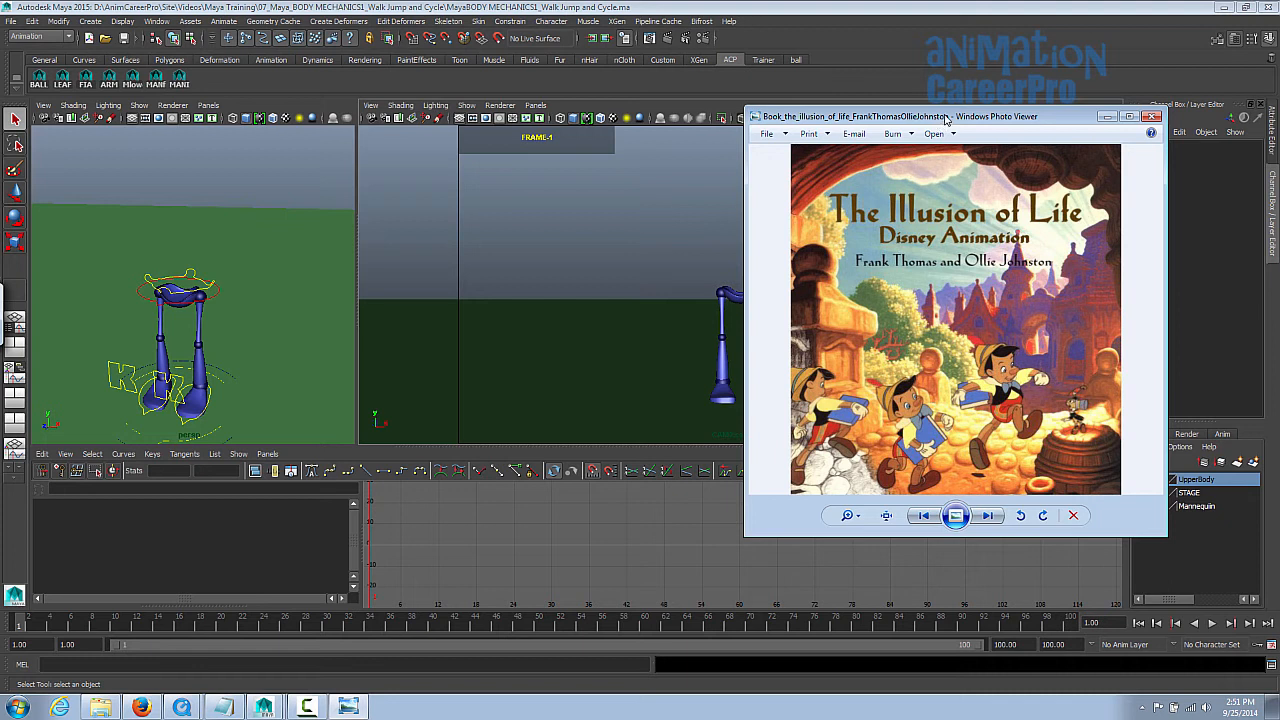
Arrange the three animation reference book cover images side by side across the upper part of the screen
{"action": "left_click_drag", "start_coordinate": [945, 120], "coordinate": [204, 25]}
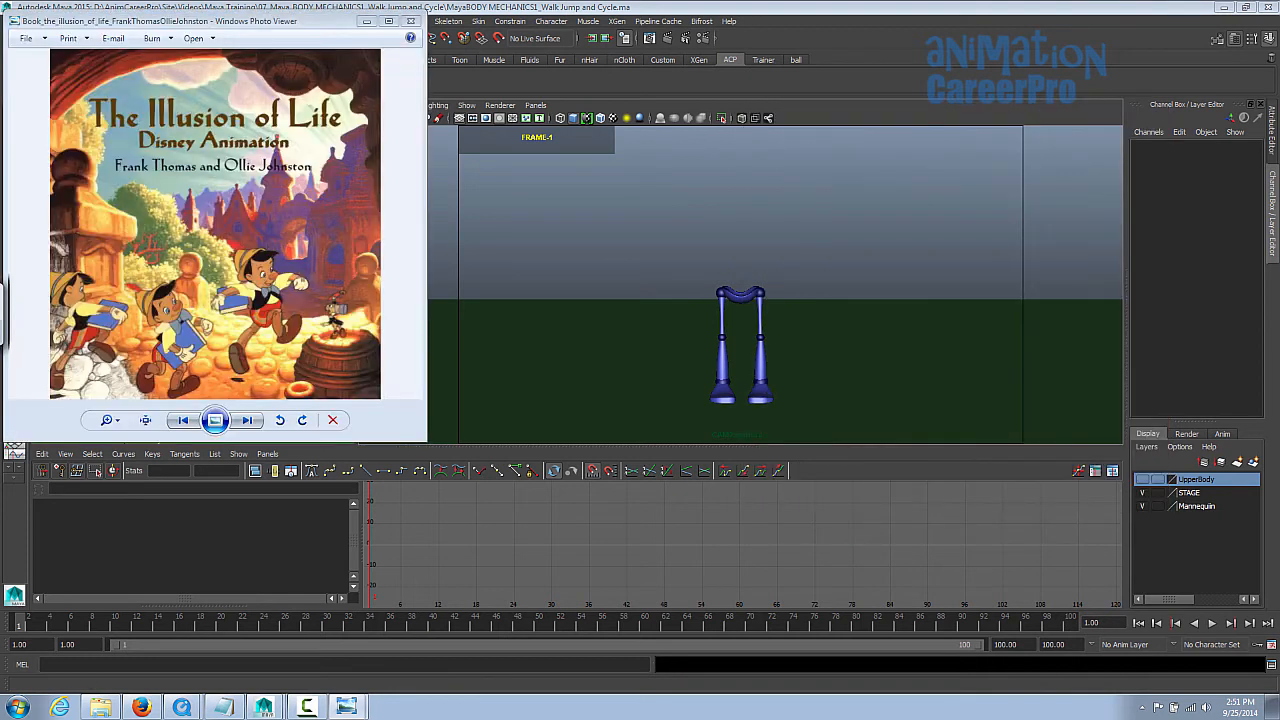
{"action": "left_click_drag", "start_coordinate": [1279, 80], "coordinate": [668, 27]}
{"action": "left_click_drag", "start_coordinate": [540, 421], "coordinate": [545, 405]}
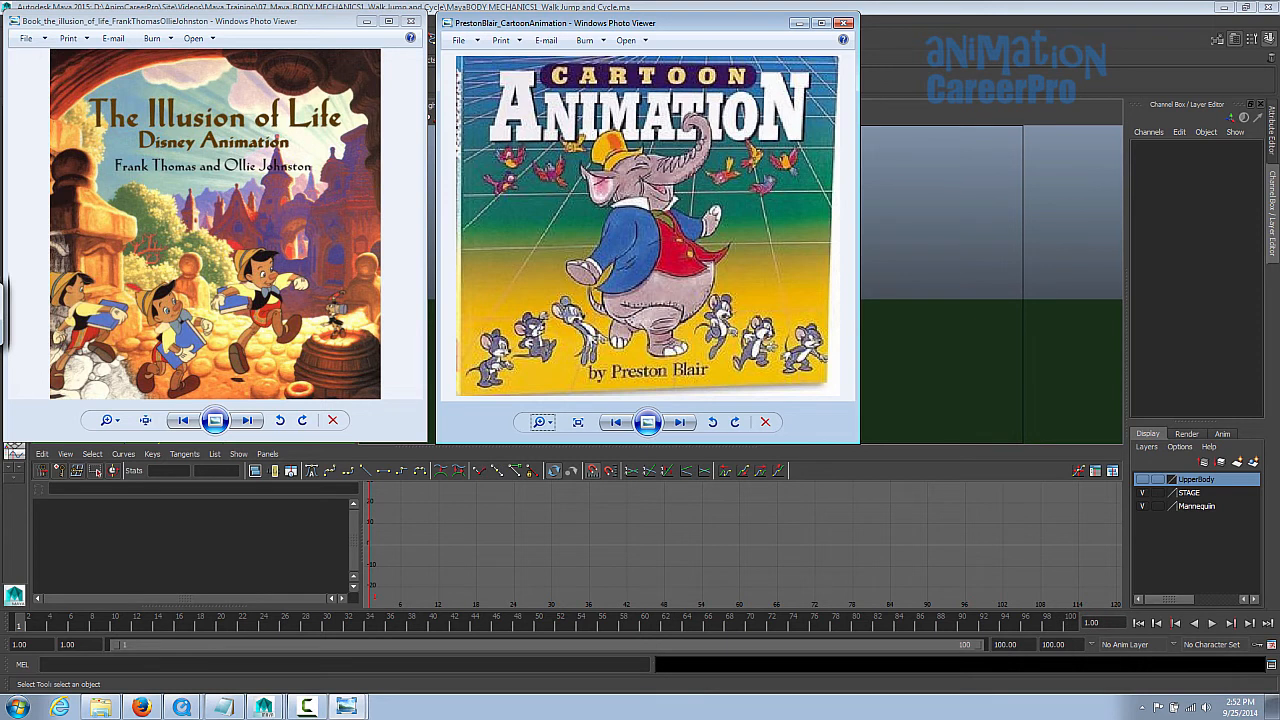
{"action": "key", "text": "alt+Tab"}
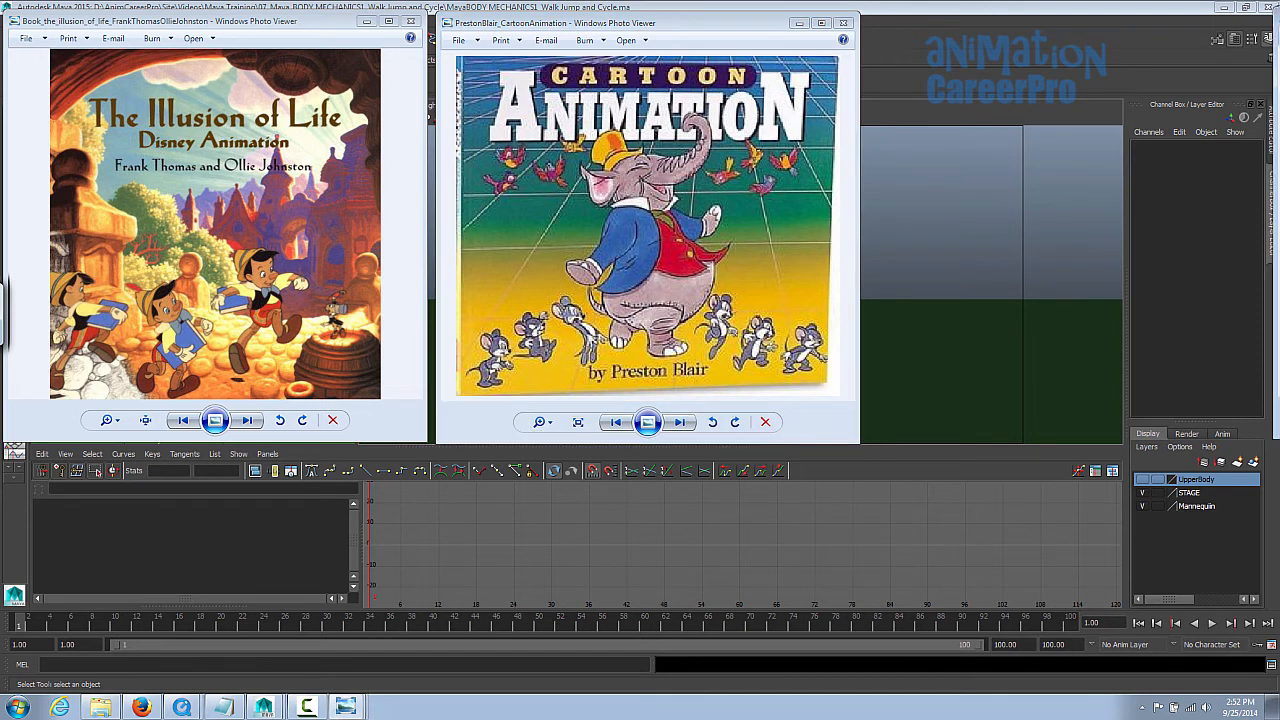
{"action": "left_click_drag", "start_coordinate": [1279, 31], "coordinate": [1066, 23]}
{"action": "left_click", "coordinate": [960, 422]}
{"action": "left_click_drag", "start_coordinate": [961, 424], "coordinate": [964, 423]}
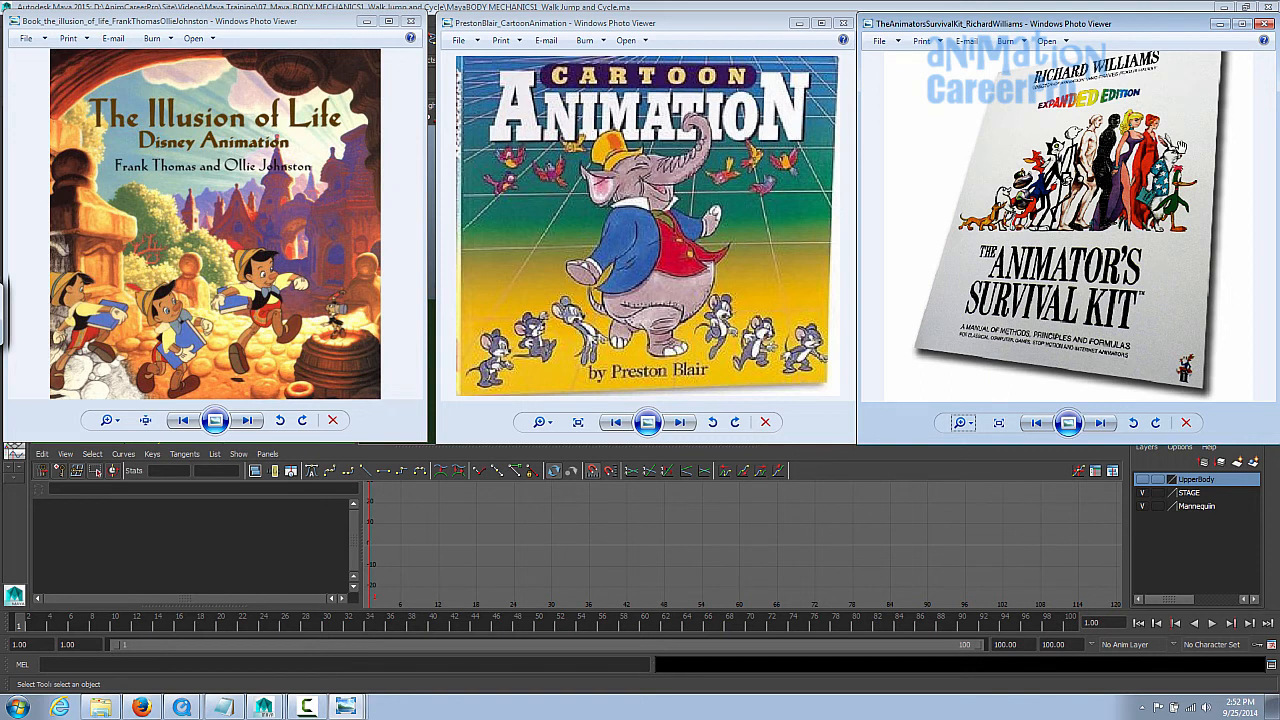
Put away the book cover images and enlarge the perspective view to full size, framing the whole leg rig
{"action": "left_click", "coordinate": [1265, 23]}
{"action": "left_click_drag", "start_coordinate": [358, 268], "coordinate": [510, 283]}
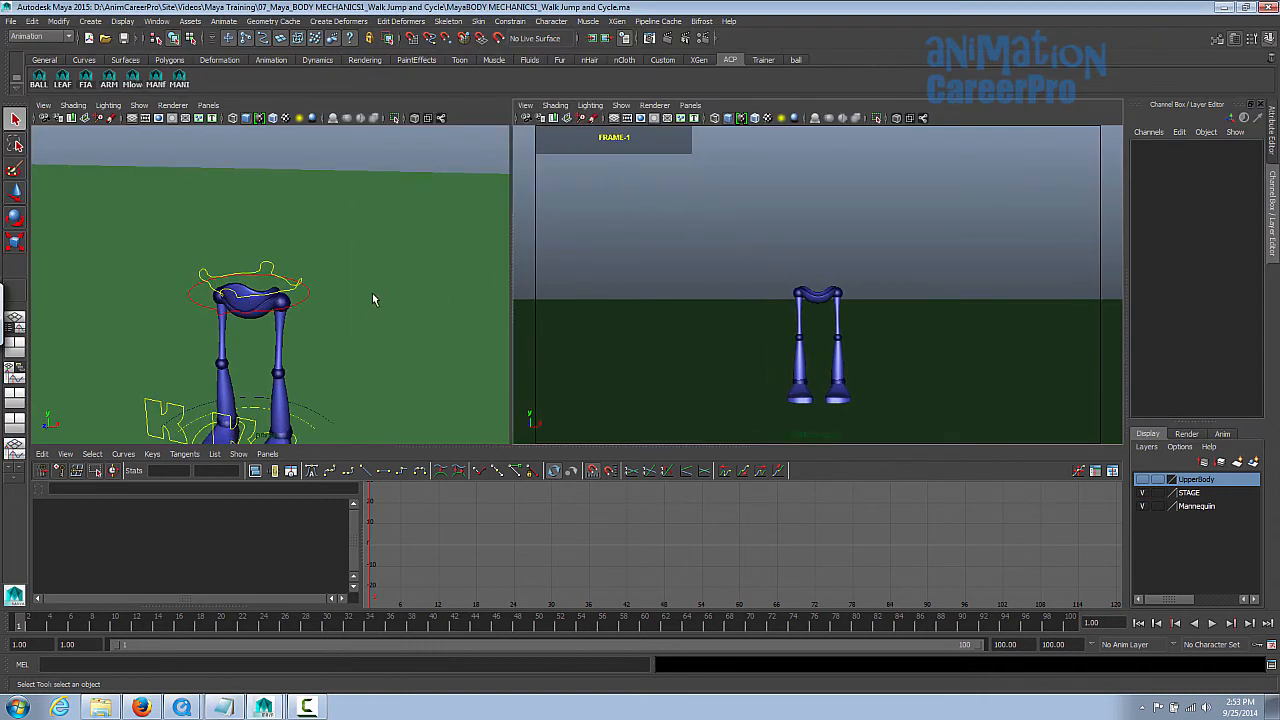
{"action": "key", "text": "space"}
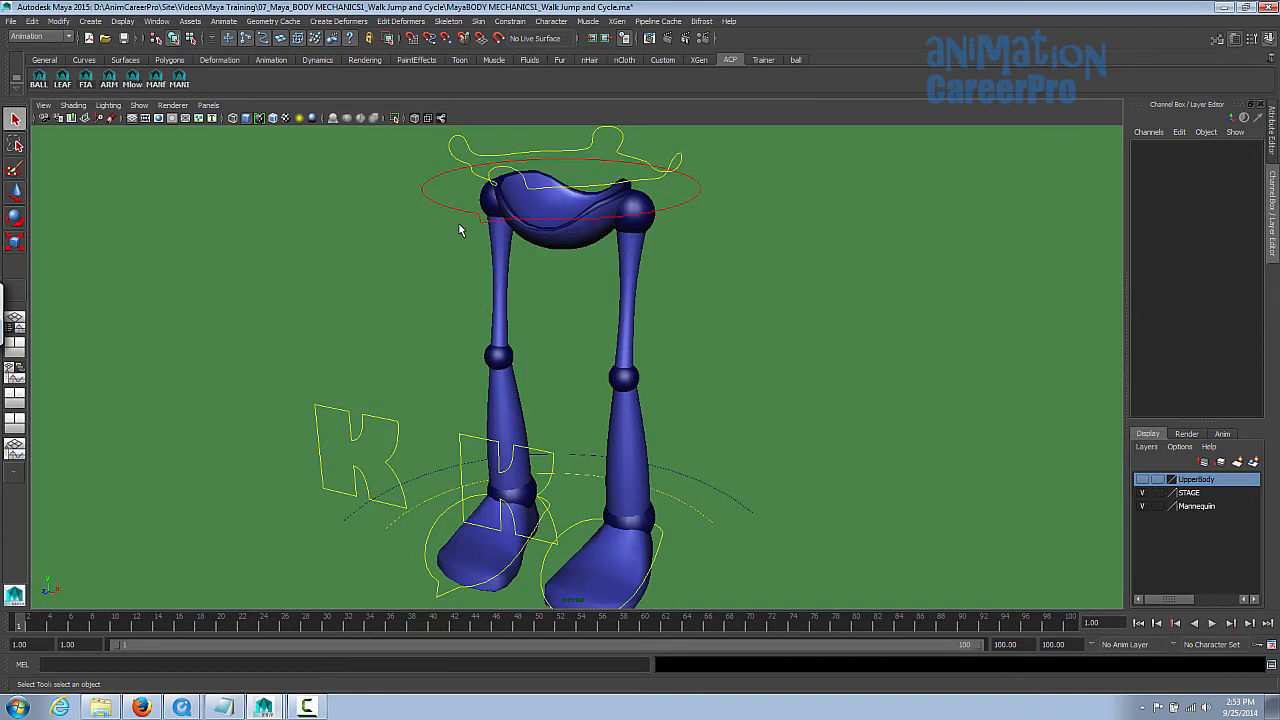
{"action": "left_click_drag", "start_coordinate": [697, 285], "coordinate": [694, 310], "text": "alt"}
{"action": "right_click_drag", "start_coordinate": [694, 298], "coordinate": [572, 301], "text": "alt"}
{"action": "left_click_drag", "start_coordinate": [609, 298], "coordinate": [628, 270], "text": "alt"}
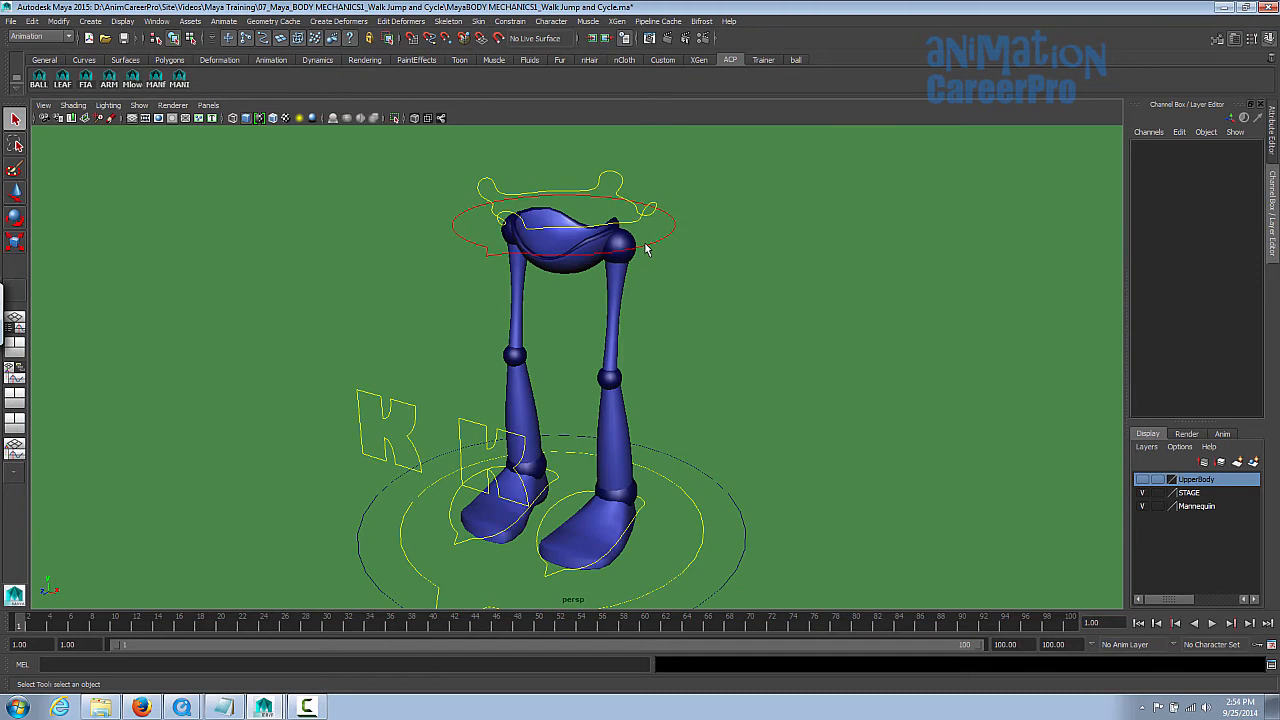
Try moving the Root_control around the hips freely with the Move tool, and undo the move
{"action": "left_click", "coordinate": [645, 249]}
{"action": "key", "text": "w"}
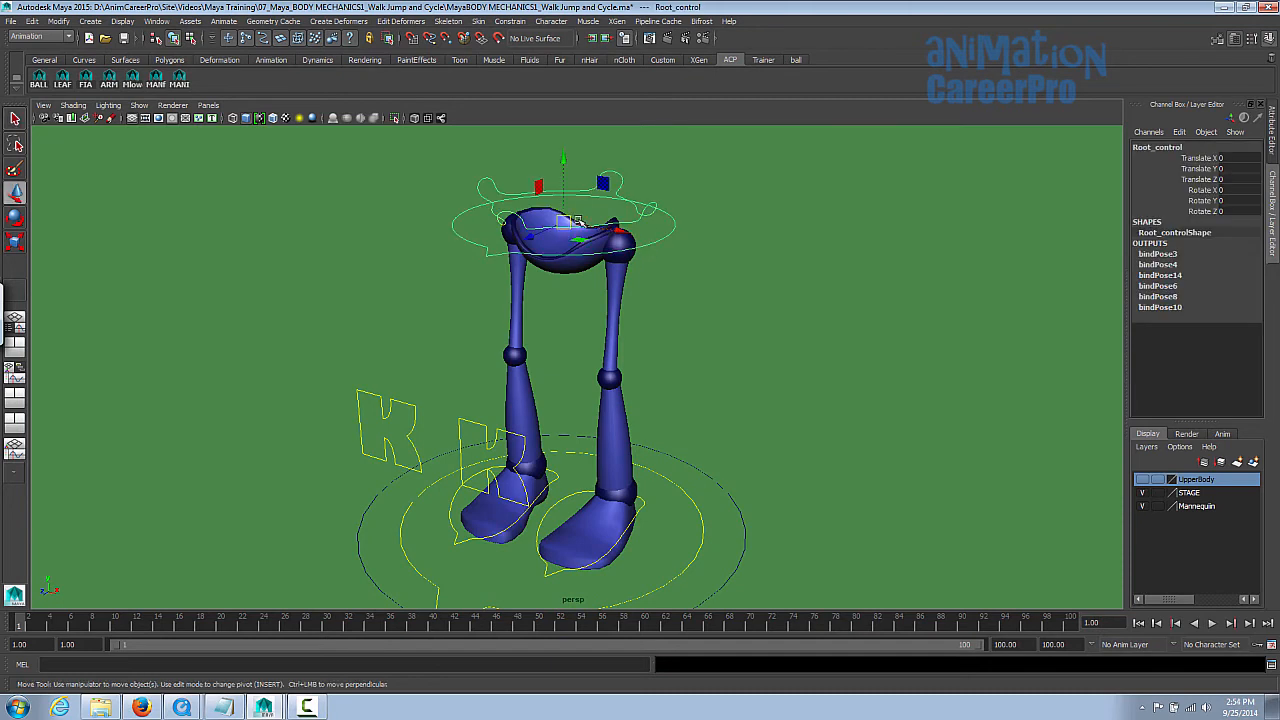
{"action": "left_click_drag", "start_coordinate": [566, 217], "coordinate": [523, 300]}
{"action": "key", "text": "z"}
Try rotating the HipsRotate control above the pelvis, and undo the rotation
{"action": "left_click", "coordinate": [628, 180]}
{"action": "left_click_drag", "start_coordinate": [587, 219], "coordinate": [628, 214], "text": "alt"}
{"action": "middle_click_drag", "start_coordinate": [628, 214], "coordinate": [622, 262], "text": "alt"}
{"action": "key", "text": "e"}
{"action": "mouse_move", "coordinate": [606, 226]}
{"action": "left_mouse_down"}
{"action": "mouse_move", "coordinate": [618, 256]}
{"action": "mouse_move", "coordinate": [600, 240]}
{"action": "mouse_move", "coordinate": [608, 250]}
{"action": "left_mouse_up"}
{"action": "key", "text": "z"}
{"action": "key", "text": "w"}
{"action": "middle_click_drag", "start_coordinate": [579, 224], "coordinate": [592, 180], "text": "alt"}
{"action": "scroll", "coordinate": [600, 230], "scroll_direction": "down", "scroll_amount": 1}
{"action": "key", "text": "e"}
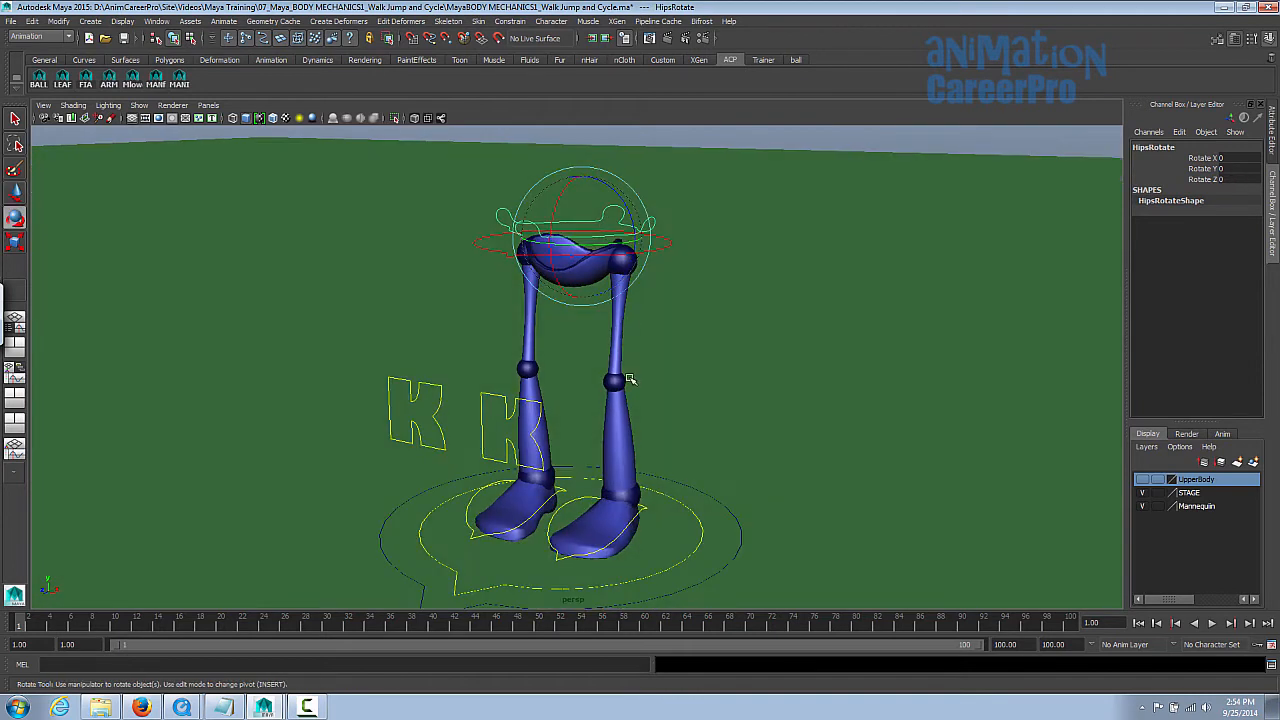
Try lifting the L_foot_control off the ground and shifting the L_knee control sideways to swing the left knee
{"action": "left_click", "coordinate": [632, 511]}
{"action": "key", "text": "w"}
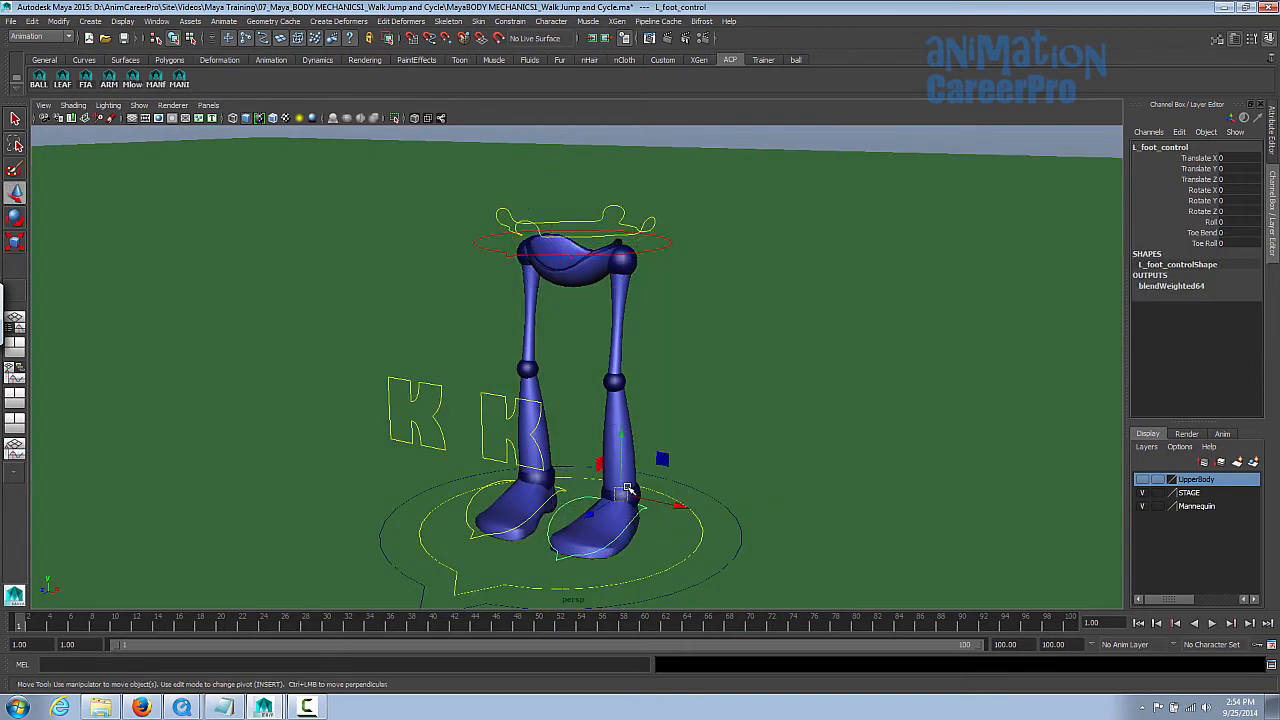
{"action": "left_click_drag", "start_coordinate": [612, 508], "coordinate": [522, 404]}
{"action": "key", "text": "e"}
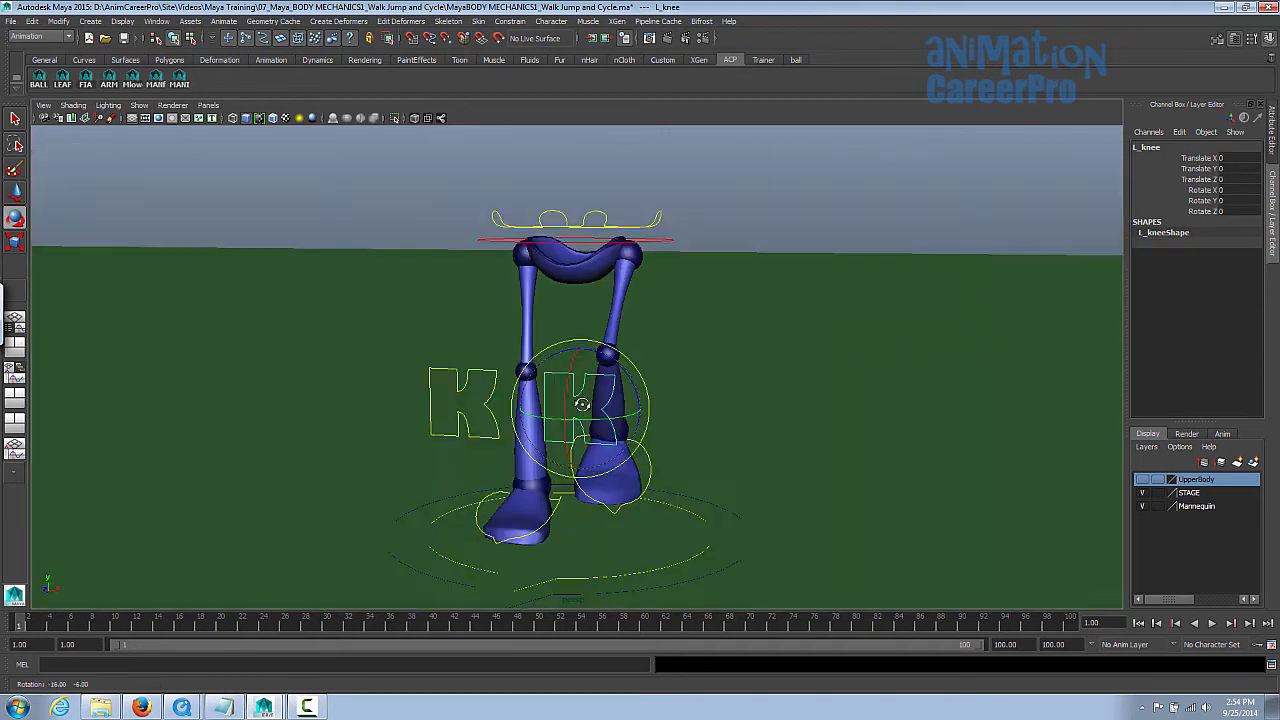
{"action": "left_click_drag", "start_coordinate": [645, 410], "coordinate": [743, 409]}
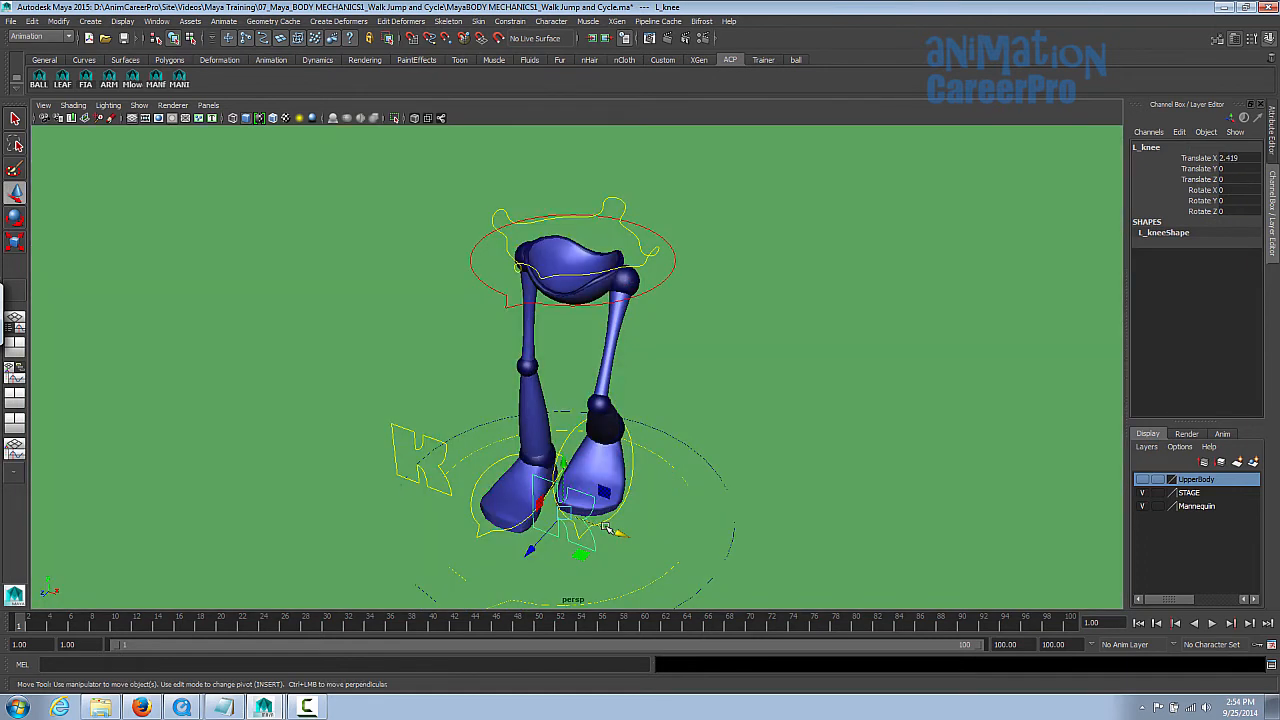
Undo the test moves of the left knee and left foot controls
{"action": "key", "text": "ctrl+z"}
{"action": "key", "text": "ctrl+z"}
{"action": "key", "text": "ctrl+z"}
{"action": "key", "text": "ctrl+z"}
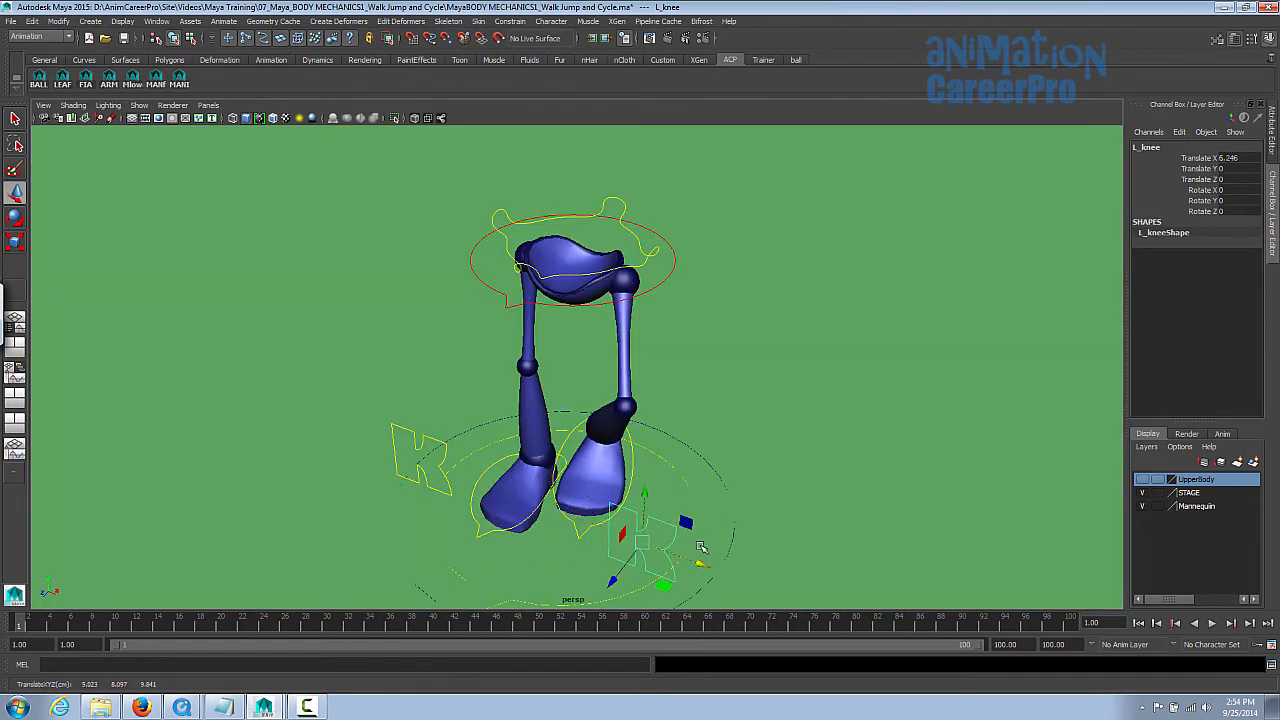
{"action": "key", "text": "ctrl+z"}
{"action": "key", "text": "ctrl+z"}
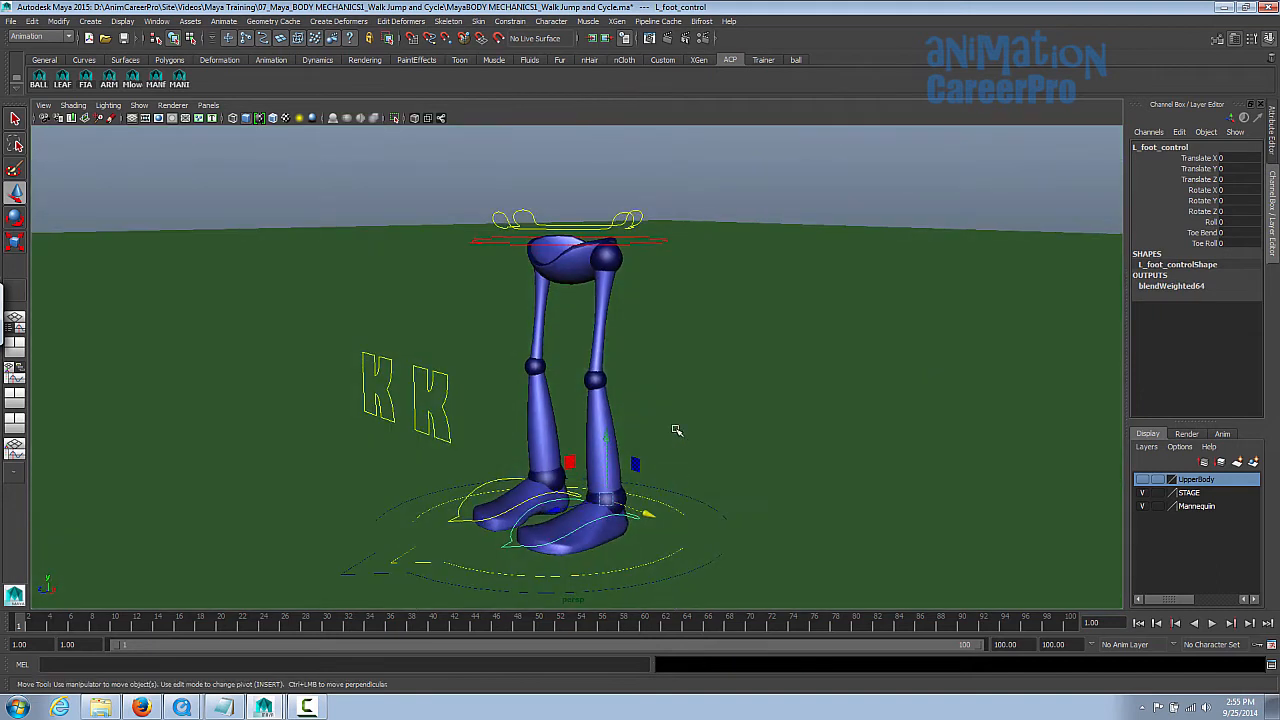
Try varying the Roll attribute of L_foot_control while viewing the feet from the side, and undo it
{"action": "right_click_drag", "start_coordinate": [660, 335], "coordinate": [687, 394], "text": "alt"}
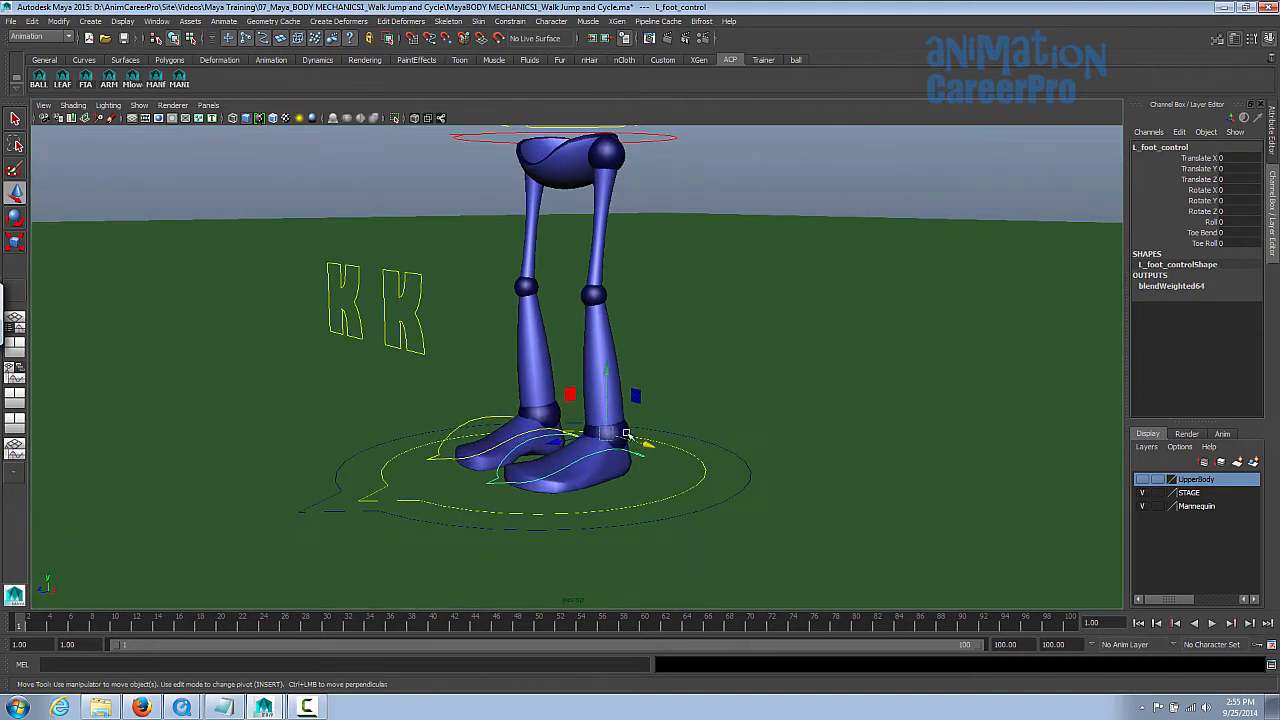
{"action": "left_click", "coordinate": [1190, 222]}
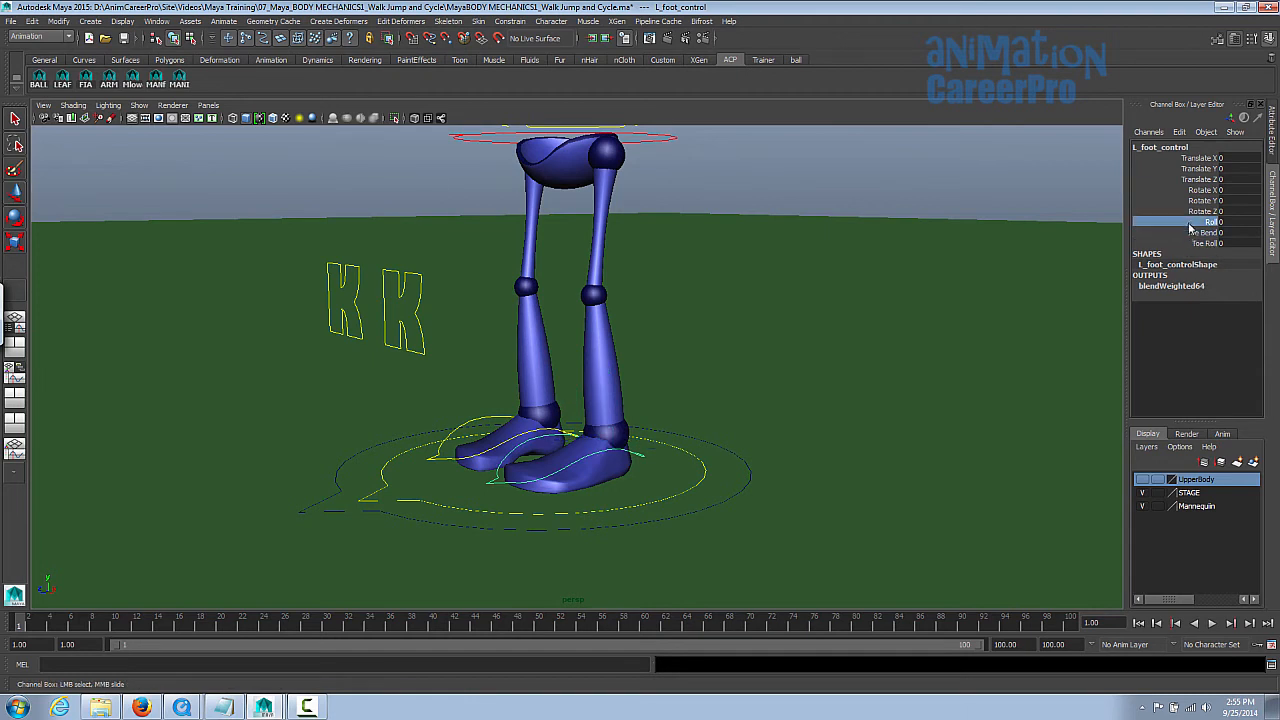
{"action": "left_click_drag", "start_coordinate": [893, 354], "coordinate": [805, 372], "text": "alt"}
{"action": "middle_click_drag", "start_coordinate": [748, 390], "coordinate": [797, 378]}
{"action": "key", "text": "ctrl+z"}
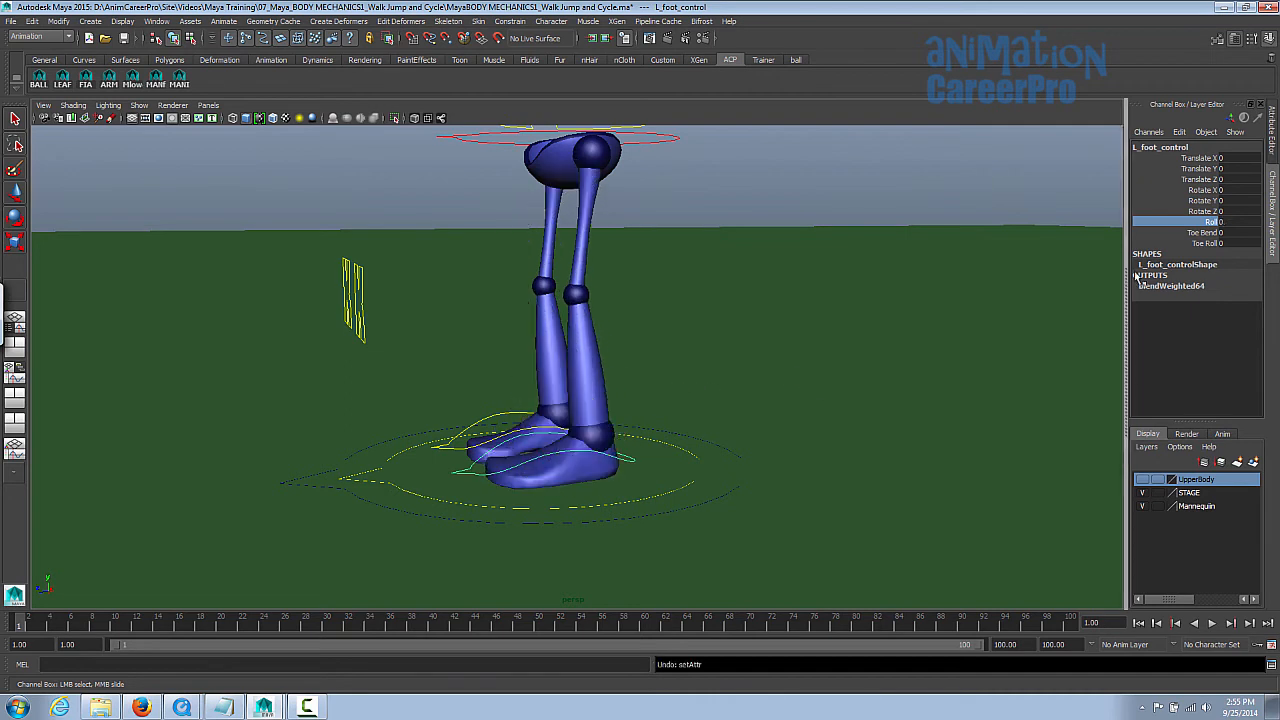
Try varying the Toe Bend attribute of L_foot_control, undo it, and test its Toe Roll attribute
{"action": "left_click", "coordinate": [1190, 232]}
{"action": "middle_click_drag", "start_coordinate": [920, 333], "coordinate": [900, 348]}
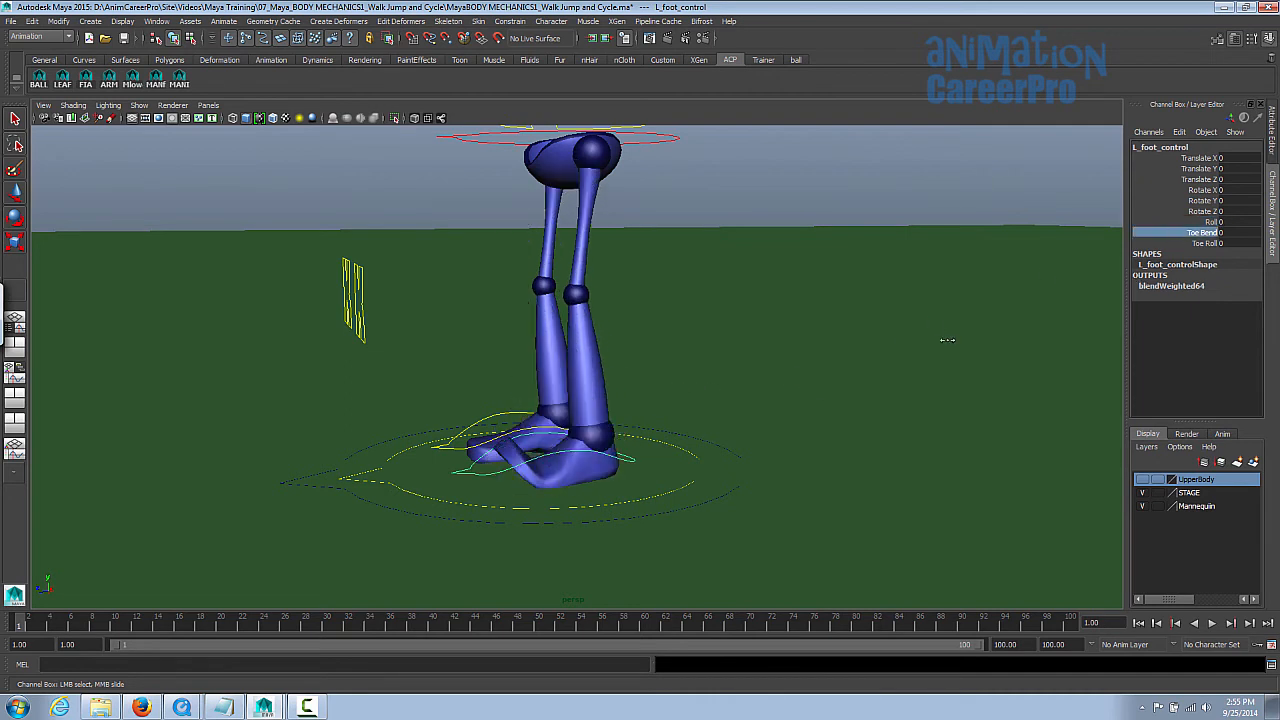
{"action": "key", "text": "ctrl+z"}
{"action": "left_click", "coordinate": [1180, 244]}
{"action": "mouse_move", "coordinate": [845, 413]}
{"action": "middle_mouse_down"}
{"action": "mouse_move", "coordinate": [885, 407]}
{"action": "mouse_move", "coordinate": [858, 412]}
{"action": "mouse_move", "coordinate": [891, 418]}
{"action": "mouse_move", "coordinate": [836, 424]}
{"action": "mouse_move", "coordinate": [893, 424]}
{"action": "mouse_move", "coordinate": [829, 428]}
{"action": "middle_mouse_up"}
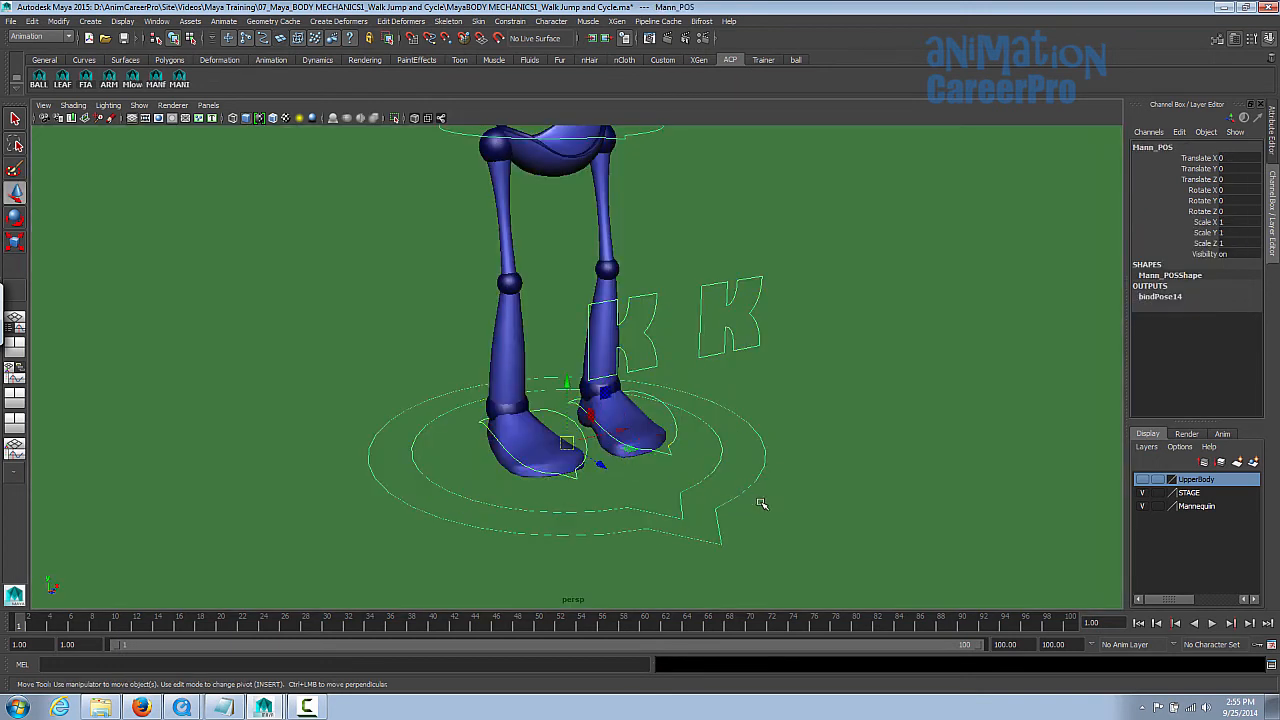
Try moving the outermost Mann_POS control along X, and undo the move
{"action": "left_click_drag", "start_coordinate": [777, 409], "coordinate": [737, 457], "text": "alt"}
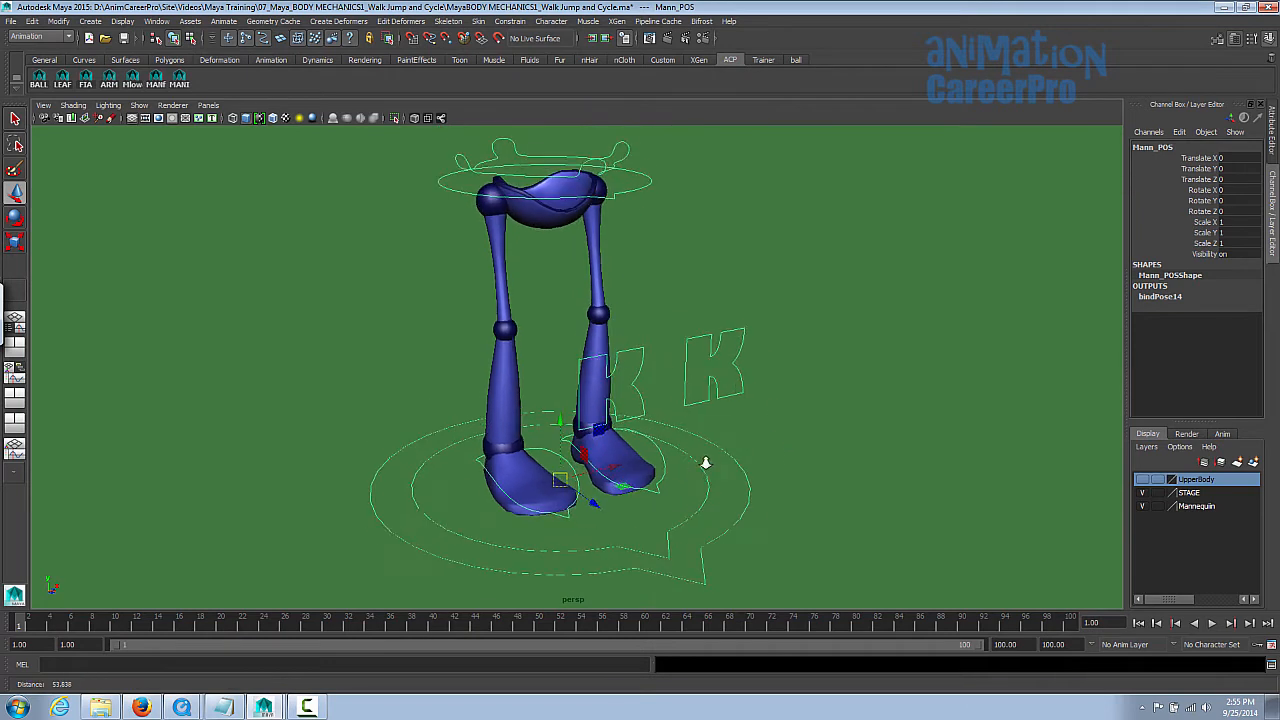
{"action": "left_click_drag", "start_coordinate": [586, 456], "coordinate": [622, 453]}
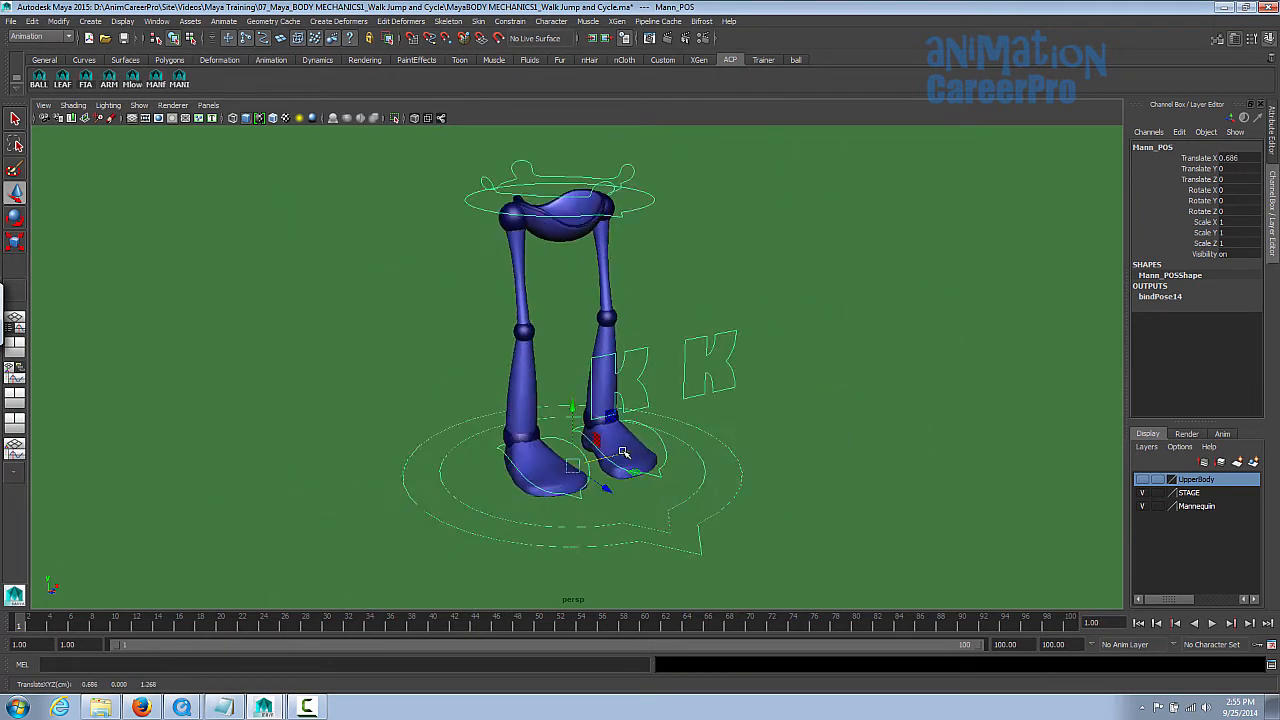
{"action": "key", "text": "z"}
Try sliding the inner Master_MOVE control about 14.1 units along X, and undo the move
{"action": "left_click", "coordinate": [694, 478]}
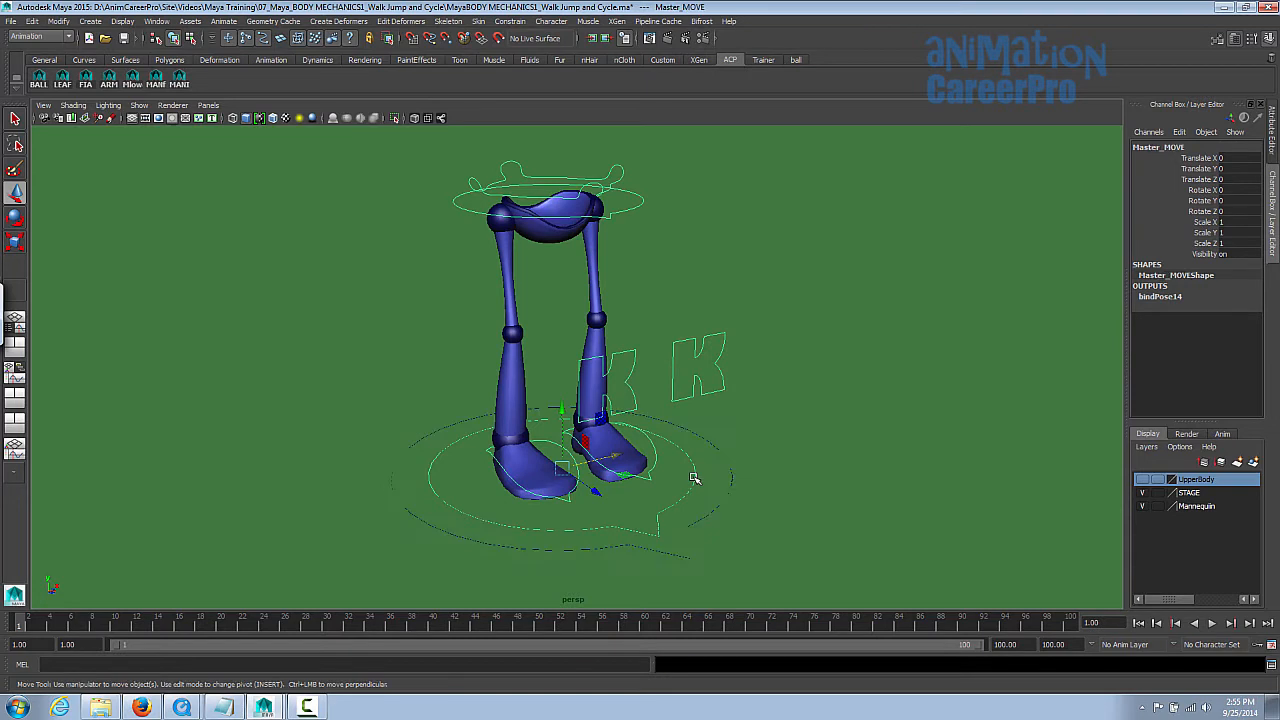
{"action": "left_click_drag", "start_coordinate": [617, 452], "coordinate": [806, 429]}
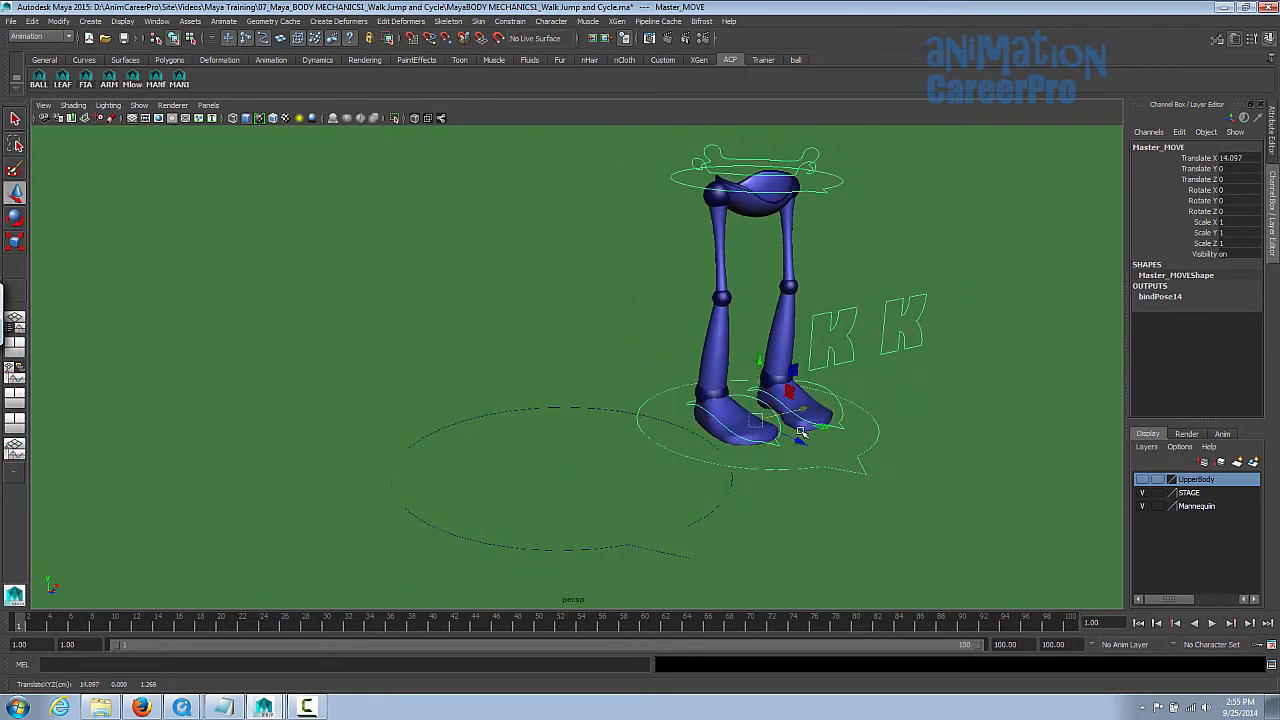
{"action": "key", "text": "z"}
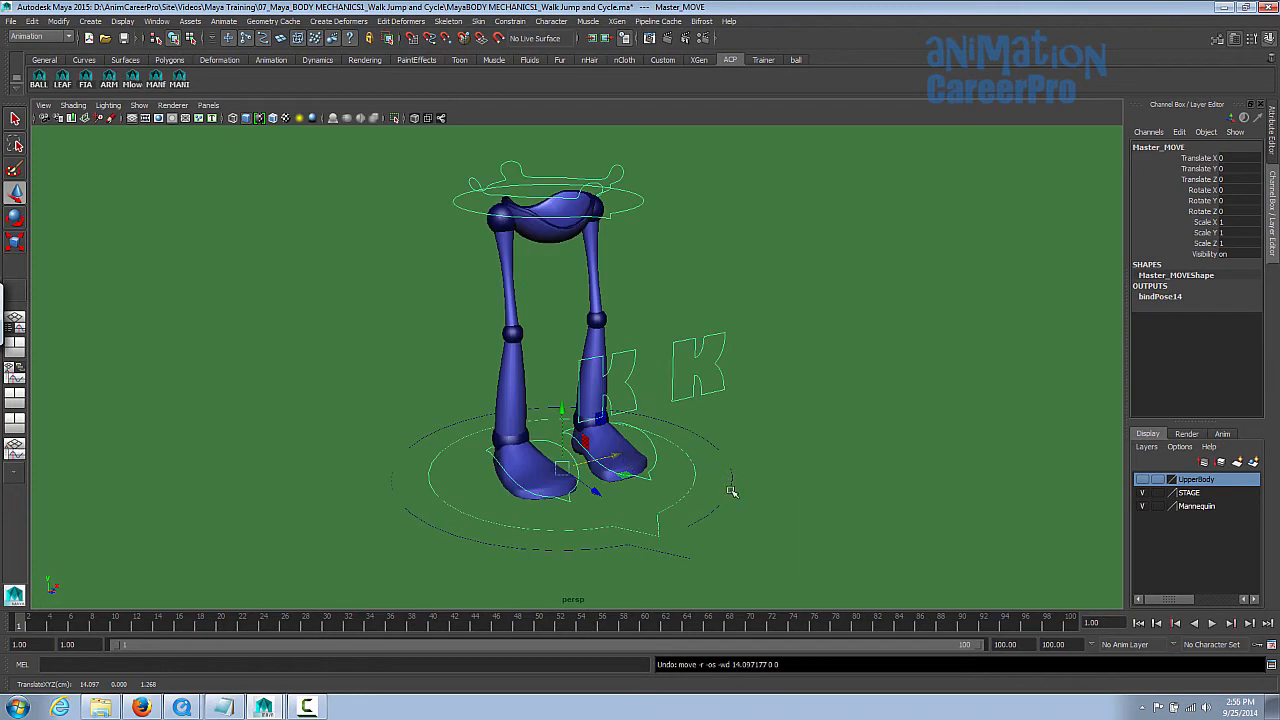
Try raising the Master_MOVE control about 9.2 units along Y above the outer ground circle, and undo the move
{"action": "left_click", "coordinate": [692, 491]}
{"action": "left_click", "coordinate": [692, 491]}
{"action": "left_click_drag", "start_coordinate": [735, 490], "coordinate": [624, 459], "text": "alt"}
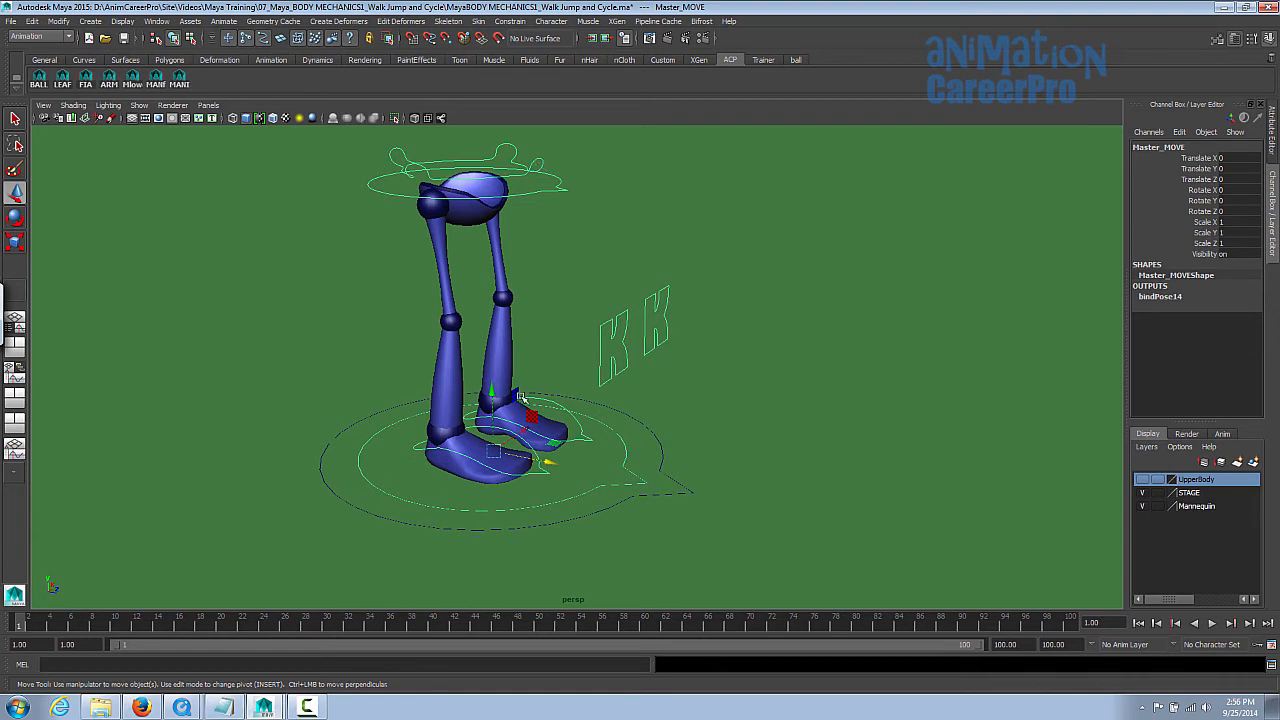
{"action": "left_click_drag", "start_coordinate": [492, 394], "coordinate": [484, 233]}
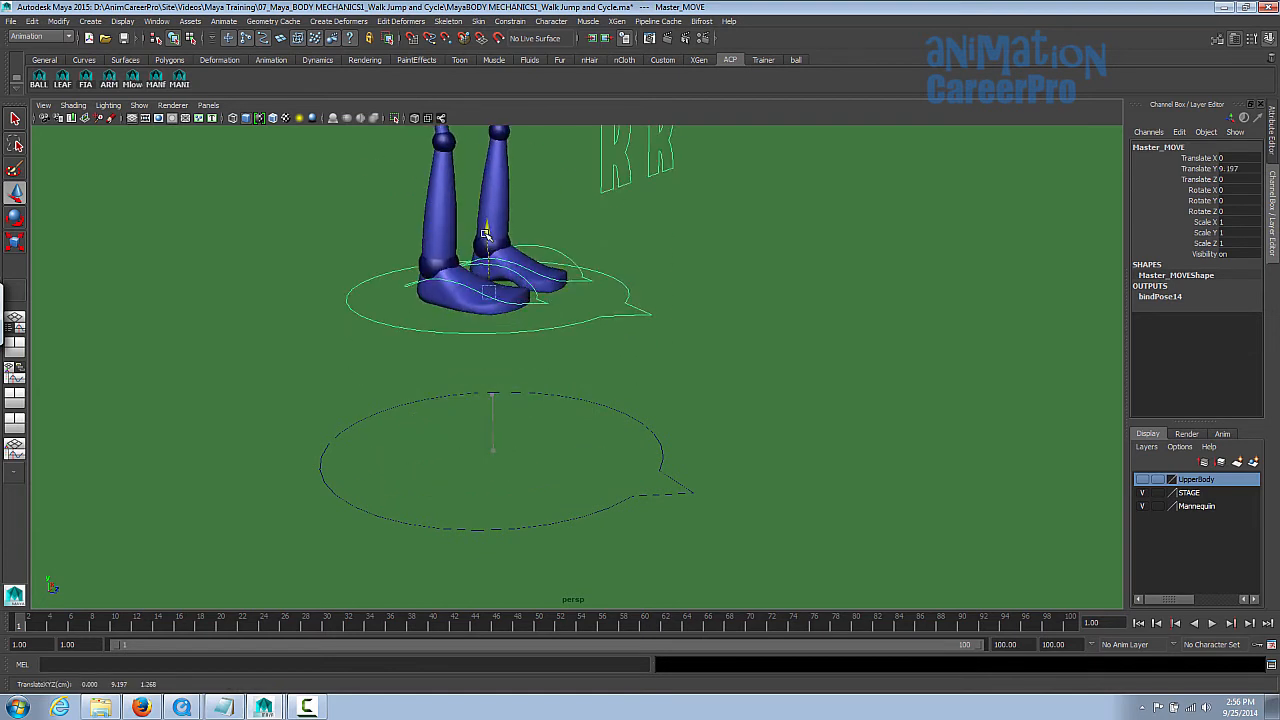
{"action": "left_click_drag", "start_coordinate": [740, 271], "coordinate": [574, 283], "text": "alt"}
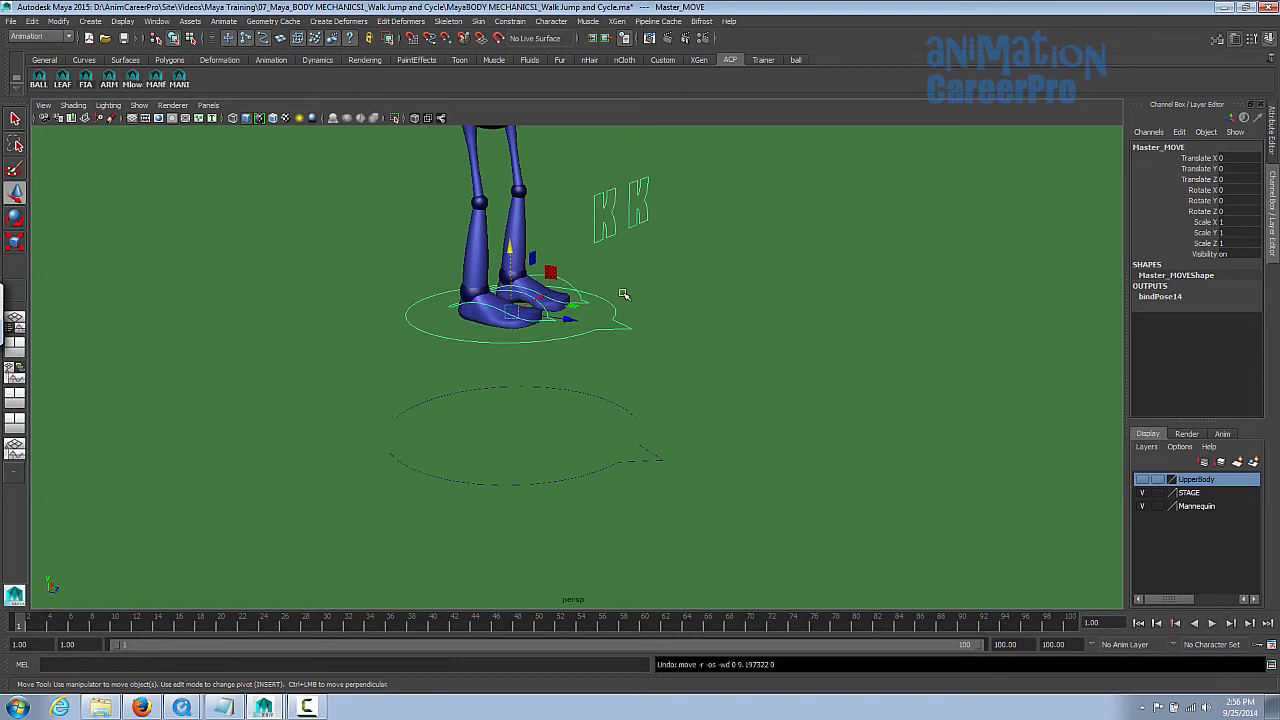
{"action": "key", "text": "ctrl+z"}
{"action": "key", "text": "ctrl+z"}
Reselect the Master_MOVE control and return to the layout with the perspective, camera and graph views
{"action": "left_click", "coordinate": [601, 422]}
{"action": "left_click_drag", "start_coordinate": [601, 422], "coordinate": [665, 358], "text": "alt"}
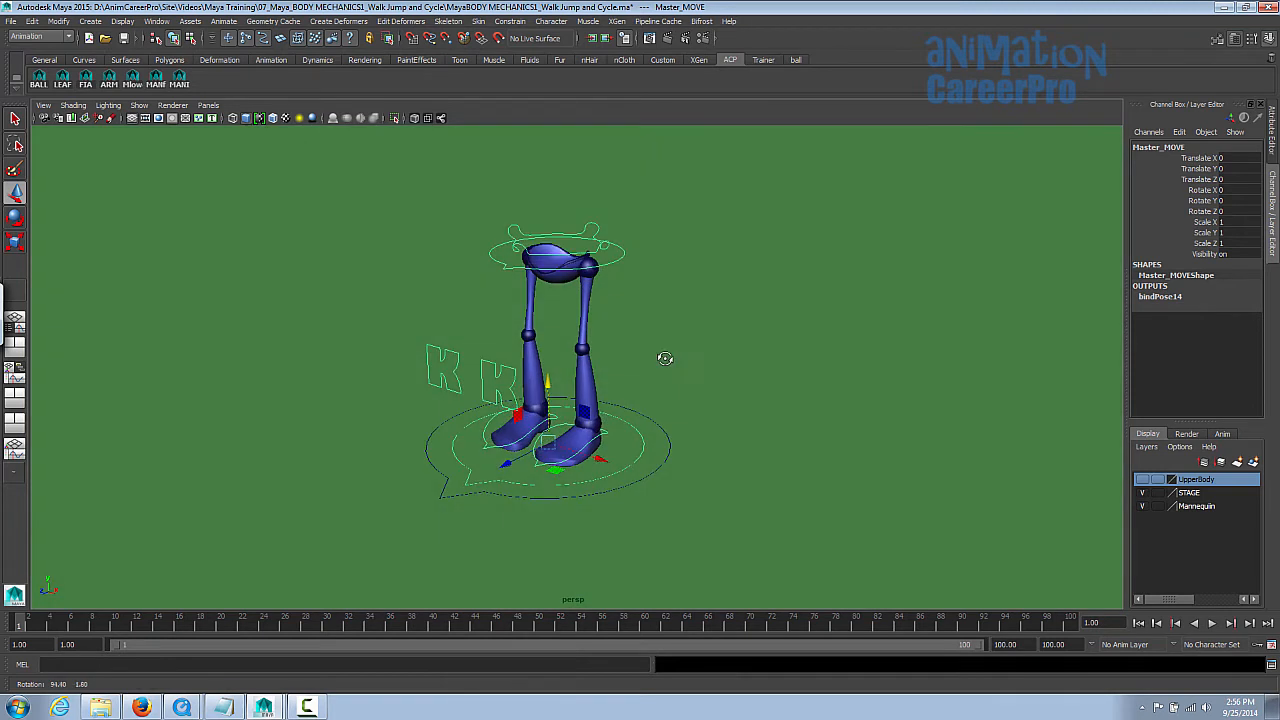
{"action": "key", "text": "space"}
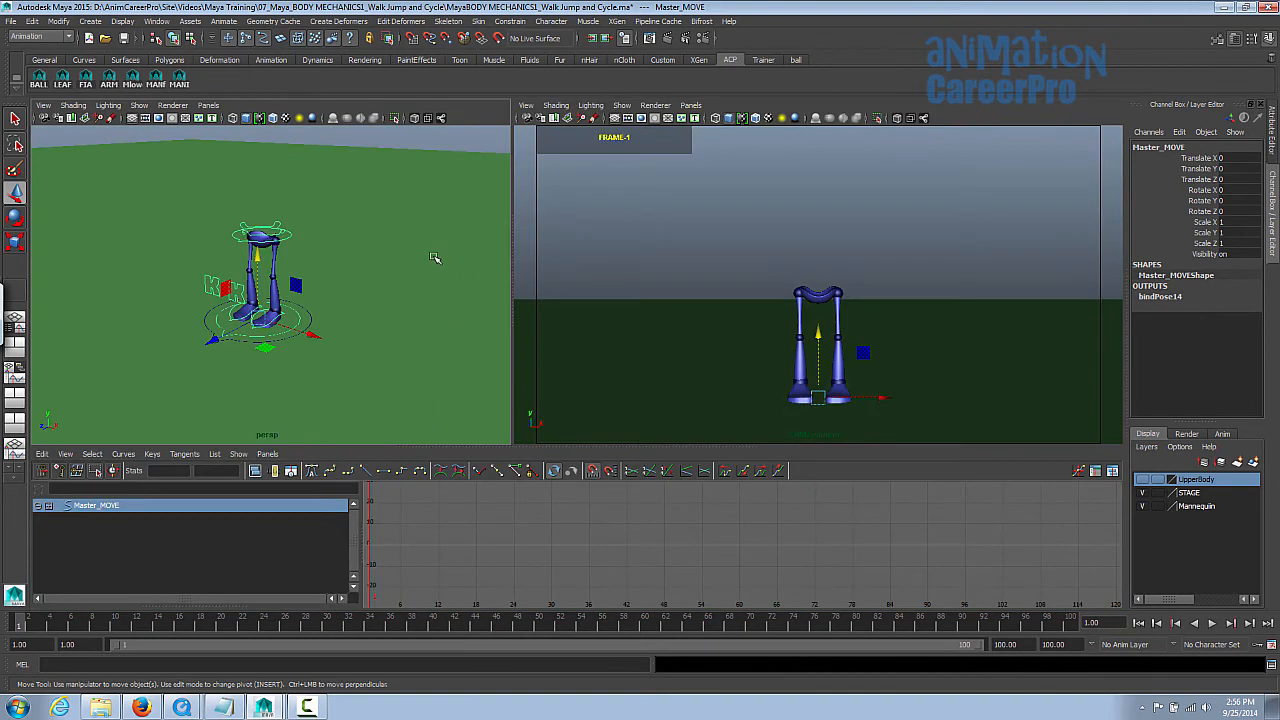
Open the Script Editor, clear all of its history and input, and enlarge the history area
{"action": "left_click", "coordinate": [1272, 667]}
{"action": "left_click", "coordinate": [795, 113]}
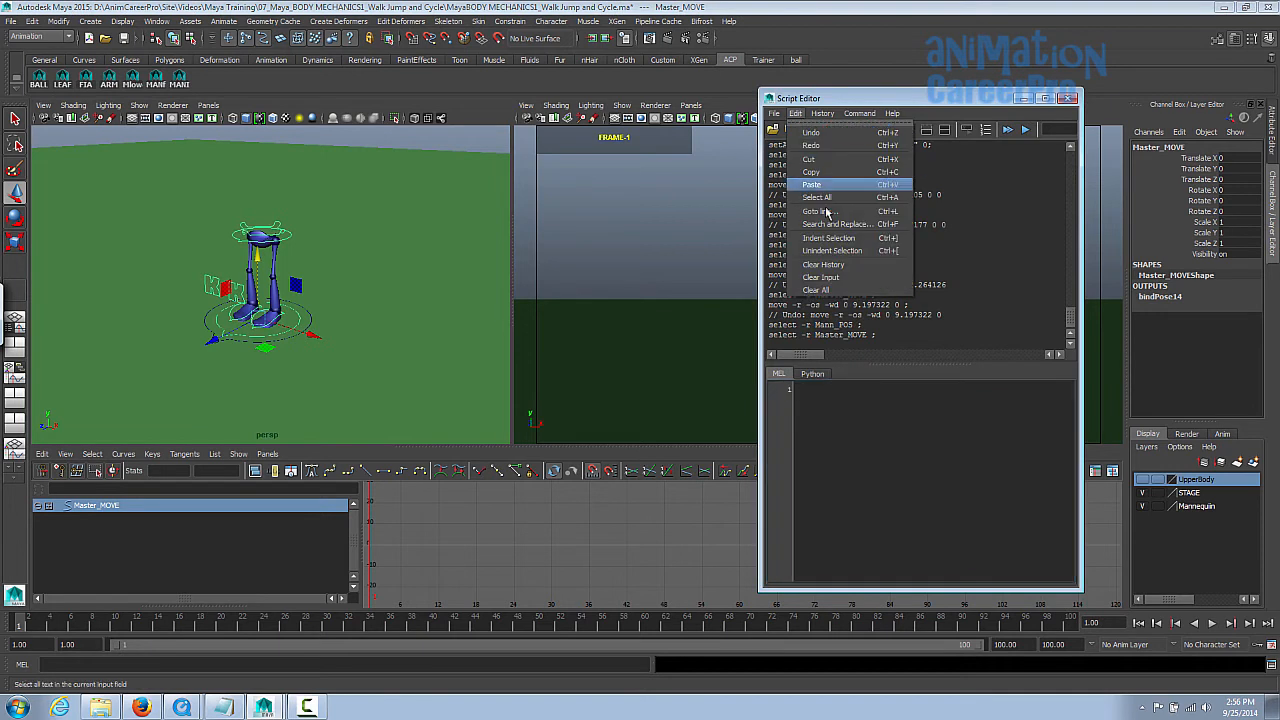
{"action": "left_click", "coordinate": [841, 291]}
{"action": "left_click_drag", "start_coordinate": [858, 357], "coordinate": [858, 420]}
Select HipsRotate, Root_control, L_knee, R_knee, L_foot_control and R_foot_control together, and highlight their logged select commands in the Script Editor
{"action": "left_click", "coordinate": [287, 230]}
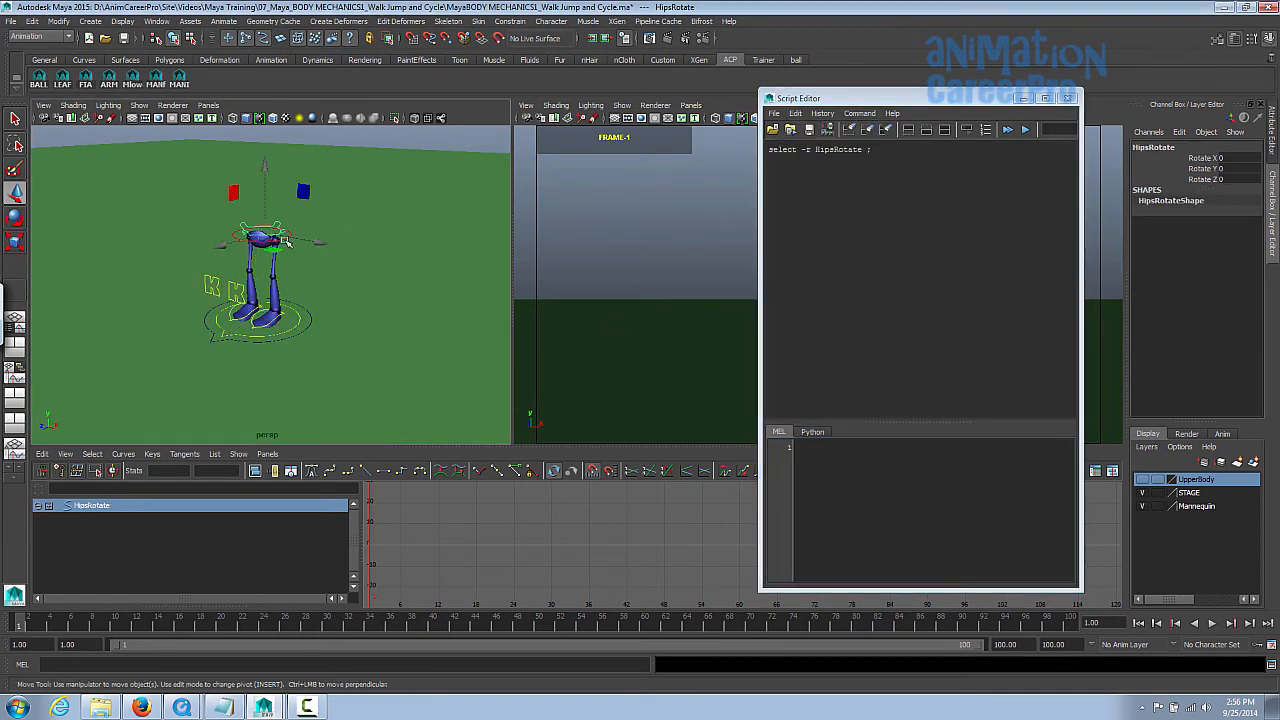
{"action": "left_click", "coordinate": [285, 242], "text": "shift"}
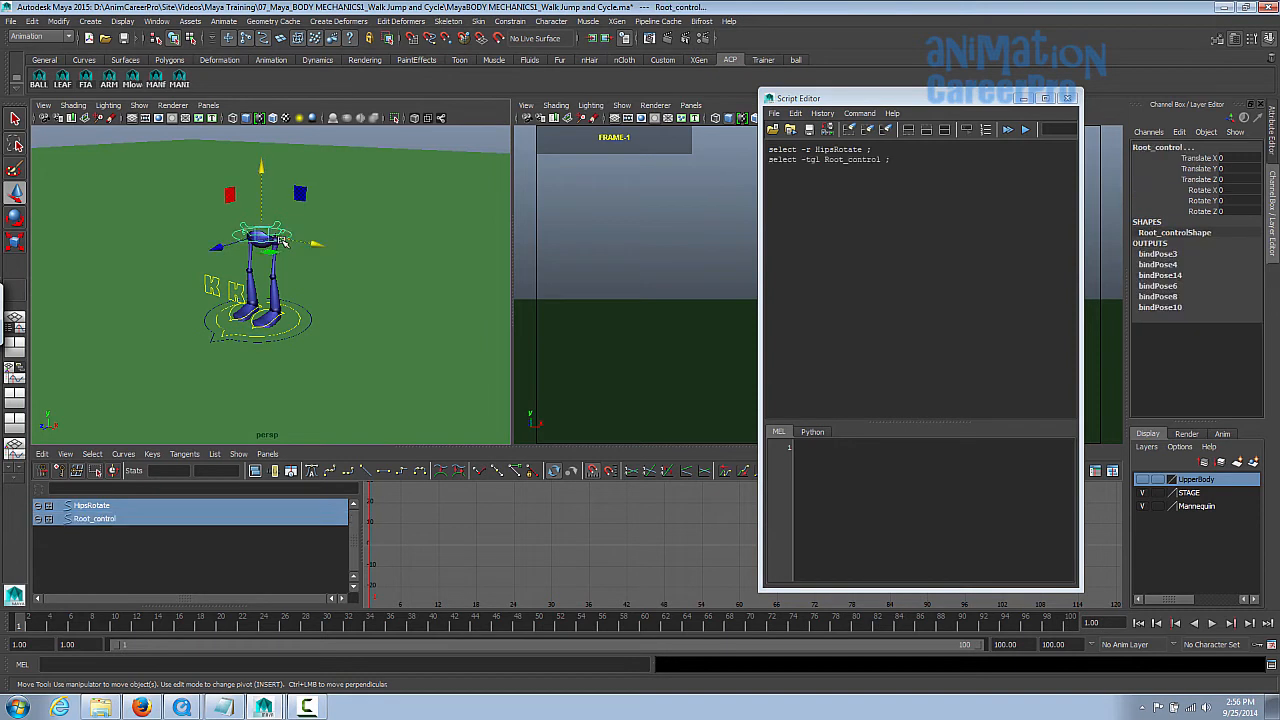
{"action": "left_click", "coordinate": [217, 287], "text": "shift"}
{"action": "left_click", "coordinate": [236, 291], "text": "shift"}
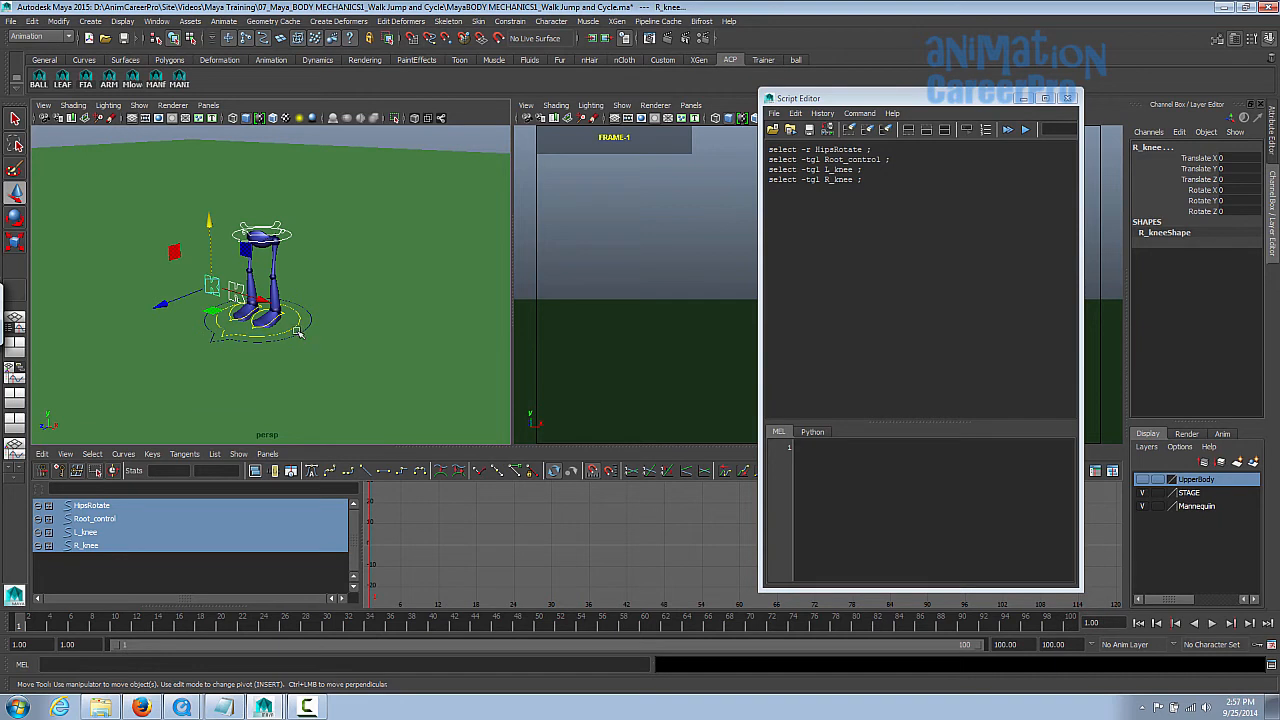
{"action": "scroll", "coordinate": [351, 274], "scroll_direction": "up", "scroll_amount": 5}
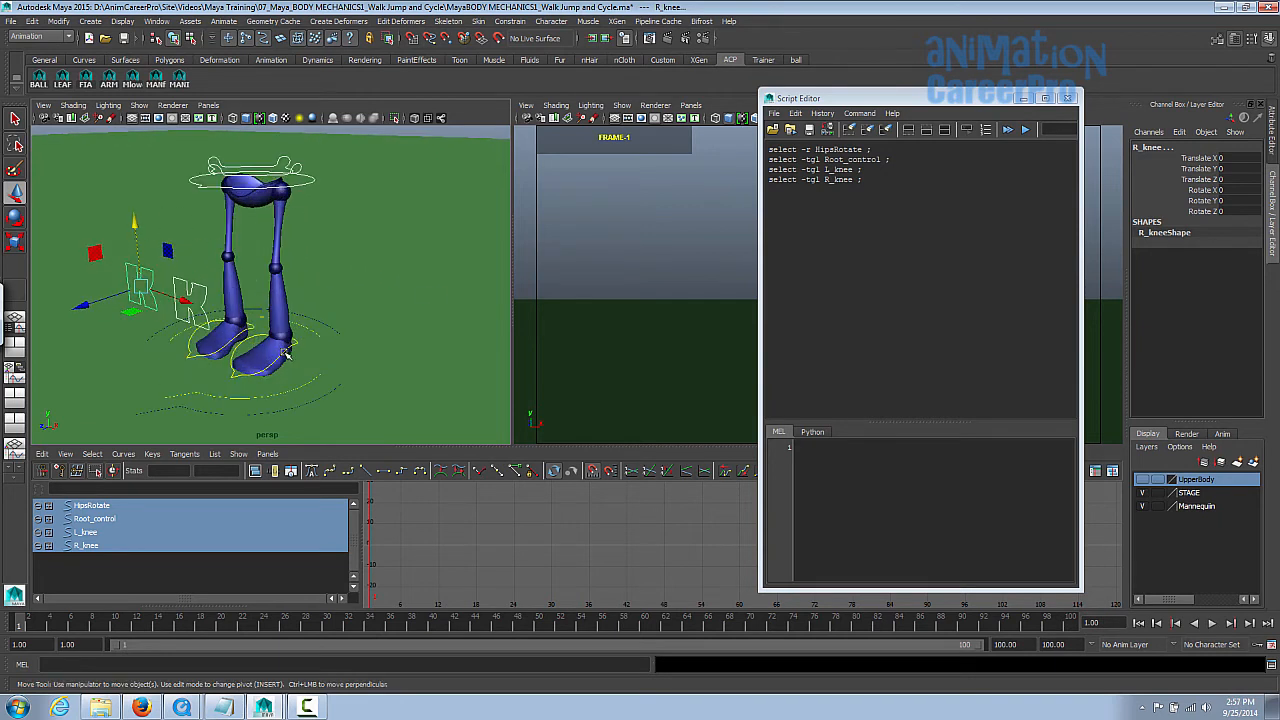
{"action": "left_click", "coordinate": [285, 352], "text": "shift"}
{"action": "left_click", "coordinate": [230, 348], "text": "shift"}
{"action": "left_click_drag", "start_coordinate": [903, 200], "coordinate": [771, 149]}
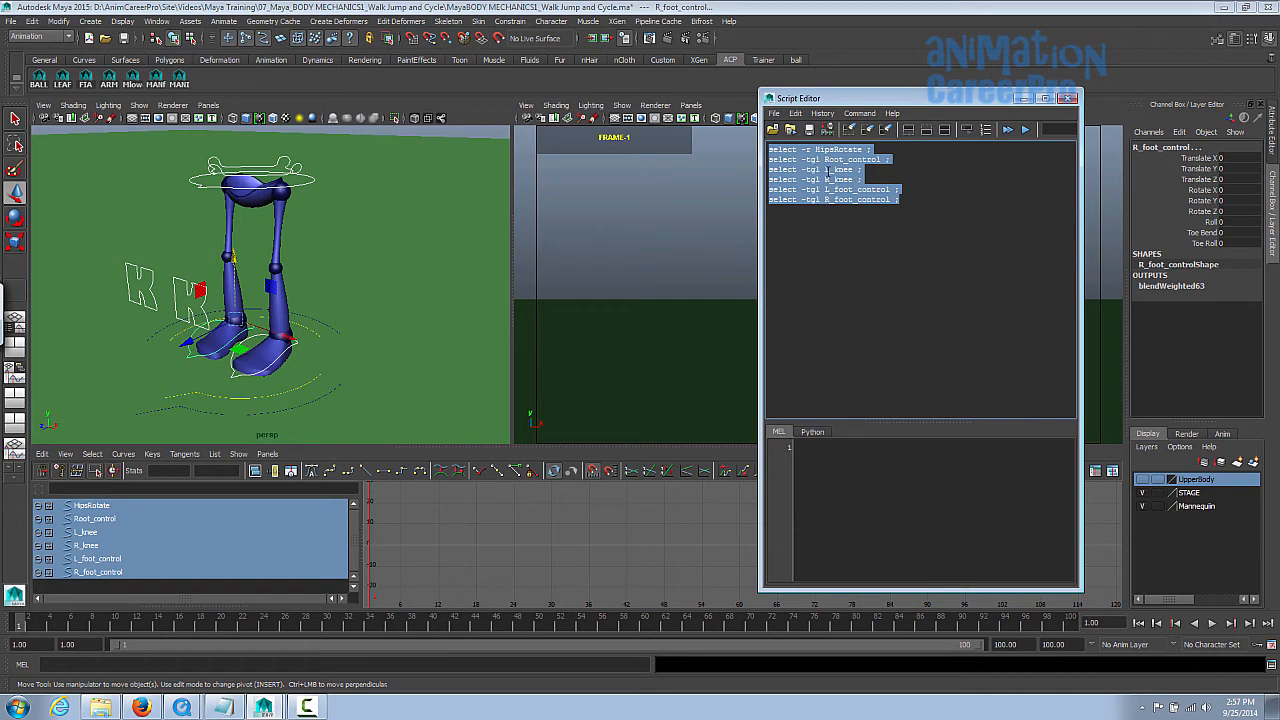
Run the saved Mlow script to select HipsRotate, Root_control, both foot controls and both knee controls together
{"action": "left_click_drag", "start_coordinate": [541, 82], "coordinate": [787, 178]}
{"action": "left_click", "coordinate": [132, 80]}
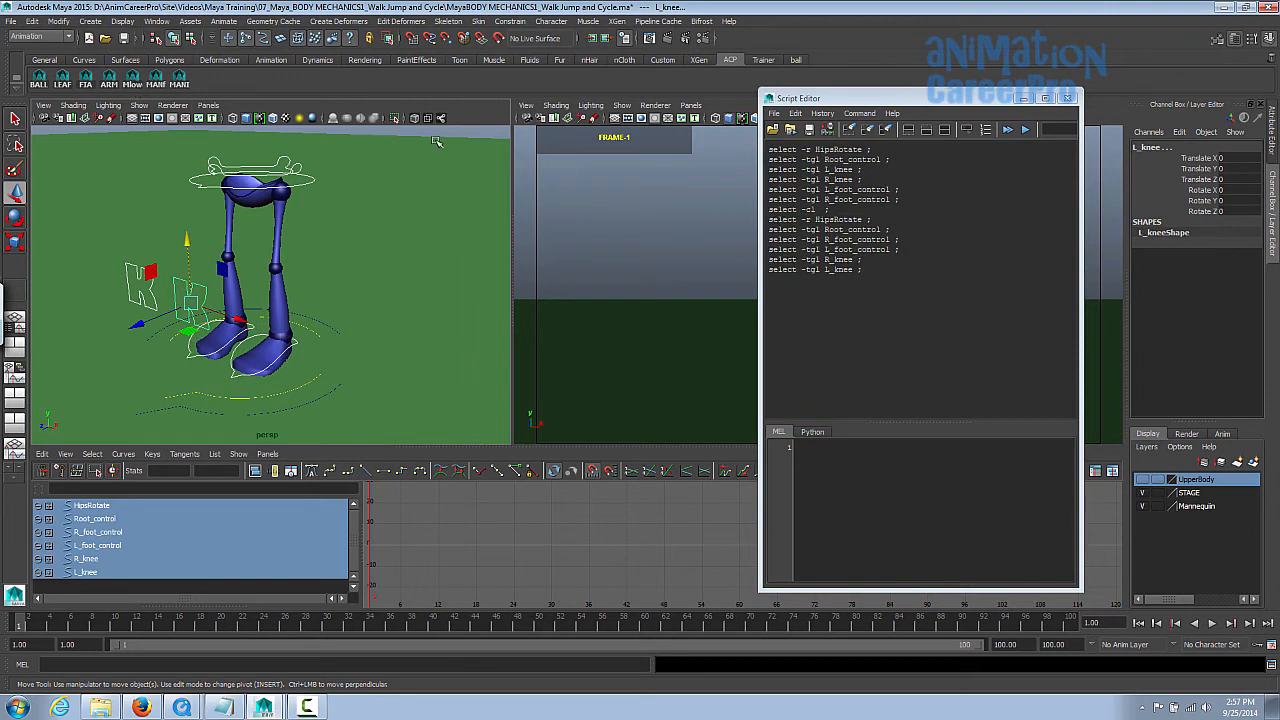
{"action": "key", "text": "shift+f"}
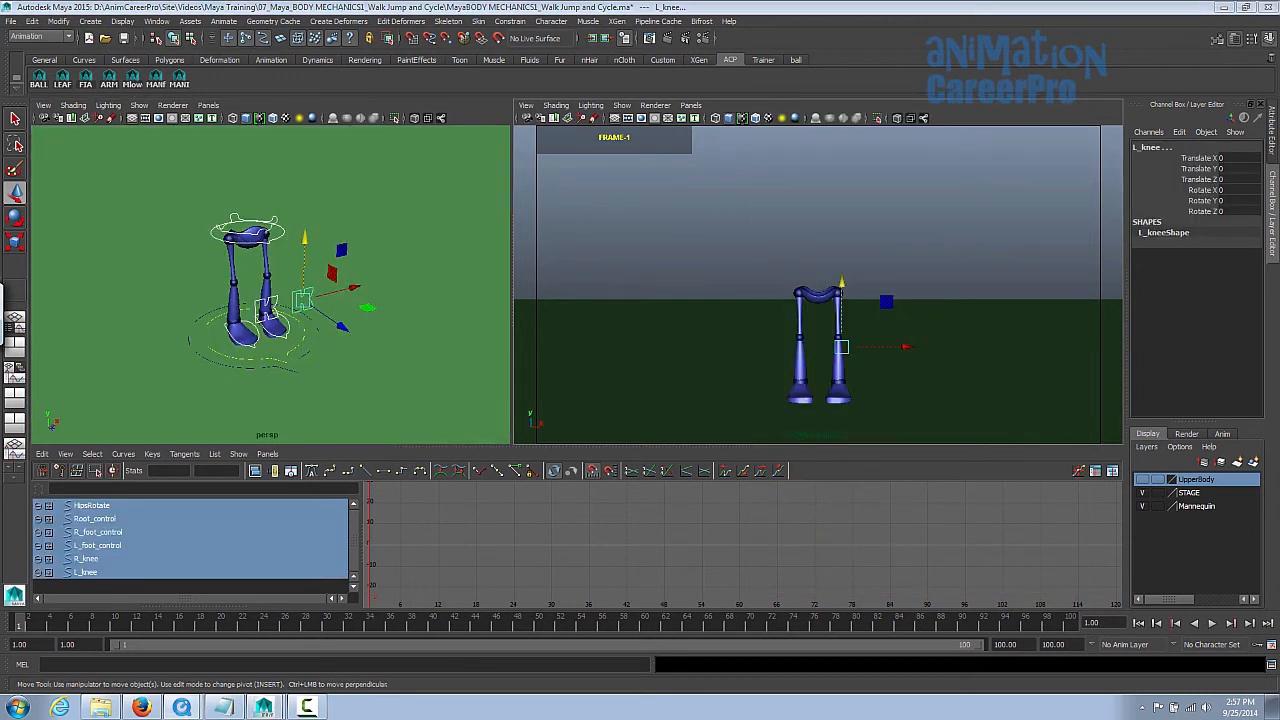
Play the JumpCycle reference video and scrub through its opening frames to examine the start pose, crouch and takeoff, and put the player away
{"action": "left_click_drag", "start_coordinate": [1279, 118], "coordinate": [649, 130]}
{"action": "left_click", "coordinate": [624, 417]}
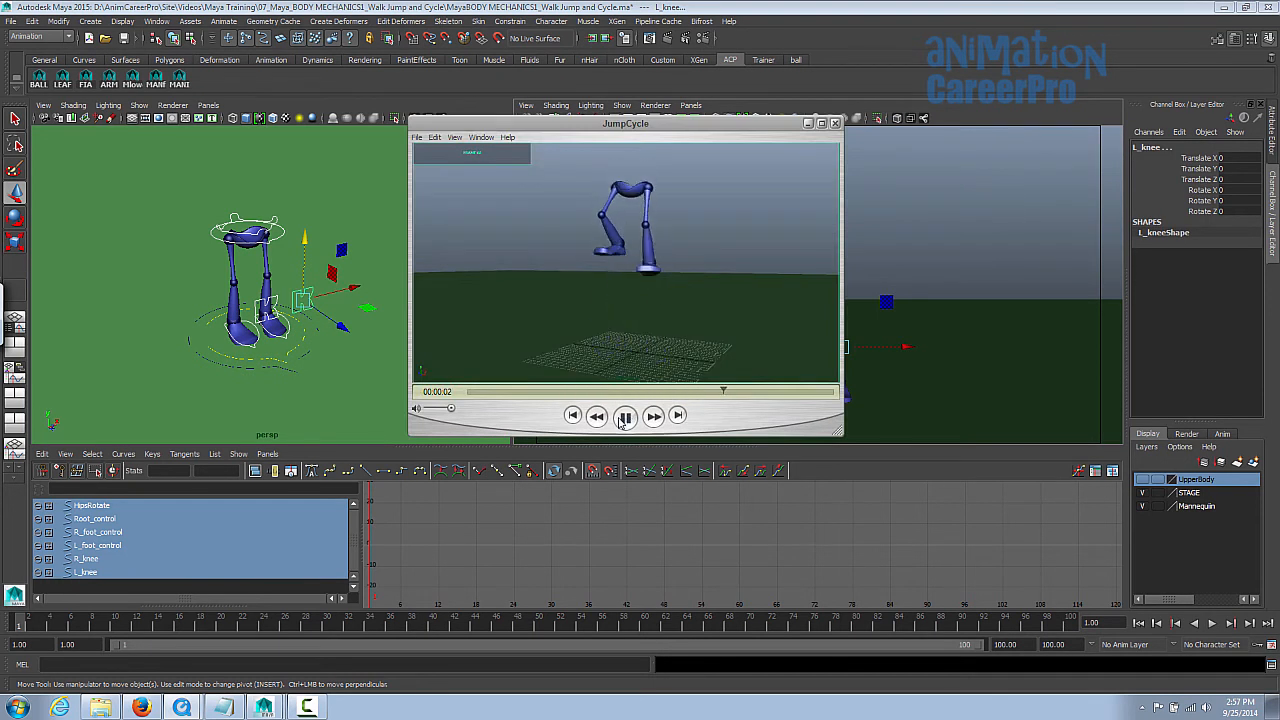
{"action": "mouse_move", "coordinate": [484, 398]}
{"action": "left_mouse_down"}
{"action": "mouse_move", "coordinate": [466, 405]}
{"action": "mouse_move", "coordinate": [490, 411]}
{"action": "left_mouse_up"}
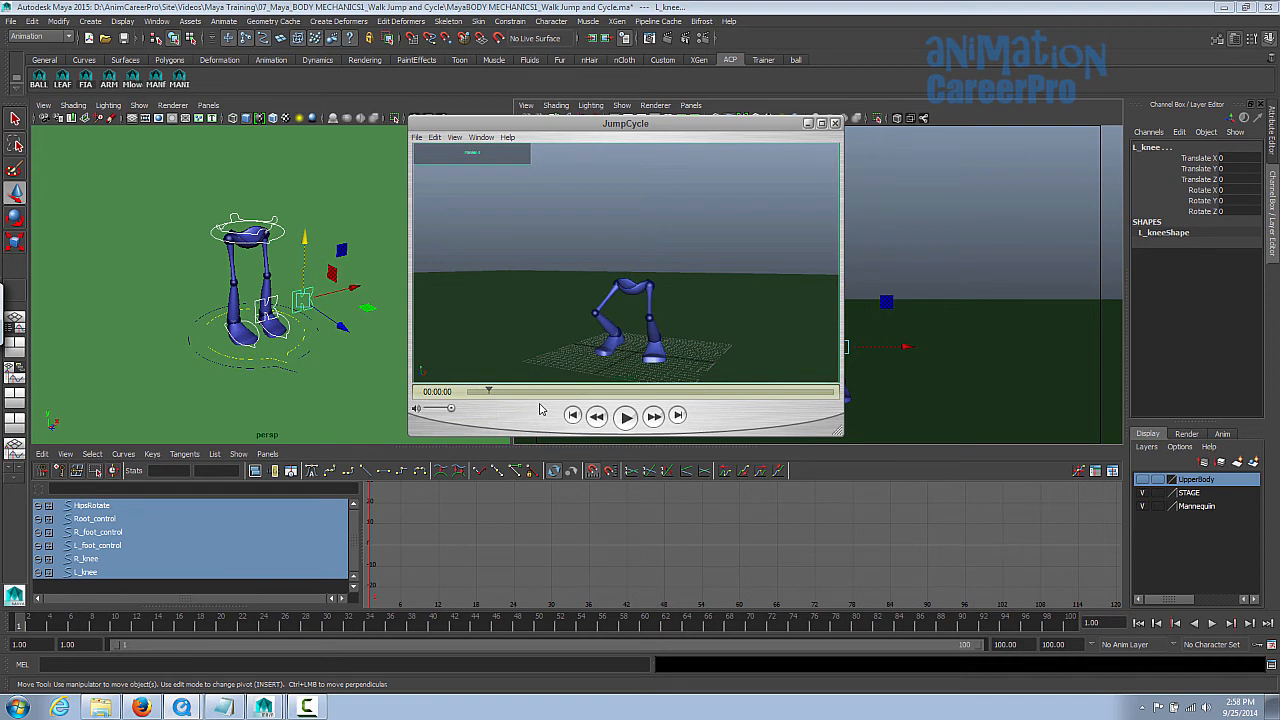
{"action": "left_click_drag", "start_coordinate": [502, 395], "coordinate": [493, 398]}
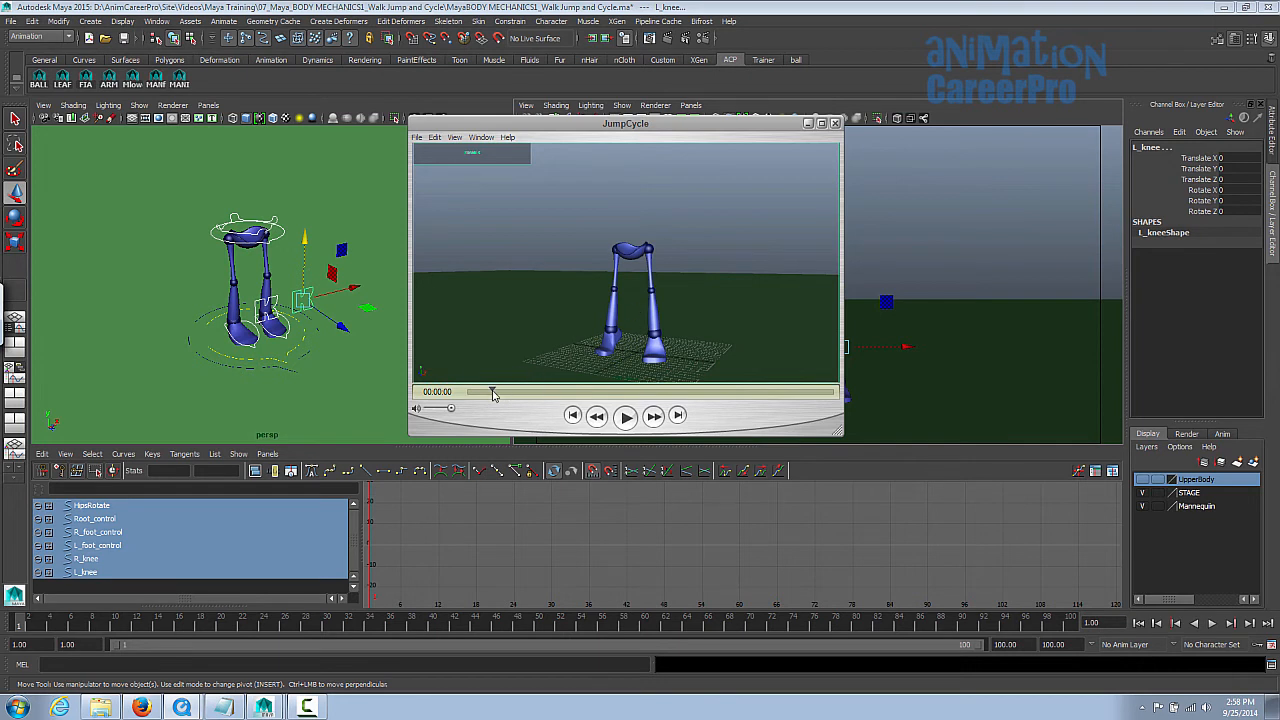
{"action": "left_click_drag", "start_coordinate": [493, 392], "coordinate": [514, 416]}
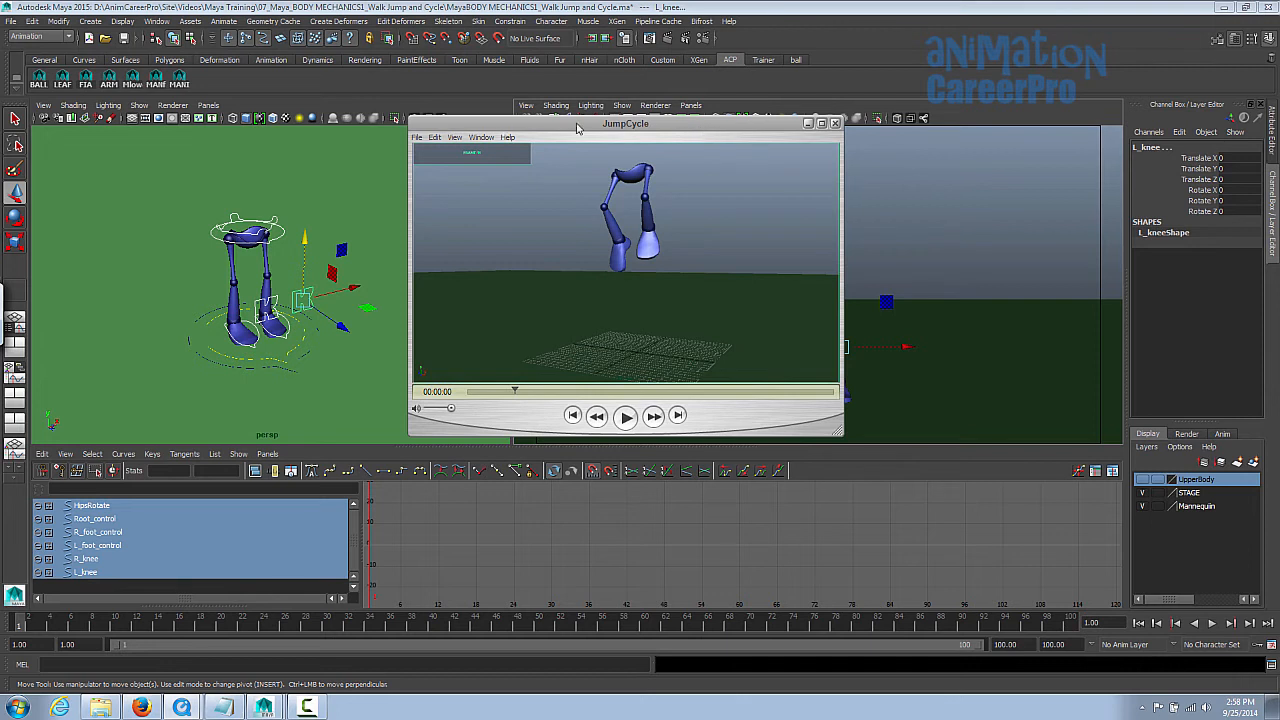
{"action": "left_click", "coordinate": [808, 123]}
Move the CAMERA's POSITION group to about X 23.8, Z 57.5 and rotate it about 25.4° around Y to match the reference angle
{"action": "left_click_drag", "start_coordinate": [376, 322], "coordinate": [357, 327], "text": "alt"}
{"action": "right_click_drag", "start_coordinate": [358, 327], "coordinate": [223, 306], "text": "alt"}
{"action": "middle_click_drag", "start_coordinate": [223, 306], "coordinate": [241, 236], "text": "alt"}
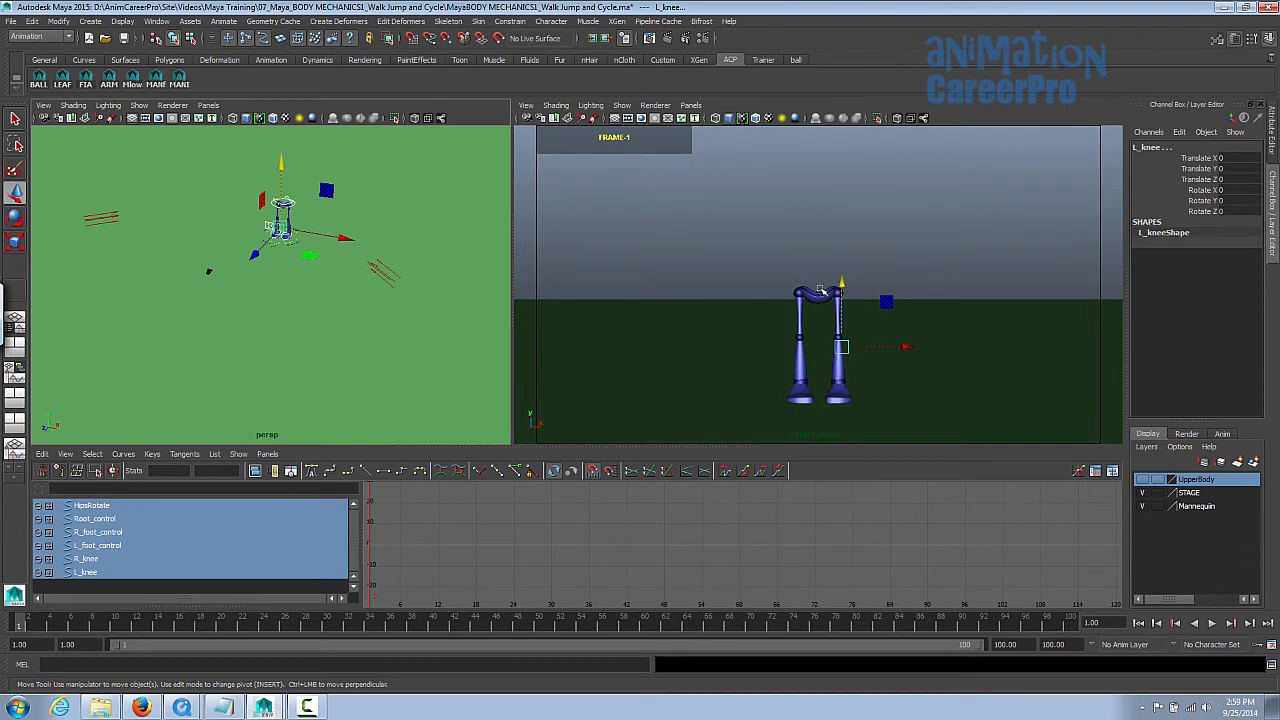
{"action": "left_click", "coordinate": [156, 22]}
{"action": "left_click", "coordinate": [170, 117]}
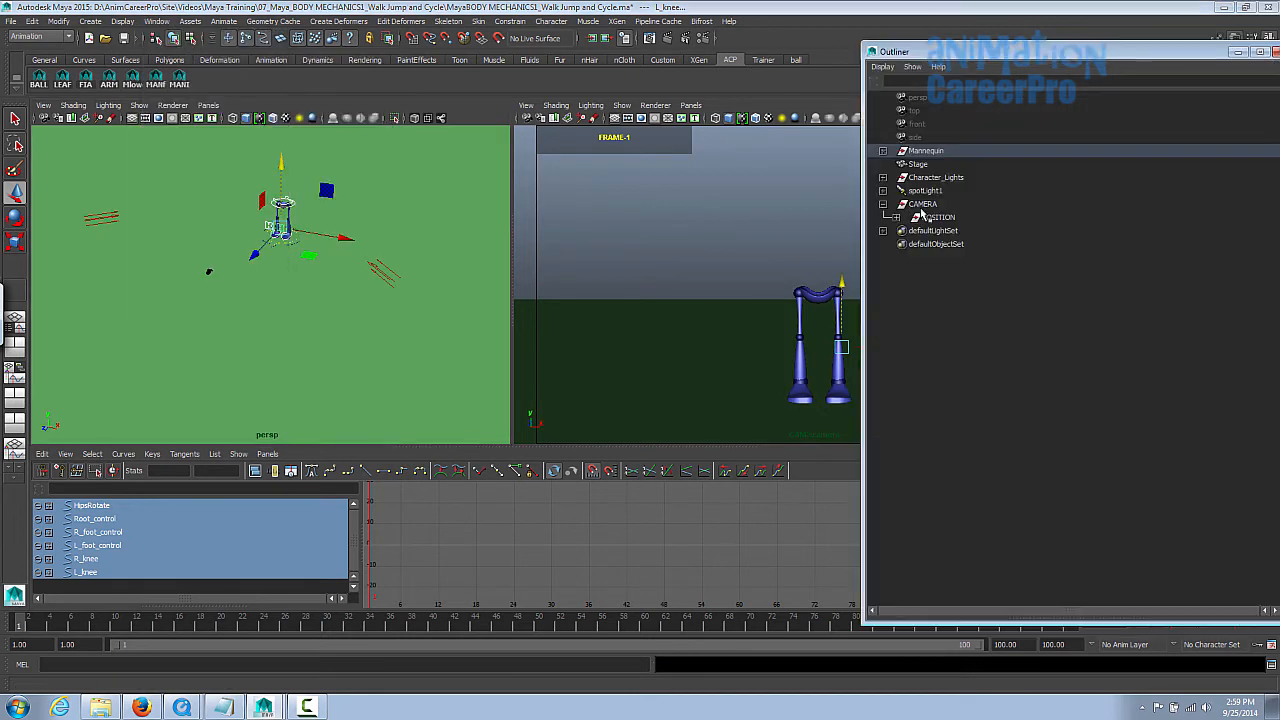
{"action": "left_click", "coordinate": [950, 219]}
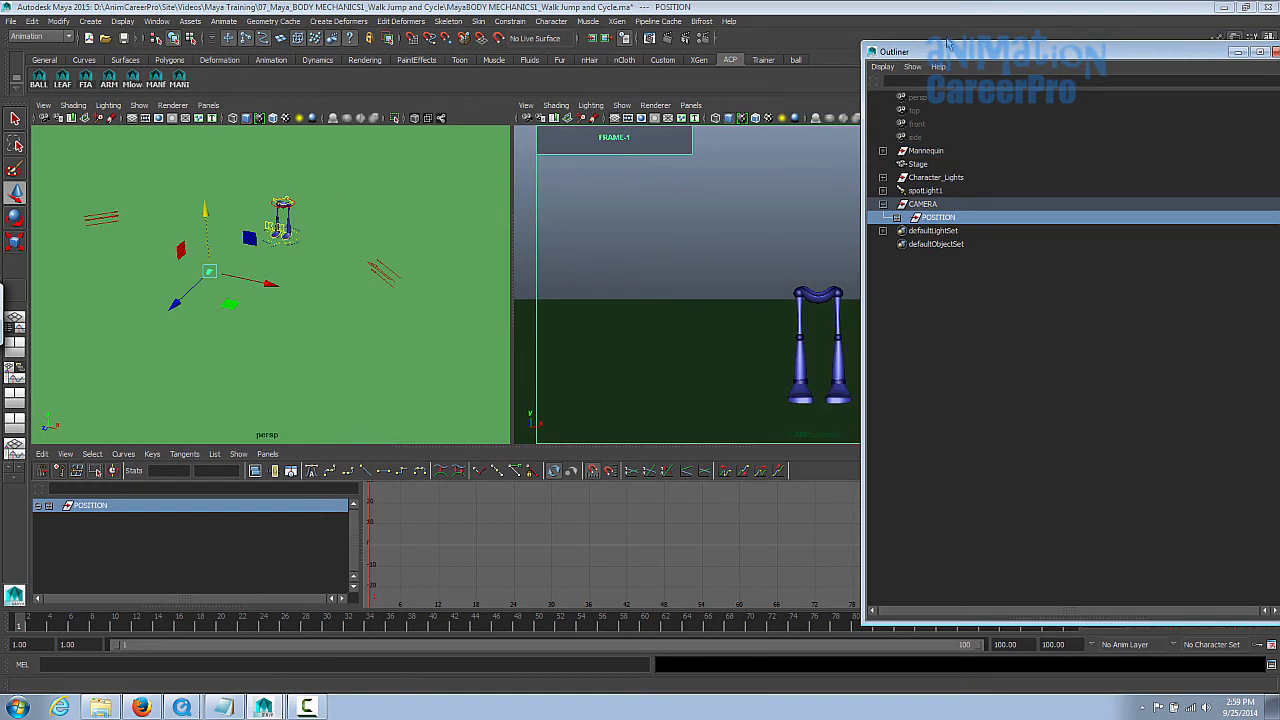
{"action": "left_click_drag", "start_coordinate": [933, 56], "coordinate": [1279, 56]}
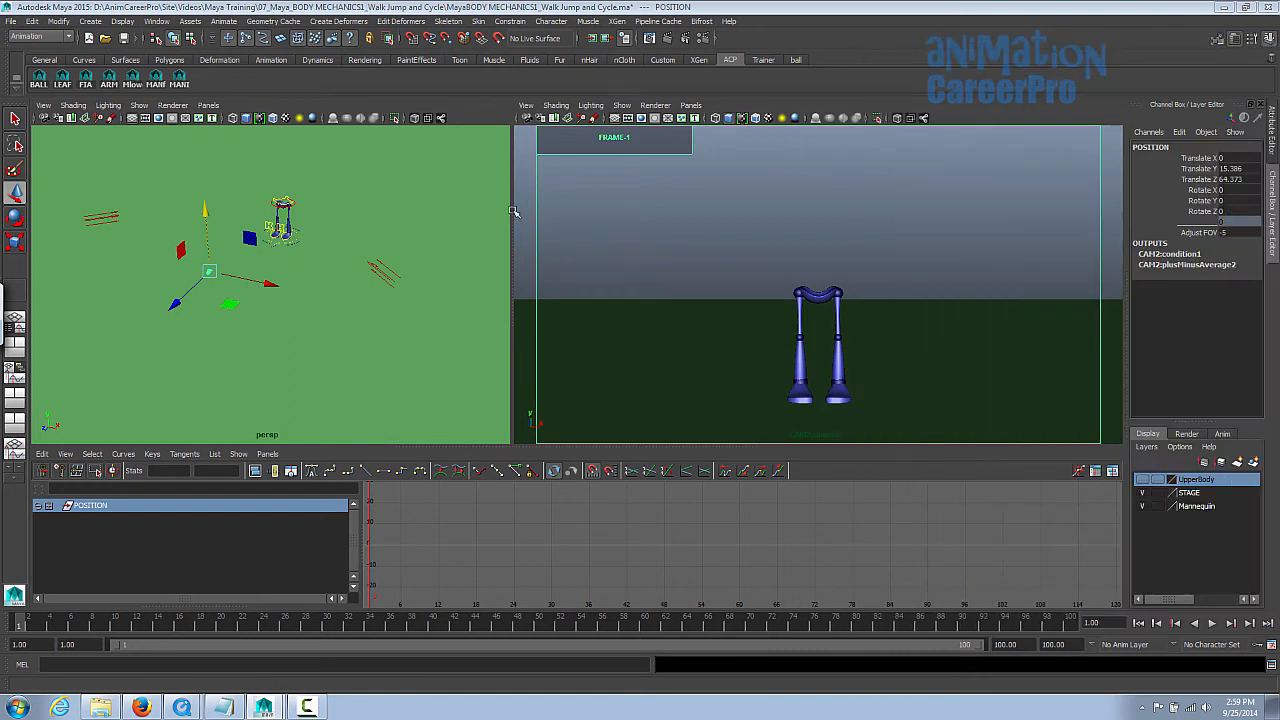
{"action": "right_click_drag", "start_coordinate": [400, 268], "coordinate": [329, 286], "text": "alt"}
{"action": "left_click_drag", "start_coordinate": [276, 288], "coordinate": [353, 277]}
{"action": "key", "text": "e"}
{"action": "key", "text": "w"}
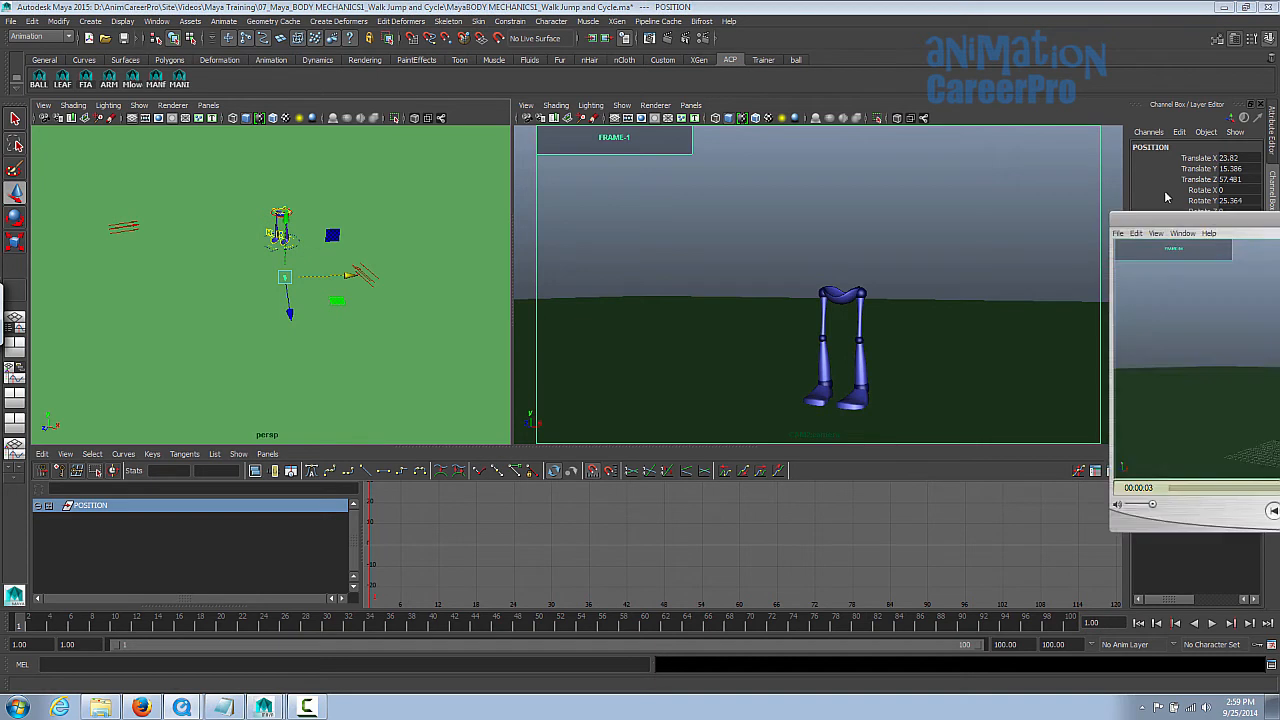
{"action": "left_click_drag", "start_coordinate": [1279, 187], "coordinate": [865, 187]}
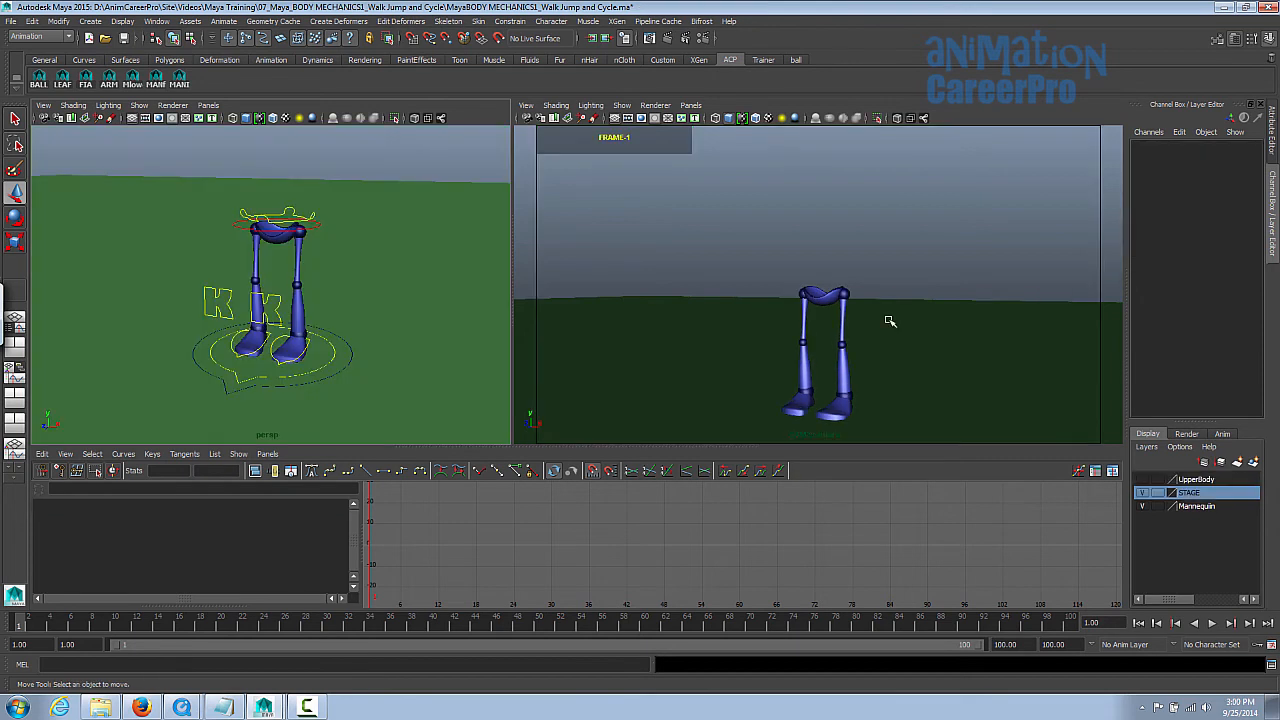
Shrink the graph editor and its channel list, and widen the camera view relative to the perspective view
{"action": "left_click_drag", "start_coordinate": [362, 543], "coordinate": [237, 543]}
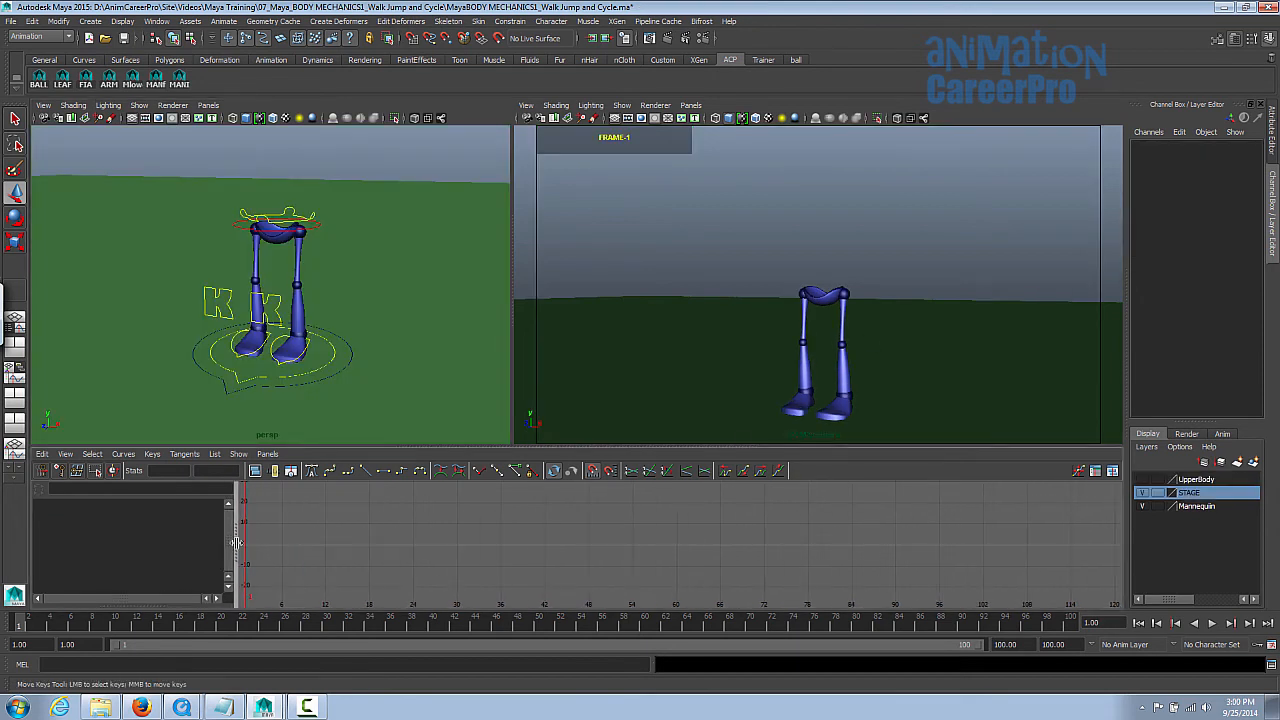
{"action": "left_click_drag", "start_coordinate": [514, 447], "coordinate": [514, 508]}
{"action": "left_click_drag", "start_coordinate": [514, 434], "coordinate": [428, 448]}
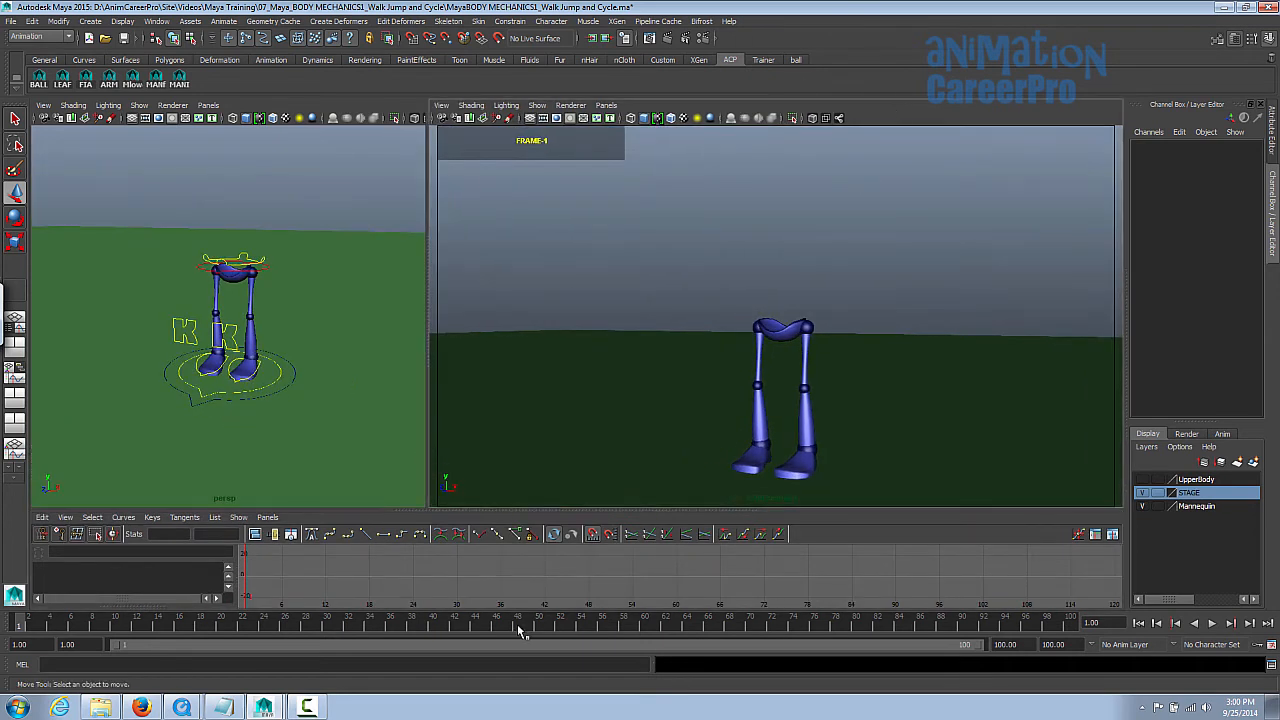
Lower Root_control along Y to bend the legs into a crouch
{"action": "left_click_drag", "start_coordinate": [261, 407], "coordinate": [281, 412], "text": "alt"}
{"action": "right_click_drag", "start_coordinate": [281, 412], "coordinate": [296, 414], "text": "alt"}
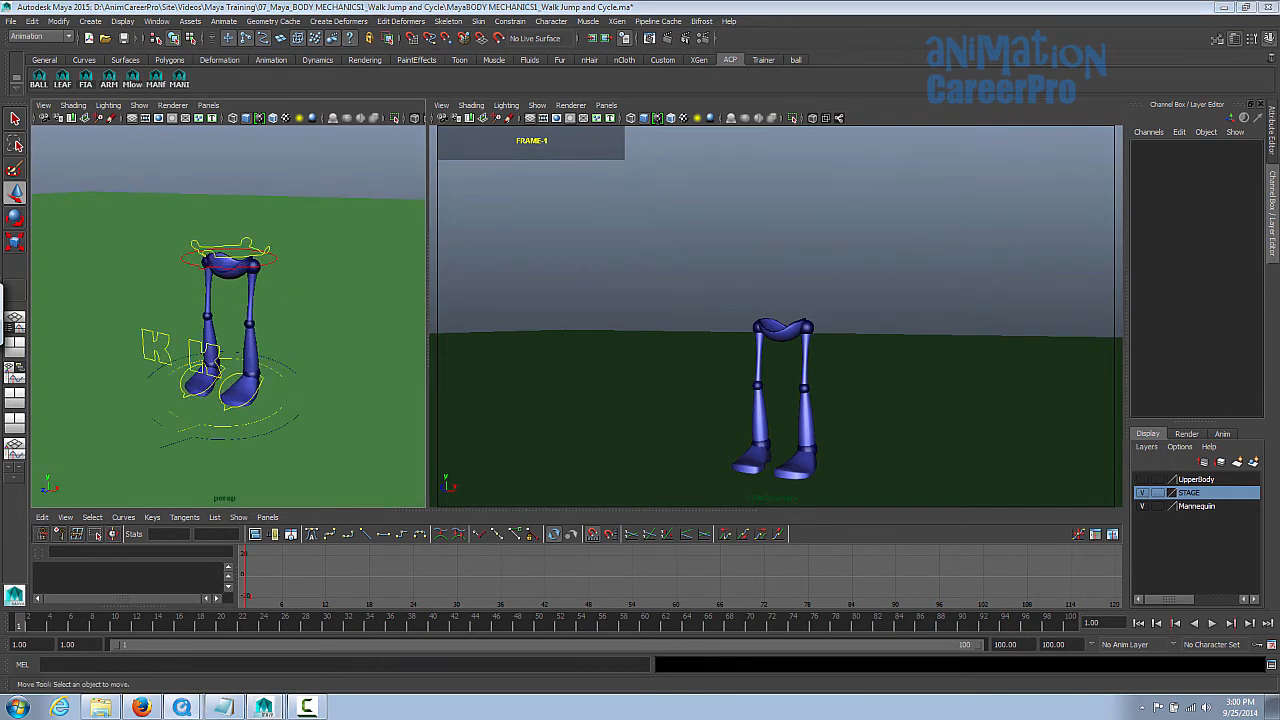
{"action": "left_click", "coordinate": [229, 246]}
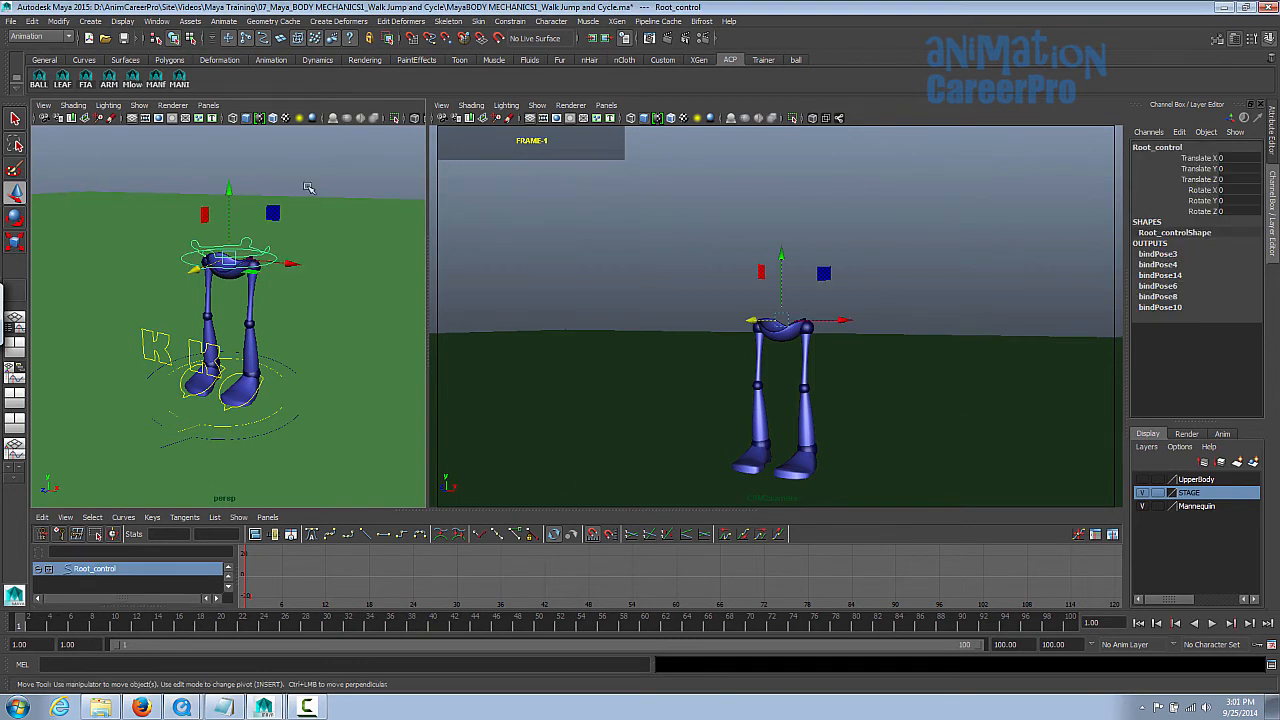
{"action": "left_click_drag", "start_coordinate": [230, 188], "coordinate": [230, 239]}
Turn both feet outward around Y, L_foot_control about 20.8° and R_foot_control about -23.9°
{"action": "left_click", "coordinate": [254, 398]}
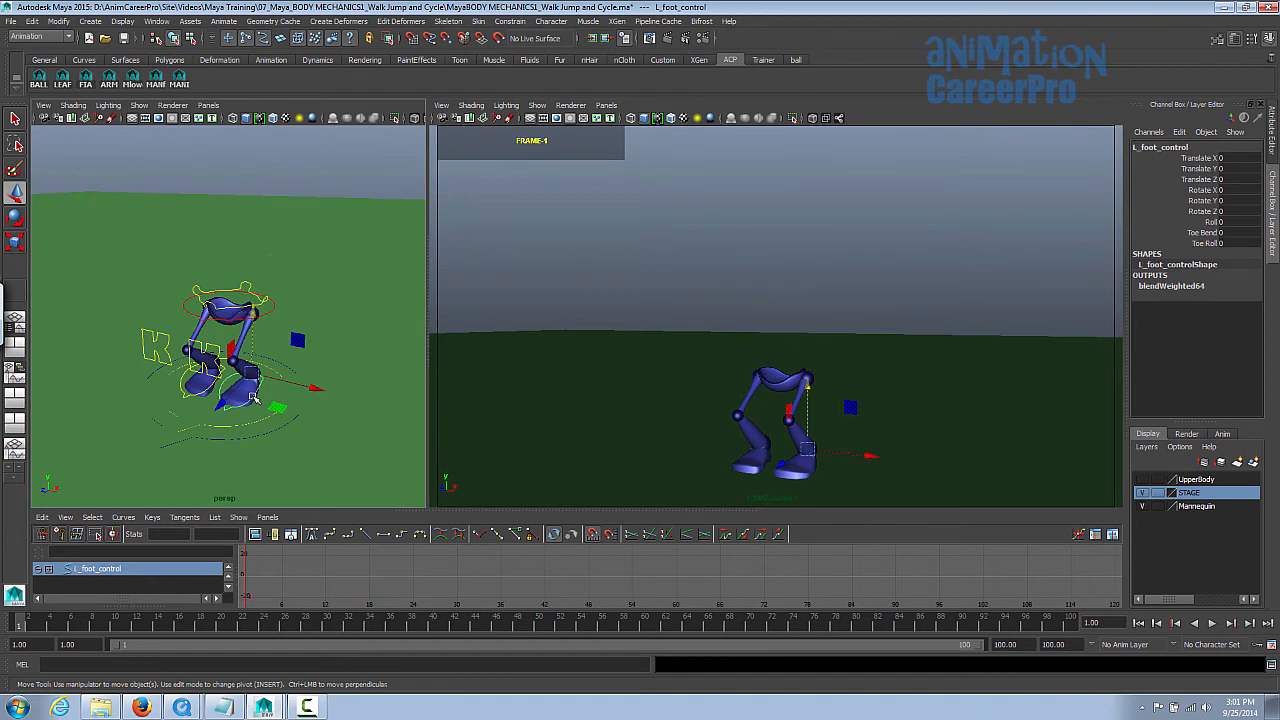
{"action": "key", "text": "e"}
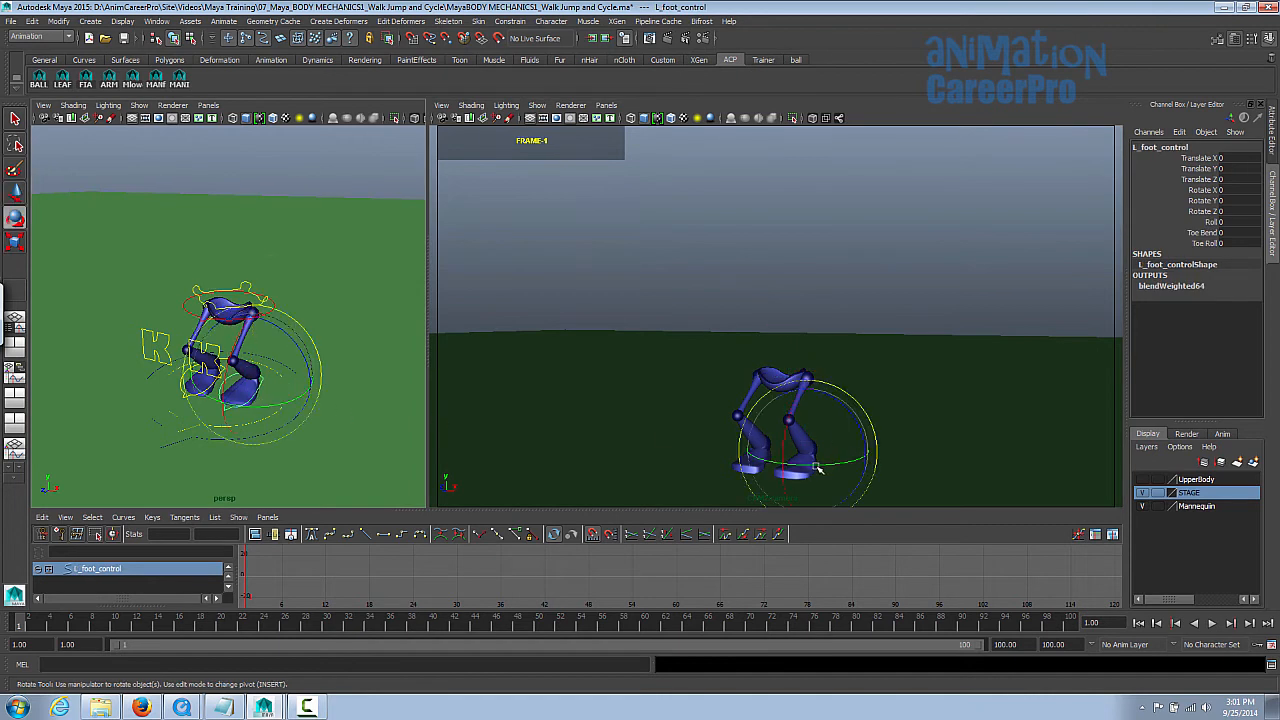
{"action": "left_click_drag", "start_coordinate": [816, 464], "coordinate": [839, 462]}
{"action": "left_click", "coordinate": [196, 393]}
{"action": "left_click_drag", "start_coordinate": [243, 391], "coordinate": [218, 402]}
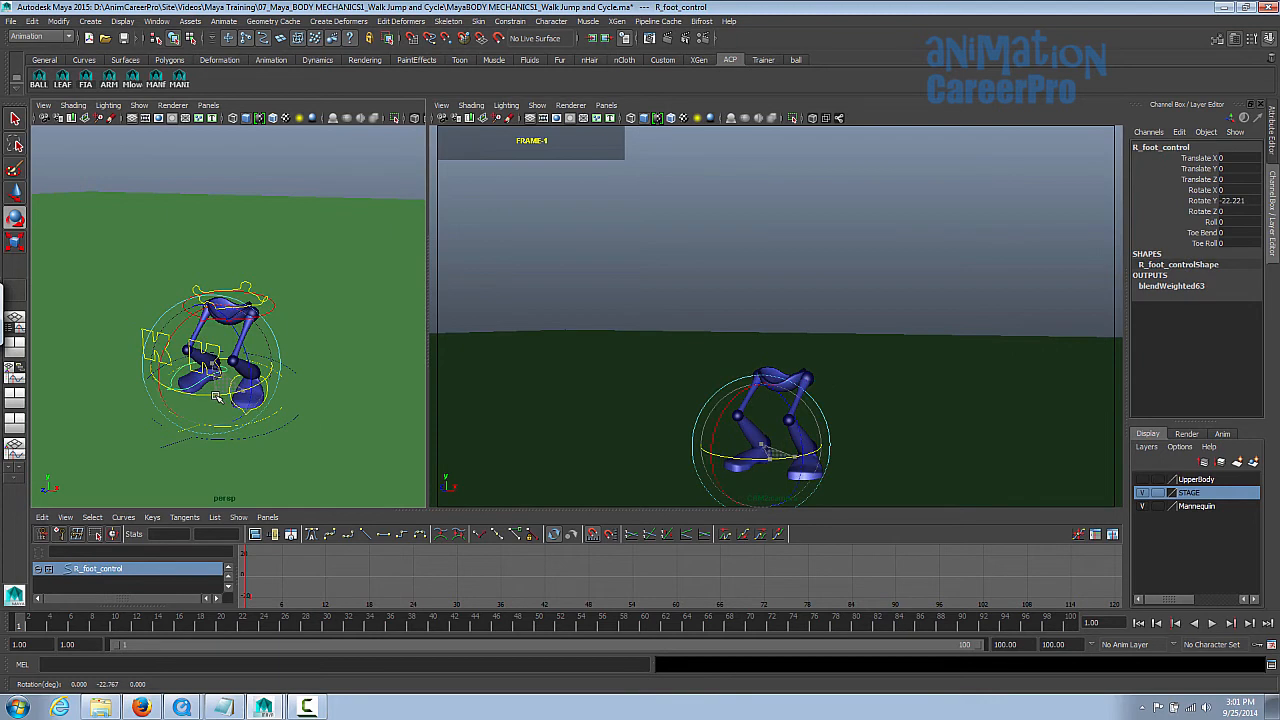
{"action": "key", "text": "q"}
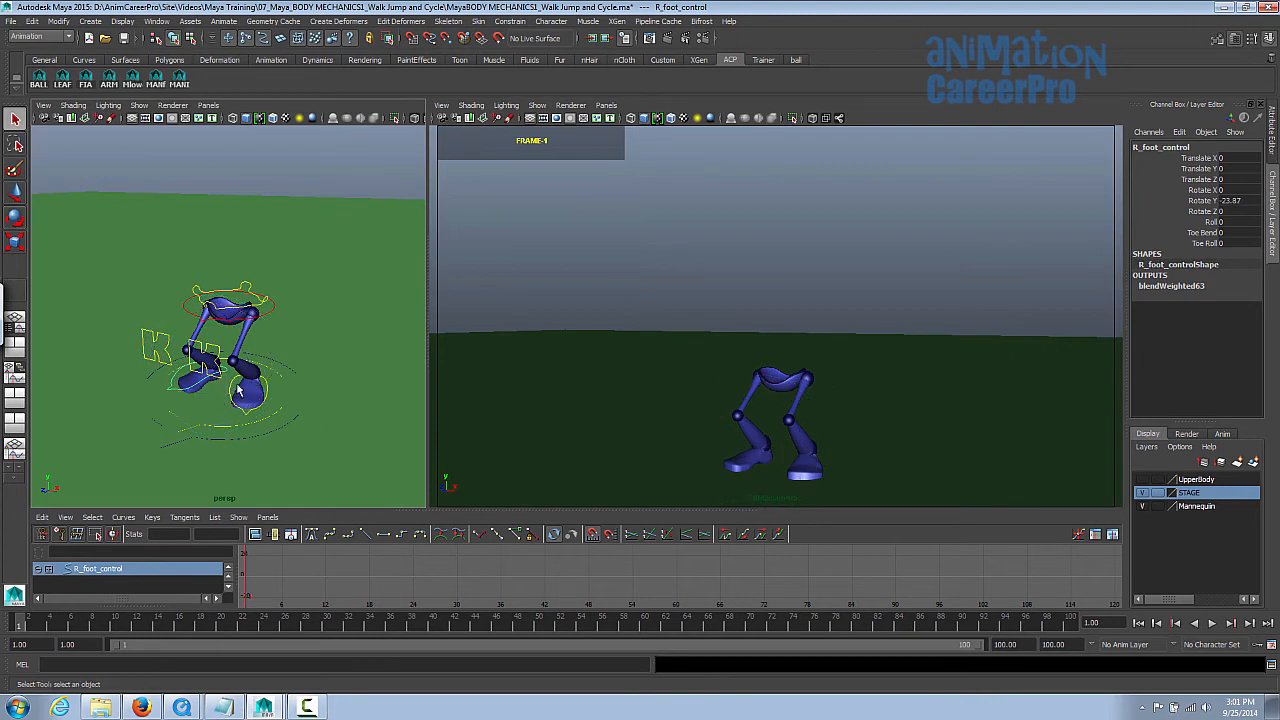
Spread the knees by moving R_knee outward along X and L_knee to about X 1.38
{"action": "left_click", "coordinate": [218, 362]}
{"action": "key", "text": "w"}
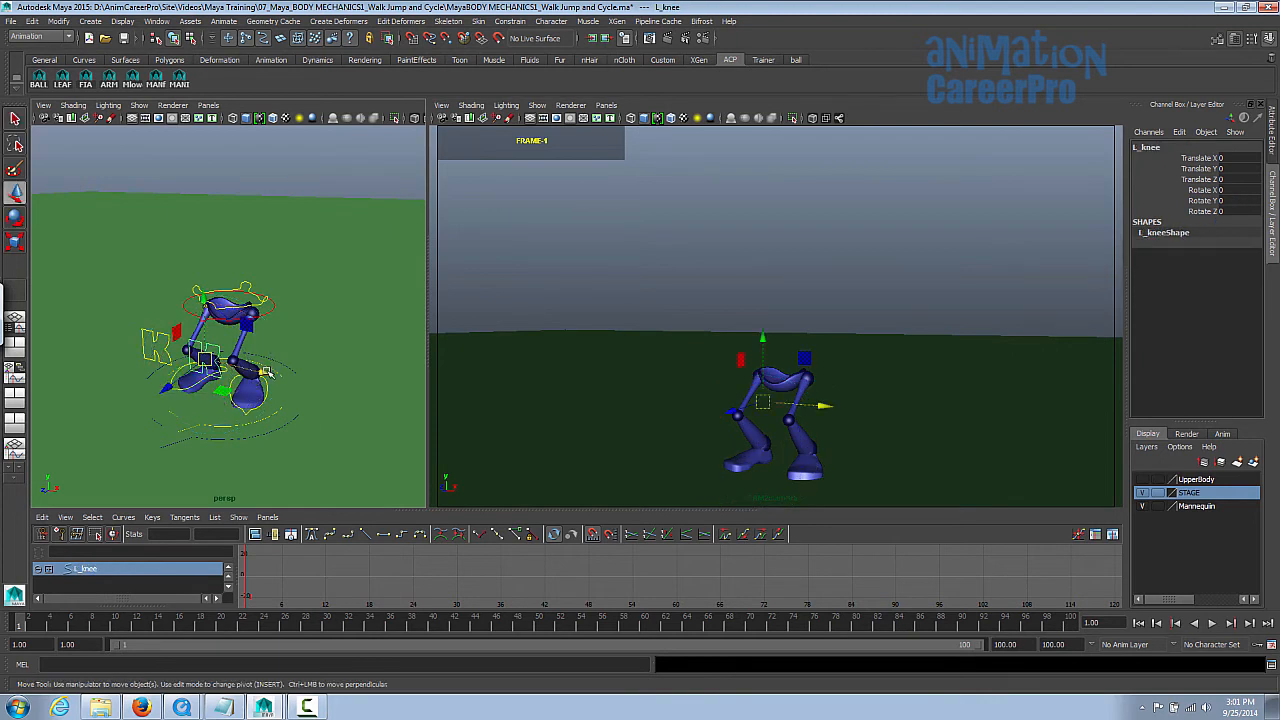
{"action": "left_click", "coordinate": [156, 334]}
{"action": "left_click", "coordinate": [164, 341]}
{"action": "left_click_drag", "start_coordinate": [215, 362], "coordinate": [189, 355]}
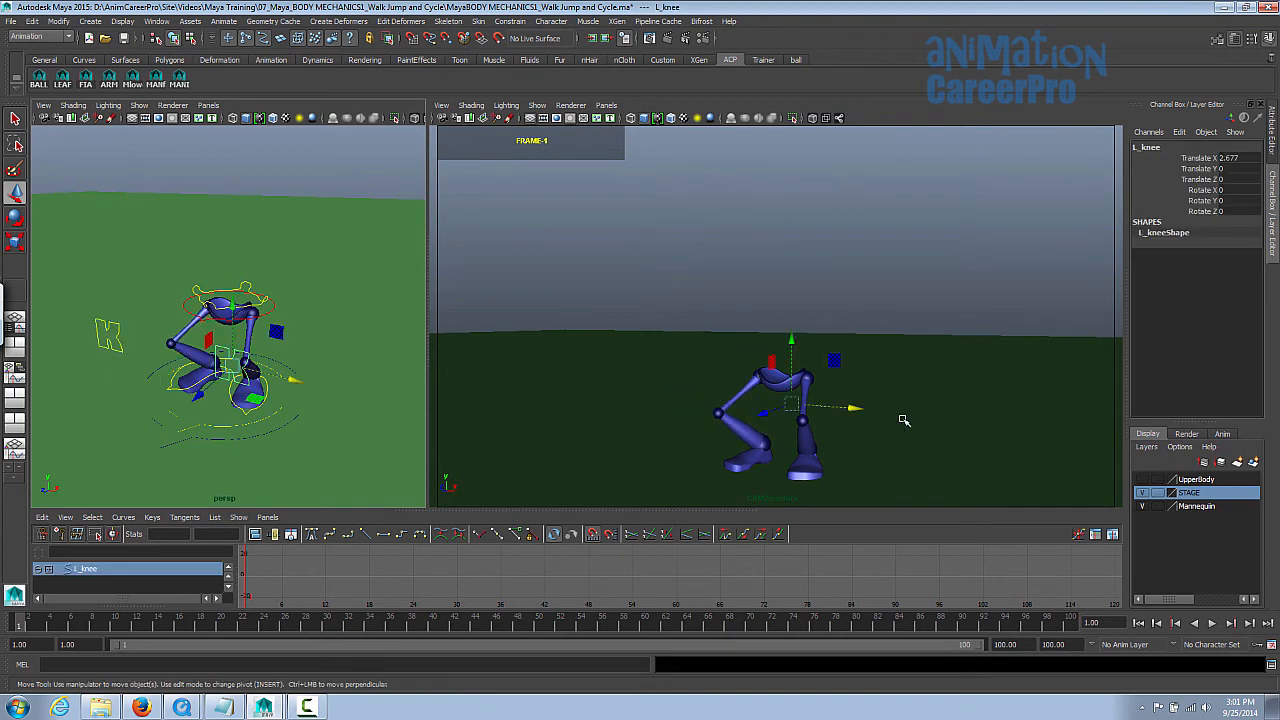
{"action": "left_click_drag", "start_coordinate": [857, 407], "coordinate": [840, 407]}
{"action": "left_click_drag", "start_coordinate": [305, 400], "coordinate": [317, 377], "text": "alt"}
{"action": "right_click_drag", "start_coordinate": [317, 377], "coordinate": [377, 377], "text": "alt"}
{"action": "middle_click_drag", "start_coordinate": [377, 377], "coordinate": [373, 362], "text": "alt"}
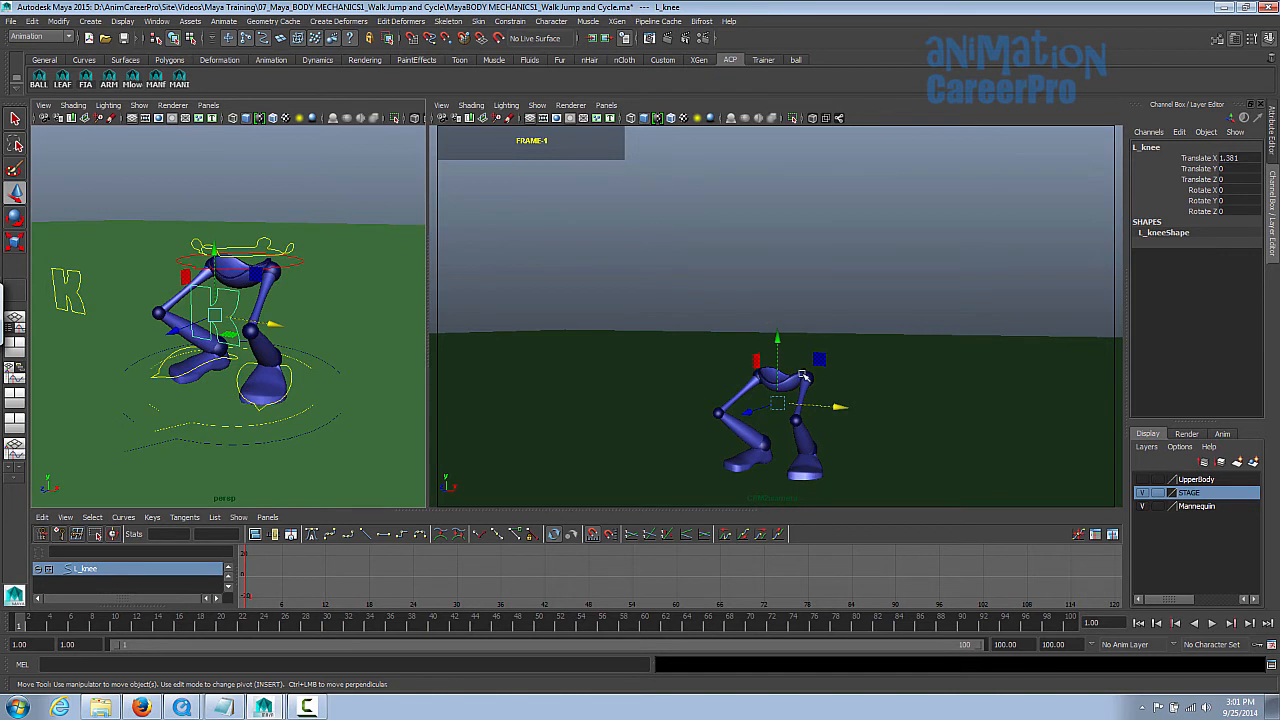
{"action": "key", "text": "q"}
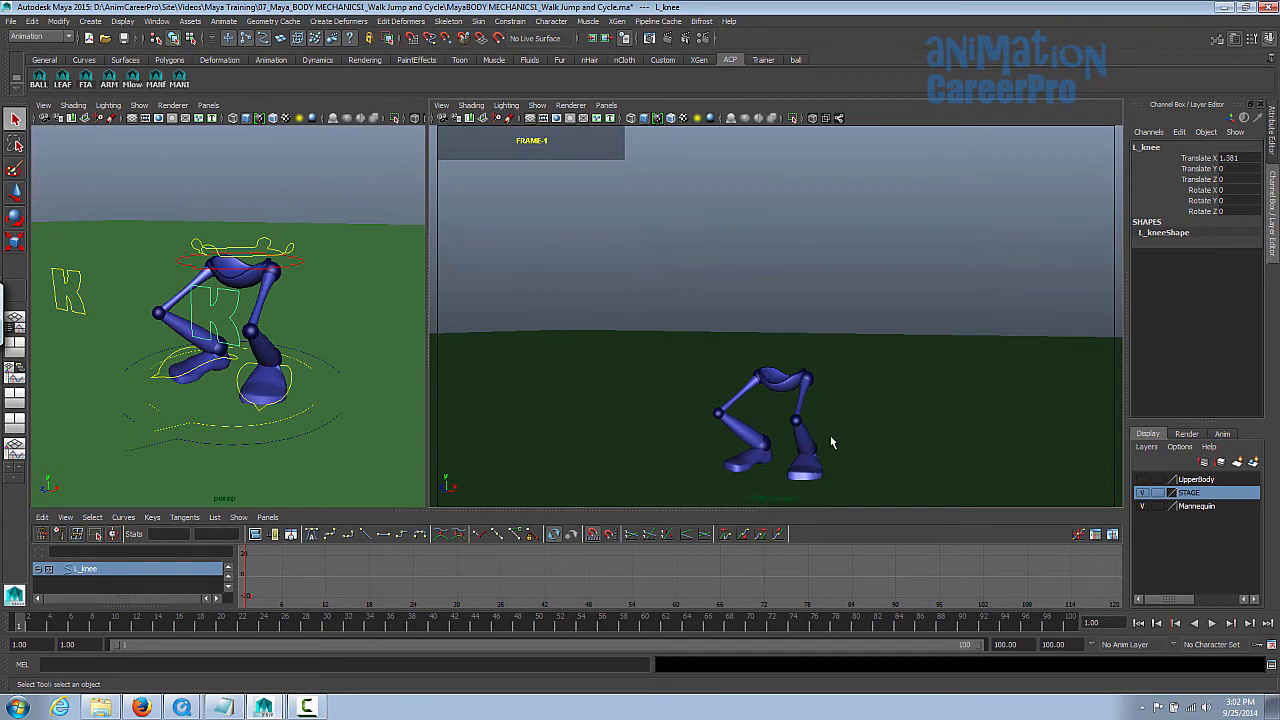
Try moving L_foot_control inward to about X -2.7 and L_knee across to about X -8.2, and undo both moves
{"action": "left_click", "coordinate": [292, 385]}
{"action": "key", "text": "w"}
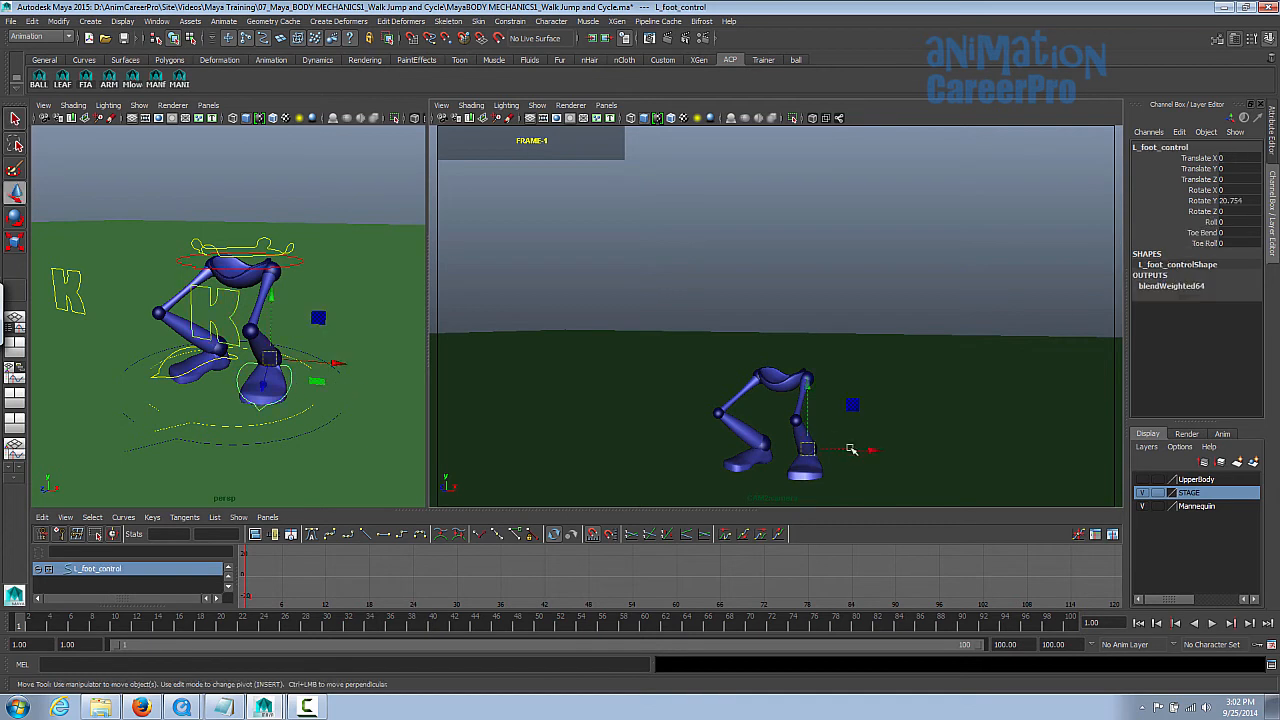
{"action": "left_click_drag", "start_coordinate": [870, 450], "coordinate": [840, 460]}
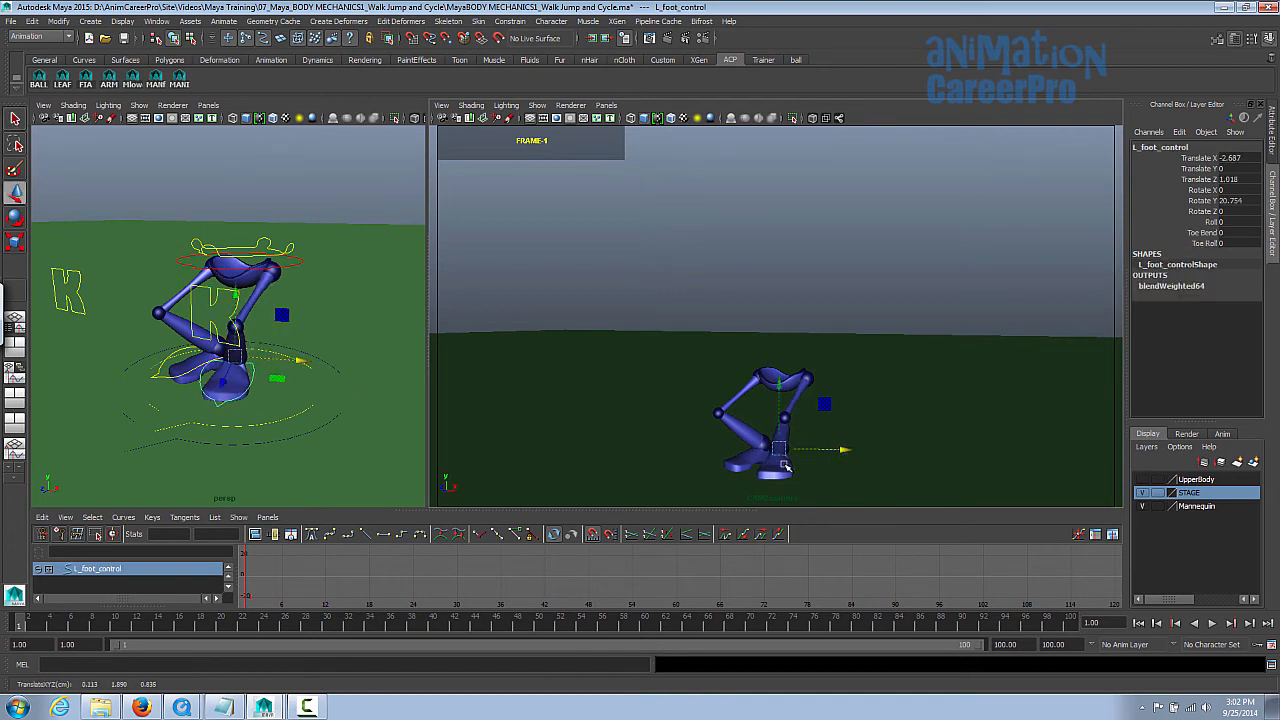
{"action": "left_click", "coordinate": [226, 291]}
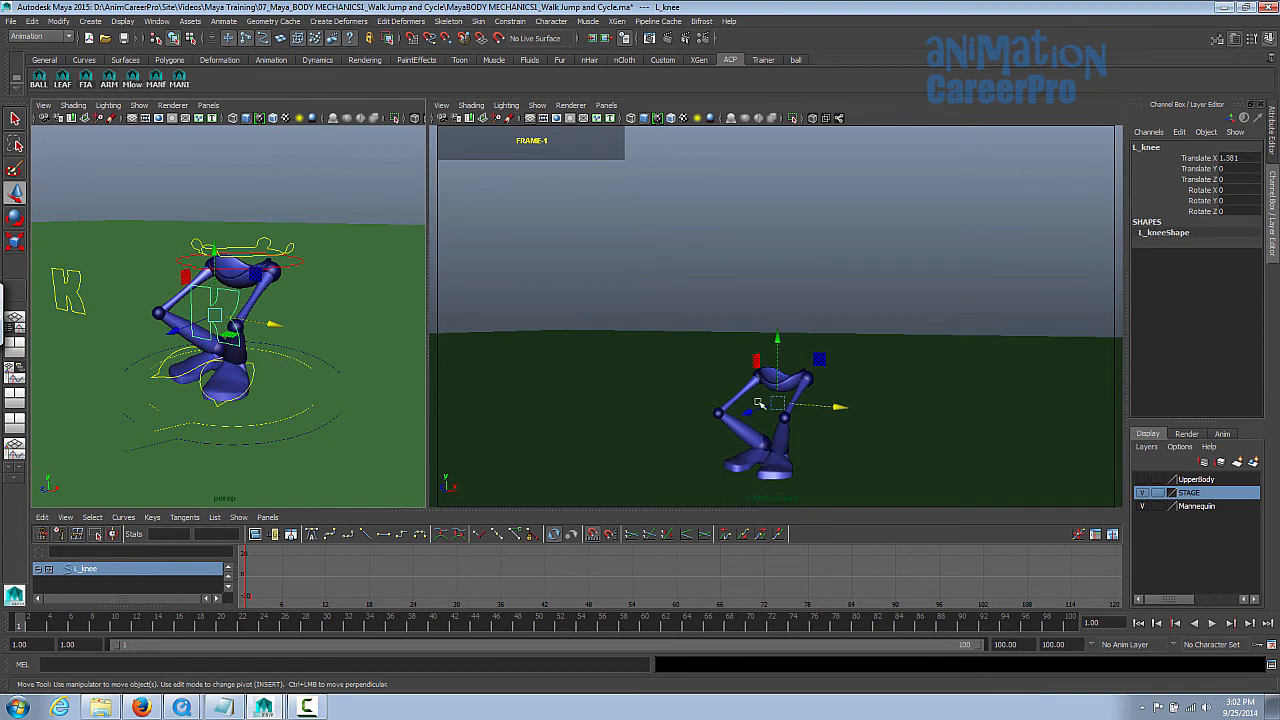
{"action": "left_click_drag", "start_coordinate": [830, 408], "coordinate": [768, 400]}
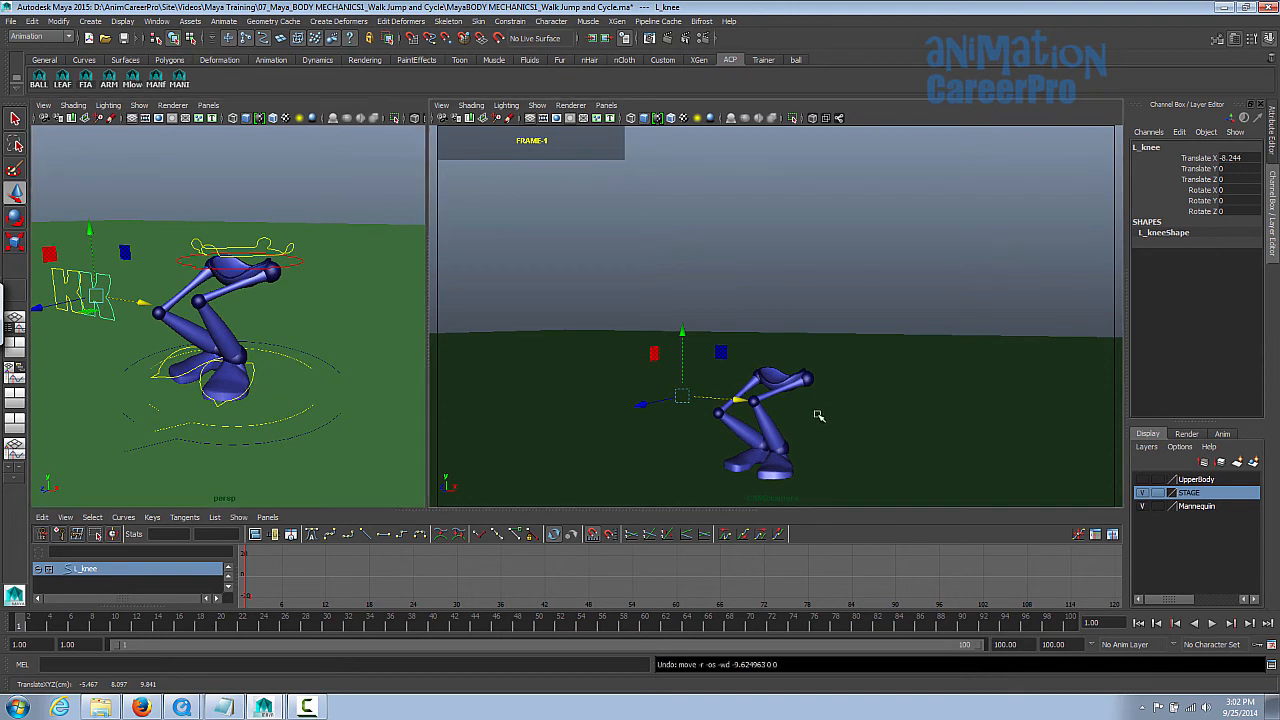
{"action": "key", "text": "ctrl+z"}
{"action": "key", "text": "ctrl+z"}
{"action": "key", "text": "ctrl+z"}
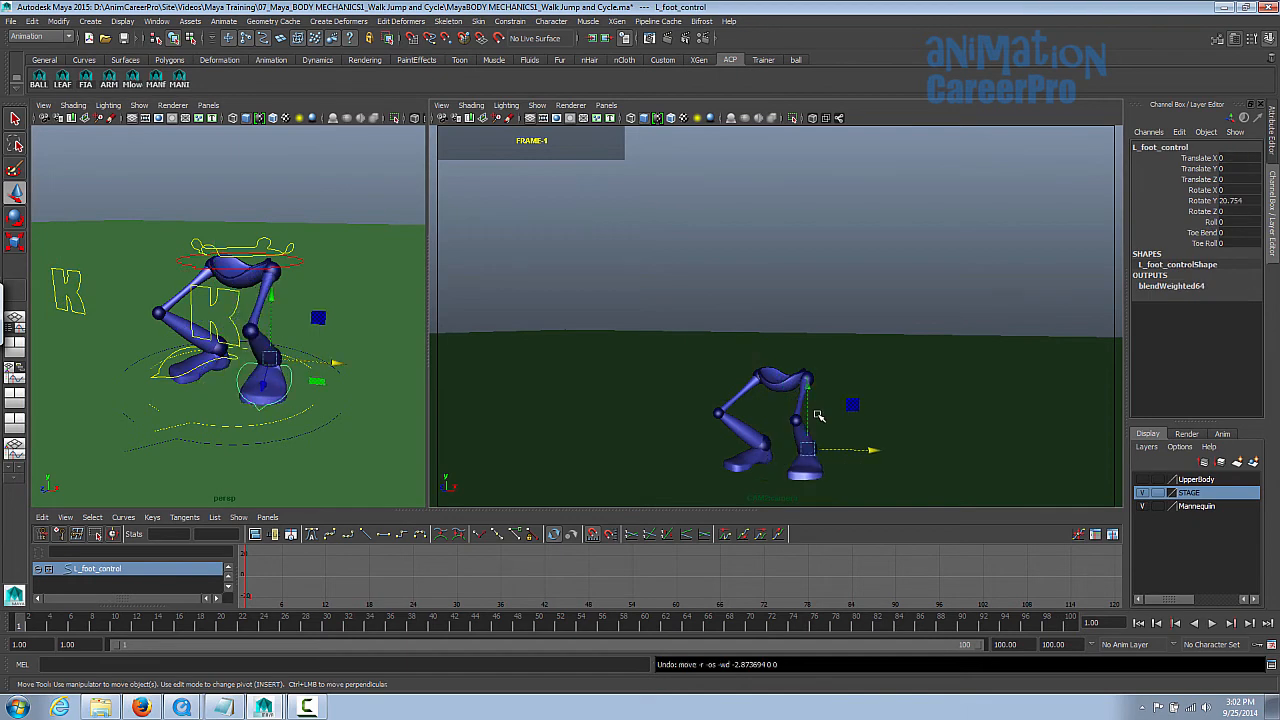
Deepen the crouch by lowering Root_control to about Y -6.29
{"action": "left_click_drag", "start_coordinate": [340, 330], "coordinate": [358, 336], "text": "alt"}
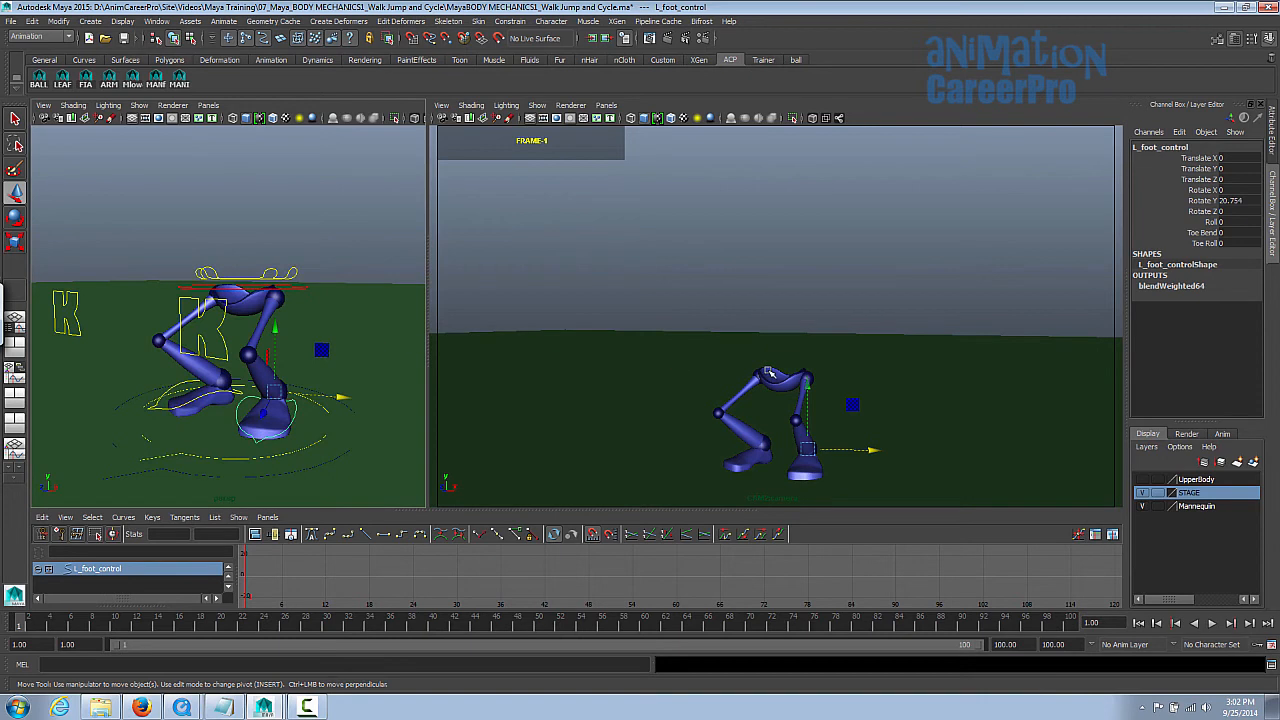
{"action": "key", "text": "q"}
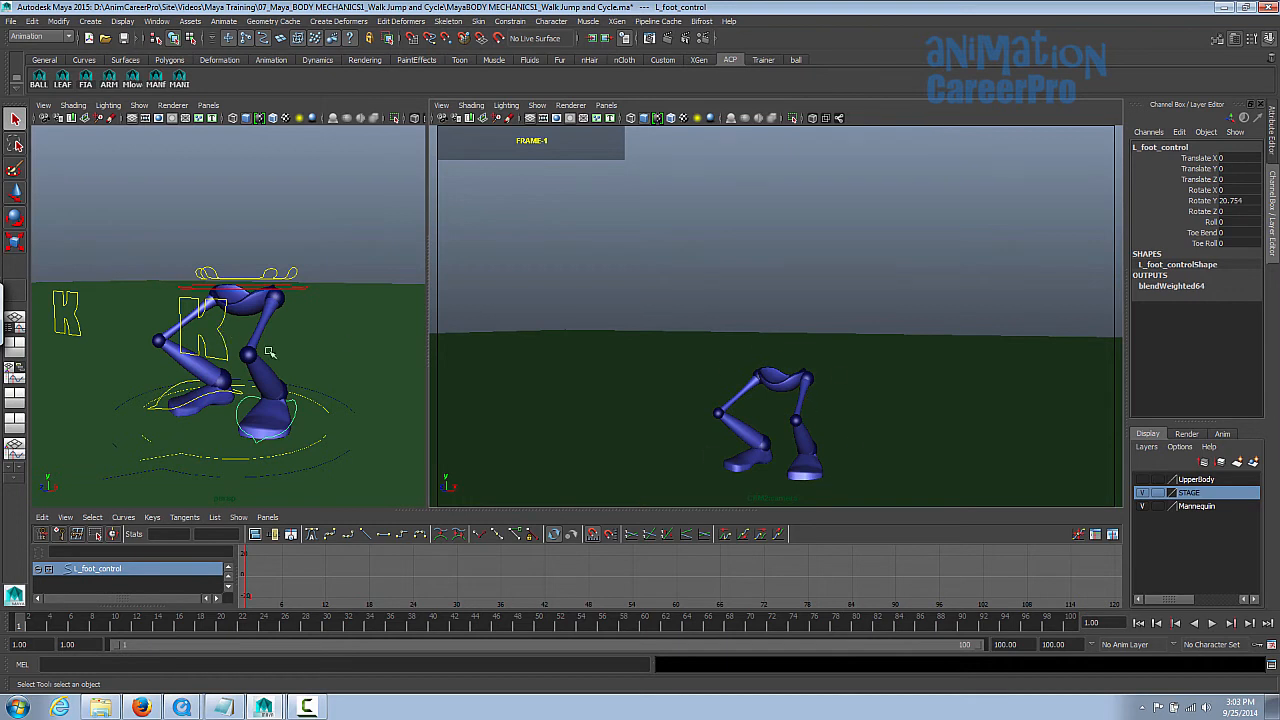
{"action": "key", "text": "w"}
{"action": "left_click", "coordinate": [217, 328]}
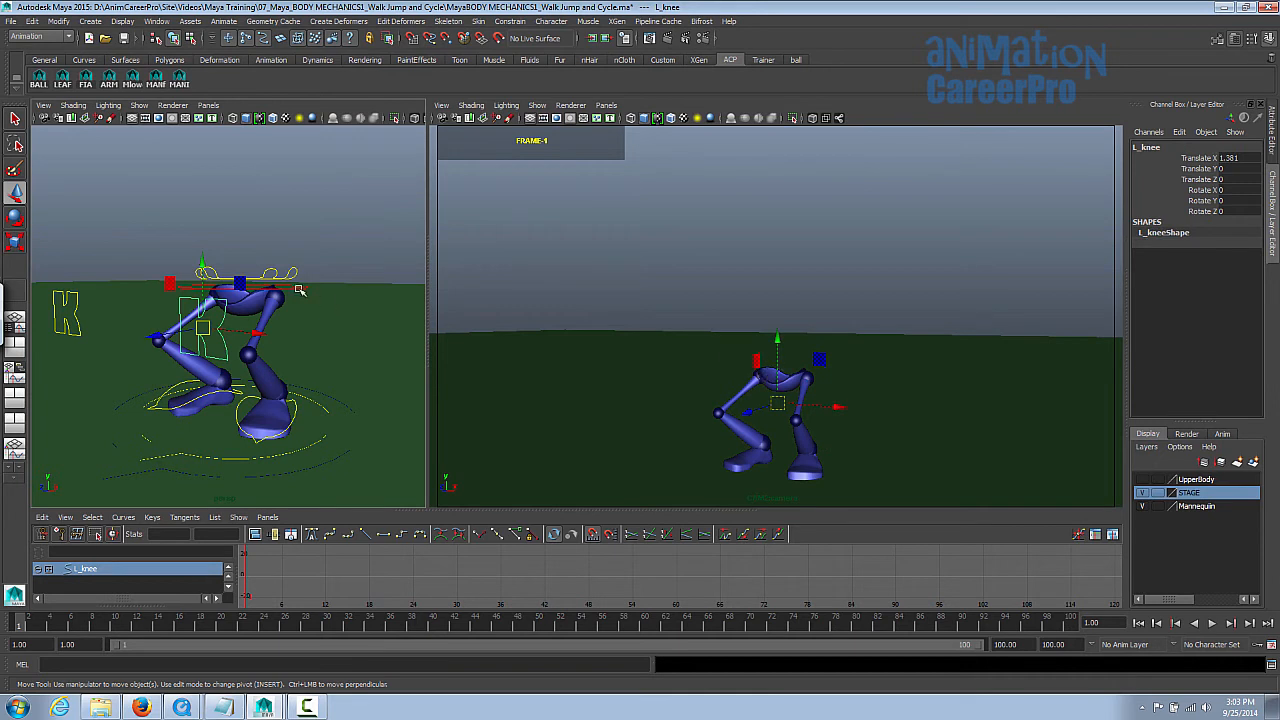
{"action": "left_click", "coordinate": [778, 383]}
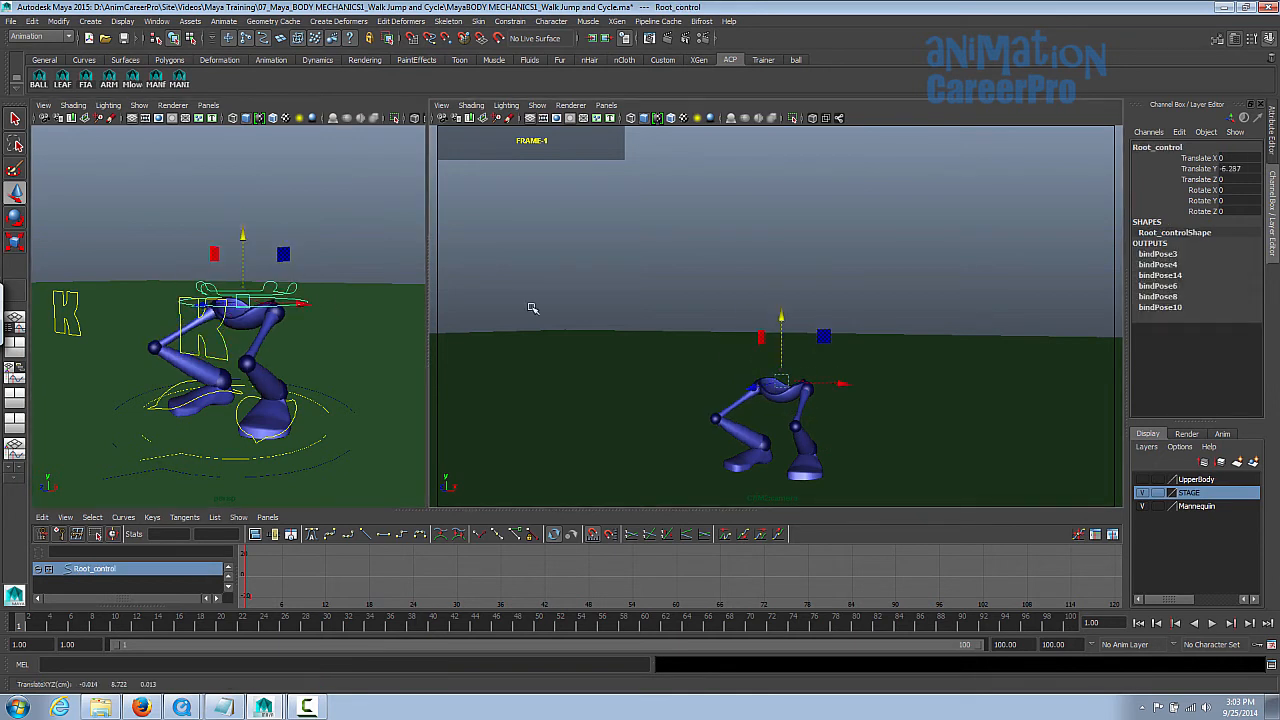
Select all the leg controls together, key the crouch pose at frame 1, and select R_foot_control
{"action": "left_click", "coordinate": [133, 84]}
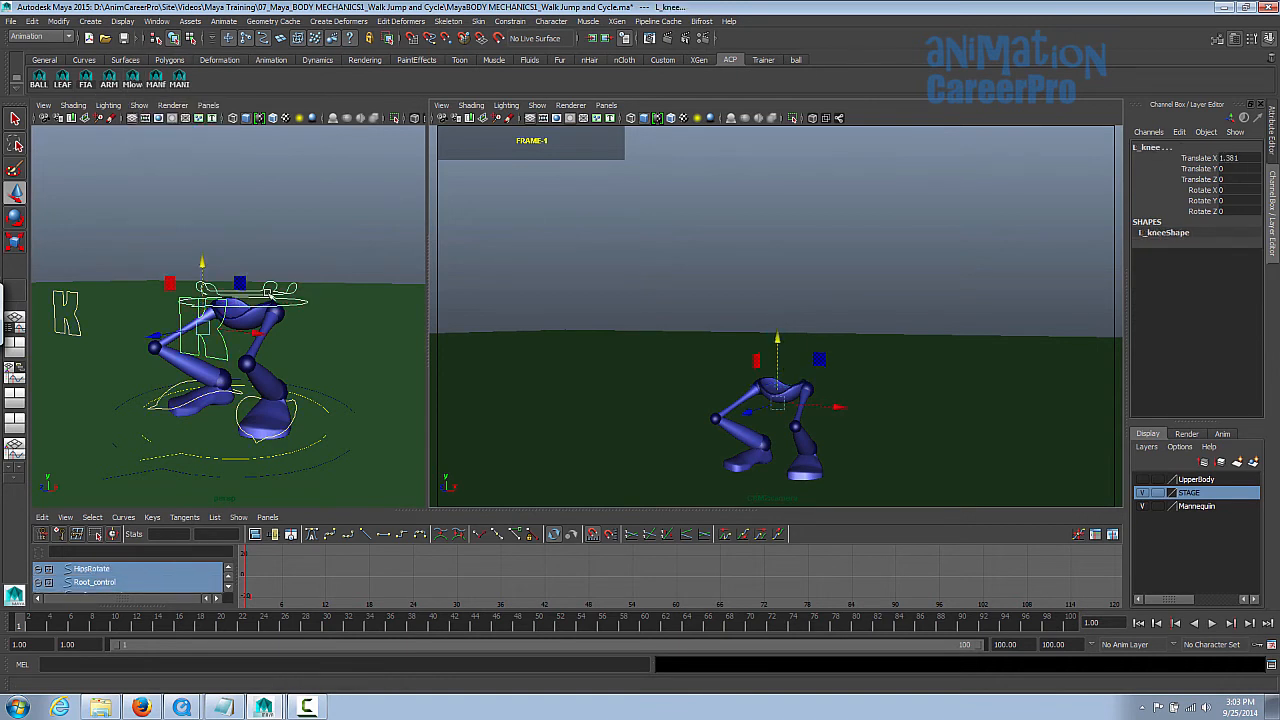
{"action": "left_click", "coordinate": [803, 416]}
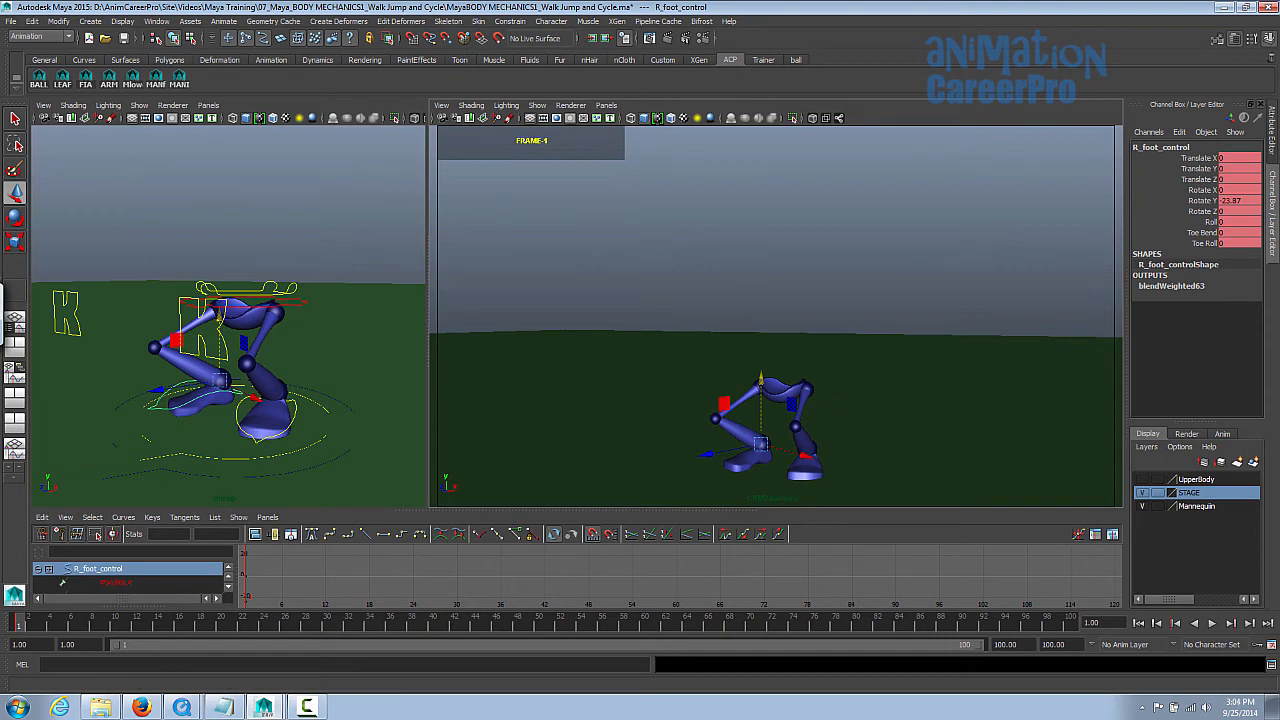
At frame 4, deepen the crouch by lowering Root_control to about Y -6.84
{"action": "left_click", "coordinate": [47, 625]}
{"action": "left_click", "coordinate": [285, 290]}
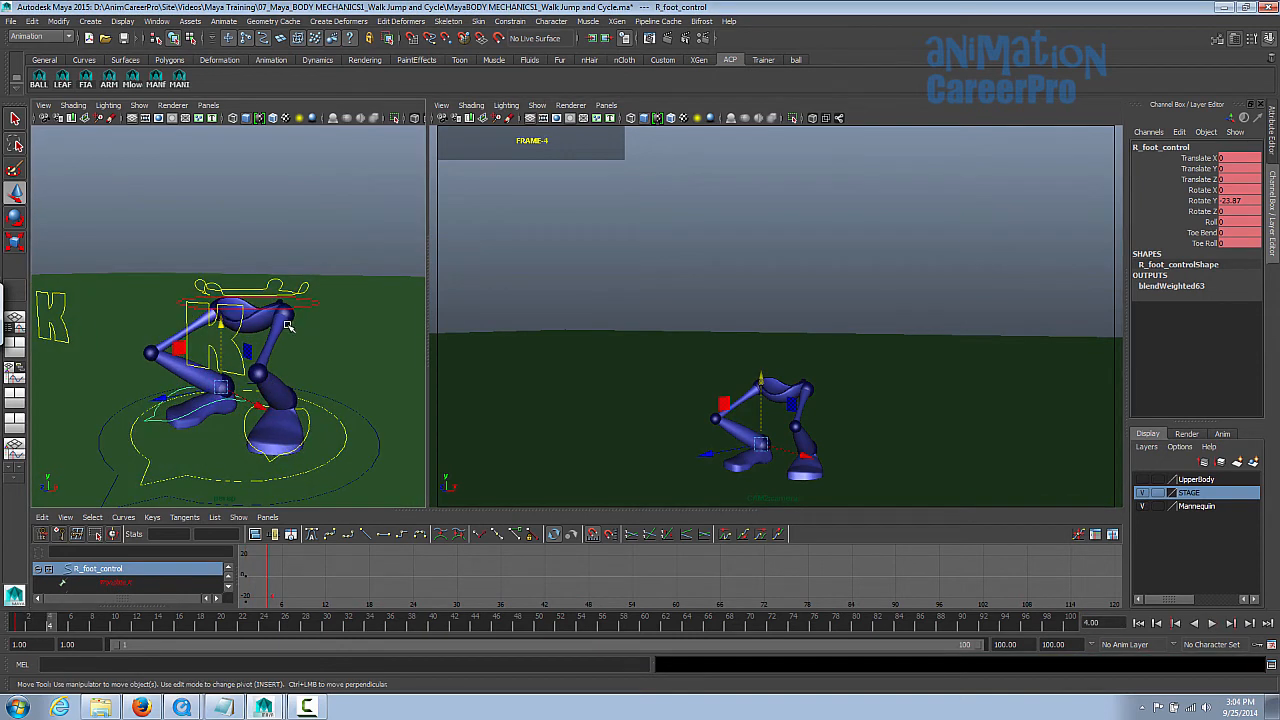
{"action": "left_click_drag", "start_coordinate": [249, 237], "coordinate": [251, 245]}
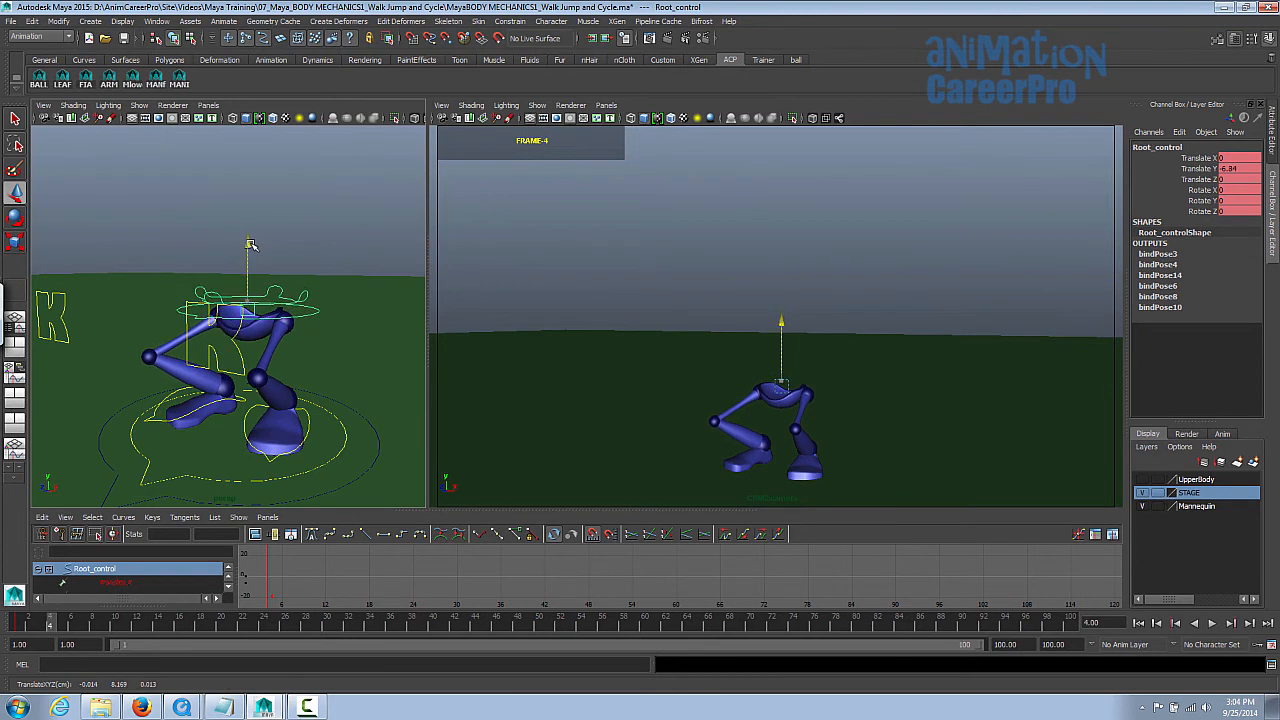
Spread the knees with L_knee at about X 1.92 and R_knee at about X -7.8, and key all the leg controls at frame 4
{"action": "left_click", "coordinate": [262, 372]}
{"action": "left_click_drag", "start_coordinate": [286, 382], "coordinate": [297, 383]}
{"action": "left_click", "coordinate": [66, 336]}
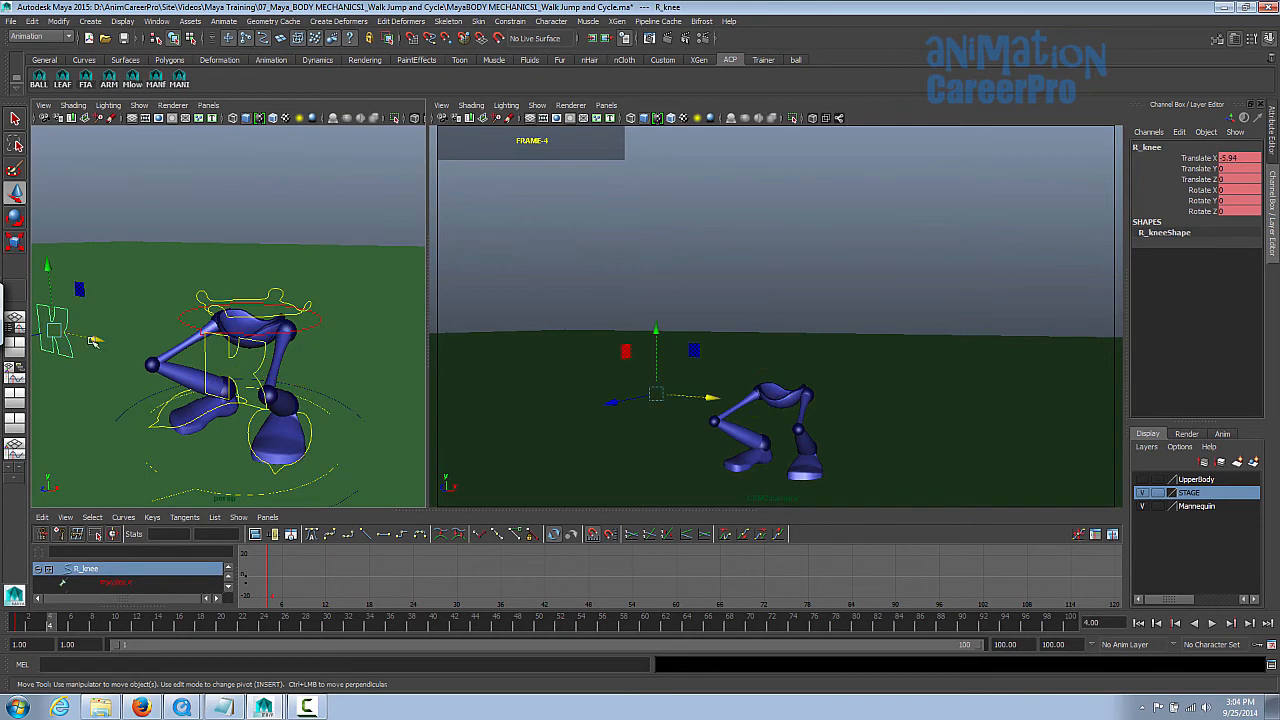
{"action": "left_click_drag", "start_coordinate": [104, 340], "coordinate": [76, 343]}
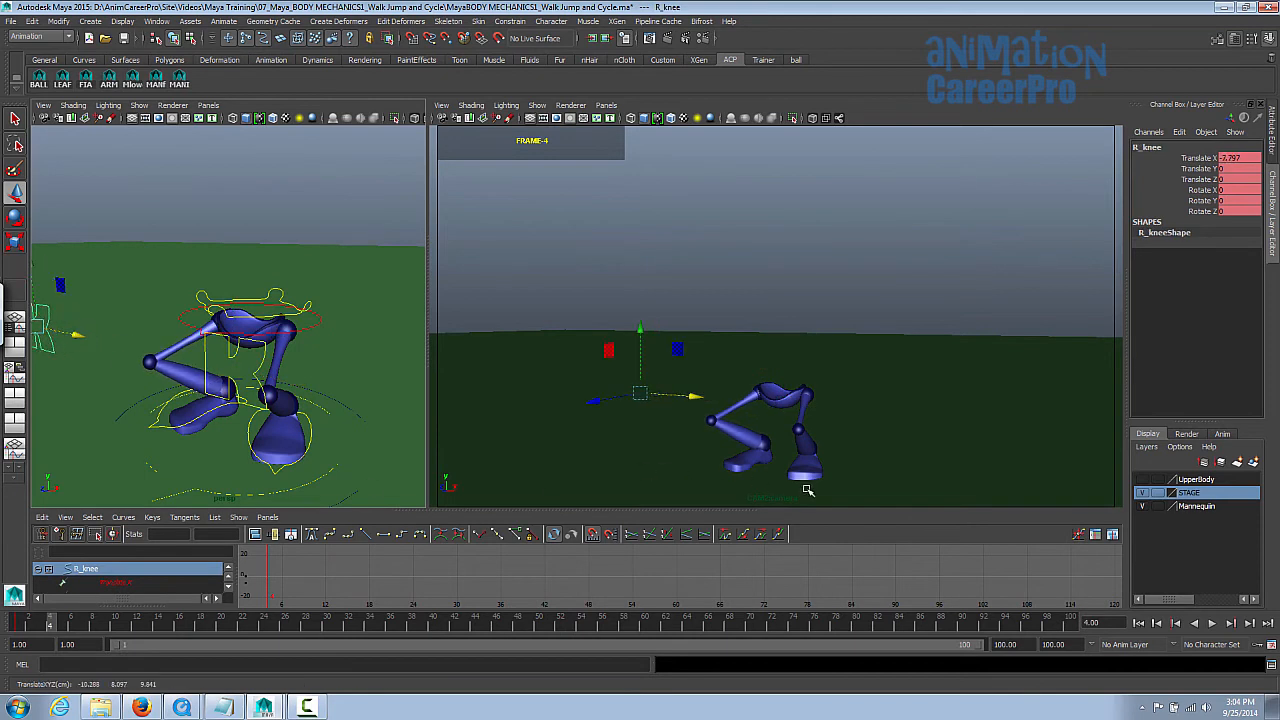
{"action": "left_click", "coordinate": [137, 88]}
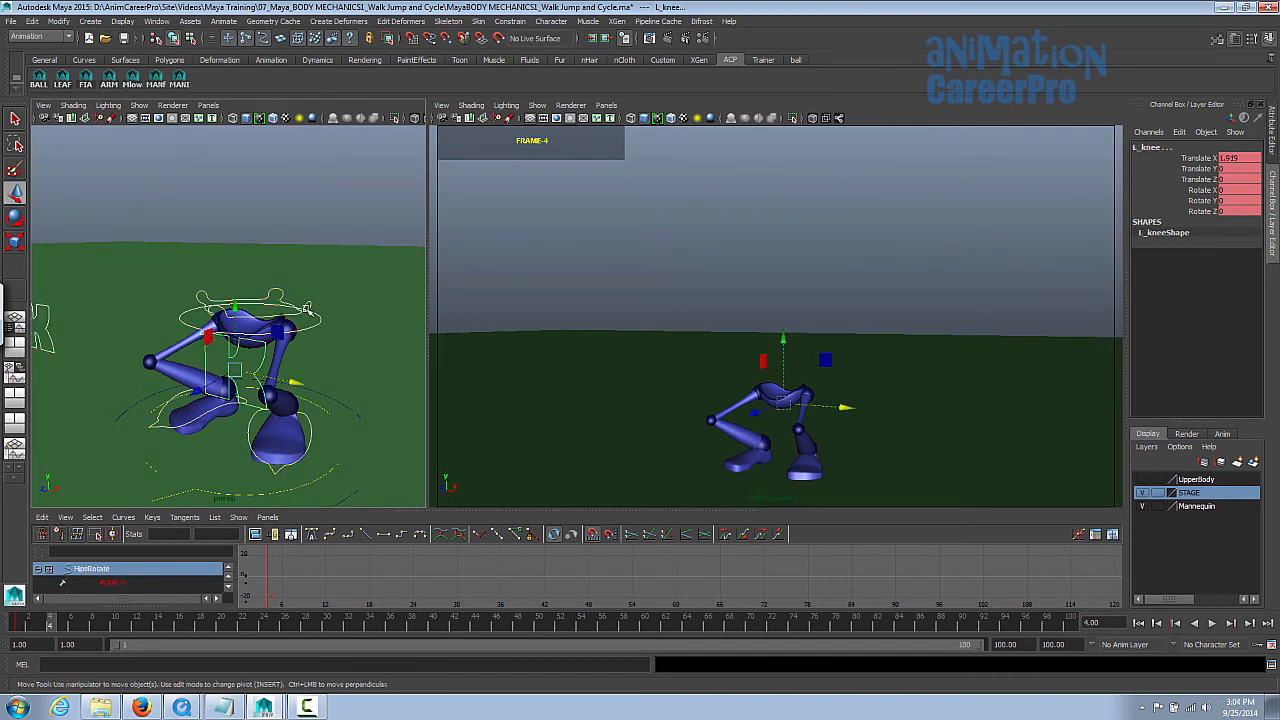
{"action": "key", "text": "s"}
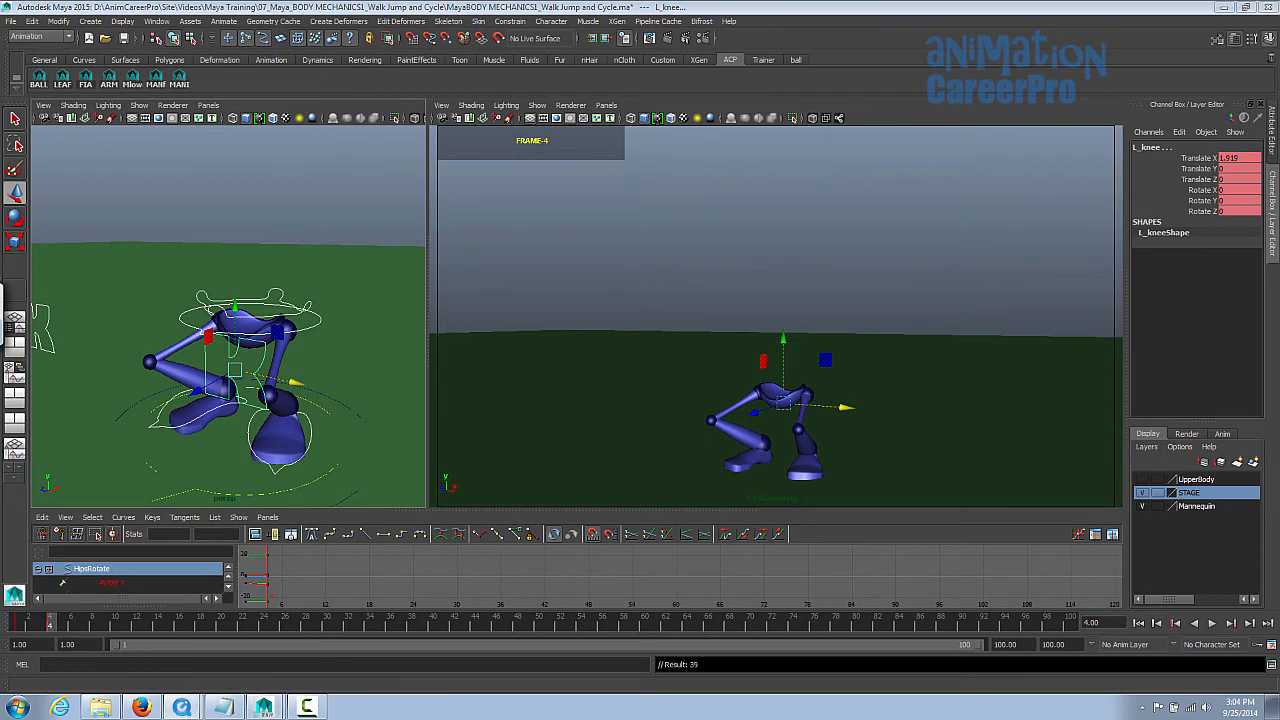
Try straightening the legs at frame 4 by raising Root_control to about Y 0.03
{"action": "left_click", "coordinate": [276, 295]}
{"action": "left_click_drag", "start_coordinate": [250, 245], "coordinate": [250, 150]}
{"action": "left_click_drag", "start_coordinate": [330, 311], "coordinate": [312, 314], "text": "alt"}
{"action": "right_click_drag", "start_coordinate": [312, 314], "coordinate": [190, 337], "text": "alt"}
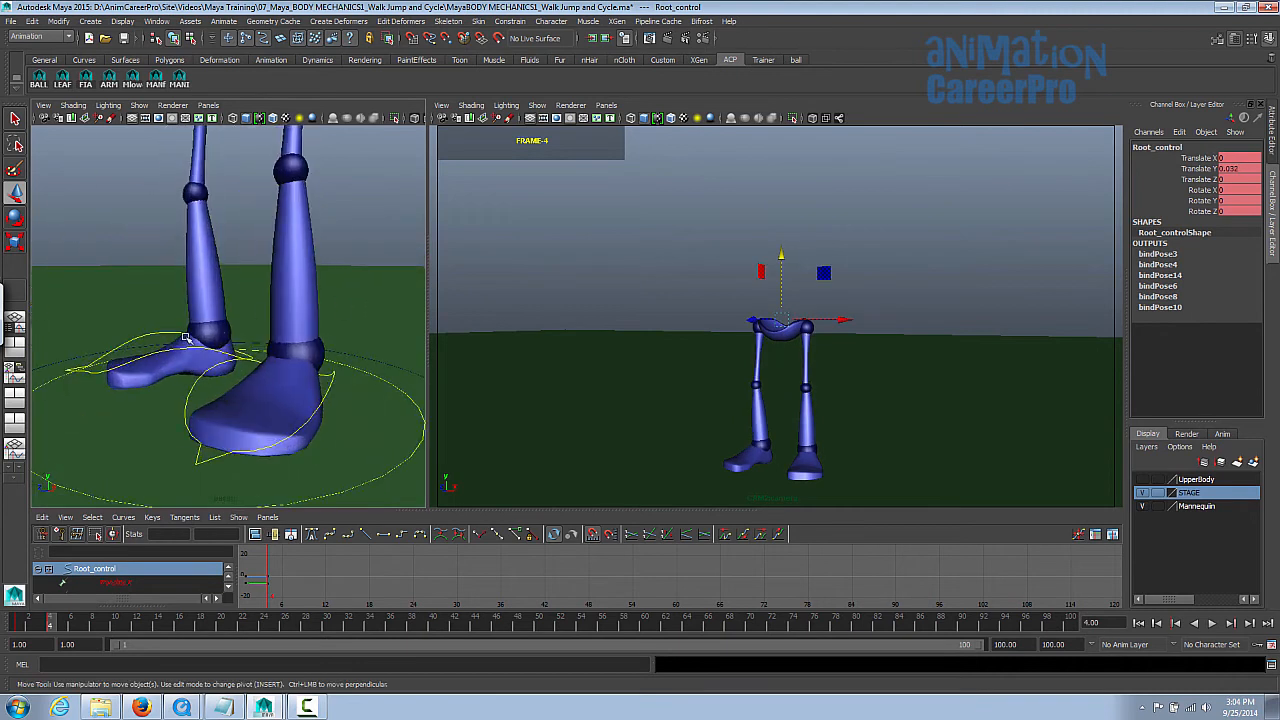
Try lifting both heels at frame 4 by setting the foot controls' Roll to about 4.7
{"action": "left_click", "coordinate": [180, 347]}
{"action": "left_click", "coordinate": [330, 397]}
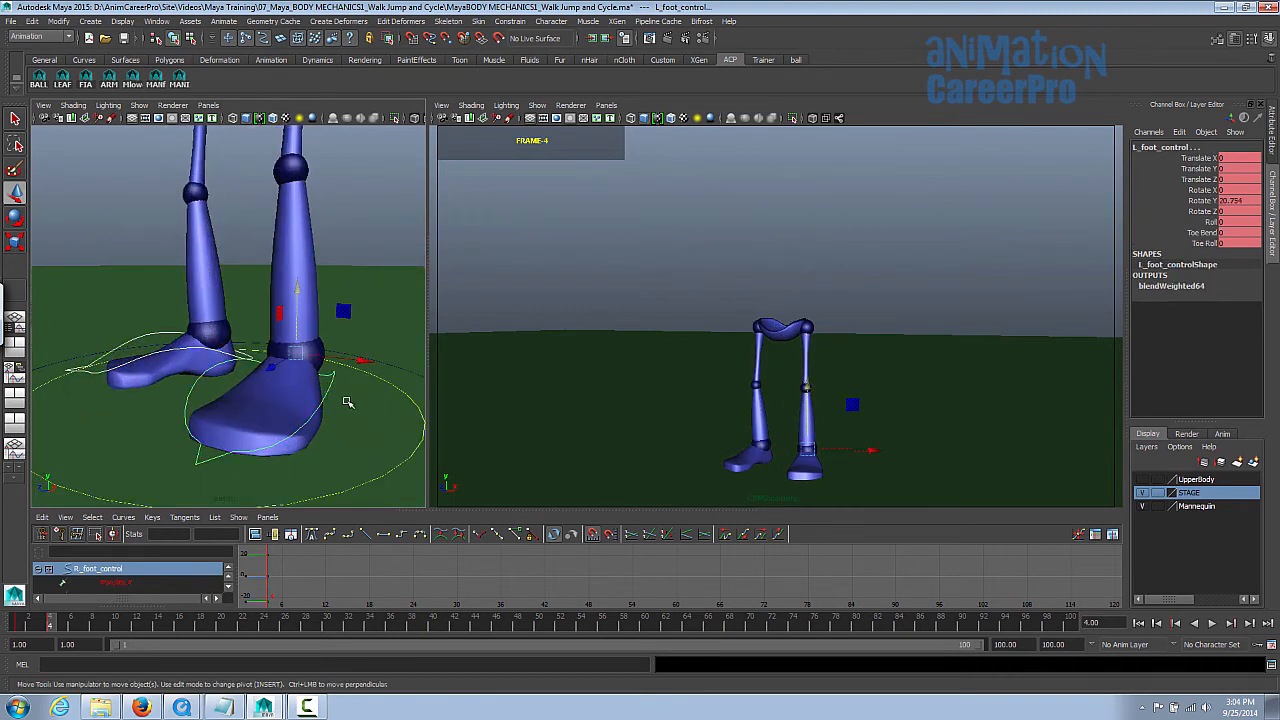
{"action": "left_click", "coordinate": [1201, 222]}
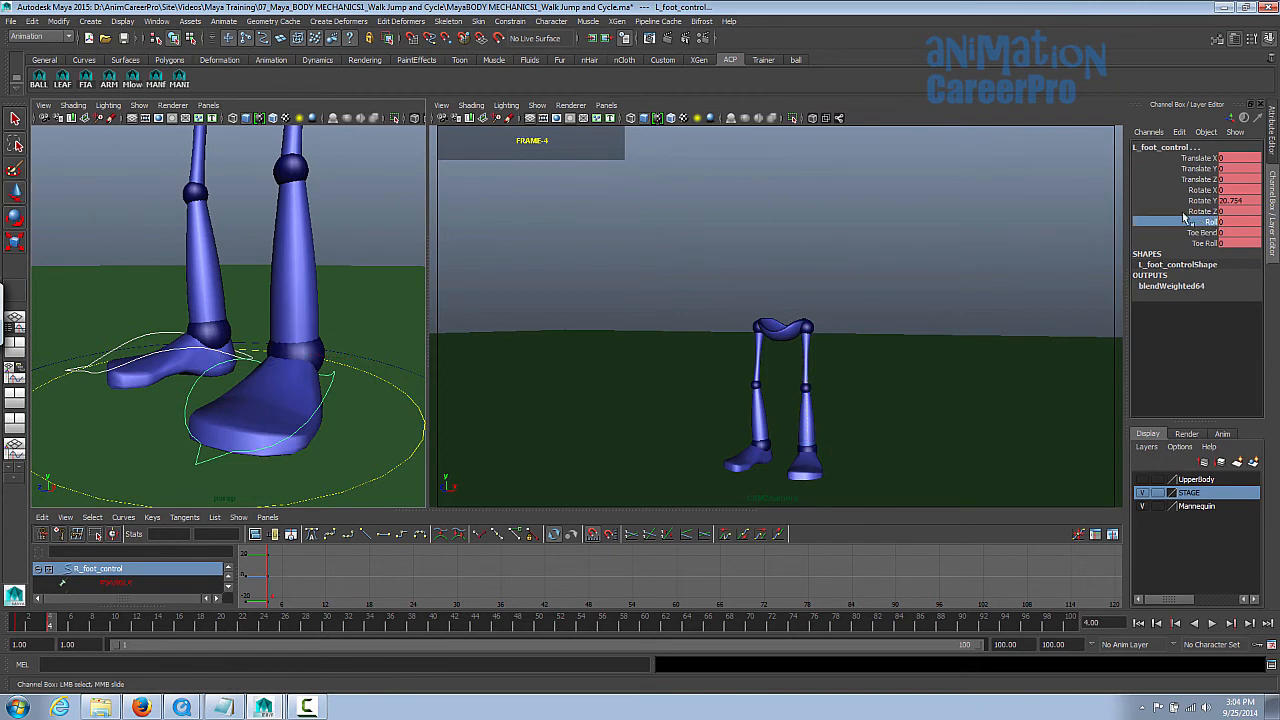
{"action": "mouse_move", "coordinate": [836, 391]}
{"action": "middle_mouse_down"}
{"action": "mouse_move", "coordinate": [877, 394]}
{"action": "mouse_move", "coordinate": [861, 395]}
{"action": "middle_mouse_up"}
{"action": "mouse_move", "coordinate": [327, 335]}
{"action": "left_mouse_down", "text": "alt"}
{"action": "mouse_move", "coordinate": [217, 329]}
{"action": "mouse_move", "coordinate": [380, 337]}
{"action": "mouse_move", "coordinate": [311, 316]}
{"action": "mouse_move", "coordinate": [326, 320]}
{"action": "left_mouse_up", "text": "alt"}
{"action": "key", "text": "ctrl+z"}
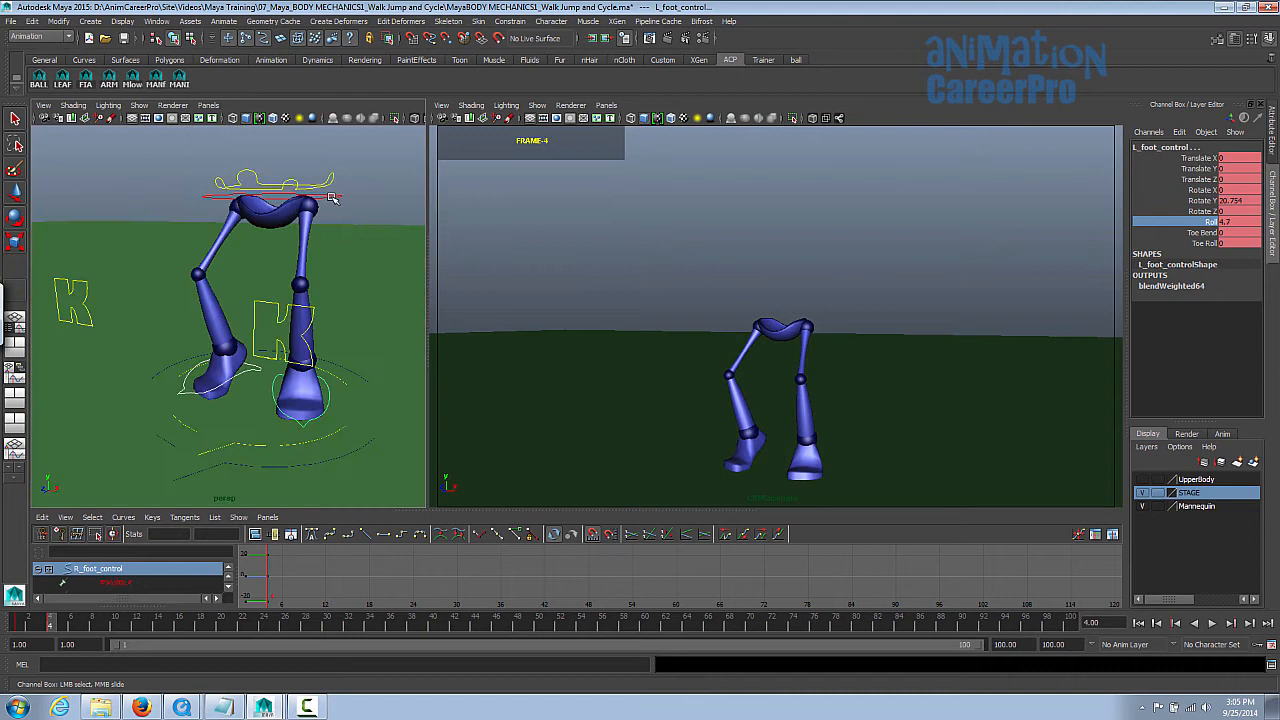
{"action": "left_click", "coordinate": [333, 198]}
{"action": "key", "text": "w"}
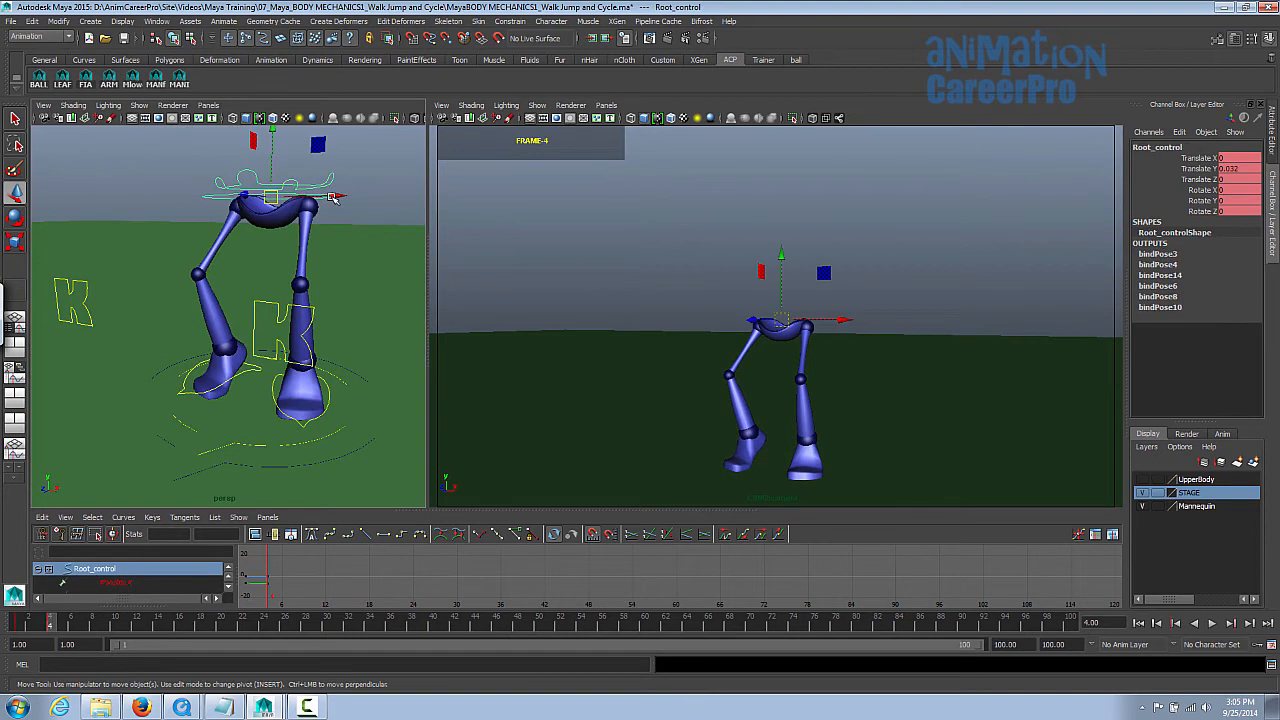
{"action": "middle_click_drag", "start_coordinate": [338, 224], "coordinate": [330, 254], "text": "alt"}
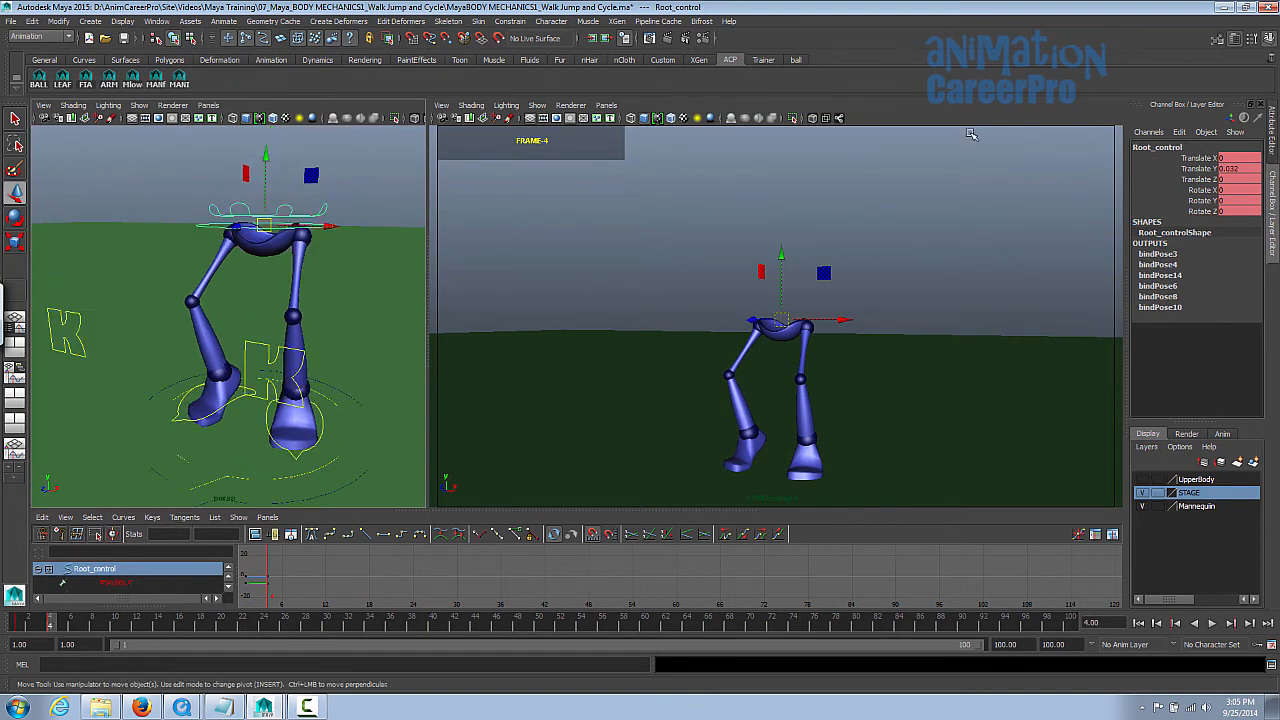
Go to frame 6 and raise Root_control to bring the hips up out of the crouch
{"action": "left_click", "coordinate": [63, 627]}
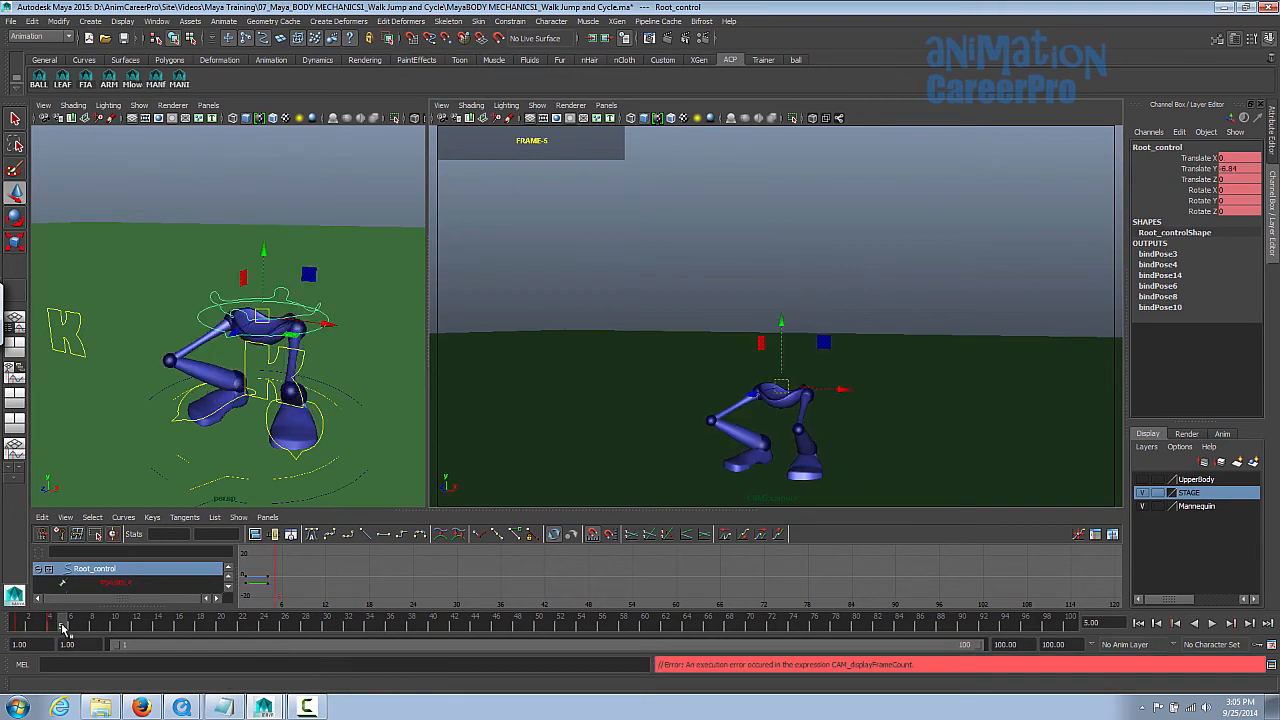
{"action": "key", "text": "alt+v"}
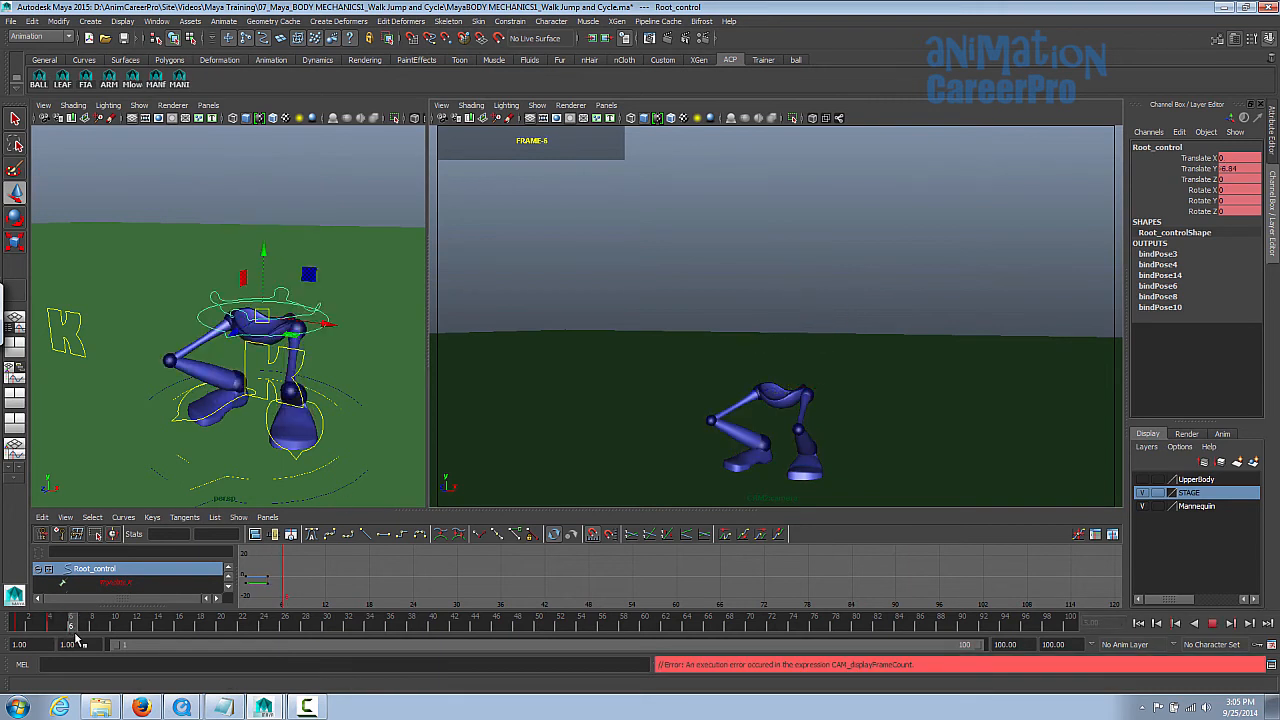
{"action": "left_click_drag", "start_coordinate": [341, 267], "coordinate": [324, 314], "text": "alt"}
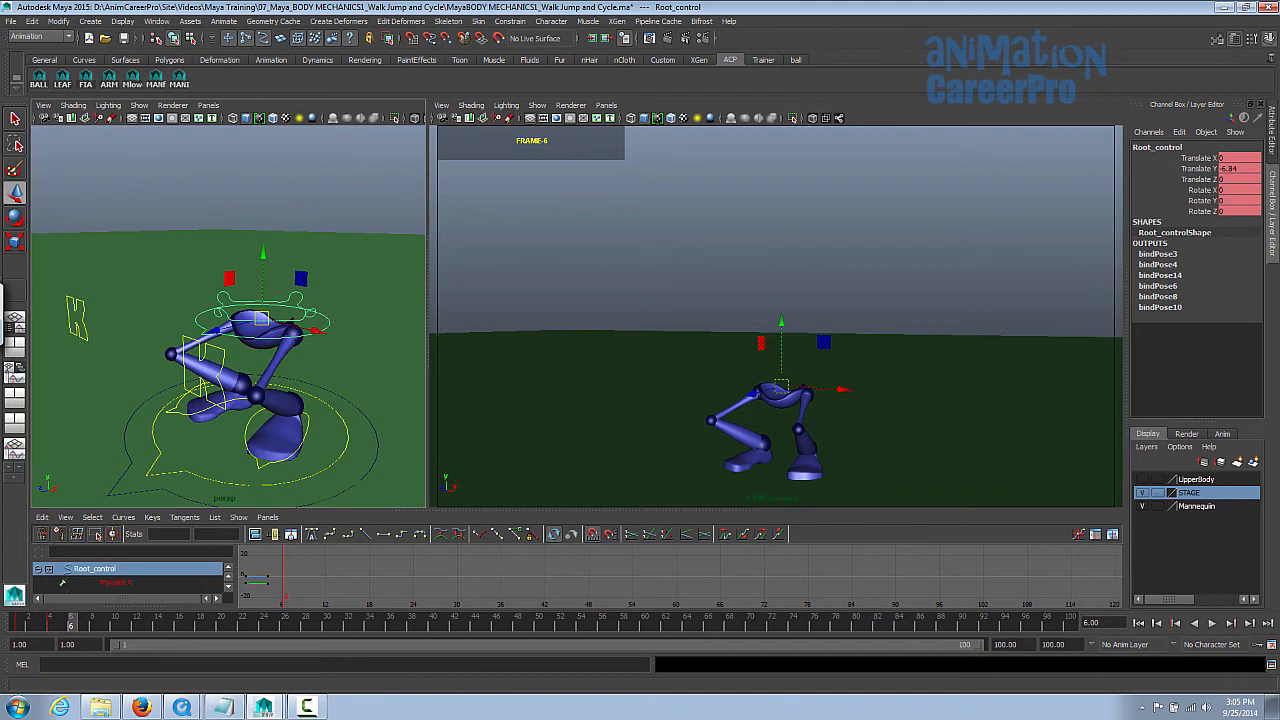
{"action": "middle_click_drag", "start_coordinate": [296, 316], "coordinate": [291, 281], "text": "alt"}
{"action": "right_click_drag", "start_coordinate": [291, 281], "coordinate": [333, 283], "text": "alt"}
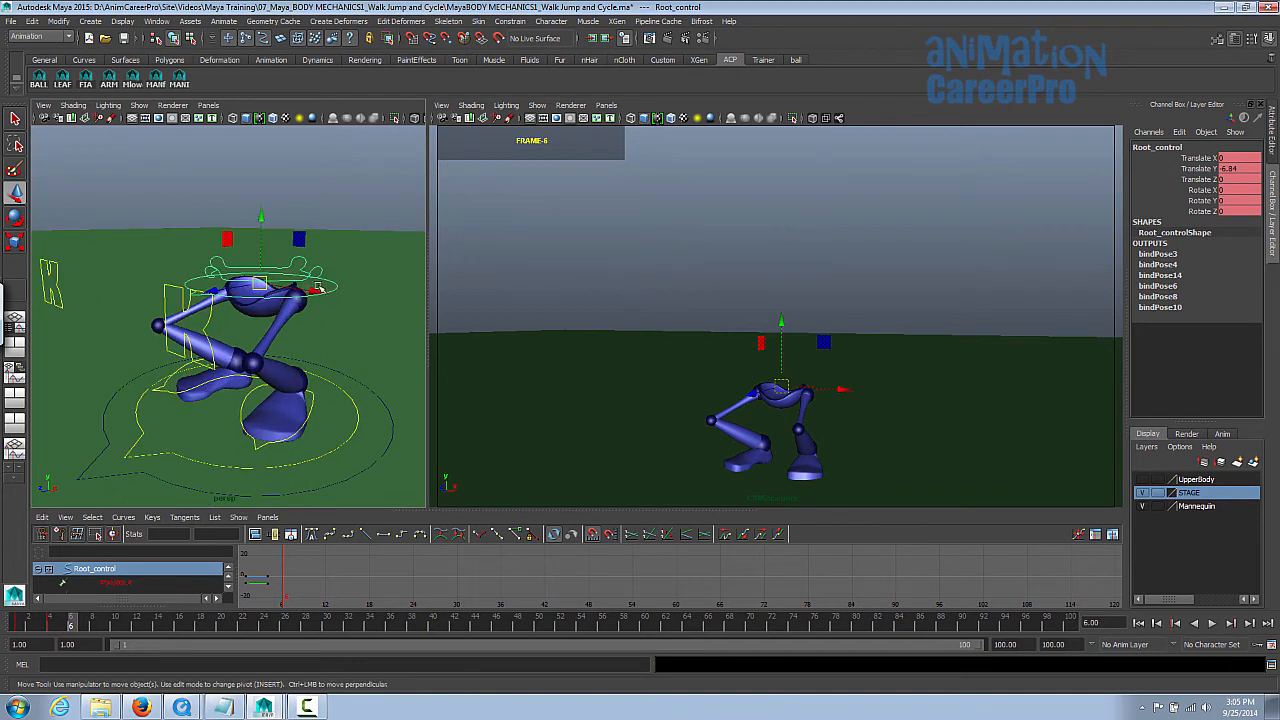
{"action": "left_click_drag", "start_coordinate": [262, 216], "coordinate": [265, 116]}
Lift both heels at frame 6 by setting Roll to about 4.4 on L_foot_control and R_foot_control
{"action": "left_click", "coordinate": [258, 369]}
{"action": "left_click", "coordinate": [312, 400], "text": "shift"}
{"action": "left_click_drag", "start_coordinate": [340, 400], "coordinate": [230, 375], "text": "alt"}
{"action": "left_click", "coordinate": [1186, 221]}
{"action": "left_click_drag", "start_coordinate": [315, 372], "coordinate": [308, 350], "text": "alt"}
{"action": "middle_click_drag", "start_coordinate": [308, 350], "coordinate": [345, 349]}
Stretch the legs for the push-off by moving Root_control to about Y 1.46 and Z 1.54
{"action": "left_click_drag", "start_coordinate": [280, 345], "coordinate": [374, 337], "text": "alt"}
{"action": "right_click_drag", "start_coordinate": [374, 337], "coordinate": [305, 200], "text": "alt"}
{"action": "middle_click_drag", "start_coordinate": [305, 200], "coordinate": [303, 257], "text": "alt"}
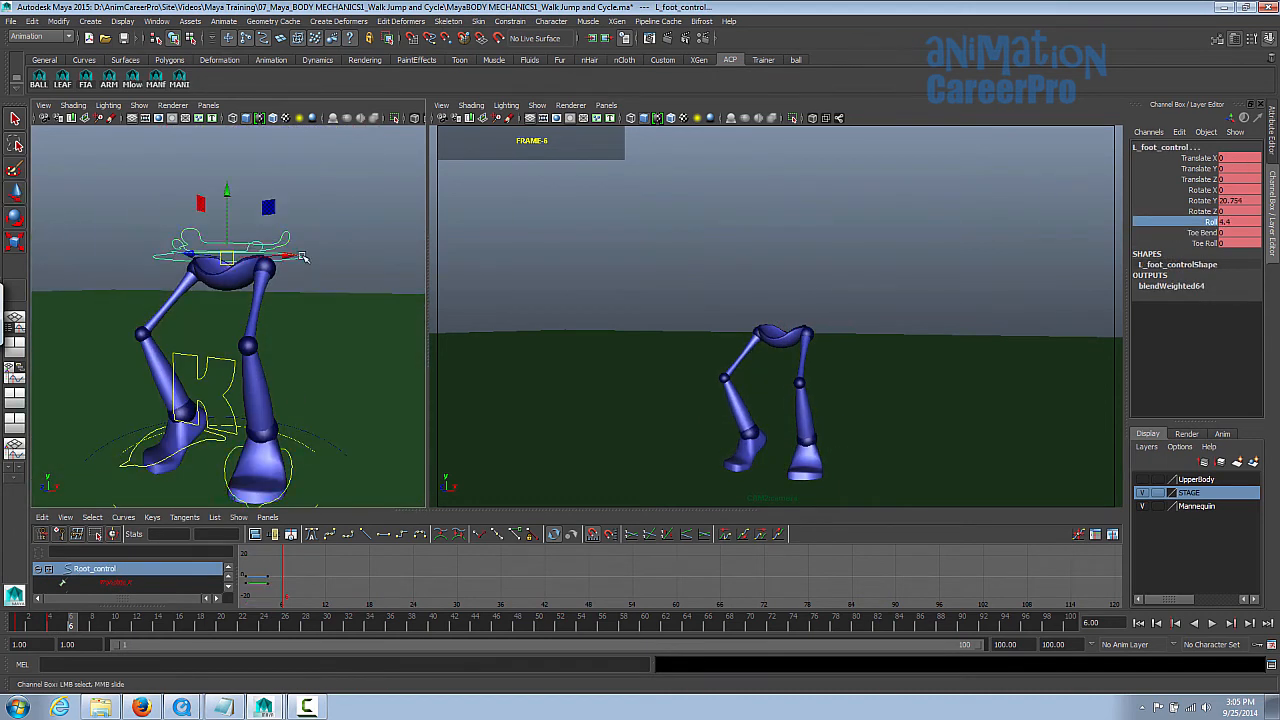
{"action": "left_click", "coordinate": [300, 257]}
{"action": "key", "text": "w"}
{"action": "mouse_move", "coordinate": [228, 186]}
{"action": "left_mouse_down"}
{"action": "mouse_move", "coordinate": [228, 125]}
{"action": "mouse_move", "coordinate": [217, 163]}
{"action": "left_mouse_up"}
{"action": "left_click_drag", "start_coordinate": [237, 303], "coordinate": [237, 312], "text": "alt"}
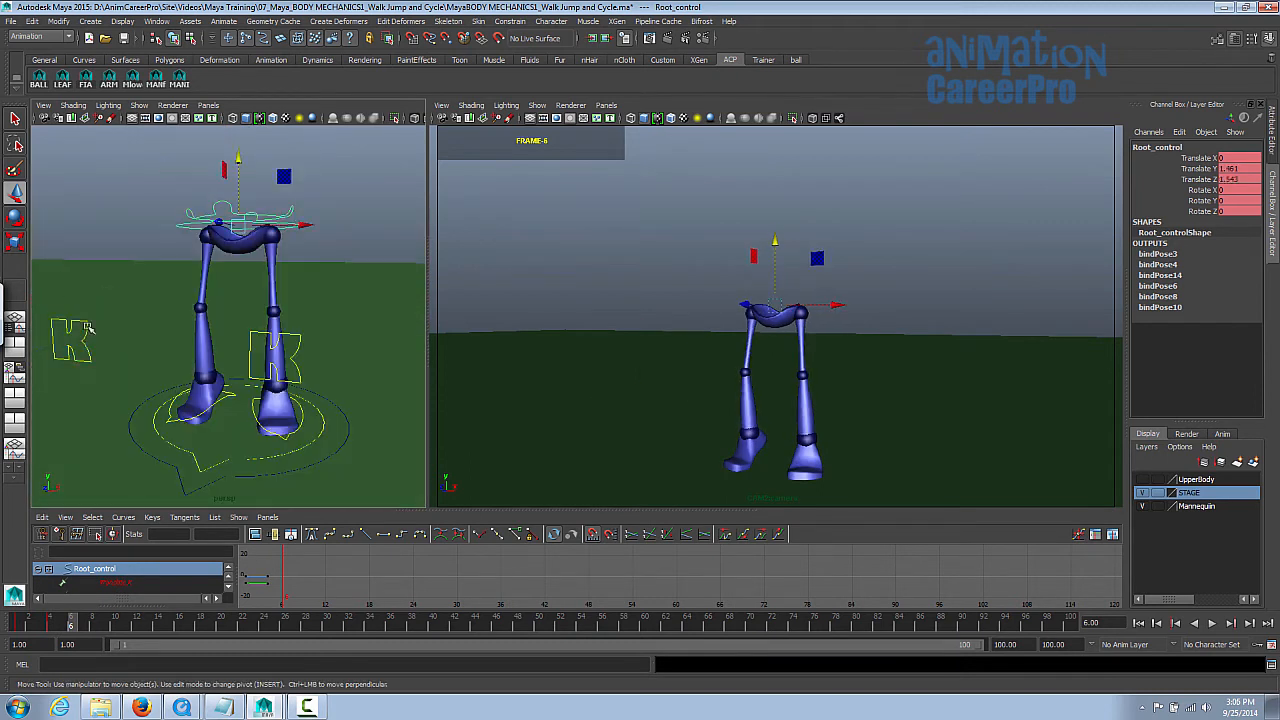
Reset R_knee and L_knee to 0 on all channels and shift Root_control forward to about Z 1.83
{"action": "left_click", "coordinate": [82, 340]}
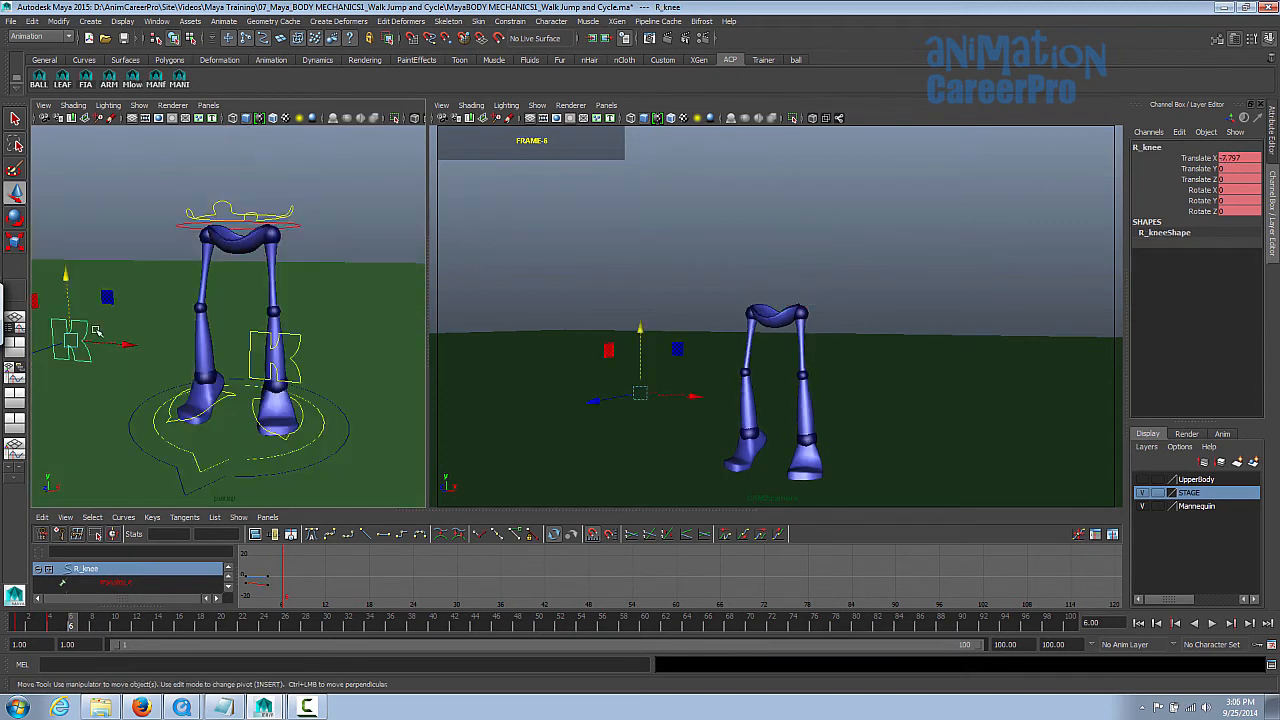
{"action": "left_click", "coordinate": [298, 340], "text": "shift"}
{"action": "left_click_drag", "start_coordinate": [1244, 163], "coordinate": [1245, 210]}
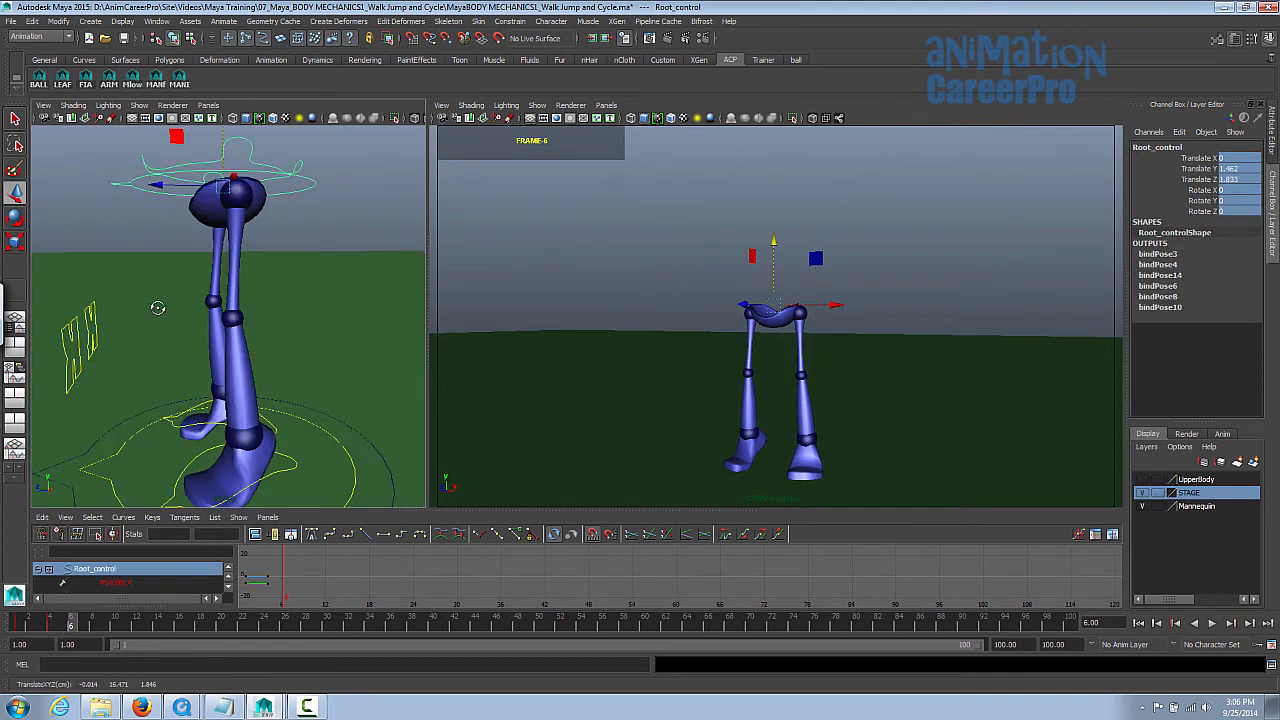
Select all the leg controls together and key the push-off pose at frame 6
{"action": "left_click_drag", "start_coordinate": [176, 288], "coordinate": [149, 311], "text": "alt"}
{"action": "left_click", "coordinate": [132, 80]}
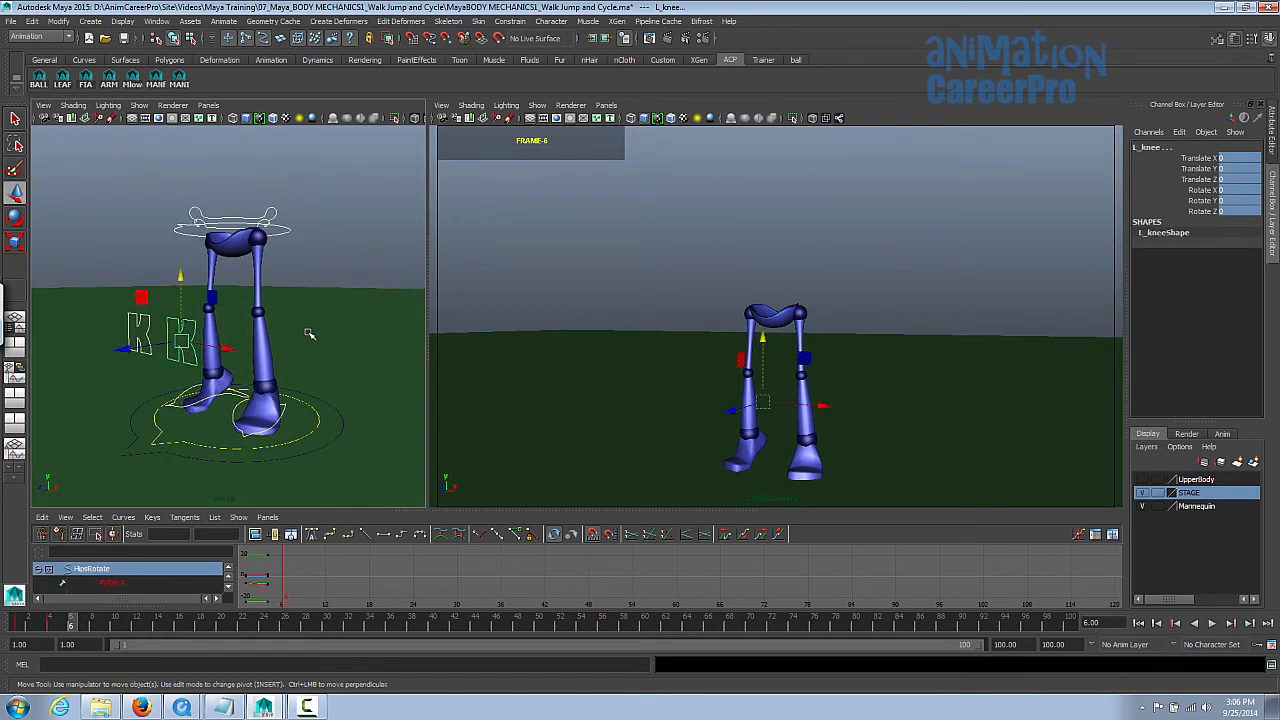
{"action": "key", "text": "s"}
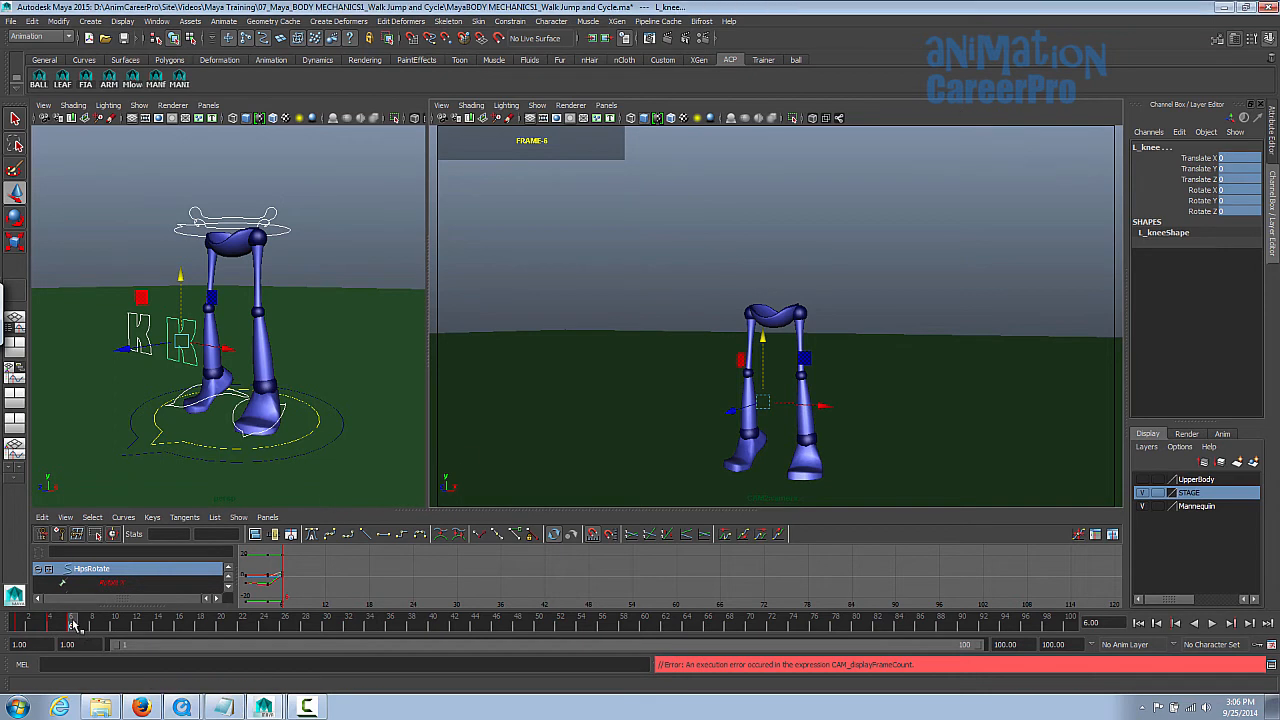
At frame 10, lift Root_control to about Y 12.18 and raise both foot controls off the ground beneath it
{"action": "left_click_drag", "start_coordinate": [84, 628], "coordinate": [116, 630]}
{"action": "left_click_drag", "start_coordinate": [331, 314], "coordinate": [228, 292], "text": "alt"}
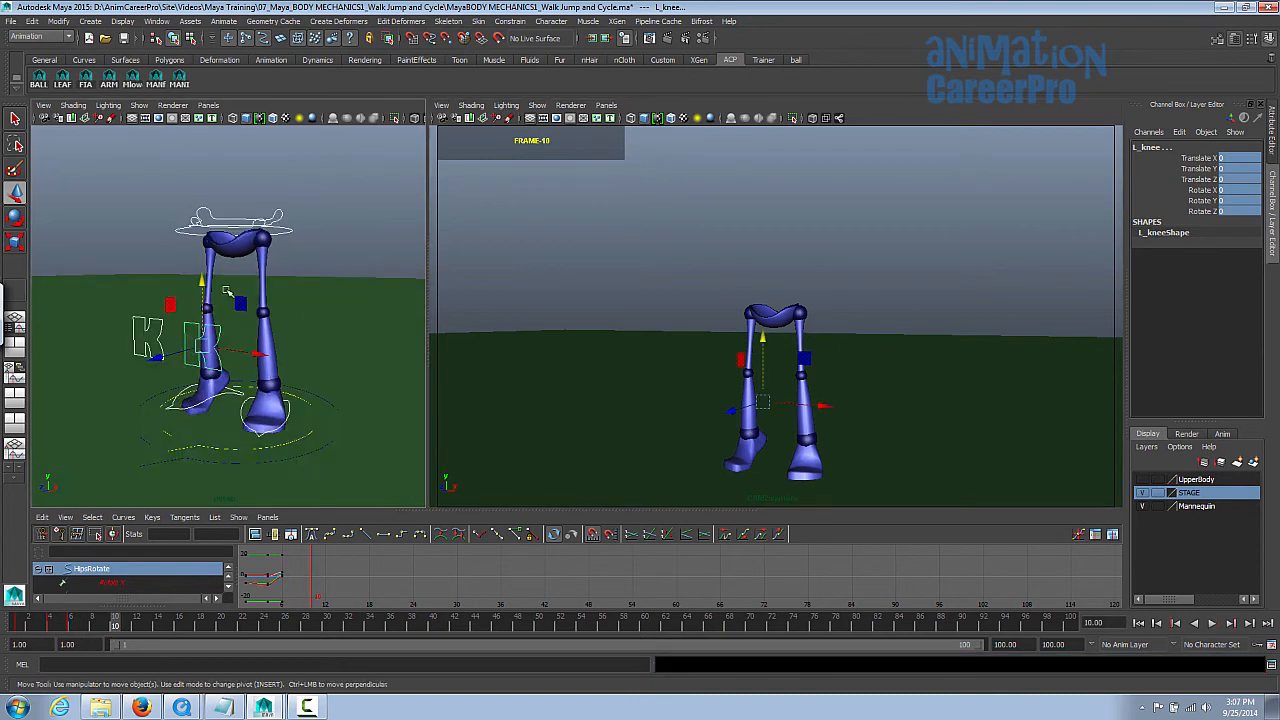
{"action": "left_click", "coordinate": [241, 226]}
{"action": "left_click_drag", "start_coordinate": [233, 172], "coordinate": [233, 45]}
{"action": "left_click_drag", "start_coordinate": [241, 38], "coordinate": [241, 30]}
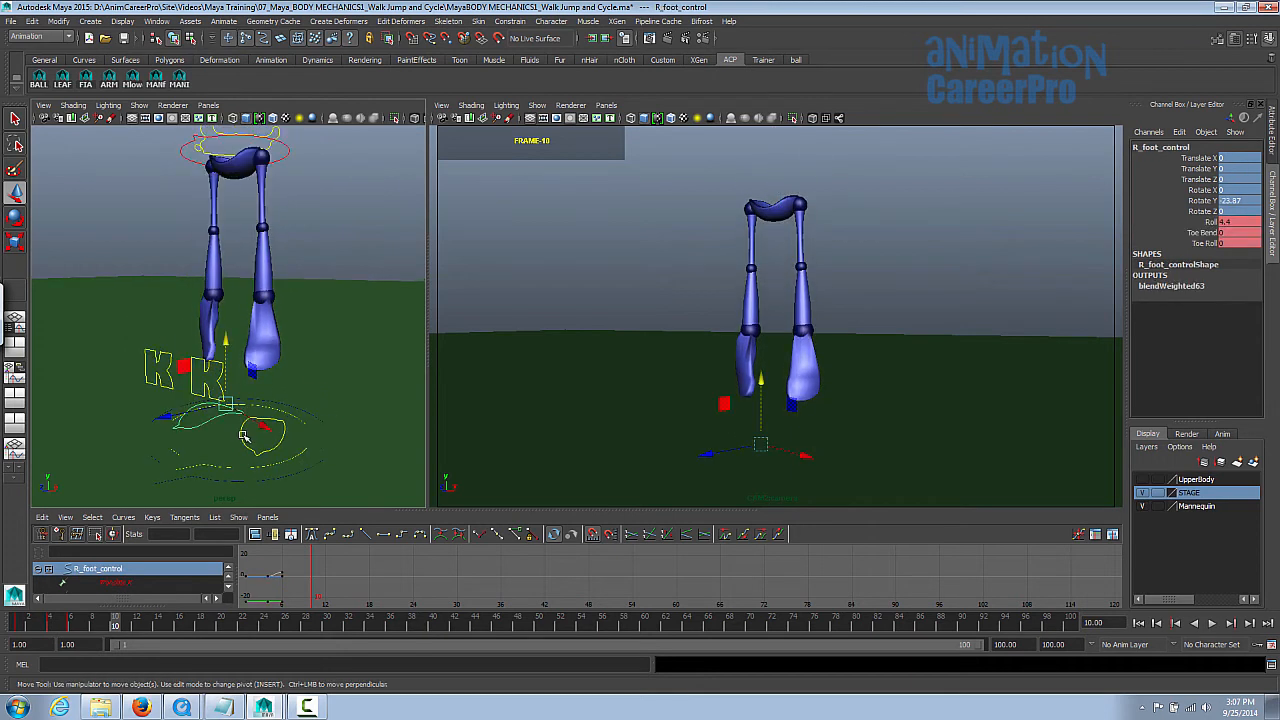
{"action": "left_click", "coordinate": [243, 436]}
{"action": "left_click_drag", "start_coordinate": [271, 362], "coordinate": [274, 224]}
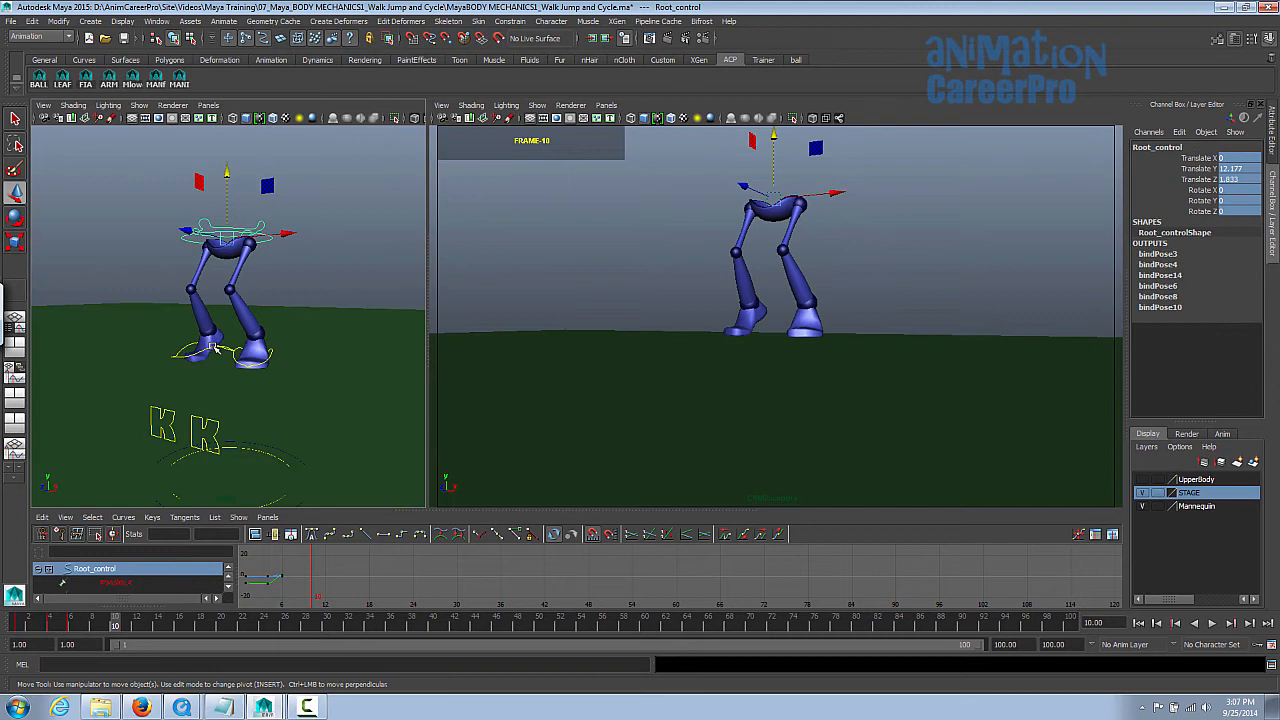
Lower both foot controls and Root_control together until the root sits at about Y 11.71
{"action": "left_click", "coordinate": [214, 347]}
{"action": "left_click", "coordinate": [258, 358], "text": "shift"}
{"action": "left_click", "coordinate": [270, 240]}
{"action": "left_click_drag", "start_coordinate": [777, 138], "coordinate": [809, 142]}
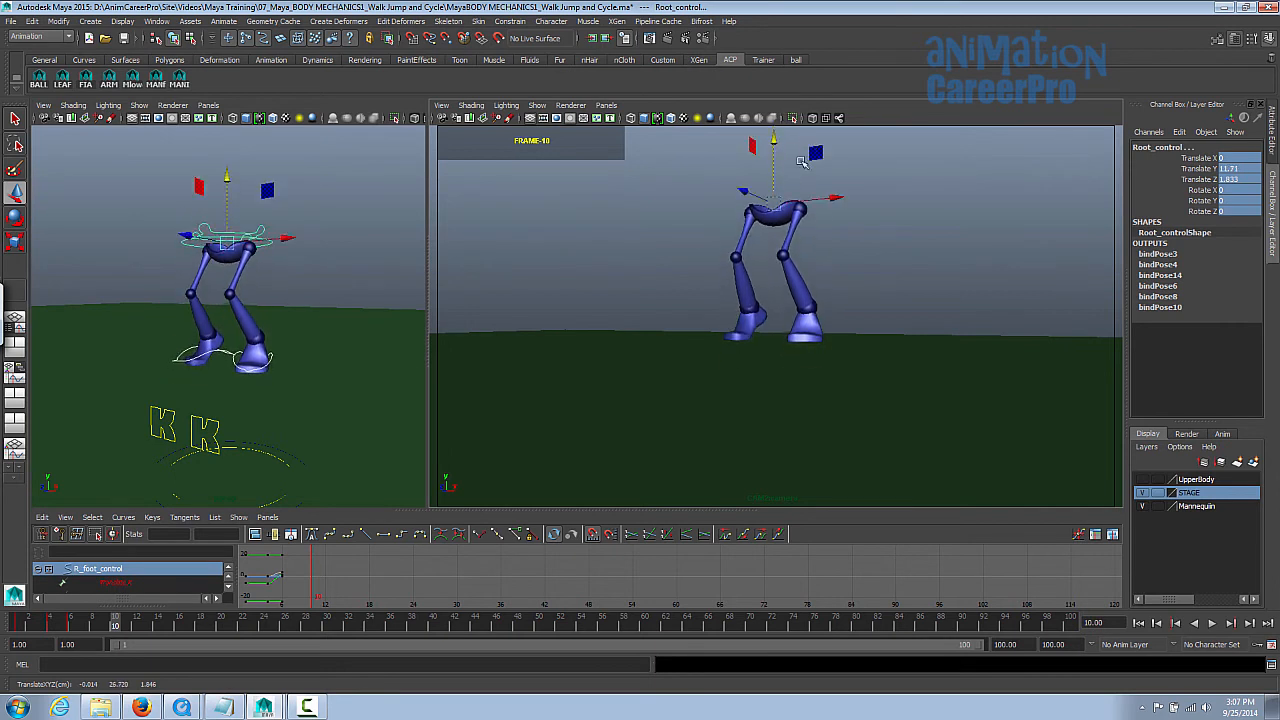
Offset the airborne feet by moving L_foot_control to about X -0.51, Y 14, Z 1.59 and R_foot_control to about Y 12.43
{"action": "scroll", "coordinate": [326, 289], "scroll_direction": "up", "scroll_amount": 3}
{"action": "left_click_drag", "start_coordinate": [326, 289], "coordinate": [312, 306], "text": "alt"}
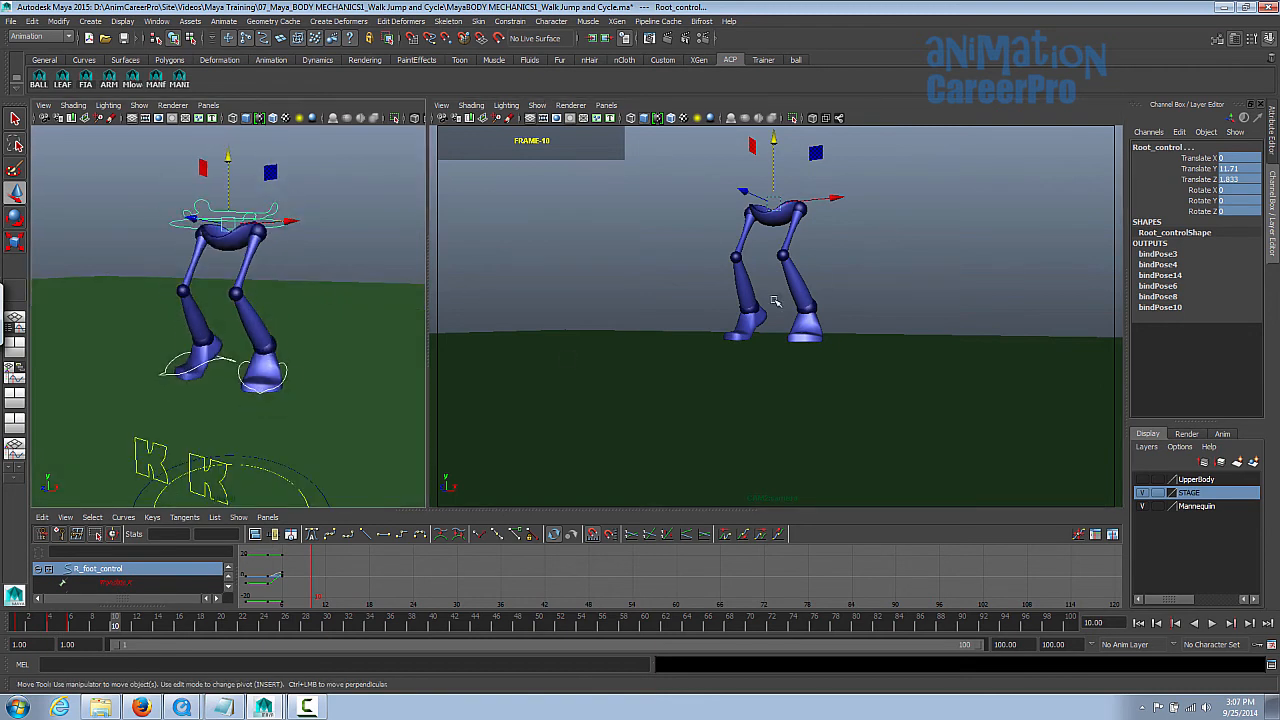
{"action": "left_click", "coordinate": [288, 373]}
{"action": "left_click_drag", "start_coordinate": [288, 373], "coordinate": [210, 370], "text": "alt"}
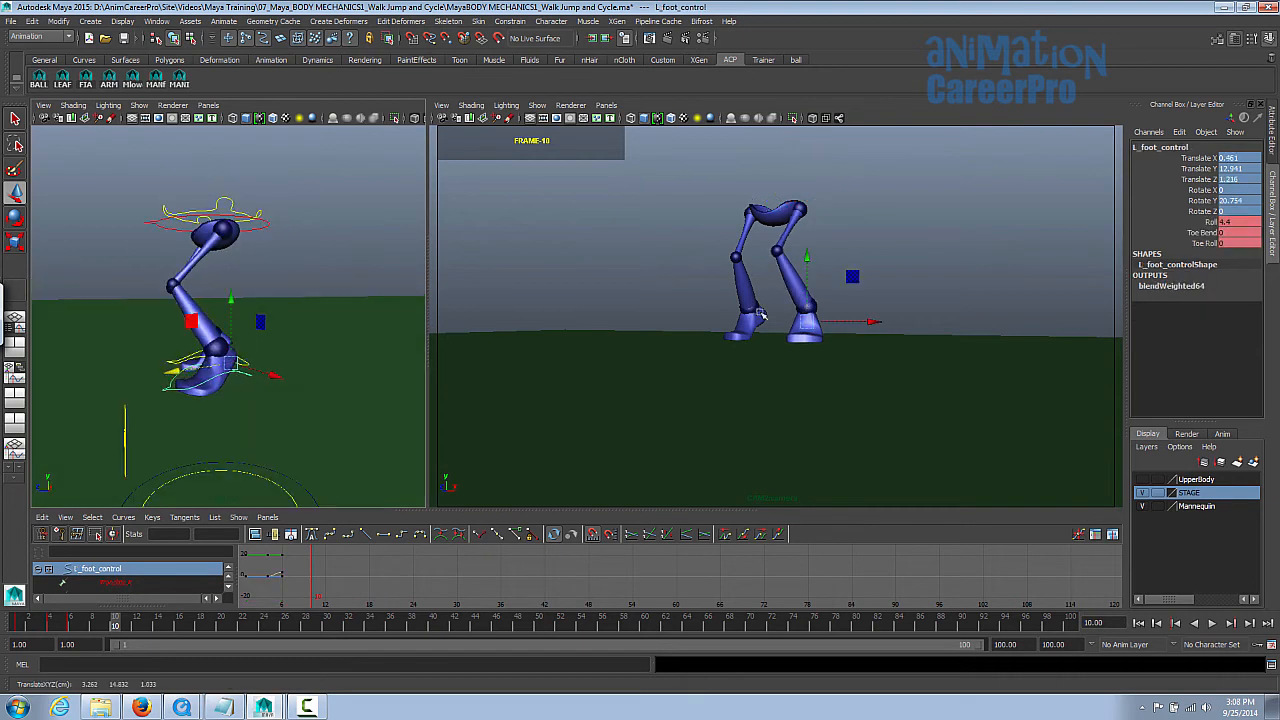
{"action": "left_click_drag", "start_coordinate": [873, 330], "coordinate": [800, 253]}
{"action": "left_click_drag", "start_coordinate": [144, 378], "coordinate": [212, 365], "text": "alt"}
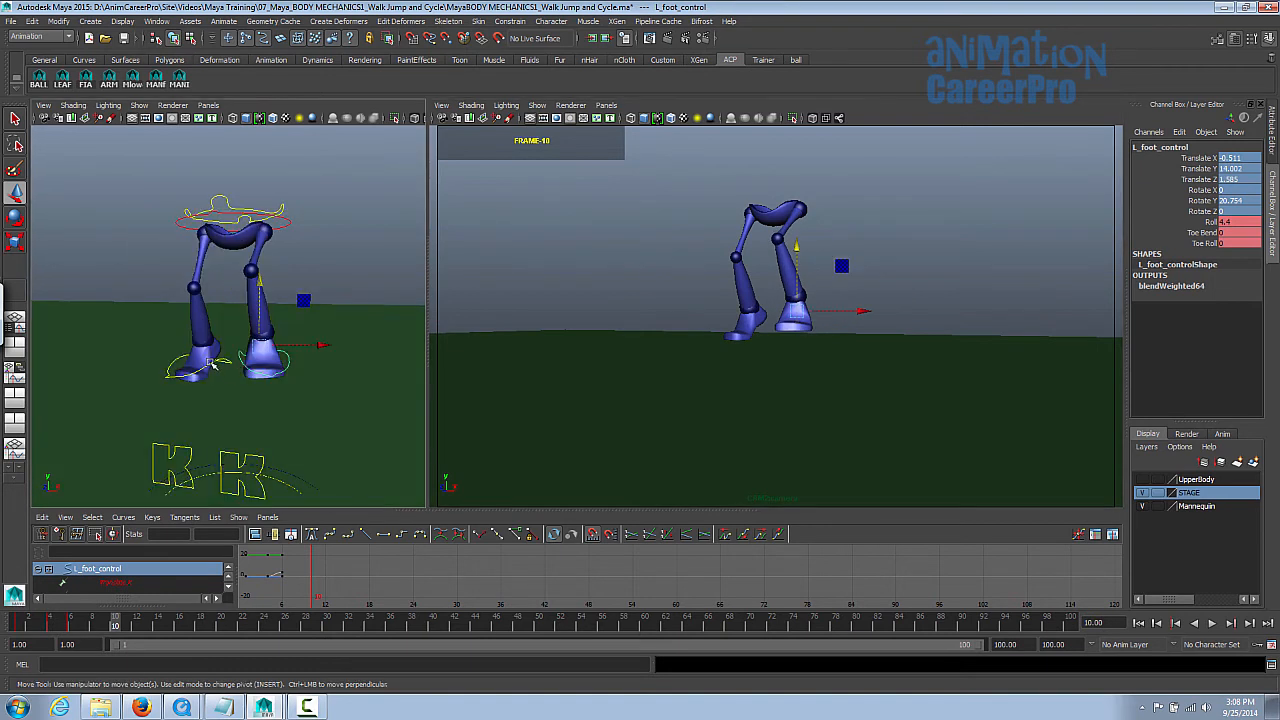
{"action": "left_click", "coordinate": [212, 365]}
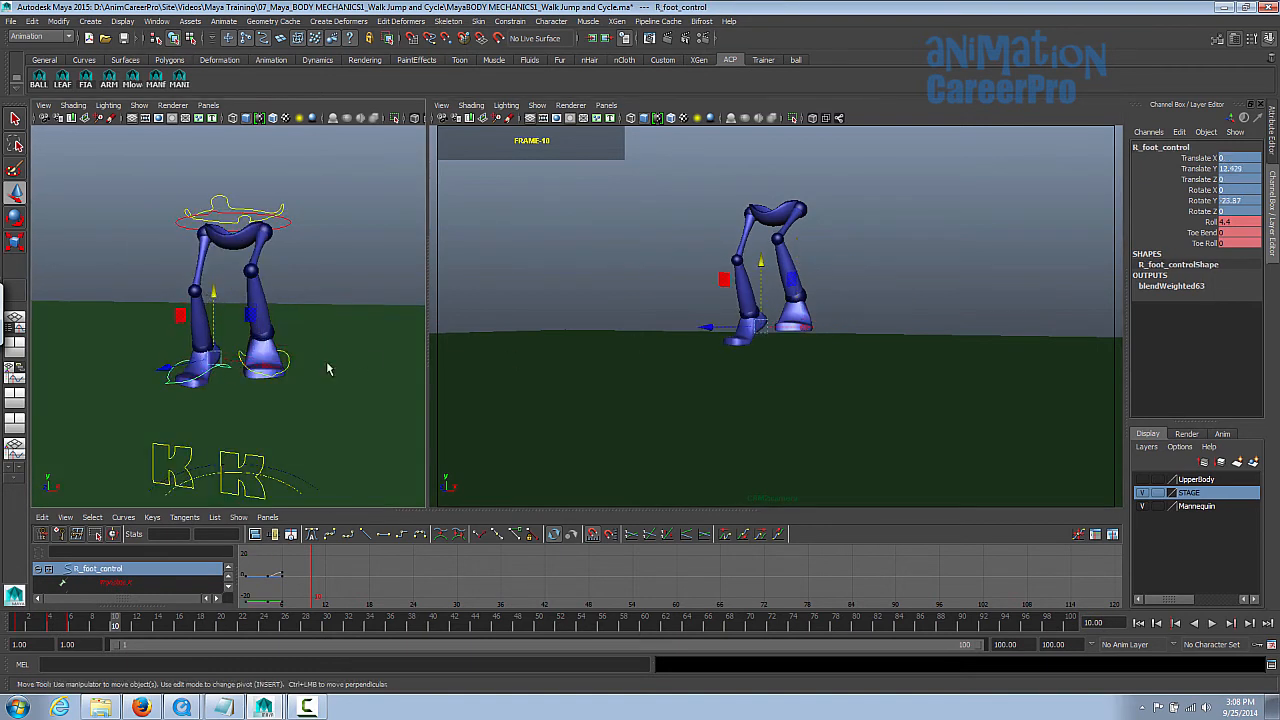
Set Roll to 0 on both foot controls at frame 10
{"action": "key", "text": "q"}
{"action": "left_click", "coordinate": [284, 366]}
{"action": "left_click", "coordinate": [202, 373], "text": "shift"}
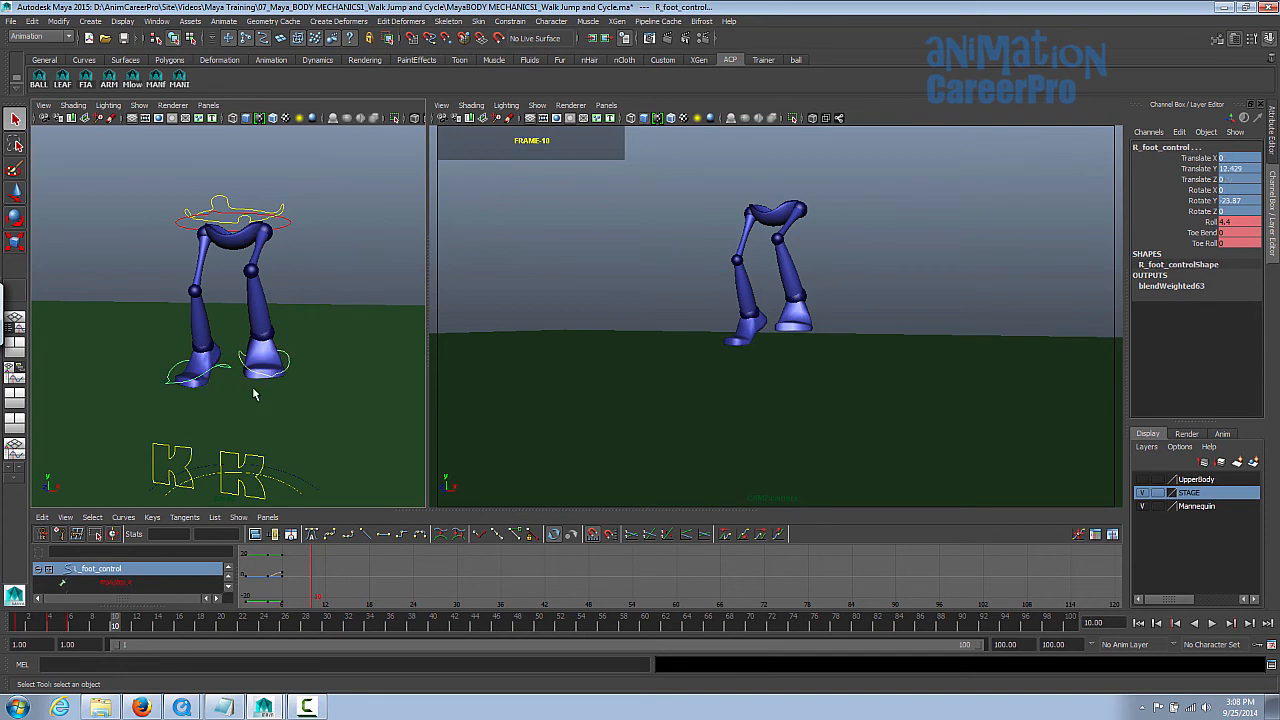
{"action": "left_click", "coordinate": [1240, 222]}
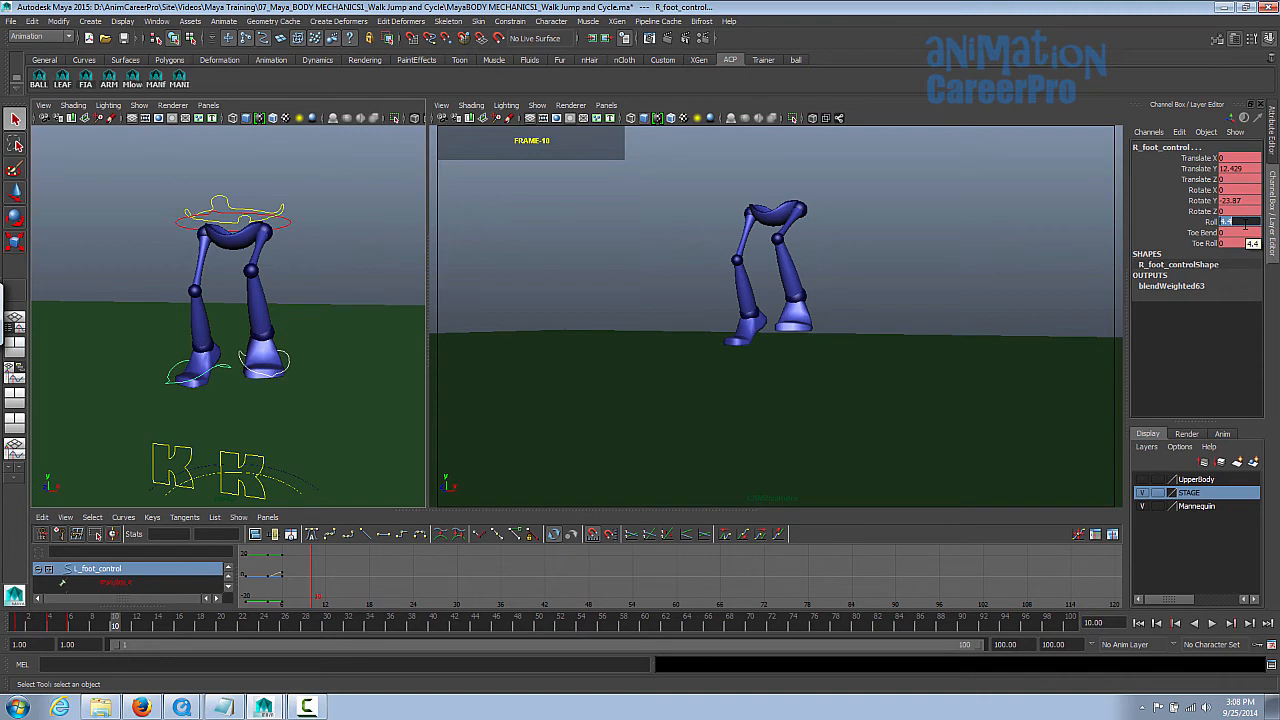
{"action": "key", "text": "Return"}
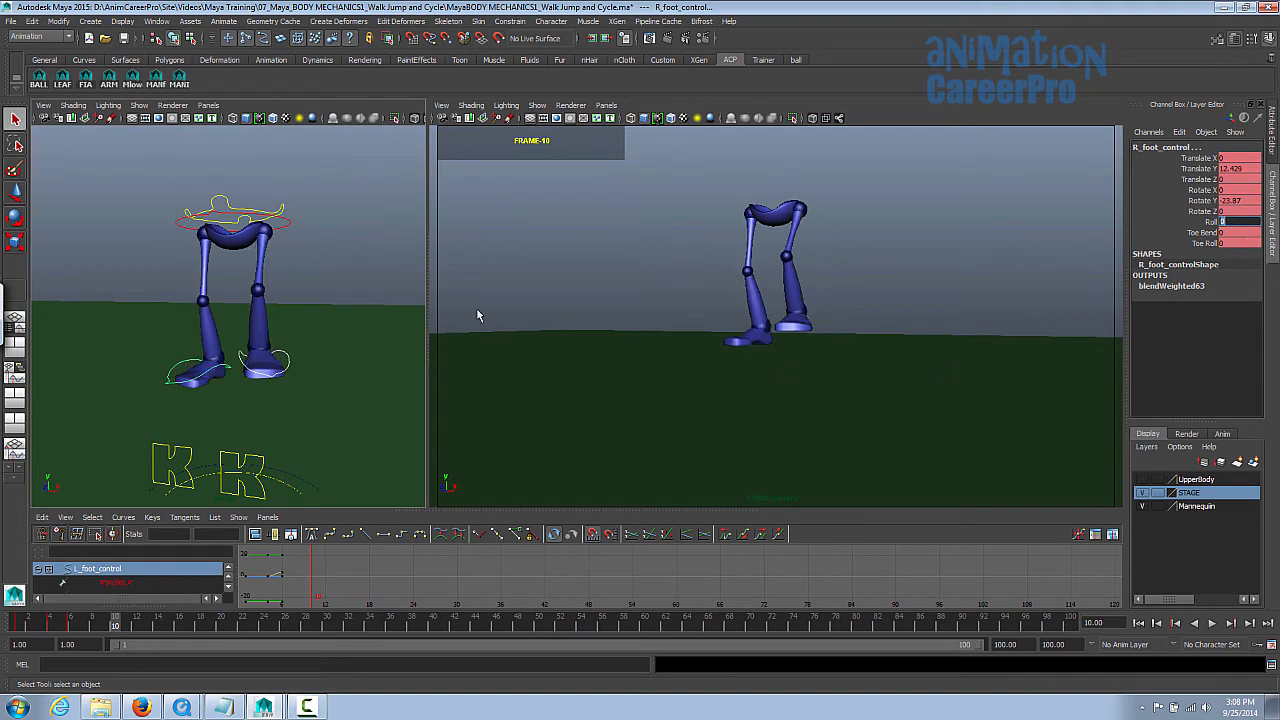
Tilt the toes of both airborne feet downward, rotating L_foot_control and turning R_foot_control to about Rotate X 26.2
{"action": "left_click", "coordinate": [284, 356]}
{"action": "key", "text": "e"}
{"action": "left_click_drag", "start_coordinate": [269, 318], "coordinate": [208, 369]}
{"action": "left_click", "coordinate": [204, 369]}
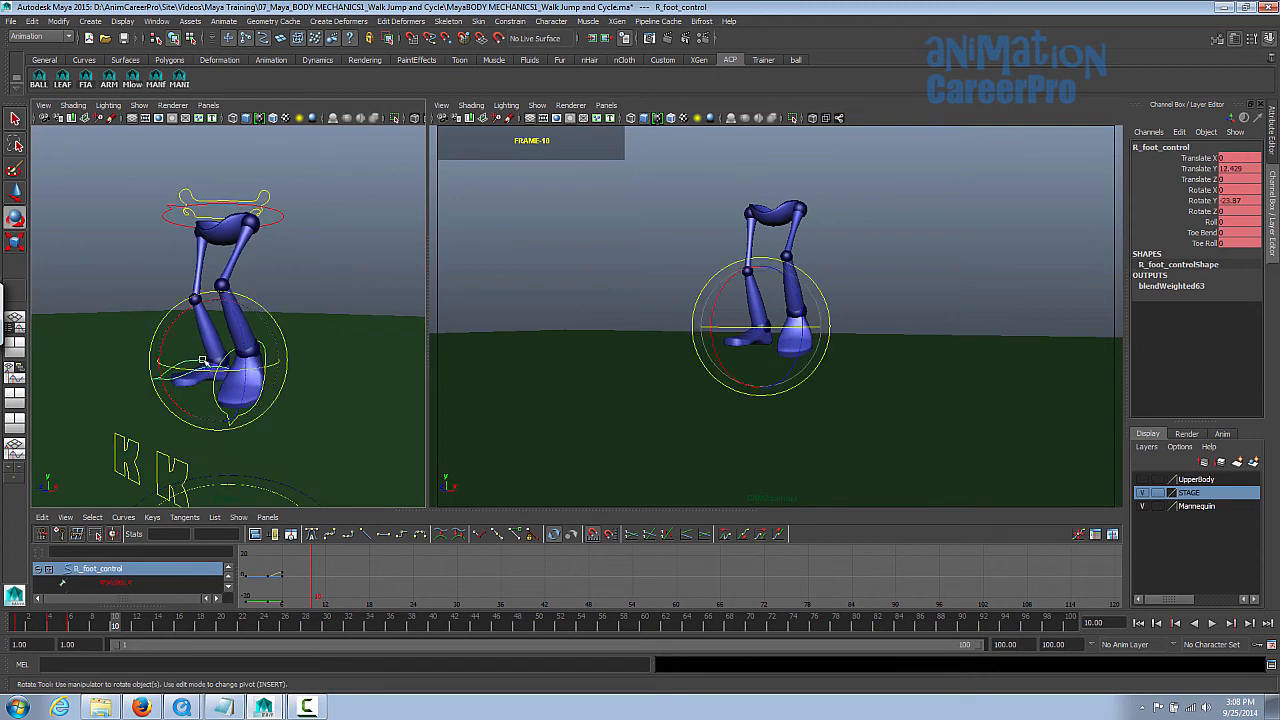
{"action": "left_click_drag", "start_coordinate": [189, 316], "coordinate": [399, 359]}
{"action": "key", "text": "q"}
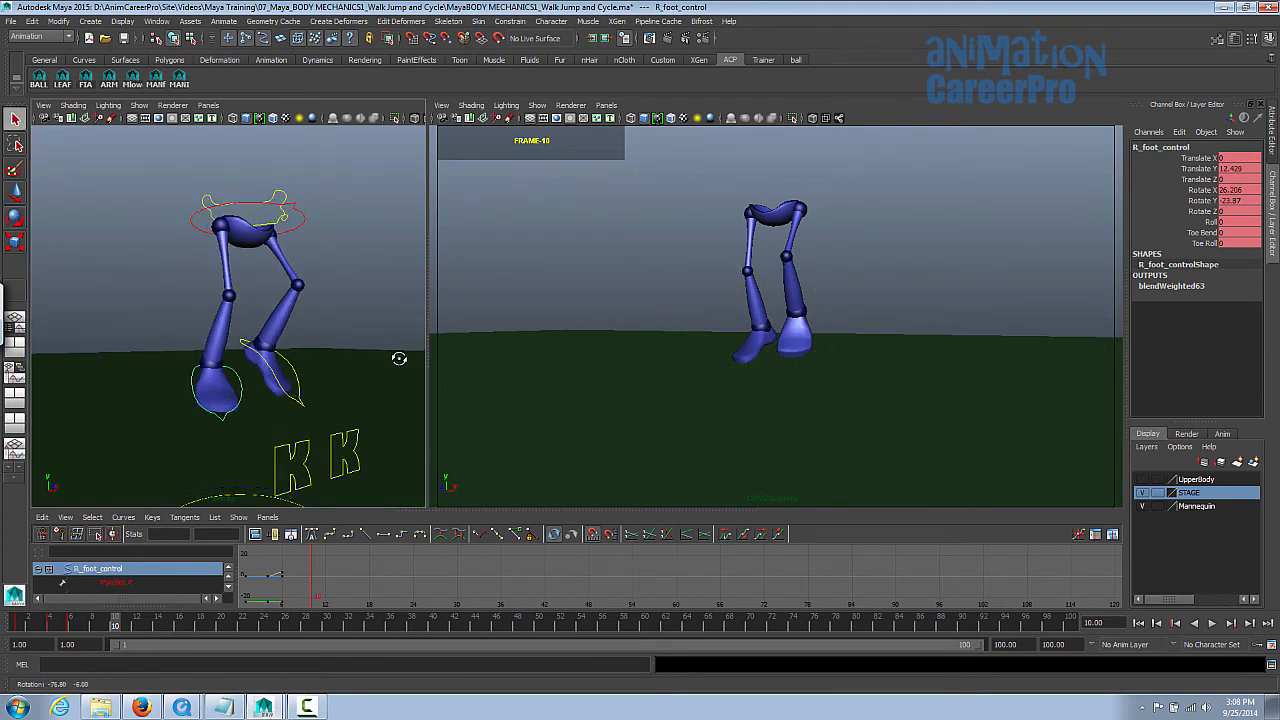
Raise both knee controls together to about Translate Y 12.18 at frame 10
{"action": "left_click", "coordinate": [296, 372]}
{"action": "key", "text": "e"}
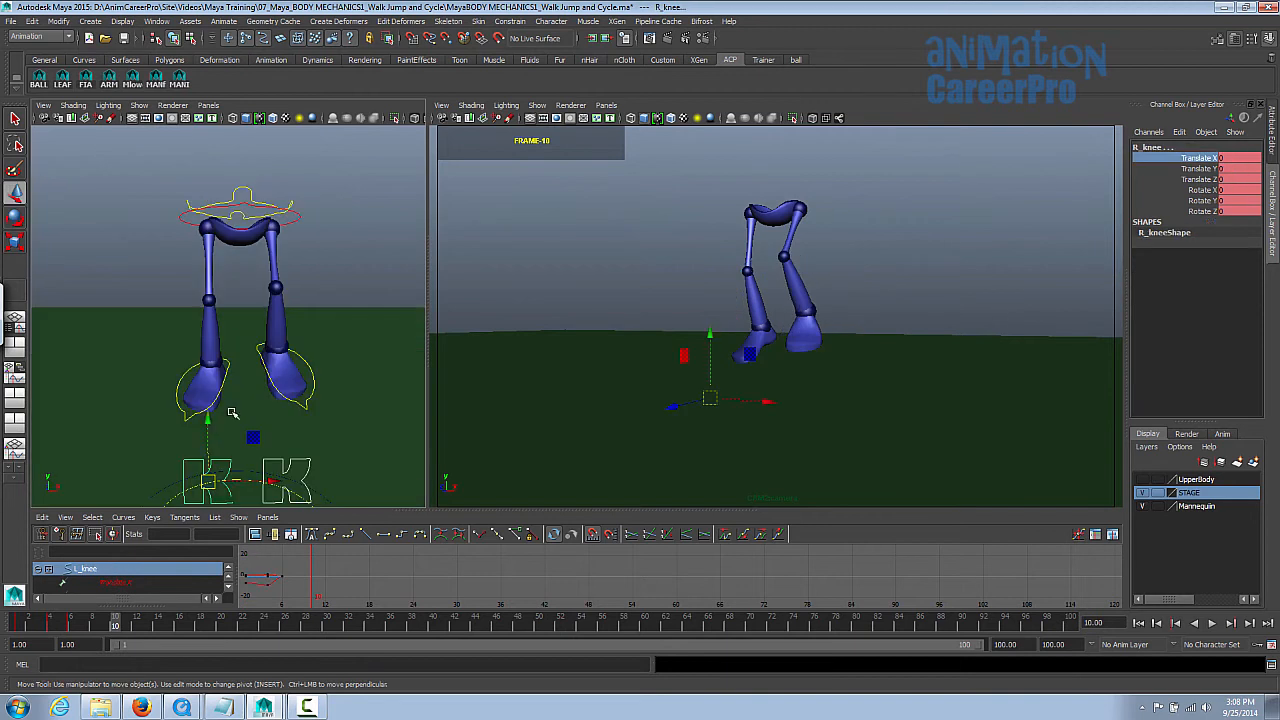
{"action": "left_click_drag", "start_coordinate": [207, 422], "coordinate": [208, 243]}
{"action": "left_click_drag", "start_coordinate": [272, 276], "coordinate": [222, 382], "text": "alt"}
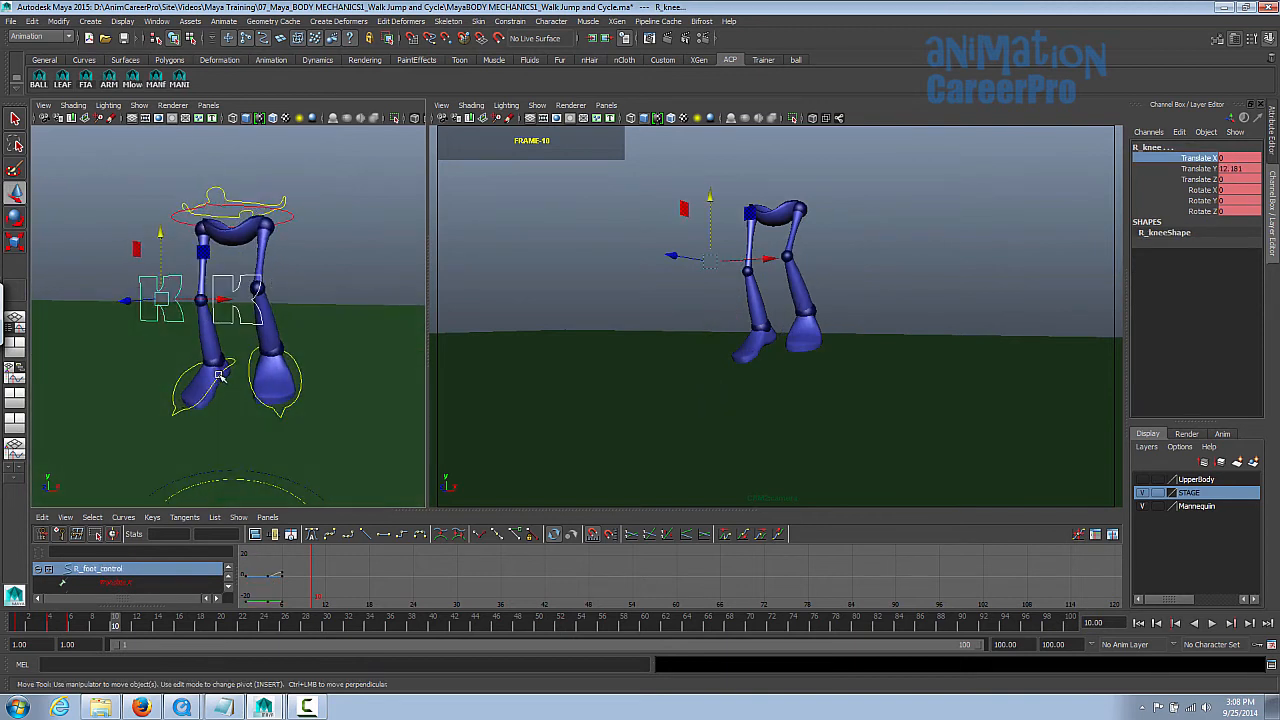
Move R_knee sideways away from the body so the right knee points outward
{"action": "left_click", "coordinate": [220, 376]}
{"action": "middle_click_drag", "start_coordinate": [192, 305], "coordinate": [195, 287]}
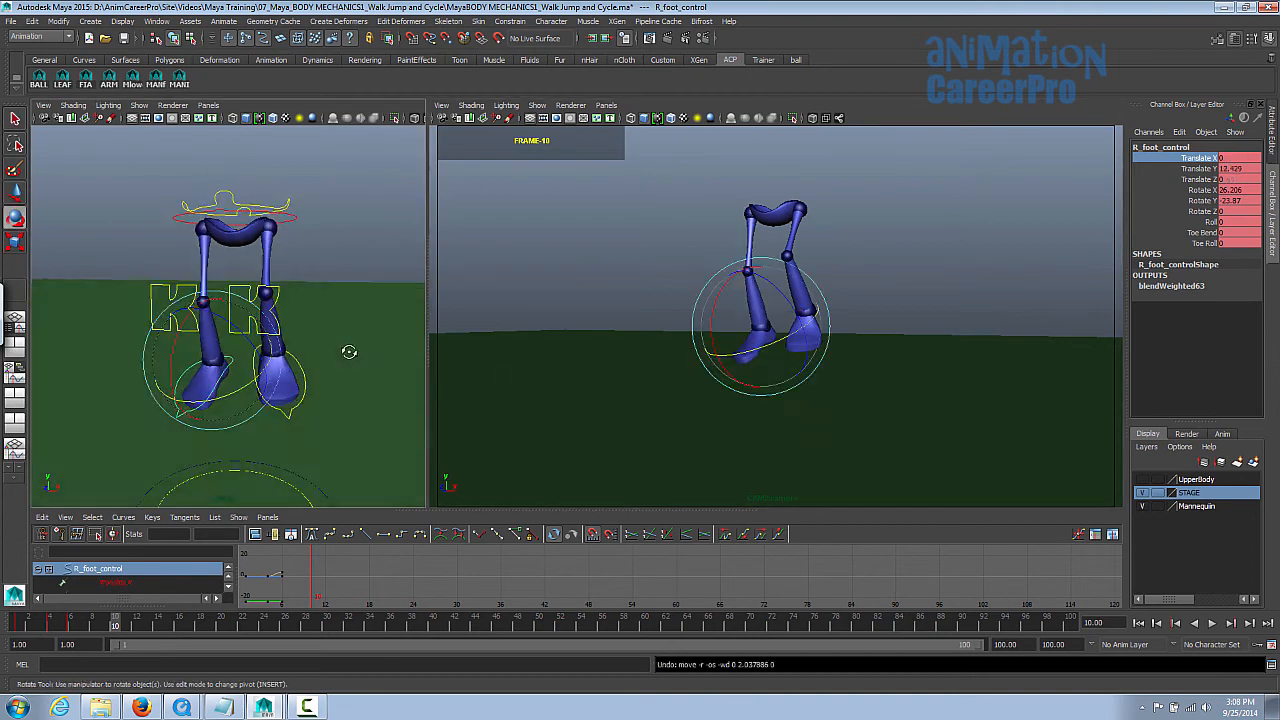
{"action": "left_click_drag", "start_coordinate": [346, 351], "coordinate": [361, 352], "text": "alt"}
{"action": "right_click_drag", "start_coordinate": [361, 352], "coordinate": [372, 352], "text": "alt"}
{"action": "key", "text": "q"}
{"action": "left_click", "coordinate": [206, 296]}
{"action": "key", "text": "w"}
{"action": "left_click", "coordinate": [249, 305]}
{"action": "left_click_drag", "start_coordinate": [249, 305], "coordinate": [195, 305]}
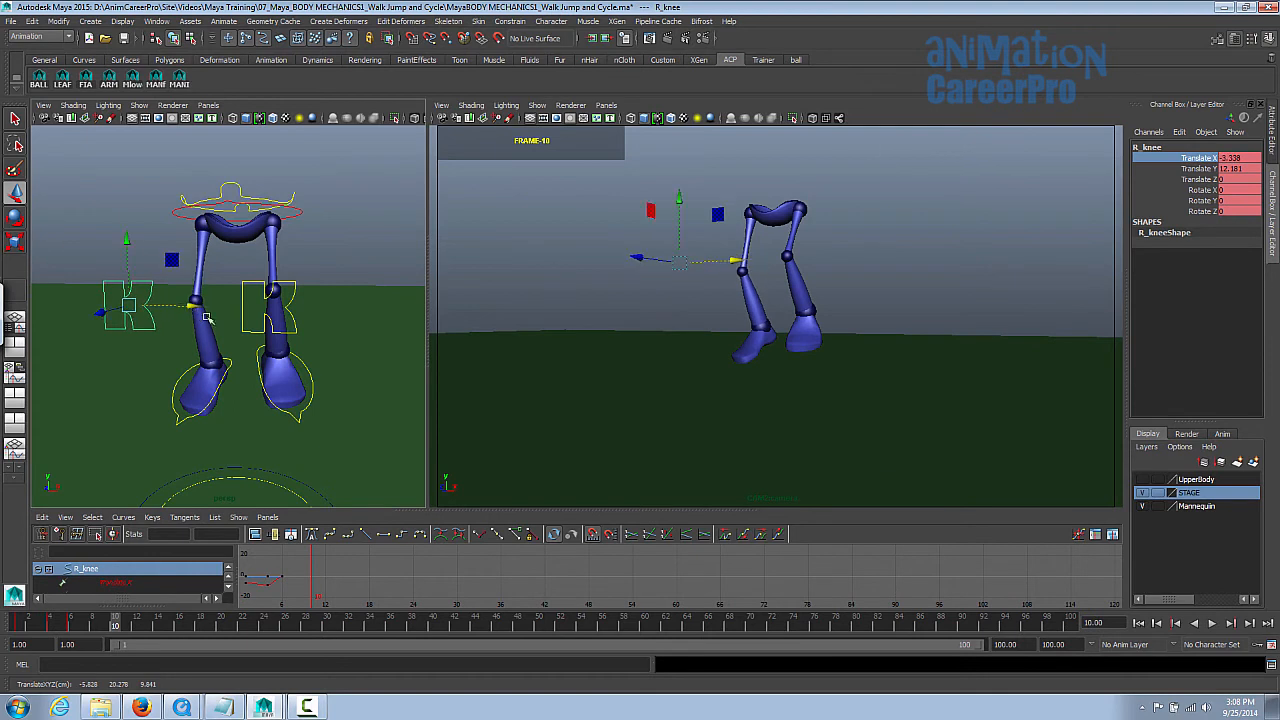
Tilt the right foot's toes further down by rotating R_foot_control to about Rotate X 38.95
{"action": "key", "text": "q"}
{"action": "left_click", "coordinate": [233, 383]}
{"action": "left_click_drag", "start_coordinate": [350, 373], "coordinate": [352, 368], "text": "alt"}
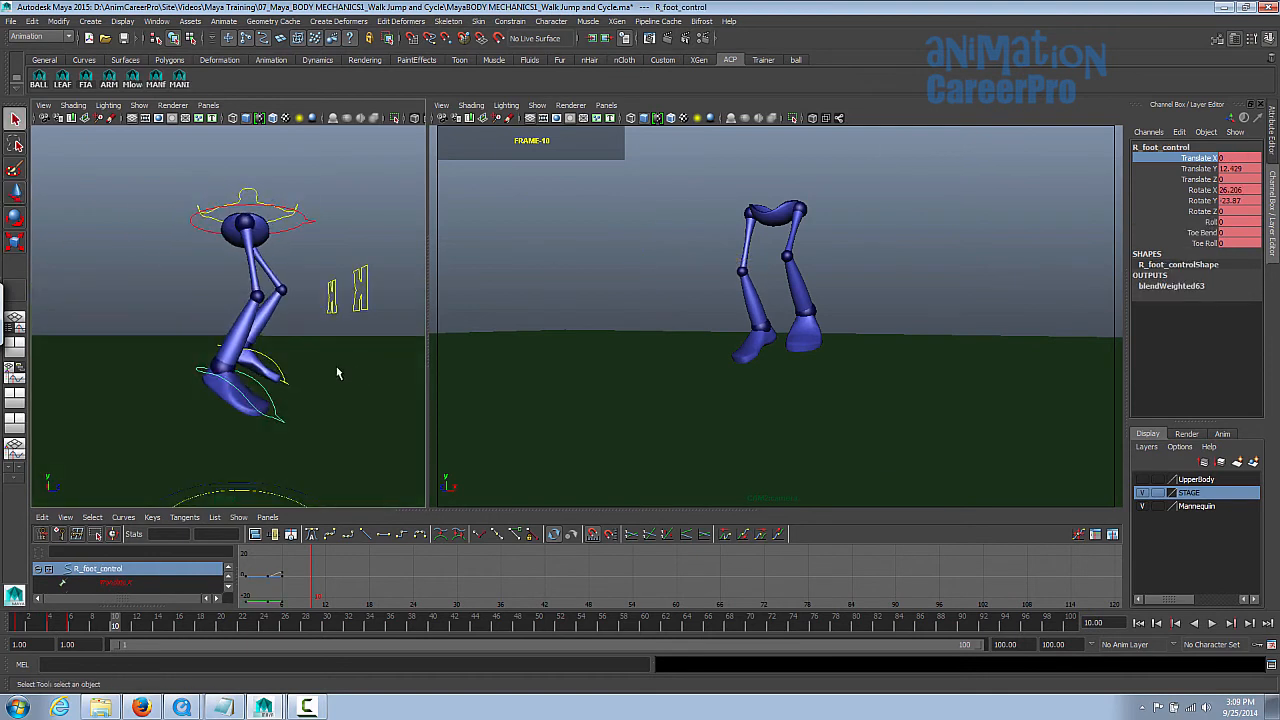
{"action": "key", "text": "e"}
{"action": "left_click_drag", "start_coordinate": [279, 349], "coordinate": [323, 374]}
{"action": "key", "text": "q"}
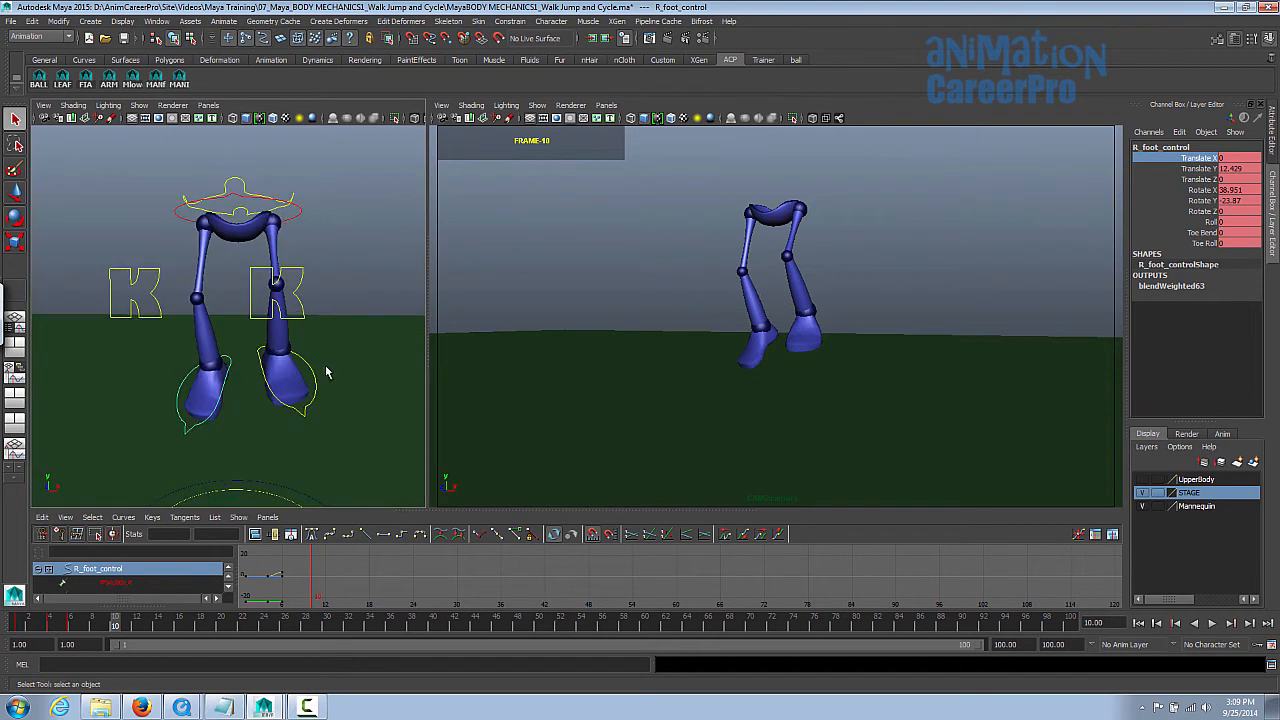
Move L_knee sideways away from the body so the left knee points slightly outward
{"action": "left_click", "coordinate": [806, 340]}
{"action": "key", "text": "e"}
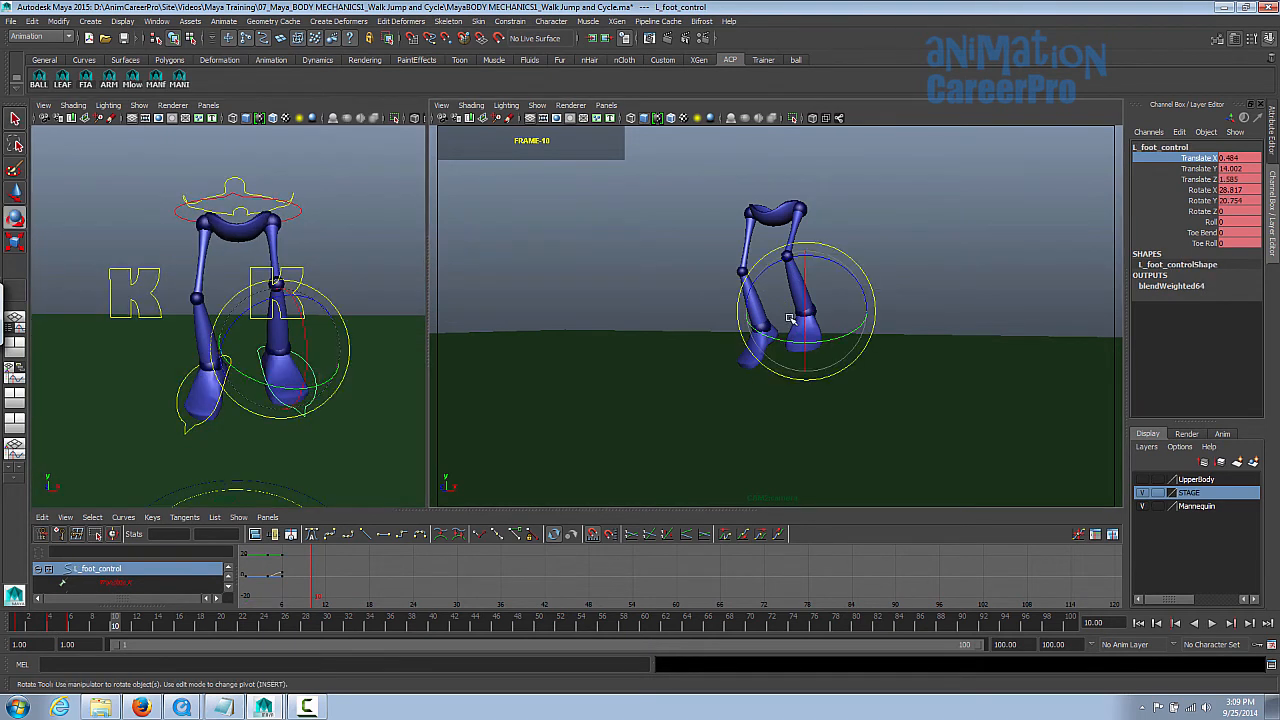
{"action": "left_click", "coordinate": [302, 277]}
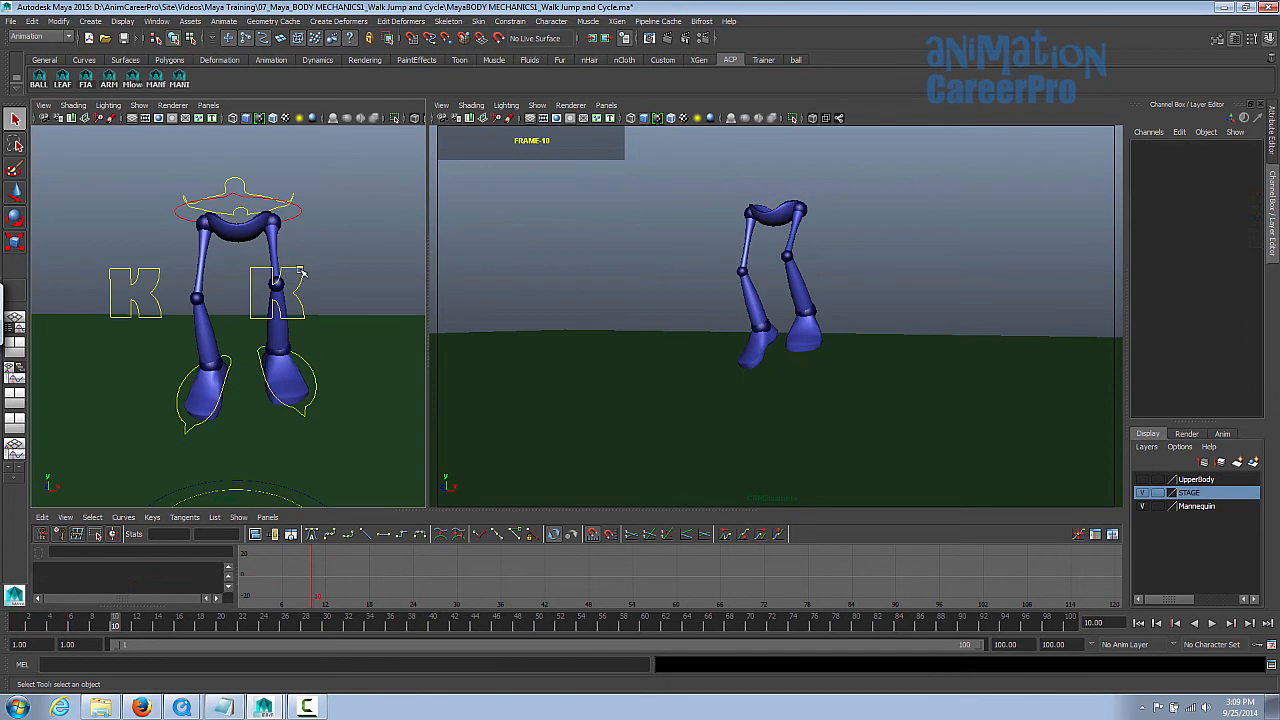
{"action": "key", "text": "w"}
{"action": "left_click_drag", "start_coordinate": [340, 294], "coordinate": [376, 294]}
Undo the last sideways moves of R_foot_control and L_foot_control
{"action": "left_click", "coordinate": [316, 378]}
{"action": "left_click_drag", "start_coordinate": [346, 351], "coordinate": [320, 349], "text": "alt"}
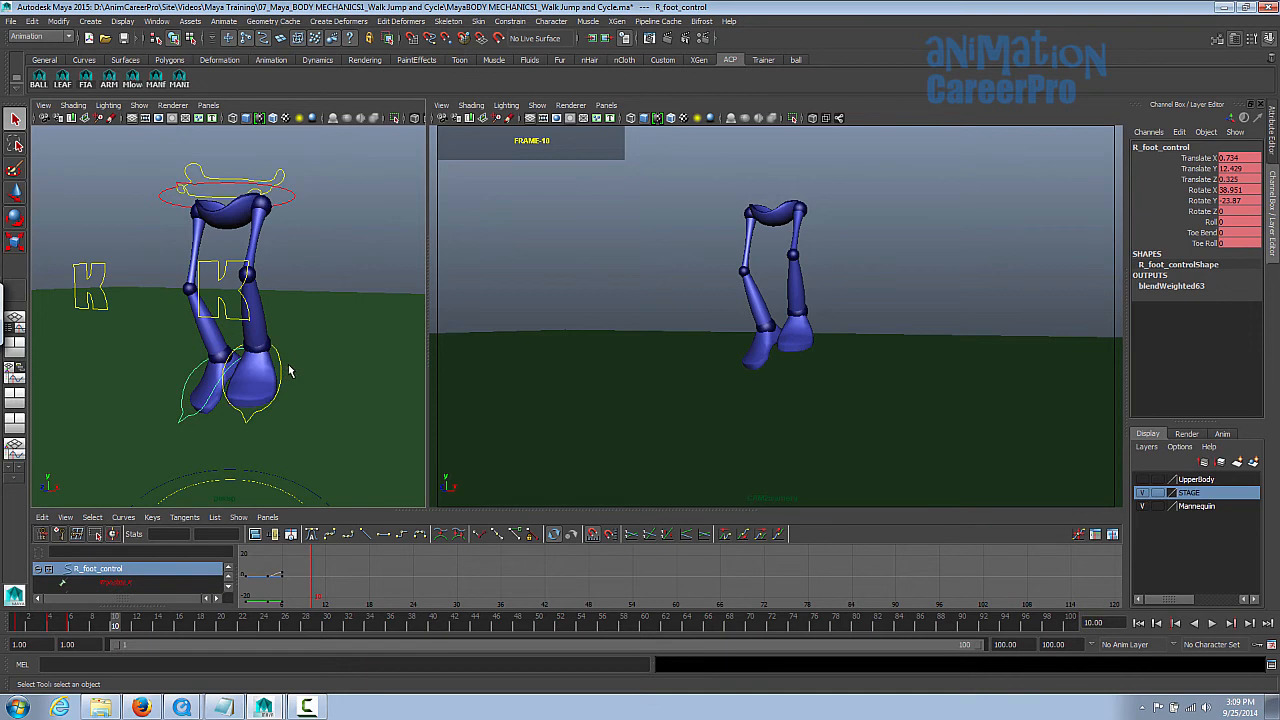
{"action": "key", "text": "ctrl+z"}
{"action": "key", "text": "ctrl+z"}
{"action": "key", "text": "ctrl+z"}
{"action": "key", "text": "ctrl+z"}
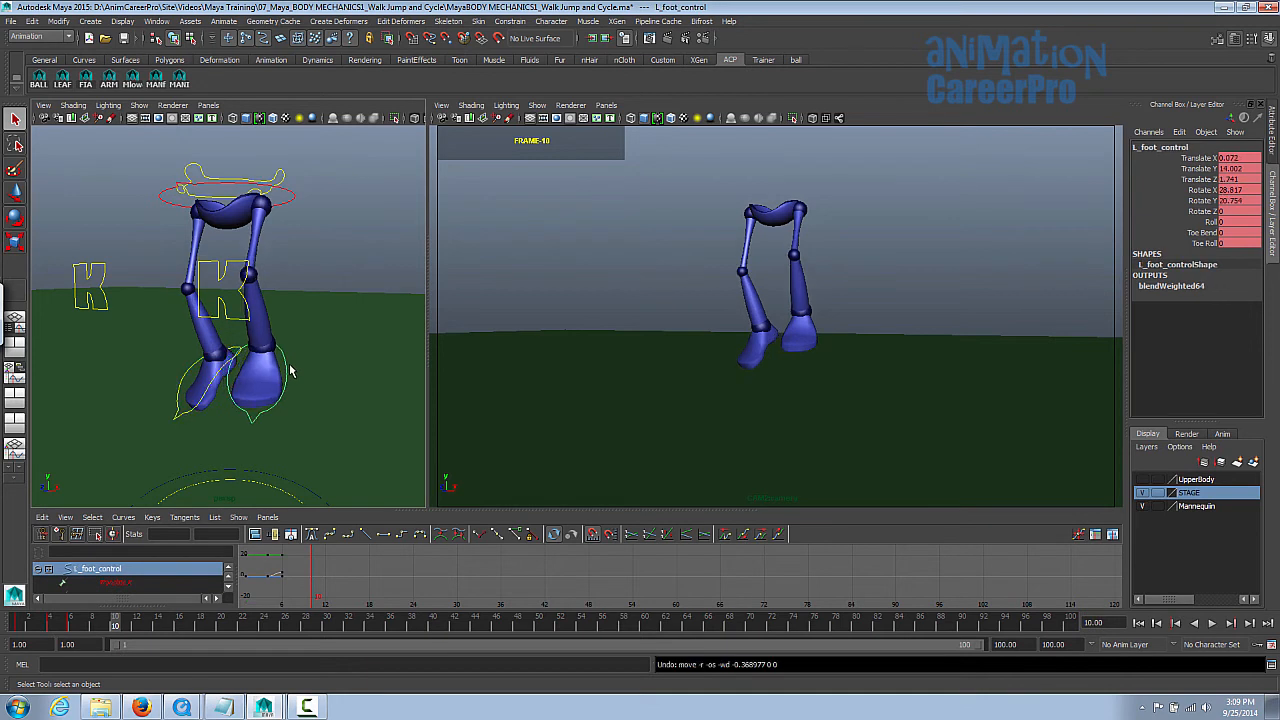
{"action": "key", "text": "ctrl+z"}
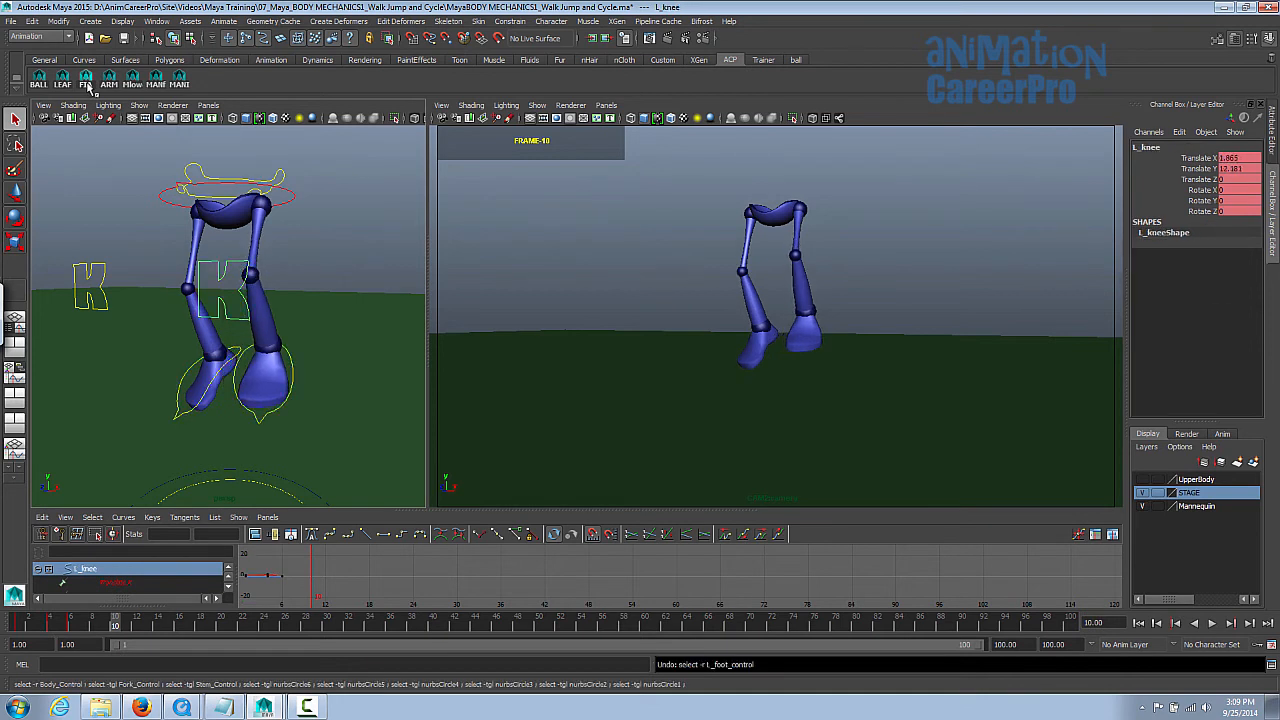
Key all leg controls at frame 10, preview the motion and move to frame 14
{"action": "left_click", "coordinate": [87, 84]}
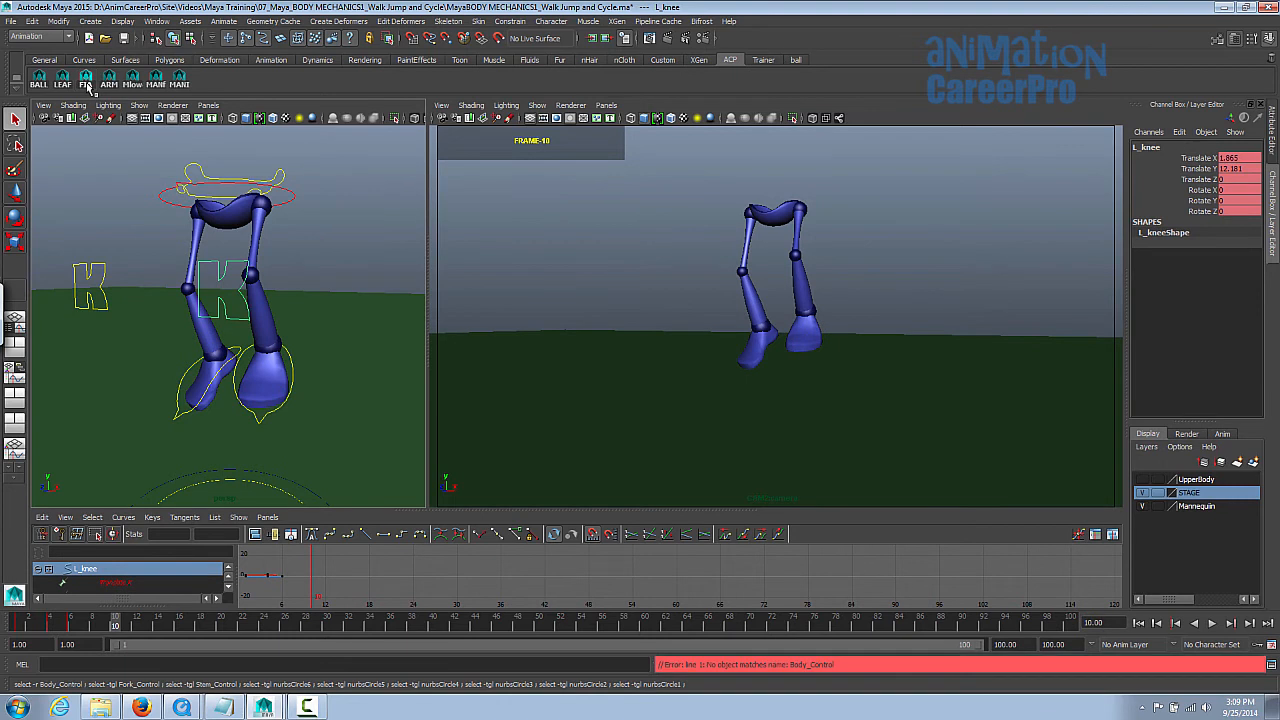
{"action": "key", "text": "alt+v"}
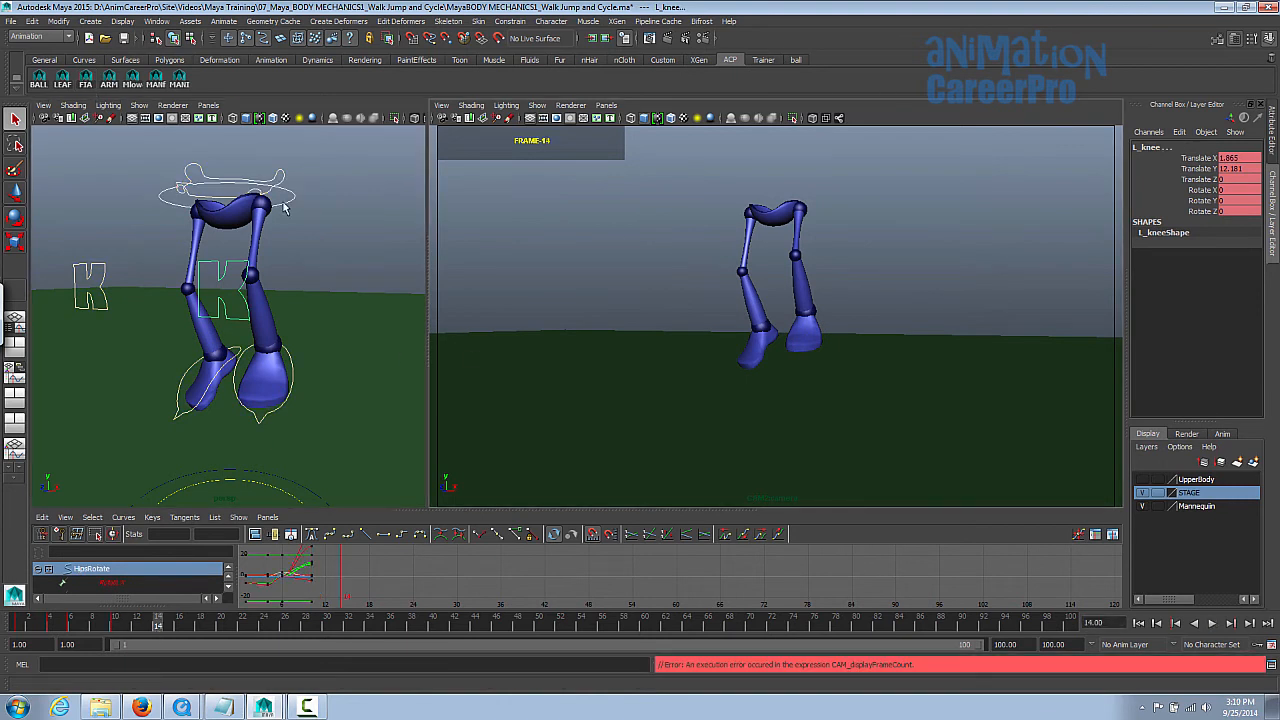
Raise both foot controls and Root_control together until the root sits at about Translate Y 16.7 at frame 14
{"action": "left_click", "coordinate": [245, 375]}
{"action": "left_click_drag", "start_coordinate": [224, 373], "coordinate": [307, 226]}
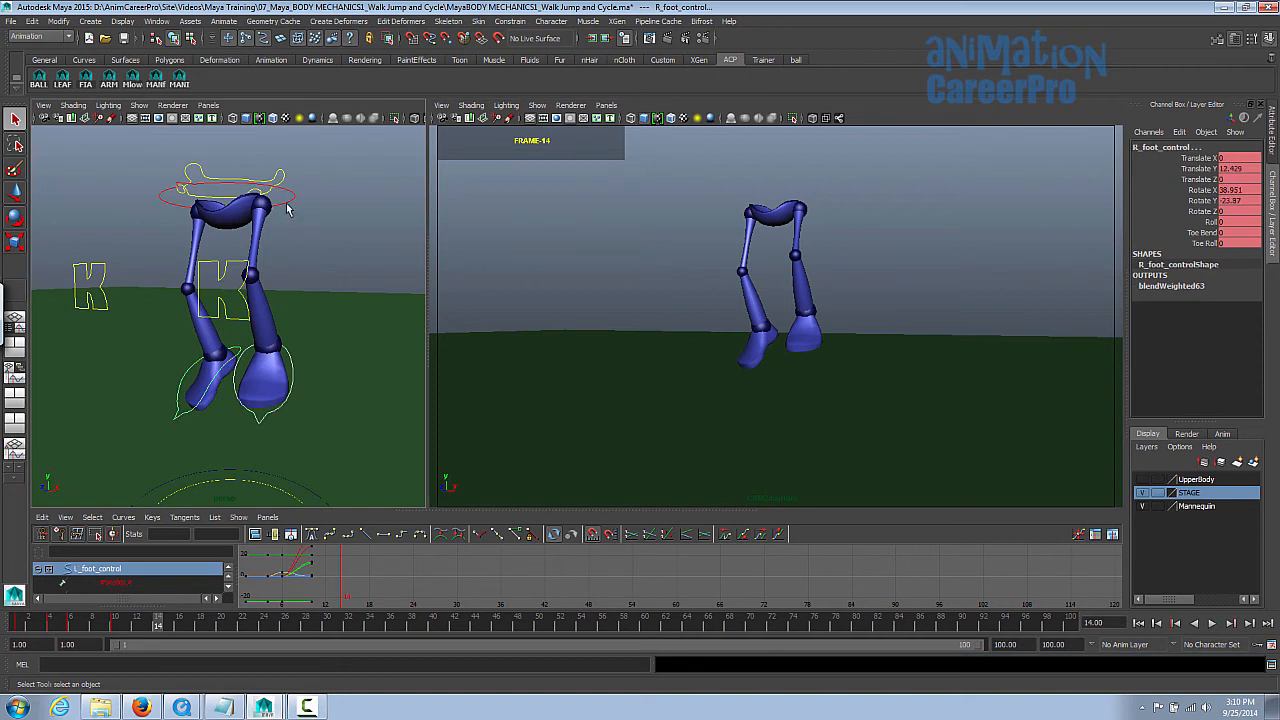
{"action": "left_click", "coordinate": [287, 206]}
{"action": "key", "text": "w"}
{"action": "left_click_drag", "start_coordinate": [232, 133], "coordinate": [1007, 331]}
{"action": "key", "text": "ctrl+z"}
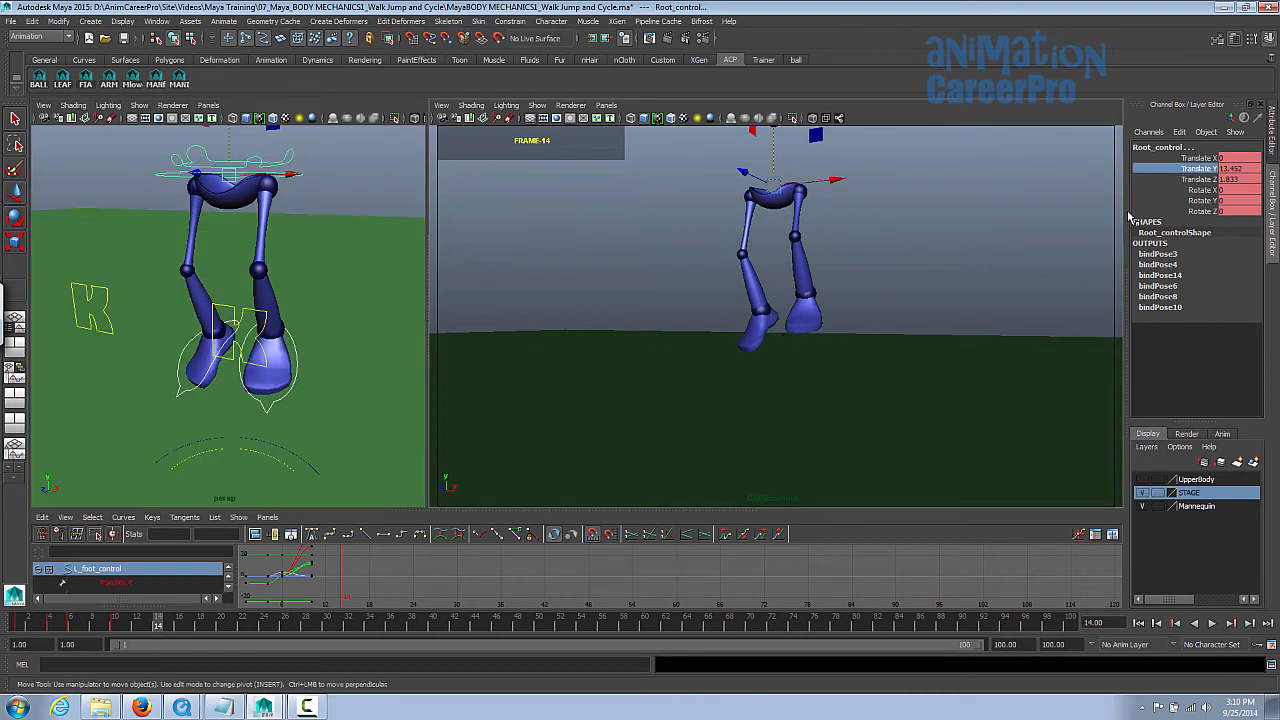
{"action": "middle_click_drag", "start_coordinate": [960, 350], "coordinate": [985, 329]}
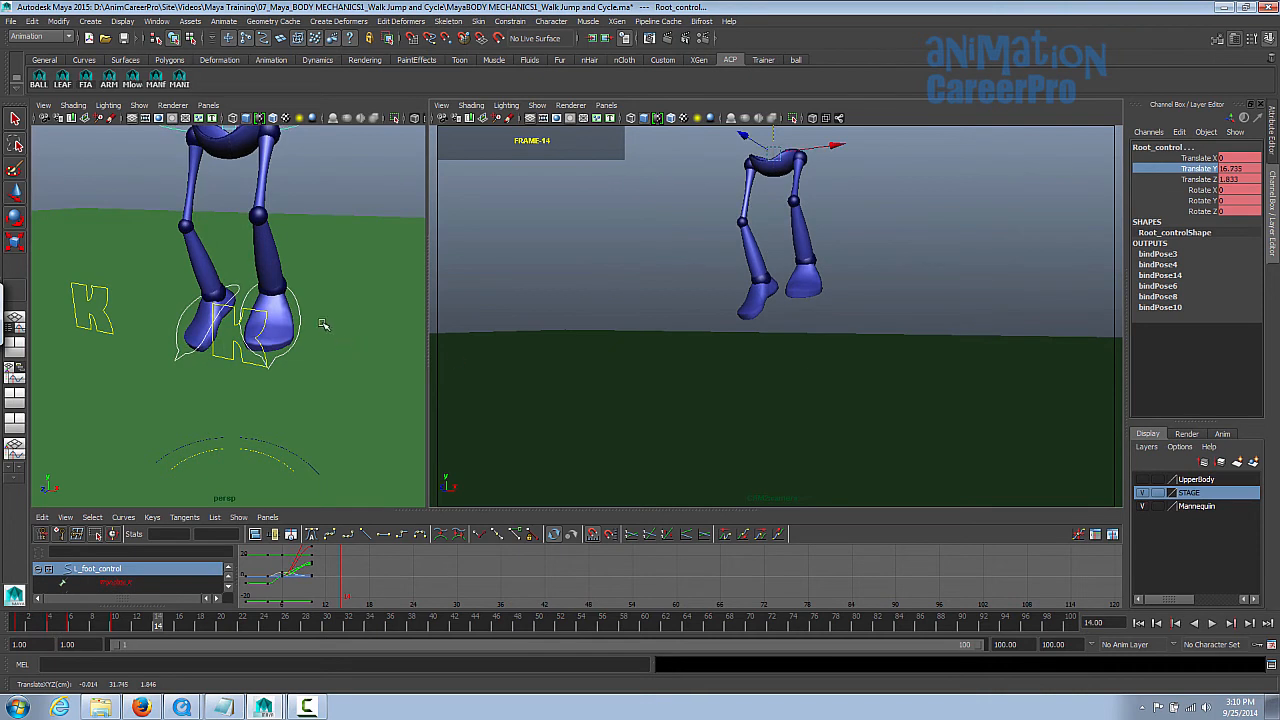
Move L_foot_control up and outward from the body for the peak of the jump
{"action": "left_click", "coordinate": [304, 316]}
{"action": "left_click_drag", "start_coordinate": [808, 198], "coordinate": [822, 176]}
{"action": "key", "text": "e"}
{"action": "key", "text": "q"}
Move R_foot_control up and outward, and rotate it to angle the right foot in the air
{"action": "left_click", "coordinate": [183, 322]}
{"action": "key", "text": "w"}
{"action": "left_click_drag", "start_coordinate": [768, 236], "coordinate": [748, 205]}
{"action": "key", "text": "e"}
{"action": "left_click_drag", "start_coordinate": [703, 260], "coordinate": [706, 276]}
{"action": "key", "text": "q"}
Raise L_foot_control slightly and rotate it to about X 50.5, Y 27.6, Z 18.3
{"action": "left_click", "coordinate": [301, 300]}
{"action": "key", "text": "e"}
{"action": "left_click_drag", "start_coordinate": [808, 250], "coordinate": [811, 222]}
{"action": "key", "text": "q"}
{"action": "middle_click_drag", "start_coordinate": [321, 256], "coordinate": [321, 313], "text": "alt"}
{"action": "left_click_drag", "start_coordinate": [321, 313], "coordinate": [118, 344], "text": "alt"}
{"action": "key", "text": "w"}
{"action": "left_click_drag", "start_coordinate": [150, 258], "coordinate": [152, 234]}
{"action": "key", "text": "e"}
{"action": "left_click_drag", "start_coordinate": [777, 217], "coordinate": [786, 255]}
{"action": "key", "text": "q"}
Raise L_knee to about Translate Y 17.75
{"action": "left_click_drag", "start_coordinate": [75, 325], "coordinate": [219, 335], "text": "alt"}
{"action": "left_click", "coordinate": [246, 378]}
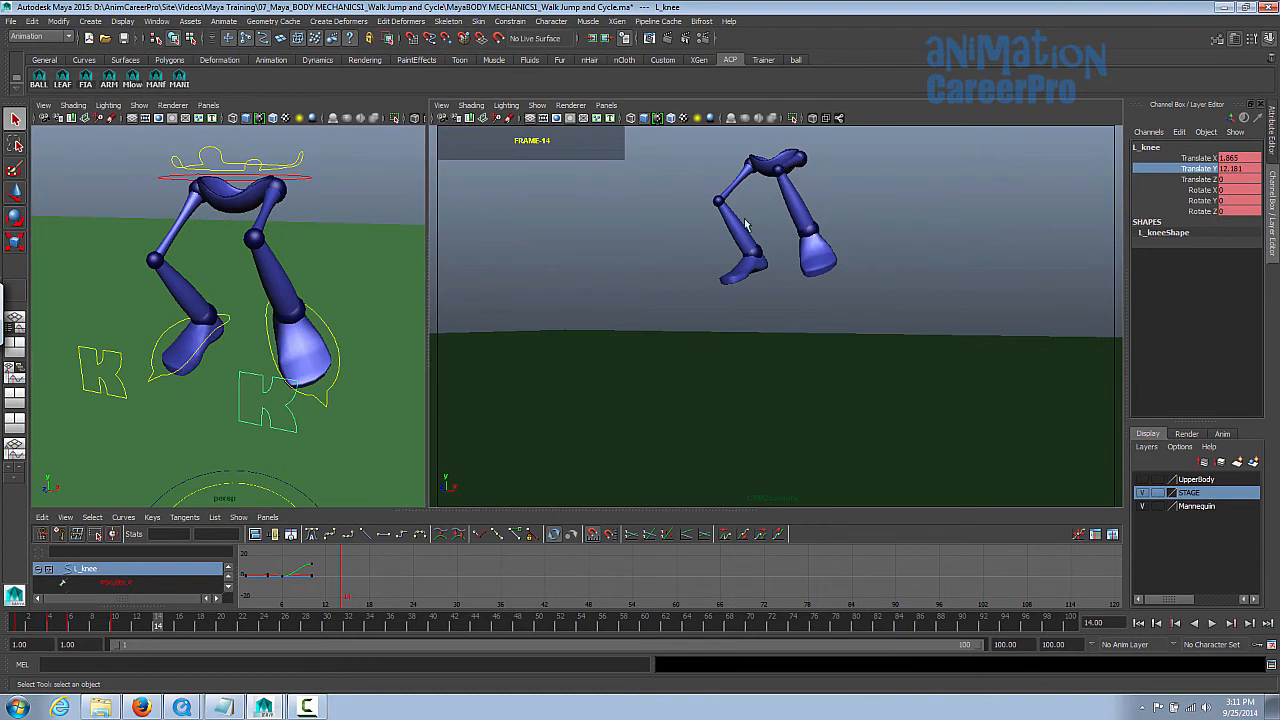
{"action": "key", "text": "w"}
{"action": "left_click_drag", "start_coordinate": [267, 351], "coordinate": [333, 326]}
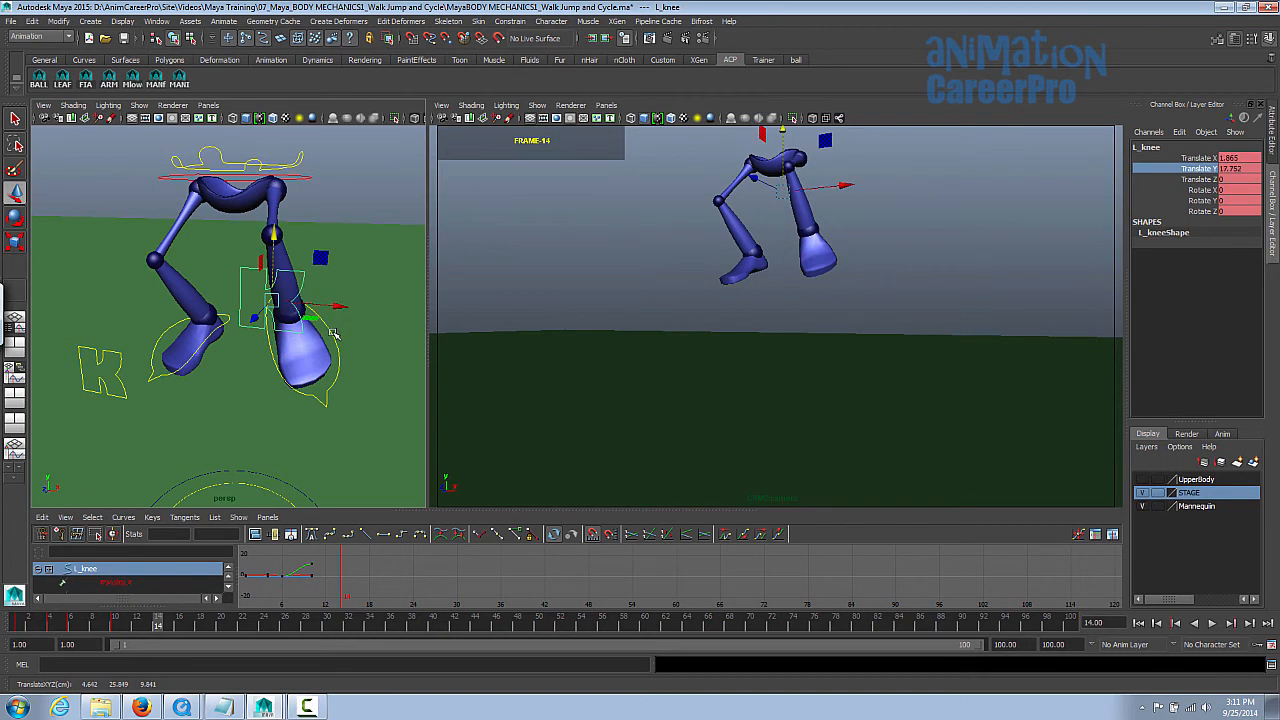
Shift L_foot_control slightly outward and move L_knee to about Translate X 2.62
{"action": "left_click", "coordinate": [333, 332]}
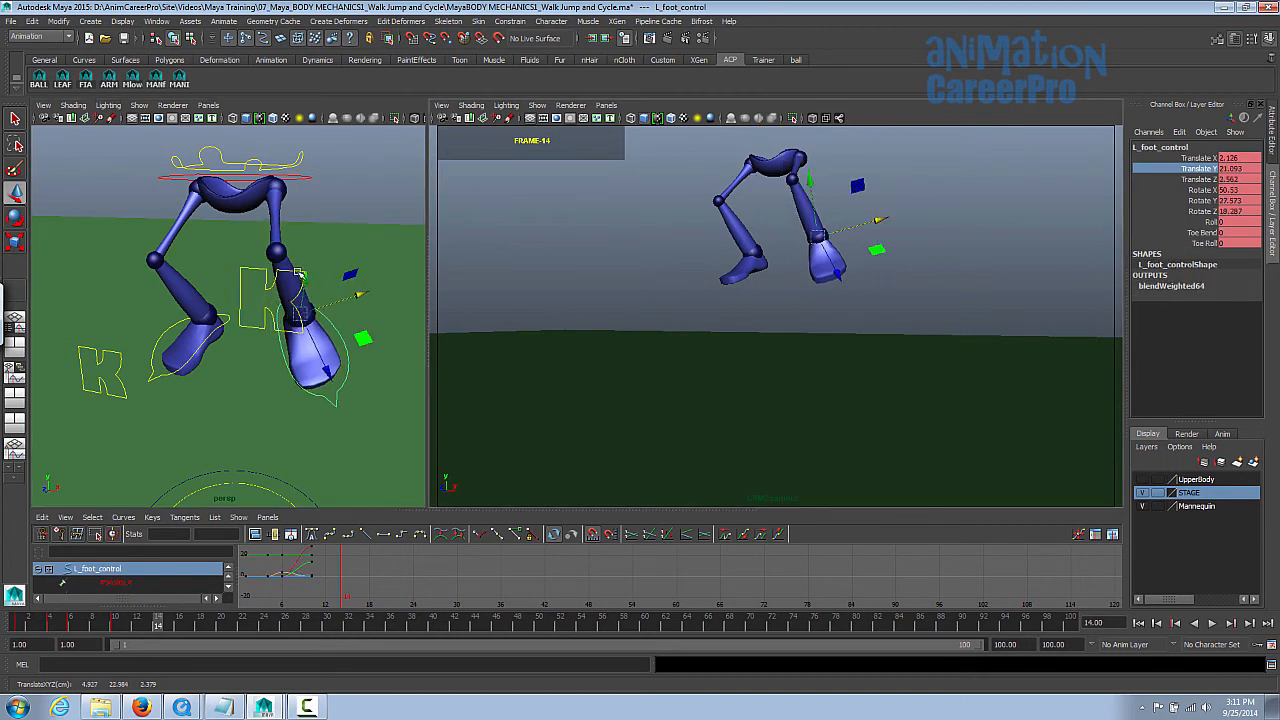
{"action": "left_click", "coordinate": [303, 274]}
{"action": "left_click_drag", "start_coordinate": [340, 307], "coordinate": [352, 330]}
{"action": "left_click", "coordinate": [337, 337]}
{"action": "left_click_drag", "start_coordinate": [812, 180], "coordinate": [812, 183]}
Move R_foot_control slightly further up and outward at frame 14
{"action": "key", "text": "q"}
{"action": "left_click", "coordinate": [205, 350]}
{"action": "key", "text": "w"}
{"action": "left_click_drag", "start_coordinate": [757, 254], "coordinate": [749, 246]}
{"action": "key", "text": "e"}
{"action": "key", "text": "q"}
Reposition L_foot_control to about Translate Y 20.79 and rotate it to about X 45.5, Y 16.4, Z 5
{"action": "left_click", "coordinate": [356, 336]}
{"action": "left_click", "coordinate": [344, 350]}
{"action": "key", "text": "e"}
{"action": "key", "text": "w"}
{"action": "left_click", "coordinate": [1200, 180]}
{"action": "key", "text": "e"}
{"action": "left_click_drag", "start_coordinate": [870, 255], "coordinate": [836, 271]}
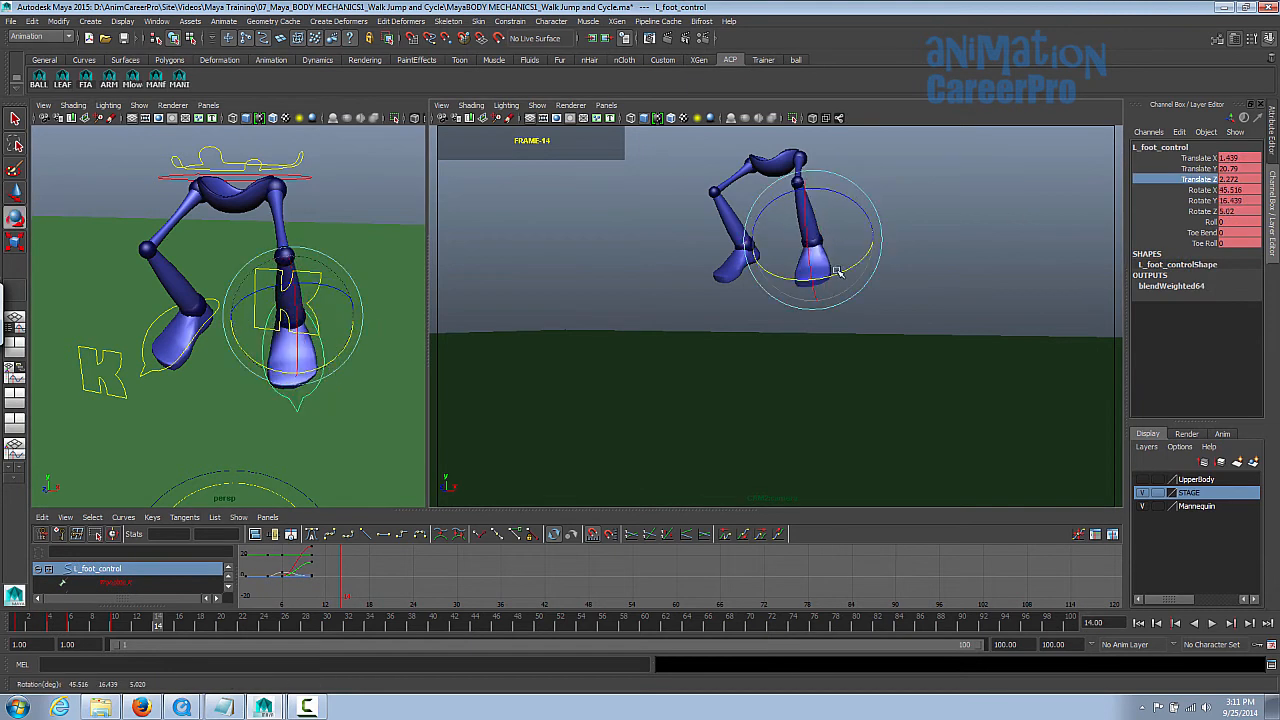
Key all leg controls at frame 14, then play and scrub the animation to check the rise
{"action": "left_click", "coordinate": [133, 80]}
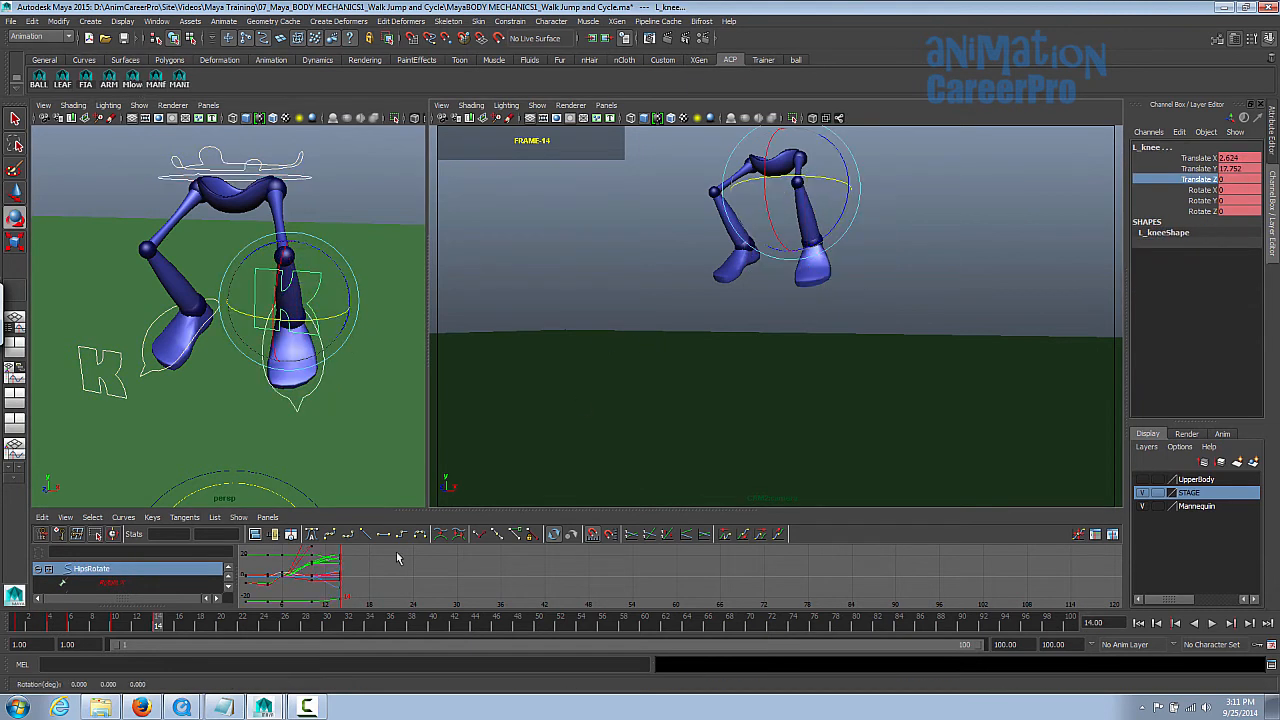
{"action": "key", "text": "alt+v"}
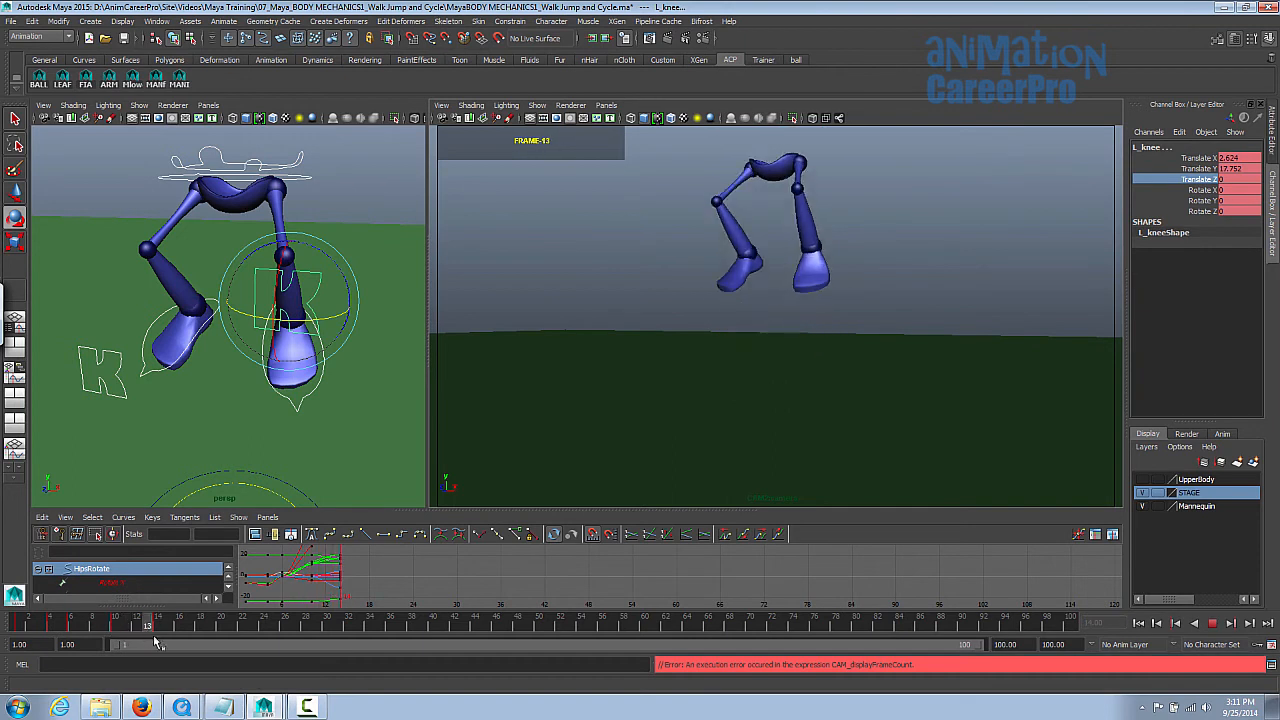
{"action": "left_click_drag", "start_coordinate": [146, 642], "coordinate": [161, 663]}
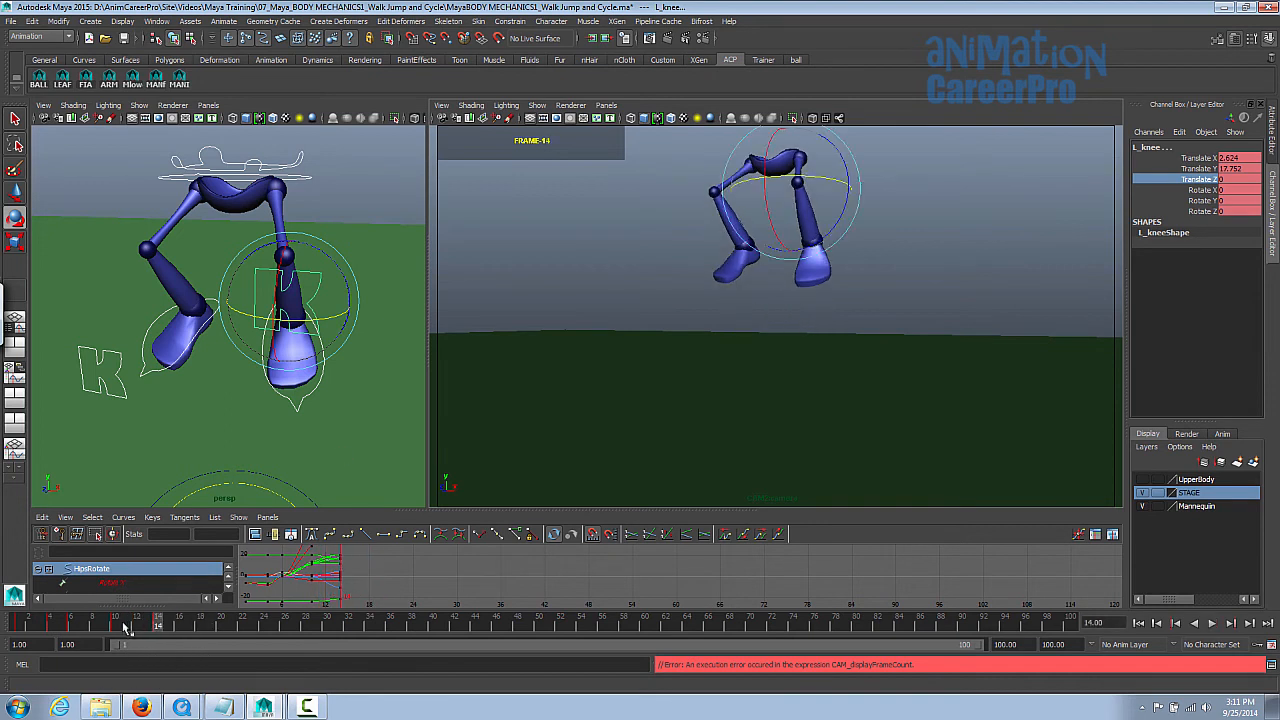
Copy the key pose of all leg controls from frame 10 and paste it at frame 18
{"action": "left_click", "coordinate": [129, 84]}
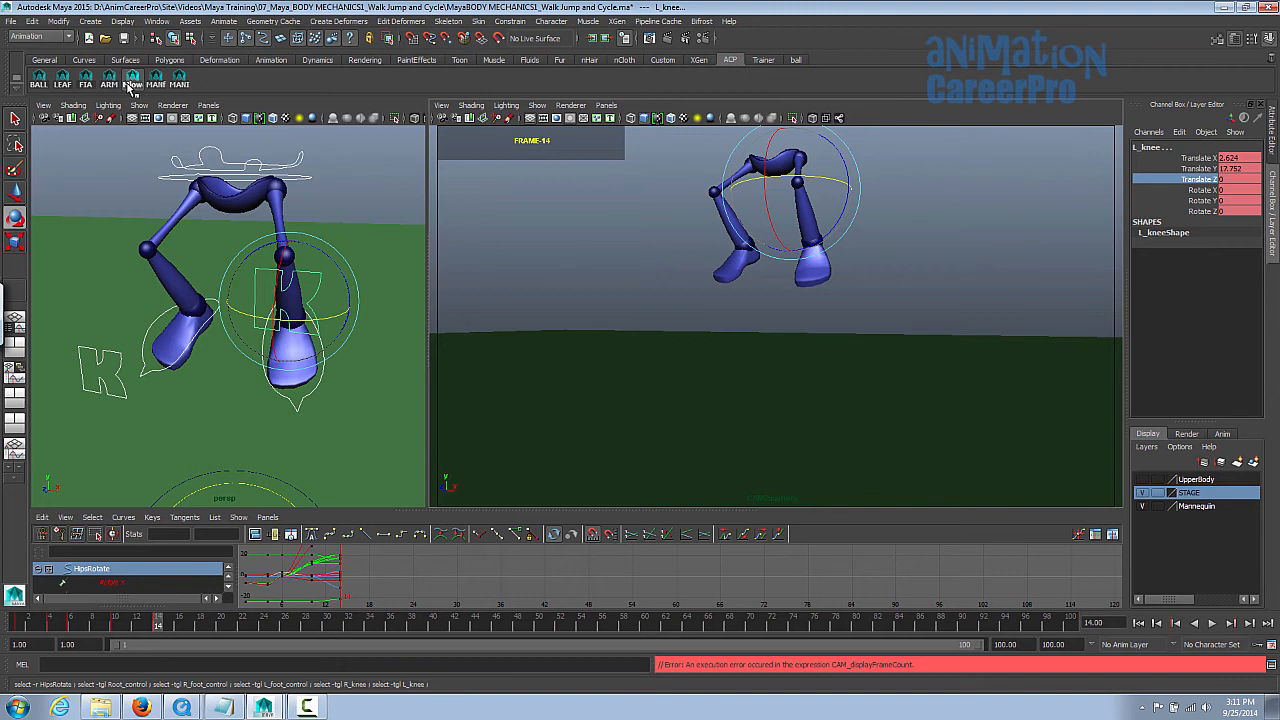
{"action": "left_click", "coordinate": [116, 624]}
{"action": "right_click_drag", "start_coordinate": [116, 624], "coordinate": [205, 452]}
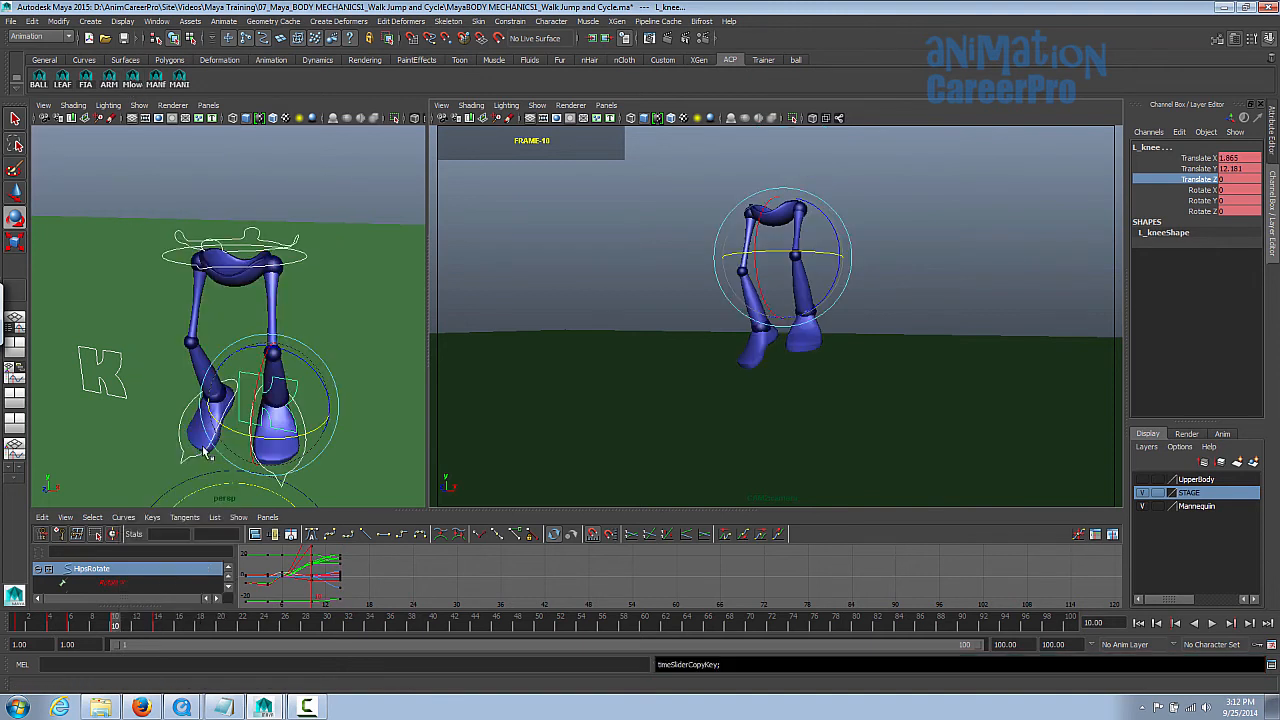
{"action": "left_click", "coordinate": [168, 627]}
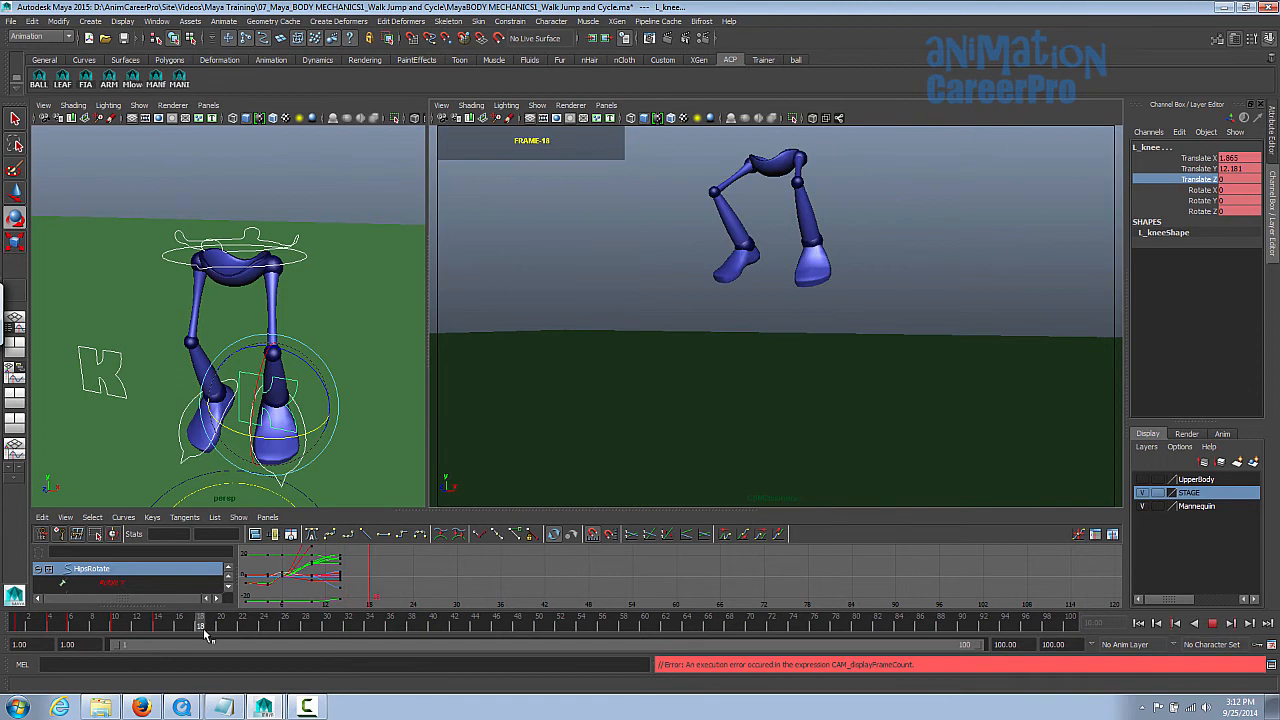
{"action": "right_click_drag", "start_coordinate": [205, 625], "coordinate": [342, 469]}
Raise R_foot_control at frame 18, rotate it and move it slightly outward to vary the descending right foot
{"action": "key", "text": "q"}
{"action": "left_click_drag", "start_coordinate": [243, 360], "coordinate": [297, 400], "text": "alt"}
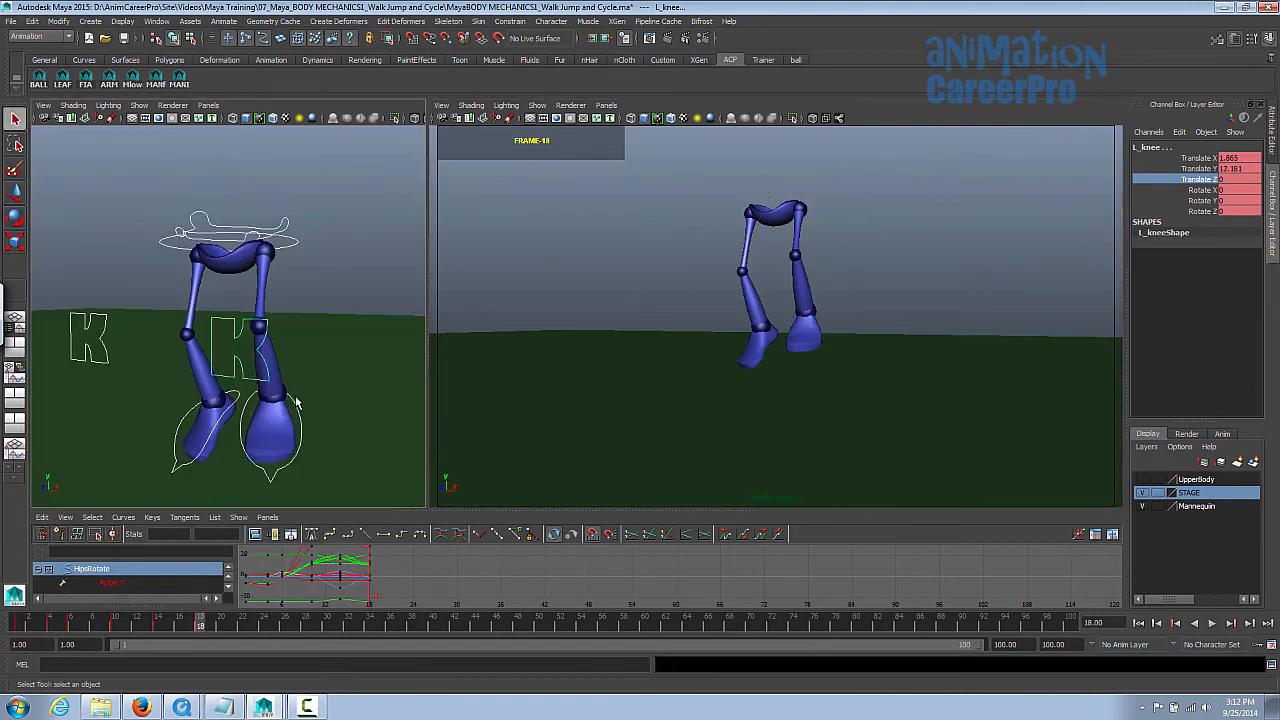
{"action": "left_click", "coordinate": [298, 408]}
{"action": "key", "text": "w"}
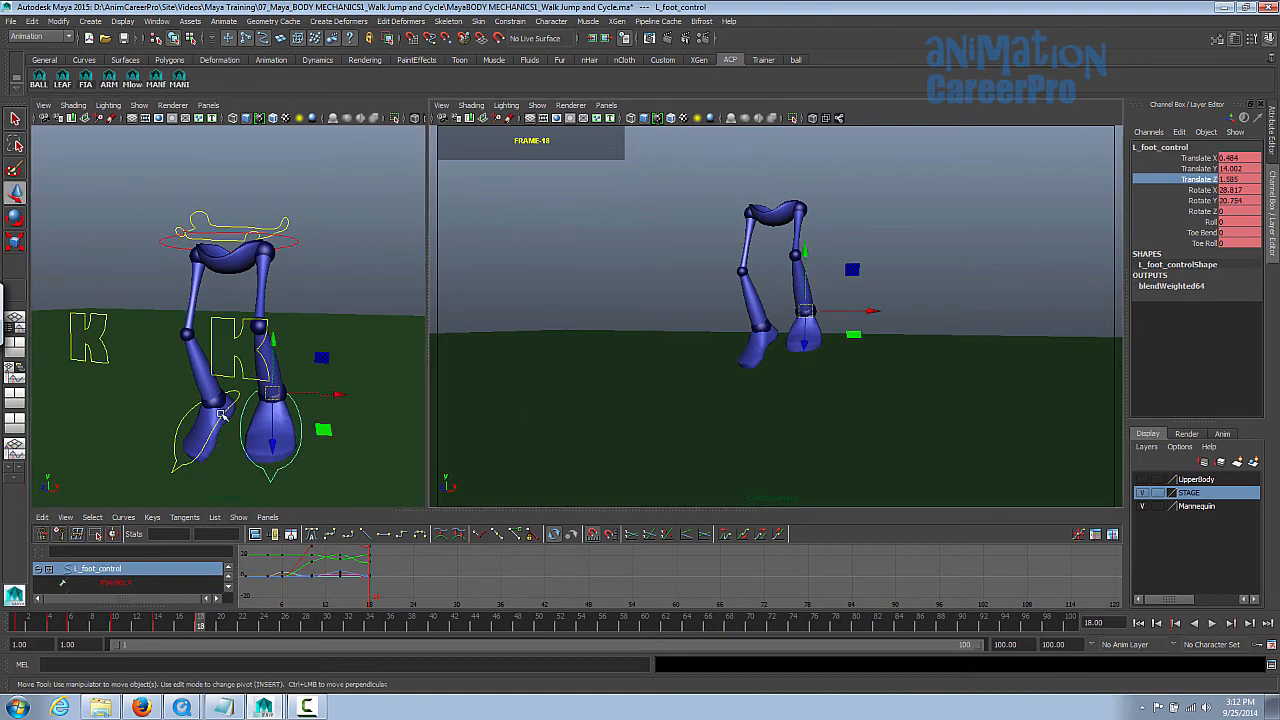
{"action": "left_click", "coordinate": [217, 410]}
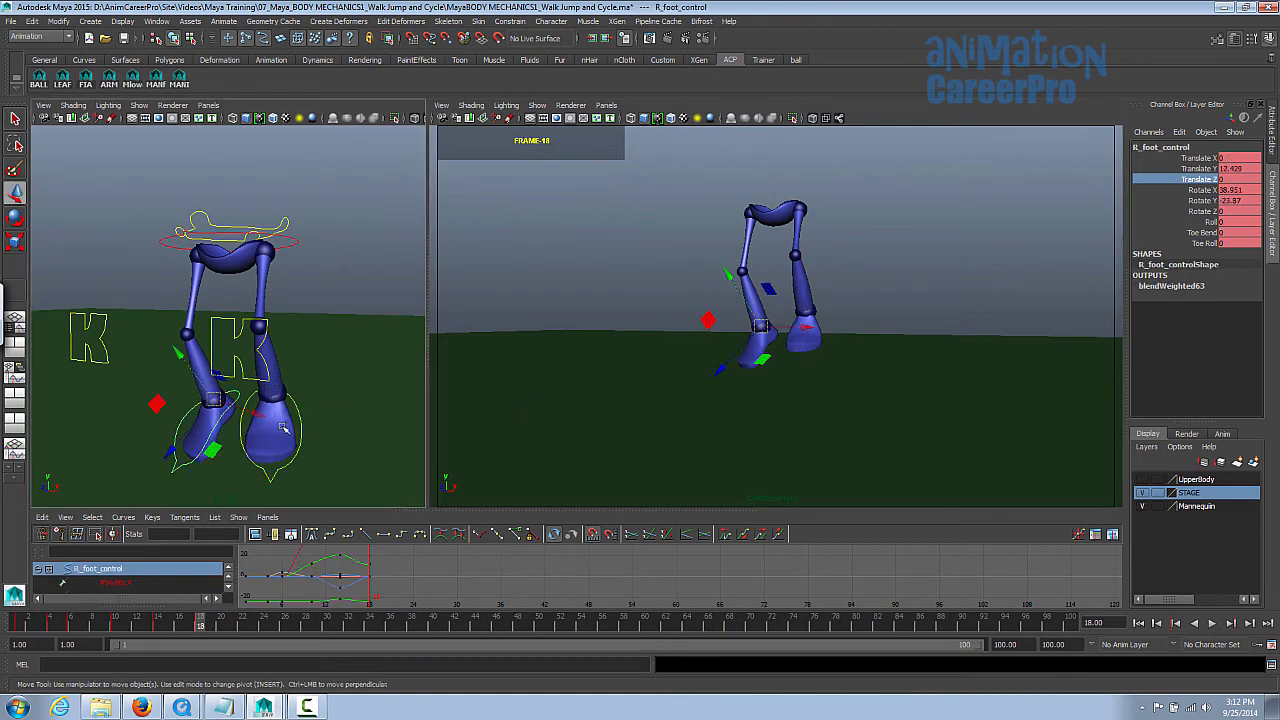
{"action": "left_click", "coordinate": [1188, 168]}
{"action": "middle_click_drag", "start_coordinate": [890, 363], "coordinate": [935, 363]}
{"action": "key", "text": "e"}
{"action": "left_click_drag", "start_coordinate": [711, 329], "coordinate": [704, 306]}
{"action": "key", "text": "w"}
{"action": "left_click_drag", "start_coordinate": [158, 420], "coordinate": [150, 424]}
Shift R_knee slightly inward and lower L_foot_control a little
{"action": "left_click", "coordinate": [110, 320]}
{"action": "left_click", "coordinate": [300, 420]}
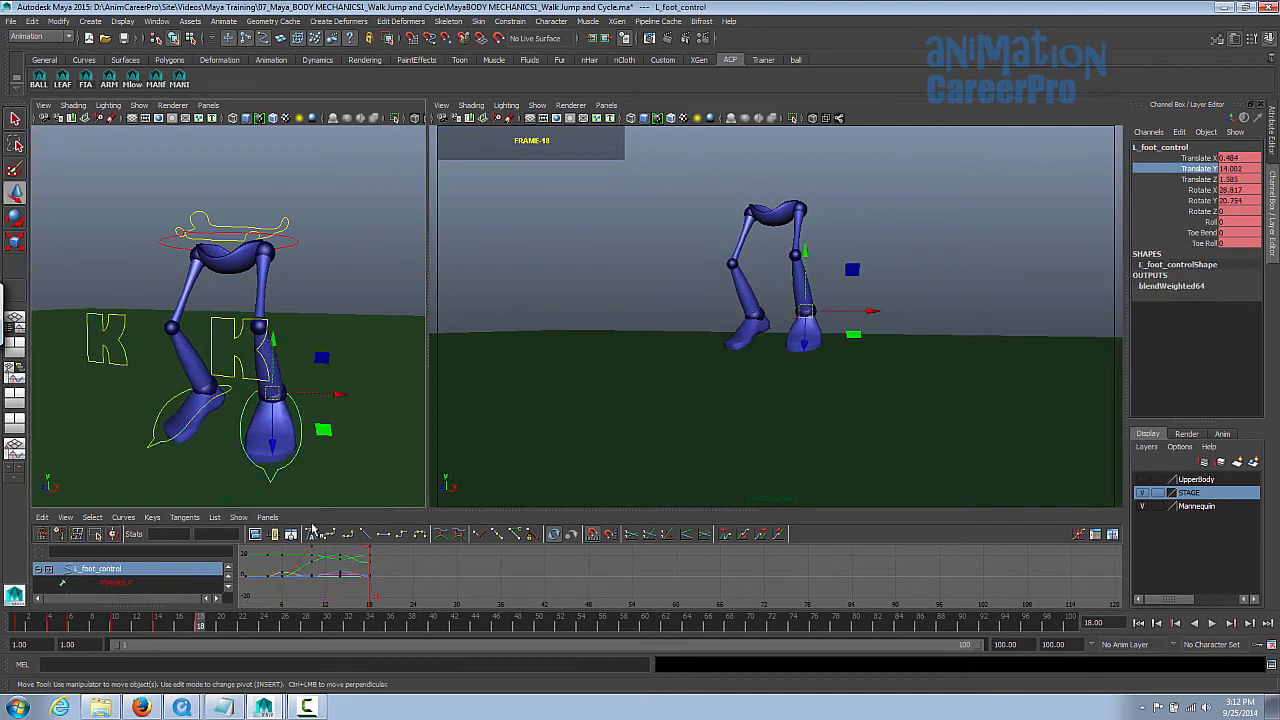
{"action": "left_click_drag", "start_coordinate": [272, 340], "coordinate": [271, 346]}
Lift R_foot_control further and rotate it so the right toes point more steeply downward
{"action": "left_click", "coordinate": [222, 389]}
{"action": "left_click_drag", "start_coordinate": [182, 333], "coordinate": [180, 311]}
{"action": "key", "text": "e"}
{"action": "left_click_drag", "start_coordinate": [740, 332], "coordinate": [828, 334]}
{"action": "key", "text": "q"}
Key all leg controls at frame 18, then play and scrub the jump from the first frame to review it
{"action": "left_click", "coordinate": [133, 80]}
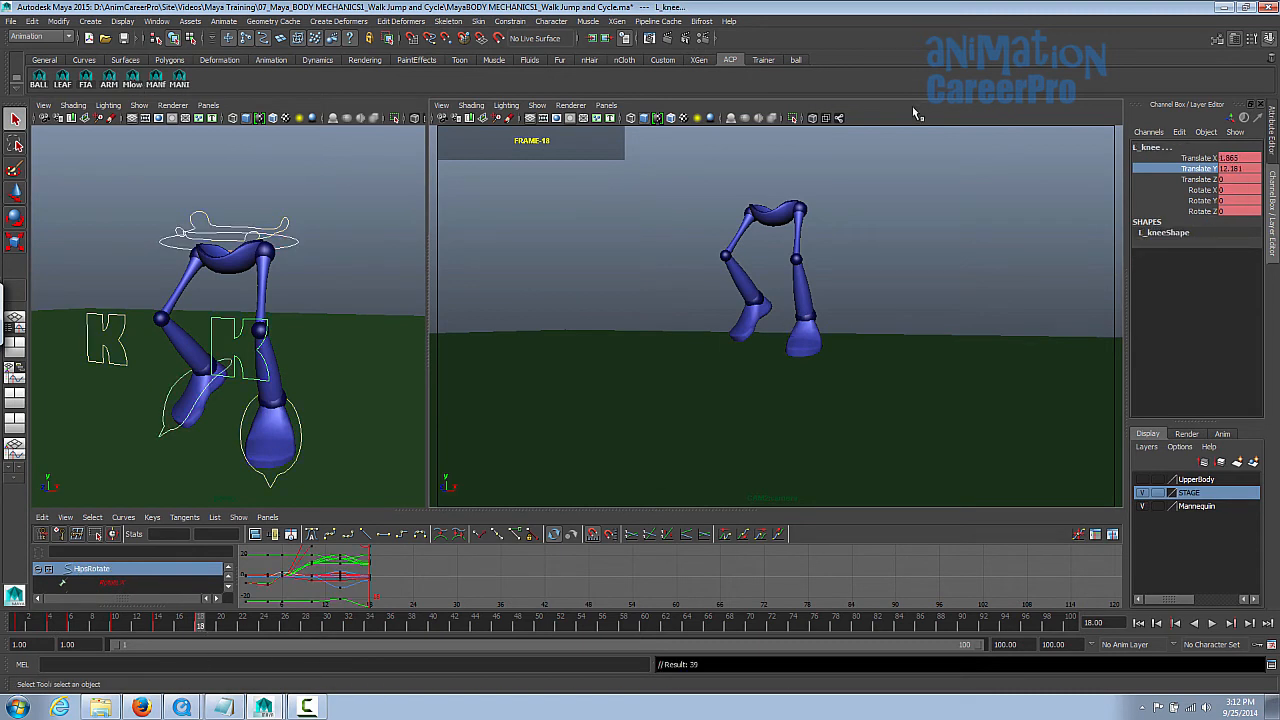
{"action": "key", "text": "alt+v"}
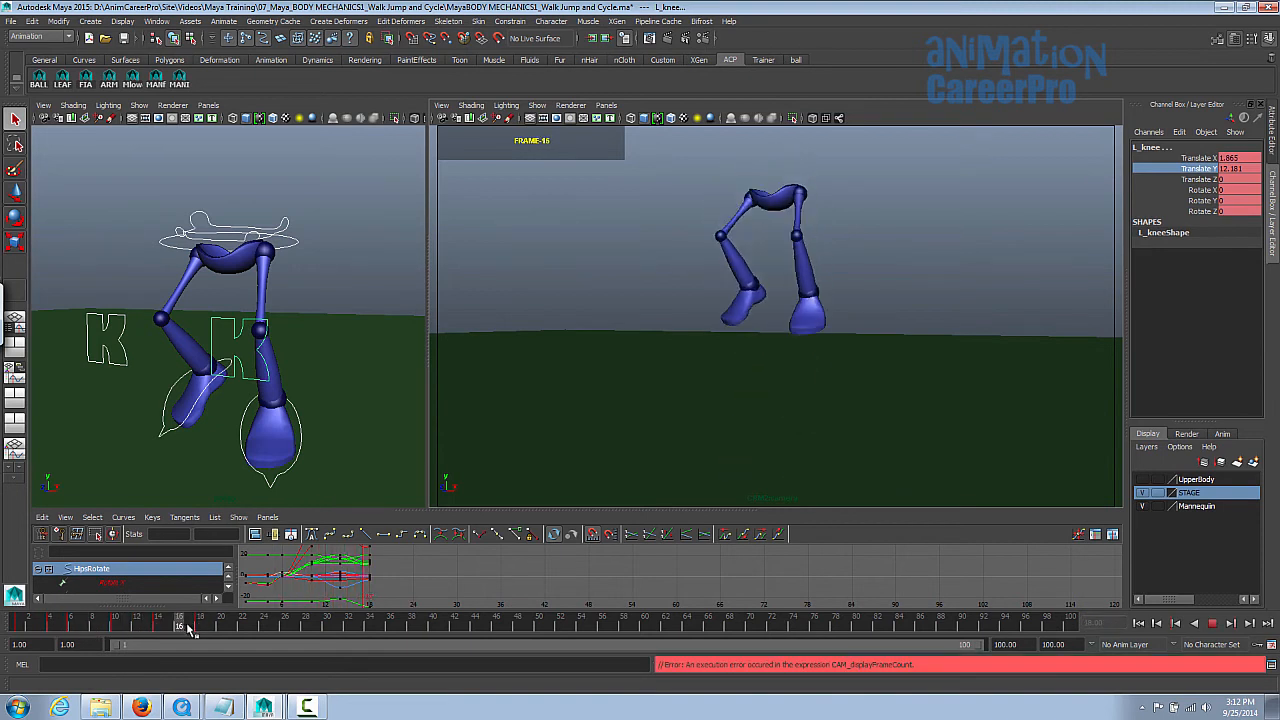
{"action": "left_click", "coordinate": [18, 620]}
{"action": "left_click", "coordinate": [1212, 623]}
{"action": "left_click", "coordinate": [1212, 623]}
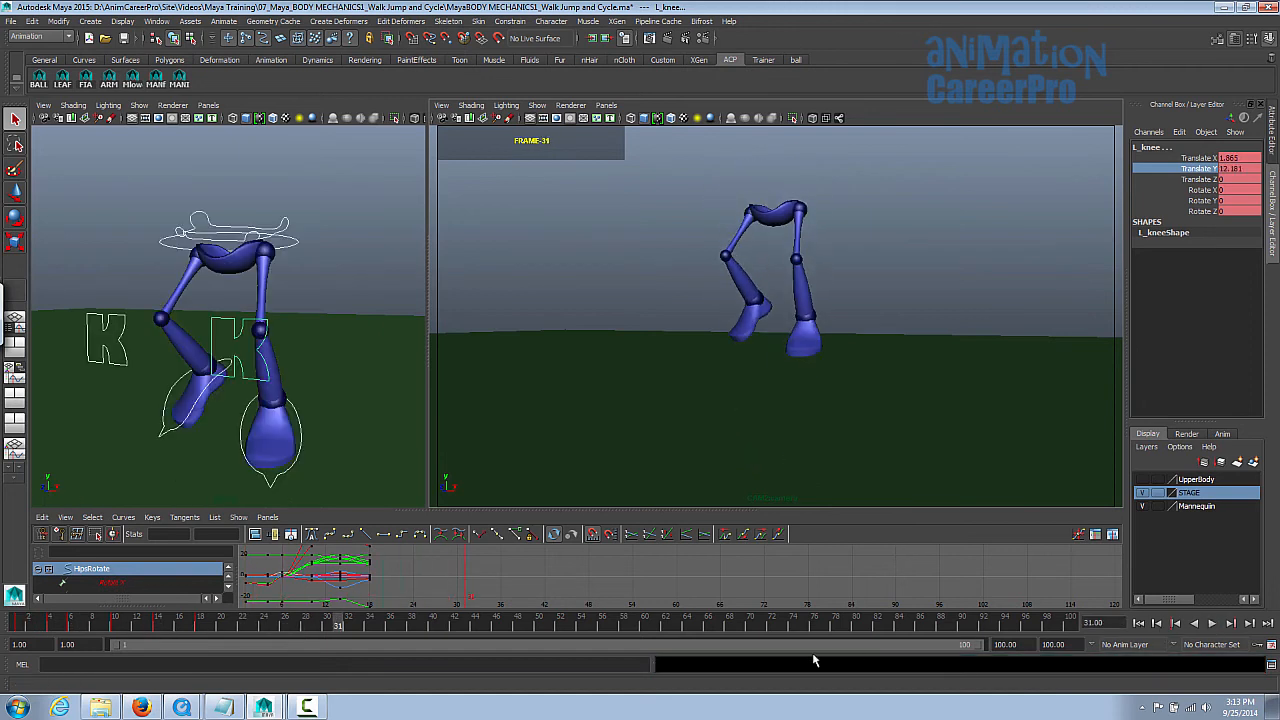
{"action": "left_click_drag", "start_coordinate": [71, 627], "coordinate": [205, 647]}
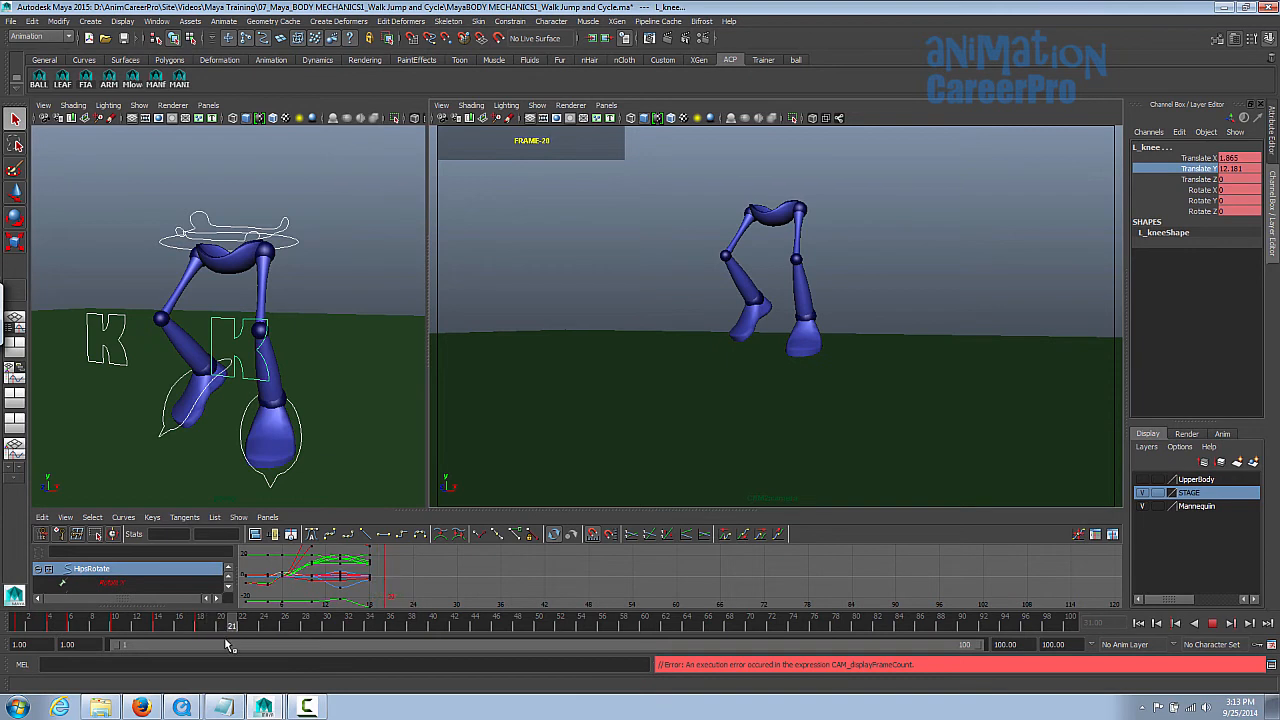
{"action": "left_click", "coordinate": [73, 628]}
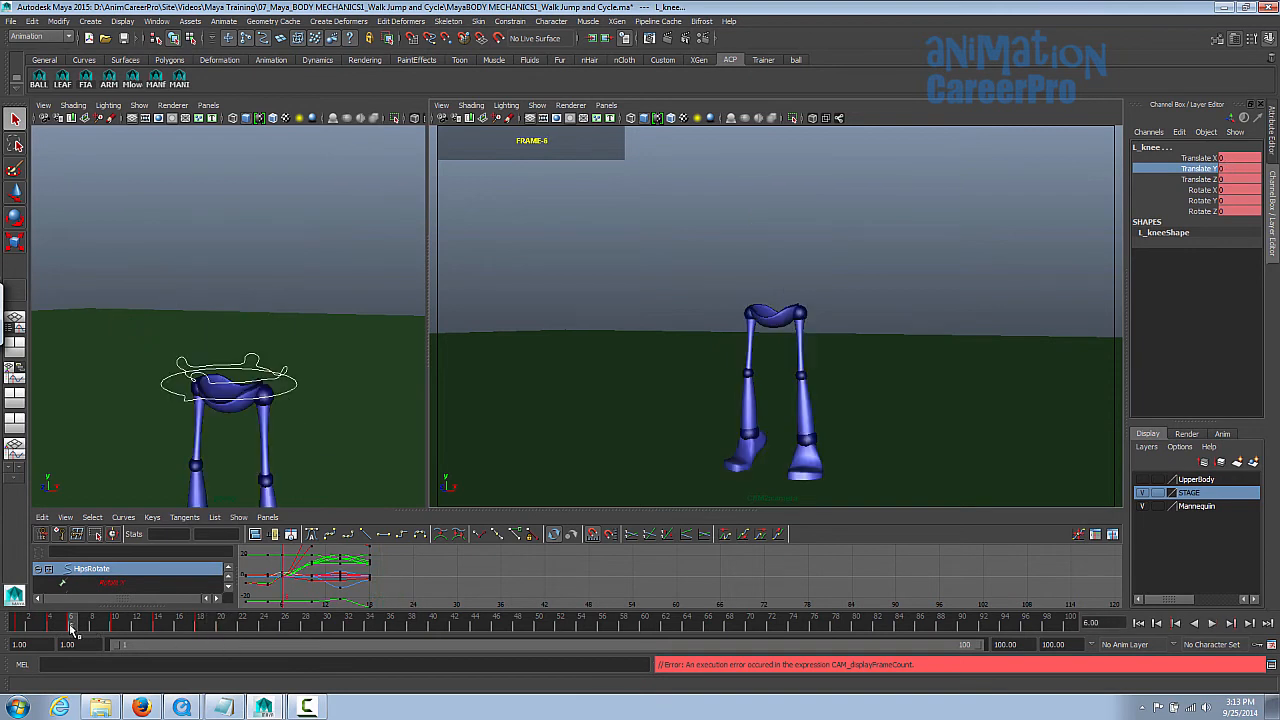
Copy the leg rig's frame 6 pose, paste it at frame 20 and play the result
{"action": "right_click", "coordinate": [71, 628]}
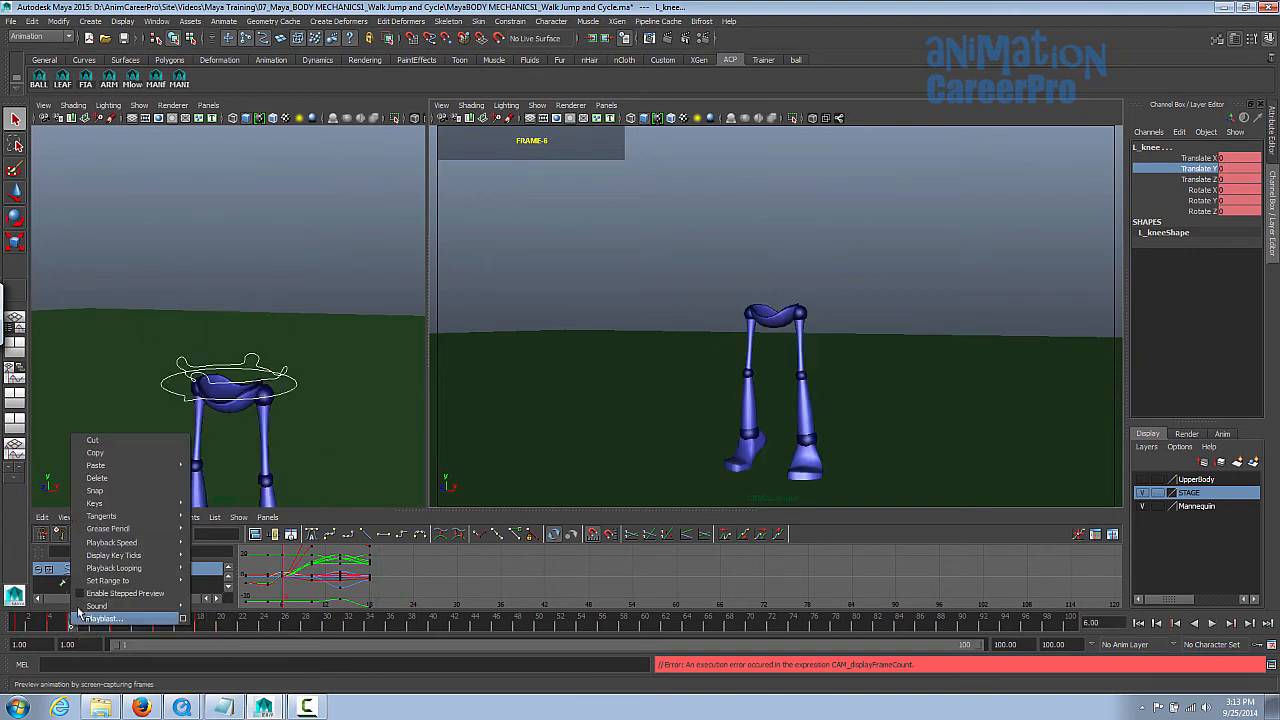
{"action": "left_click", "coordinate": [95, 455]}
{"action": "left_click_drag", "start_coordinate": [201, 627], "coordinate": [212, 630]}
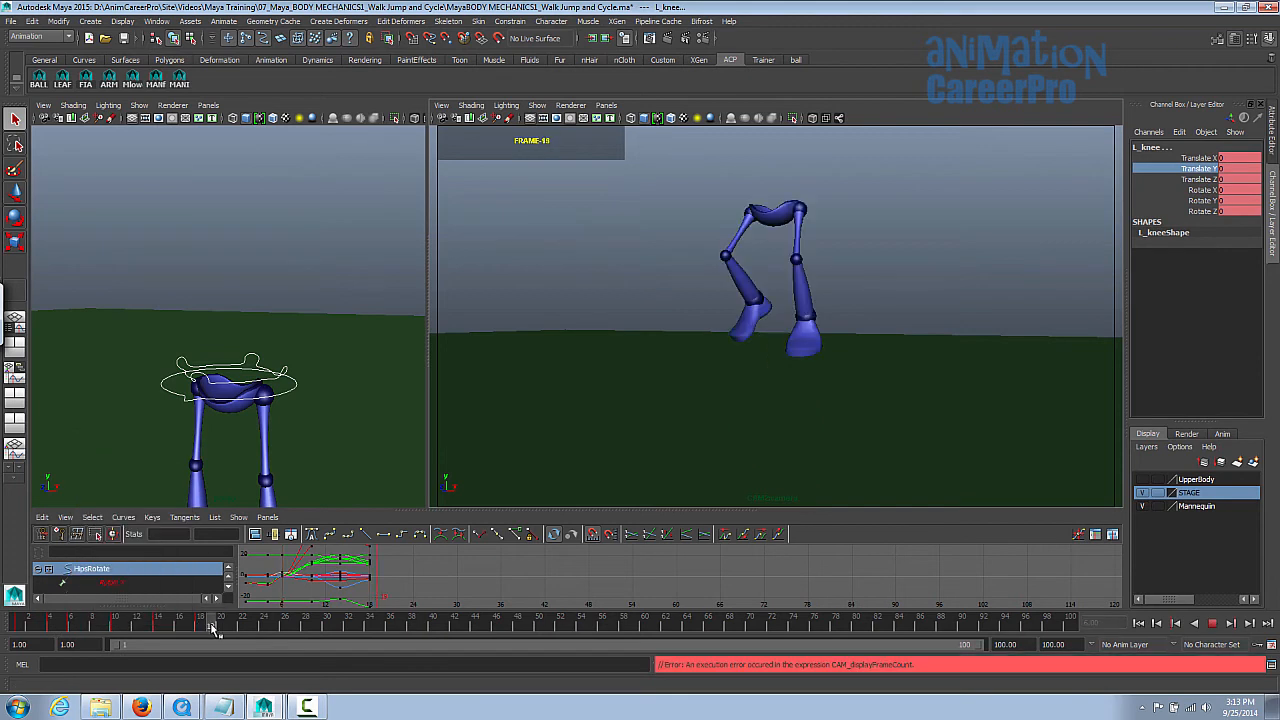
{"action": "right_click", "coordinate": [222, 630]}
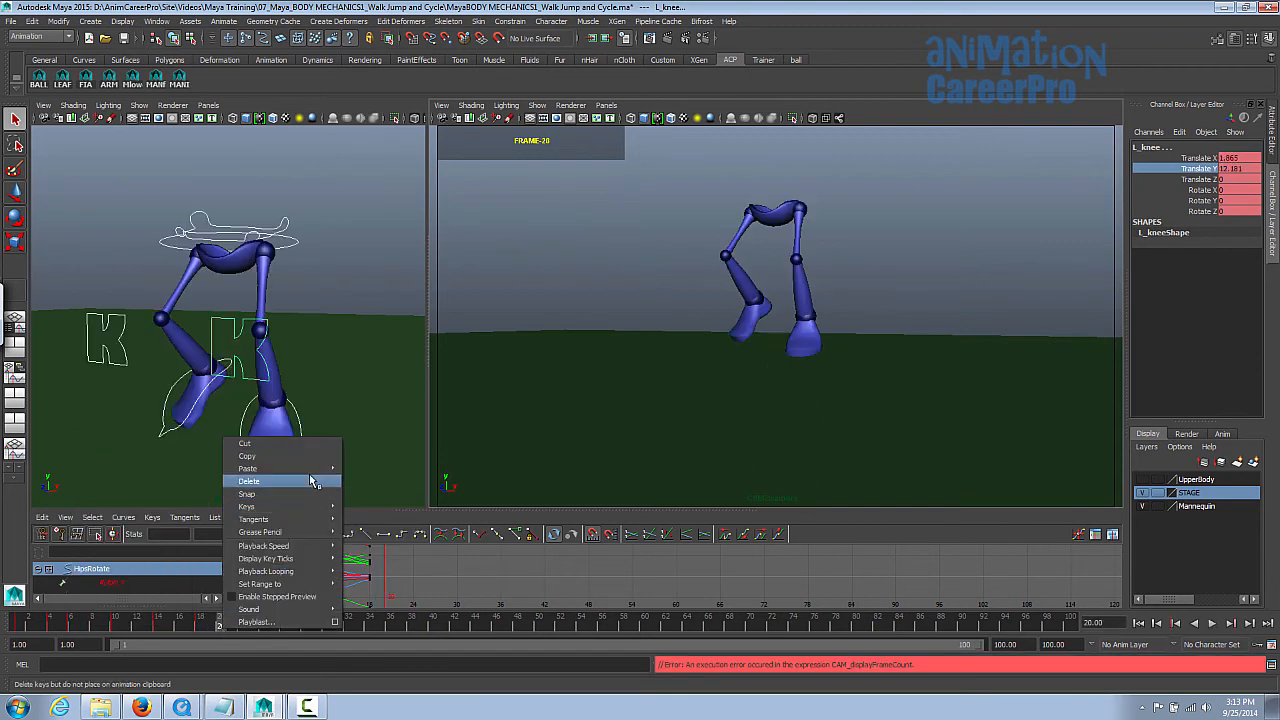
{"action": "mouse_move", "coordinate": [322, 470]}
{"action": "left_click", "coordinate": [367, 476]}
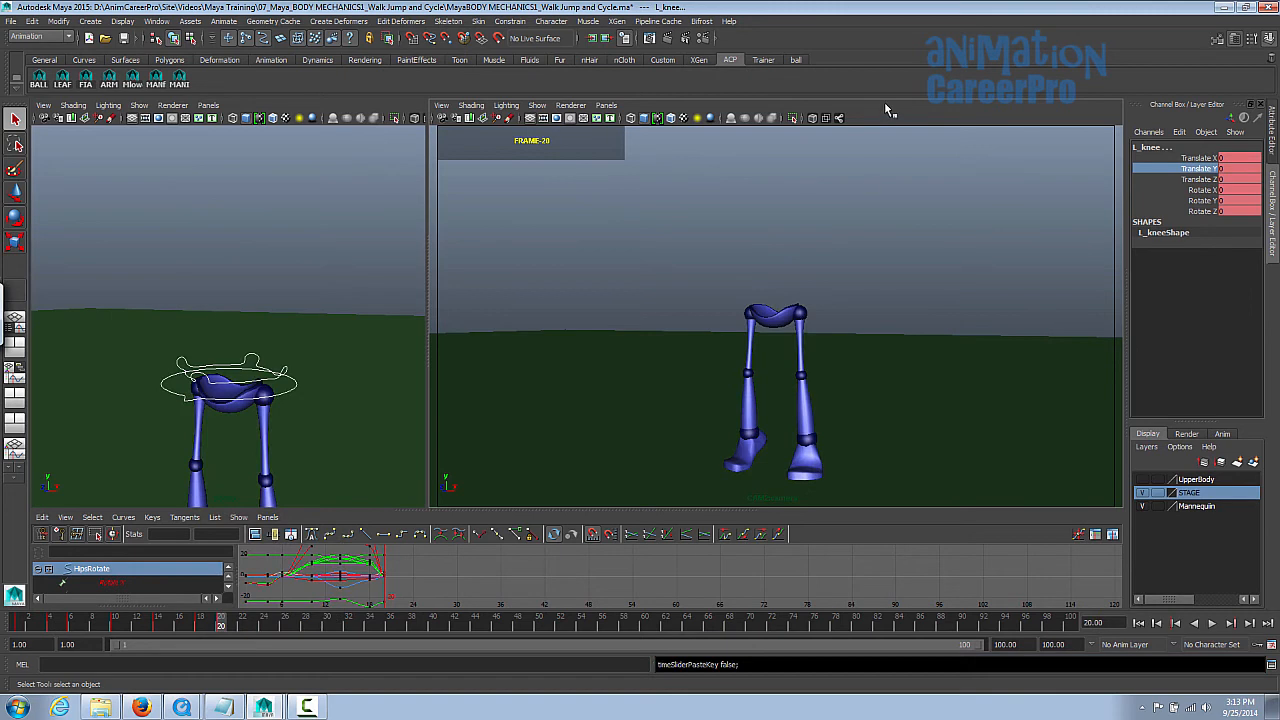
{"action": "mouse_move", "coordinate": [426, 572]}
{"action": "right_mouse_down", "text": "alt+shift"}
{"action": "mouse_move", "coordinate": [427, 586]}
{"action": "mouse_move", "coordinate": [433, 576]}
{"action": "right_mouse_up", "text": "alt+shift"}
{"action": "key", "text": "alt+v"}
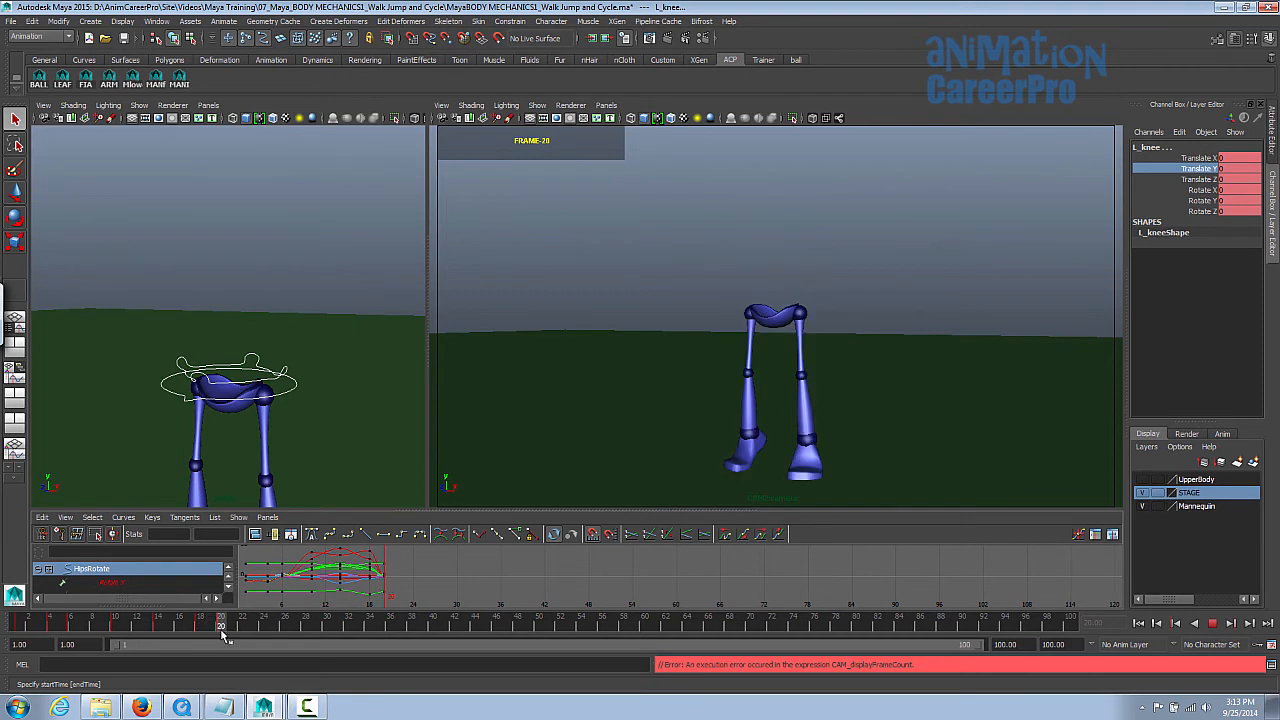
Copy the deep crouch pose from frame 4 and paste it at frame 22 as the landing
{"action": "left_click", "coordinate": [51, 625]}
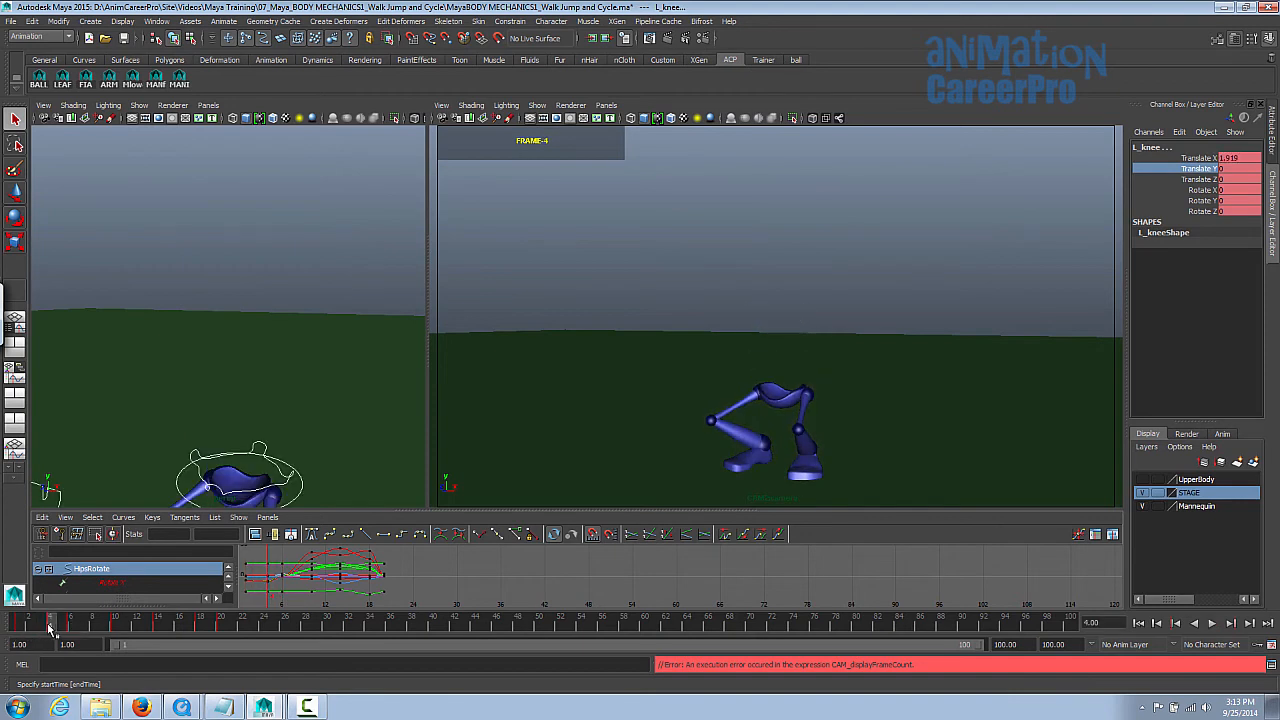
{"action": "right_click", "coordinate": [49, 627]}
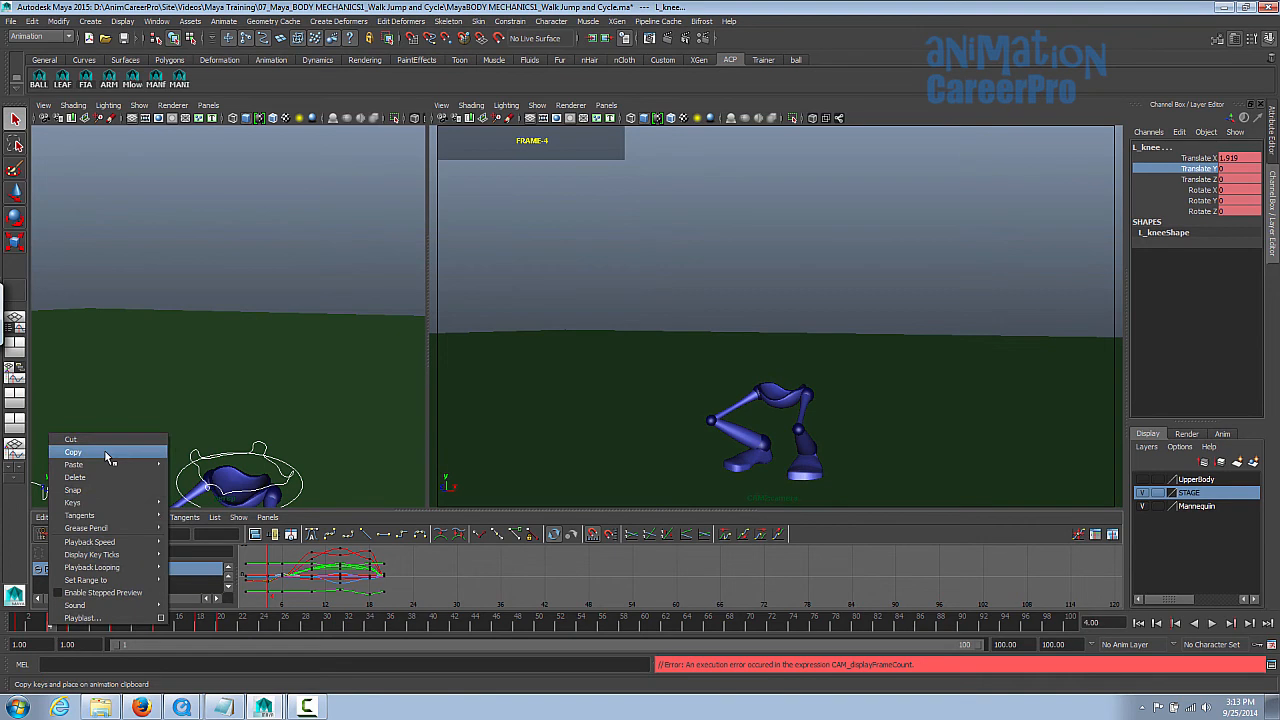
{"action": "left_click", "coordinate": [108, 454]}
{"action": "left_click", "coordinate": [242, 625]}
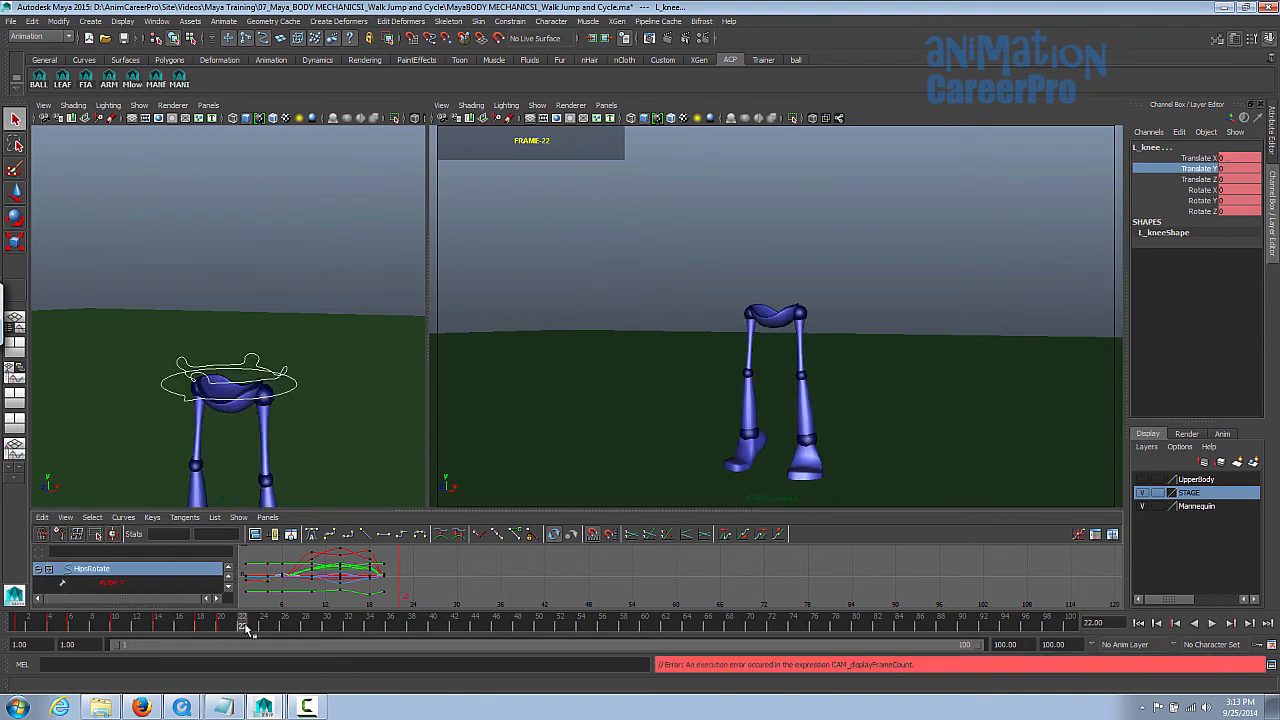
{"action": "right_click", "coordinate": [244, 625]}
{"action": "mouse_move", "coordinate": [329, 464]}
{"action": "left_click", "coordinate": [380, 472]}
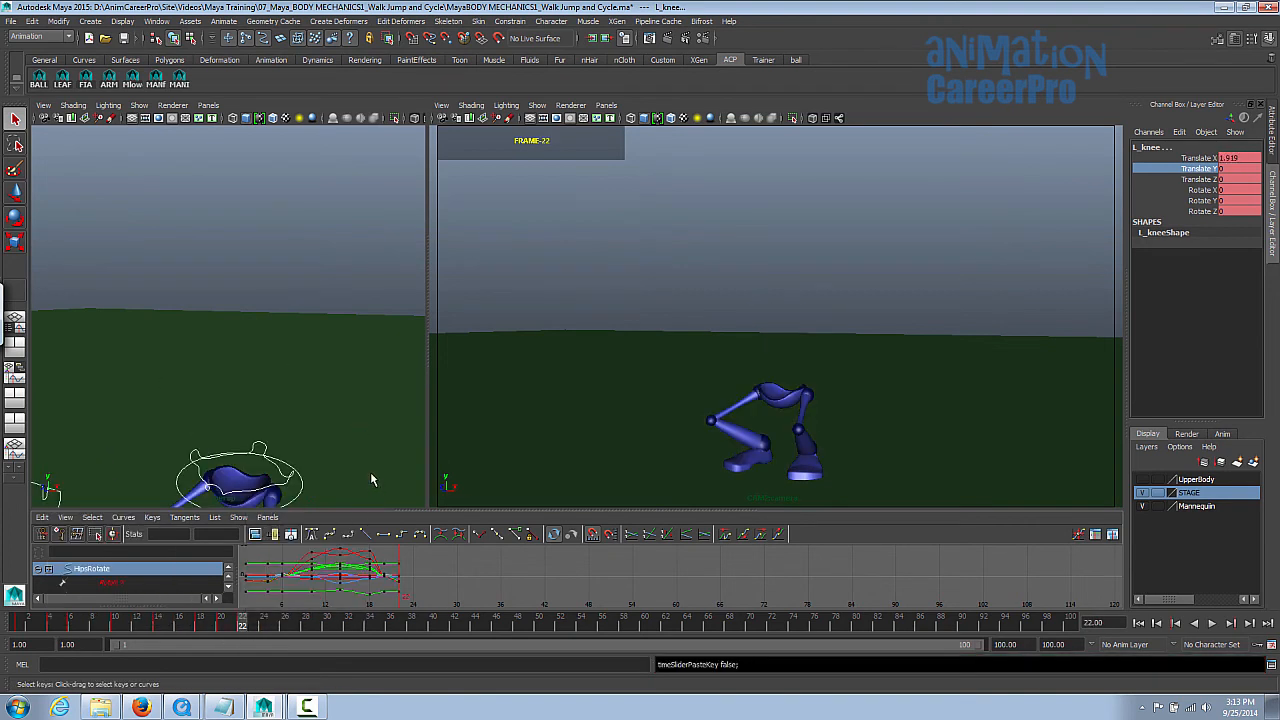
Copy the starting pose from frame 1 and paste it at frame 25 to end the cycle
{"action": "left_click", "coordinate": [22, 622]}
{"action": "right_click", "coordinate": [22, 624]}
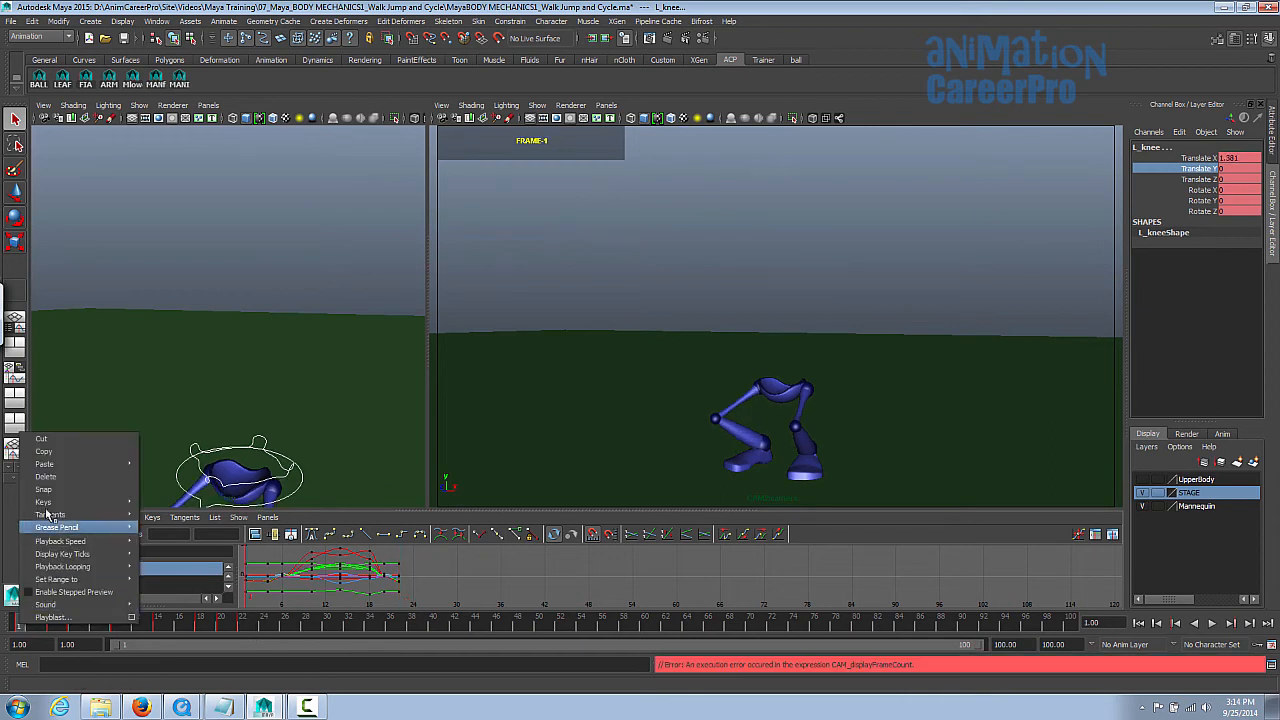
{"action": "left_click", "coordinate": [66, 455]}
{"action": "key", "text": "alt+v"}
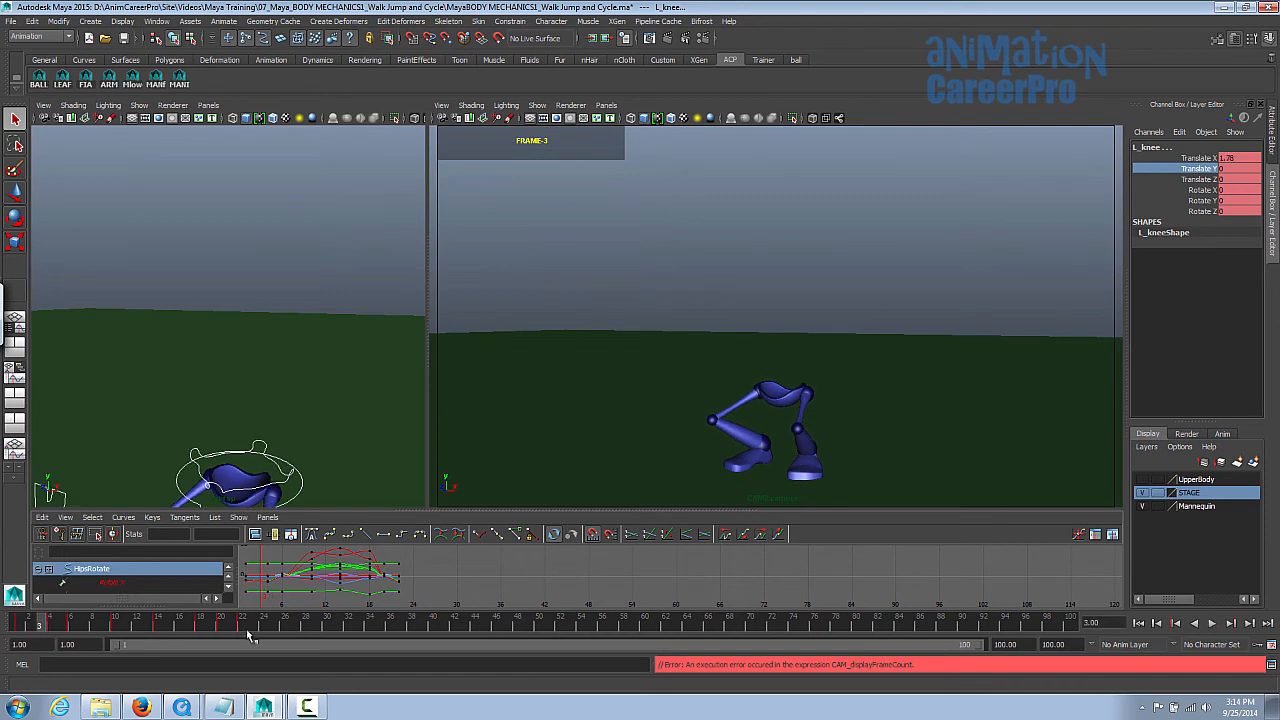
{"action": "right_click", "coordinate": [278, 632]}
{"action": "mouse_move", "coordinate": [385, 467]}
{"action": "left_click", "coordinate": [425, 476]}
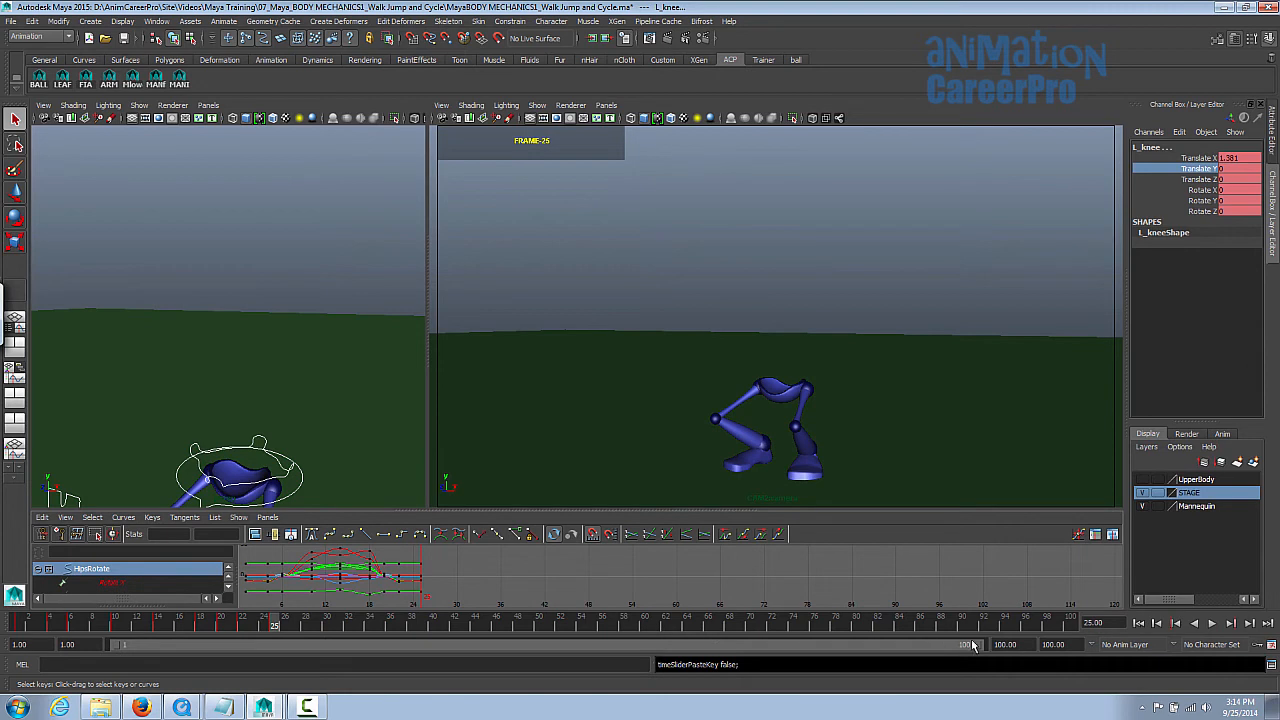
Shorten the playback range to end at frame 61 and set the leg keys from frame 3 to about 23 to Spline tangents
{"action": "left_click_drag", "start_coordinate": [978, 646], "coordinate": [632, 644]}
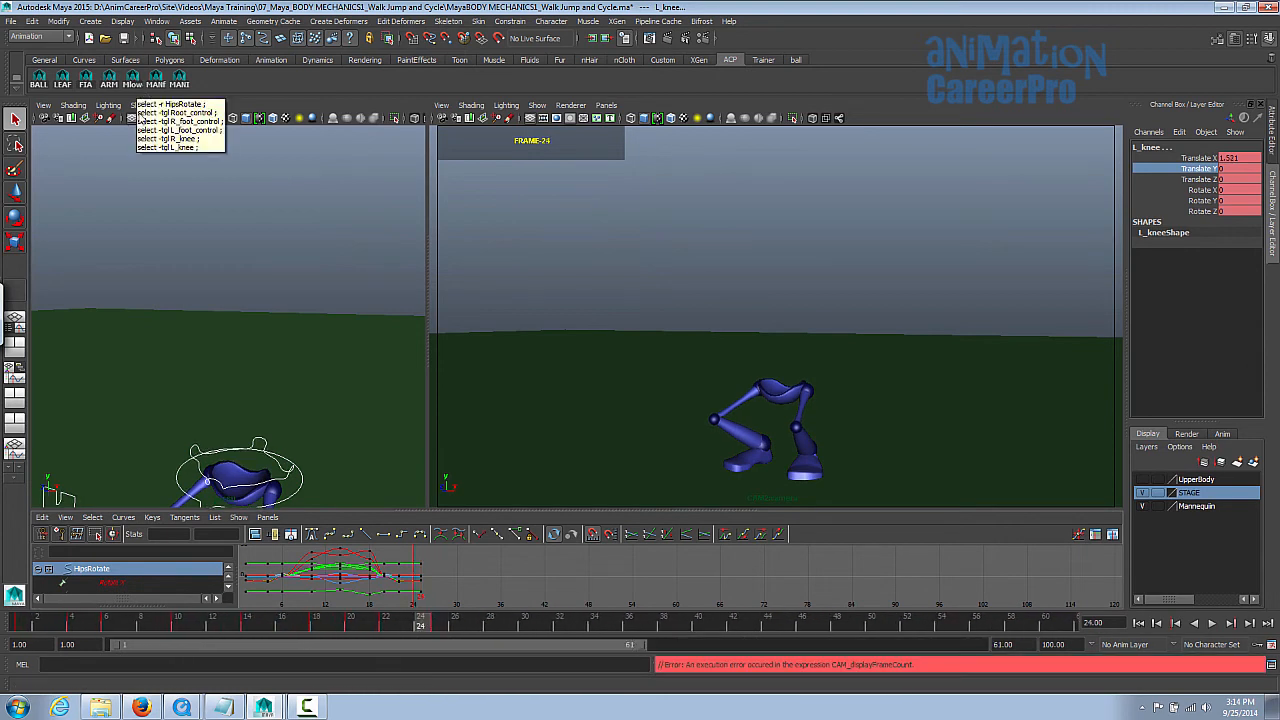
{"action": "middle_click_drag", "start_coordinate": [293, 421], "coordinate": [301, 253], "text": "alt"}
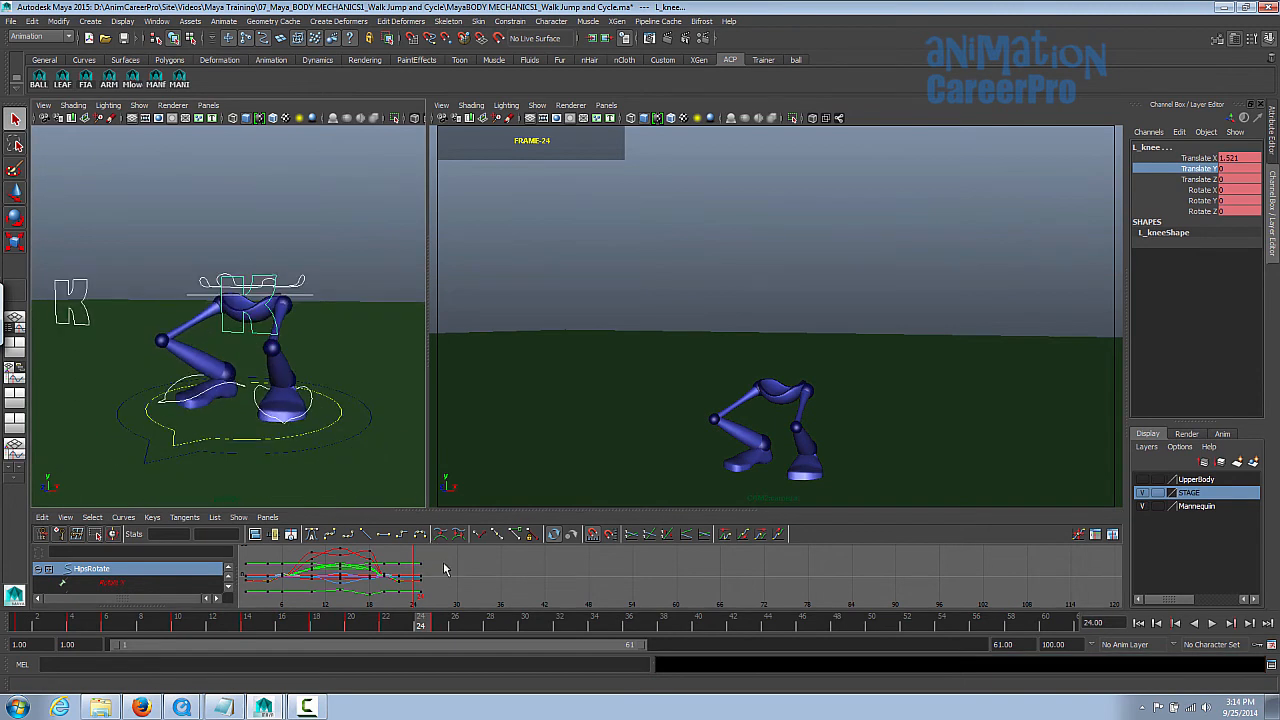
{"action": "left_click_drag", "start_coordinate": [62, 628], "coordinate": [398, 632], "text": "shift"}
{"action": "right_click", "coordinate": [398, 632]}
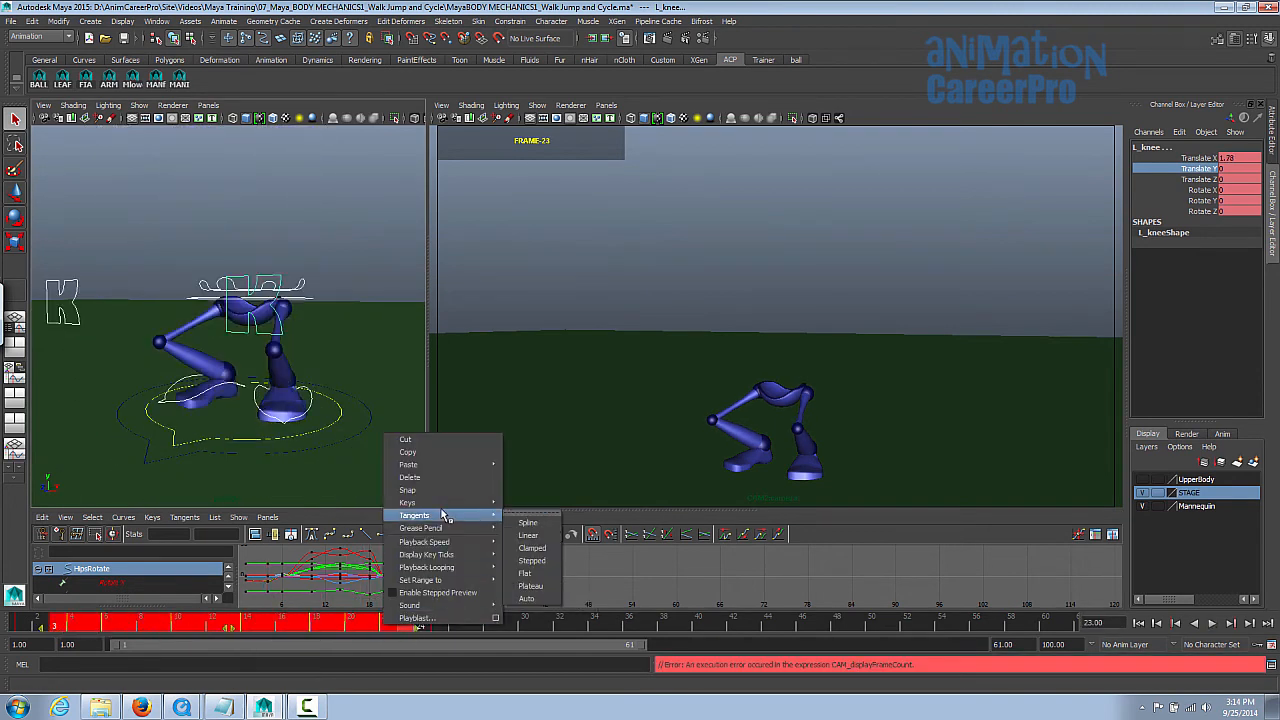
{"action": "mouse_move", "coordinate": [453, 519]}
{"action": "left_click", "coordinate": [527, 522]}
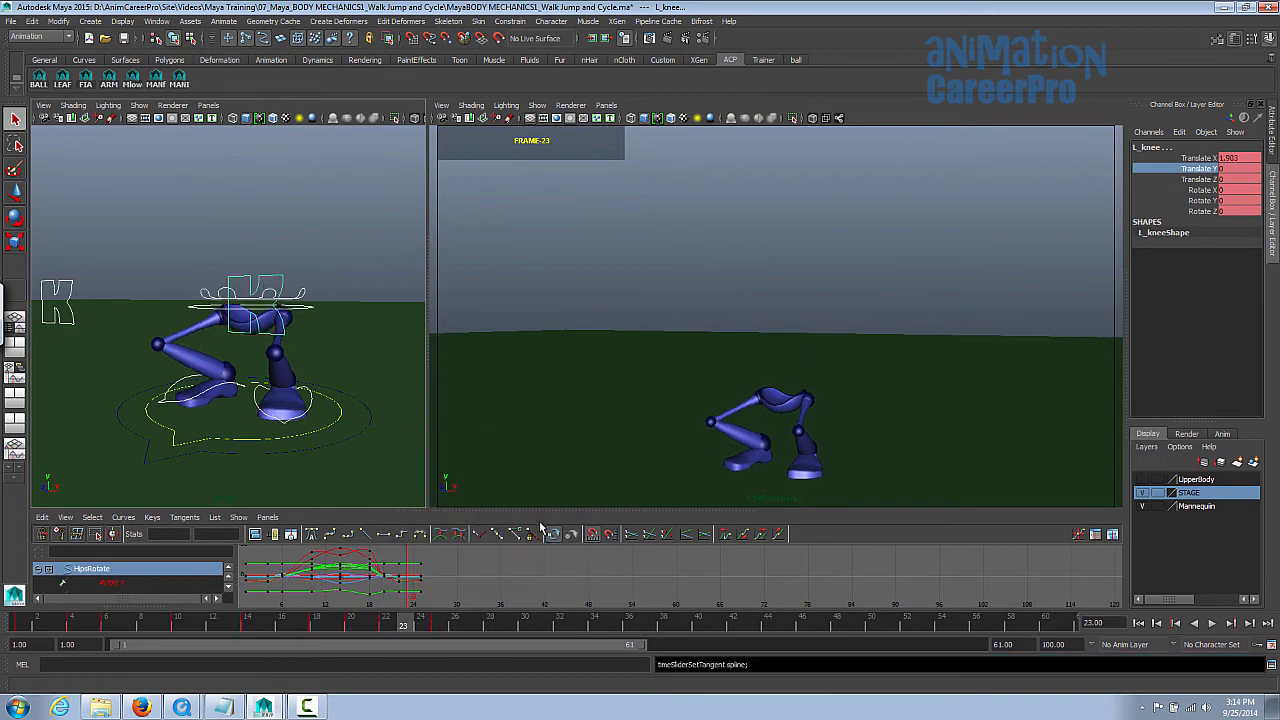
Select both foot controls and scrub the crouch and push-off frames to examine how the feet meet the ground
{"action": "left_click_drag", "start_coordinate": [330, 401], "coordinate": [329, 406], "text": "alt"}
{"action": "middle_click_drag", "start_coordinate": [325, 400], "coordinate": [320, 374], "text": "alt"}
{"action": "right_click_drag", "start_coordinate": [320, 374], "coordinate": [354, 368], "text": "alt"}
{"action": "left_click_drag", "start_coordinate": [354, 368], "coordinate": [356, 377], "text": "alt"}
{"action": "left_click_drag", "start_coordinate": [36, 624], "coordinate": [88, 640]}
{"action": "left_click", "coordinate": [312, 405]}
{"action": "left_click", "coordinate": [223, 376], "text": "shift"}
{"action": "left_click_drag", "start_coordinate": [114, 638], "coordinate": [177, 638]}
{"action": "right_click_drag", "start_coordinate": [253, 412], "coordinate": [249, 386], "text": "alt"}
{"action": "left_click_drag", "start_coordinate": [178, 622], "coordinate": [54, 634]}
Examine the L_foot_control Translate X and Translate Y curves between frames 4 and 6 for dips below the ground
{"action": "middle_click_drag", "start_coordinate": [205, 449], "coordinate": [208, 394], "text": "alt"}
{"action": "right_click_drag", "start_coordinate": [208, 394], "coordinate": [385, 391], "text": "alt"}
{"action": "middle_click_drag", "start_coordinate": [360, 465], "coordinate": [352, 436], "text": "alt"}
{"action": "right_click_drag", "start_coordinate": [740, 520], "coordinate": [774, 520], "text": "alt"}
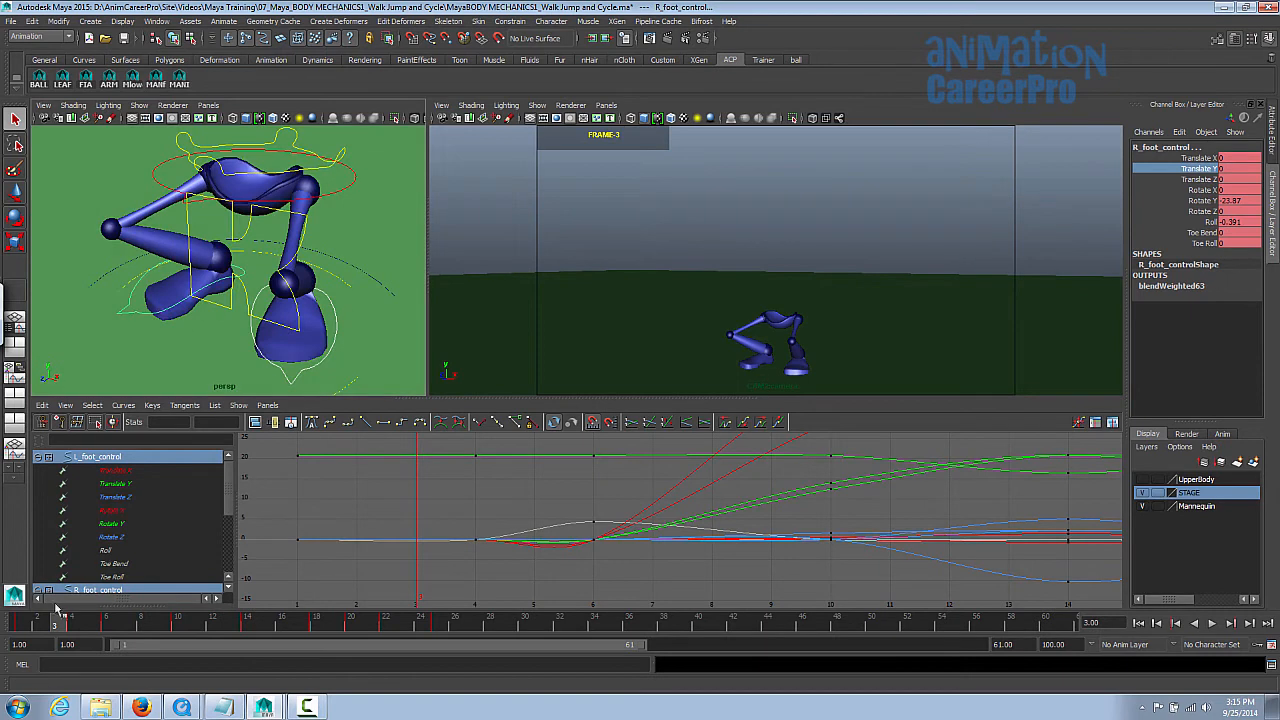
{"action": "left_click_drag", "start_coordinate": [61, 627], "coordinate": [88, 627]}
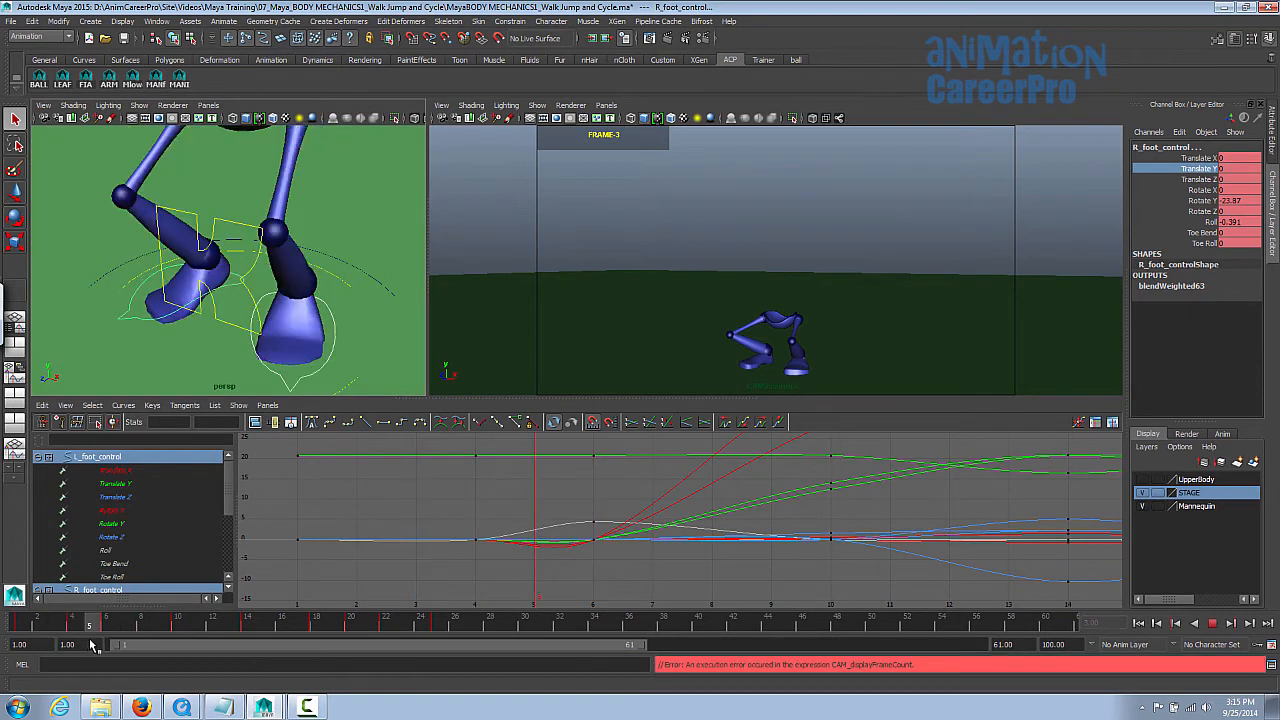
{"action": "key", "text": "a"}
{"action": "left_click_drag", "start_coordinate": [294, 378], "coordinate": [283, 313], "text": "alt"}
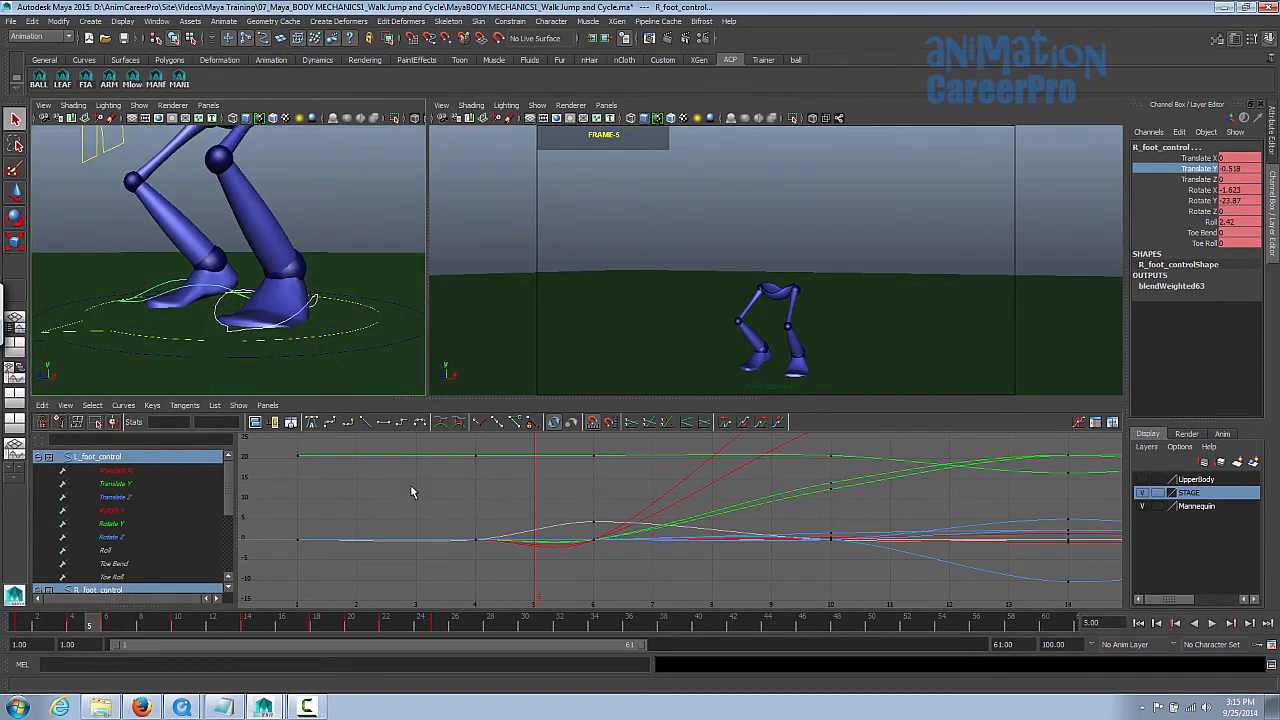
{"action": "left_click", "coordinate": [164, 475]}
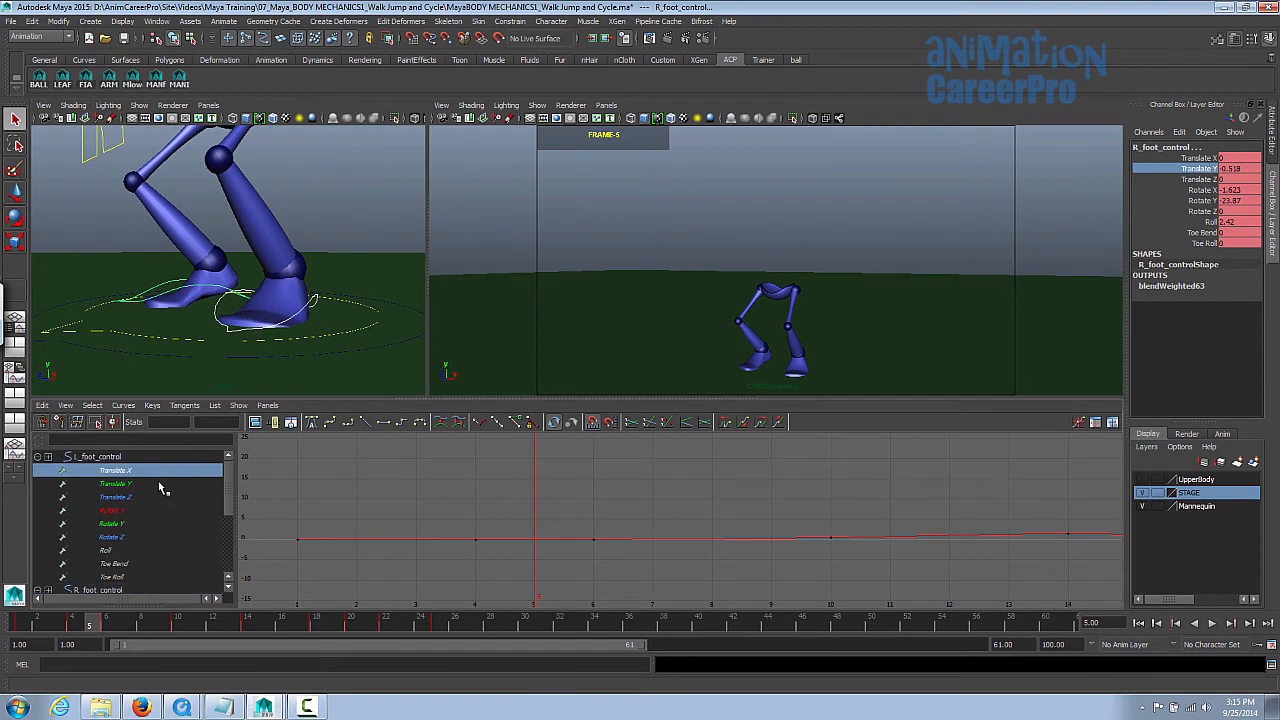
{"action": "left_click", "coordinate": [161, 485]}
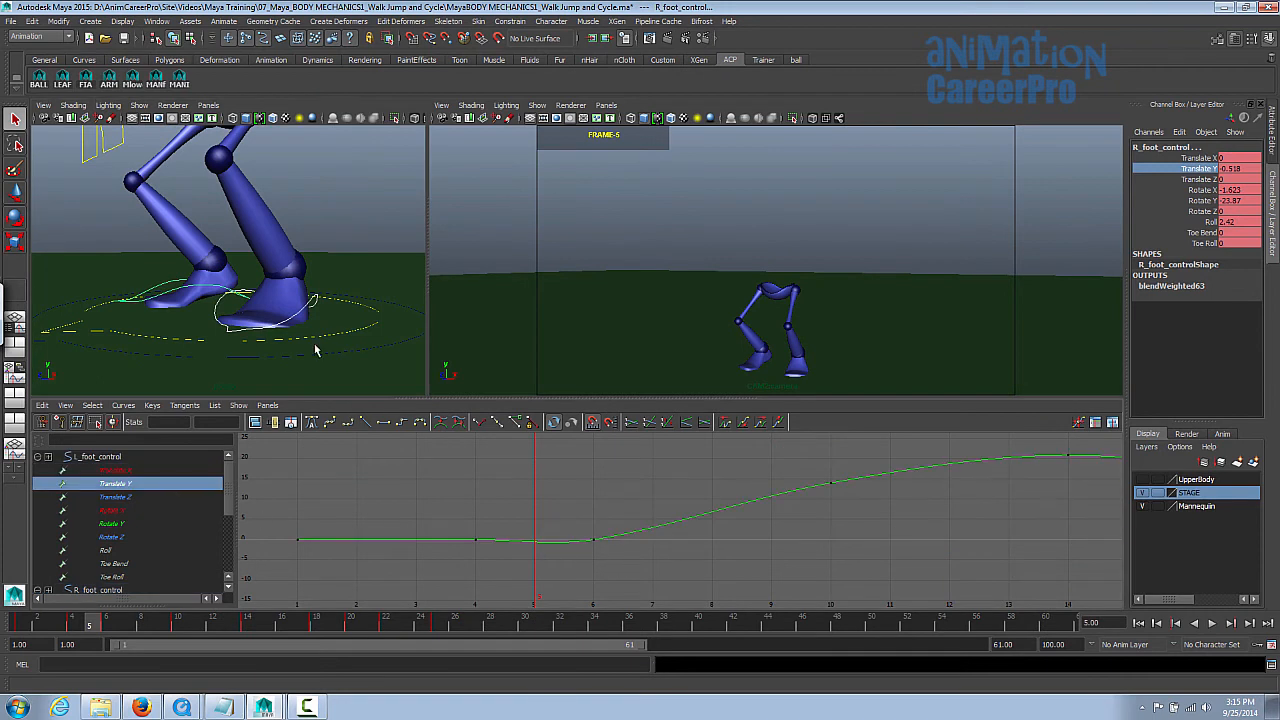
{"action": "right_click_drag", "start_coordinate": [628, 574], "coordinate": [672, 452], "text": "alt"}
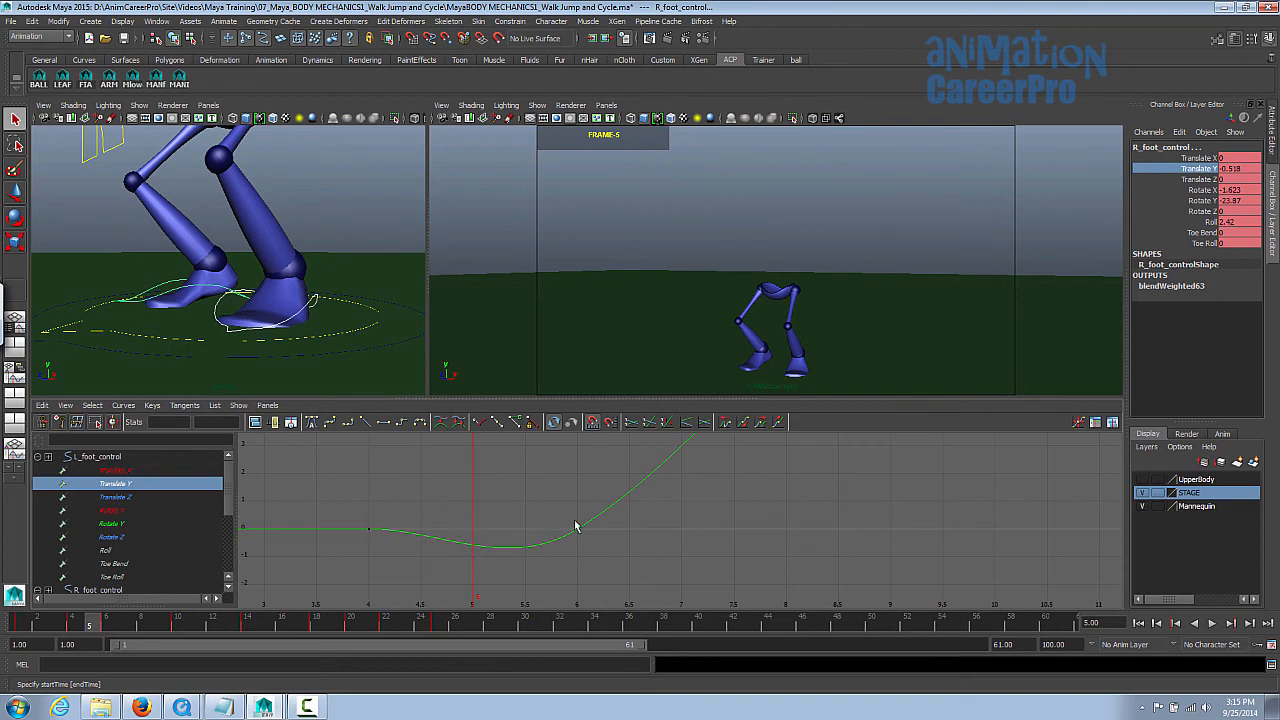
{"action": "left_click_drag", "start_coordinate": [100, 625], "coordinate": [78, 636]}
{"action": "left_click", "coordinate": [90, 640]}
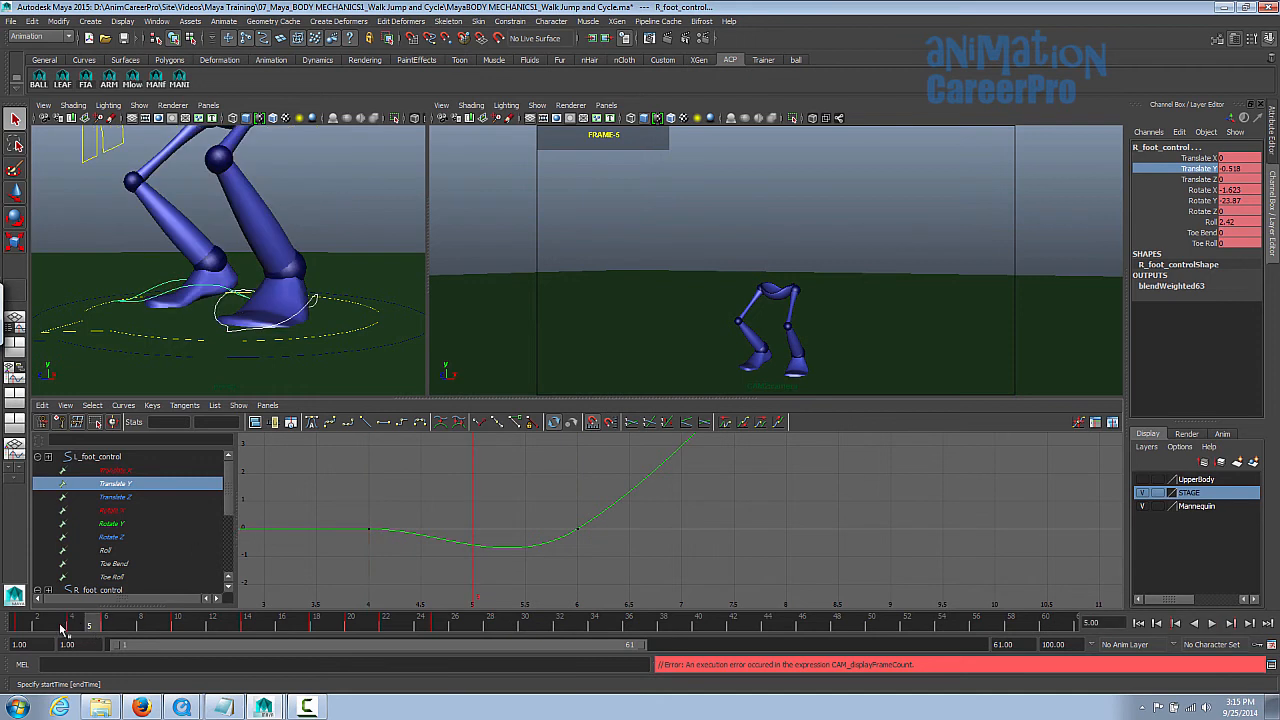
Set Flat tangents on both foot controls' keys from frame 1 through frame 6
{"action": "left_click", "coordinate": [133, 305]}
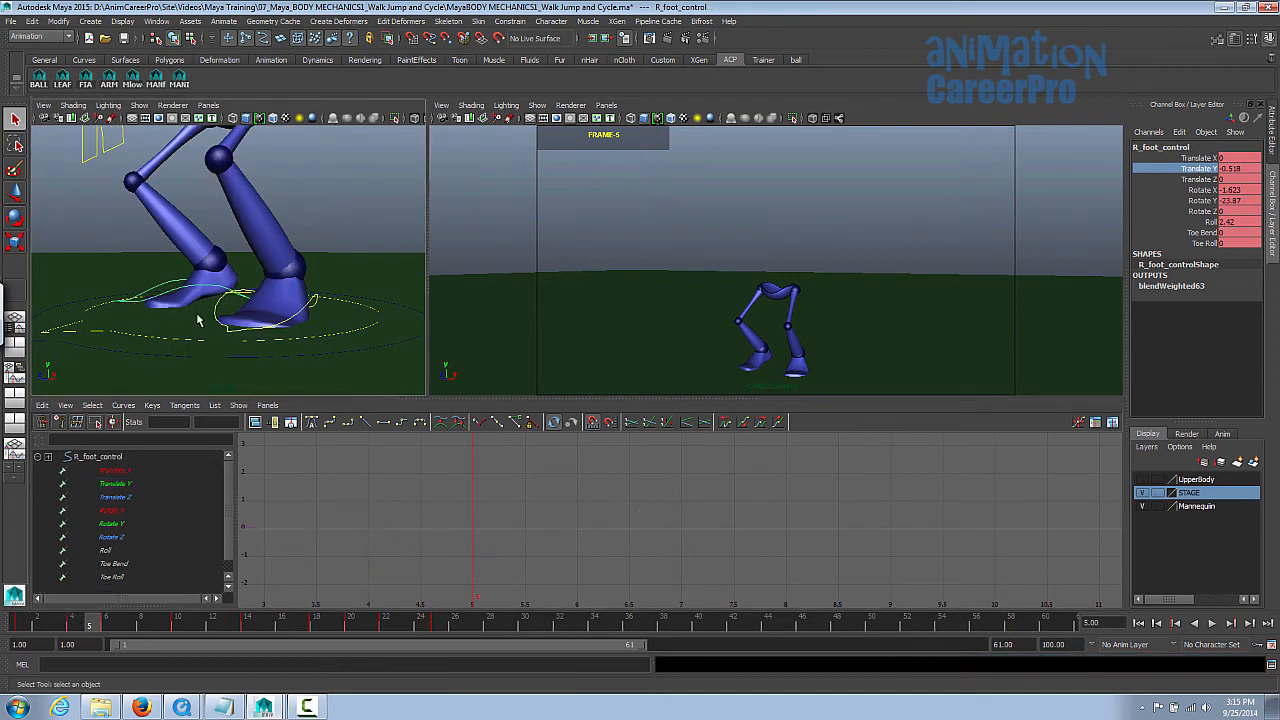
{"action": "left_click", "coordinate": [220, 320], "text": "shift"}
{"action": "left_click_drag", "start_coordinate": [20, 625], "coordinate": [119, 627], "text": "shift"}
{"action": "right_click", "coordinate": [121, 627]}
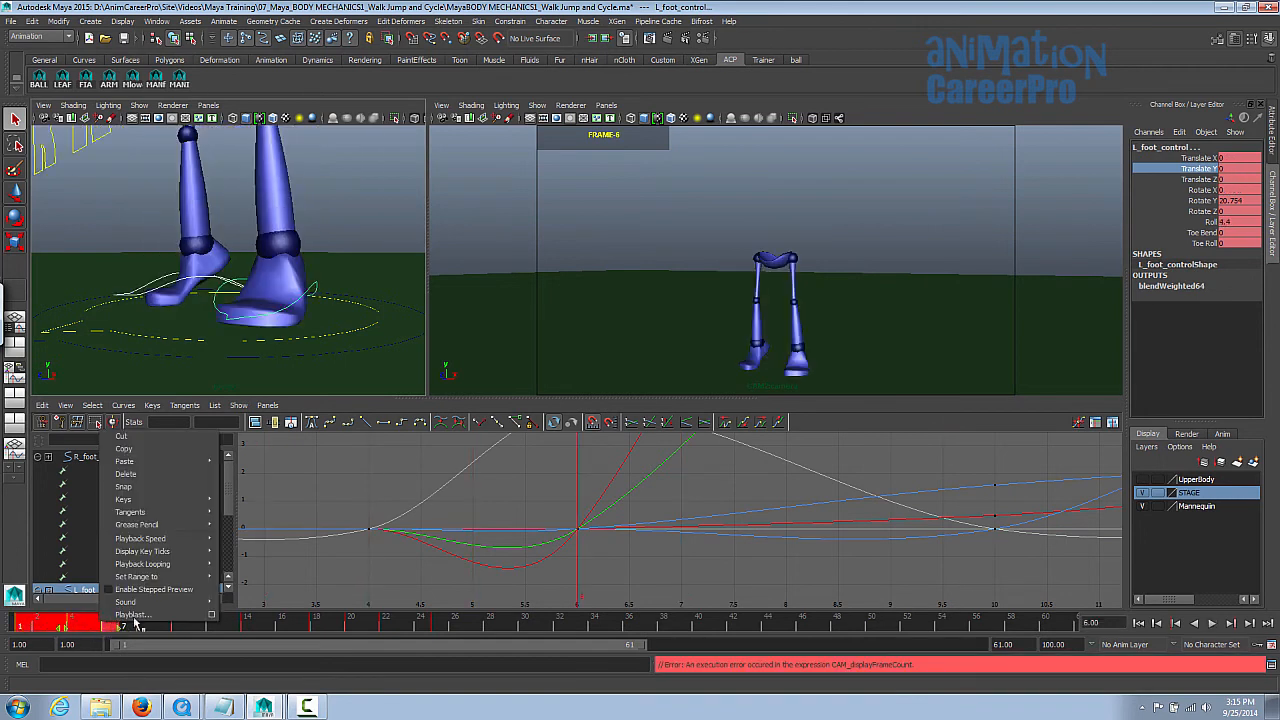
{"action": "mouse_move", "coordinate": [200, 512]}
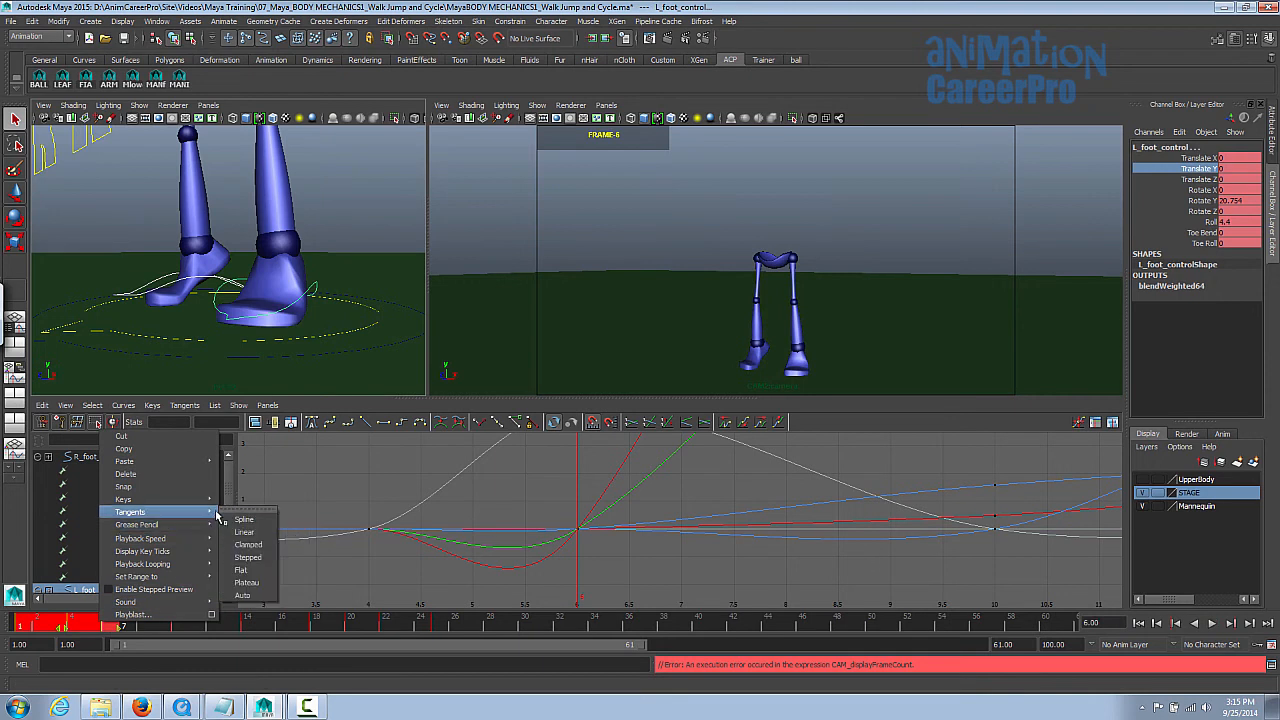
{"action": "left_click", "coordinate": [257, 571]}
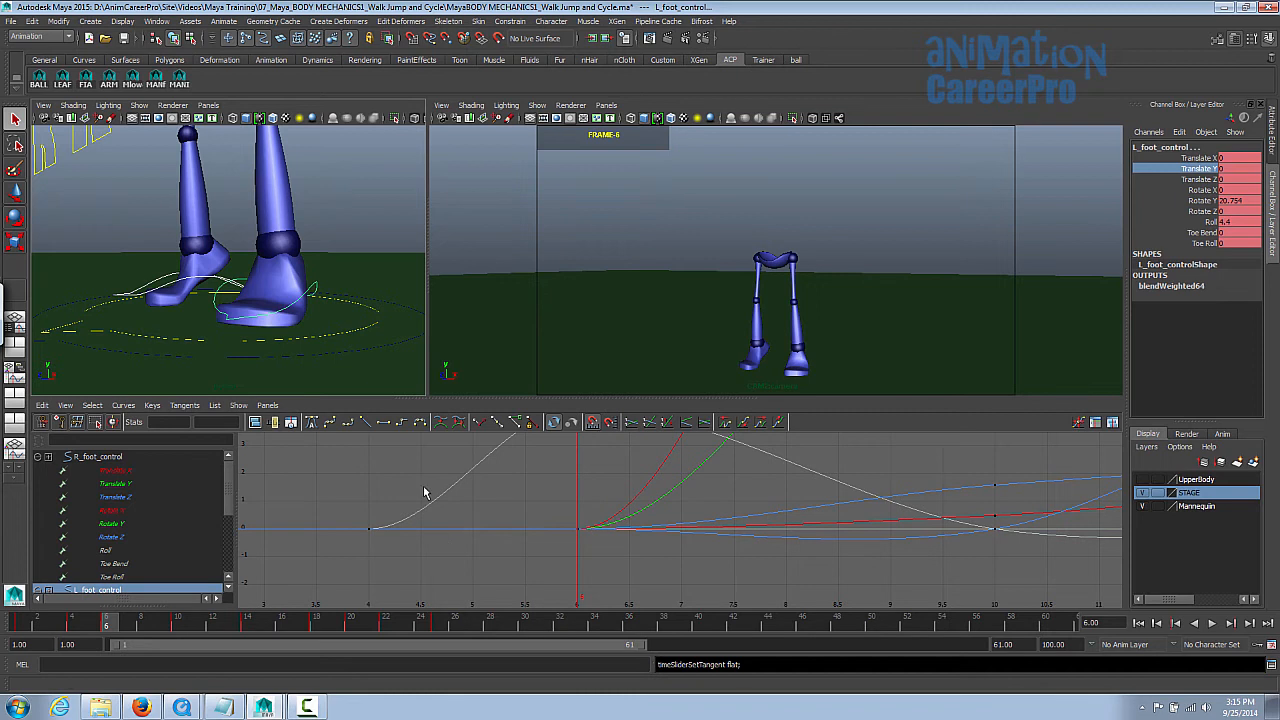
Play the jump, then set Flat tangents on both foot controls' keys from frame 20 through frame 26
{"action": "key", "text": "alt+v"}
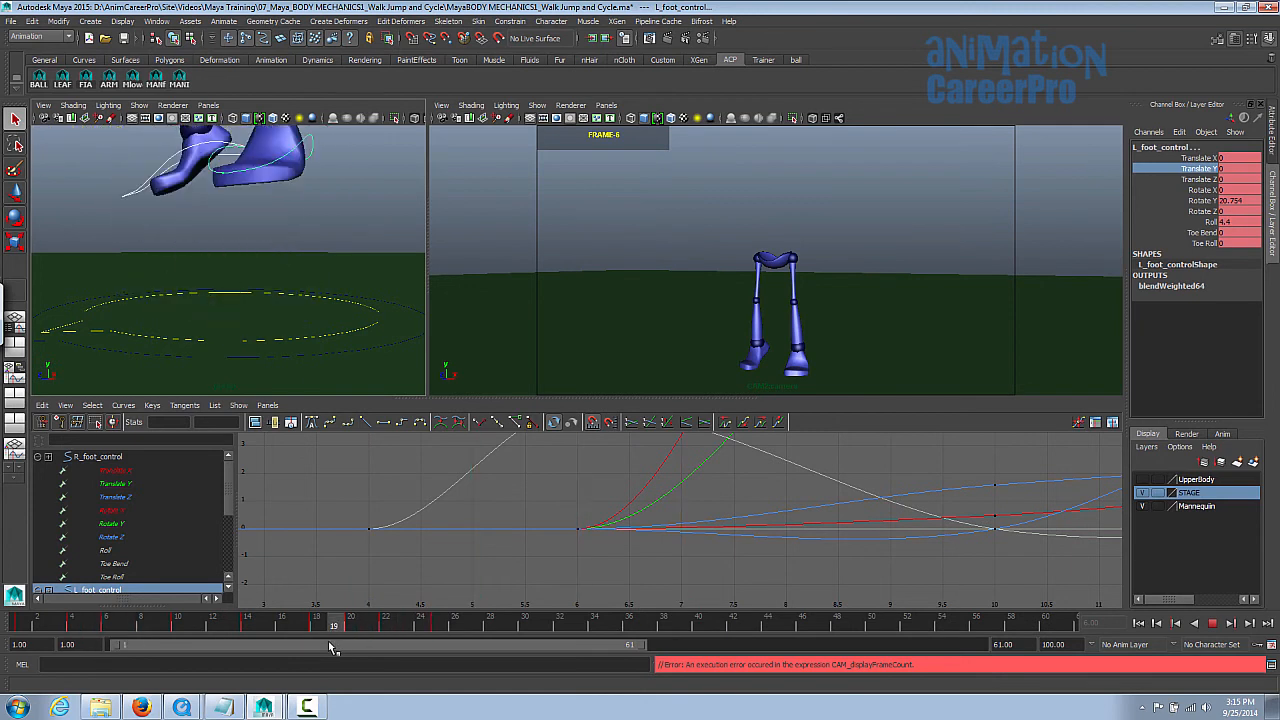
{"action": "left_click_drag", "start_coordinate": [366, 644], "coordinate": [430, 625]}
{"action": "right_click", "coordinate": [430, 625]}
{"action": "mouse_move", "coordinate": [479, 498]}
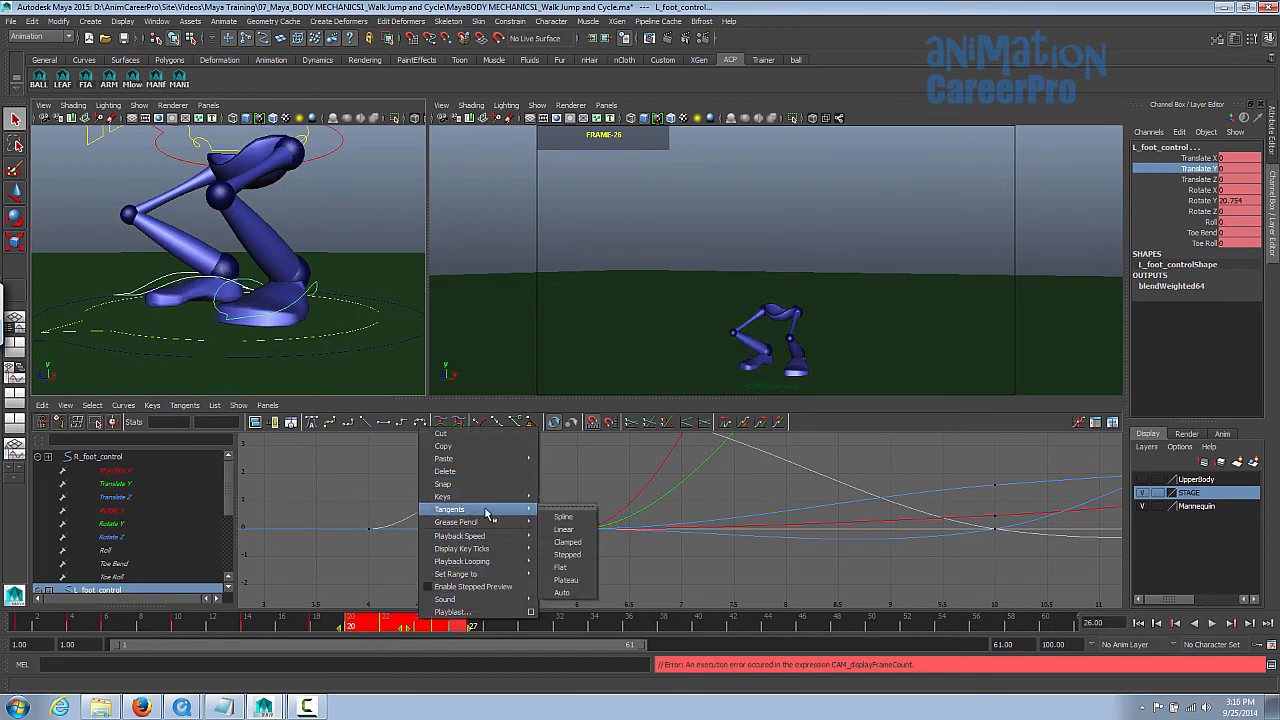
{"action": "left_click", "coordinate": [571, 568]}
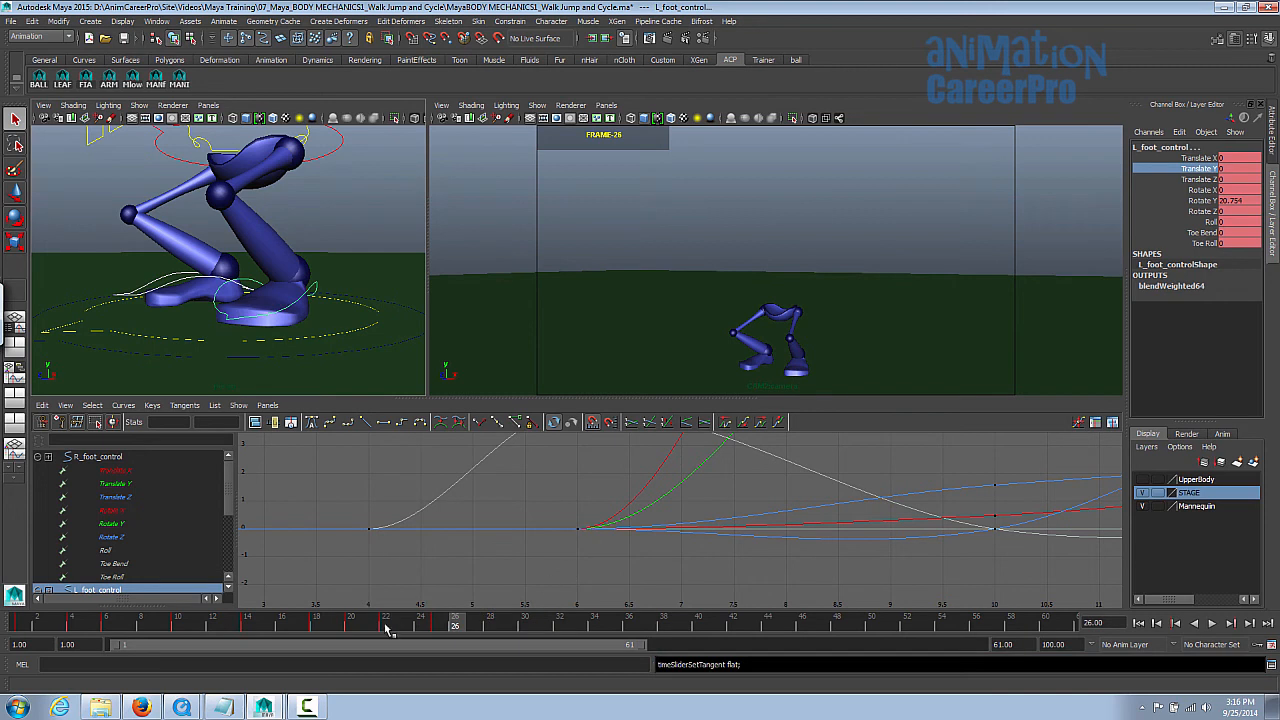
Scrub the landing frames, maximize the camera view and compare the first and last frames of the cycle
{"action": "left_click", "coordinate": [314, 630]}
{"action": "left_click_drag", "start_coordinate": [314, 634], "coordinate": [436, 621]}
{"action": "key", "text": "space"}
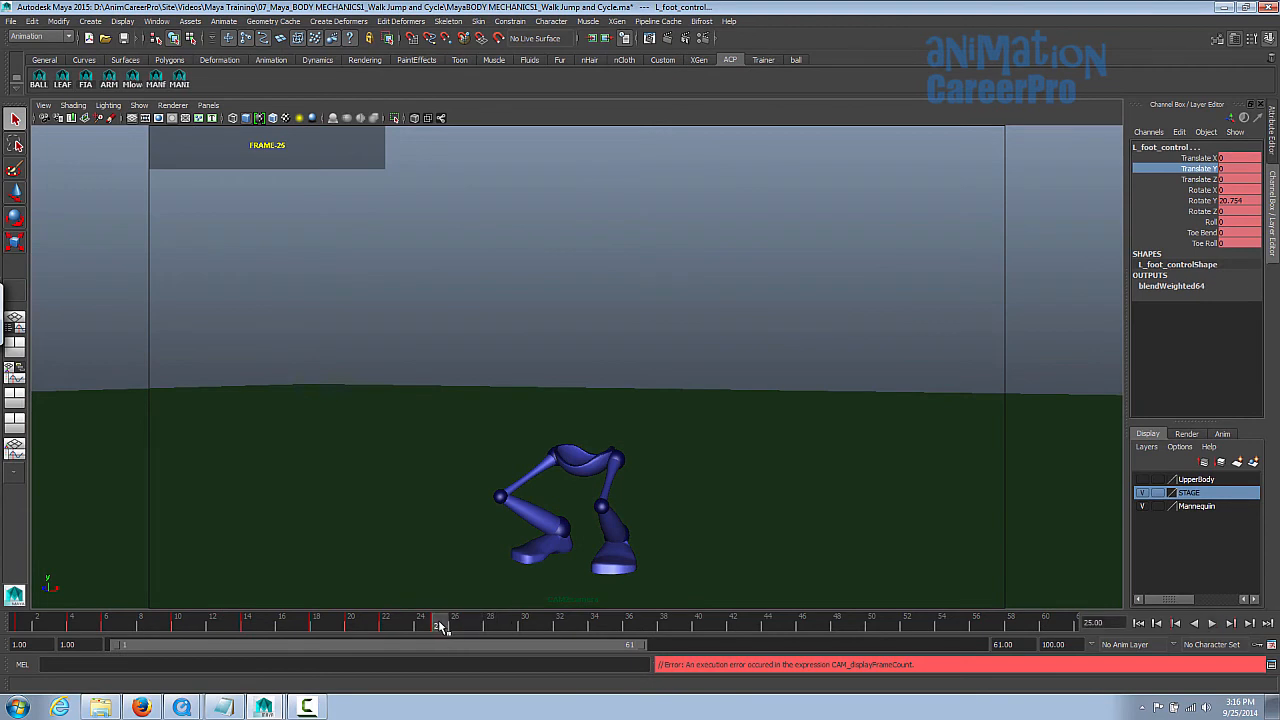
{"action": "left_click", "coordinate": [20, 625]}
{"action": "left_click", "coordinate": [446, 626]}
{"action": "left_click", "coordinate": [424, 625]}
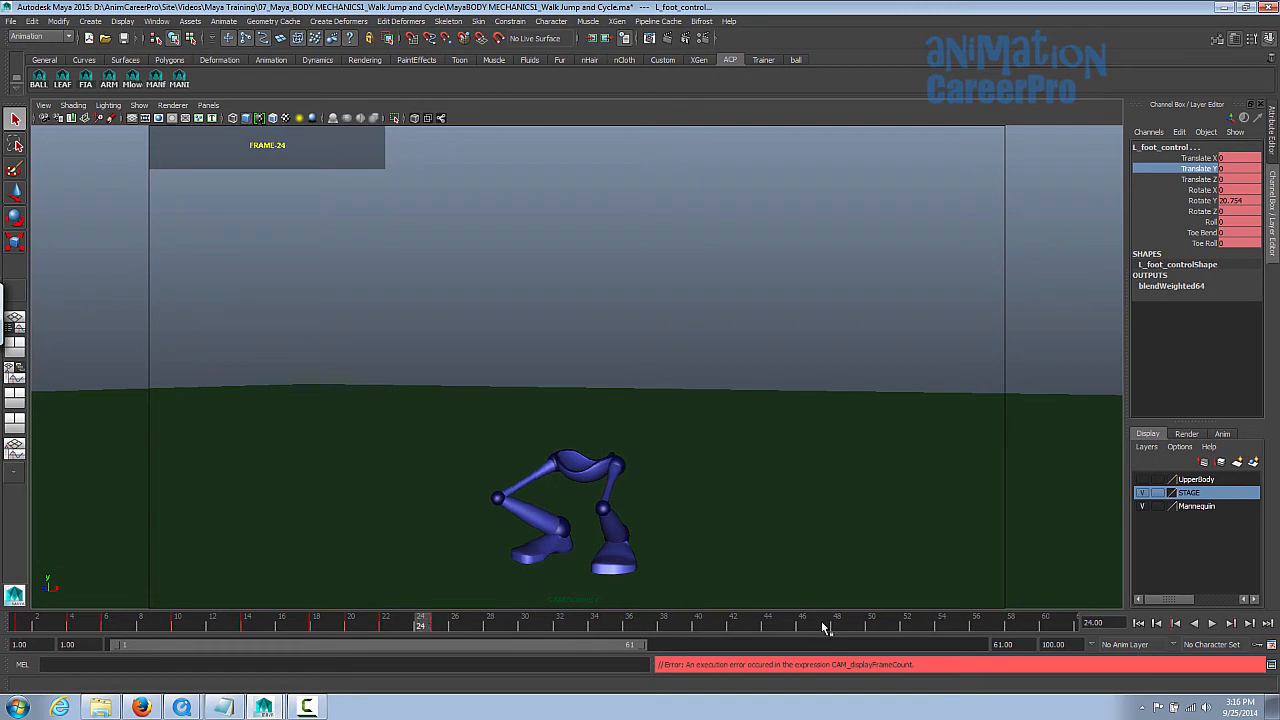
Set the playback end frame to 24 and play the looping jump cycle
{"action": "left_click_drag", "start_coordinate": [990, 654], "coordinate": [989, 650]}
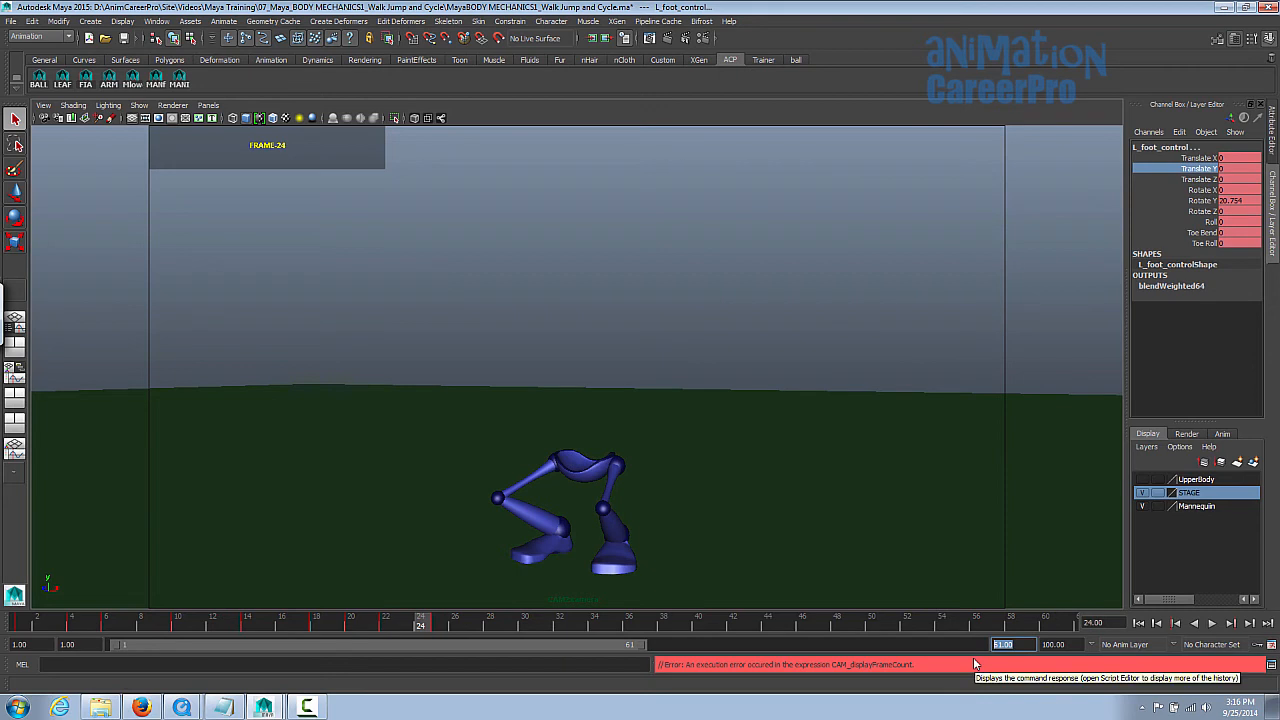
{"action": "type", "text": "24"}
{"action": "key", "text": "Return"}
{"action": "left_click", "coordinate": [1213, 623]}
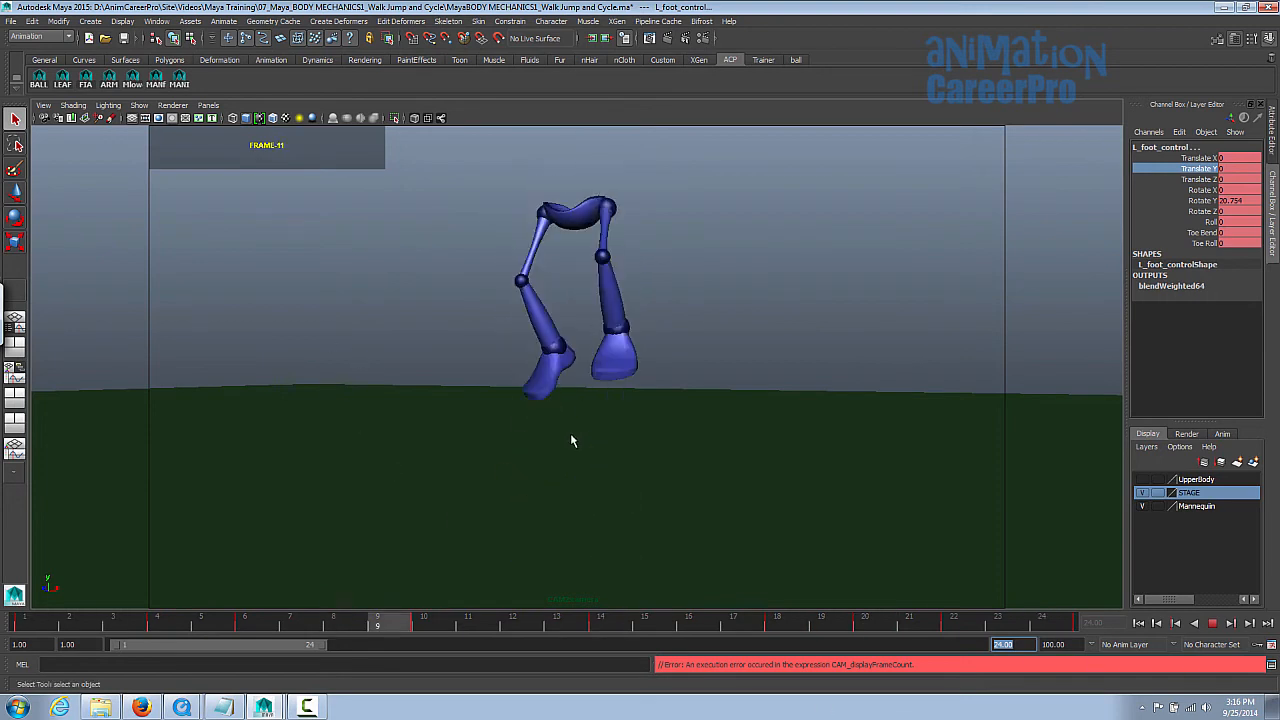
{"action": "left_click", "coordinate": [1212, 626]}
Extend the playback range to frame 38, replay the jump and scrub from the start to frame 24
{"action": "left_click_drag", "start_coordinate": [324, 645], "coordinate": [443, 666]}
{"action": "key", "text": "alt+v"}
{"action": "left_click_drag", "start_coordinate": [108, 640], "coordinate": [670, 633]}
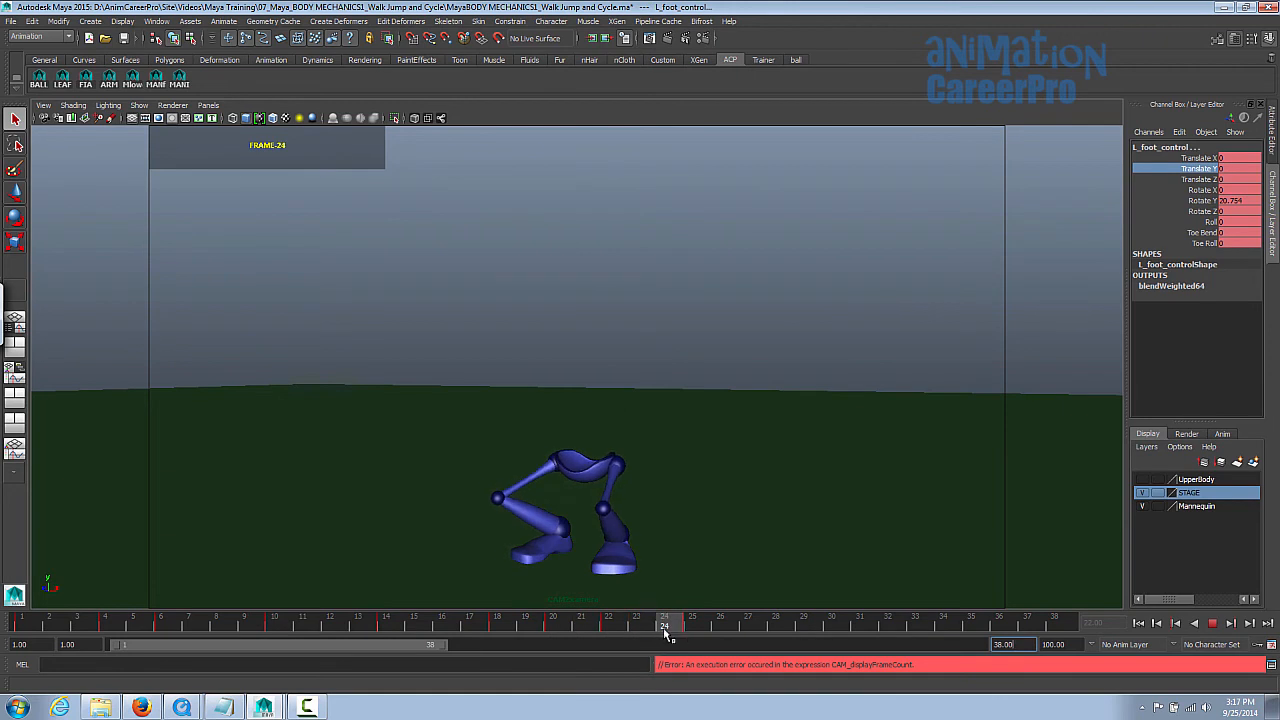
Play the jump and scrub through the takeoff and airborne frames to judge the timing
{"action": "key", "text": "alt+v"}
{"action": "mouse_move", "coordinate": [80, 628]}
{"action": "left_mouse_down"}
{"action": "mouse_move", "coordinate": [38, 636]}
{"action": "mouse_move", "coordinate": [220, 628]}
{"action": "left_mouse_up"}
{"action": "key", "text": "alt+v"}
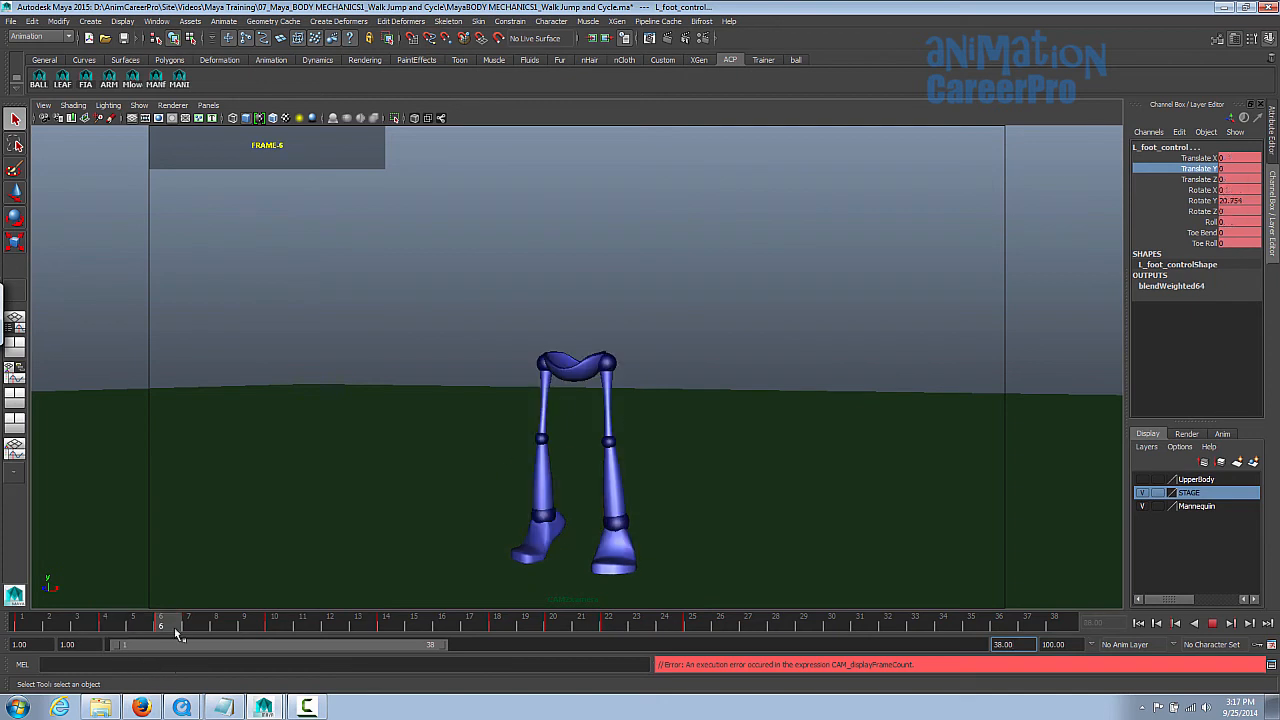
{"action": "left_click", "coordinate": [170, 626]}
{"action": "mouse_move", "coordinate": [193, 627]}
{"action": "left_mouse_down"}
{"action": "mouse_move", "coordinate": [271, 620]}
{"action": "mouse_move", "coordinate": [171, 637]}
{"action": "mouse_move", "coordinate": [230, 632]}
{"action": "left_mouse_up"}
{"action": "mouse_move", "coordinate": [510, 631]}
{"action": "left_mouse_down"}
{"action": "mouse_move", "coordinate": [500, 624]}
{"action": "mouse_move", "coordinate": [560, 624]}
{"action": "mouse_move", "coordinate": [515, 643]}
{"action": "mouse_move", "coordinate": [550, 617]}
{"action": "left_mouse_up"}
{"action": "left_click", "coordinate": [277, 624]}
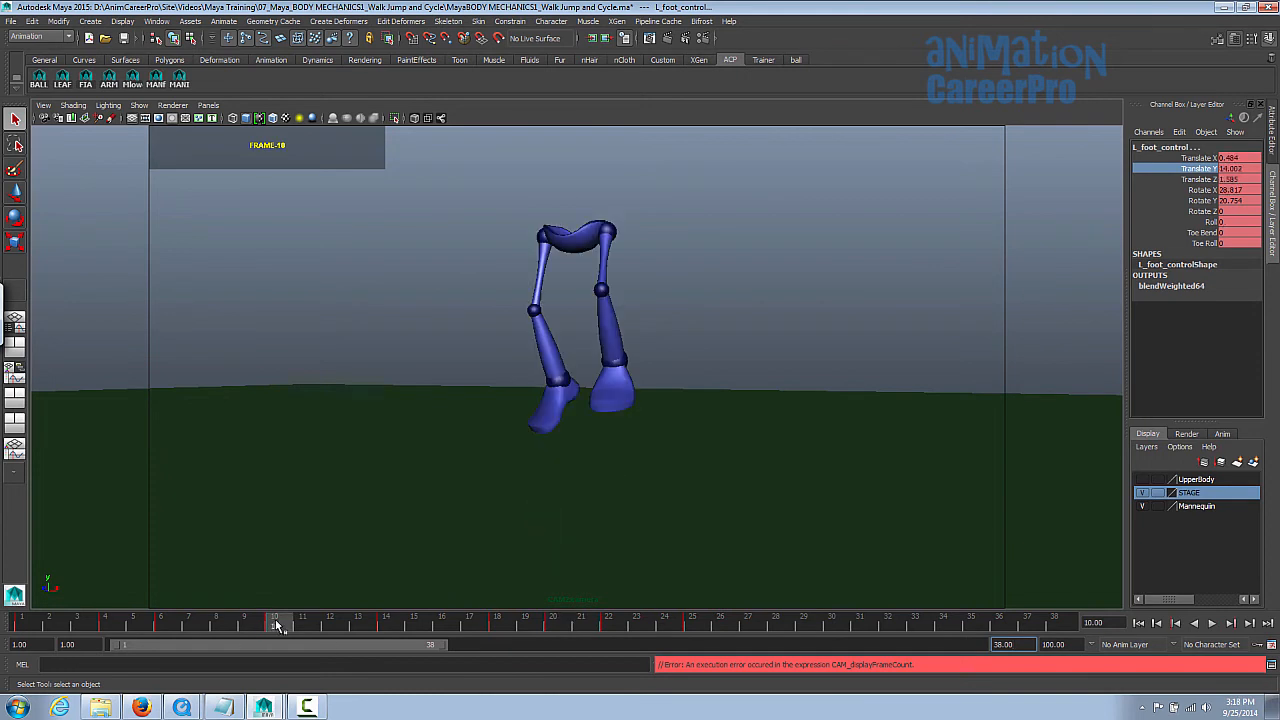
Select all lower-body controls and shift their keys from frame 10 through frame 25 one frame earlier
{"action": "left_click_drag", "start_coordinate": [277, 627], "coordinate": [715, 624], "text": "shift"}
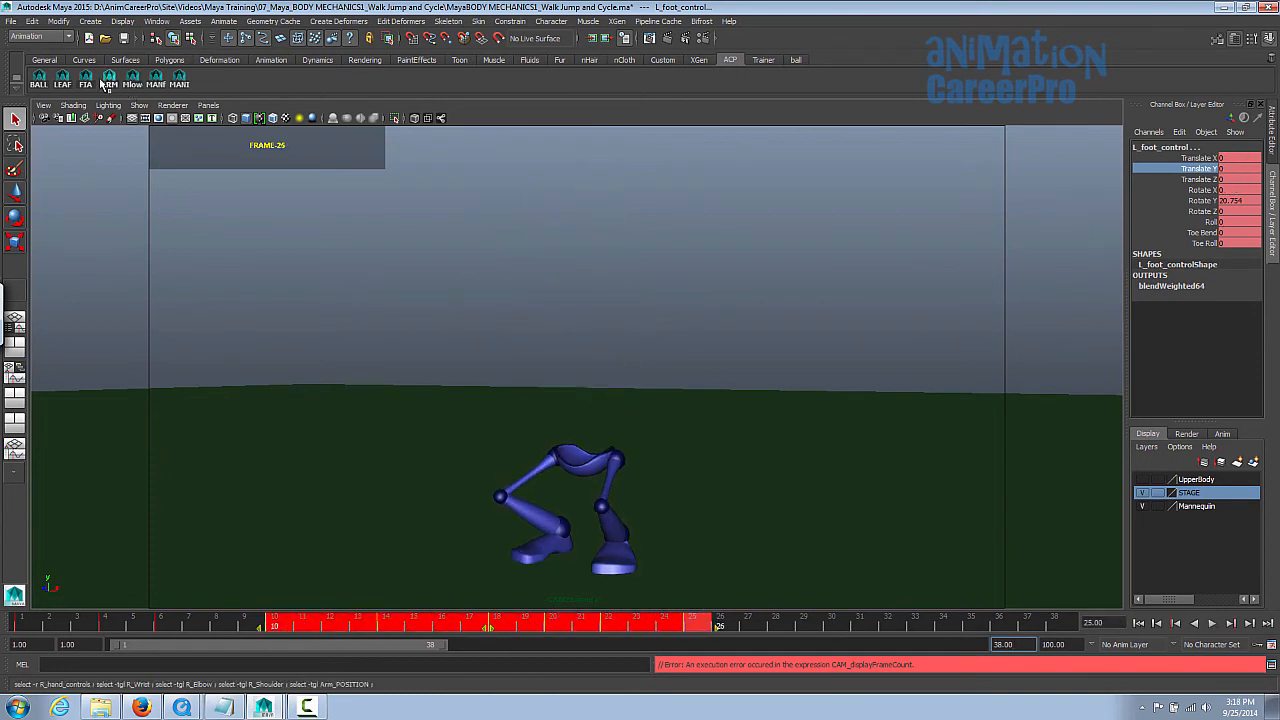
{"action": "left_click", "coordinate": [132, 84]}
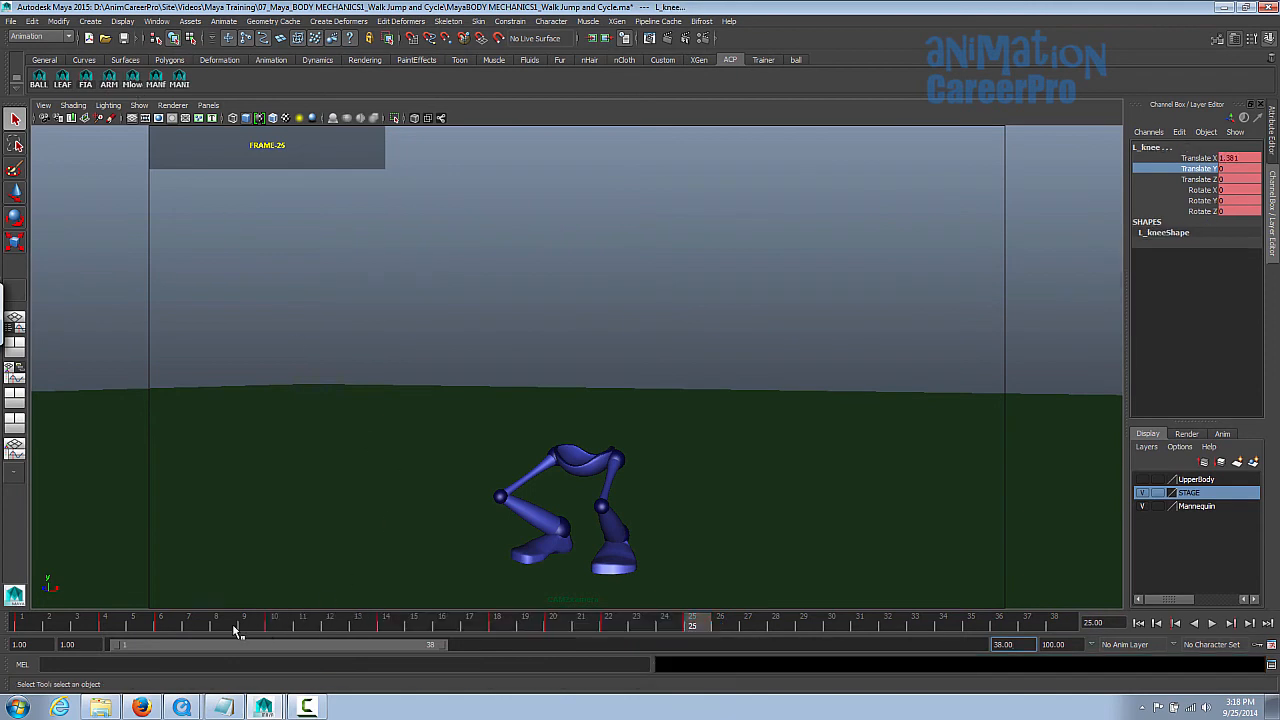
{"action": "left_click_drag", "start_coordinate": [277, 627], "coordinate": [716, 624], "text": "shift"}
{"action": "left_click_drag", "start_coordinate": [491, 627], "coordinate": [477, 639]}
{"action": "mouse_move", "coordinate": [220, 623]}
{"action": "left_mouse_down"}
{"action": "mouse_move", "coordinate": [168, 642]}
{"action": "mouse_move", "coordinate": [241, 637]}
{"action": "left_mouse_up"}
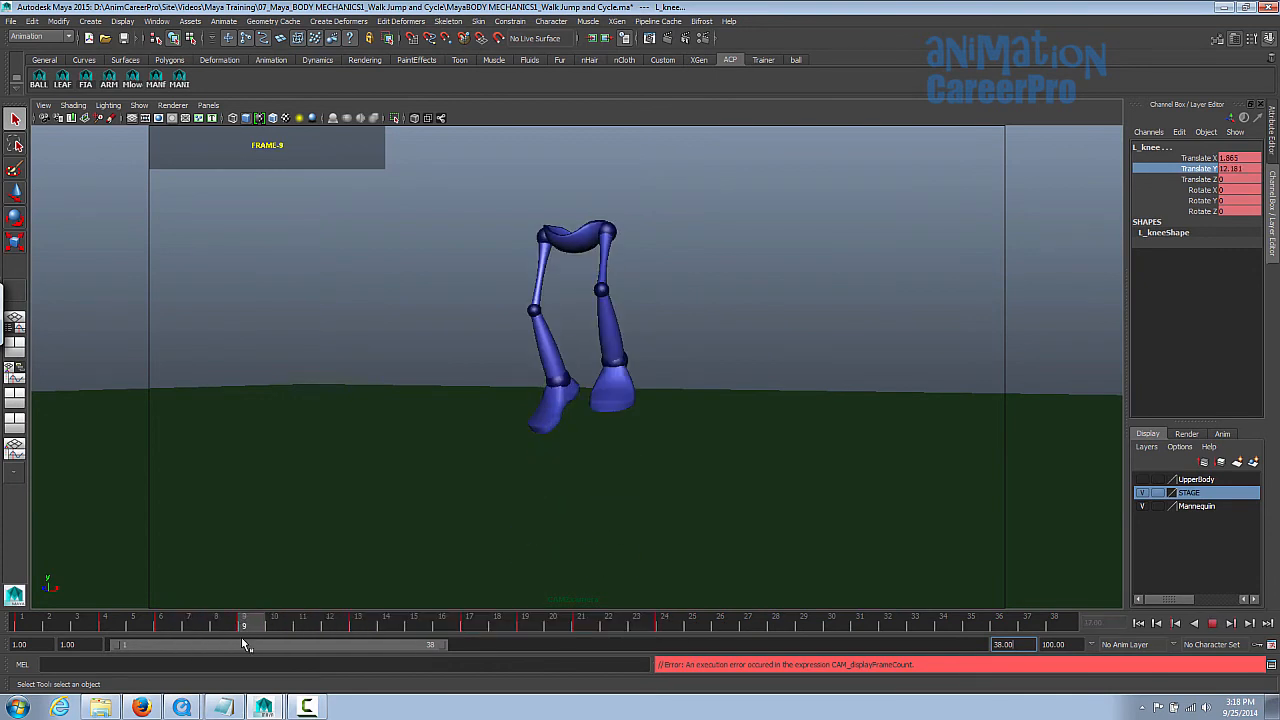
Check the landing poses, delay the keys from frame 19 onward by one frame and step through the keys
{"action": "left_click", "coordinate": [470, 627]}
{"action": "left_click_drag", "start_coordinate": [497, 627], "coordinate": [527, 629]}
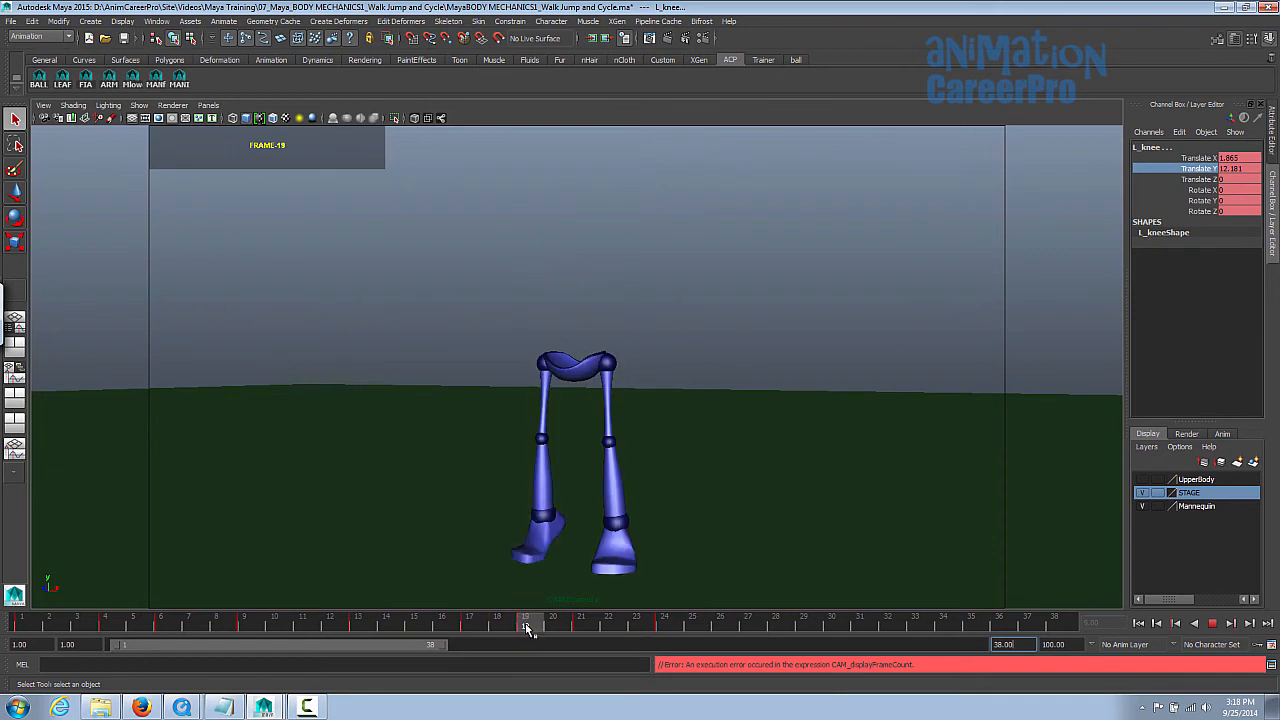
{"action": "left_click", "coordinate": [492, 631]}
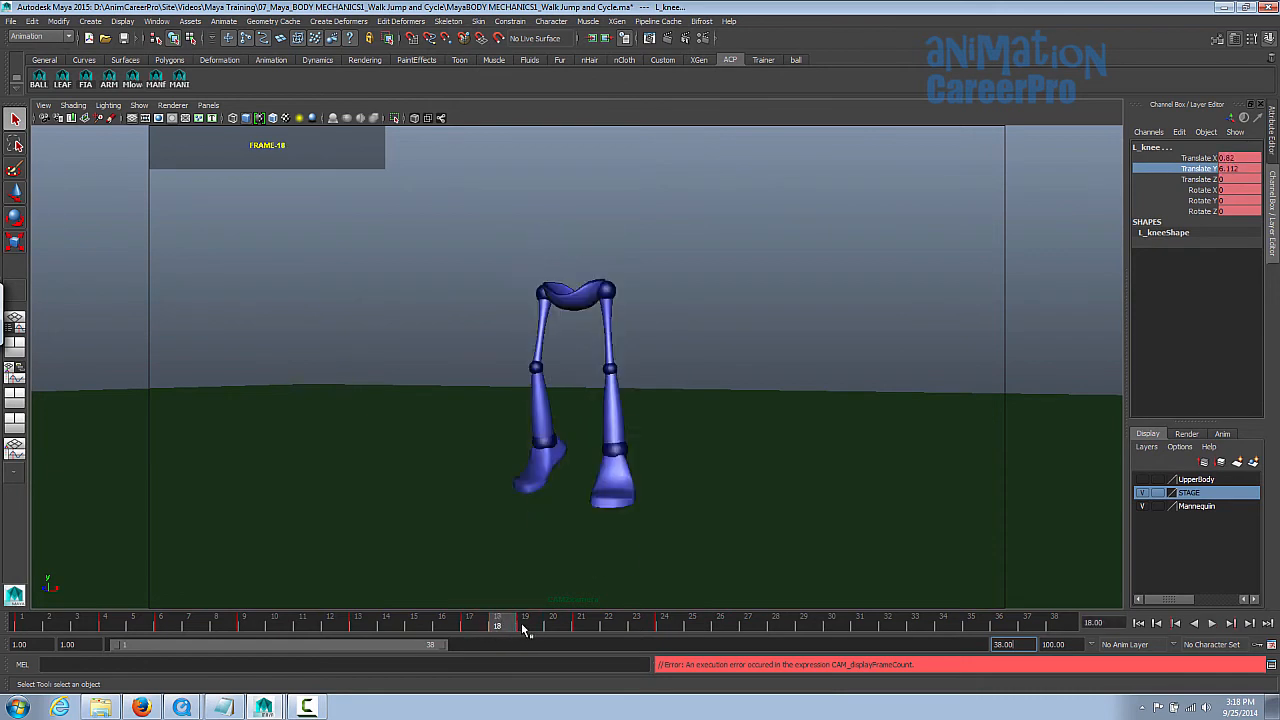
{"action": "left_click", "coordinate": [535, 627], "text": "shift"}
{"action": "left_click_drag", "start_coordinate": [540, 623], "coordinate": [672, 622], "text": "shift"}
{"action": "left_click_drag", "start_coordinate": [606, 628], "coordinate": [613, 626]}
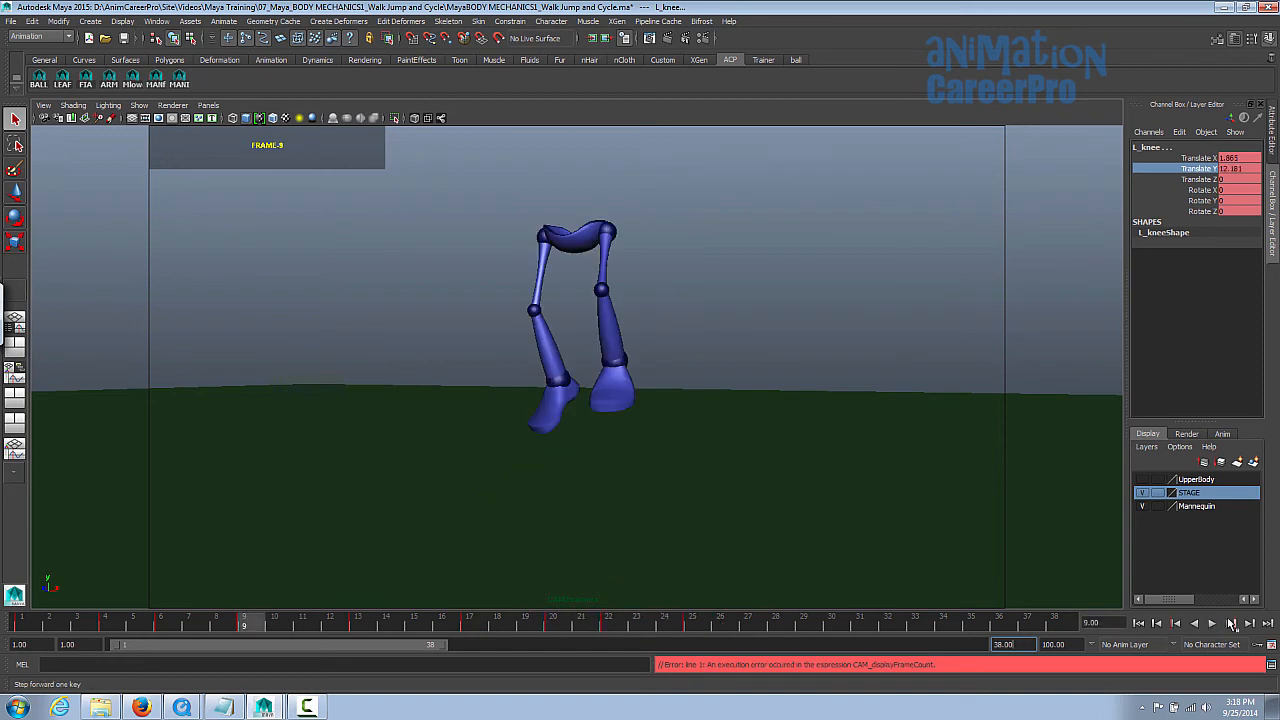
{"action": "left_click", "coordinate": [1231, 623]}
{"action": "left_click", "coordinate": [1231, 623]}
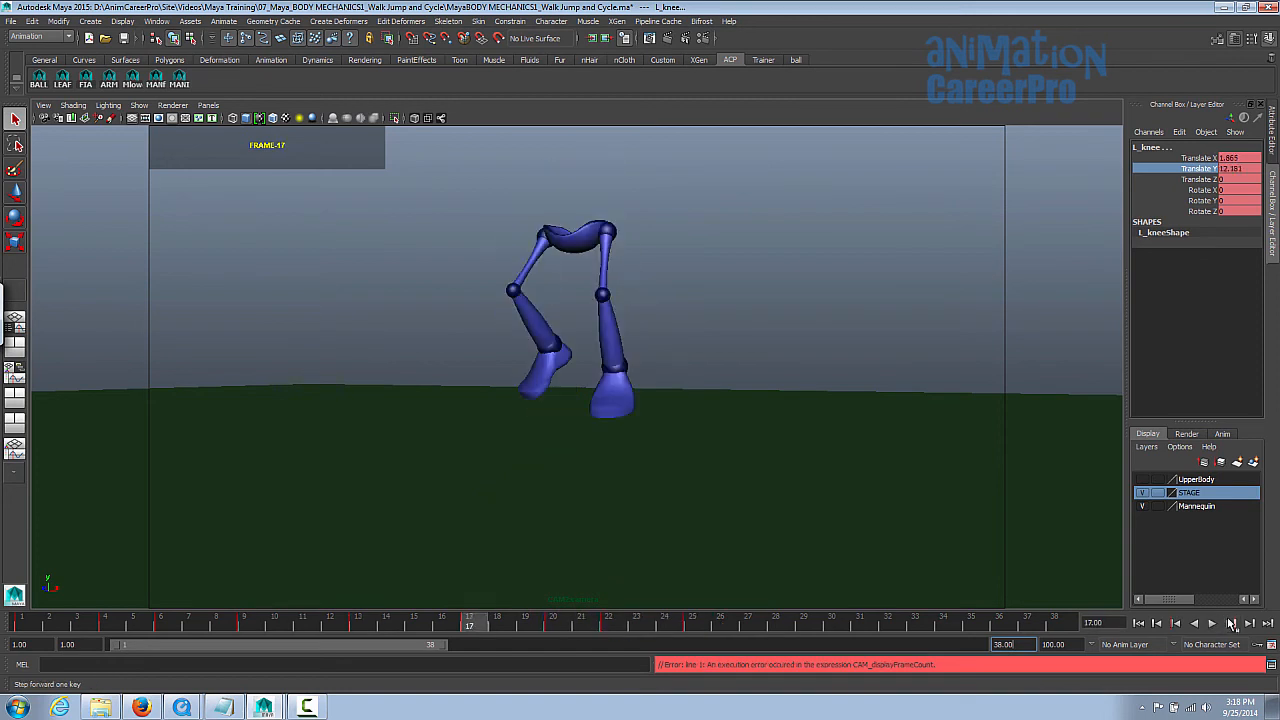
Lengthen the airtime by moving the peak key to frame 14 and the descent and landing keys to start at frame 19, and replay
{"action": "left_click_drag", "start_coordinate": [358, 627], "coordinate": [681, 622]}
{"action": "left_click_drag", "start_coordinate": [528, 626], "coordinate": [775, 624]}
{"action": "left_click", "coordinate": [274, 627]}
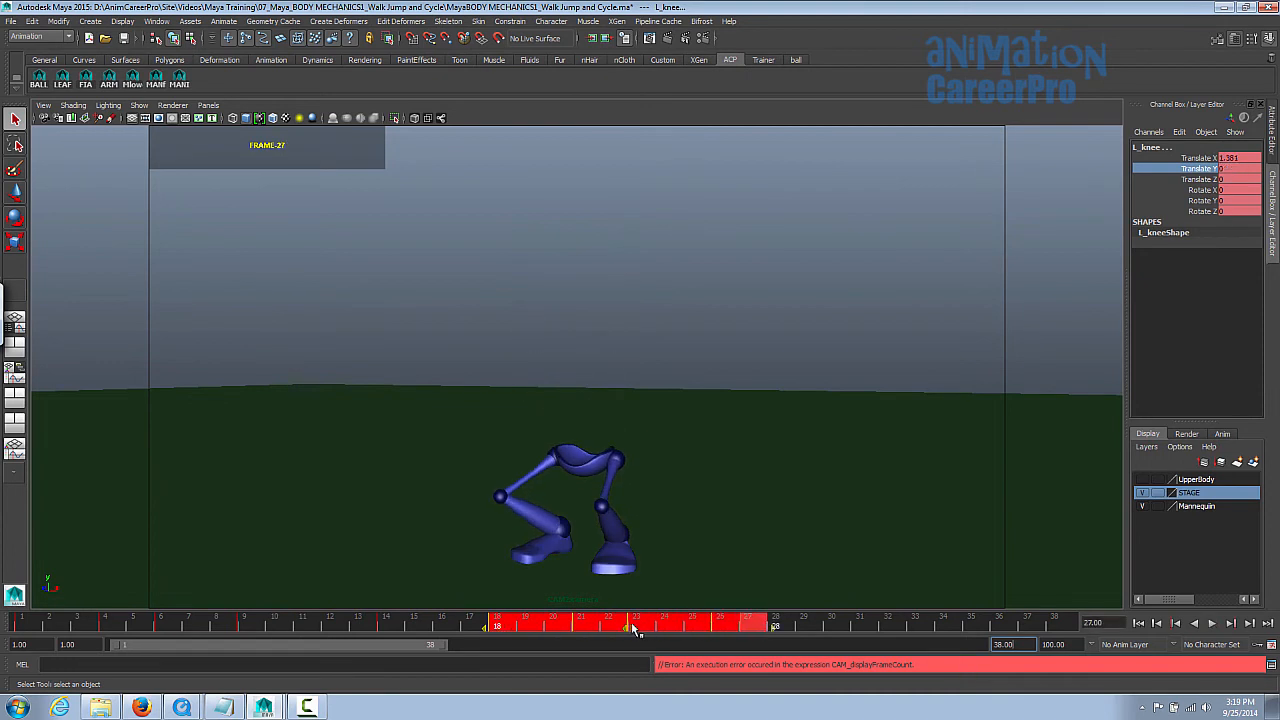
{"action": "key", "text": "alt+v"}
{"action": "key", "text": "alt+v"}
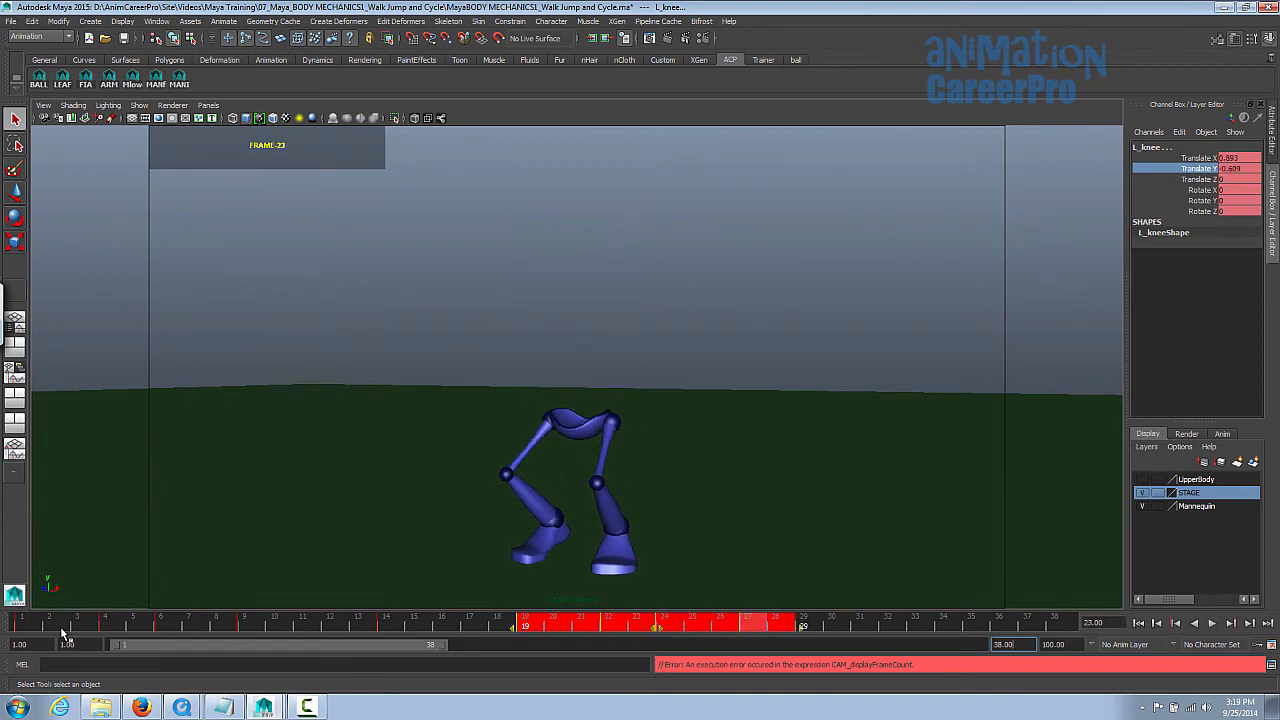
{"action": "left_click_drag", "start_coordinate": [78, 630], "coordinate": [20, 632]}
{"action": "left_click", "coordinate": [1212, 623]}
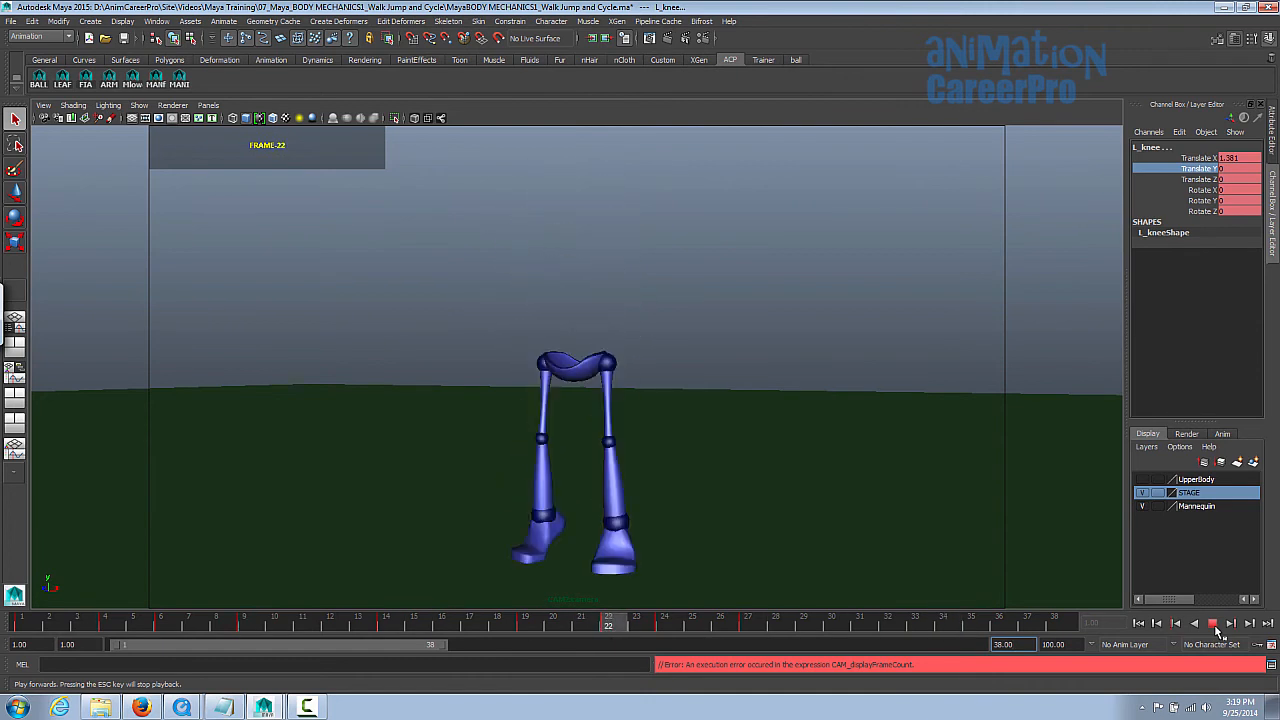
{"action": "left_click", "coordinate": [1212, 623]}
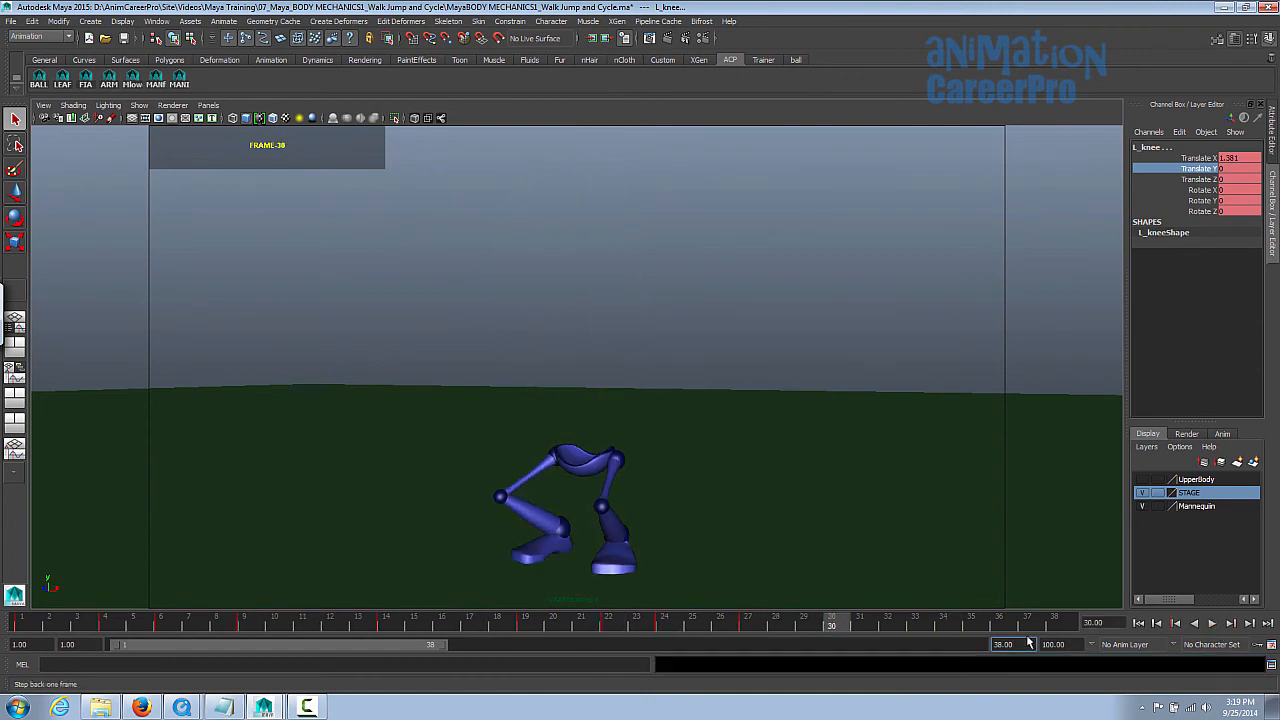
Move the peak key to frame 15 and the descent and landing keys to start at frame 21, and replay from the first frame
{"action": "left_click", "coordinate": [322, 626]}
{"action": "left_click_drag", "start_coordinate": [322, 627], "coordinate": [866, 628]}
{"action": "left_click", "coordinate": [641, 628]}
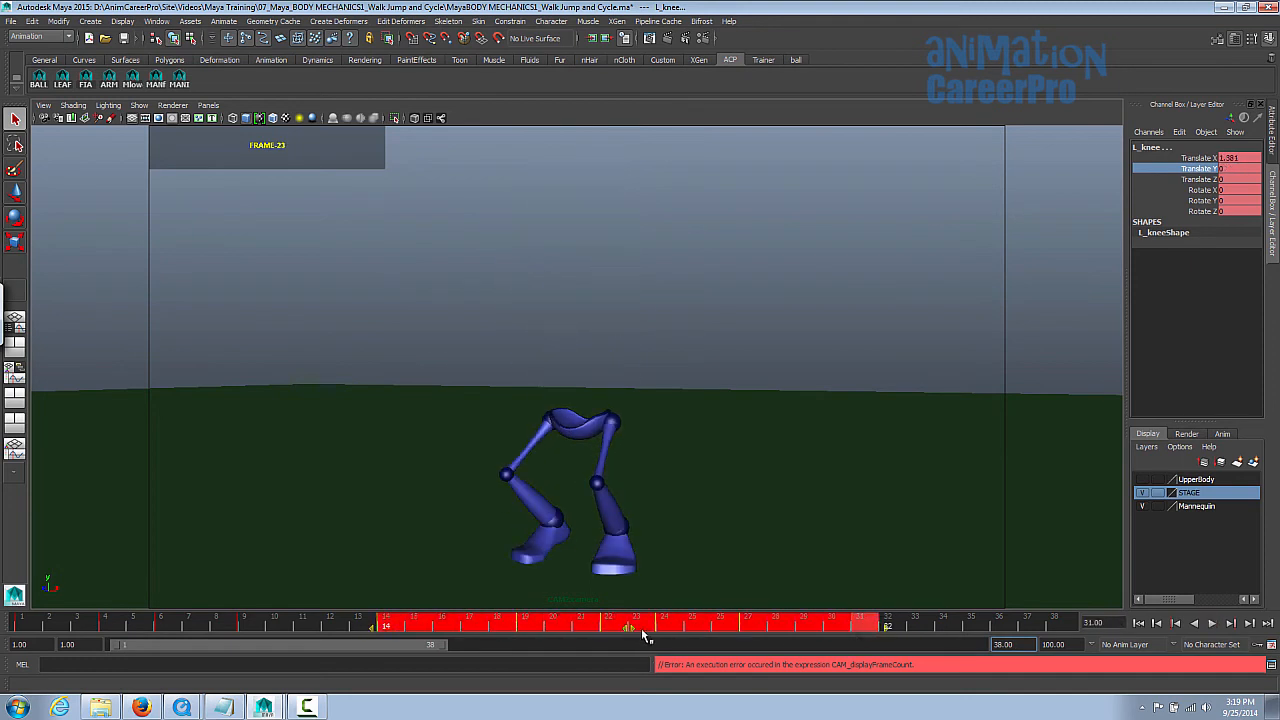
{"action": "left_click_drag", "start_coordinate": [560, 624], "coordinate": [797, 628], "text": "shift"}
{"action": "left_click_drag", "start_coordinate": [673, 624], "coordinate": [704, 630]}
{"action": "left_click", "coordinate": [511, 623]}
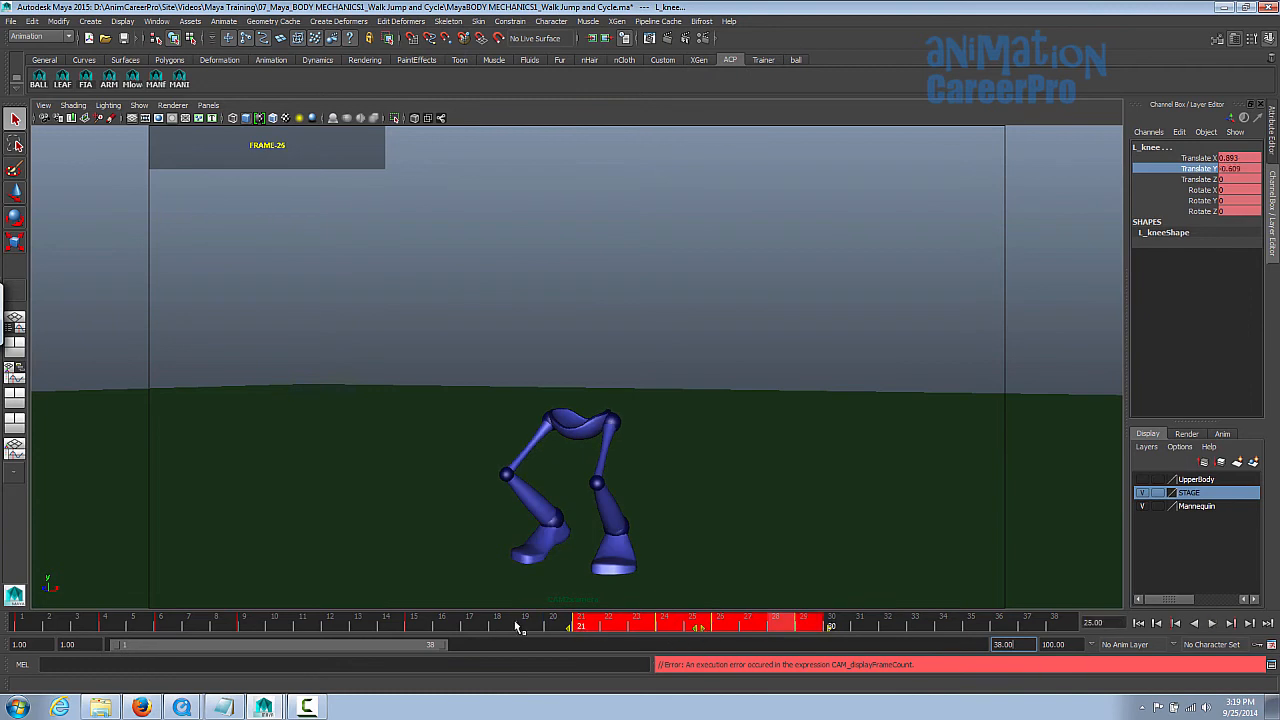
{"action": "left_click", "coordinate": [1139, 623]}
{"action": "left_click", "coordinate": [1211, 623]}
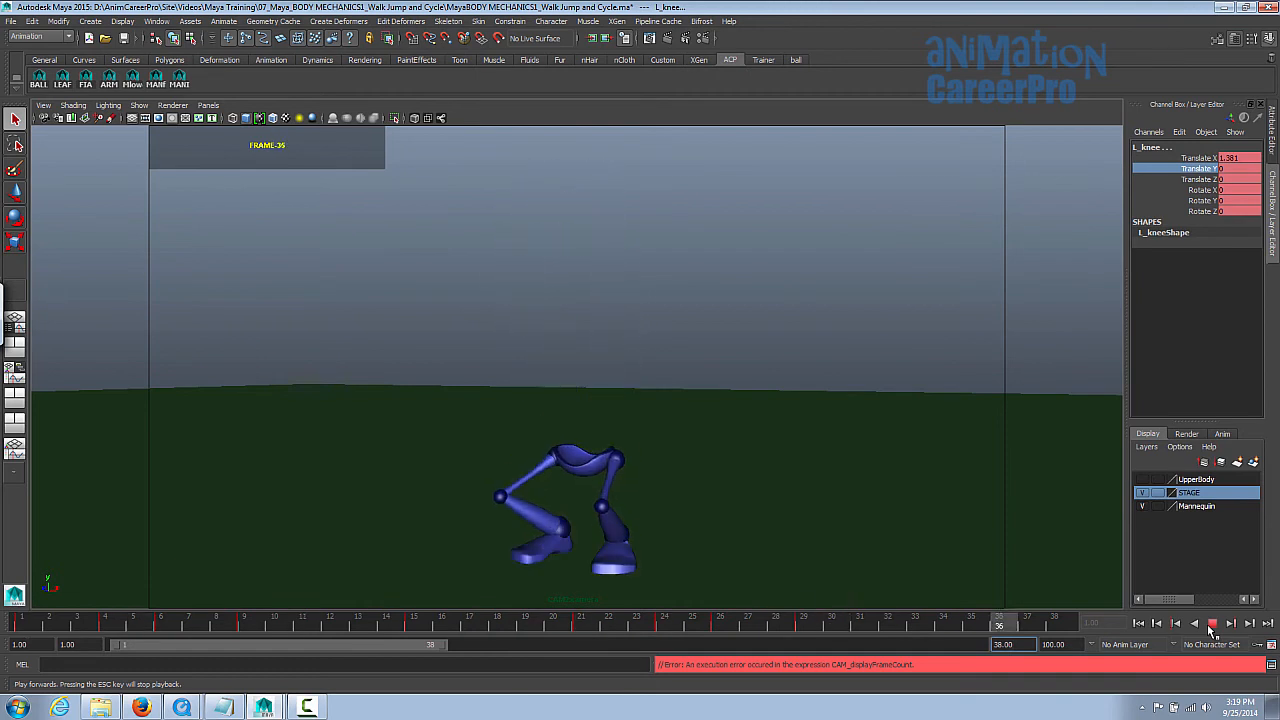
Show both foot controls' Translate Y curves in the Graph Editor, frame the whole jump and check frame 7
{"action": "left_click_drag", "start_coordinate": [411, 643], "coordinate": [208, 657]}
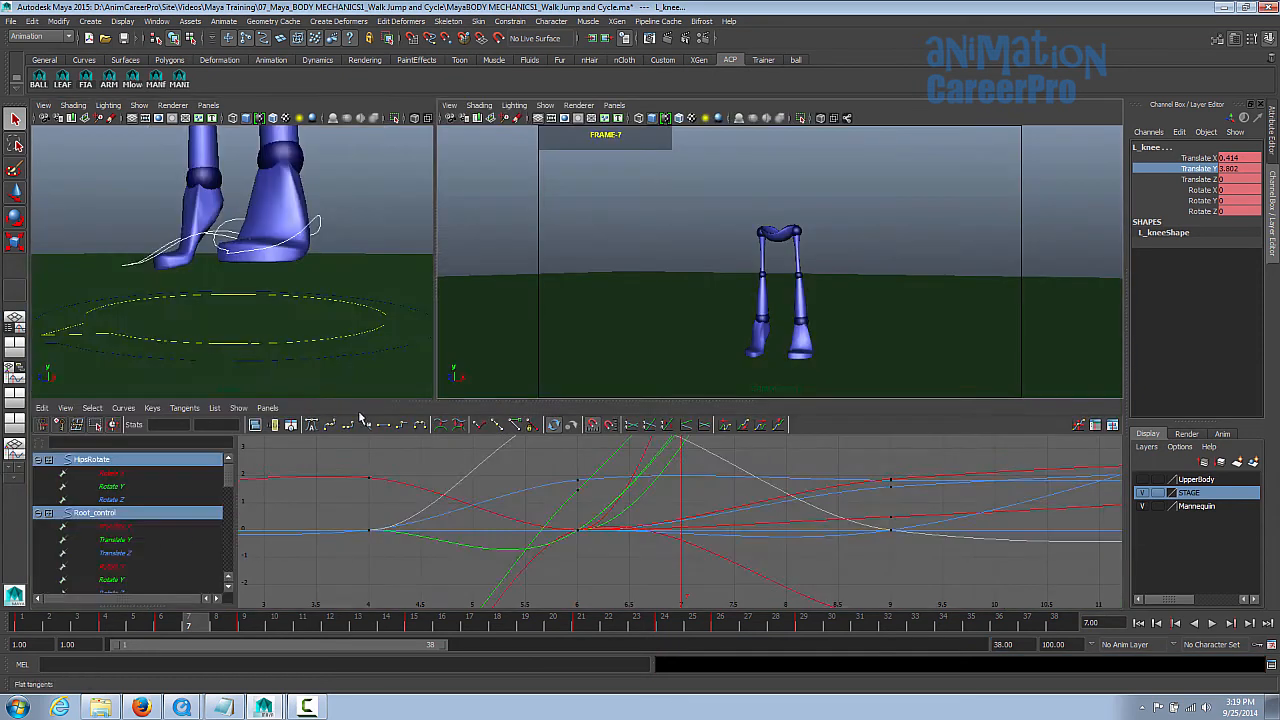
{"action": "left_click", "coordinate": [157, 487]}
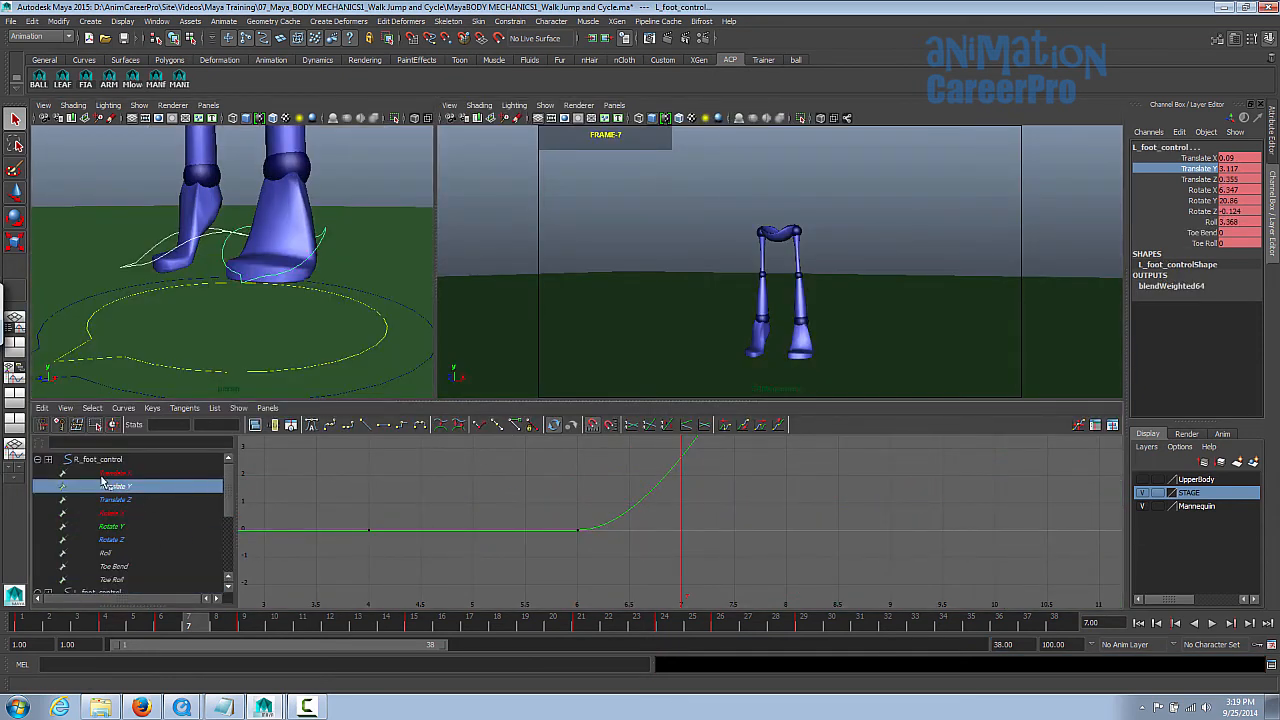
{"action": "left_click_drag", "start_coordinate": [232, 490], "coordinate": [233, 527]}
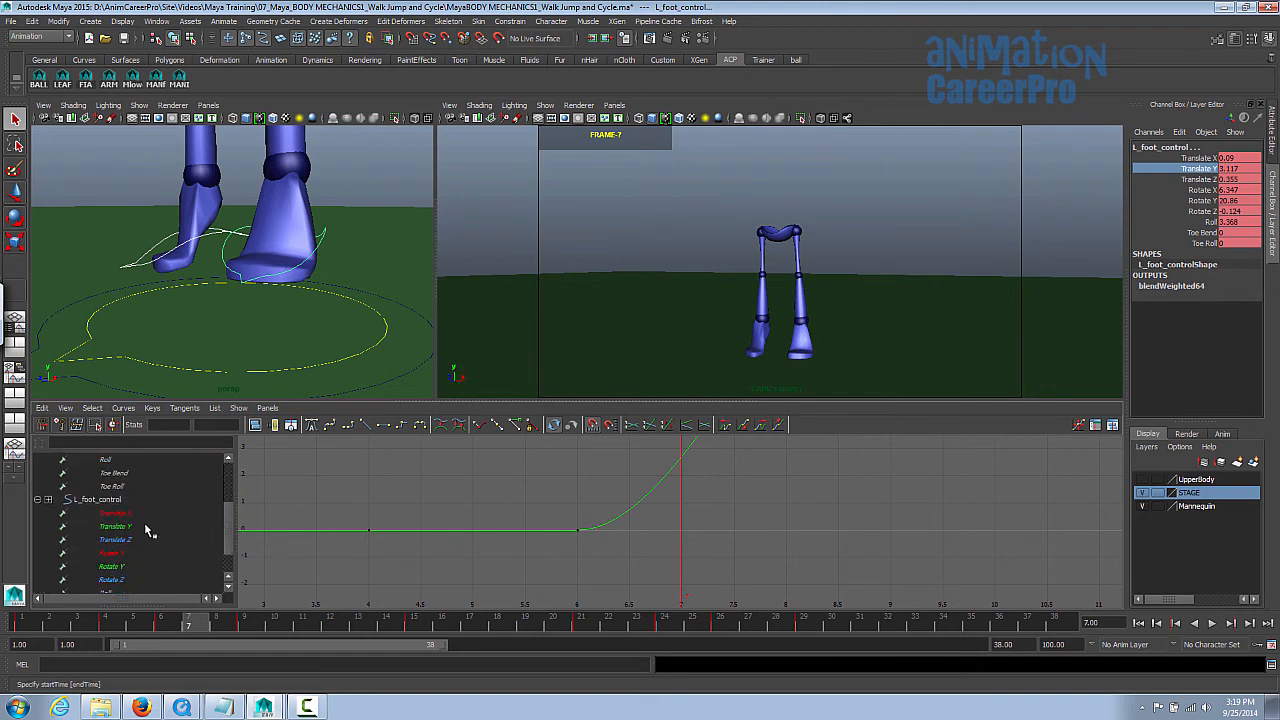
{"action": "left_click", "coordinate": [115, 526]}
{"action": "right_click_drag", "start_coordinate": [757, 470], "coordinate": [757, 523], "text": "alt+shift"}
{"action": "right_click_drag", "start_coordinate": [880, 523], "coordinate": [826, 526], "text": "alt+shift"}
{"action": "middle_click_drag", "start_coordinate": [826, 526], "coordinate": [637, 554], "text": "alt"}
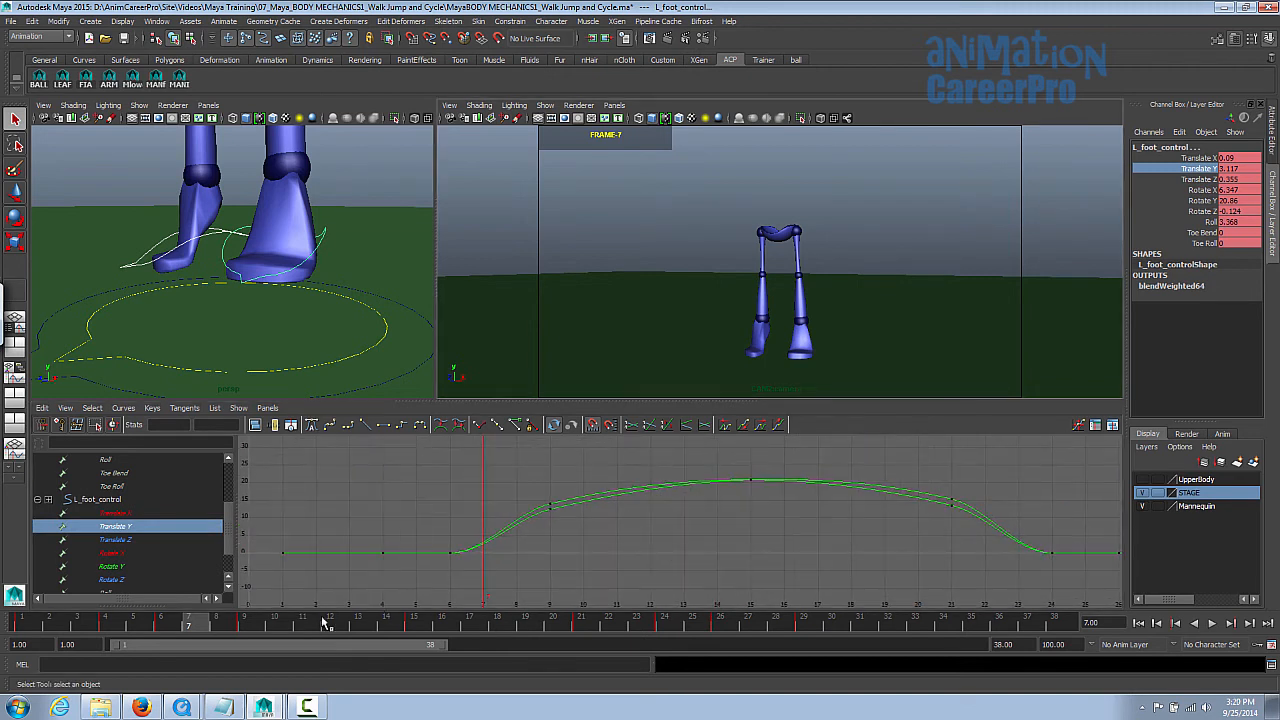
{"action": "key", "text": "alt+v"}
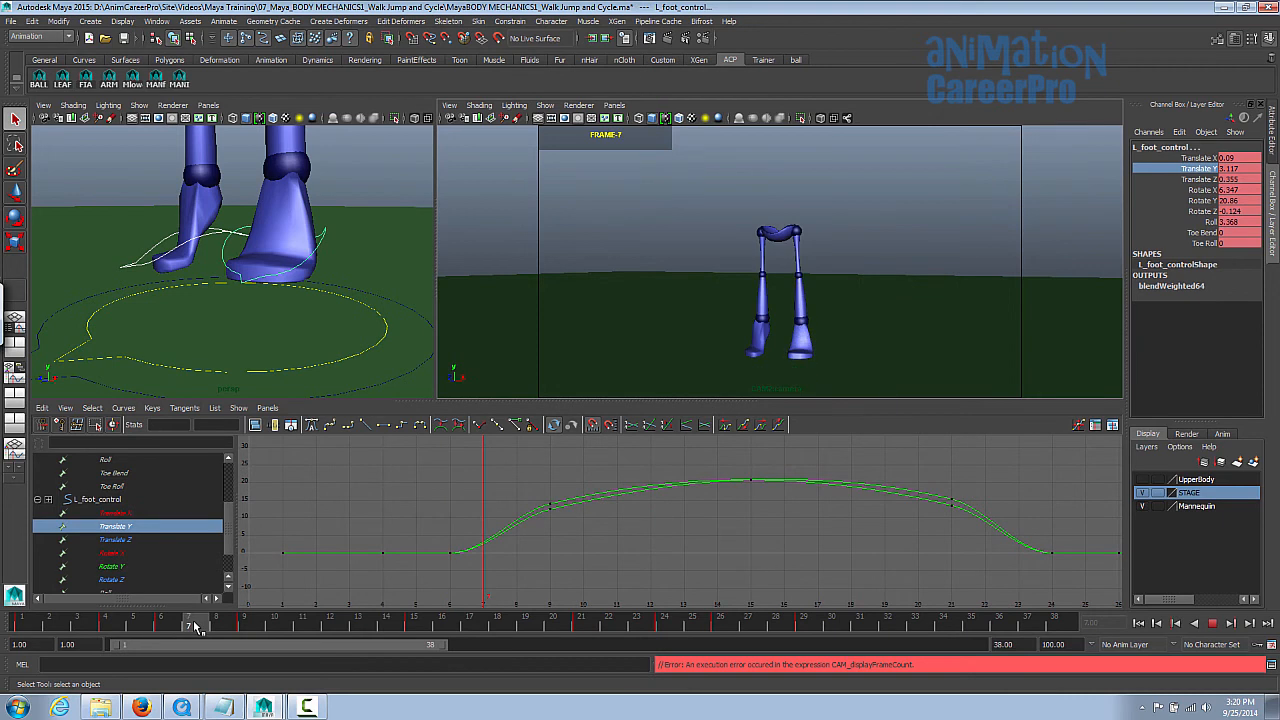
{"action": "left_click", "coordinate": [196, 627]}
Break the tangents on the feet's Translate Y key at frame 6, steepen the outgoing handle and play the jump
{"action": "middle_click_drag", "start_coordinate": [566, 513], "coordinate": [646, 506], "text": "alt"}
{"action": "scroll", "coordinate": [655, 505], "scroll_direction": "up", "scroll_amount": 3}
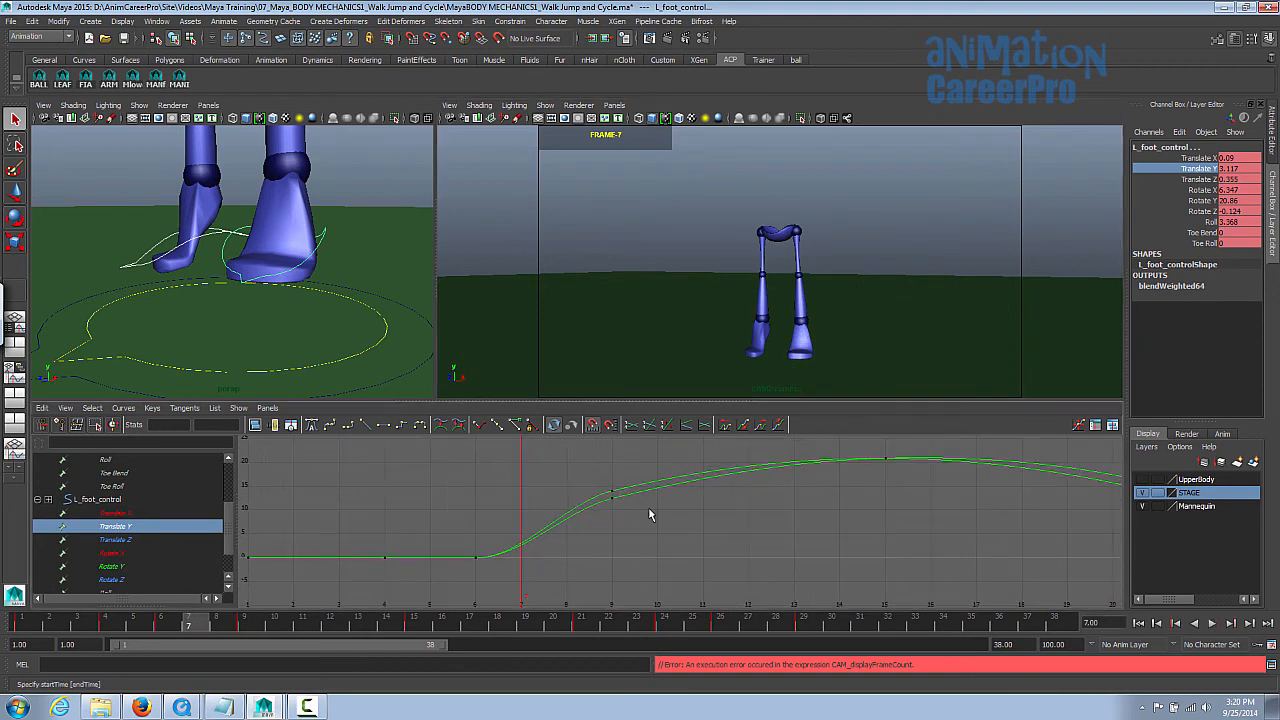
{"action": "left_click", "coordinate": [475, 556]}
{"action": "left_click", "coordinate": [161, 627]}
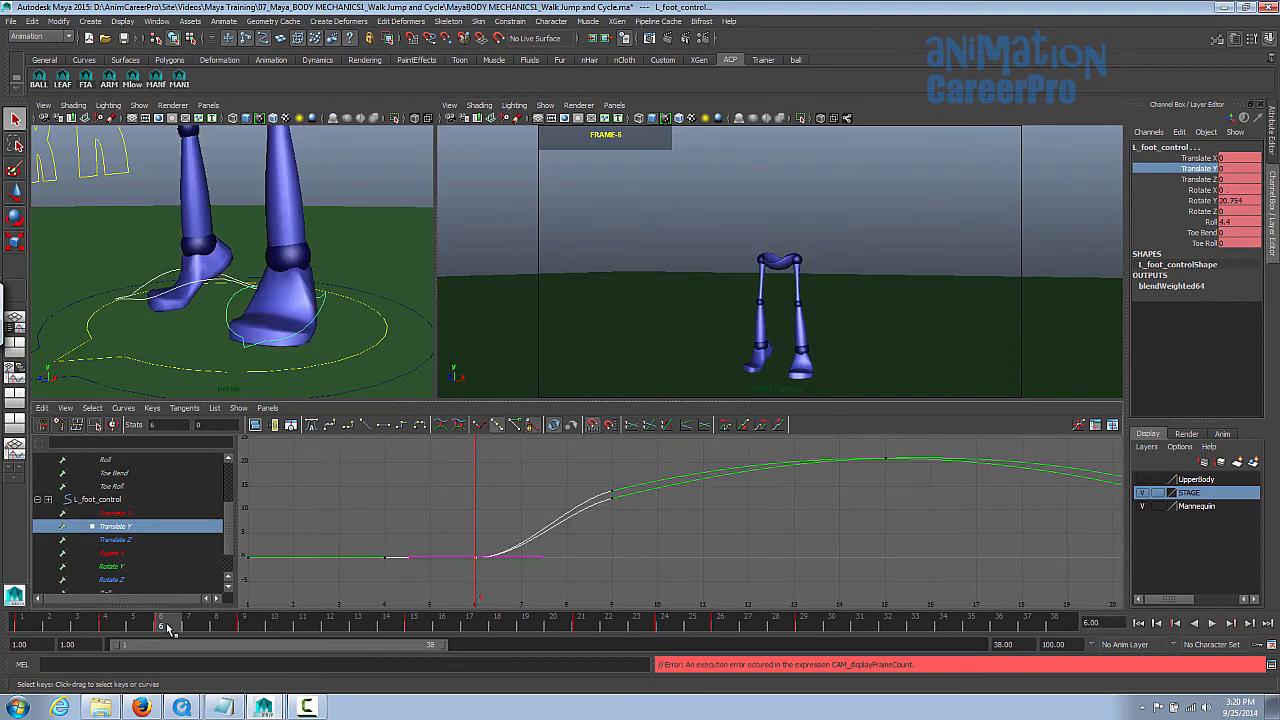
{"action": "left_click", "coordinate": [187, 627]}
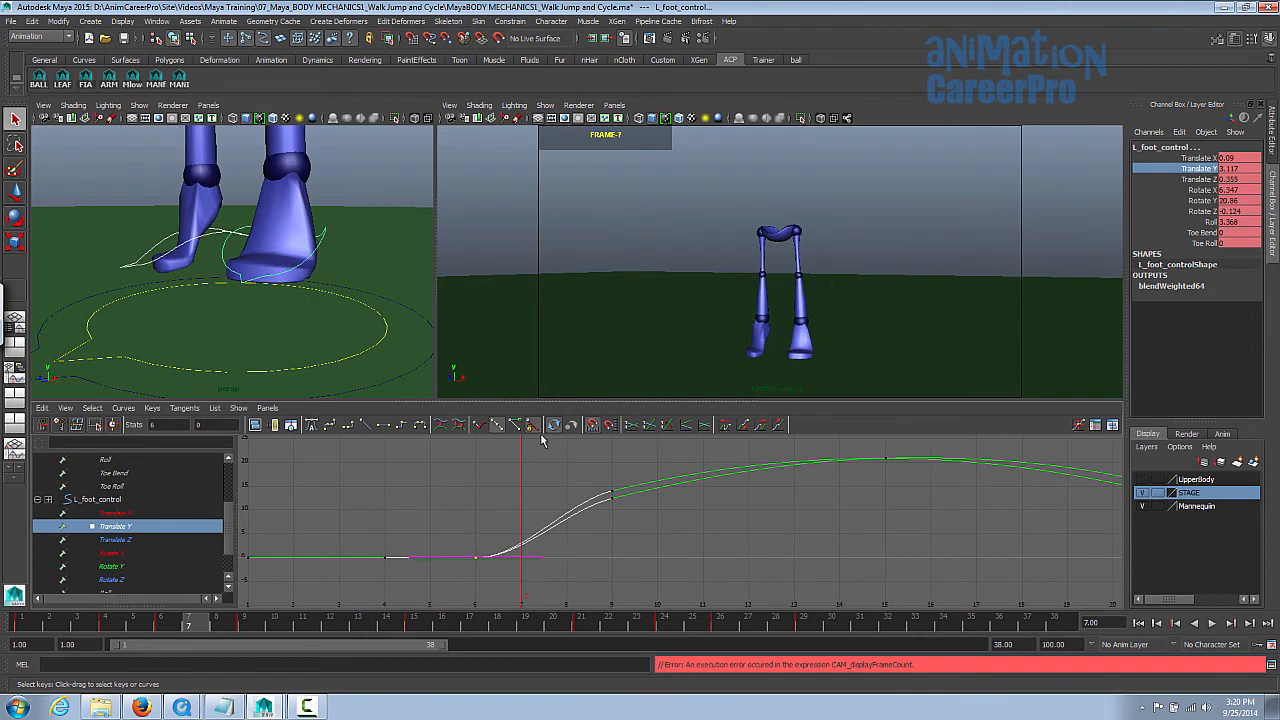
{"action": "left_click", "coordinate": [480, 427]}
{"action": "key", "text": "w"}
{"action": "middle_click_drag", "start_coordinate": [566, 583], "coordinate": [614, 538]}
{"action": "mouse_move", "coordinate": [615, 533]}
{"action": "middle_mouse_down"}
{"action": "mouse_move", "coordinate": [617, 546]}
{"action": "mouse_move", "coordinate": [626, 538]}
{"action": "middle_mouse_up"}
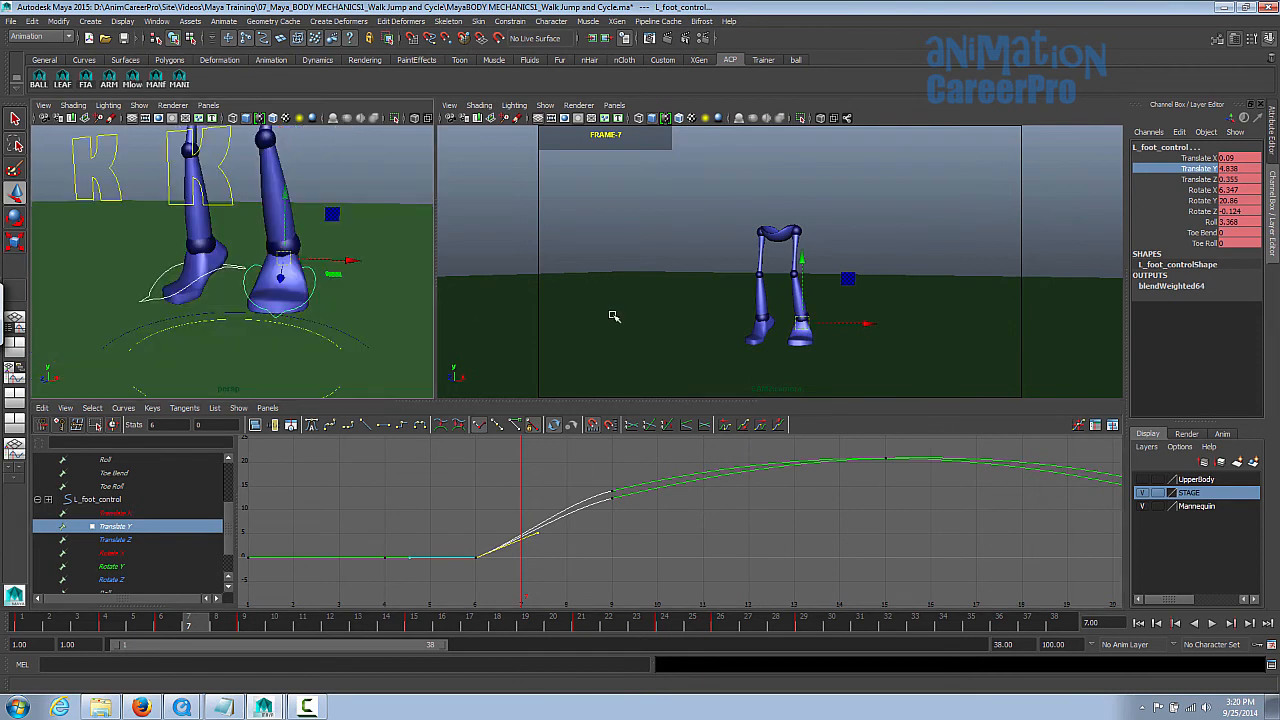
{"action": "key", "text": "alt+v"}
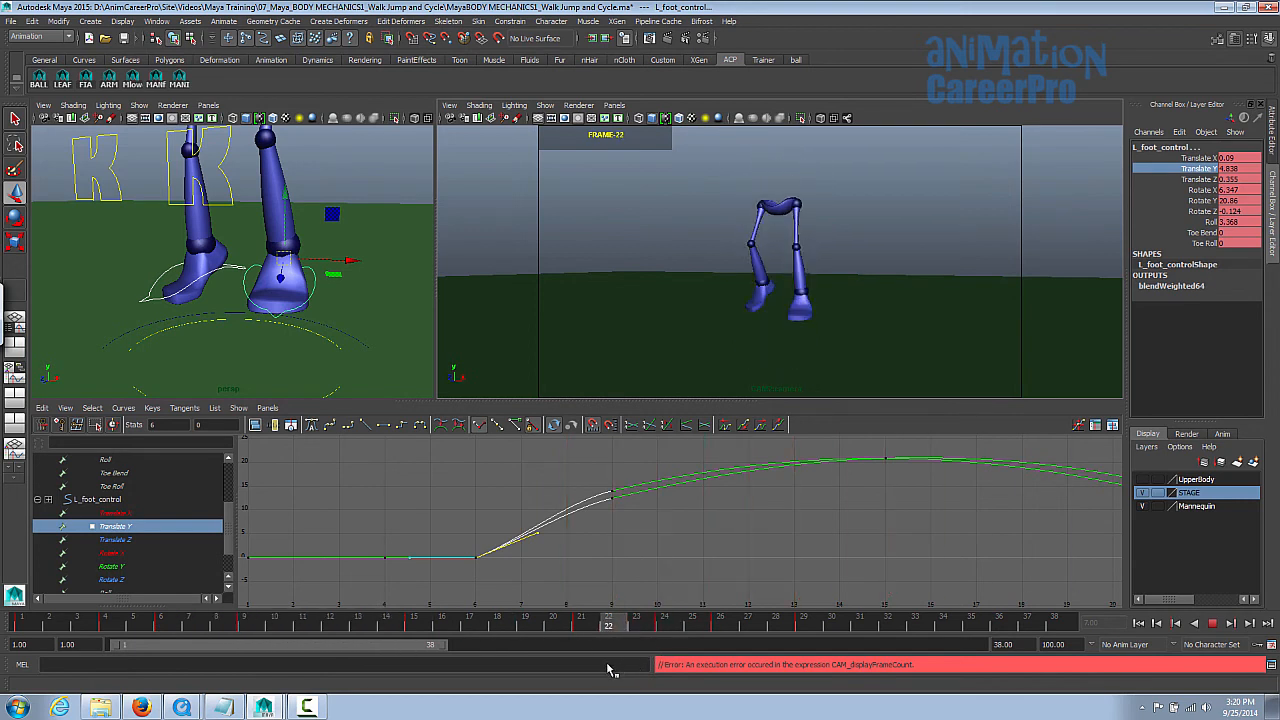
{"action": "key", "text": "alt+v"}
Break the tangents on the feet's Translate Y key at frame 24, steepen the incoming handle and replay the jump
{"action": "left_click", "coordinate": [837, 537]}
{"action": "left_click", "coordinate": [481, 425]}
{"action": "middle_click_drag", "start_coordinate": [865, 590], "coordinate": [867, 568]}
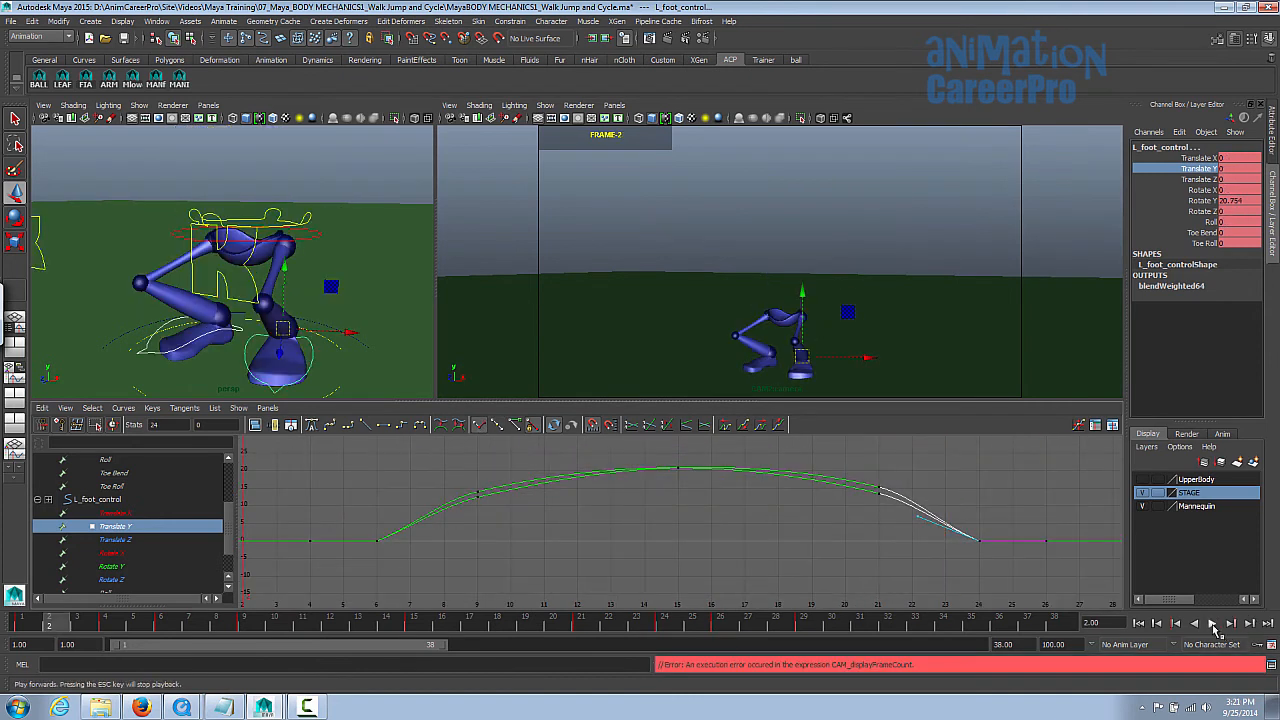
{"action": "left_click", "coordinate": [1213, 623]}
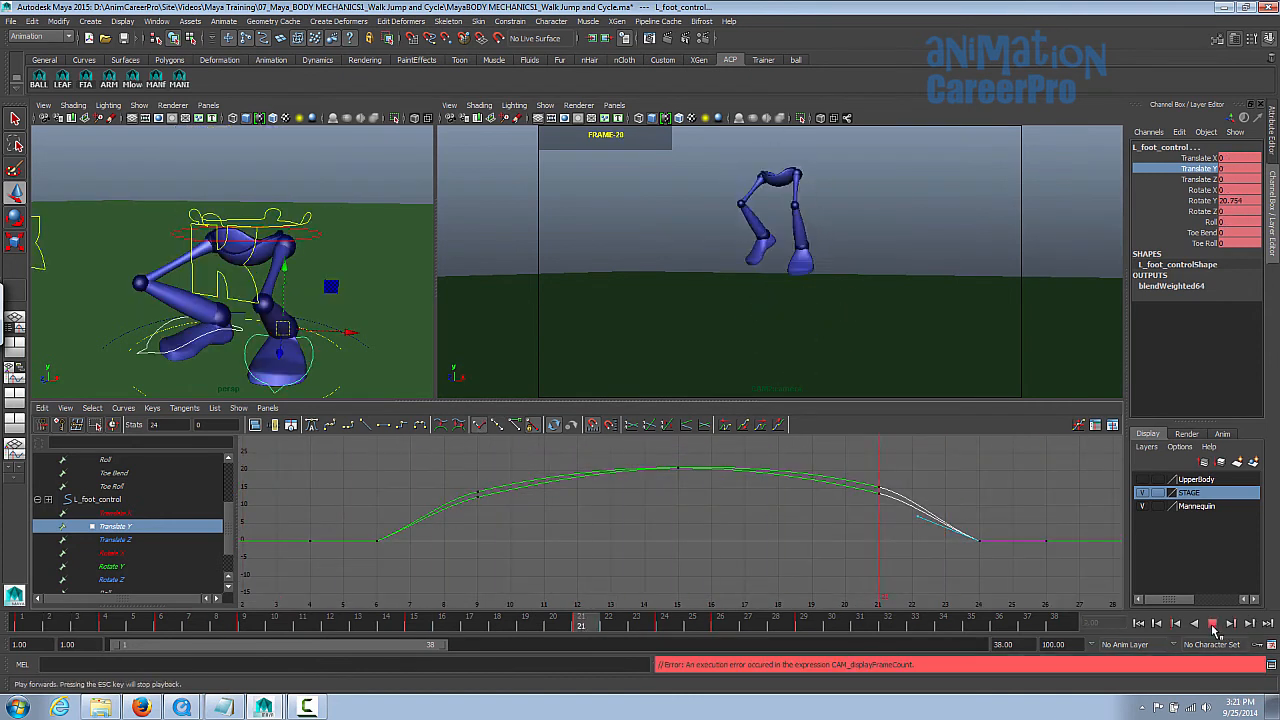
Set the playback end frame to 28 and play the looping jump cycle
{"action": "left_click_drag", "start_coordinate": [805, 628], "coordinate": [775, 626]}
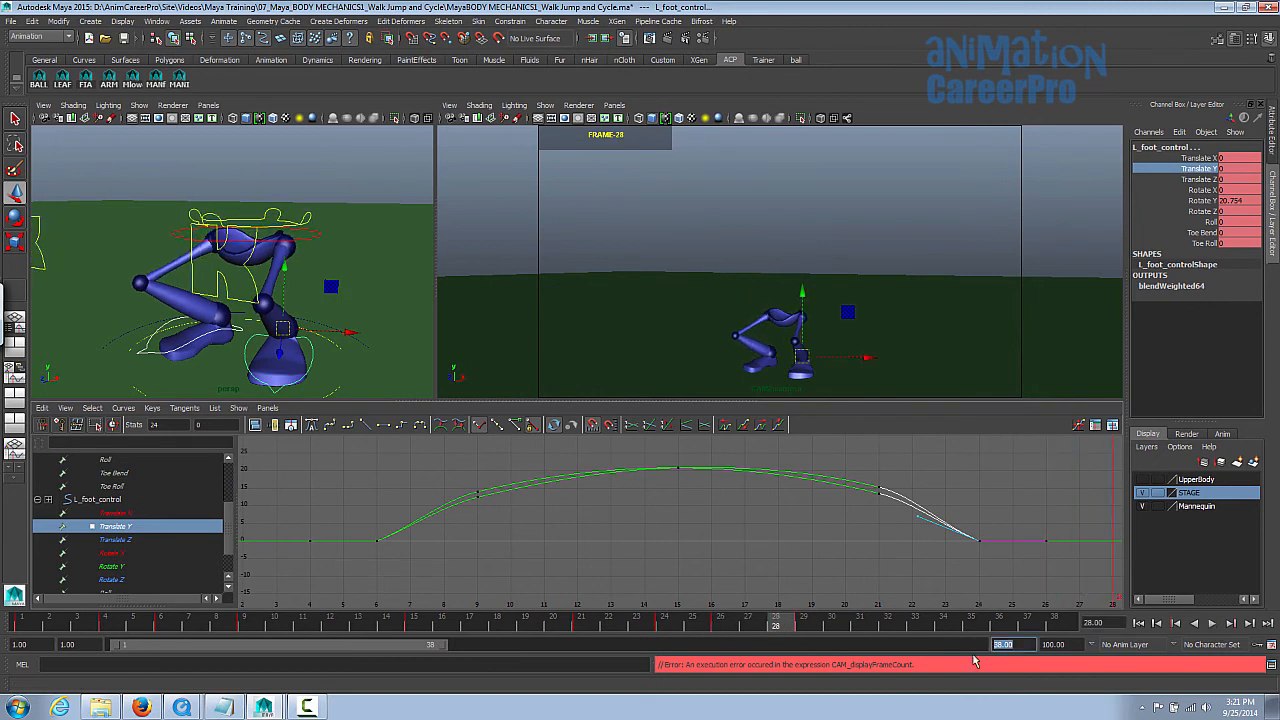
{"action": "key", "text": "Return"}
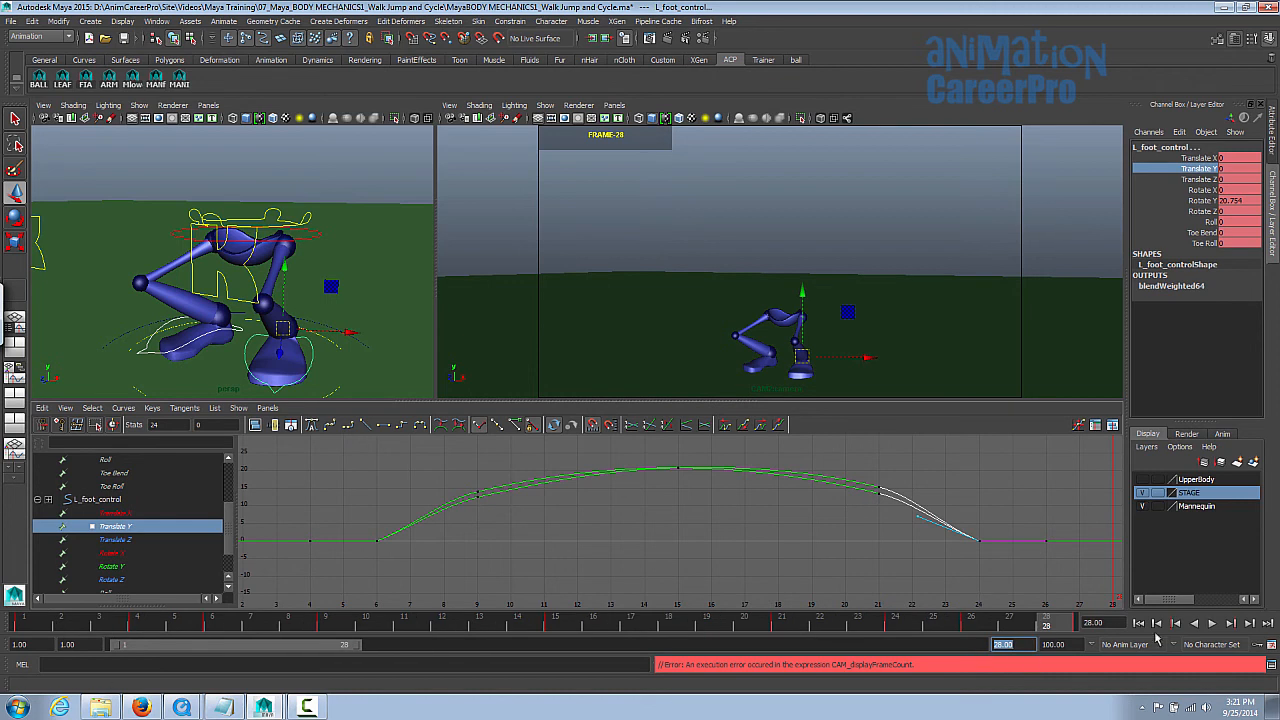
{"action": "left_click", "coordinate": [1211, 623]}
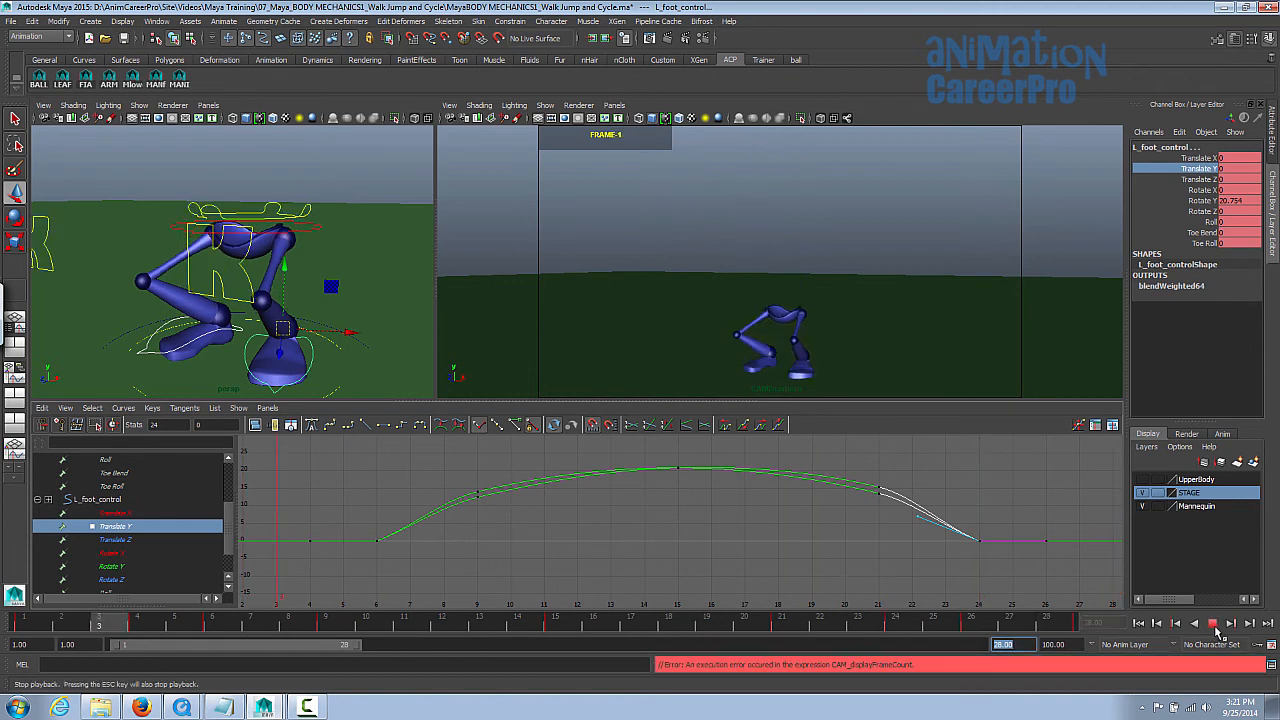
{"action": "left_click", "coordinate": [1211, 623]}
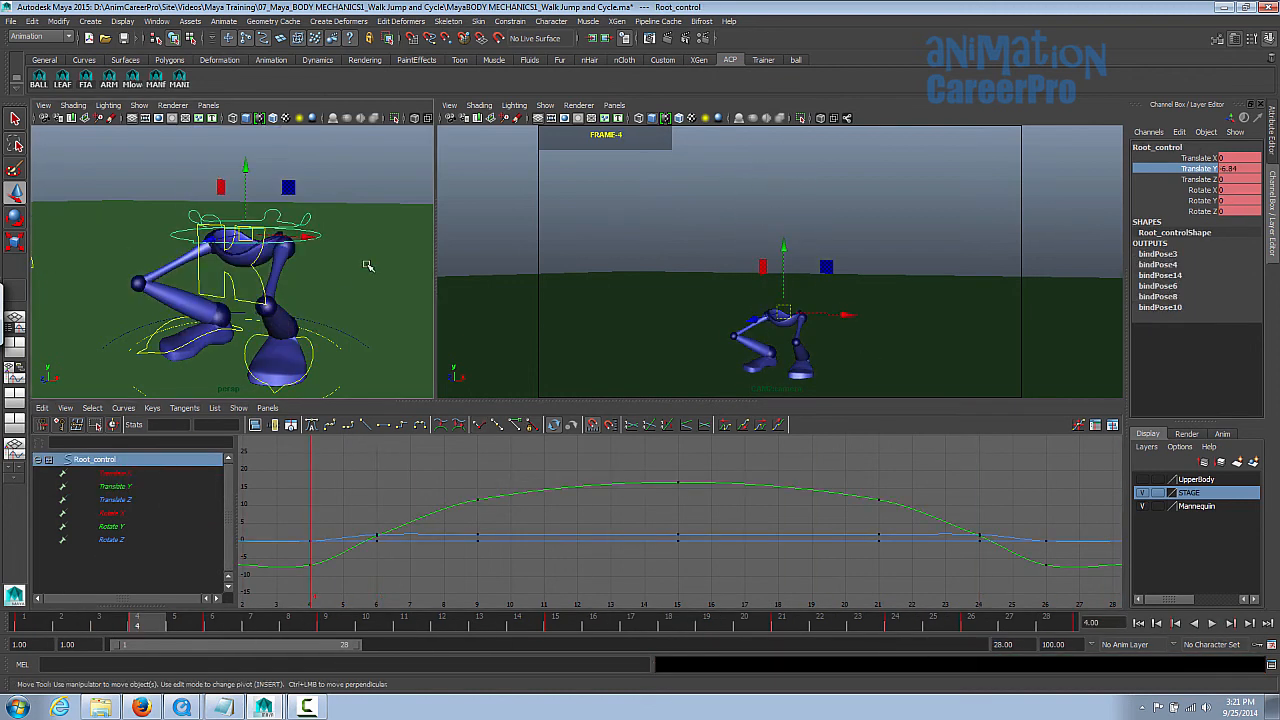
Isolate the root control's Translate Y curve and raise its frame 4 key to about -4.618
{"action": "left_click", "coordinate": [146, 486]}
{"action": "right_click_drag", "start_coordinate": [828, 521], "coordinate": [705, 569], "text": "alt"}
{"action": "right_click_drag", "start_coordinate": [975, 572], "coordinate": [943, 580], "text": "alt"}
{"action": "left_click", "coordinate": [64, 627]}
{"action": "key", "text": "alt+v"}
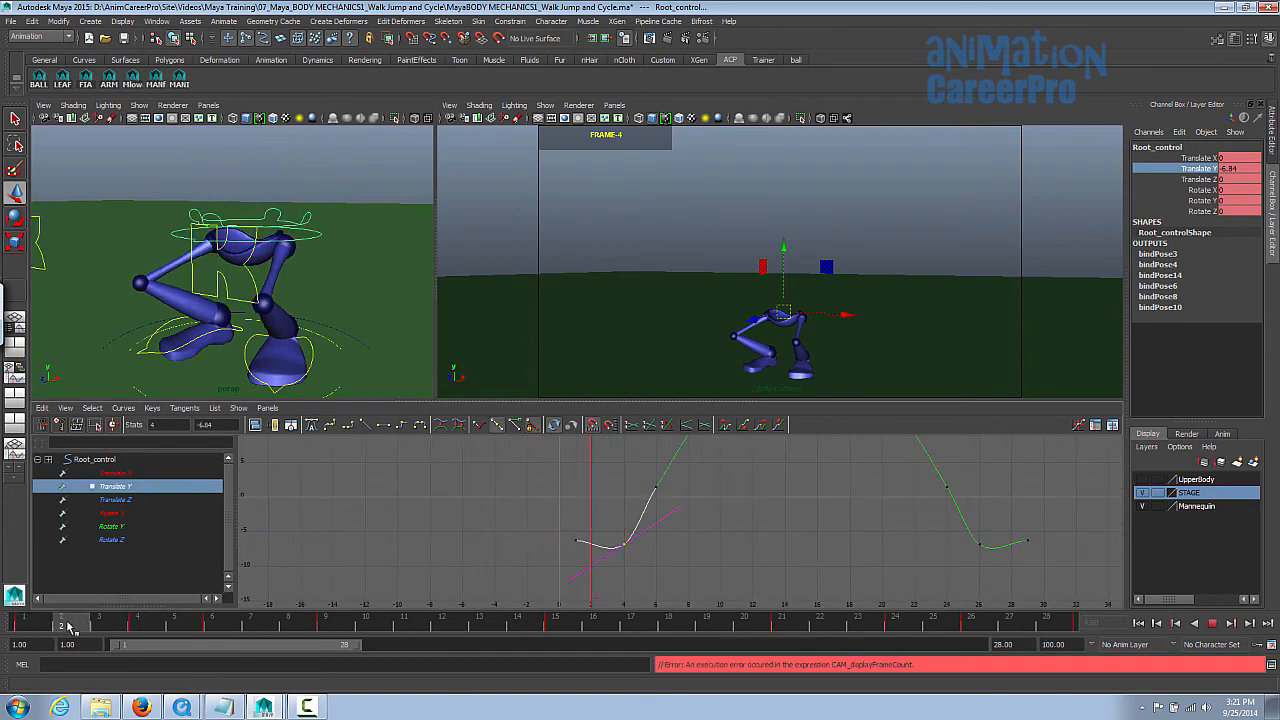
{"action": "key", "text": "alt+v"}
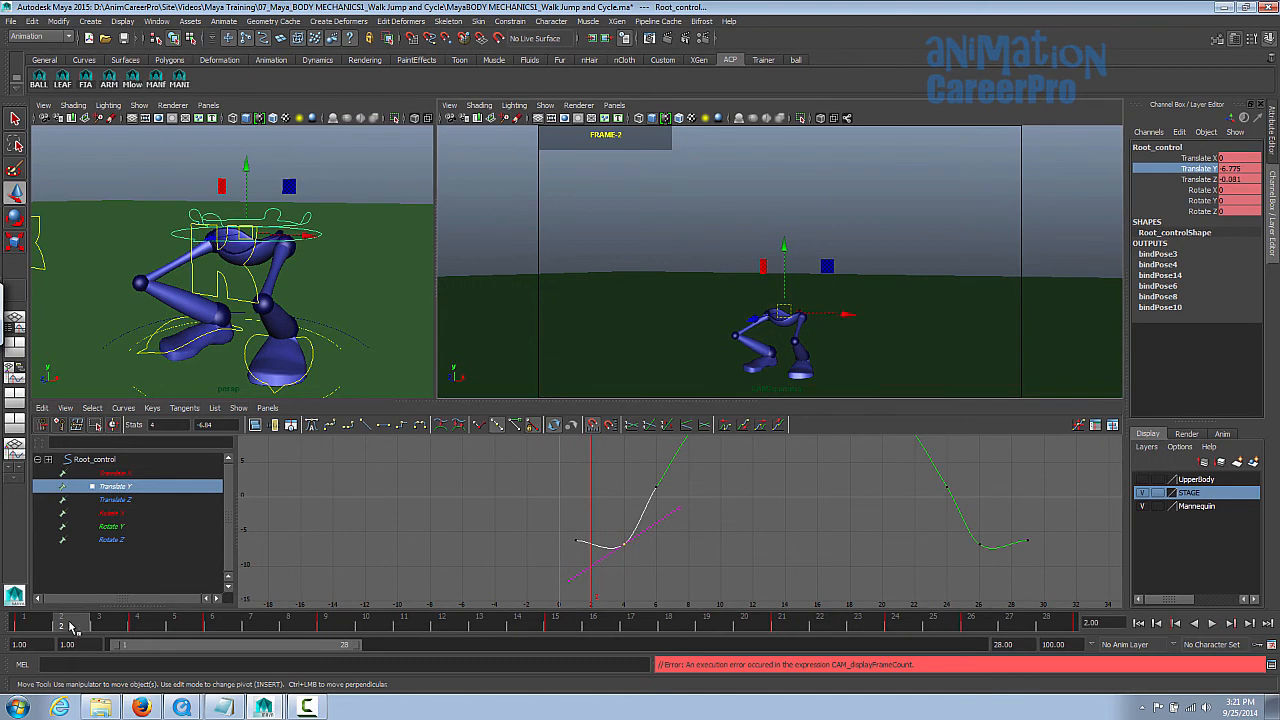
{"action": "left_click", "coordinate": [133, 626]}
{"action": "middle_click_drag", "start_coordinate": [660, 576], "coordinate": [665, 566]}
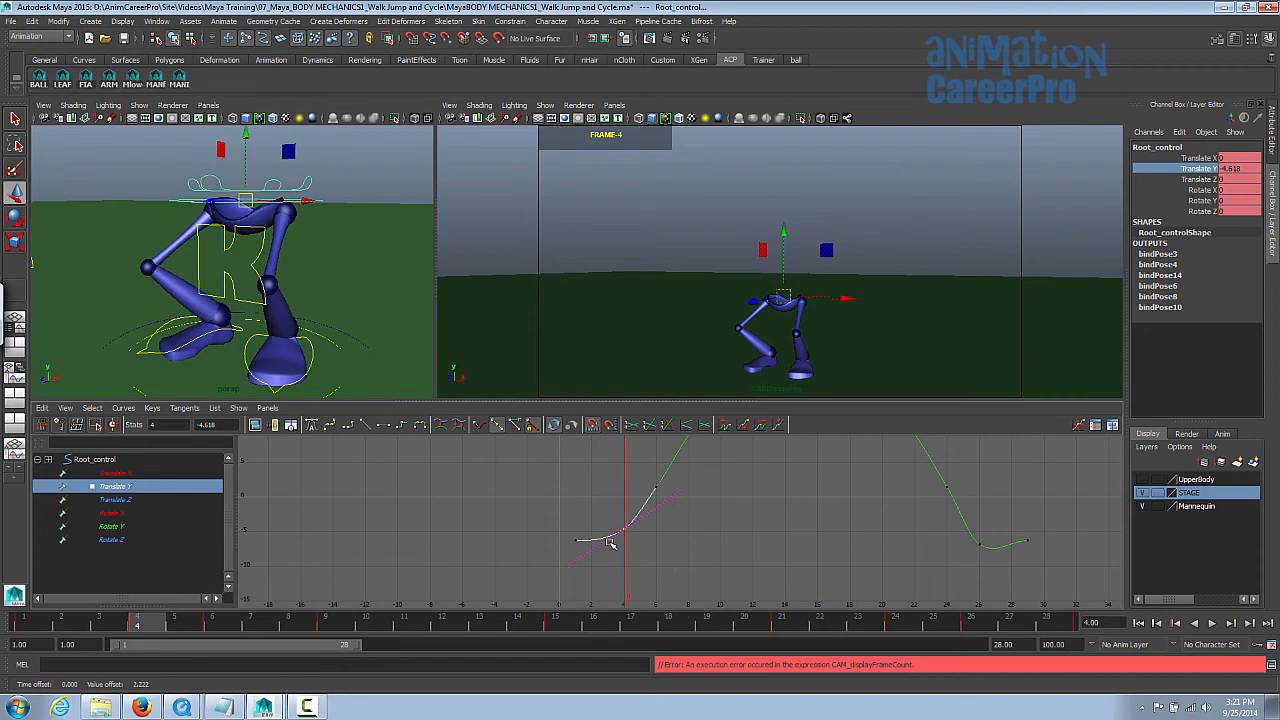
Undo the last frame 4 change, raise the root's Translate Y keys at frames 4 and 26 together to about -4.548, and play the jump
{"action": "key", "text": "ctrl+z"}
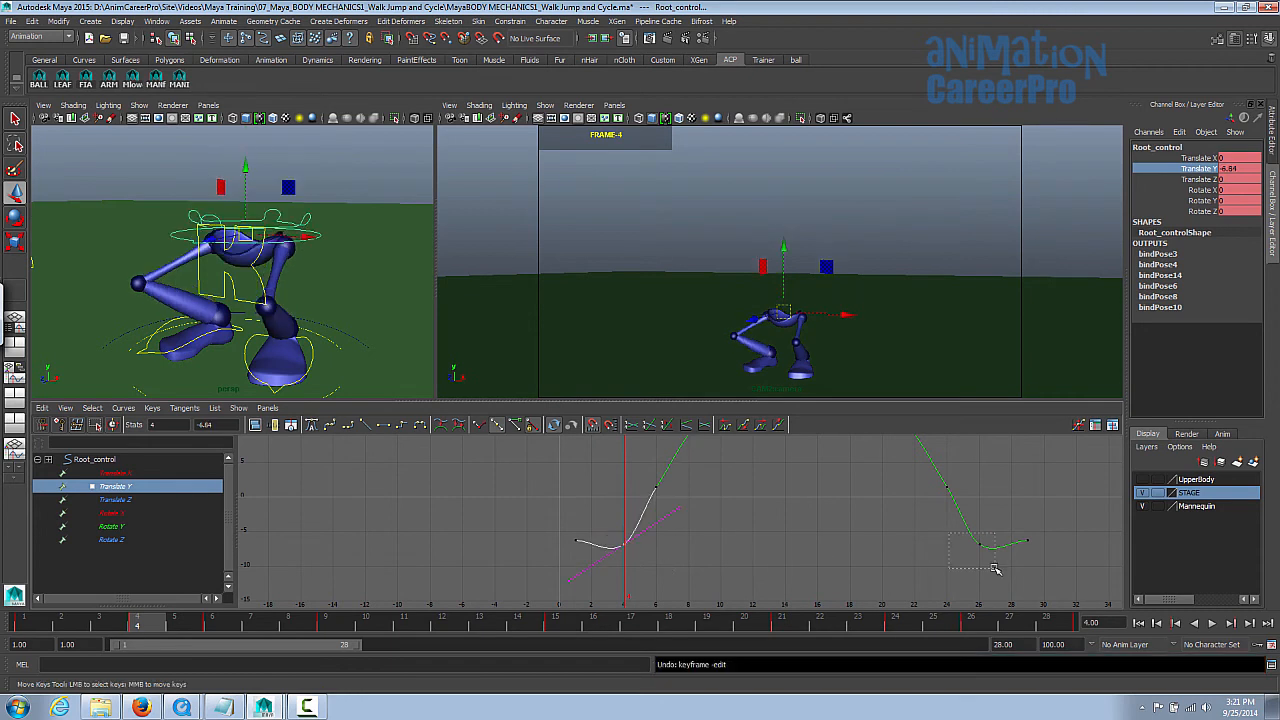
{"action": "left_click_drag", "start_coordinate": [995, 569], "coordinate": [993, 567], "text": "shift"}
{"action": "middle_click_drag", "start_coordinate": [993, 567], "coordinate": [919, 564]}
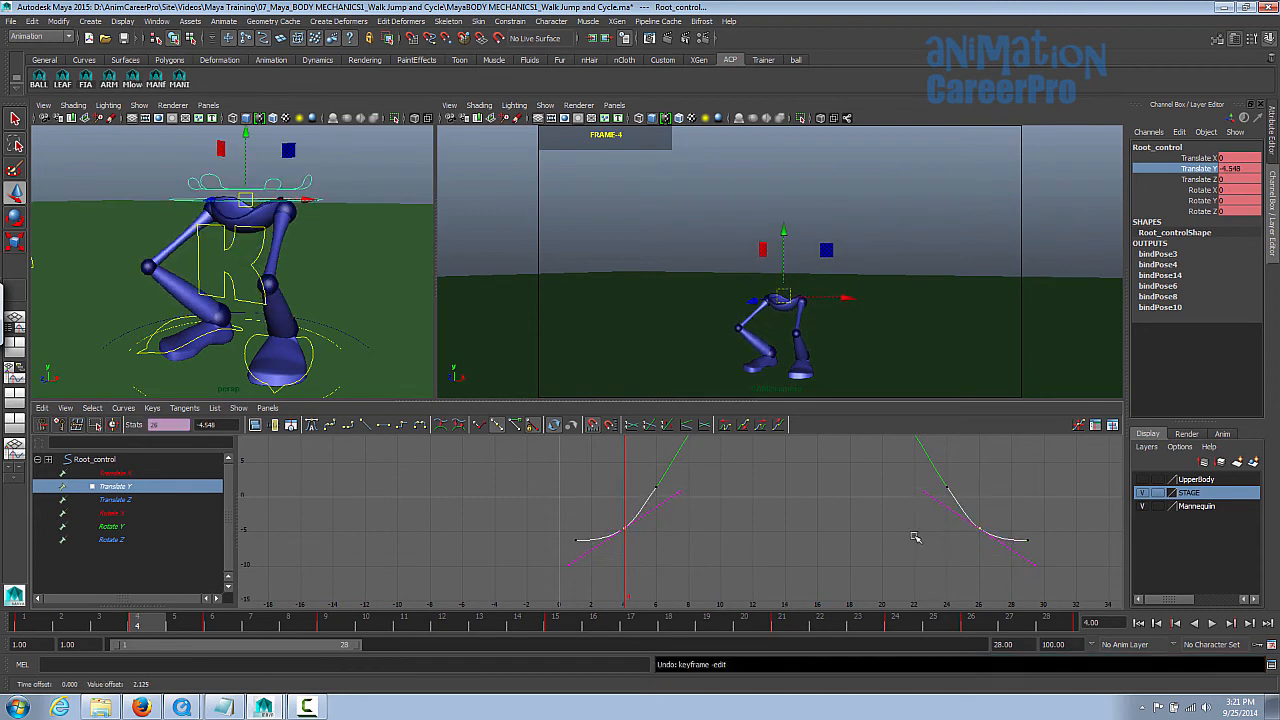
{"action": "key", "text": "f"}
{"action": "left_click_drag", "start_coordinate": [137, 628], "coordinate": [895, 628]}
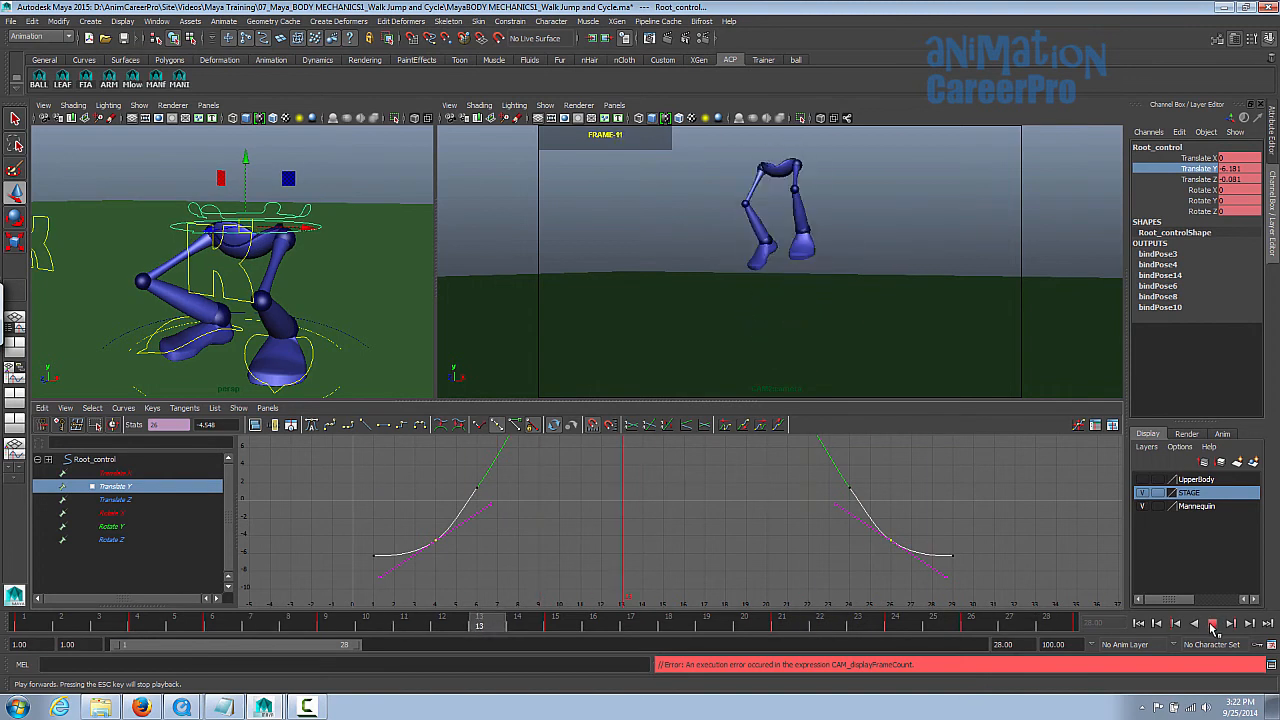
{"action": "left_click", "coordinate": [1213, 627]}
Lower the root's Translate Y keys at frames 1 and 29 together to about -7.193 and replay the jump with the whole curve in view
{"action": "left_click_drag", "start_coordinate": [349, 508], "coordinate": [385, 567]}
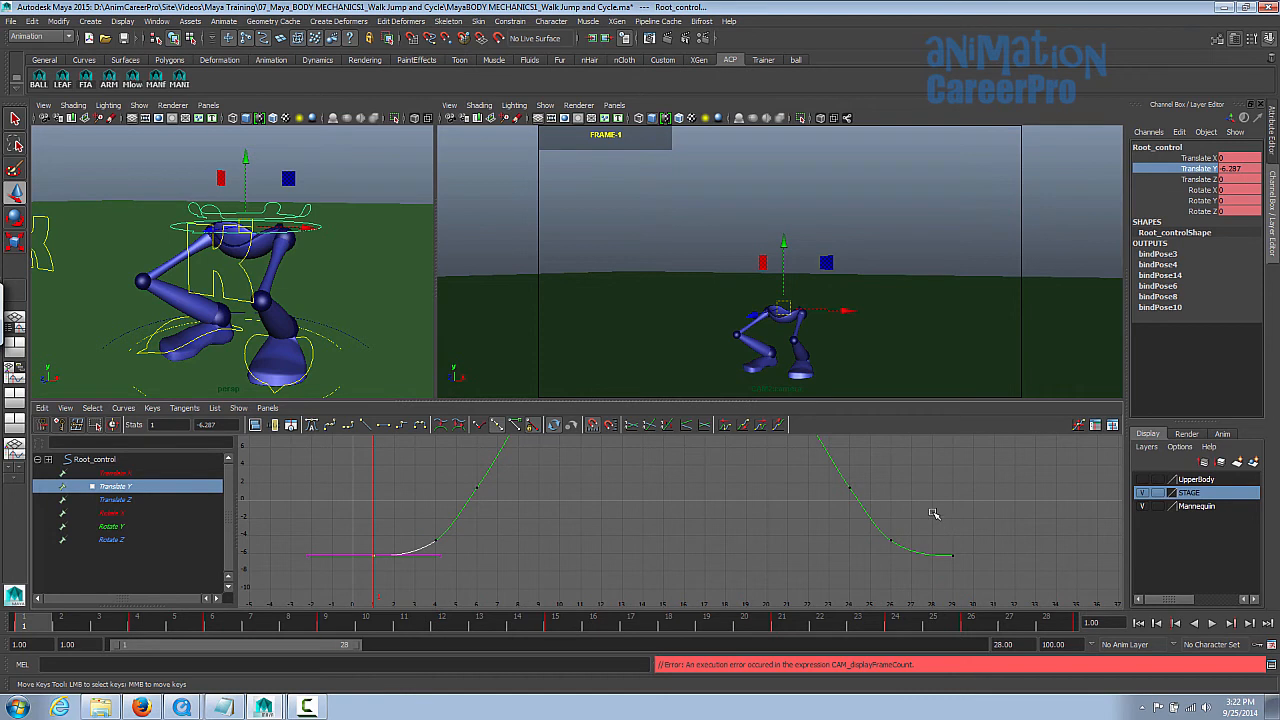
{"action": "left_click_drag", "start_coordinate": [981, 567], "coordinate": [981, 567]}
{"action": "middle_click_drag", "start_coordinate": [593, 542], "coordinate": [593, 558]}
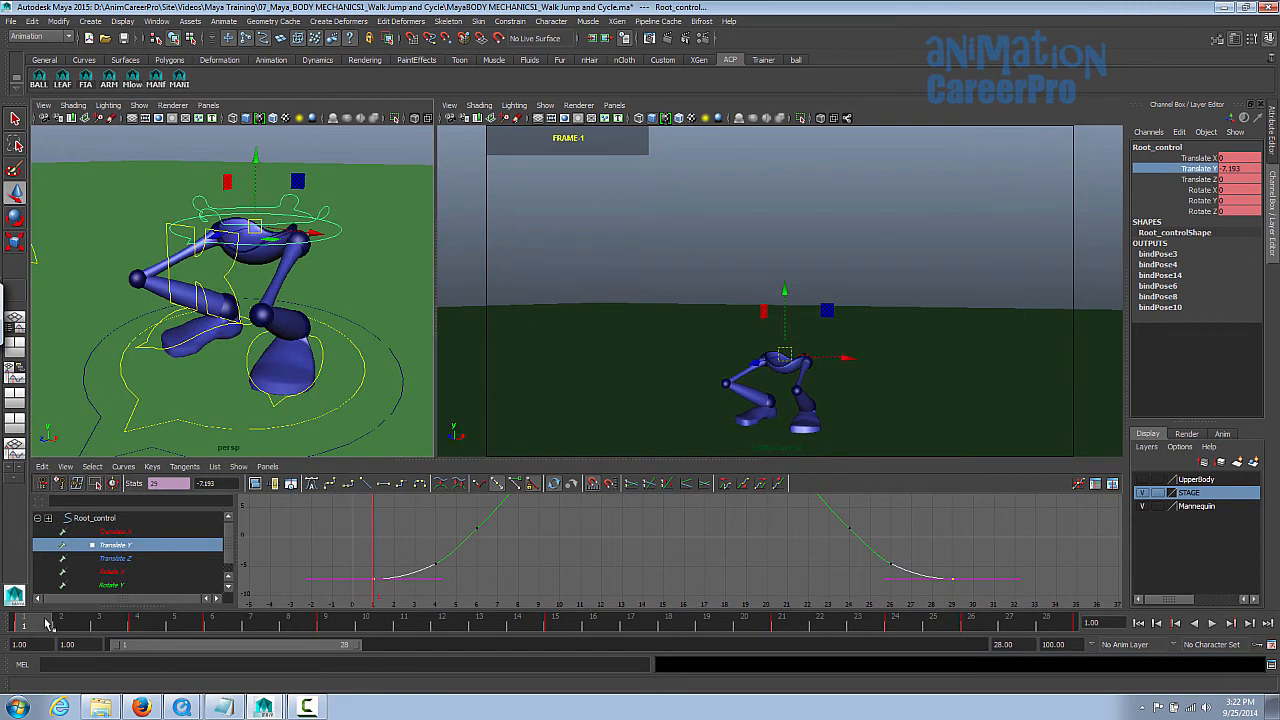
{"action": "key", "text": "alt+v"}
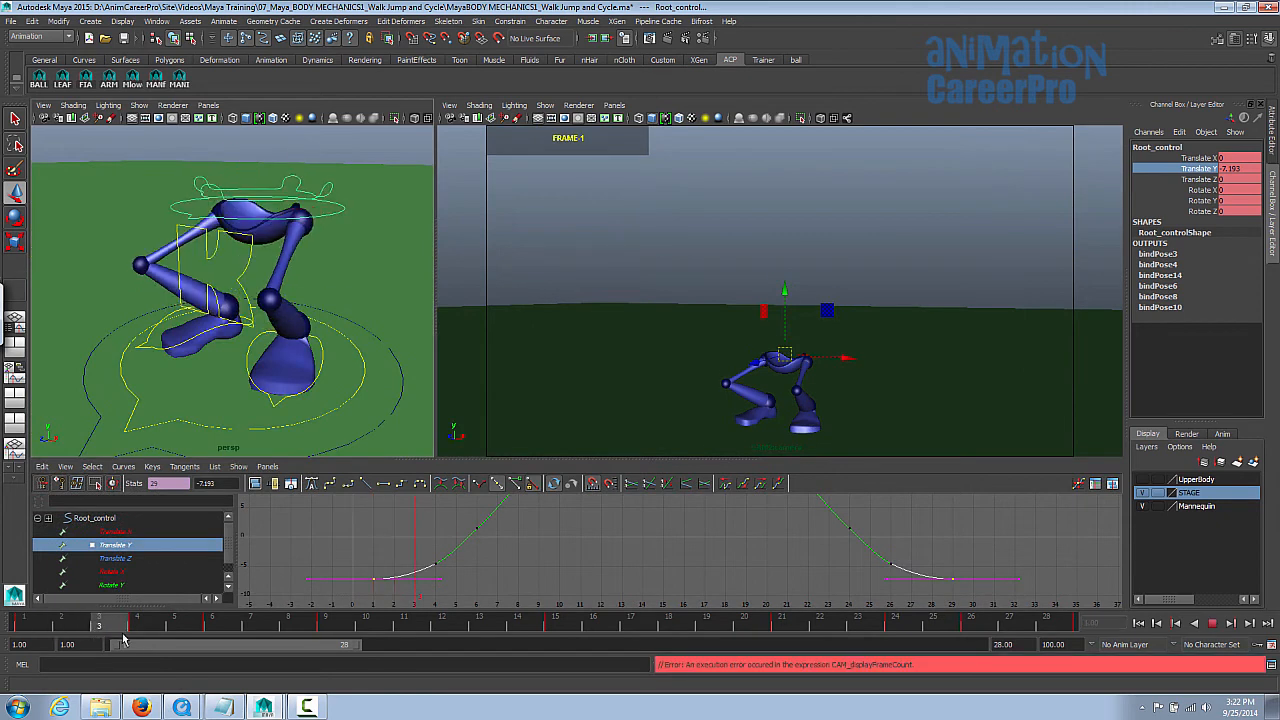
{"action": "key", "text": "alt+v"}
{"action": "left_click", "coordinate": [877, 114]}
{"action": "key", "text": "alt+shift+v"}
{"action": "left_click_drag", "start_coordinate": [497, 459], "coordinate": [497, 361]}
{"action": "key", "text": "a"}
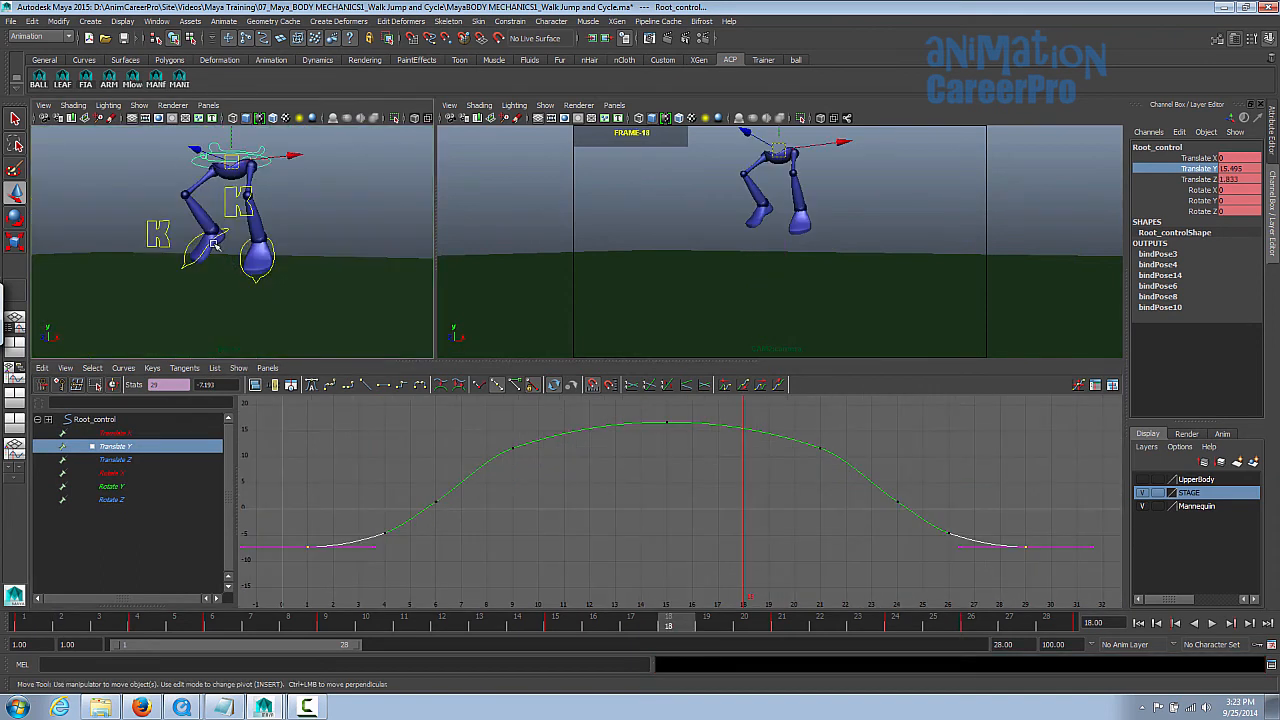
Isolate the right foot's Translate Y curve, slightly steepen the incoming tangent at frame 9 and scrub through the rise
{"action": "left_click", "coordinate": [218, 248]}
{"action": "left_click", "coordinate": [126, 450]}
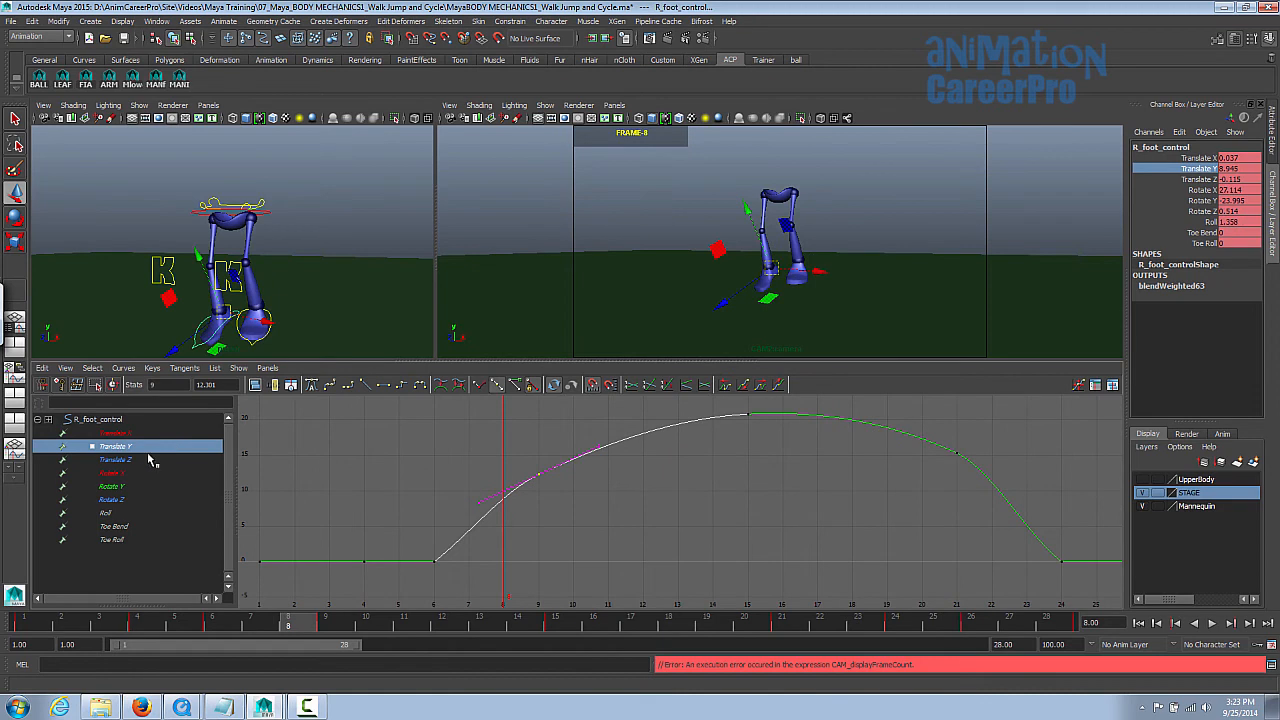
{"action": "right_click_drag", "start_coordinate": [589, 521], "coordinate": [598, 509], "text": "alt+shift"}
{"action": "mouse_move", "coordinate": [276, 628]}
{"action": "left_mouse_down"}
{"action": "mouse_move", "coordinate": [263, 628]}
{"action": "mouse_move", "coordinate": [286, 628]}
{"action": "left_mouse_up"}
{"action": "middle_click_drag", "start_coordinate": [517, 516], "coordinate": [522, 521]}
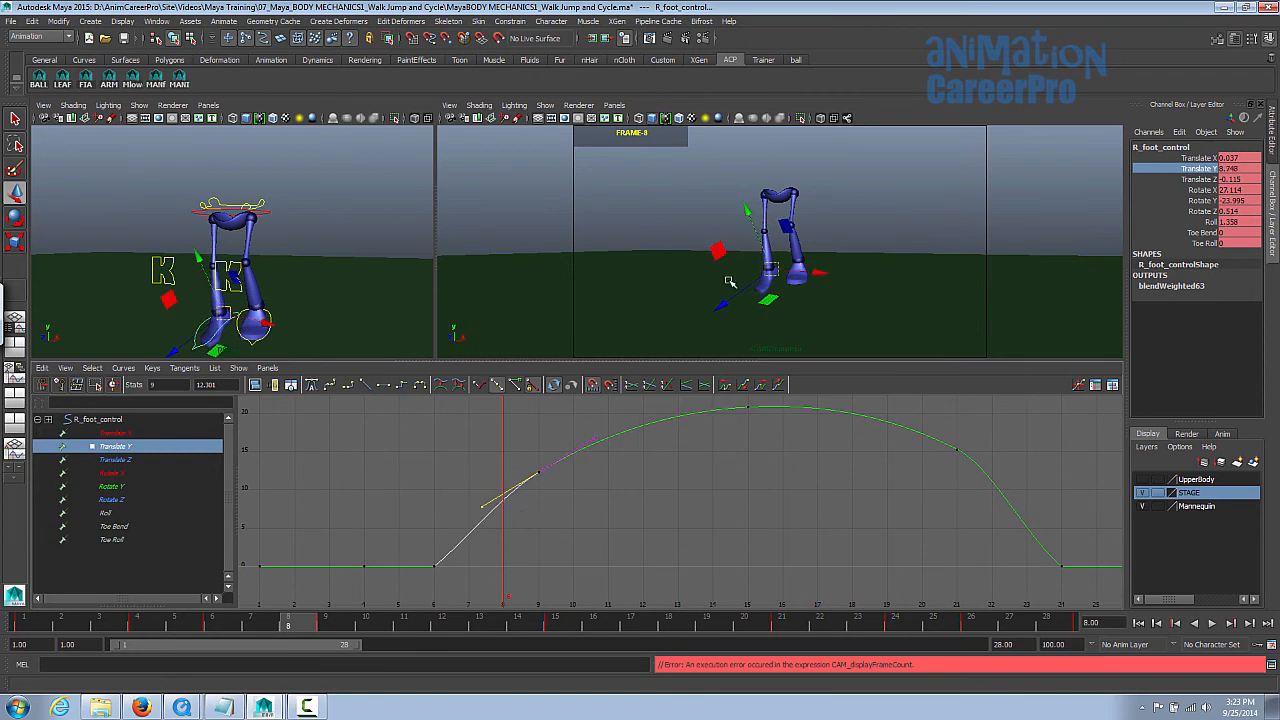
{"action": "left_click_drag", "start_coordinate": [298, 627], "coordinate": [552, 620]}
Tilt the incoming tangent handle of the right foot's Translate Y key at frame 15 downward and scrub the airborne frames
{"action": "middle_click_drag", "start_coordinate": [720, 441], "coordinate": [709, 477], "text": "alt"}
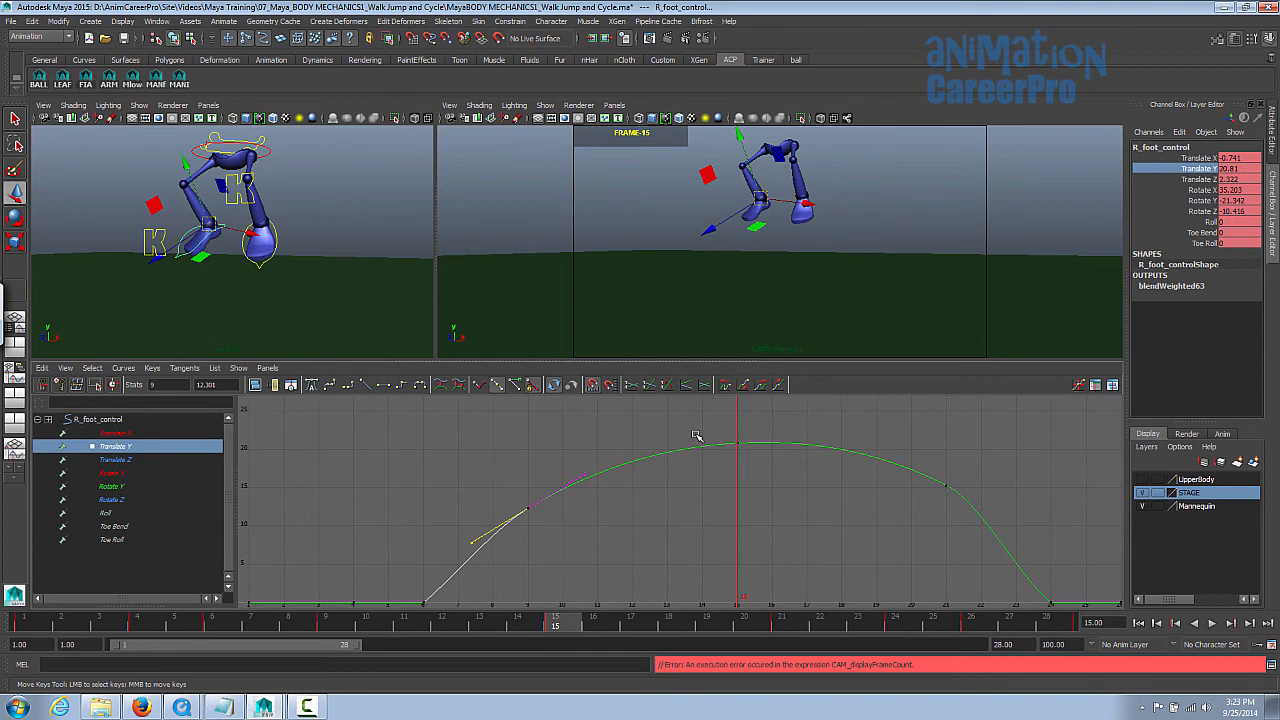
{"action": "key", "text": "alt+comma"}
{"action": "key", "text": "alt+comma"}
{"action": "left_click_drag", "start_coordinate": [741, 454], "coordinate": [697, 434]}
{"action": "middle_click_drag", "start_coordinate": [709, 478], "coordinate": [676, 513]}
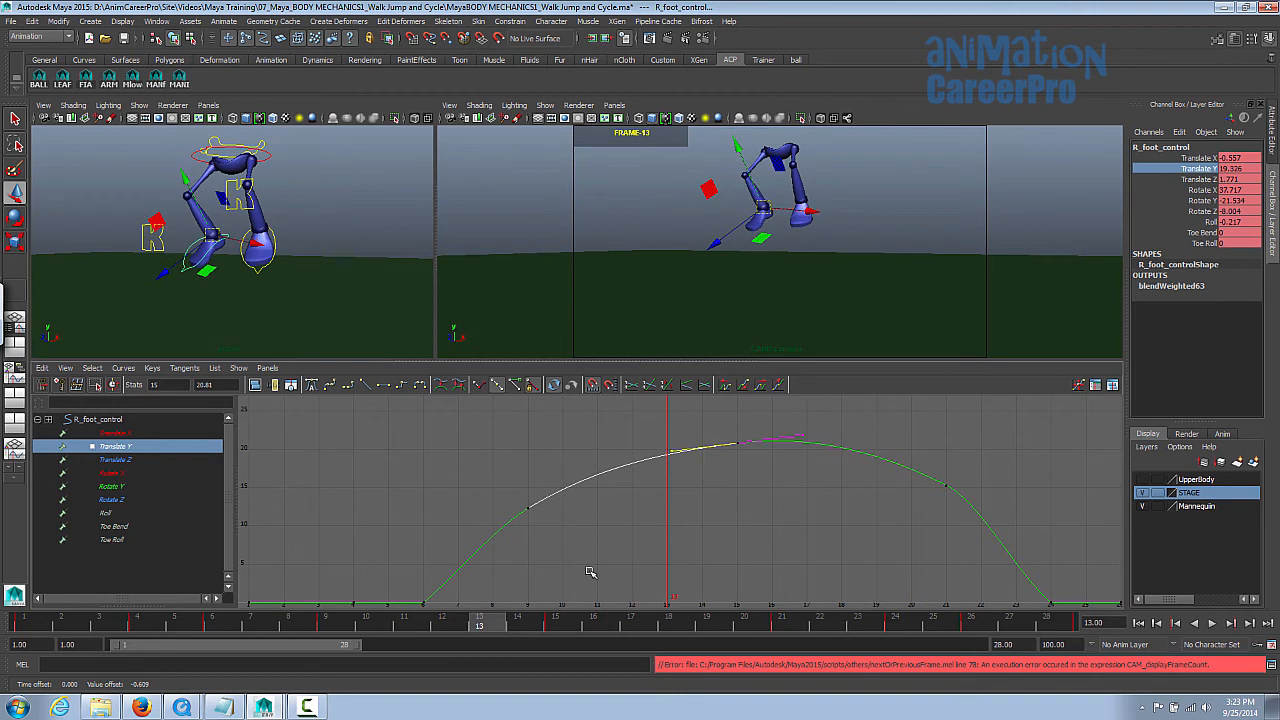
{"action": "left_click_drag", "start_coordinate": [488, 628], "coordinate": [743, 640]}
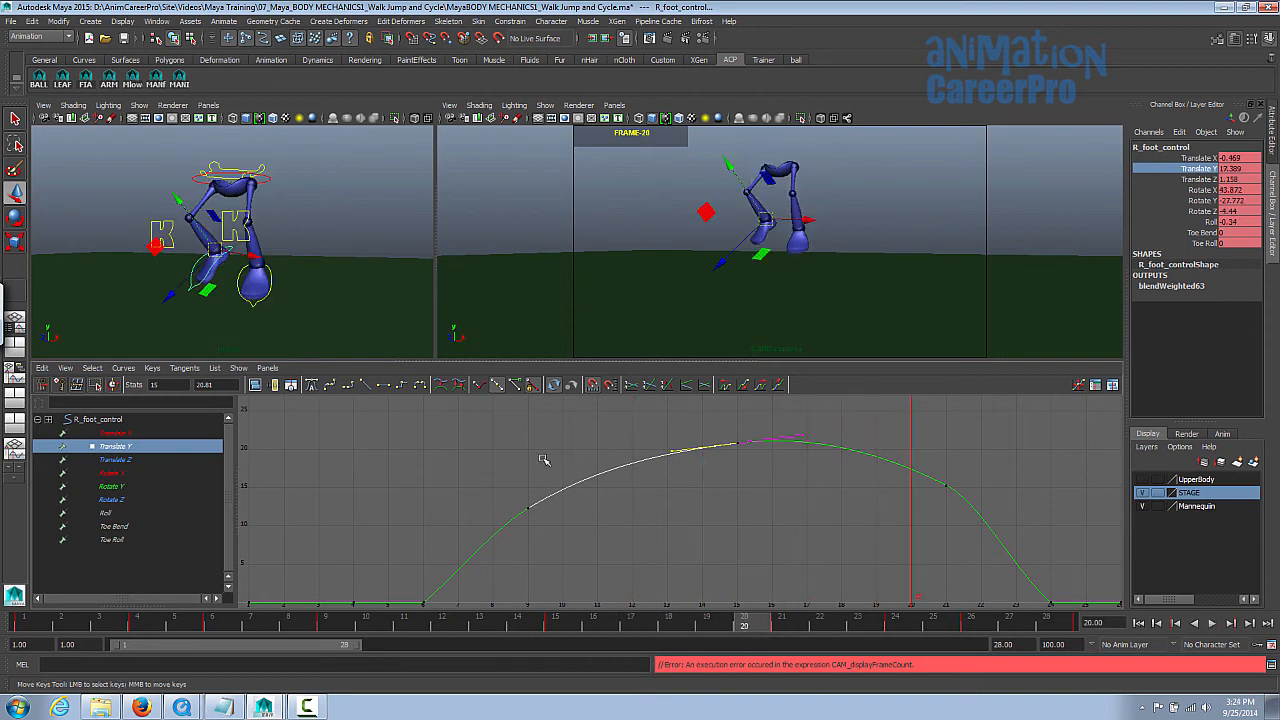
Isolate the left foot's Translate Y curve and lower the outgoing tangent handle of its frame 15 key
{"action": "left_click", "coordinate": [270, 288]}
{"action": "left_click", "coordinate": [100, 448]}
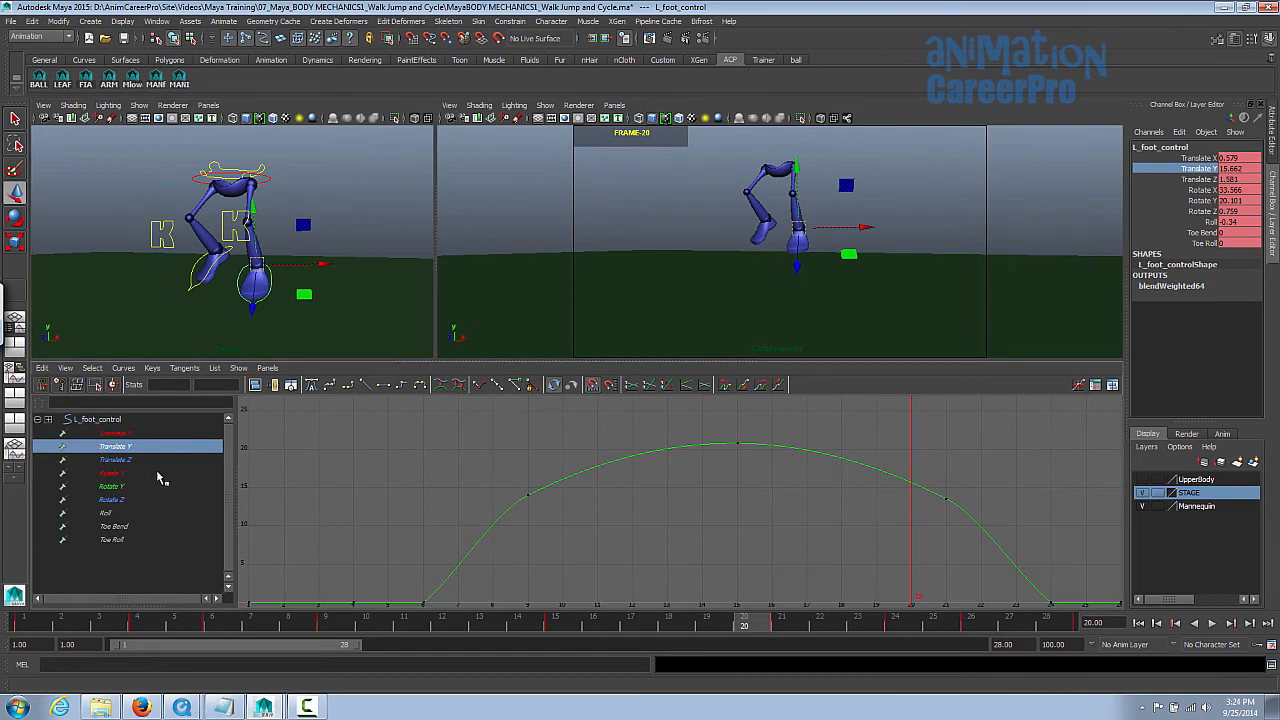
{"action": "left_click_drag", "start_coordinate": [662, 418], "coordinate": [799, 493]}
{"action": "middle_click_drag", "start_coordinate": [827, 479], "coordinate": [829, 482]}
{"action": "left_click", "coordinate": [398, 622]}
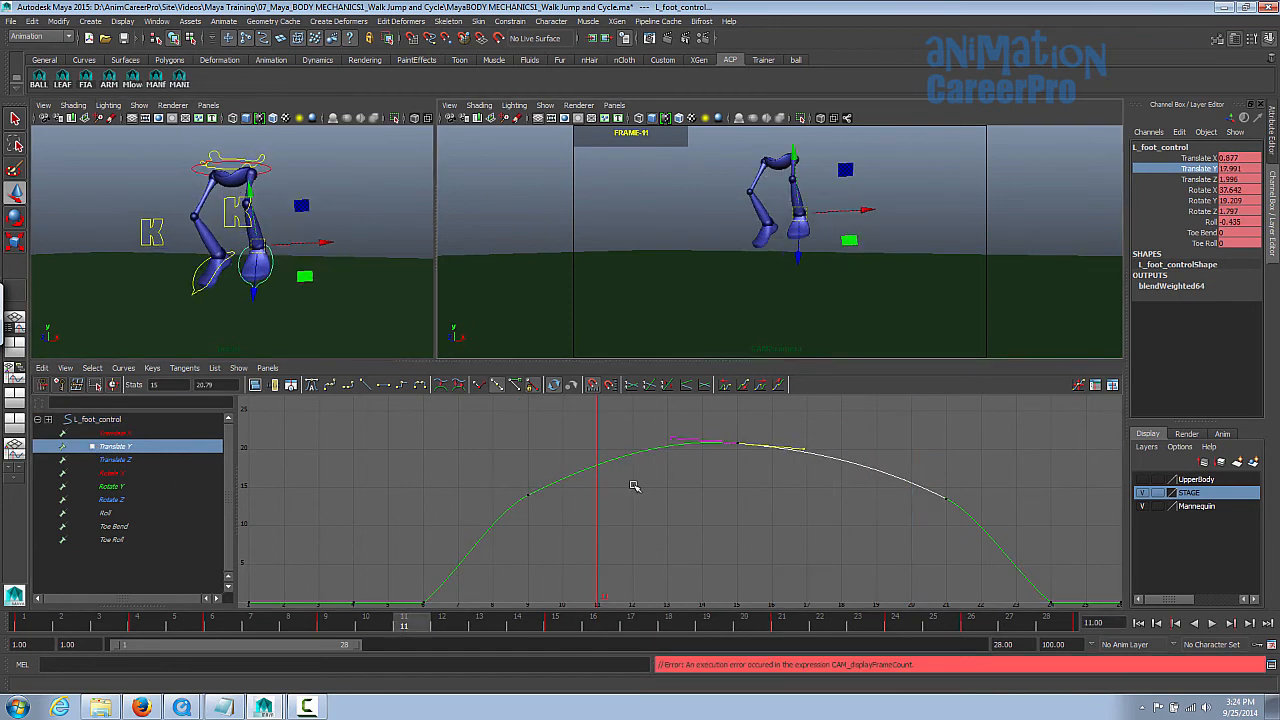
Steepen the outgoing tangent of the left foot's frame 9 Translate Y key and adjust the incoming tangent at frame 15
{"action": "left_click", "coordinate": [527, 494]}
{"action": "middle_click_drag", "start_coordinate": [613, 526], "coordinate": [613, 520]}
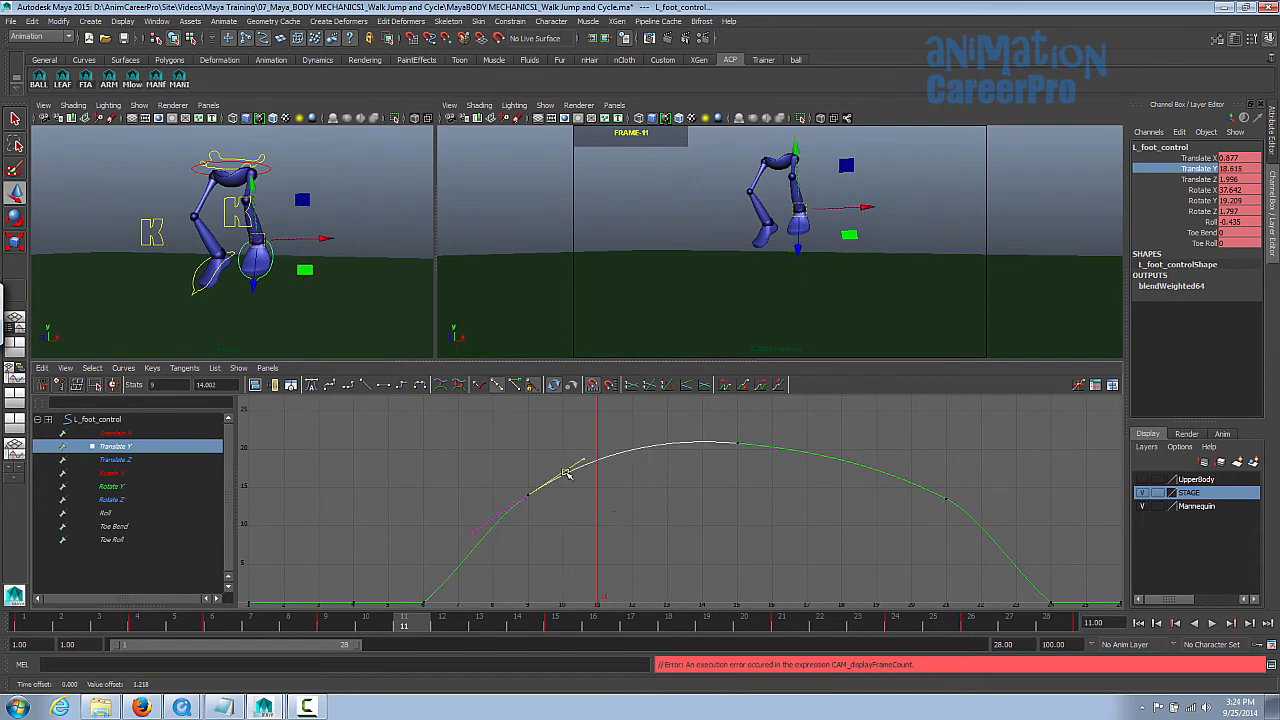
{"action": "left_click", "coordinate": [737, 443]}
{"action": "left_click_drag", "start_coordinate": [395, 626], "coordinate": [555, 628]}
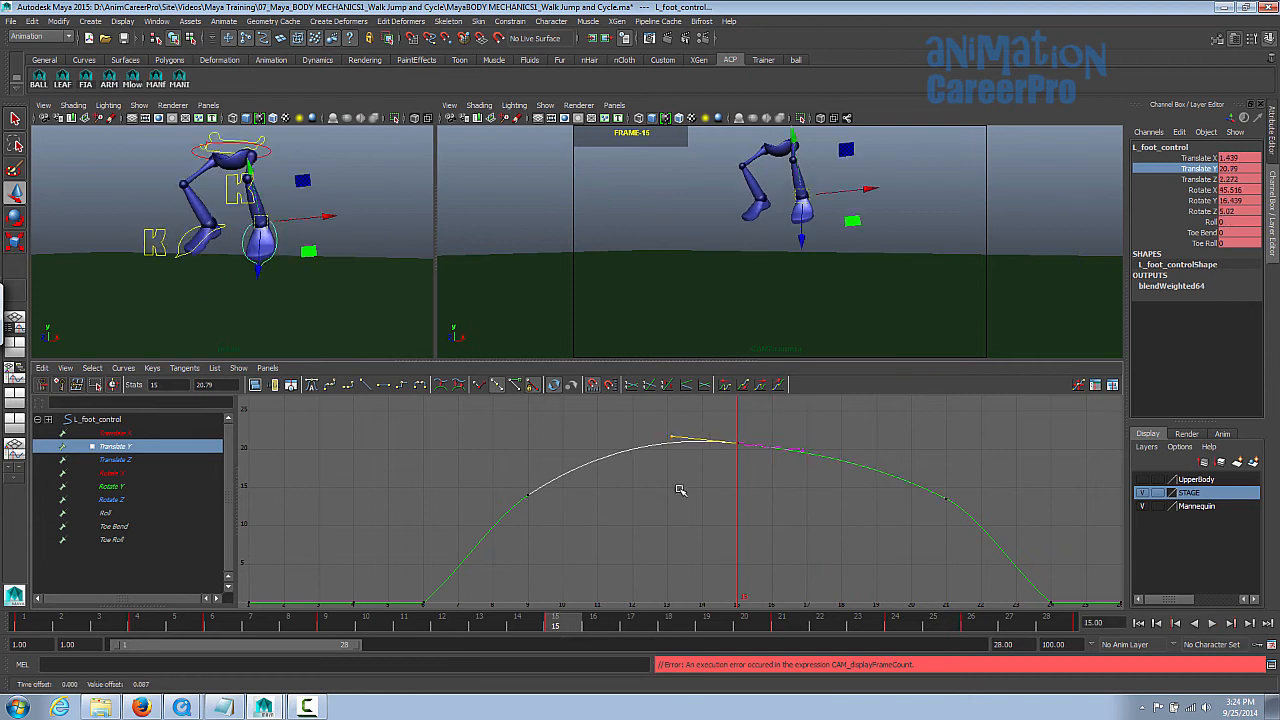
Reshape the left foot's fall by adjusting its Translate Y tangents at frames 15 and 21 and the incoming handle at frame 24
{"action": "middle_click_drag", "start_coordinate": [901, 491], "coordinate": [865, 499], "text": "alt"}
{"action": "left_click_drag", "start_coordinate": [754, 431], "coordinate": [800, 500]}
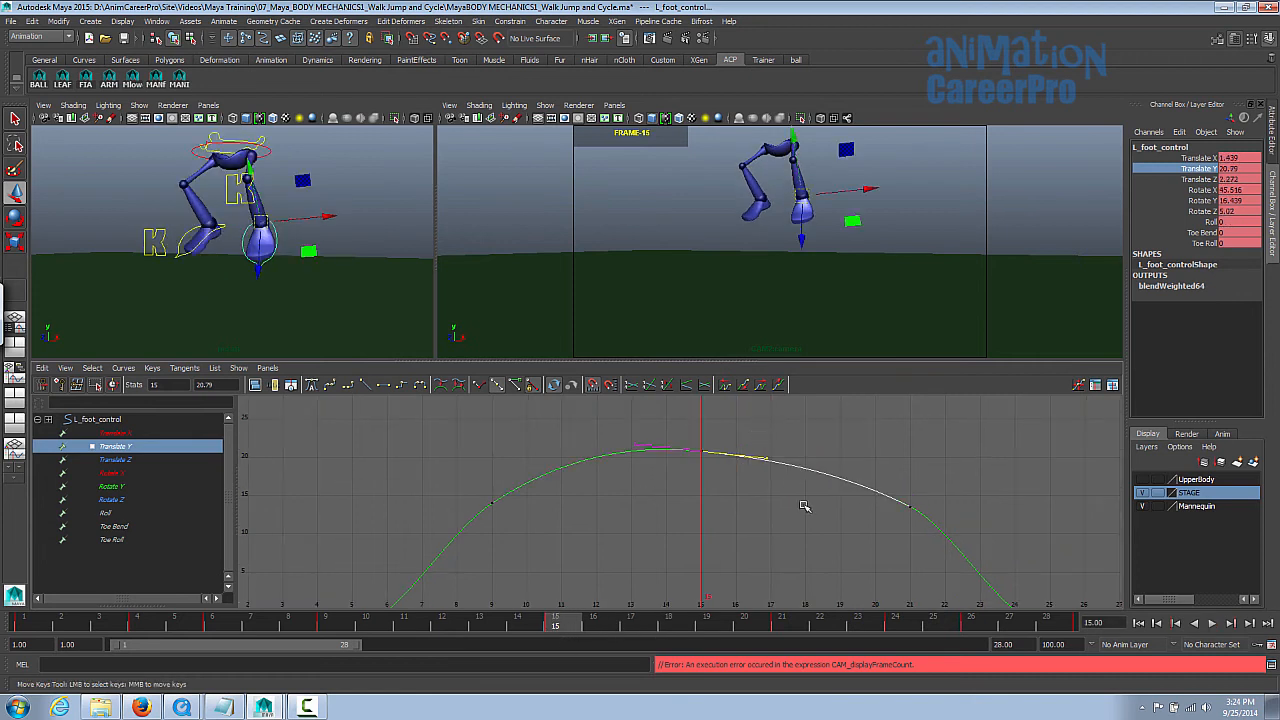
{"action": "left_click_drag", "start_coordinate": [583, 625], "coordinate": [760, 640]}
{"action": "left_click_drag", "start_coordinate": [935, 464], "coordinate": [880, 521]}
{"action": "middle_click_drag", "start_coordinate": [846, 525], "coordinate": [847, 537]}
{"action": "left_click_drag", "start_coordinate": [708, 626], "coordinate": [774, 660]}
{"action": "middle_click_drag", "start_coordinate": [852, 547], "coordinate": [827, 503]}
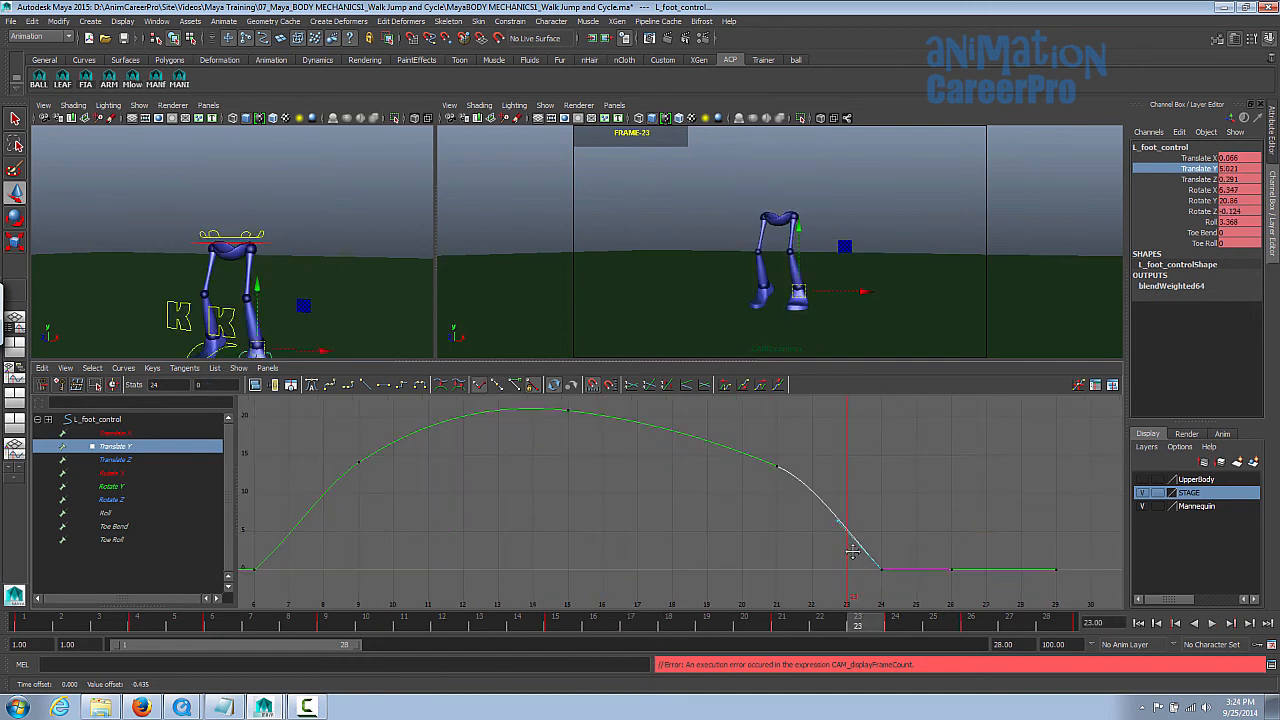
{"action": "left_click_drag", "start_coordinate": [699, 624], "coordinate": [609, 634]}
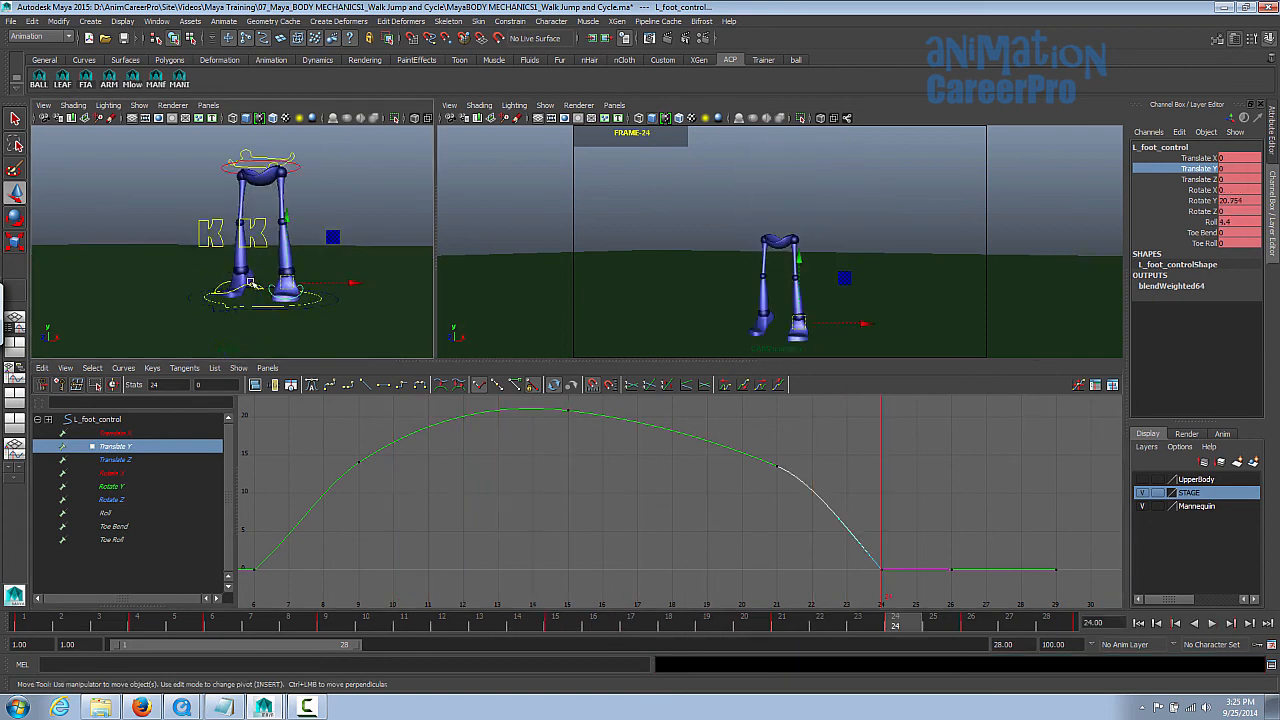
Isolate the right foot's Translate Y curve, adjust the incoming tangent at its frame 24 landing key and scrub the contact
{"action": "left_click", "coordinate": [287, 291]}
{"action": "left_click", "coordinate": [159, 448]}
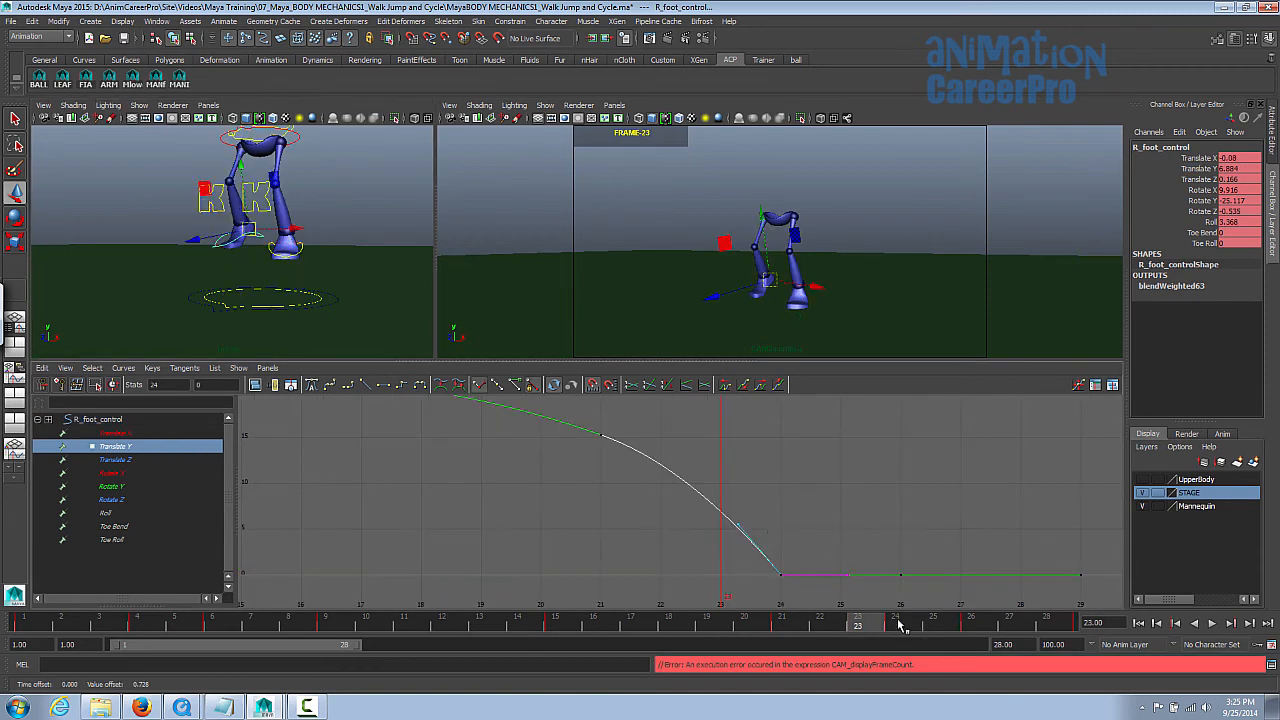
{"action": "mouse_move", "coordinate": [852, 625]}
{"action": "left_mouse_down"}
{"action": "mouse_move", "coordinate": [804, 625]}
{"action": "mouse_move", "coordinate": [915, 625]}
{"action": "left_mouse_up"}
{"action": "middle_click_drag", "start_coordinate": [878, 568], "coordinate": [869, 548], "text": "alt"}
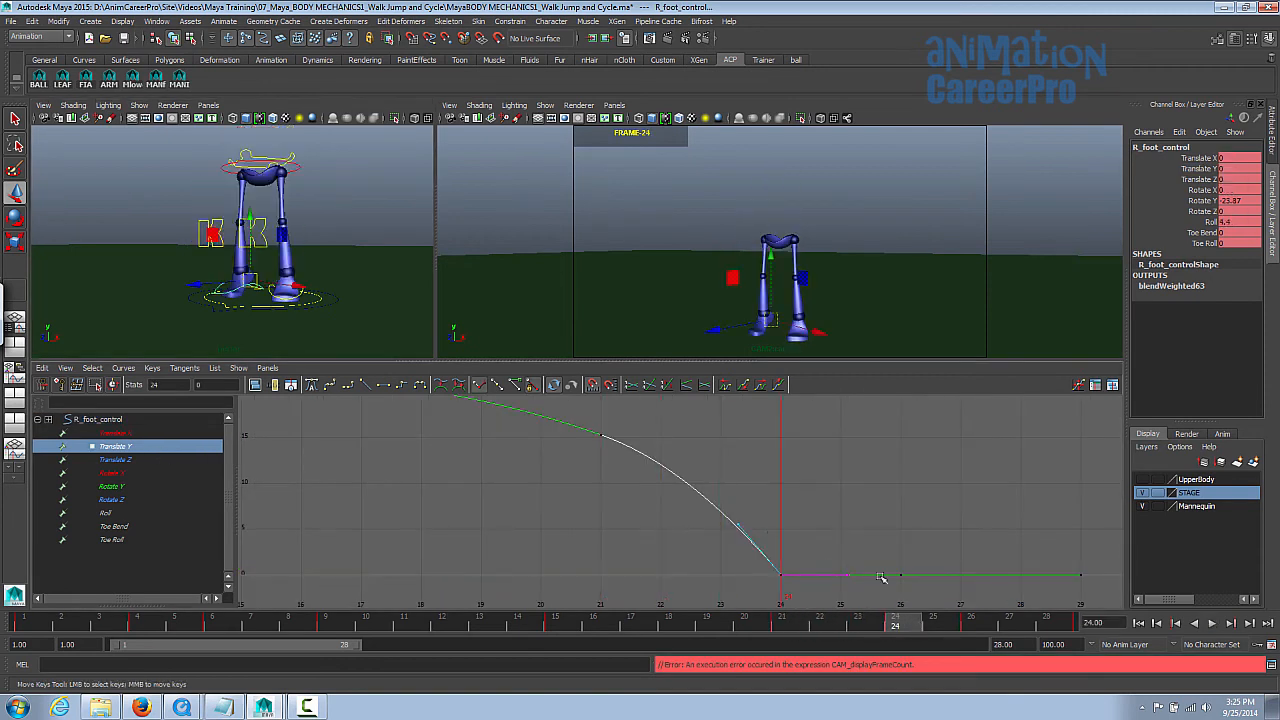
{"action": "mouse_move", "coordinate": [913, 622]}
{"action": "left_mouse_down"}
{"action": "mouse_move", "coordinate": [950, 624]}
{"action": "mouse_move", "coordinate": [895, 624]}
{"action": "left_mouse_up"}
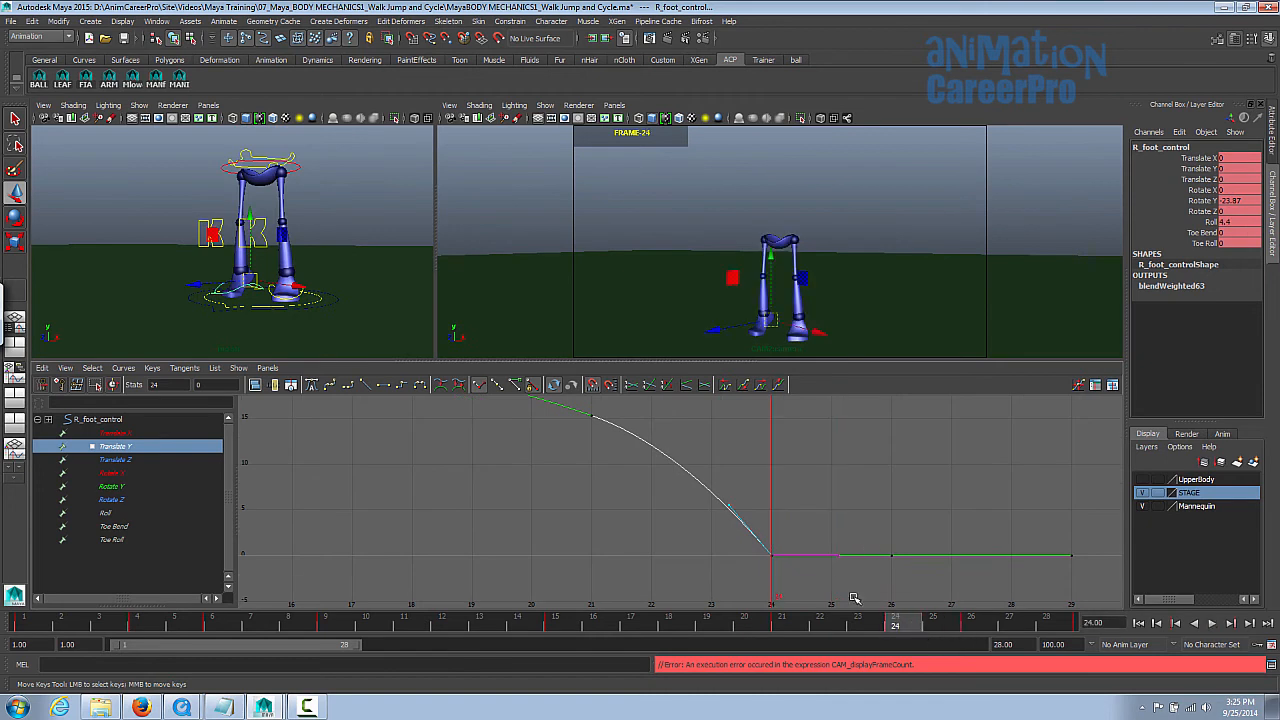
Raise the right foot's Translate Y key at frame 24 to about 1.966, angle its outgoing tangent downward and play the jump full-screen
{"action": "middle_click_drag", "start_coordinate": [757, 551], "coordinate": [825, 574]}
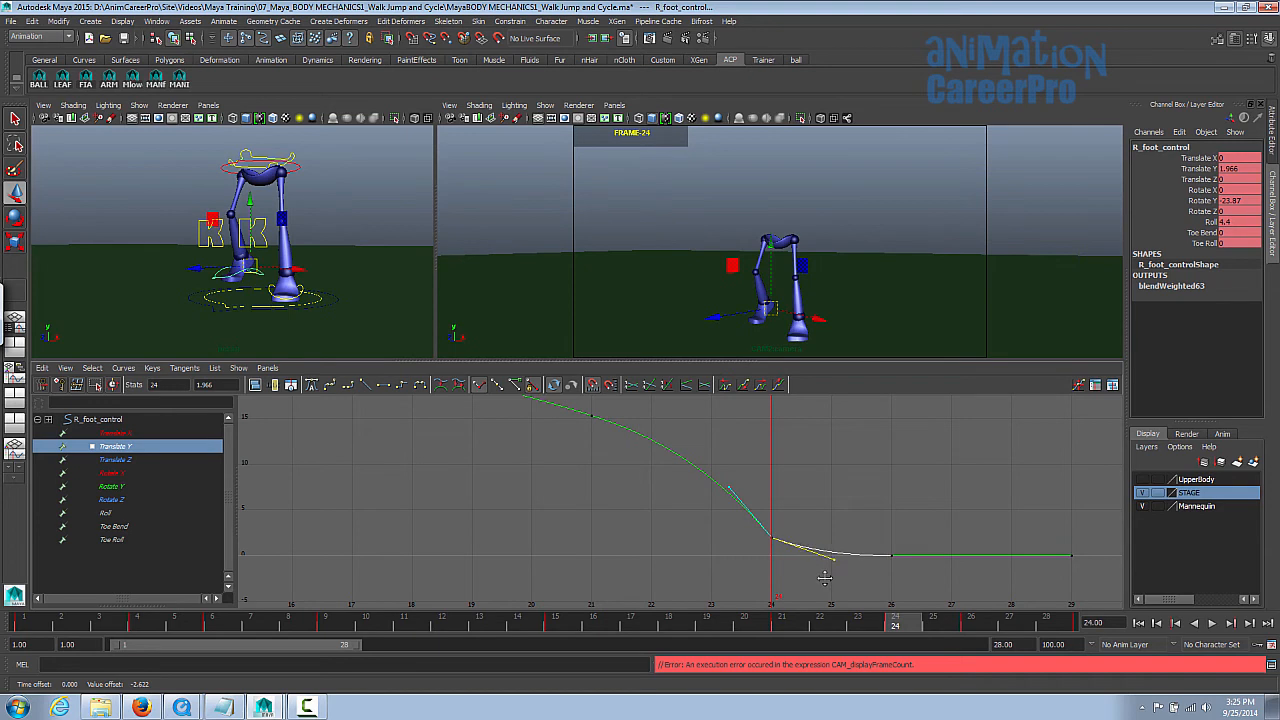
{"action": "mouse_move", "coordinate": [892, 626]}
{"action": "left_mouse_down"}
{"action": "mouse_move", "coordinate": [875, 624]}
{"action": "mouse_move", "coordinate": [1012, 620]}
{"action": "mouse_move", "coordinate": [883, 644]}
{"action": "mouse_move", "coordinate": [857, 624]}
{"action": "left_mouse_up"}
{"action": "key", "text": "space"}
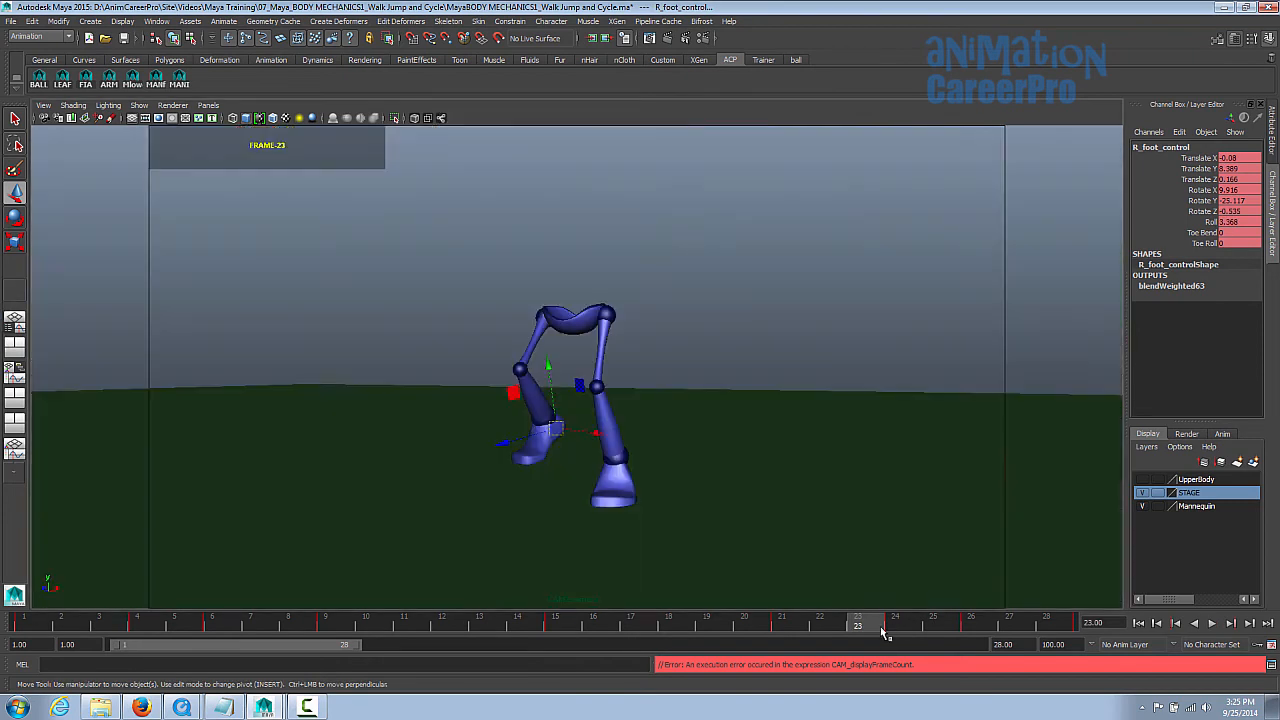
{"action": "key", "text": "alt+v"}
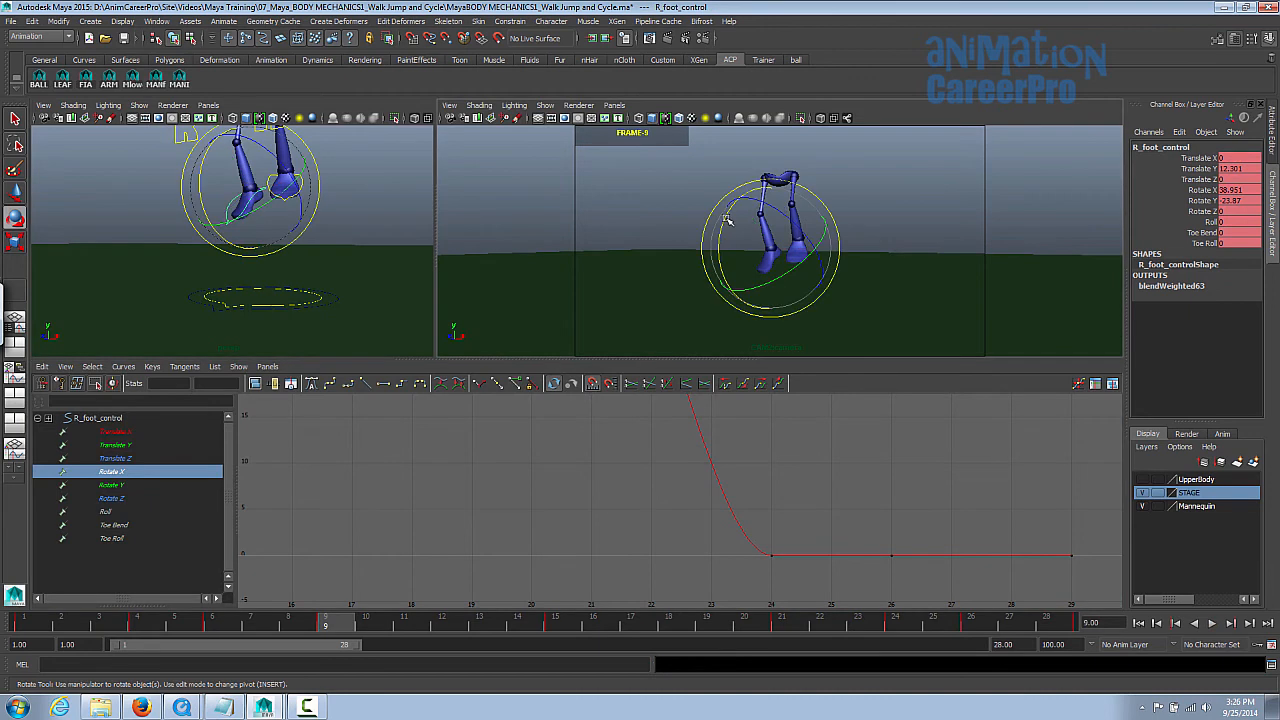
Try rotating the right foot at frame 9, undo the rotation, and play the jump with its whole Rotate X curve in view
{"action": "mouse_move", "coordinate": [727, 219]}
{"action": "left_mouse_down"}
{"action": "mouse_move", "coordinate": [737, 243]}
{"action": "mouse_move", "coordinate": [747, 176]}
{"action": "mouse_move", "coordinate": [752, 221]}
{"action": "mouse_move", "coordinate": [740, 213]}
{"action": "left_mouse_up"}
{"action": "key", "text": "z"}
{"action": "key", "text": "a"}
{"action": "right_click_drag", "start_coordinate": [820, 509], "coordinate": [855, 503], "text": "alt"}
{"action": "middle_click_drag", "start_coordinate": [855, 503], "coordinate": [857, 496], "text": "alt"}
{"action": "left_click", "coordinate": [48, 625]}
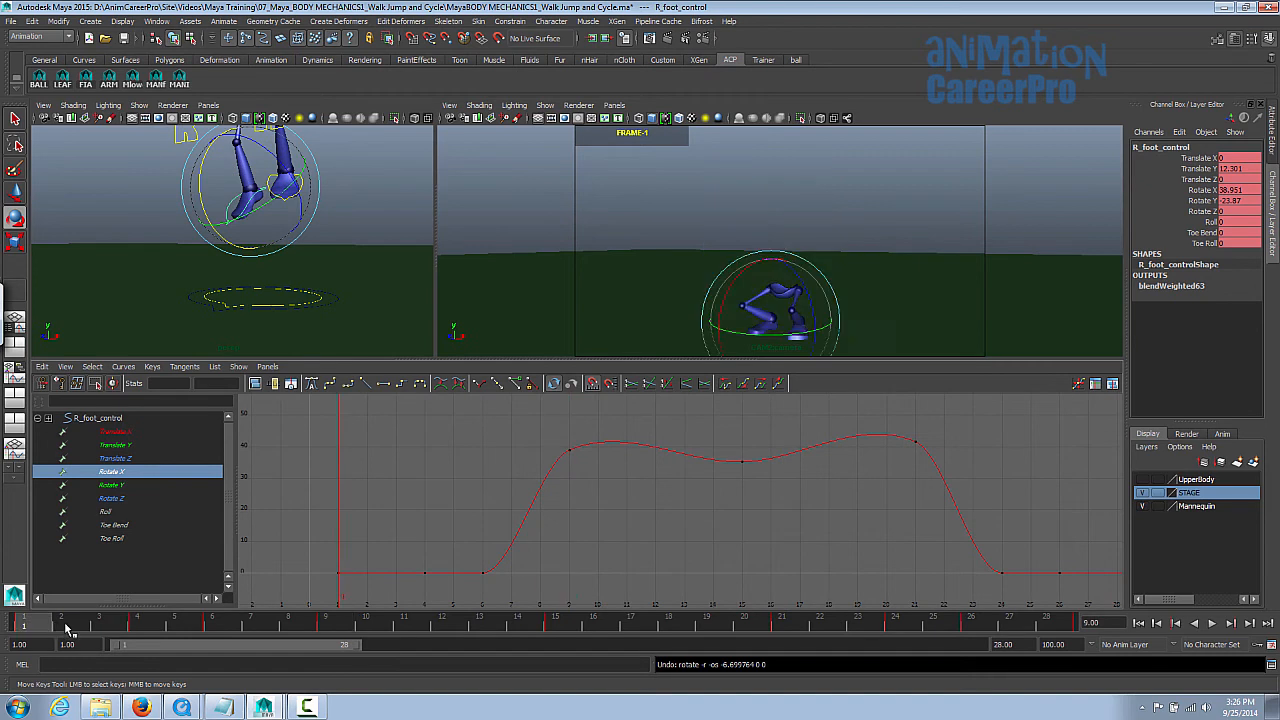
{"action": "key", "text": "alt+v"}
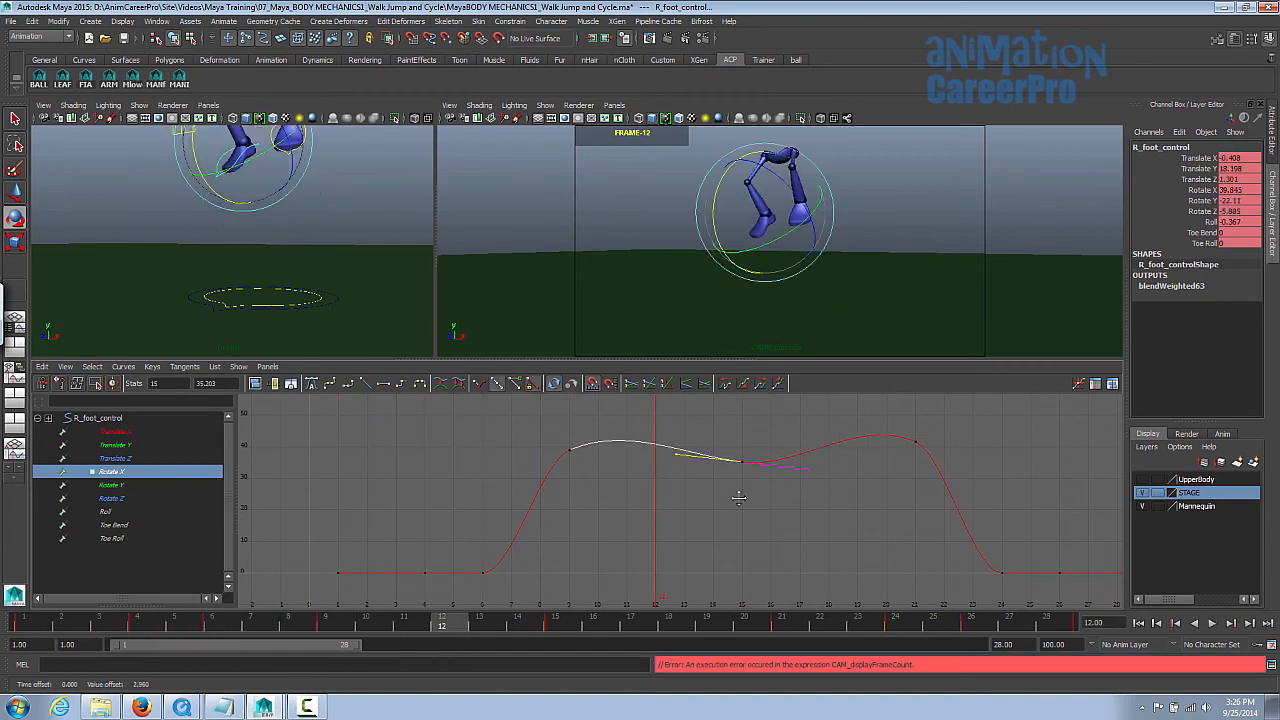
Adjust the incoming tangent of the right foot's Rotate X key at frame 15 and raise the key to about 50
{"action": "middle_click_drag", "start_coordinate": [738, 500], "coordinate": [742, 493]}
{"action": "left_click_drag", "start_coordinate": [729, 440], "coordinate": [760, 481]}
{"action": "middle_click_drag", "start_coordinate": [780, 506], "coordinate": [780, 459]}
Lower the right foot's Rotate X key at frame 9 to about 32, steepen its tangents and scrub the takeoff
{"action": "left_click_drag", "start_coordinate": [592, 438], "coordinate": [545, 478]}
{"action": "middle_click_drag", "start_coordinate": [574, 489], "coordinate": [574, 502]}
{"action": "left_click_drag", "start_coordinate": [553, 436], "coordinate": [590, 464]}
{"action": "middle_click_drag", "start_coordinate": [617, 467], "coordinate": [617, 519]}
{"action": "middle_click_drag", "start_coordinate": [607, 567], "coordinate": [566, 608], "text": "alt"}
{"action": "mouse_move", "coordinate": [334, 626]}
{"action": "left_mouse_down"}
{"action": "mouse_move", "coordinate": [266, 628]}
{"action": "mouse_move", "coordinate": [328, 628]}
{"action": "left_mouse_up"}
{"action": "middle_click_drag", "start_coordinate": [580, 573], "coordinate": [610, 532], "text": "alt"}
{"action": "middle_click_drag", "start_coordinate": [610, 532], "coordinate": [614, 506]}
{"action": "mouse_move", "coordinate": [265, 626]}
{"action": "left_mouse_down"}
{"action": "mouse_move", "coordinate": [212, 636]}
{"action": "mouse_move", "coordinate": [262, 636]}
{"action": "left_mouse_up"}
Break the tangents of the right foot's Rotate X key at frame 6 and steepen the outgoing handle
{"action": "left_click", "coordinate": [470, 572]}
{"action": "left_click", "coordinate": [480, 383]}
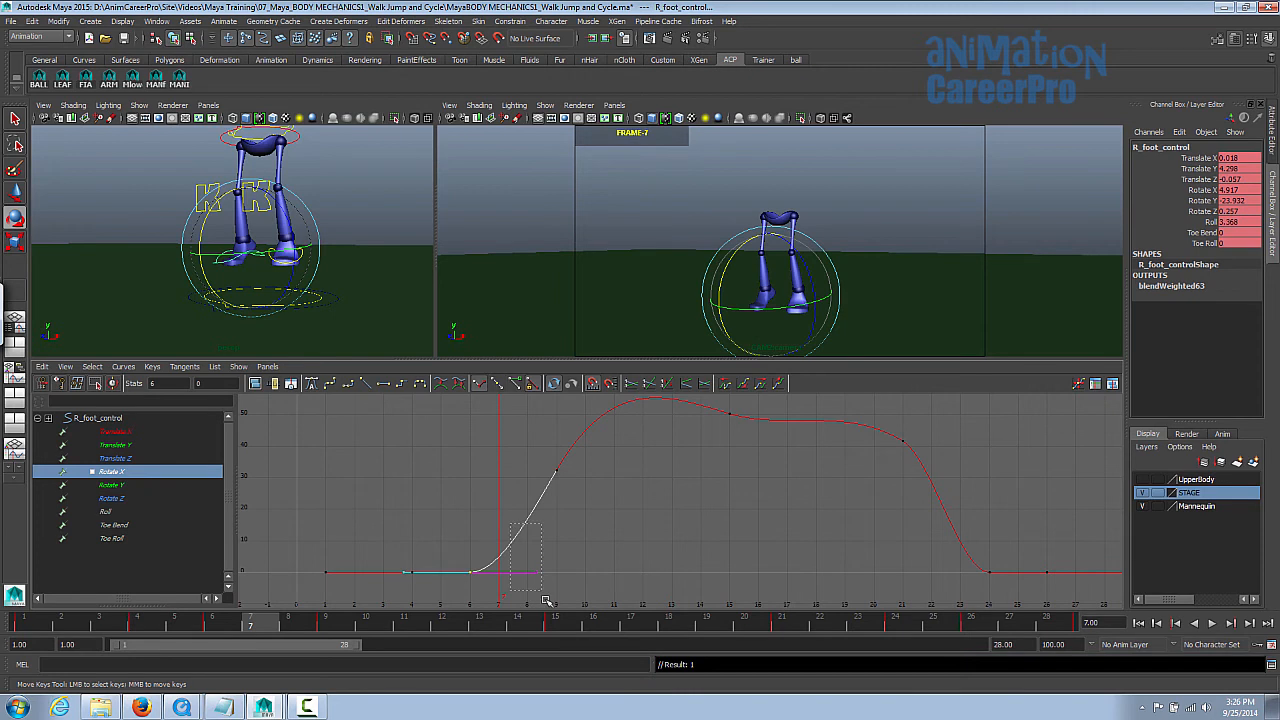
{"action": "middle_click_drag", "start_coordinate": [576, 592], "coordinate": [543, 529]}
Set the right foot's Rotate X key at frame 9 to about 35.146, smooth its tangents and scrub the takeoff
{"action": "left_click_drag", "start_coordinate": [512, 447], "coordinate": [584, 497]}
{"action": "left_click", "coordinate": [537, 495]}
{"action": "middle_click_drag", "start_coordinate": [538, 497], "coordinate": [556, 461]}
{"action": "left_click", "coordinate": [556, 470]}
{"action": "left_click_drag", "start_coordinate": [277, 622], "coordinate": [249, 629]}
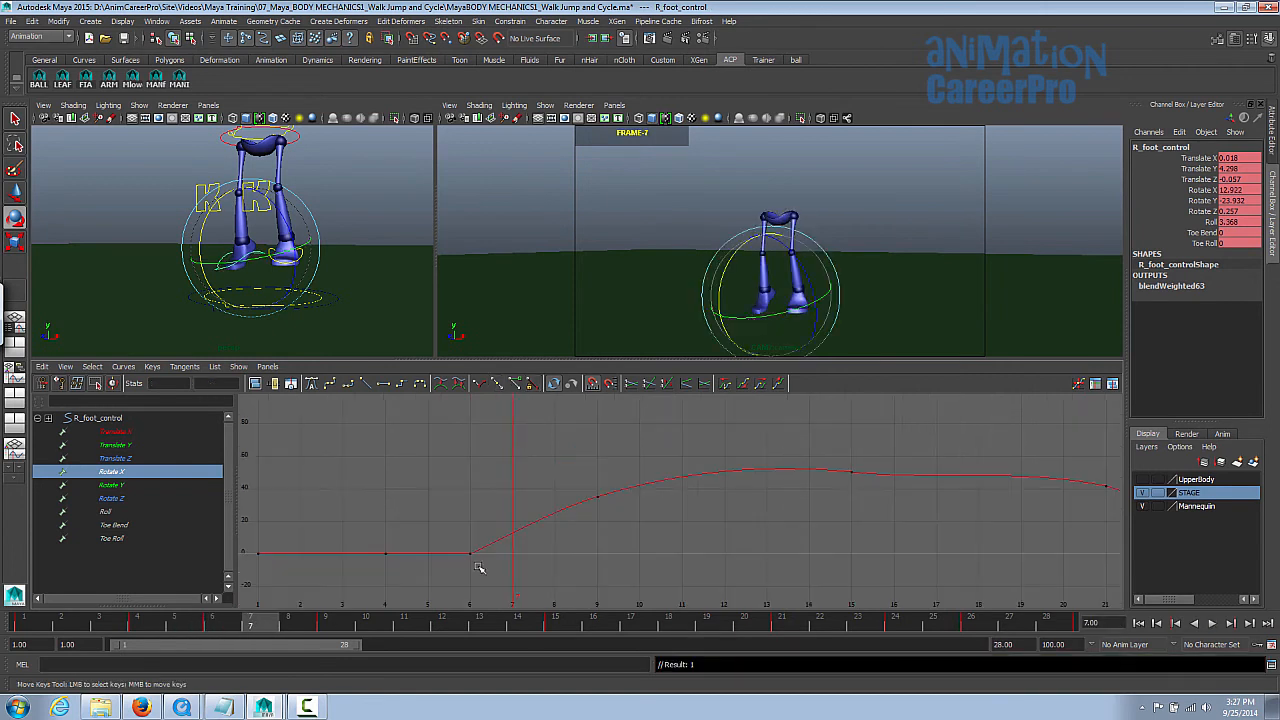
Raise the right foot's Rotate X key at frame 15 to about 60 and scrub the airborne frames
{"action": "left_click_drag", "start_coordinate": [300, 628], "coordinate": [367, 633]}
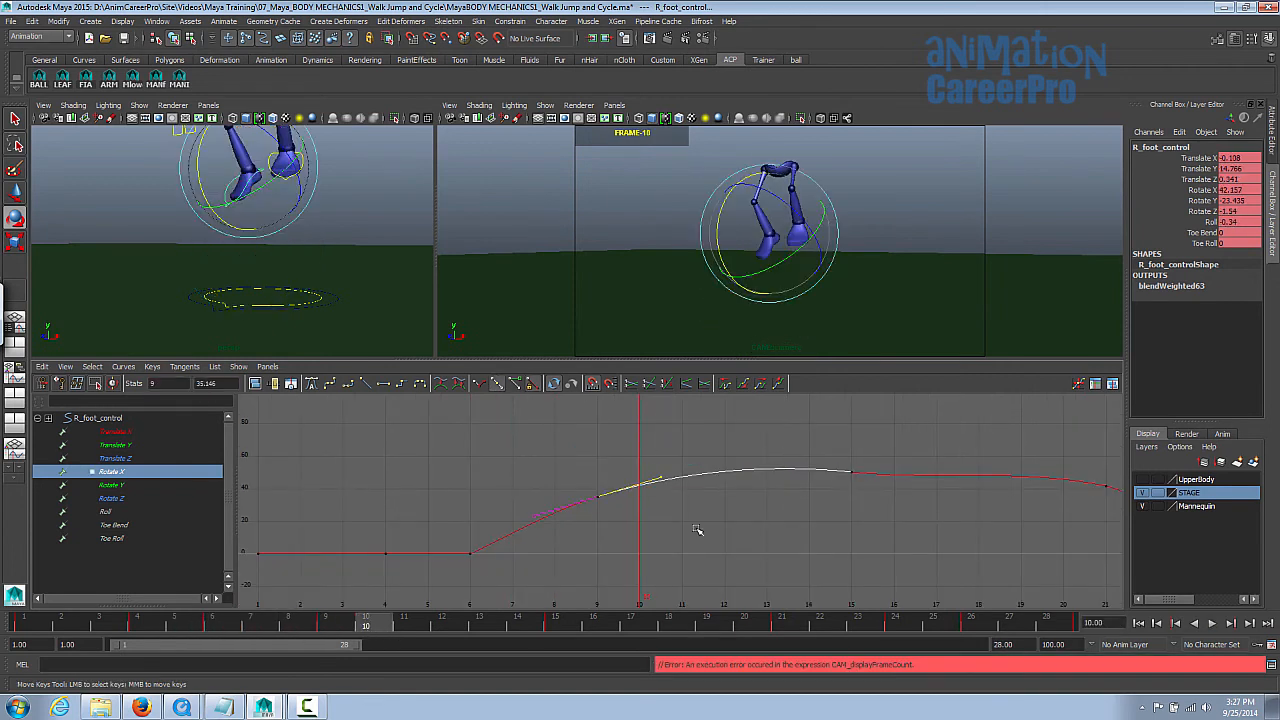
{"action": "middle_click_drag", "start_coordinate": [694, 529], "coordinate": [831, 491]}
{"action": "left_click", "coordinate": [404, 628]}
{"action": "left_click_drag", "start_coordinate": [432, 628], "coordinate": [674, 640]}
{"action": "left_click_drag", "start_coordinate": [674, 640], "coordinate": [712, 640]}
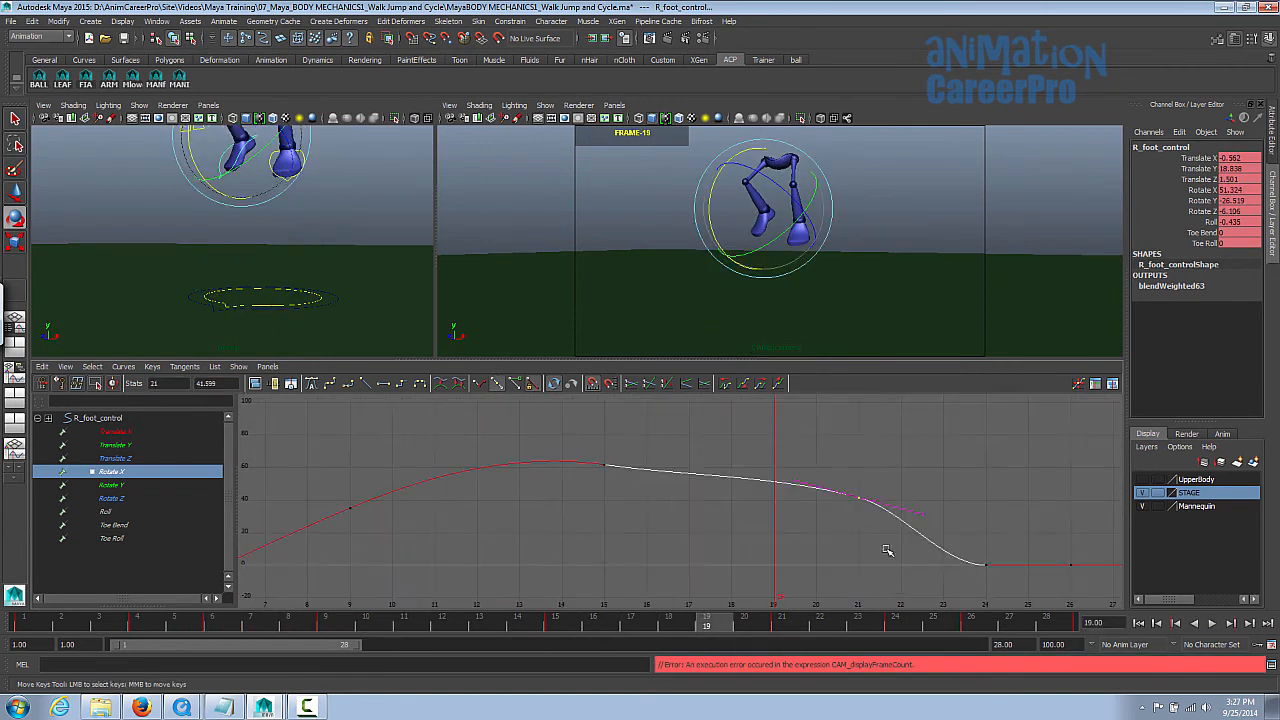
Lower the right foot's Rotate X key at frame 21 to about 9.272, steepen its incoming tangent and scrub the jump
{"action": "middle_click_drag", "start_coordinate": [852, 532], "coordinate": [836, 571]}
{"action": "left_click_drag", "start_coordinate": [874, 544], "coordinate": [836, 491]}
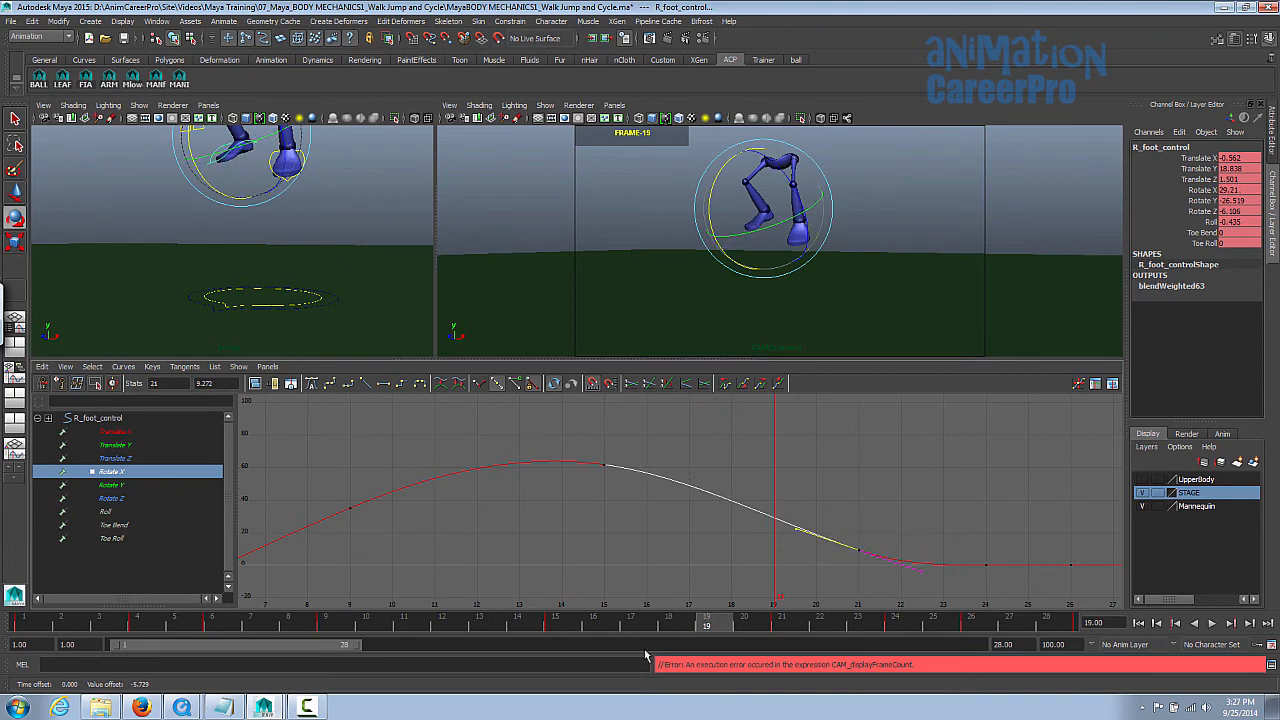
{"action": "left_click_drag", "start_coordinate": [404, 627], "coordinate": [852, 627]}
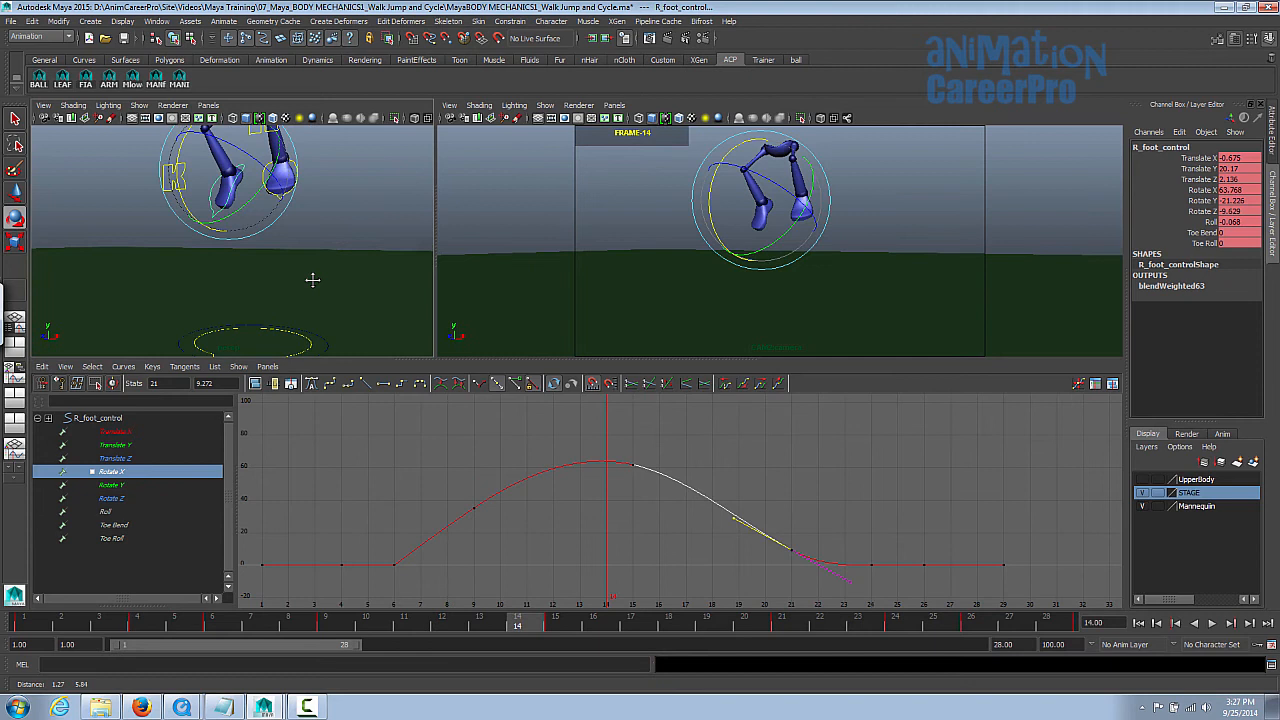
Compare the Rotate X curves of both foot controls and select the right foot's key at frame 15
{"action": "scroll", "coordinate": [312, 280], "scroll_direction": "down", "scroll_amount": 2}
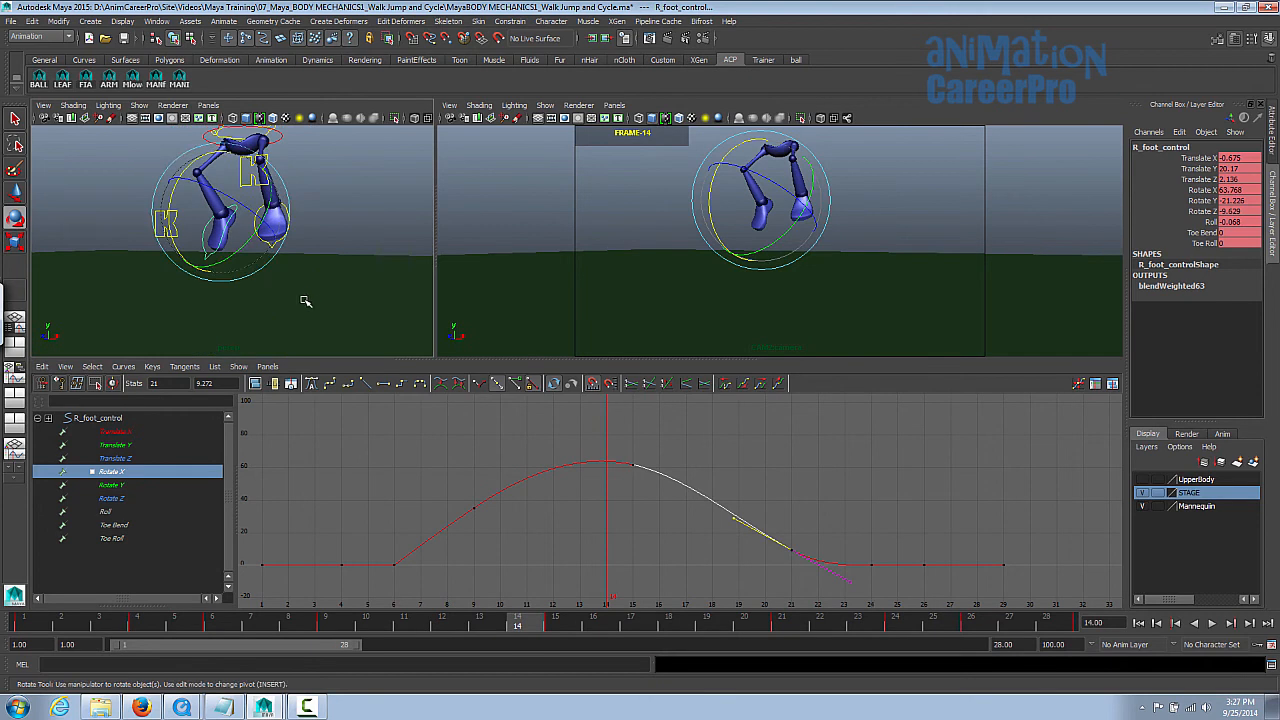
{"action": "left_click", "coordinate": [281, 247], "text": "shift"}
{"action": "left_click", "coordinate": [150, 473]}
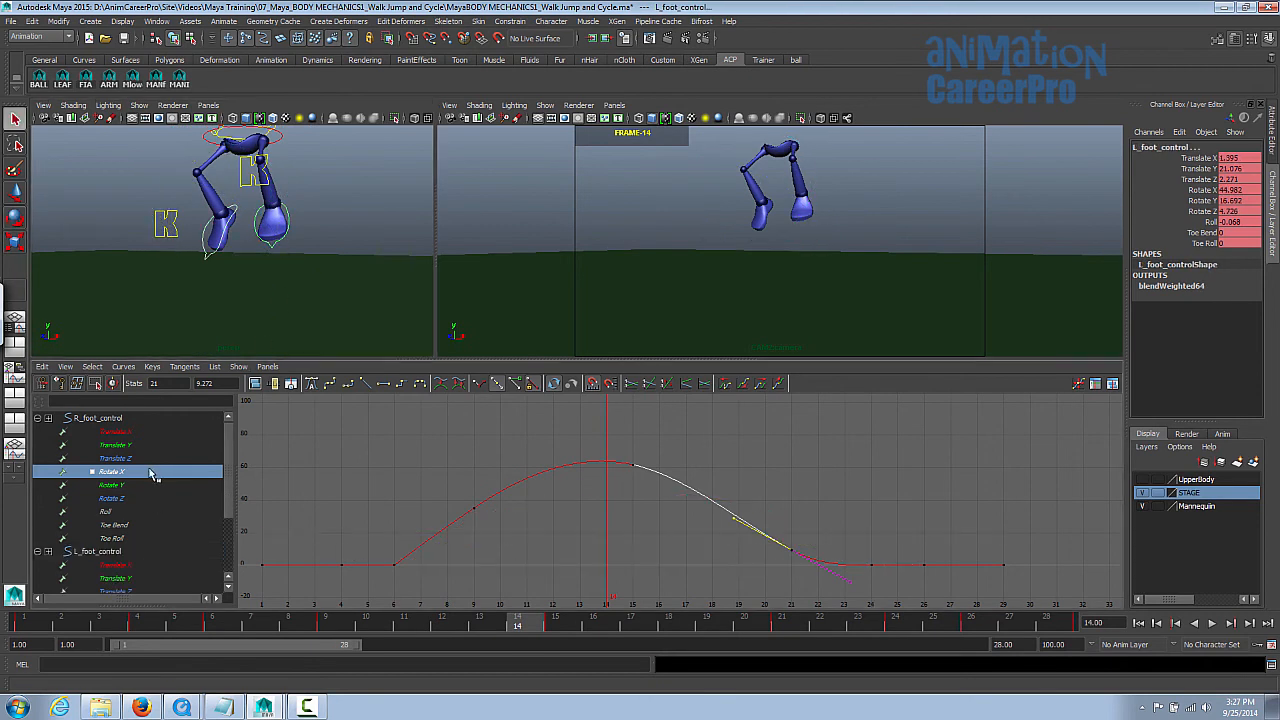
{"action": "scroll", "coordinate": [135, 476], "scroll_direction": "down", "scroll_amount": 3}
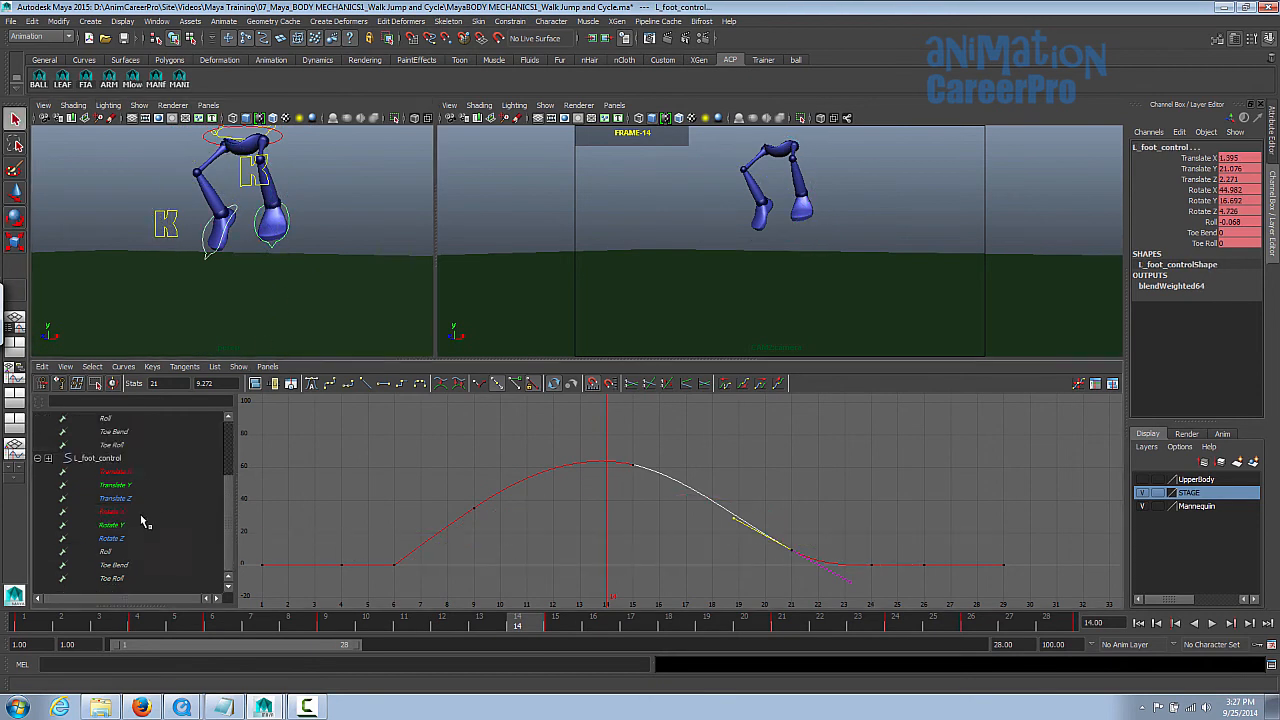
{"action": "left_click", "coordinate": [140, 512]}
{"action": "right_click_drag", "start_coordinate": [689, 511], "coordinate": [771, 494], "text": "alt"}
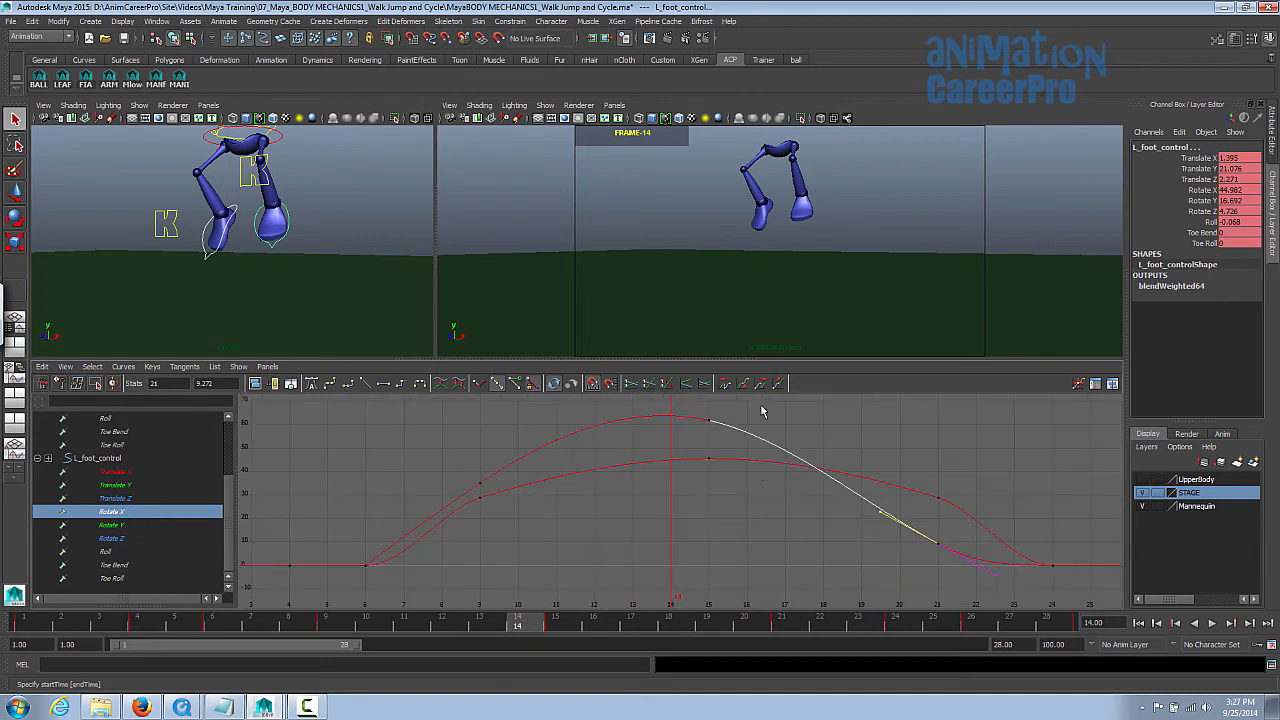
{"action": "left_click", "coordinate": [709, 420]}
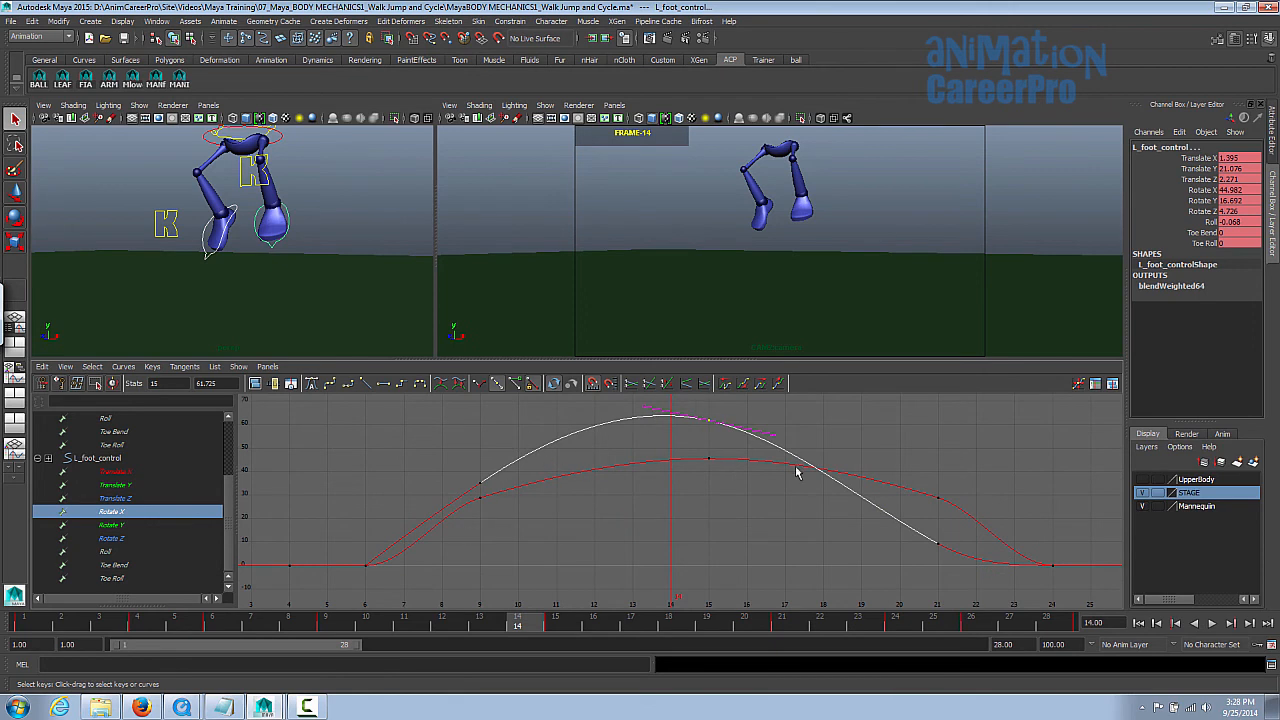
Scrub and play back the jump in the enlarged camera view to check the leg motion
{"action": "key", "text": "space"}
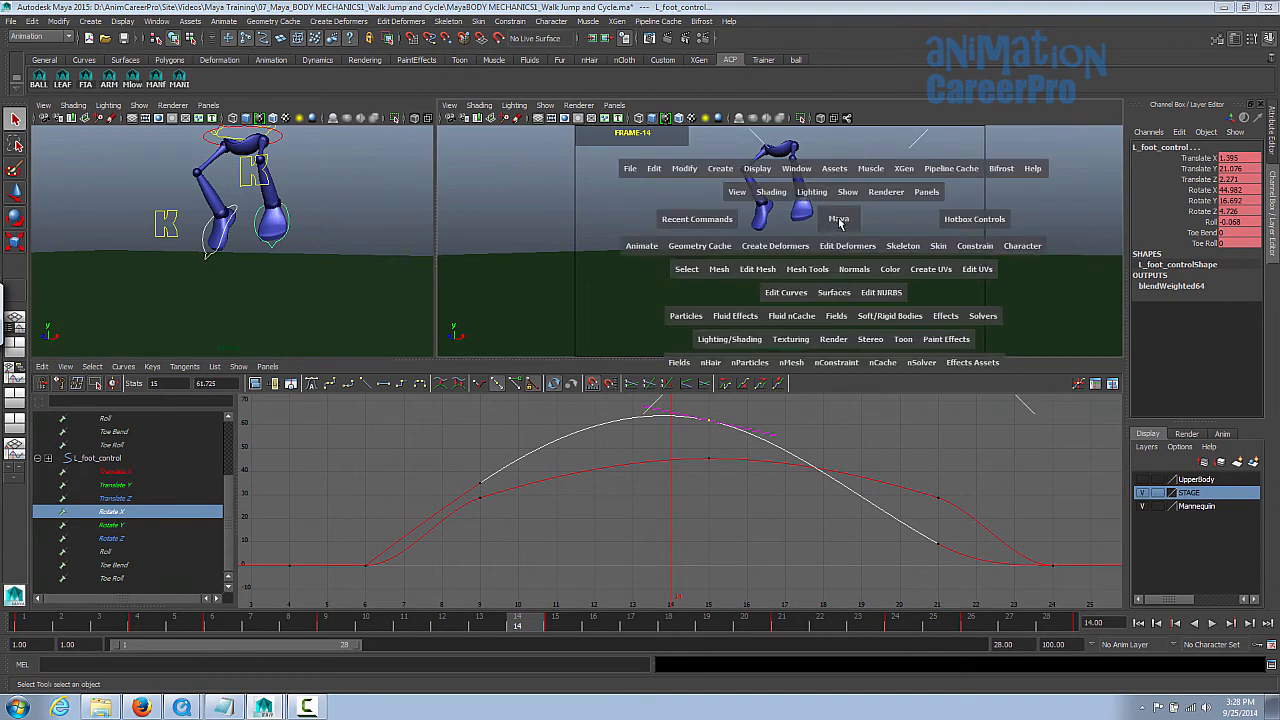
{"action": "key", "text": "alt+v"}
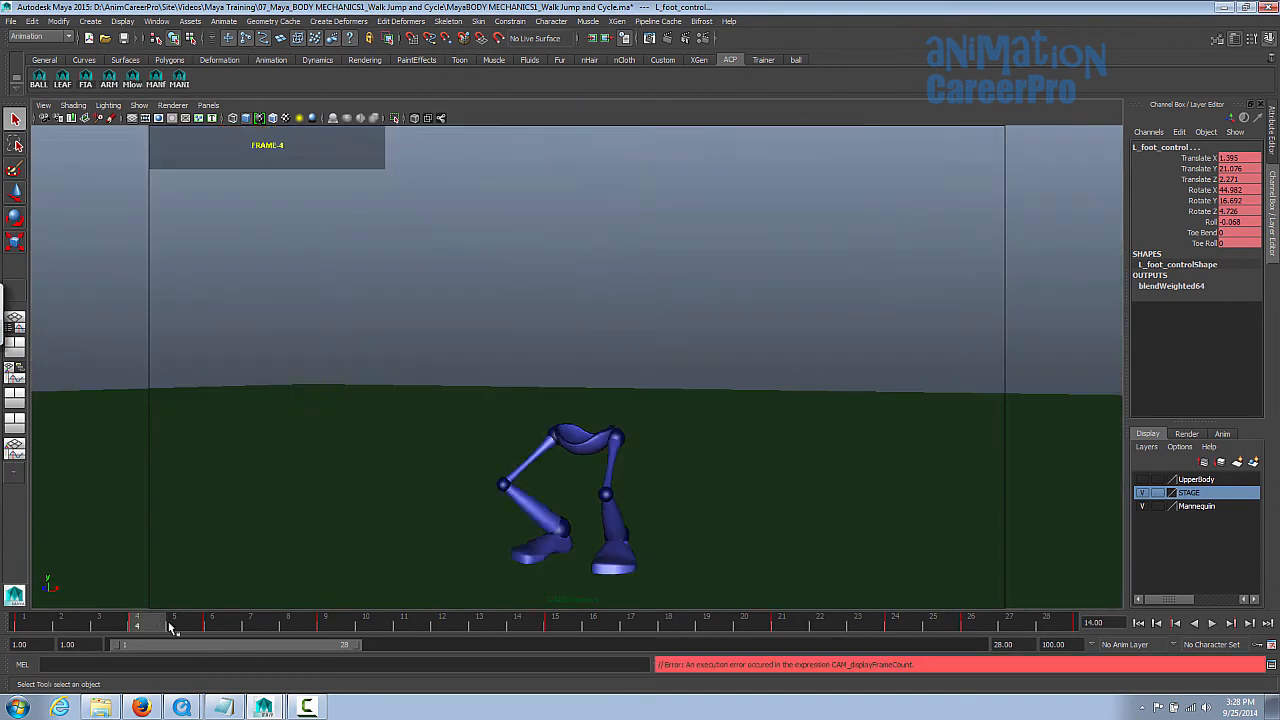
{"action": "mouse_move", "coordinate": [307, 627]}
{"action": "left_mouse_down"}
{"action": "mouse_move", "coordinate": [927, 610]}
{"action": "mouse_move", "coordinate": [933, 622]}
{"action": "left_mouse_up"}
{"action": "left_click", "coordinate": [1209, 627]}
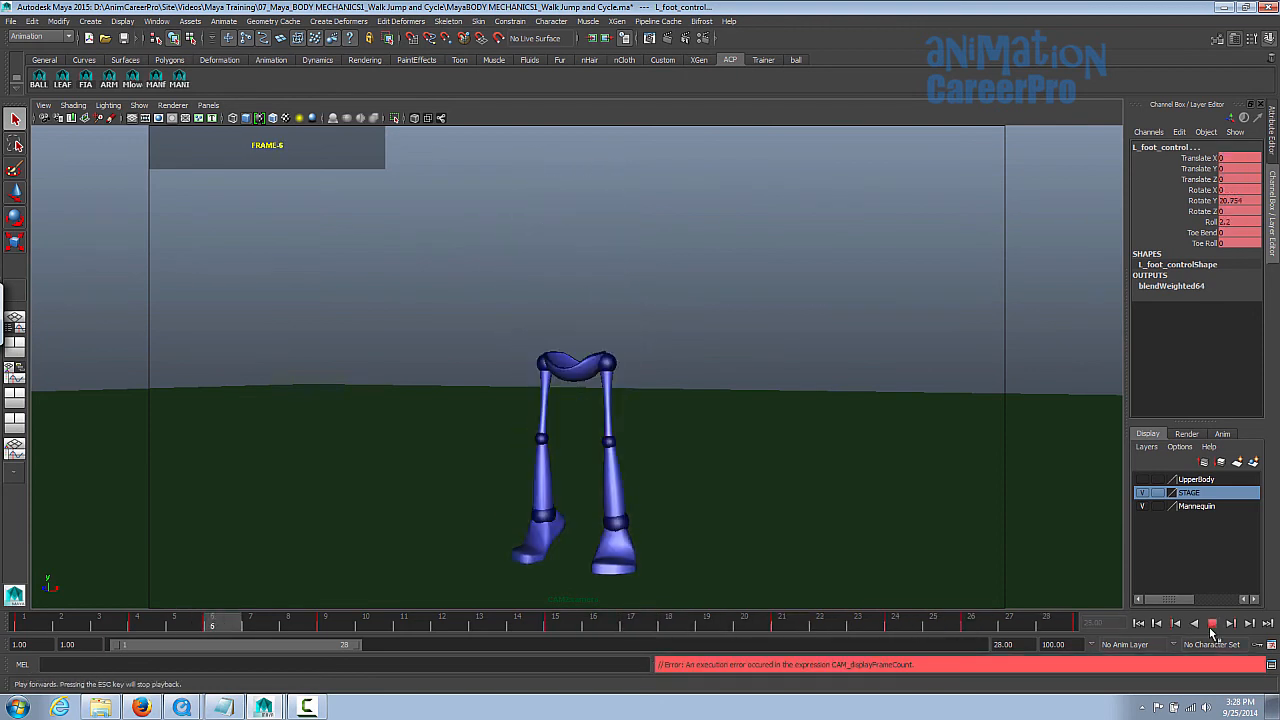
{"action": "left_click", "coordinate": [1211, 624]}
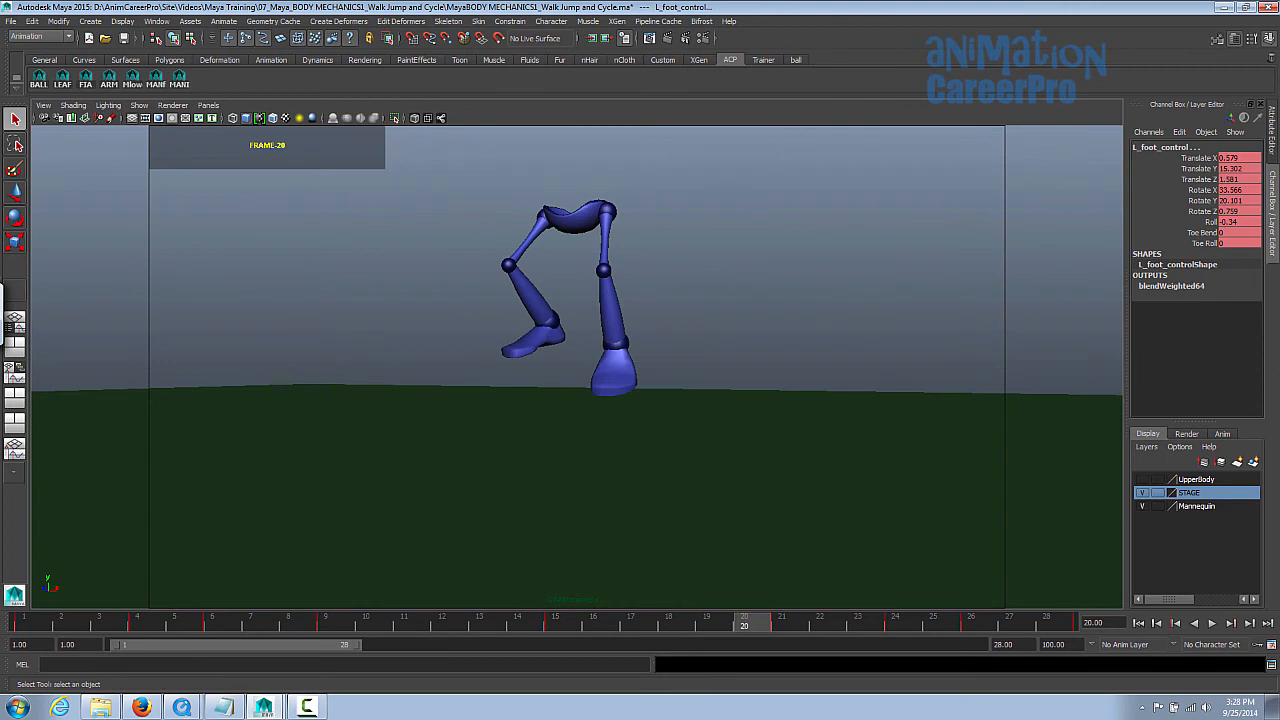
Restore the multi-view layout, select all lower-body controls and preview the jump with the playback range extended to frame 31
{"action": "key", "text": "shift+o"}
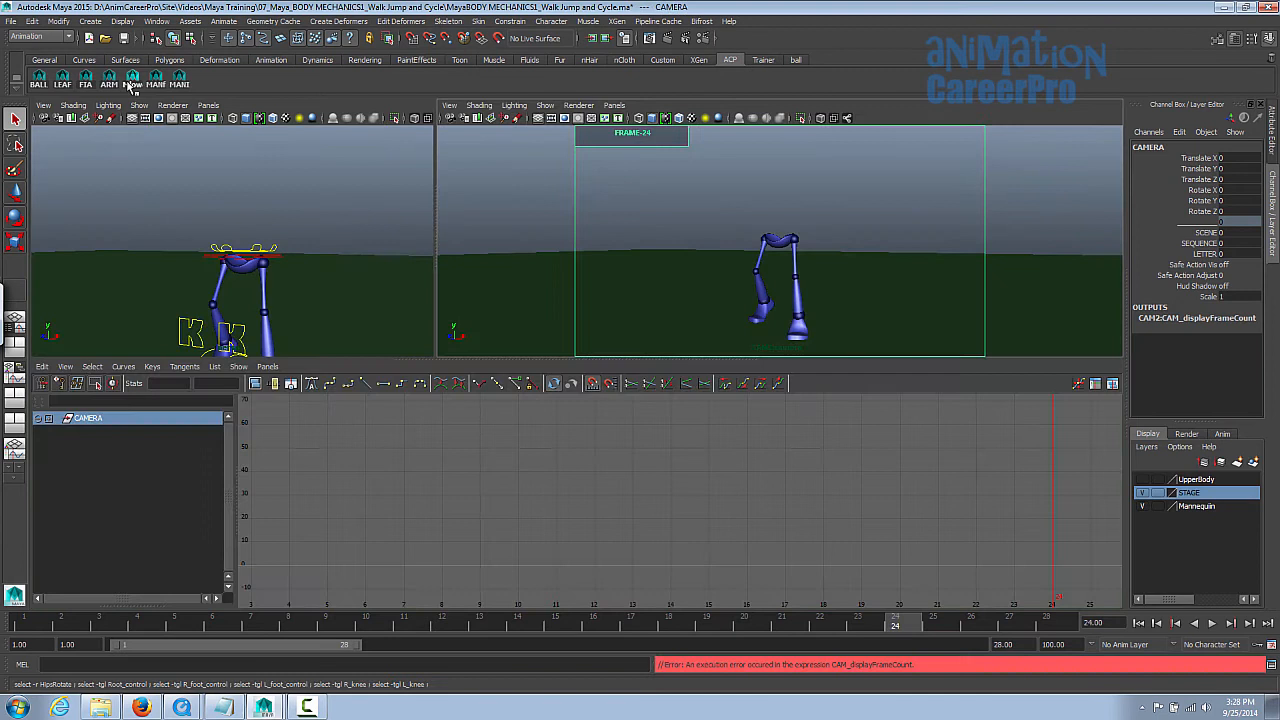
{"action": "left_click", "coordinate": [130, 82]}
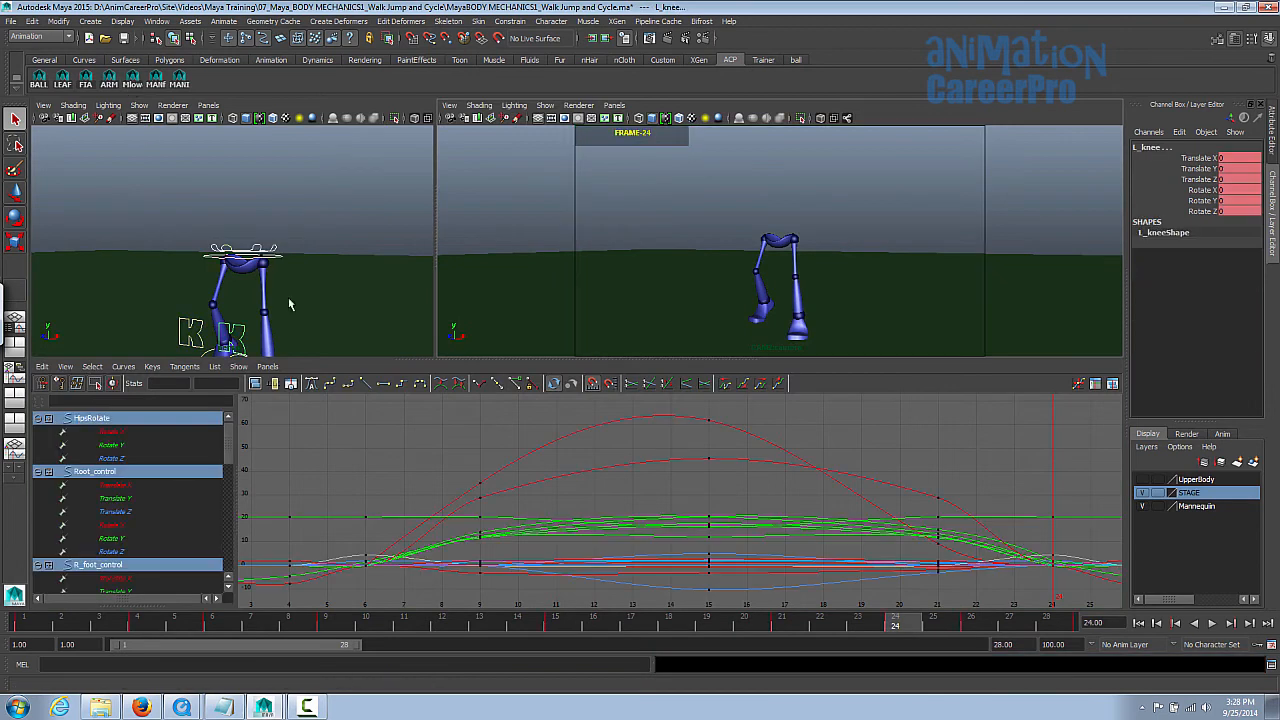
{"action": "key", "text": "alt+v"}
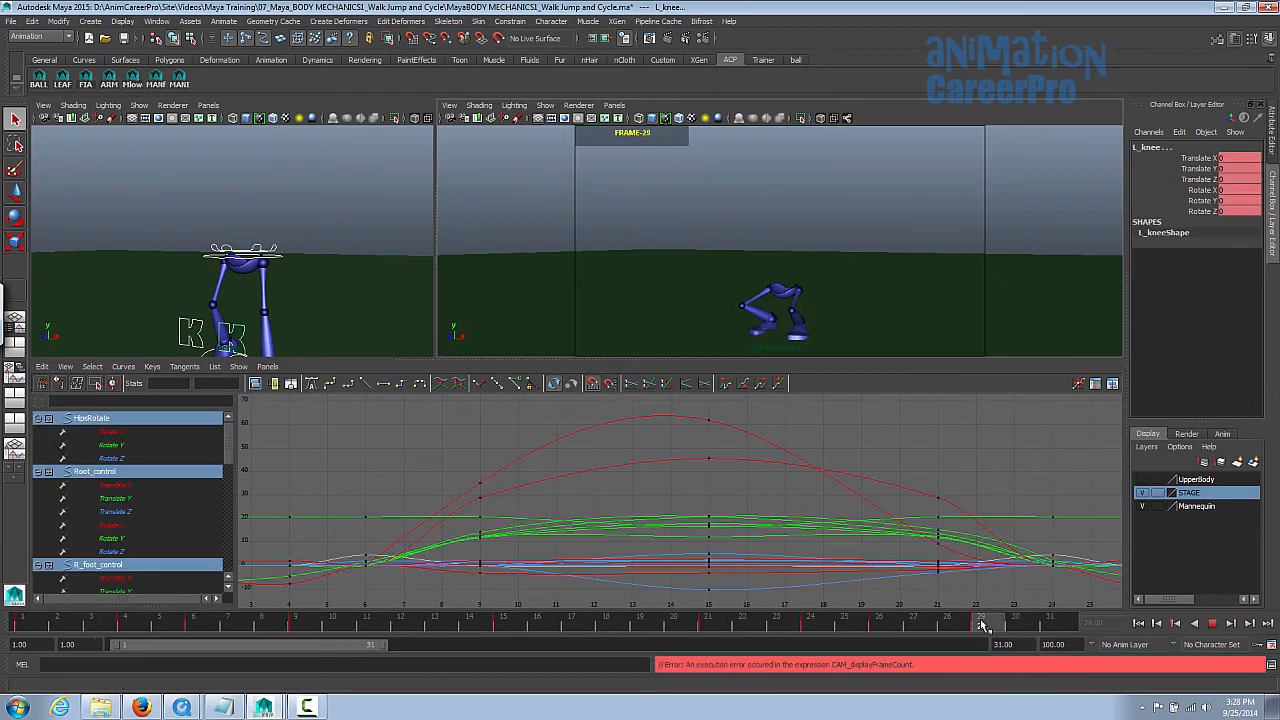
{"action": "key", "text": "alt+v"}
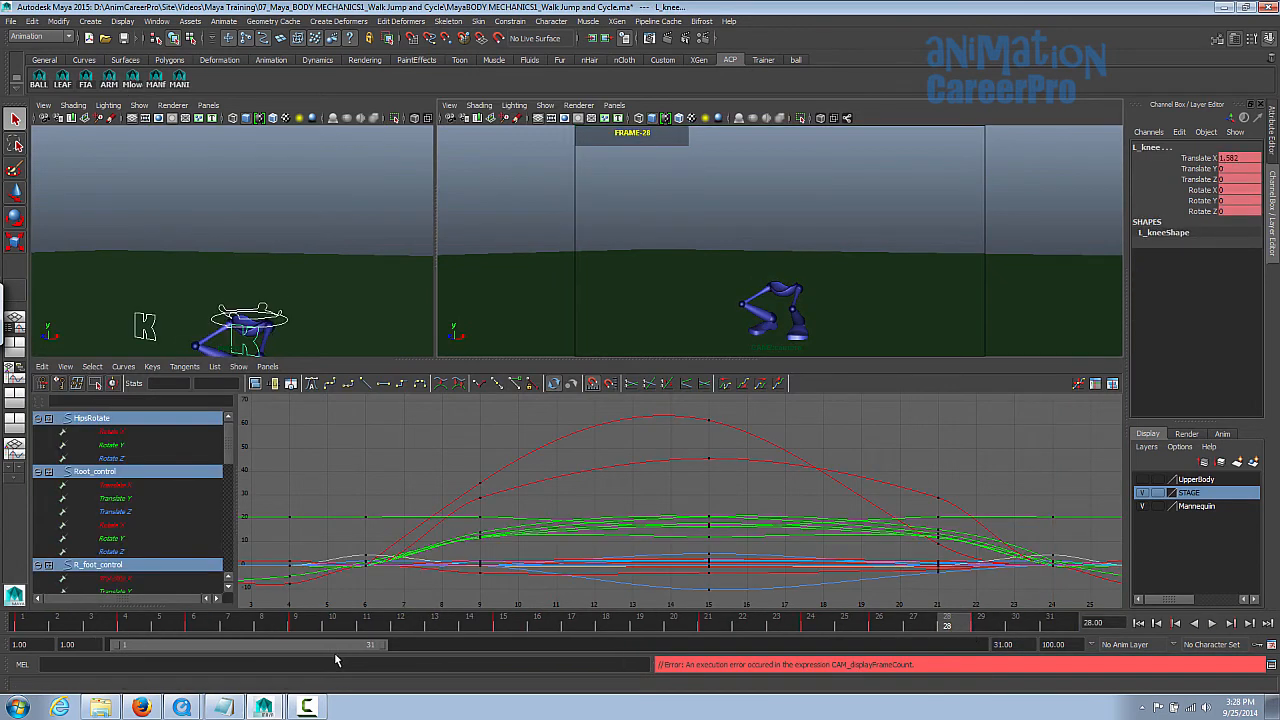
{"action": "left_click_drag", "start_coordinate": [962, 627], "coordinate": [988, 628]}
{"action": "key", "text": "alt+comma"}
Set the playback range to end at frame 28
{"action": "double_click", "coordinate": [990, 645]}
{"action": "type", "text": "28"}
{"action": "key", "text": "Return"}
Play the jump loop in the enlarged camera view and scrub through it back to frame 1
{"action": "left_click", "coordinate": [1211, 623]}
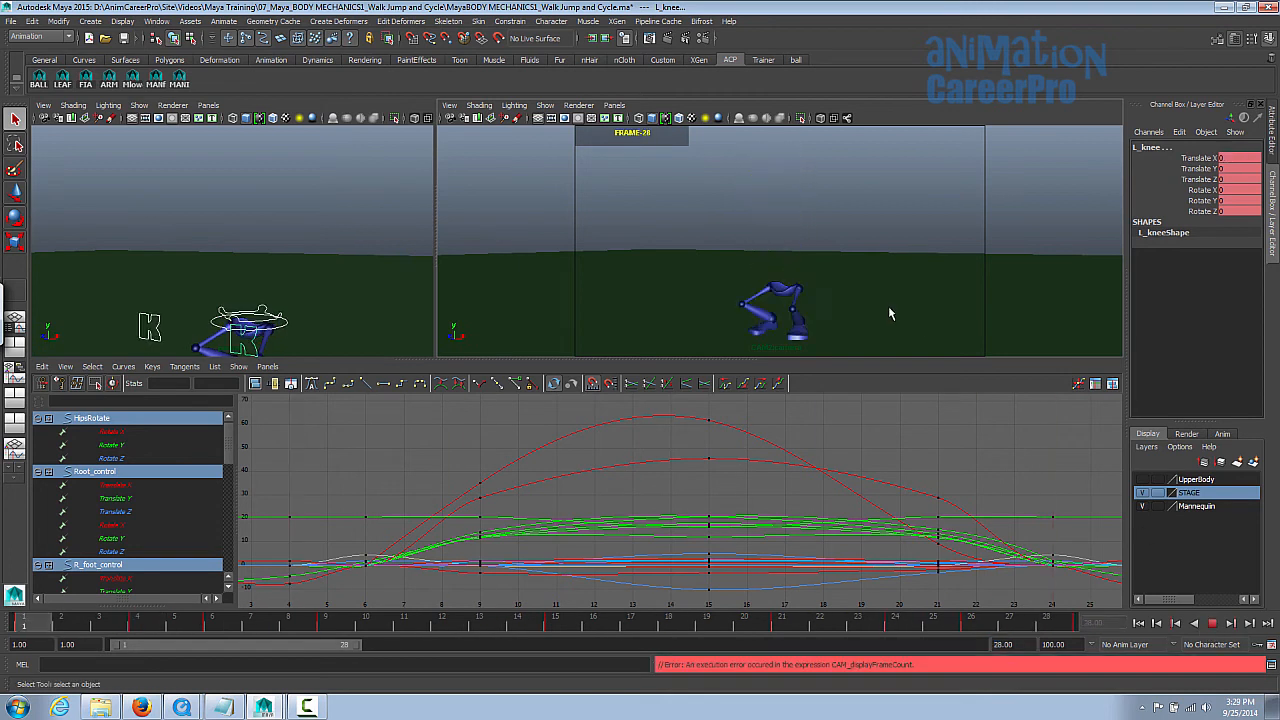
{"action": "key", "text": "space"}
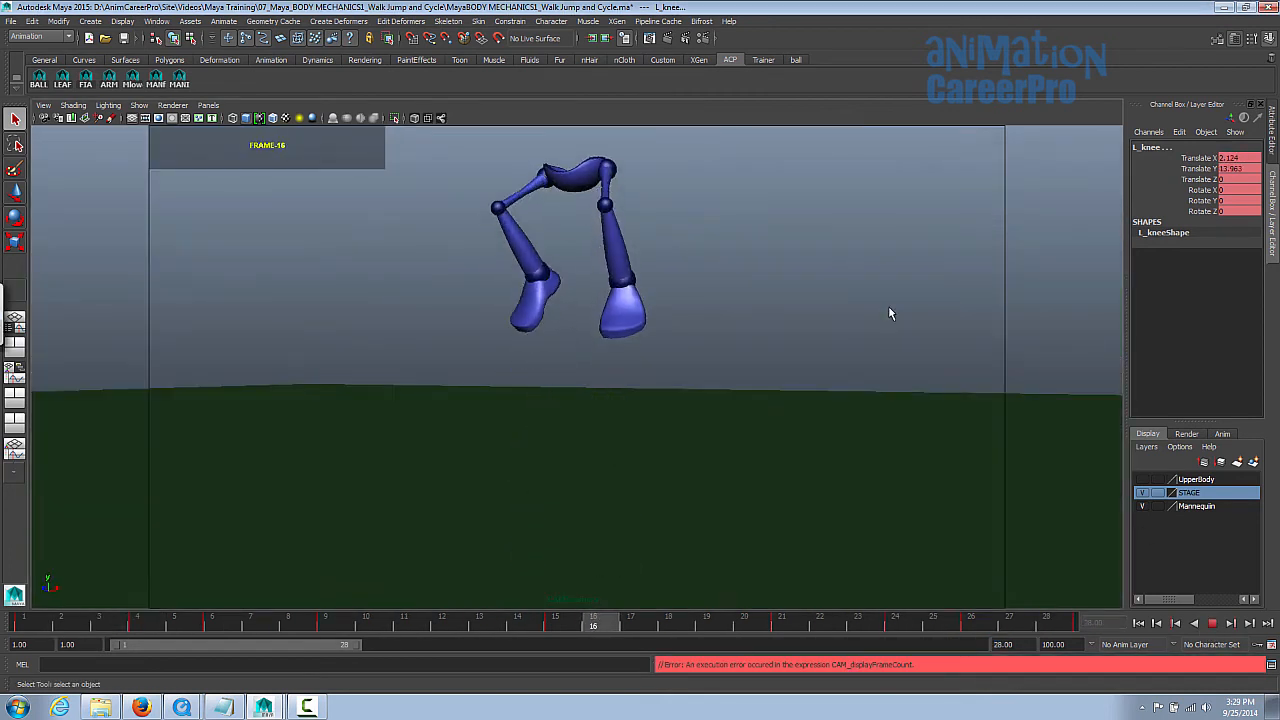
{"action": "left_click", "coordinate": [888, 313]}
{"action": "key", "text": "space"}
{"action": "key", "text": "alt+v"}
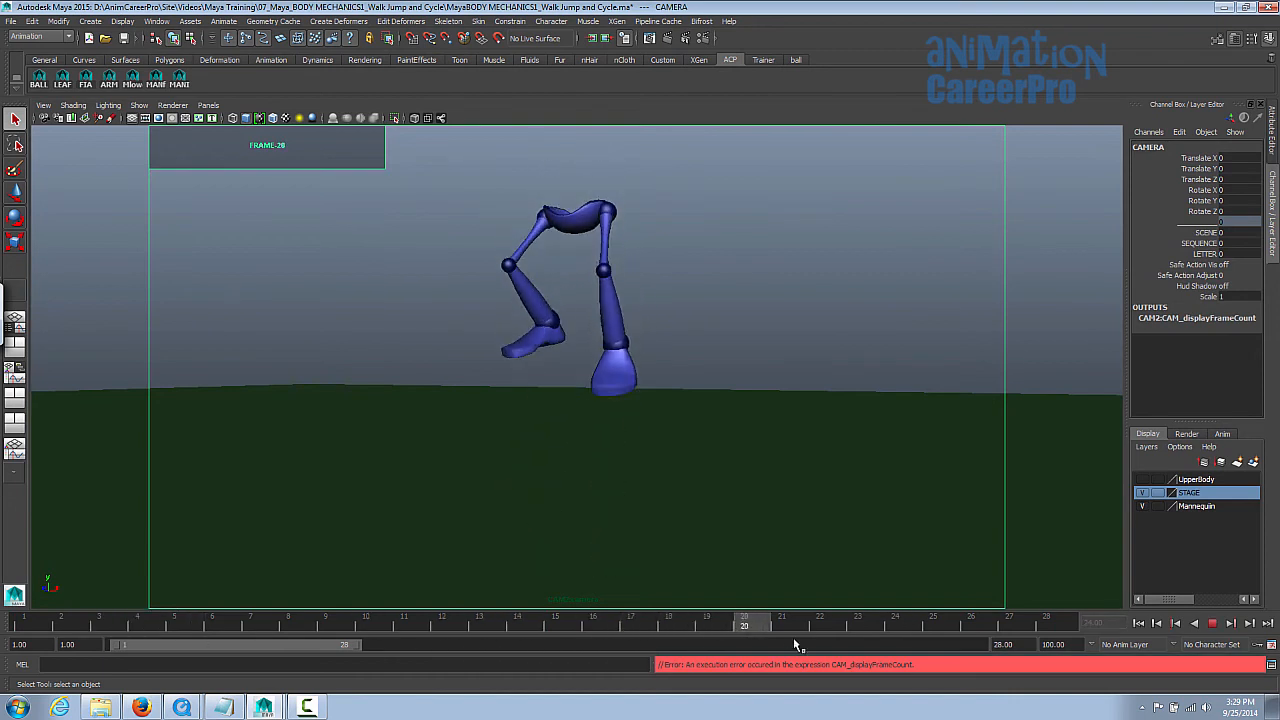
{"action": "key", "text": "alt+v"}
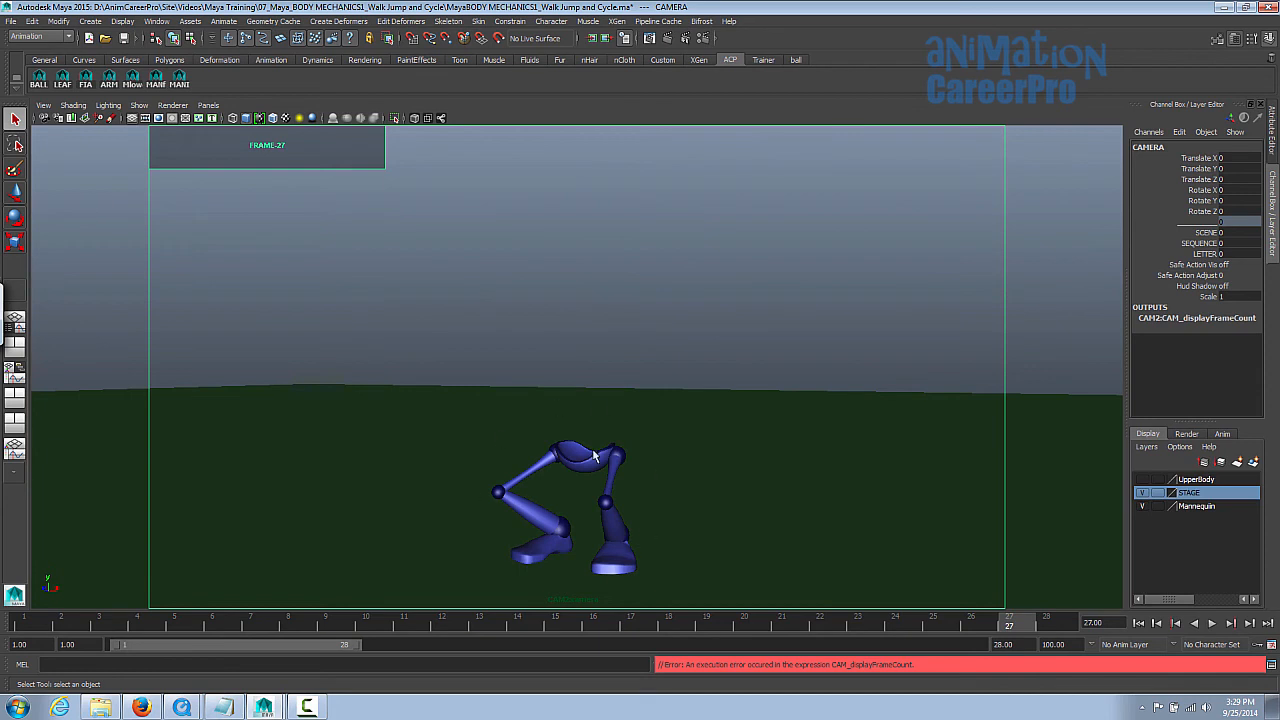
{"action": "left_click_drag", "start_coordinate": [605, 627], "coordinate": [20, 632]}
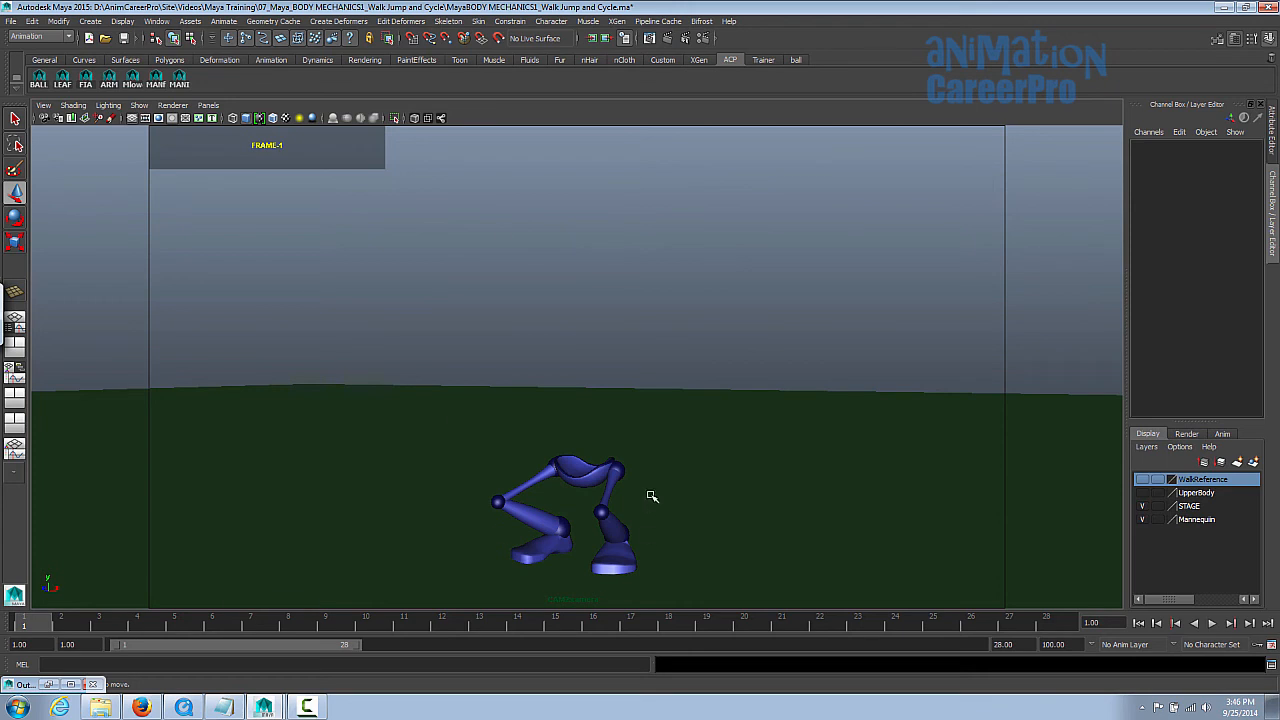
Turn the mannequin legs to a side view by setting the Mann_POS control's Rotate Y to 90
{"action": "left_click", "coordinate": [169, 59]}
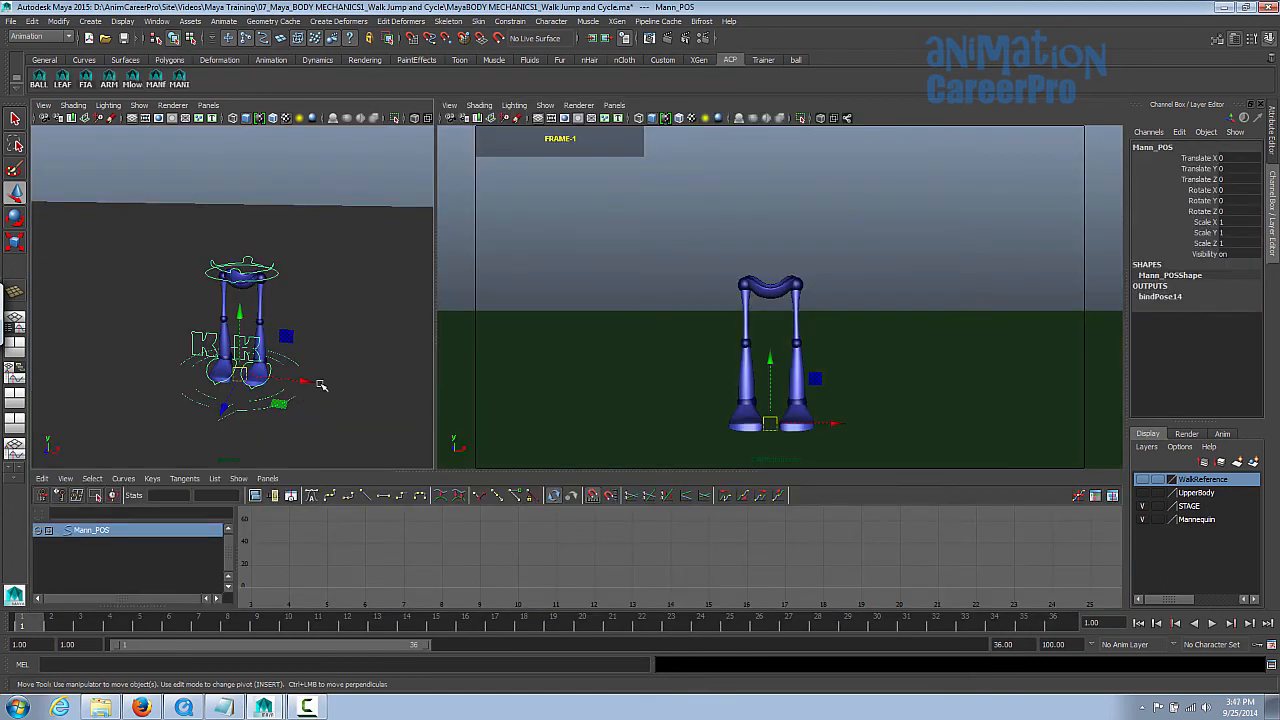
{"action": "key", "text": "e"}
{"action": "left_click_drag", "start_coordinate": [257, 407], "coordinate": [306, 391]}
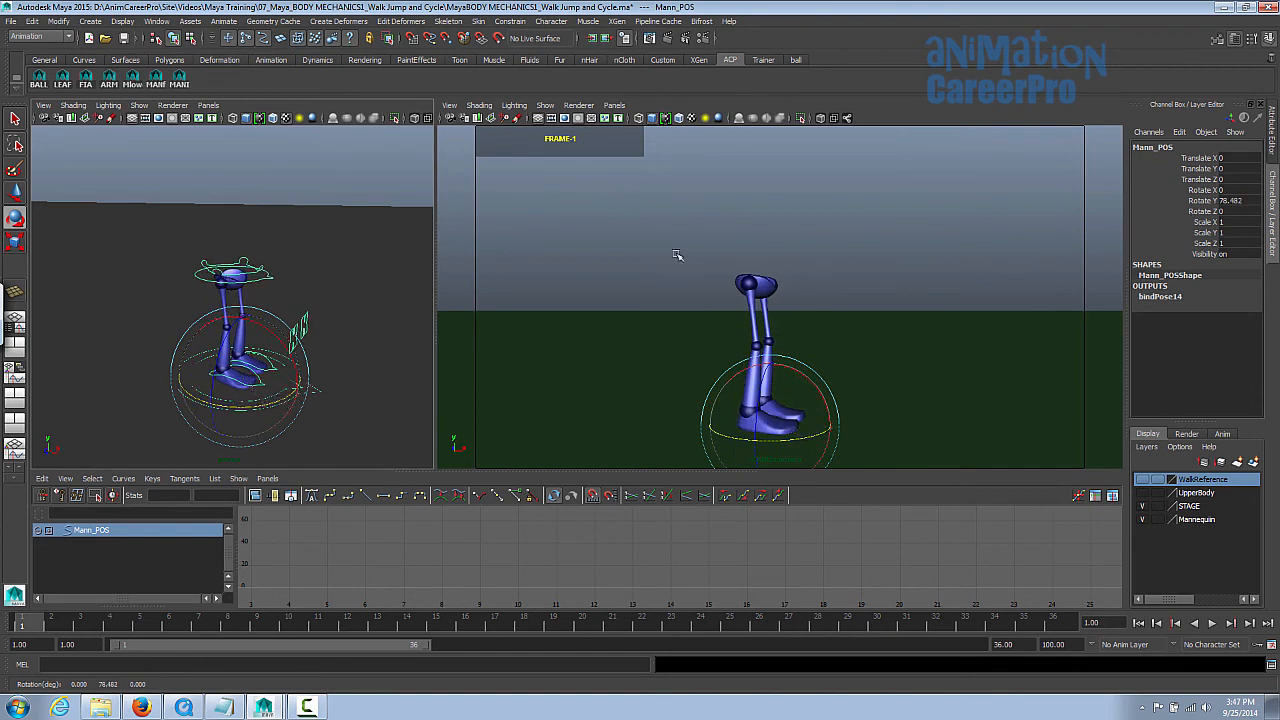
{"action": "double_click", "coordinate": [1232, 200]}
{"action": "type", "text": "90"}
{"action": "key", "text": "Return"}
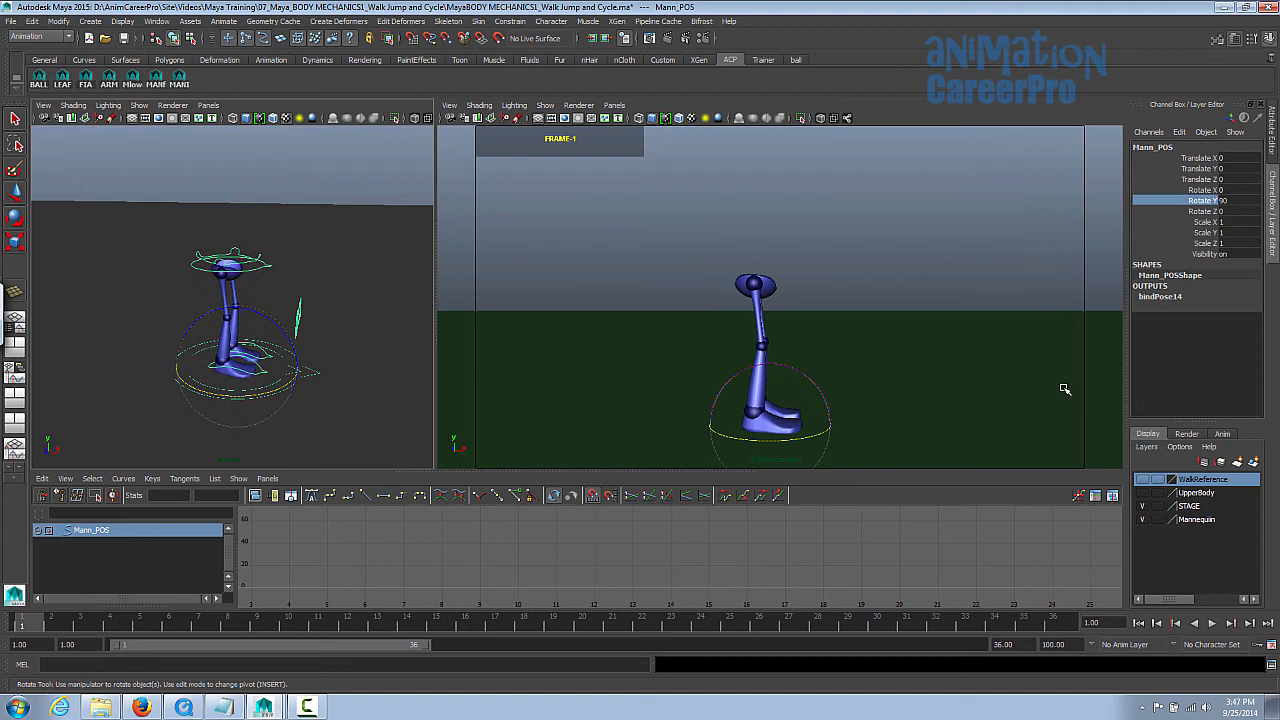
Show the WalkReference layer with textures displayed and shift the walk chart plane sideways along X above the legs
{"action": "left_click", "coordinate": [1143, 480]}
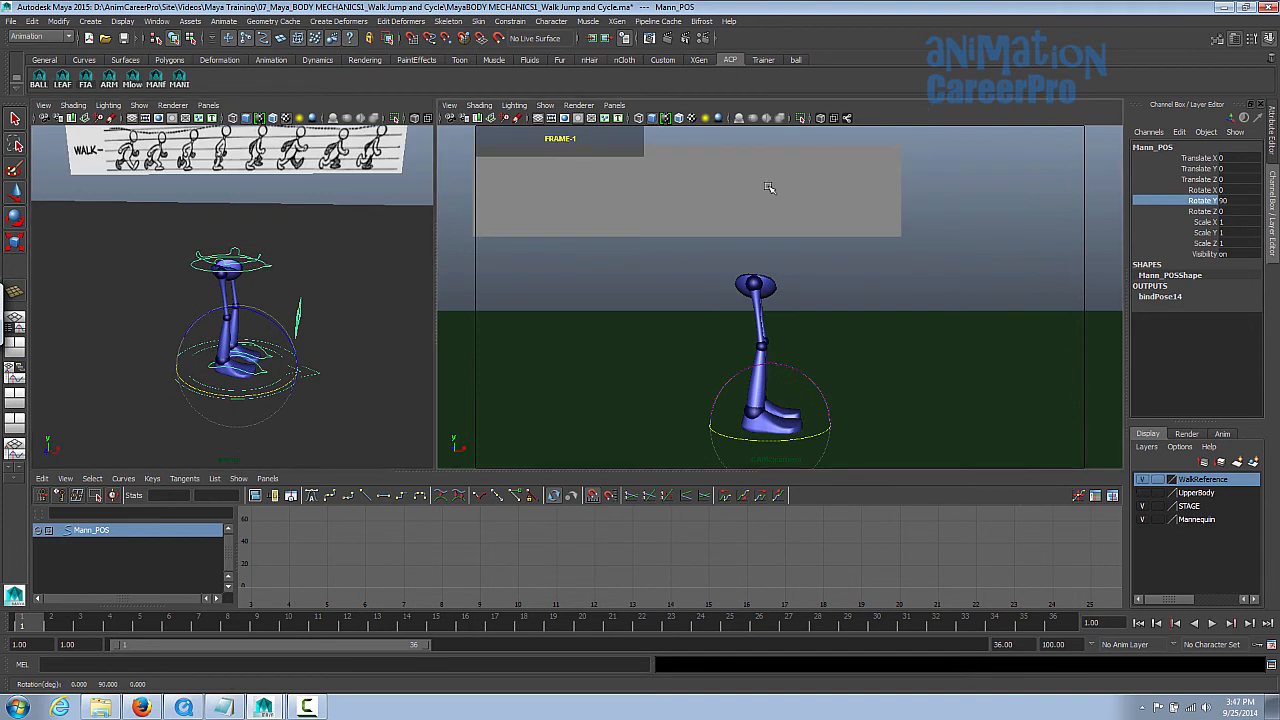
{"action": "key", "text": "6"}
{"action": "left_click", "coordinate": [690, 193]}
{"action": "key", "text": "w"}
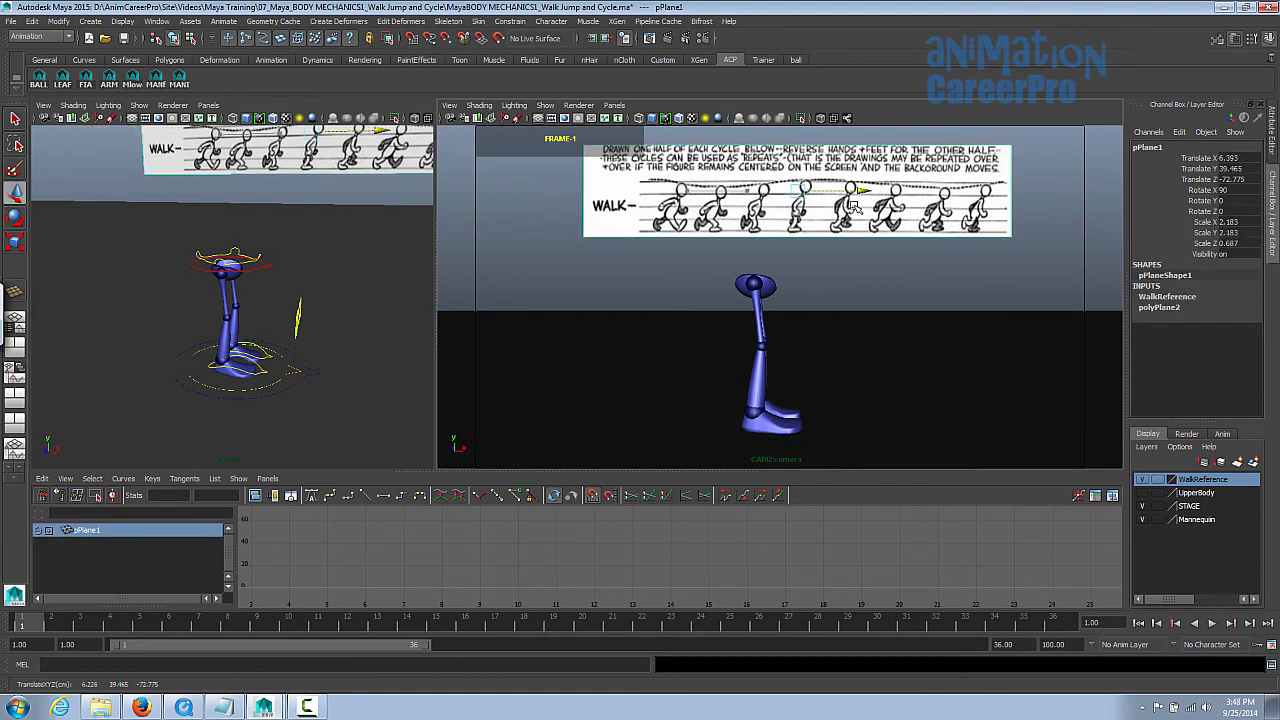
{"action": "left_click_drag", "start_coordinate": [863, 190], "coordinate": [842, 191]}
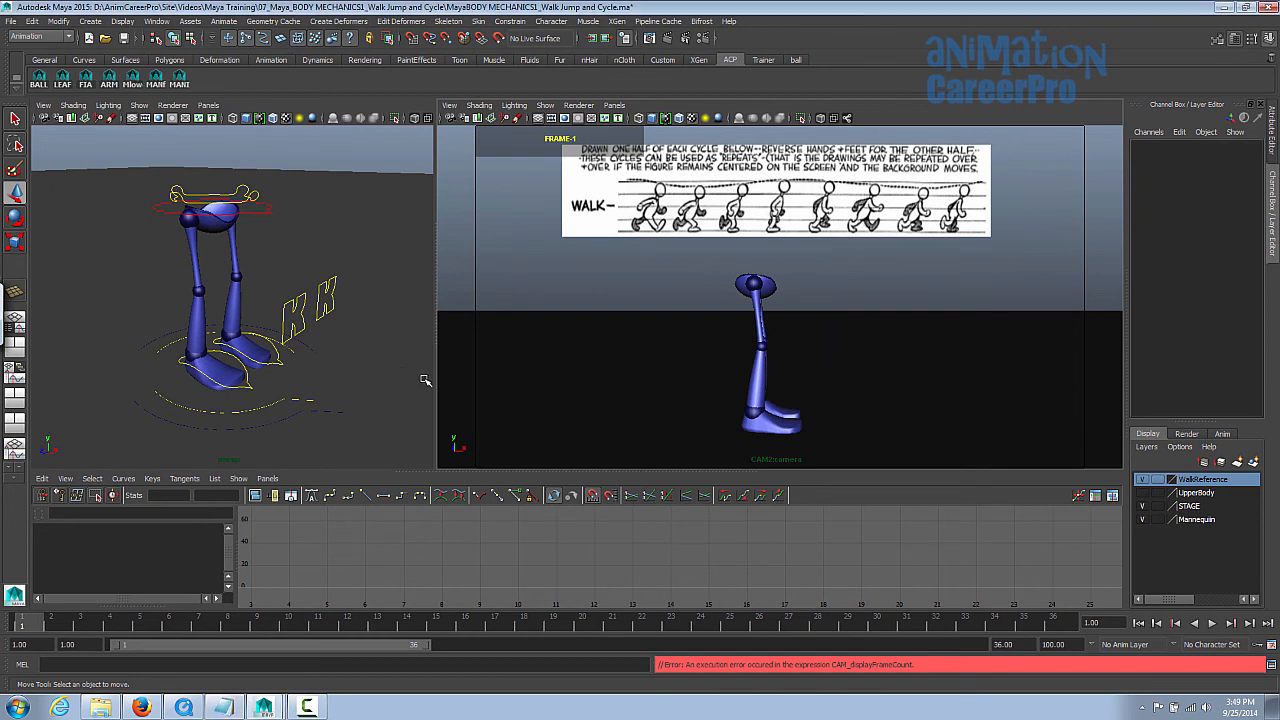
Move the right foot control forward and set its Roll to -8.7 to lift the toes for the contact pose
{"action": "scroll", "coordinate": [351, 360], "scroll_direction": "up", "scroll_amount": 5}
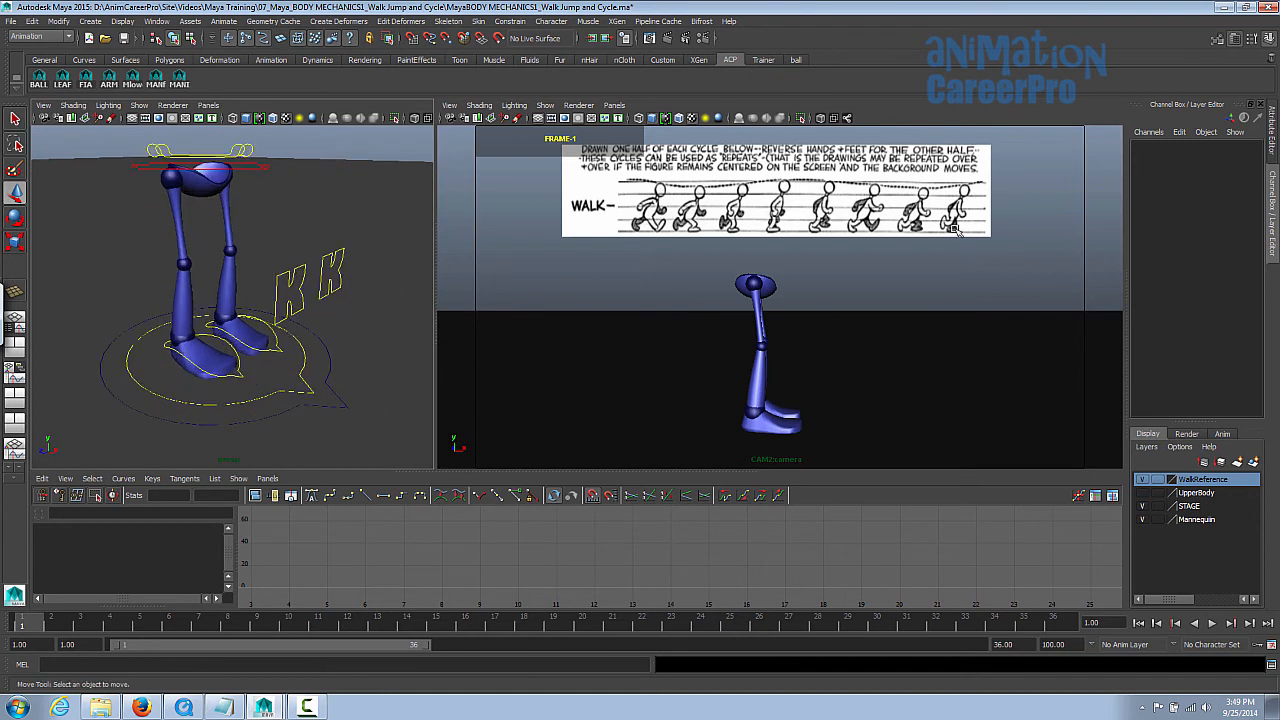
{"action": "left_click_drag", "start_coordinate": [288, 369], "coordinate": [286, 369], "text": "alt"}
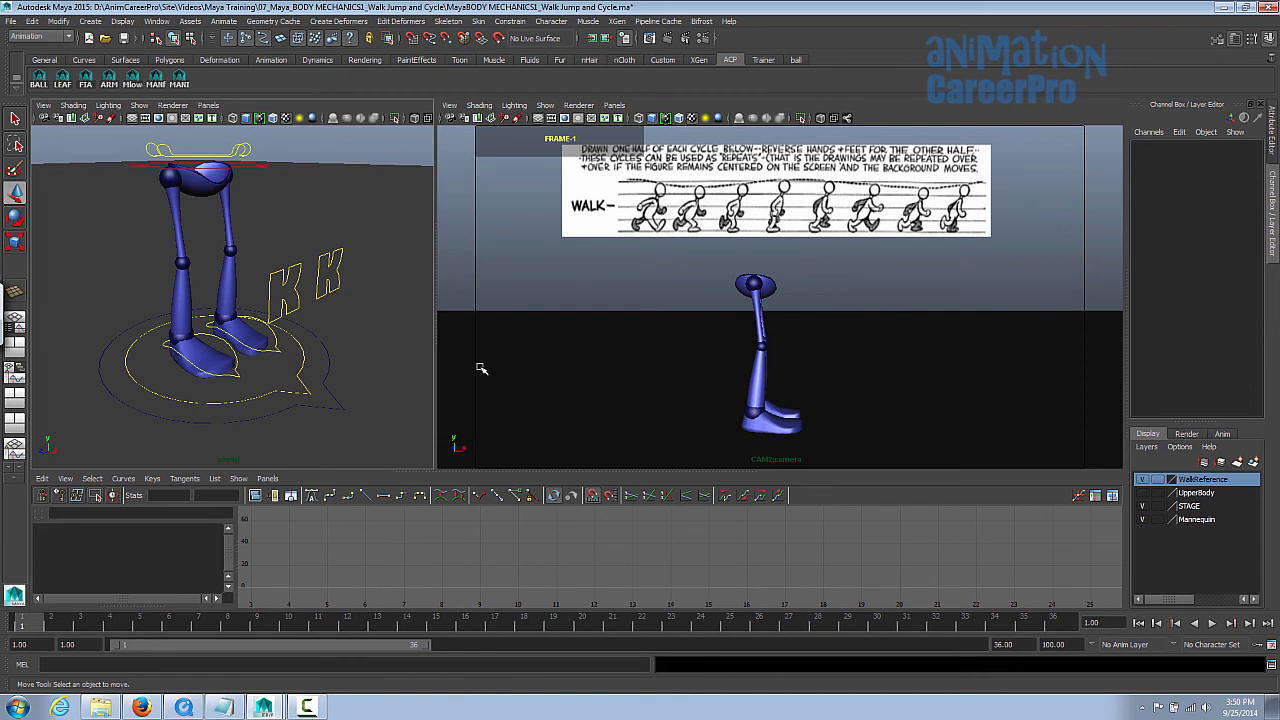
{"action": "left_click", "coordinate": [258, 166]}
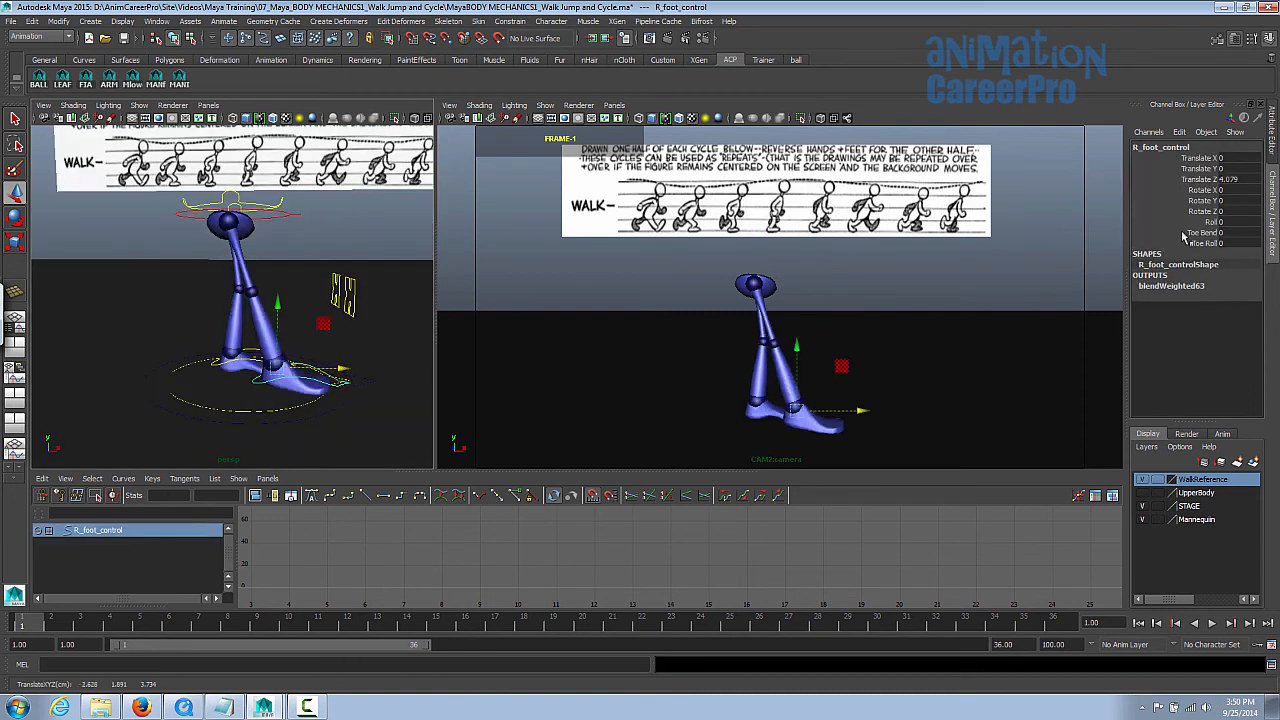
{"action": "left_click", "coordinate": [1205, 221]}
{"action": "mouse_move", "coordinate": [830, 416]}
{"action": "middle_mouse_down"}
{"action": "mouse_move", "coordinate": [868, 416]}
{"action": "mouse_move", "coordinate": [812, 416]}
{"action": "middle_mouse_up"}
Lower the root control slightly and move the right foot further forward to Translate Z 4.813
{"action": "left_click", "coordinate": [298, 214]}
{"action": "key", "text": "w"}
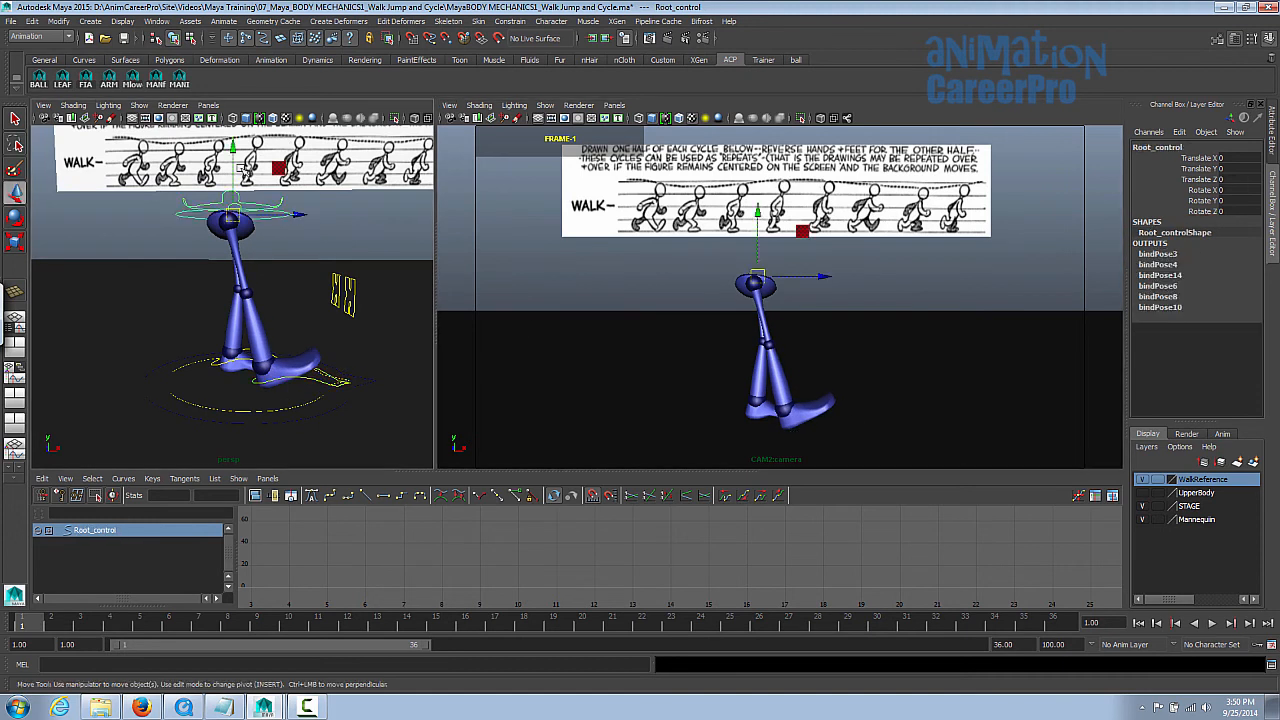
{"action": "left_click_drag", "start_coordinate": [234, 146], "coordinate": [236, 152]}
{"action": "left_click", "coordinate": [348, 370]}
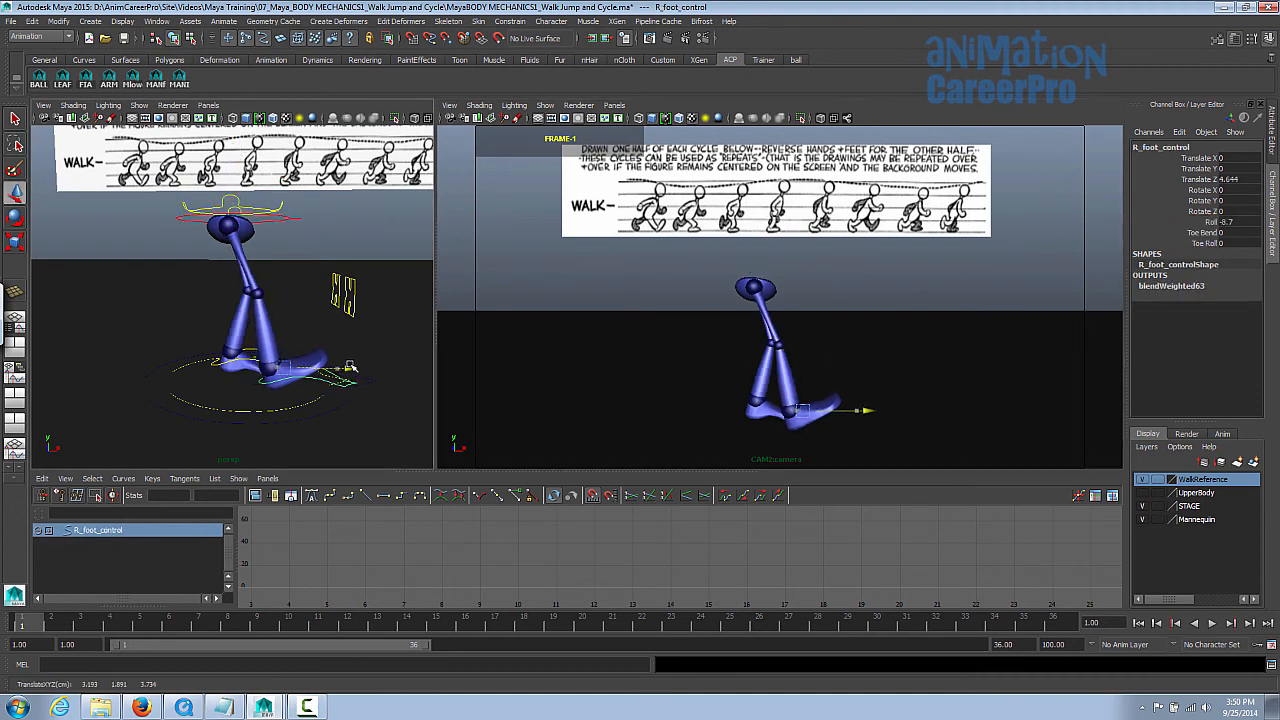
{"action": "mouse_move", "coordinate": [352, 368]}
{"action": "left_mouse_down"}
{"action": "mouse_move", "coordinate": [340, 366]}
{"action": "mouse_move", "coordinate": [362, 370]}
{"action": "mouse_move", "coordinate": [351, 367]}
{"action": "left_mouse_up"}
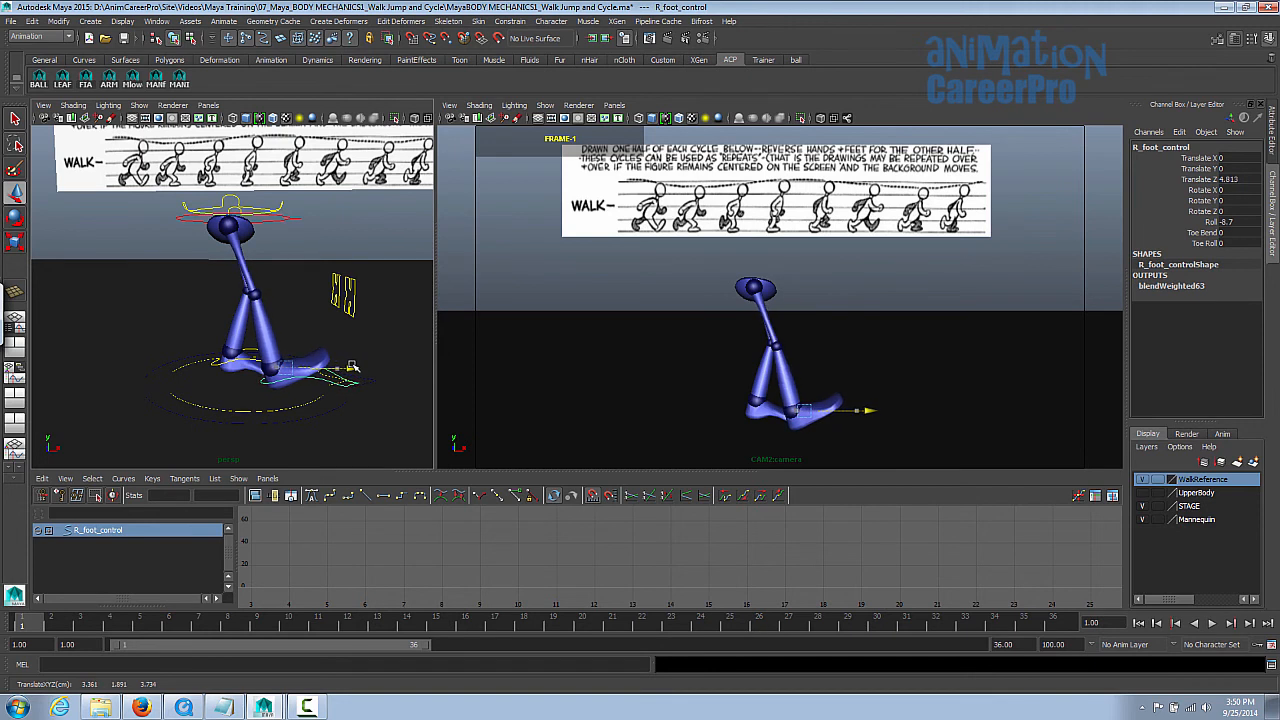
{"action": "key", "text": "q"}
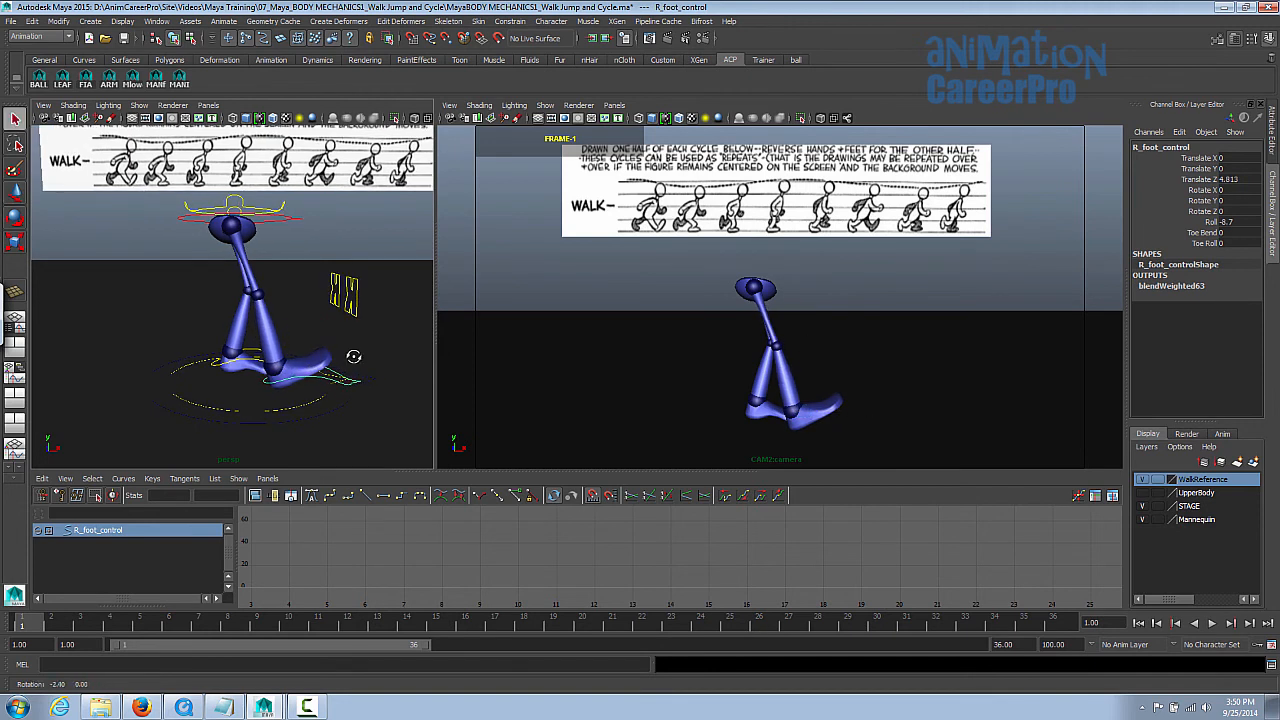
Move the left foot control back behind the body and set its Roll to 5.1 to raise the heel
{"action": "left_click", "coordinate": [232, 361]}
{"action": "key", "text": "w"}
{"action": "left_click_drag", "start_coordinate": [292, 364], "coordinate": [252, 358]}
{"action": "left_click", "coordinate": [1210, 222]}
{"action": "middle_click_drag", "start_coordinate": [830, 340], "coordinate": [854, 349]}
{"action": "key", "text": "w"}
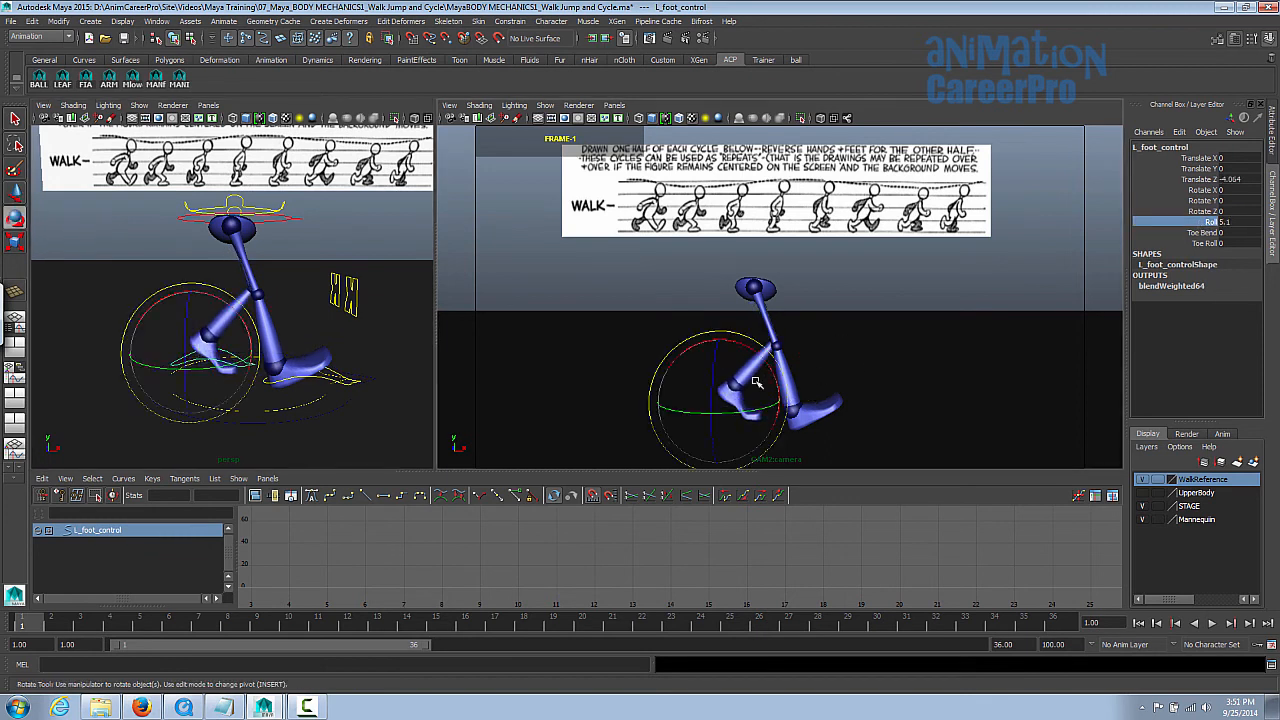
{"action": "left_click_drag", "start_coordinate": [786, 400], "coordinate": [758, 403]}
Select all lower-body controls, key the contact pose at frame 1 and go to frame 3
{"action": "left_click_drag", "start_coordinate": [298, 228], "coordinate": [303, 248], "text": "alt"}
{"action": "left_click", "coordinate": [133, 84]}
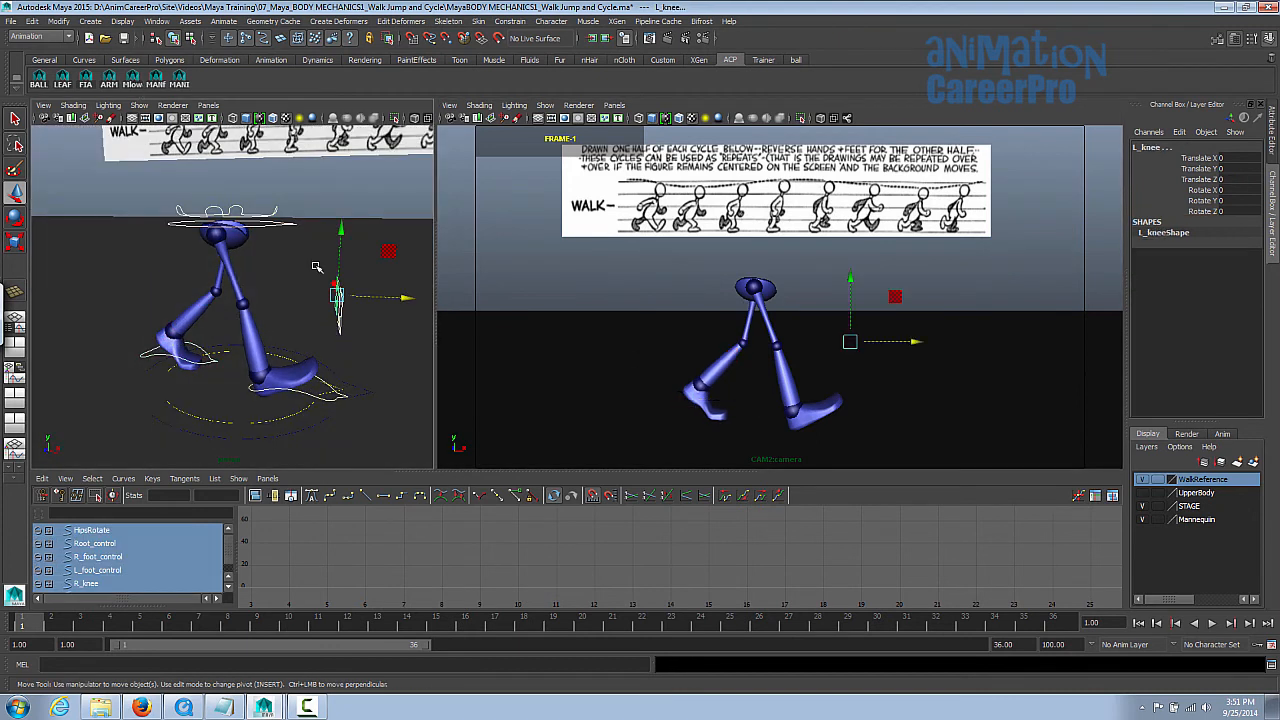
{"action": "key", "text": "s"}
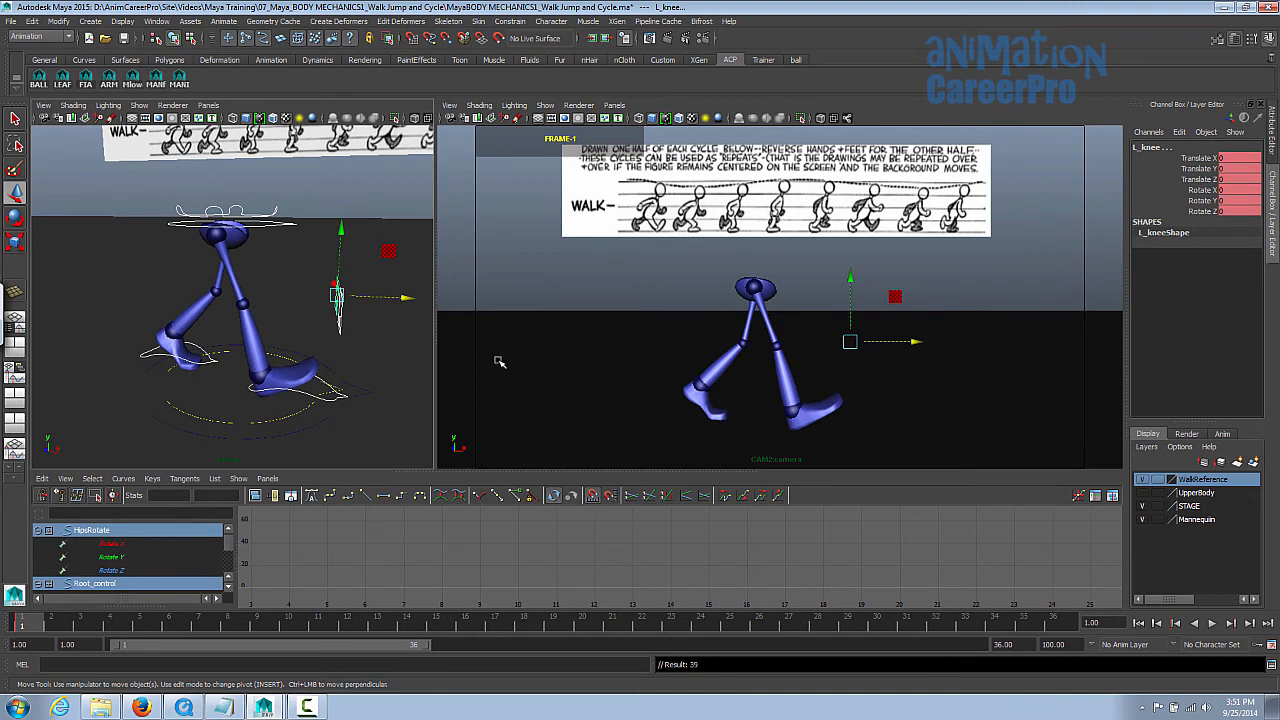
{"action": "left_click", "coordinate": [83, 627]}
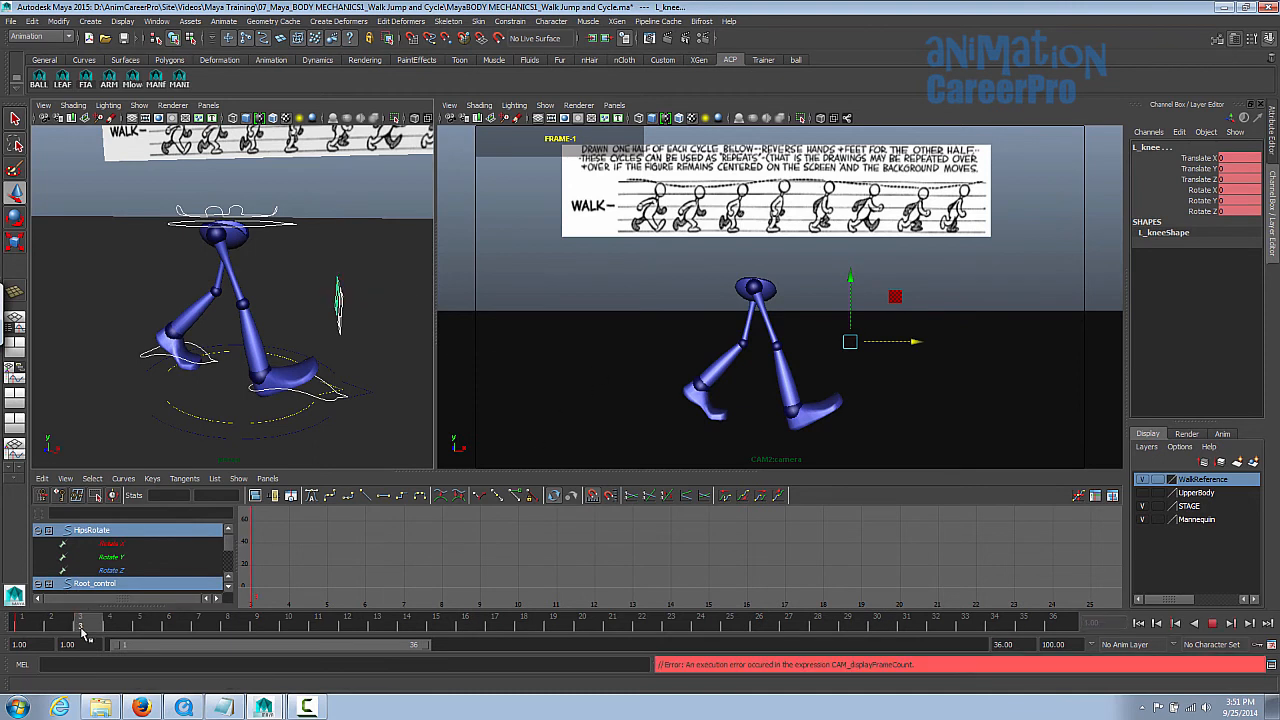
At frame 1, move the root control to Translate Y -0.335 and Translate Z 1.224, and tilt it to Rotate X 7.364
{"action": "left_click_drag", "start_coordinate": [368, 337], "coordinate": [297, 371], "text": "alt"}
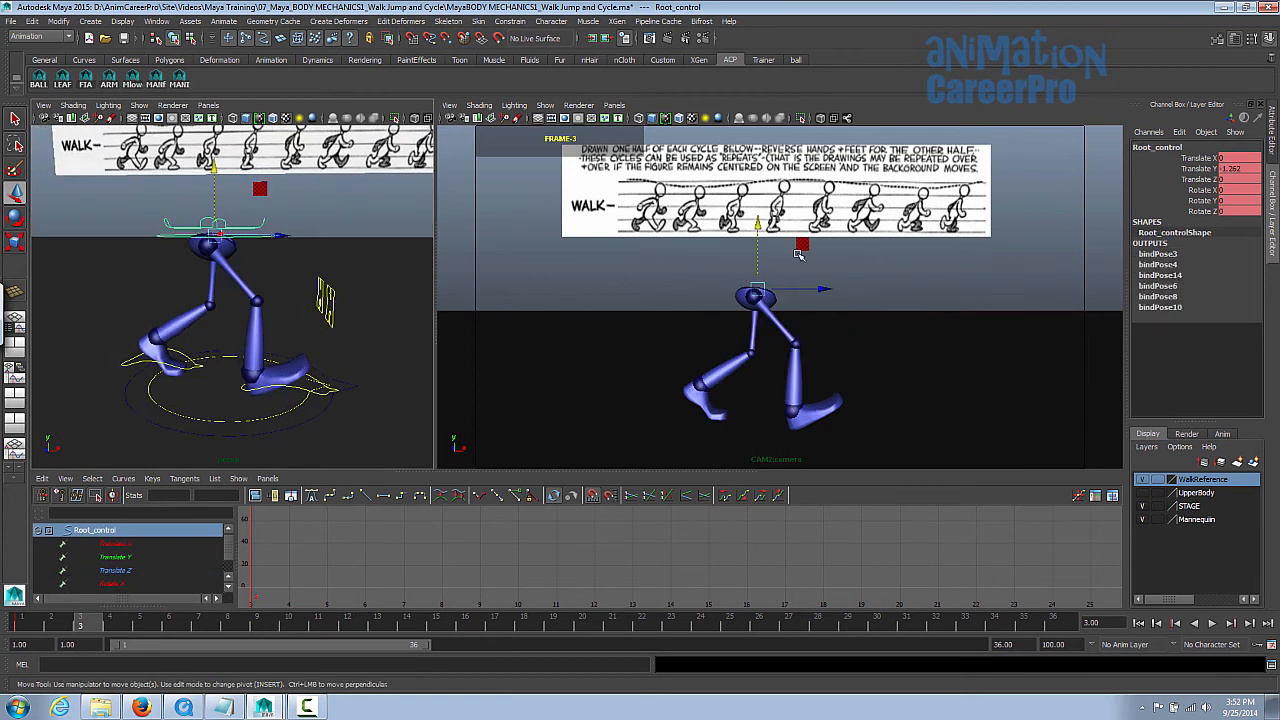
{"action": "left_click", "coordinate": [924, 118]}
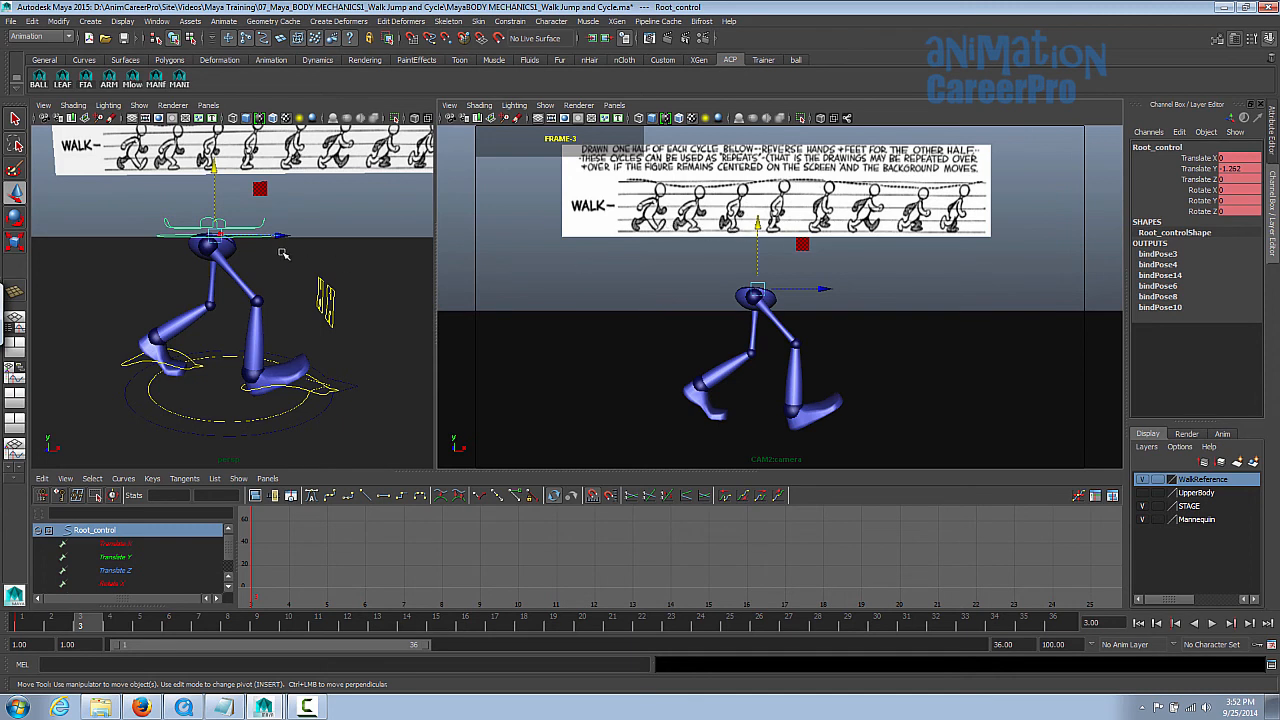
{"action": "key", "text": "comma"}
{"action": "left_click_drag", "start_coordinate": [825, 281], "coordinate": [800, 298]}
{"action": "key", "text": "e"}
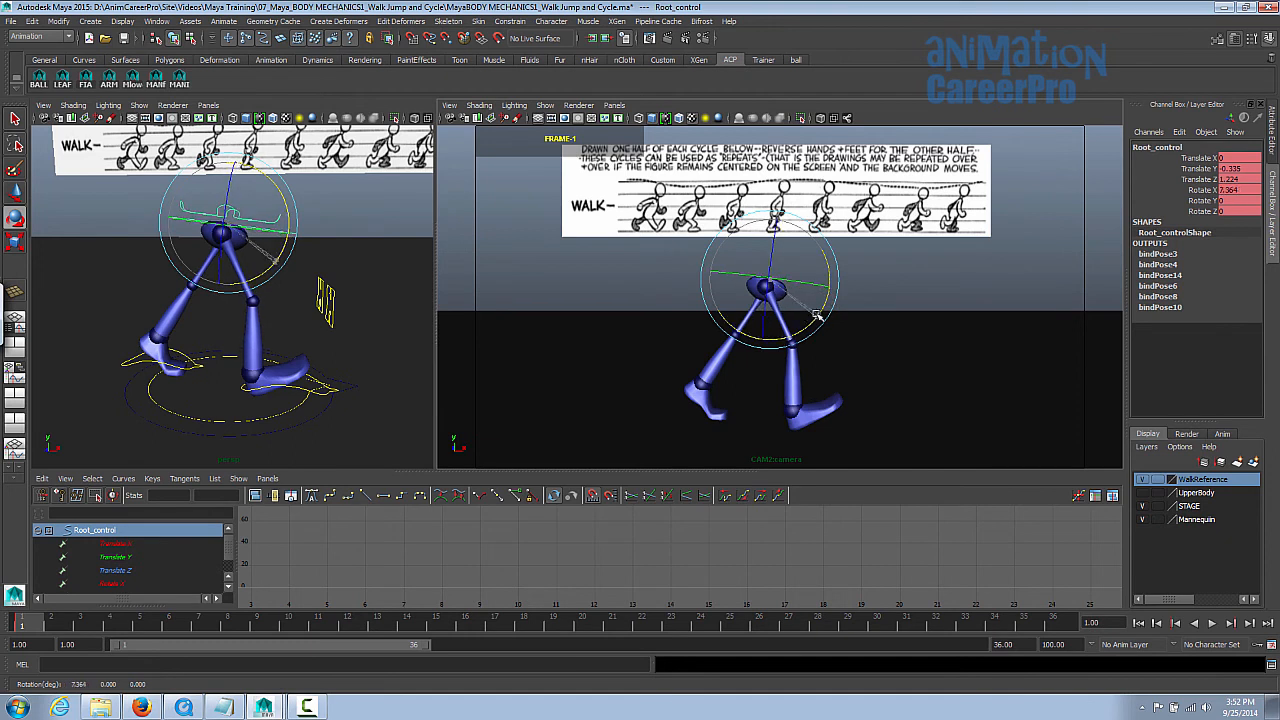
Move the left foot control to Translate Z -7 and key all lower-body controls at frame 1
{"action": "left_click", "coordinate": [192, 367]}
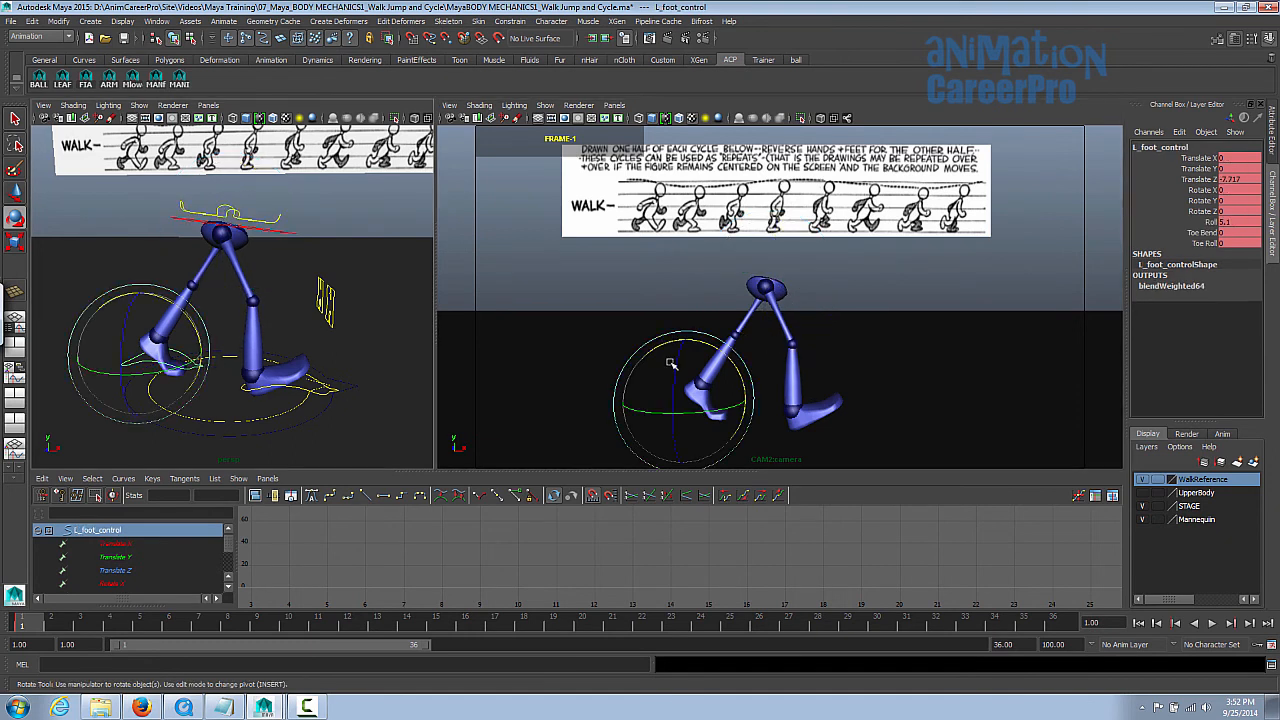
{"action": "key", "text": "w"}
{"action": "left_click_drag", "start_coordinate": [747, 400], "coordinate": [755, 400]}
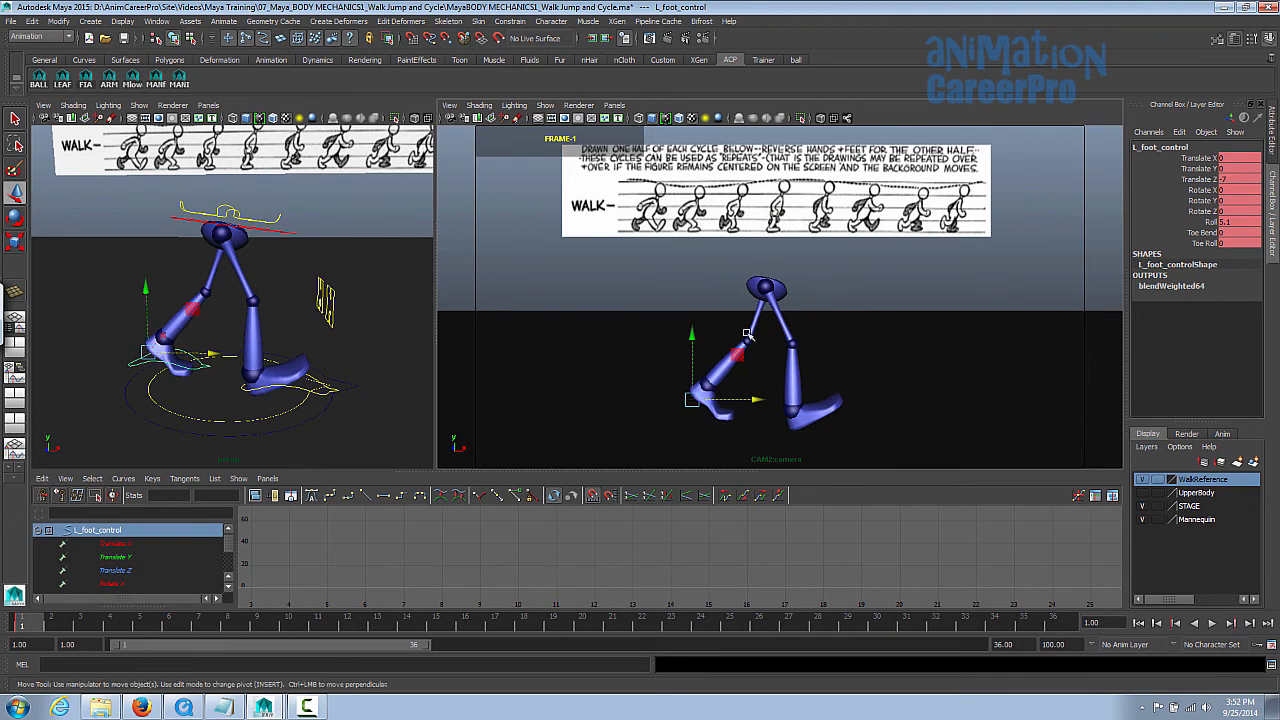
{"action": "left_click", "coordinate": [132, 84]}
{"action": "key", "text": "s"}
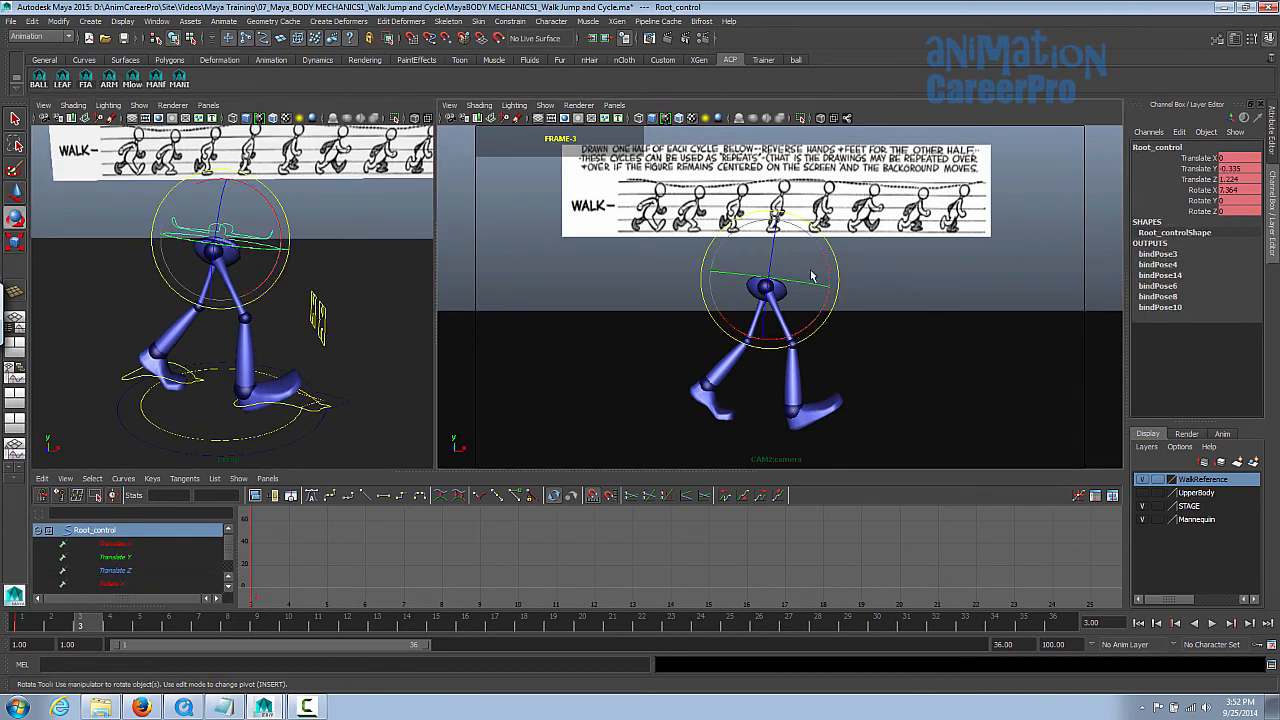
{"action": "key", "text": "w"}
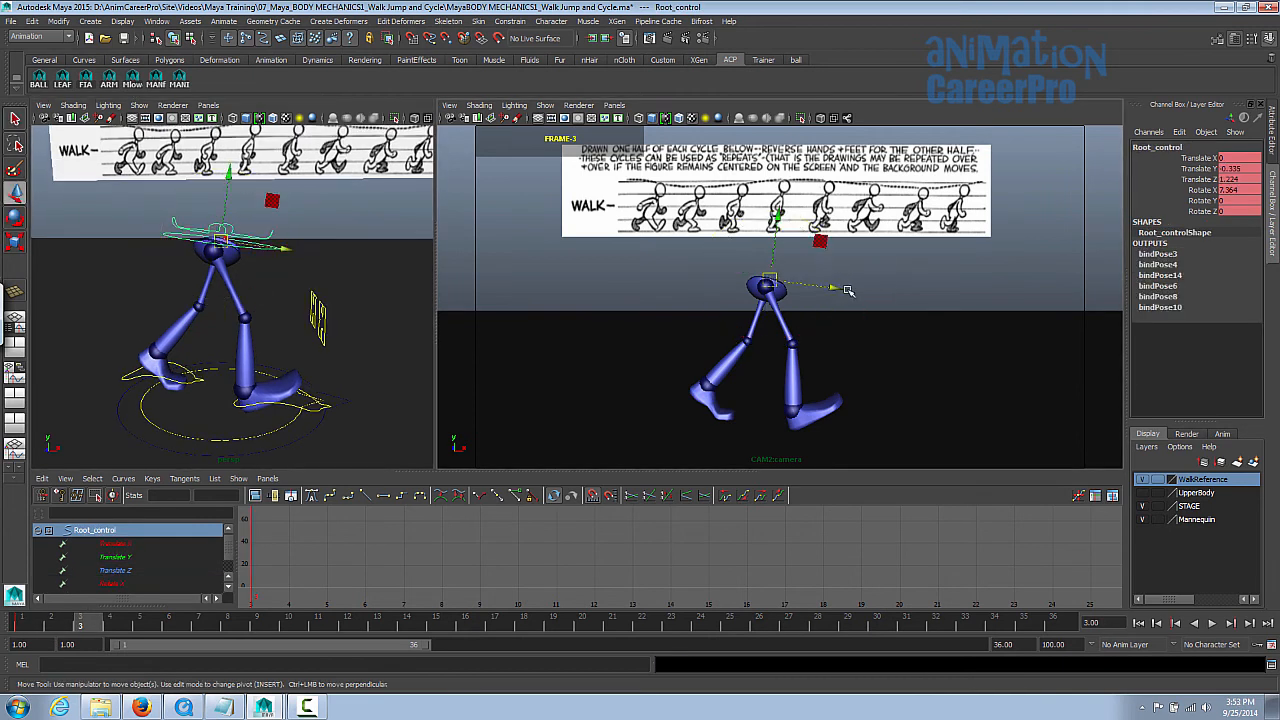
{"action": "key", "text": "ctrl+z"}
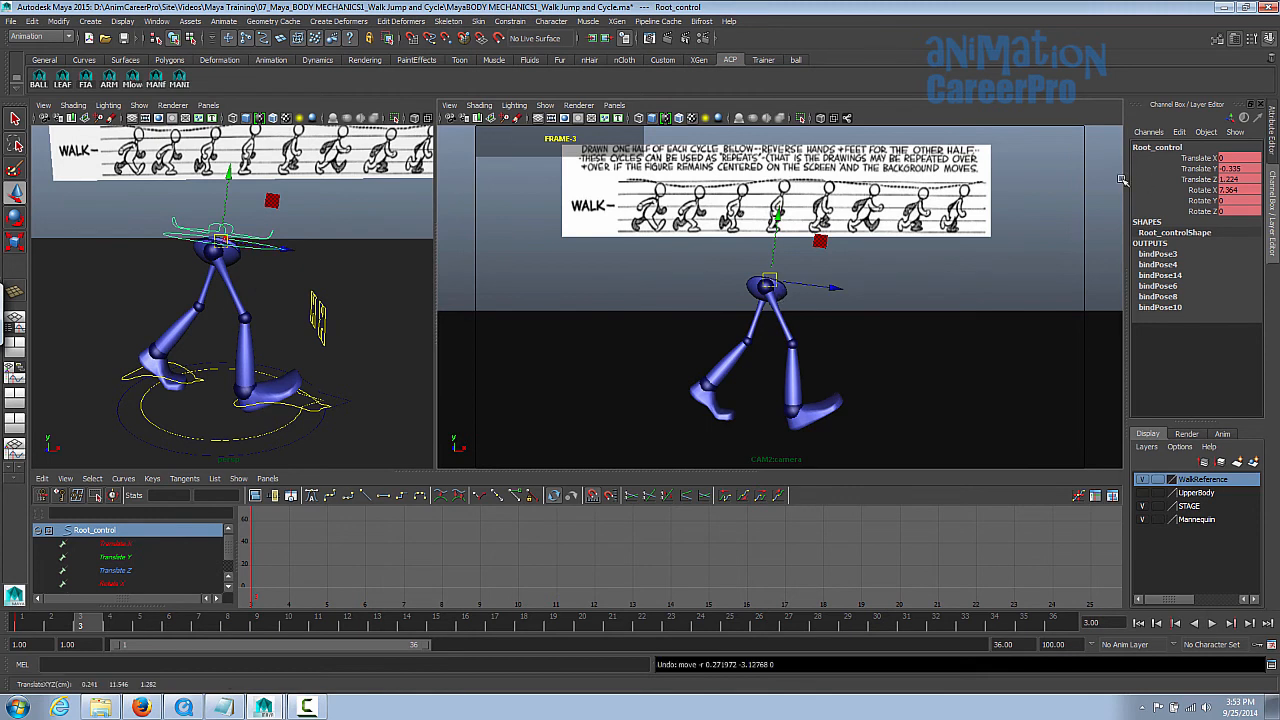
{"action": "left_click", "coordinate": [1176, 169]}
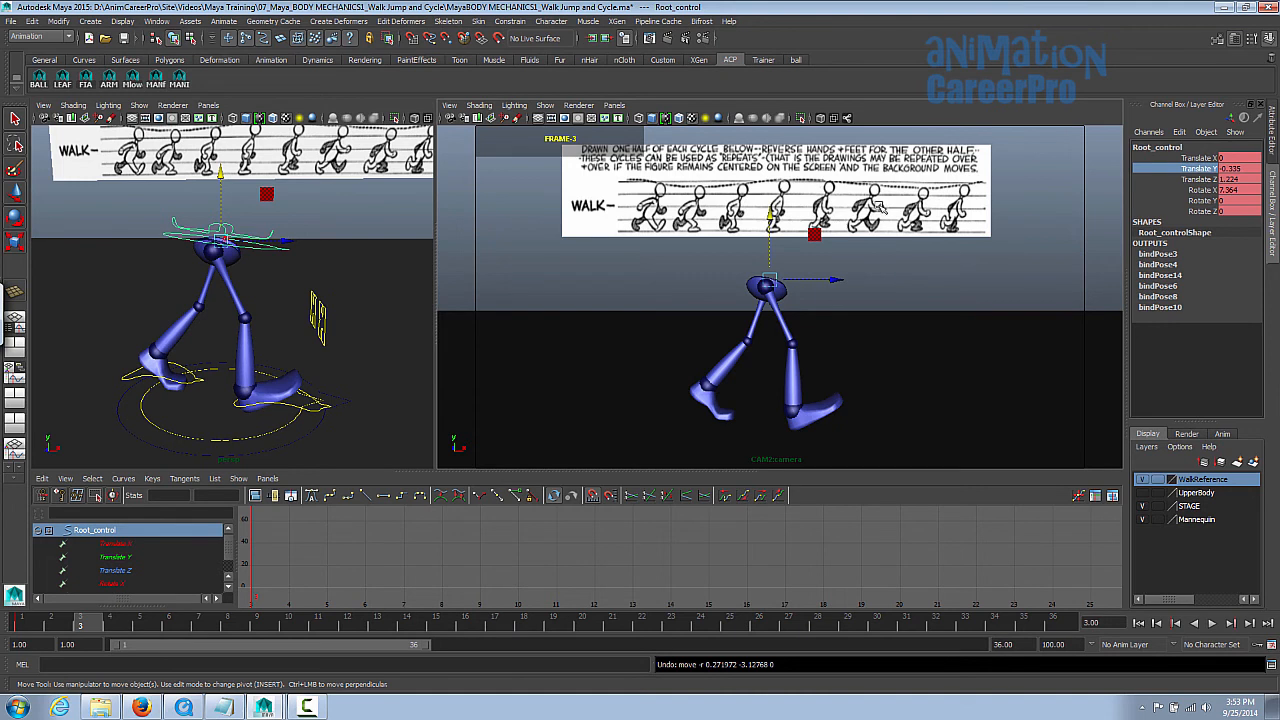
{"action": "key", "text": "ctrl+z"}
{"action": "key", "text": "ctrl+z"}
{"action": "key", "text": "ctrl+z"}
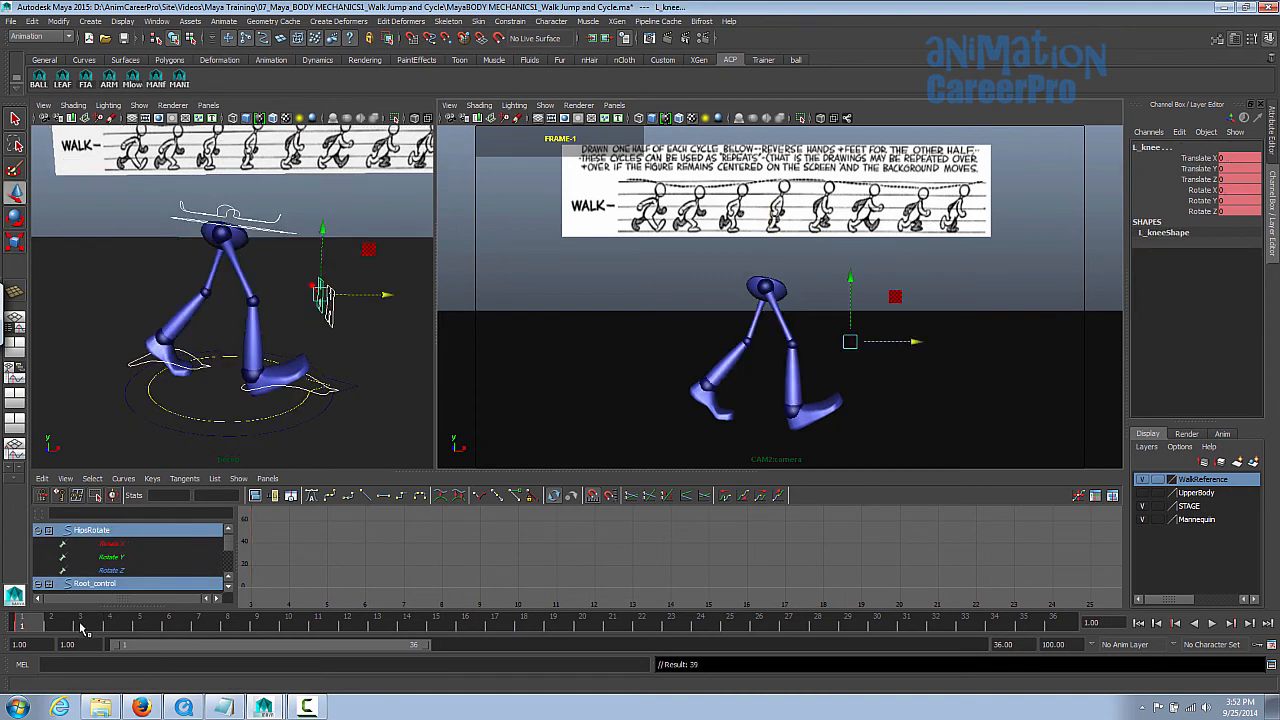
Go to frame 3 and lower the root control for the down pose
{"action": "left_click", "coordinate": [83, 625]}
{"action": "key", "text": "ctrl+z"}
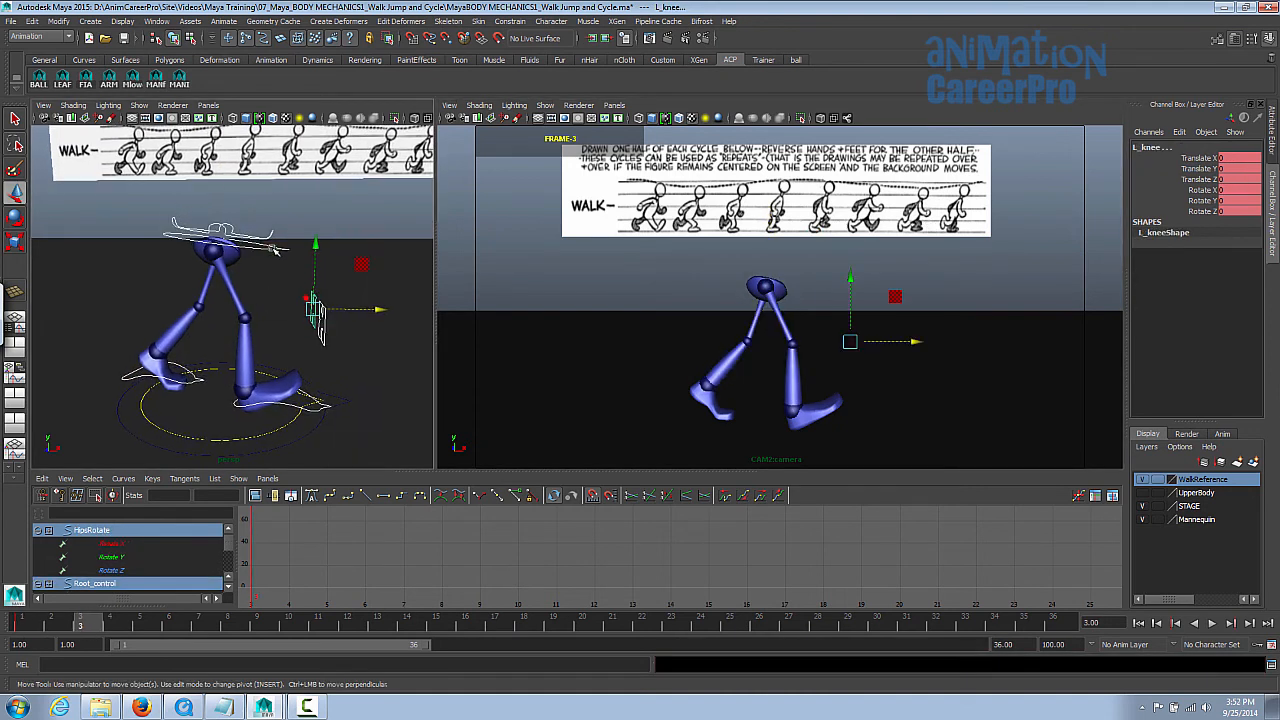
{"action": "left_click", "coordinate": [276, 252]}
{"action": "key", "text": "ctrl+z"}
Set the left foot control's Roll to 10, raise it to Translate Y 1.291 and rotate it to Rotate X 15.204
{"action": "left_click", "coordinate": [1205, 221]}
{"action": "middle_click_drag", "start_coordinate": [1000, 321], "coordinate": [1062, 321]}
{"action": "left_click", "coordinate": [1200, 168]}
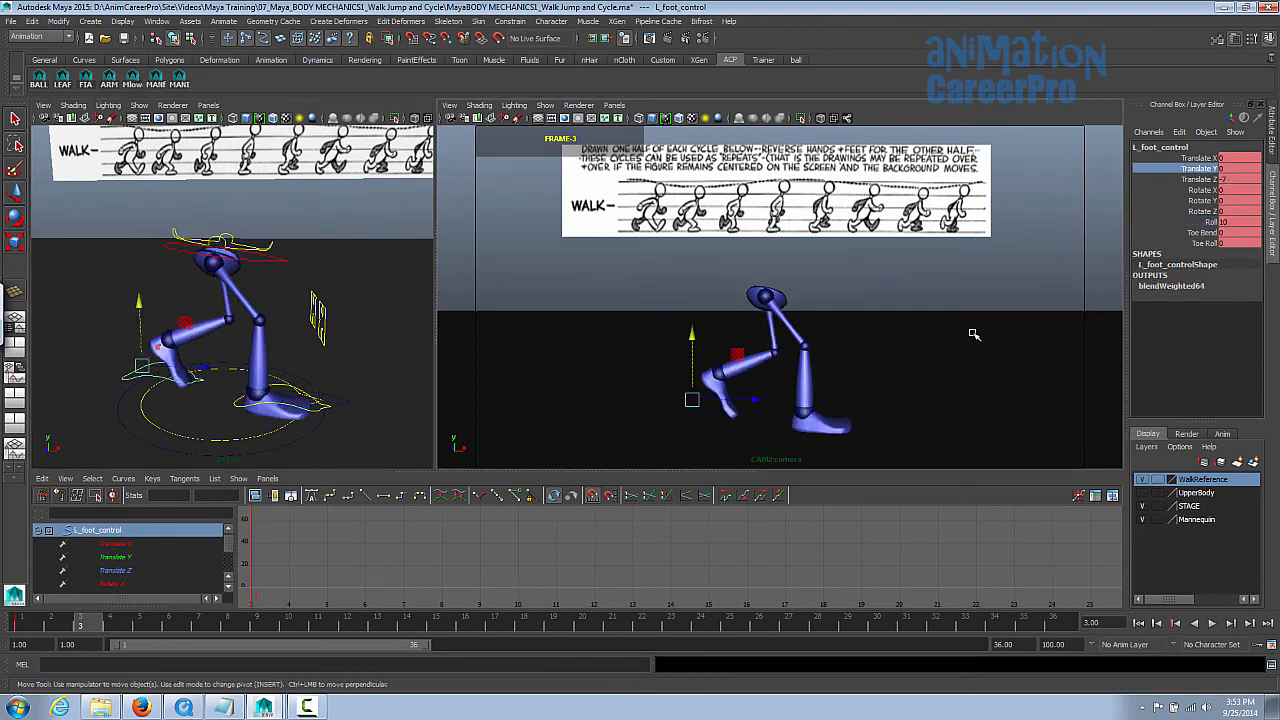
{"action": "middle_click_drag", "start_coordinate": [900, 349], "coordinate": [946, 349]}
{"action": "key", "text": "e"}
Move the right foot control back to Translate Z 0.625 and key all lower-body controls at frame 3
{"action": "left_click", "coordinate": [850, 410]}
{"action": "key", "text": "w"}
{"action": "mouse_move", "coordinate": [835, 412]}
{"action": "left_mouse_down"}
{"action": "mouse_move", "coordinate": [860, 418]}
{"action": "mouse_move", "coordinate": [812, 414]}
{"action": "left_mouse_up"}
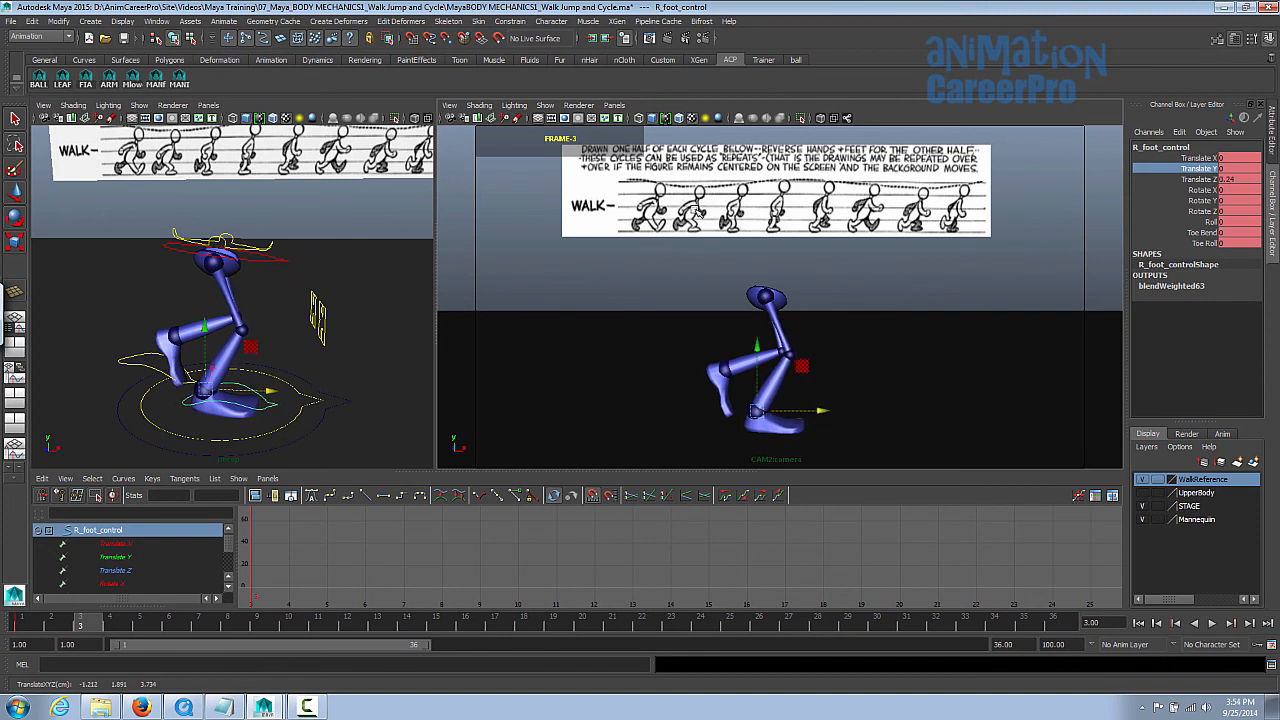
{"action": "left_click_drag", "start_coordinate": [820, 411], "coordinate": [827, 414]}
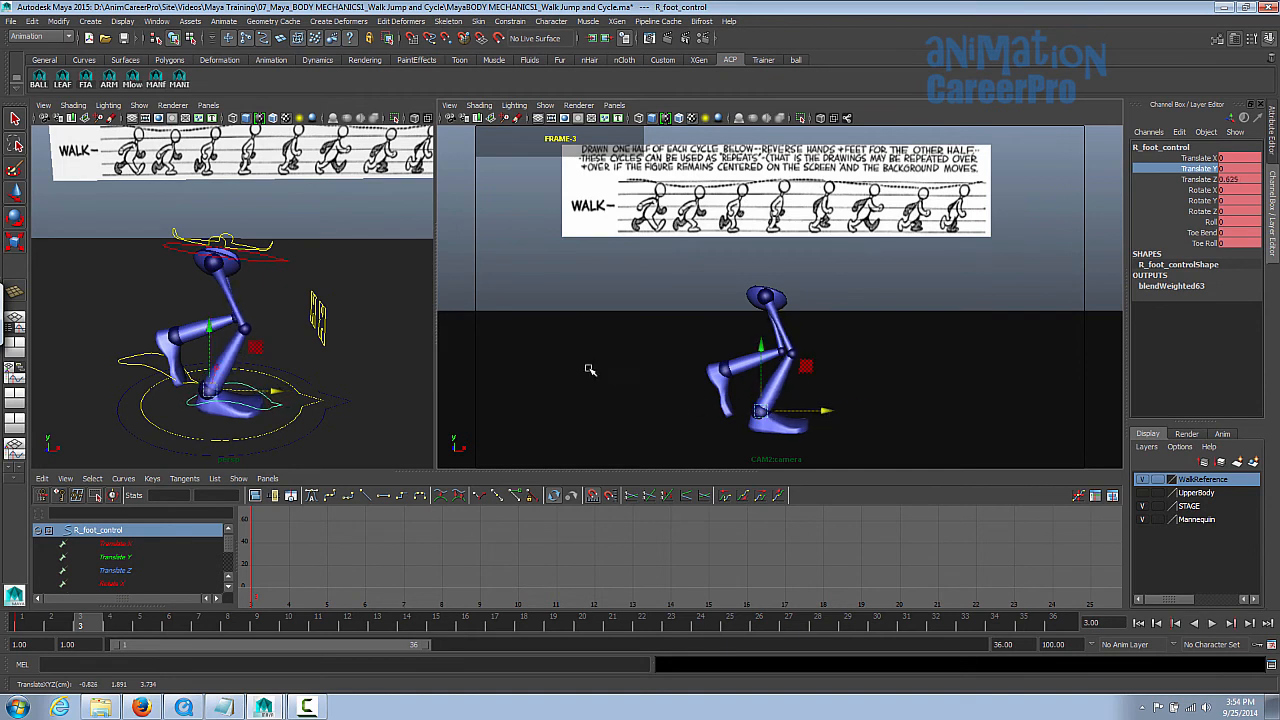
{"action": "left_click", "coordinate": [133, 88]}
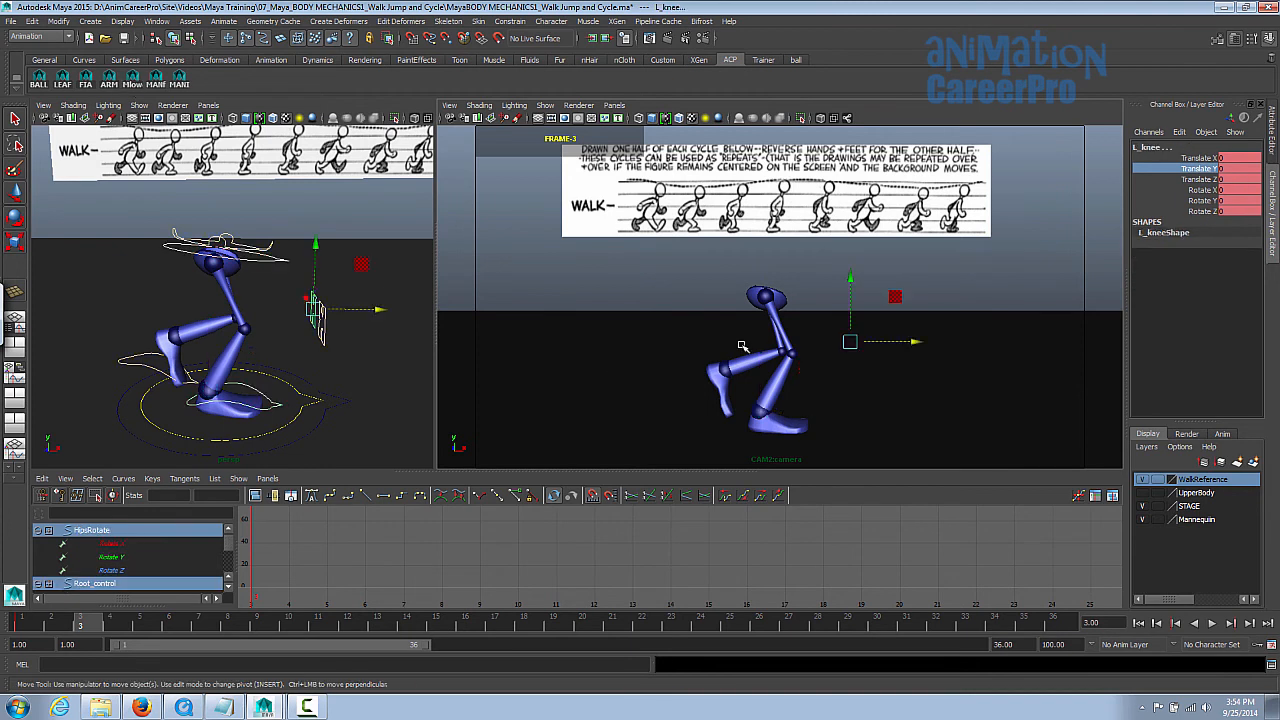
{"action": "key", "text": "s"}
At frame 5, raise the root control to Translate Y -0.403 and move the right foot control further back under the hips
{"action": "left_click", "coordinate": [139, 625]}
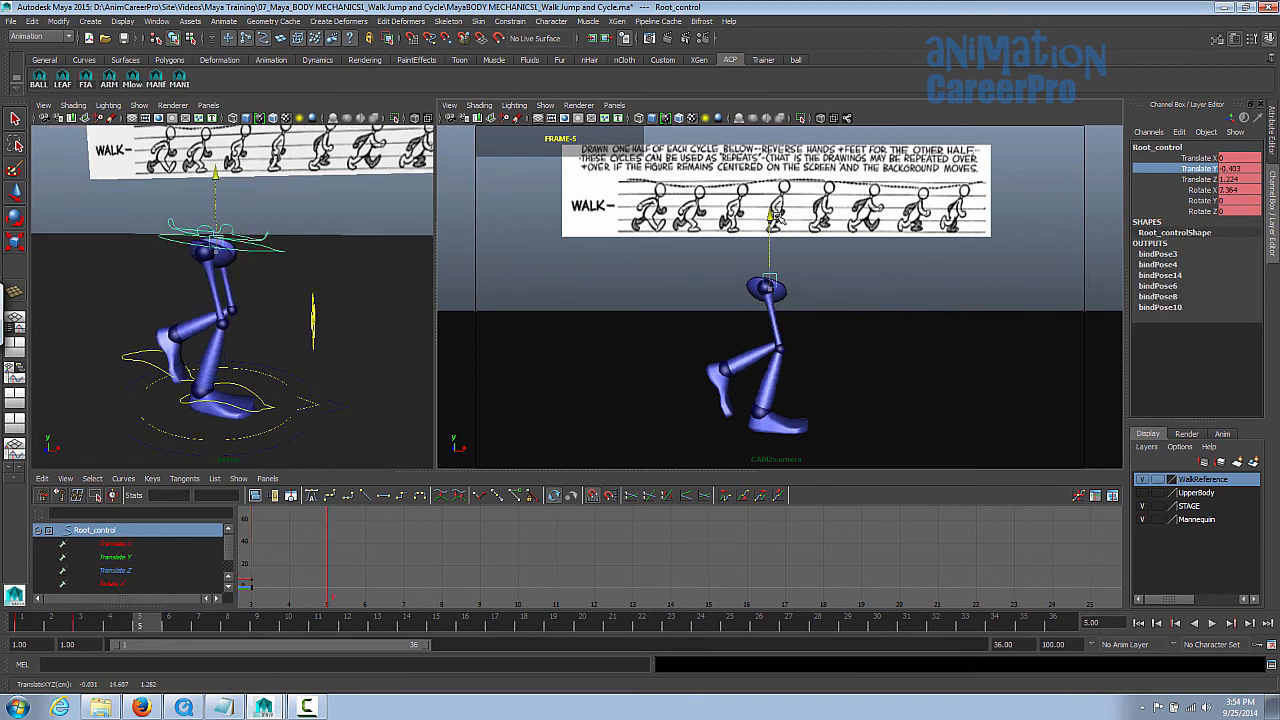
{"action": "left_click", "coordinate": [738, 410]}
{"action": "left_click", "coordinate": [756, 390]}
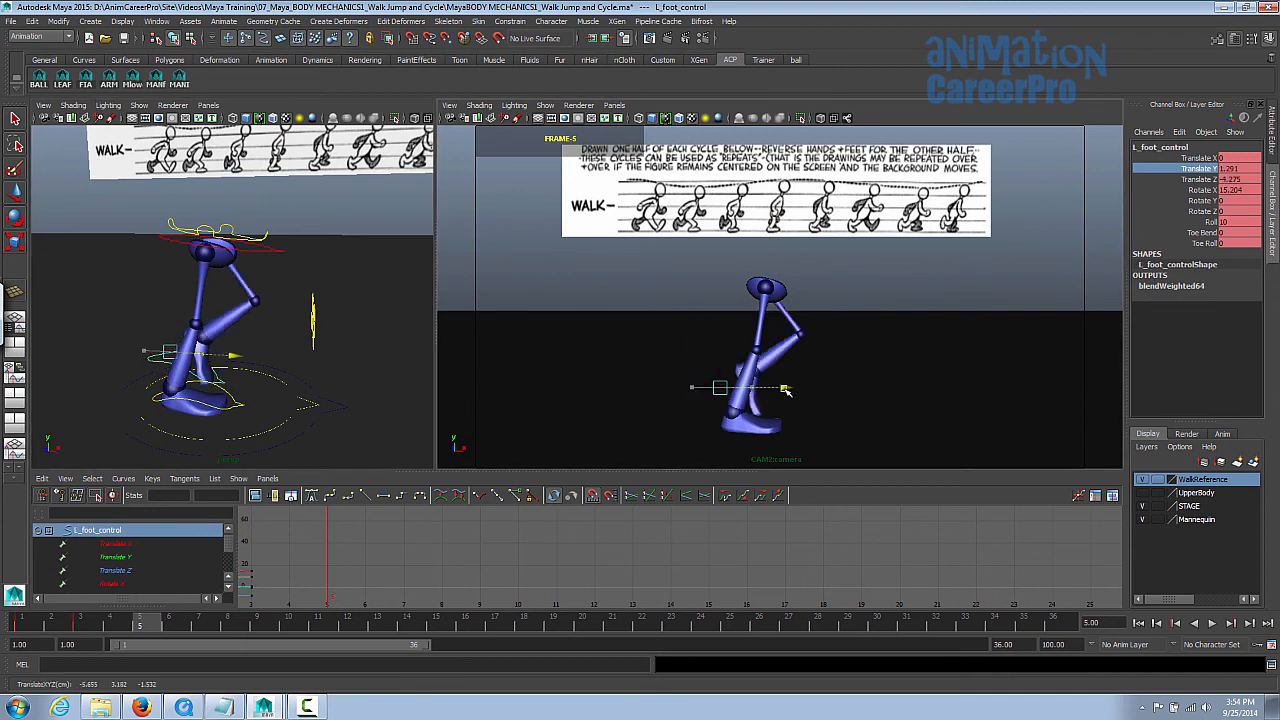
Set the left foot control's Roll to 0 and rotate it to Rotate X 50.292 for the passing pose
{"action": "key", "text": "e"}
{"action": "left_click_drag", "start_coordinate": [770, 390], "coordinate": [797, 393]}
{"action": "left_click", "coordinate": [1237, 223]}
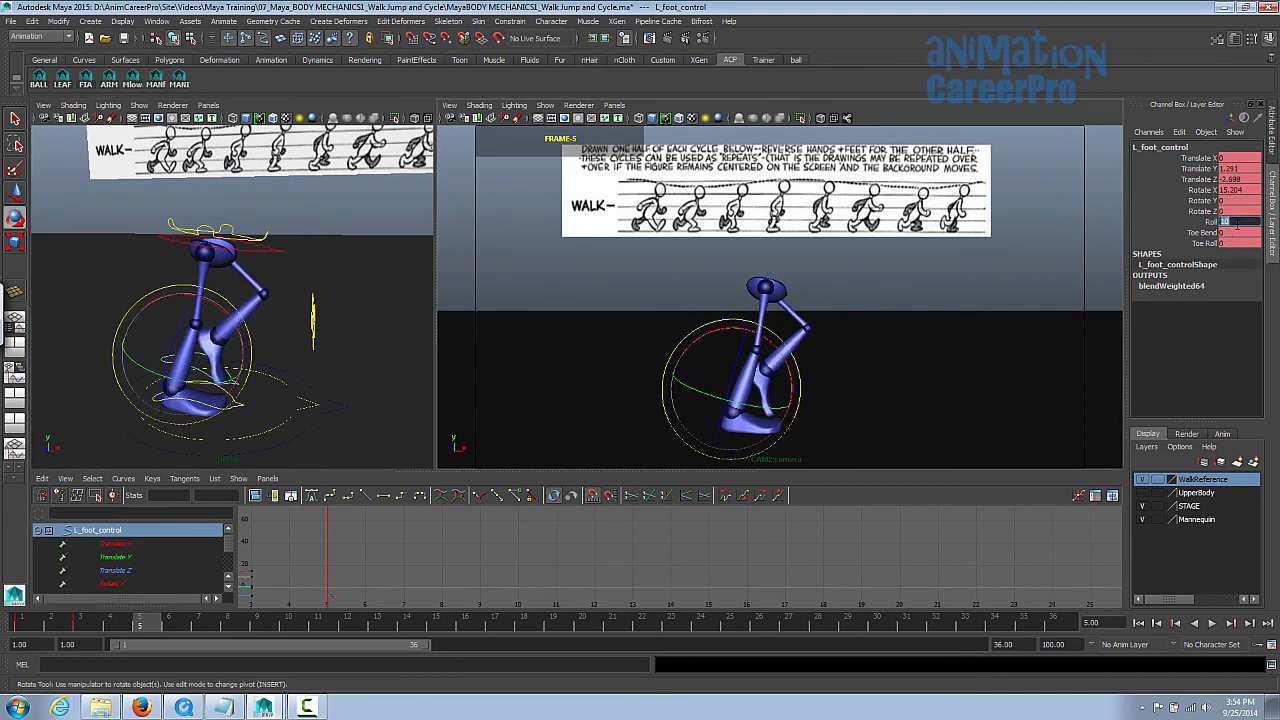
{"action": "type", "text": "0"}
{"action": "key", "text": "Return"}
{"action": "left_click_drag", "start_coordinate": [800, 351], "coordinate": [790, 380]}
{"action": "key", "text": "w"}
Raise the left foot control behind the standing leg, adjust its Toe Bend and key all lower-body controls at frame 5
{"action": "left_click", "coordinate": [1195, 158]}
{"action": "left_click", "coordinate": [1195, 168]}
{"action": "middle_click_drag", "start_coordinate": [1006, 329], "coordinate": [815, 370]}
{"action": "left_click", "coordinate": [1195, 232]}
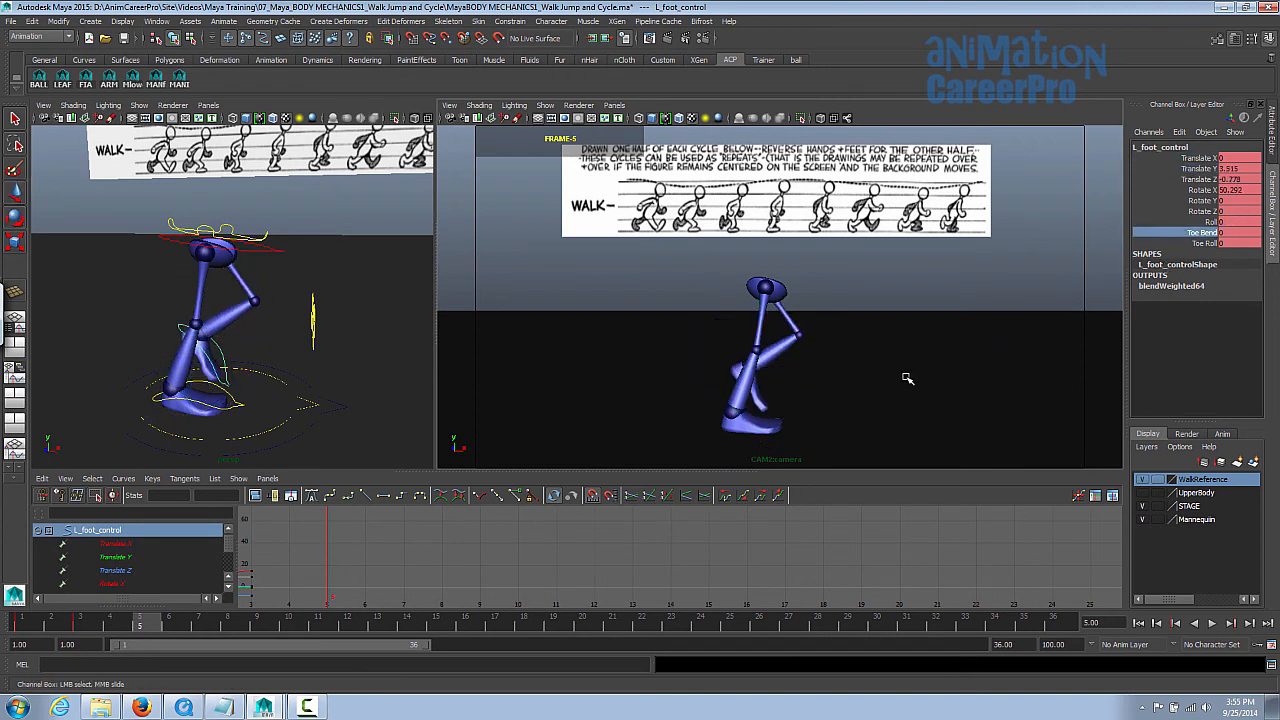
{"action": "key", "text": "s"}
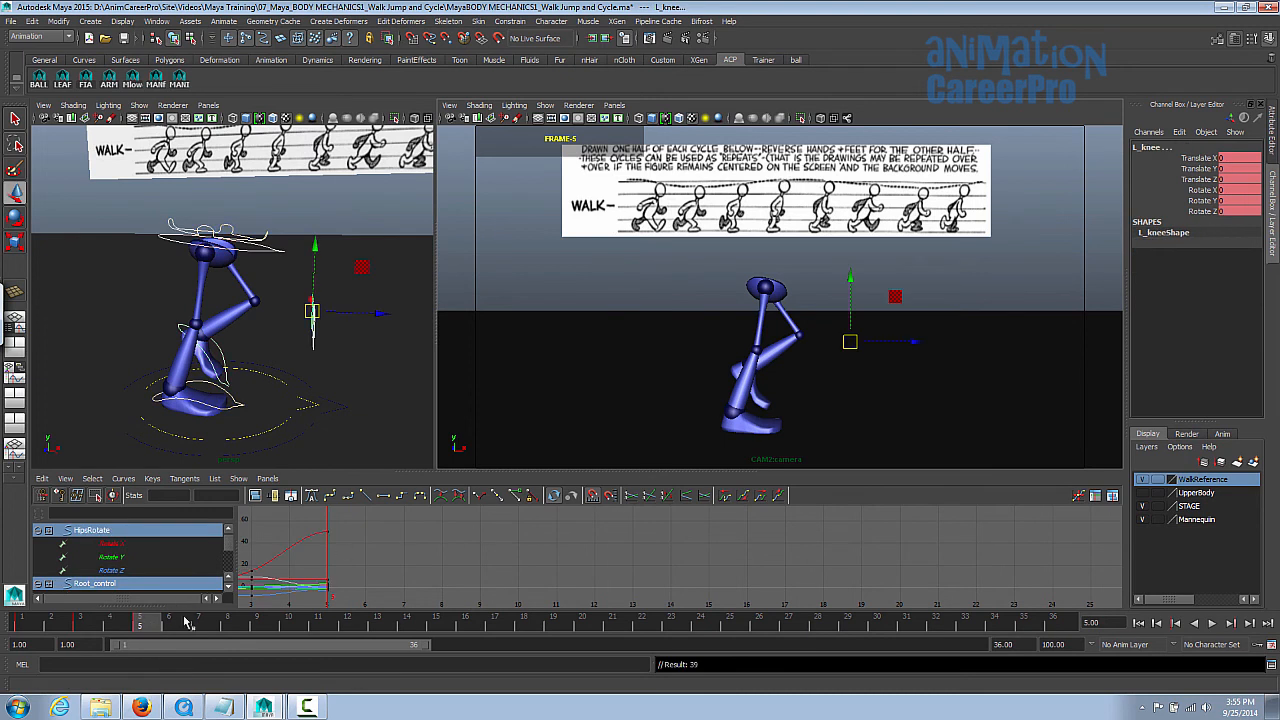
Scrub between frames 1 and 5 to check the keyed poses and go to frame 7
{"action": "left_click_drag", "start_coordinate": [155, 626], "coordinate": [30, 634]}
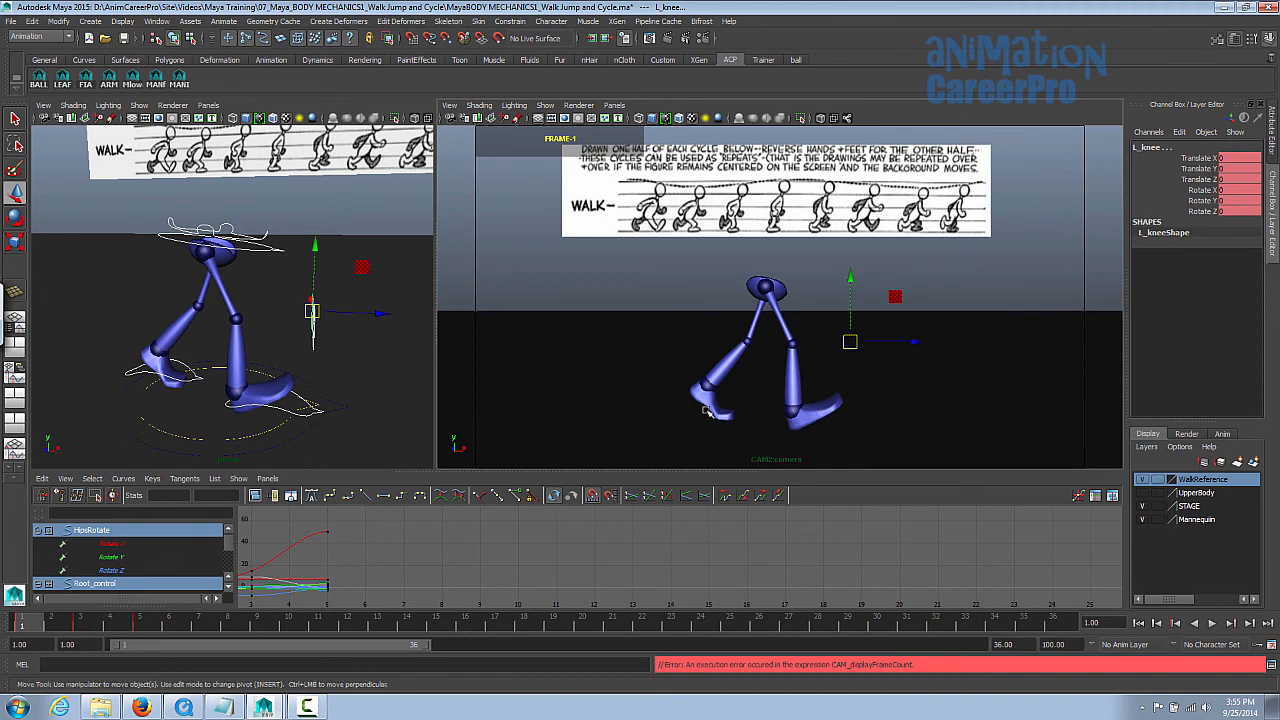
{"action": "left_click_drag", "start_coordinate": [150, 630], "coordinate": [201, 630]}
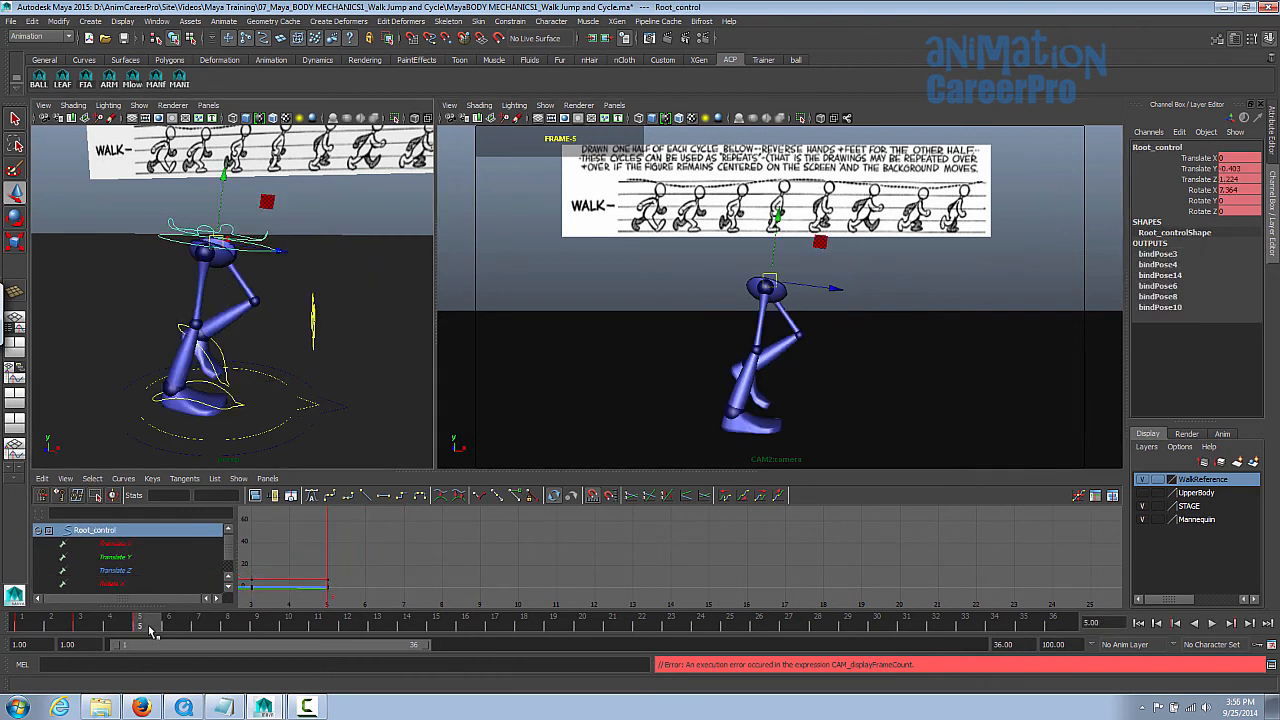
{"action": "left_click_drag", "start_coordinate": [150, 627], "coordinate": [200, 626]}
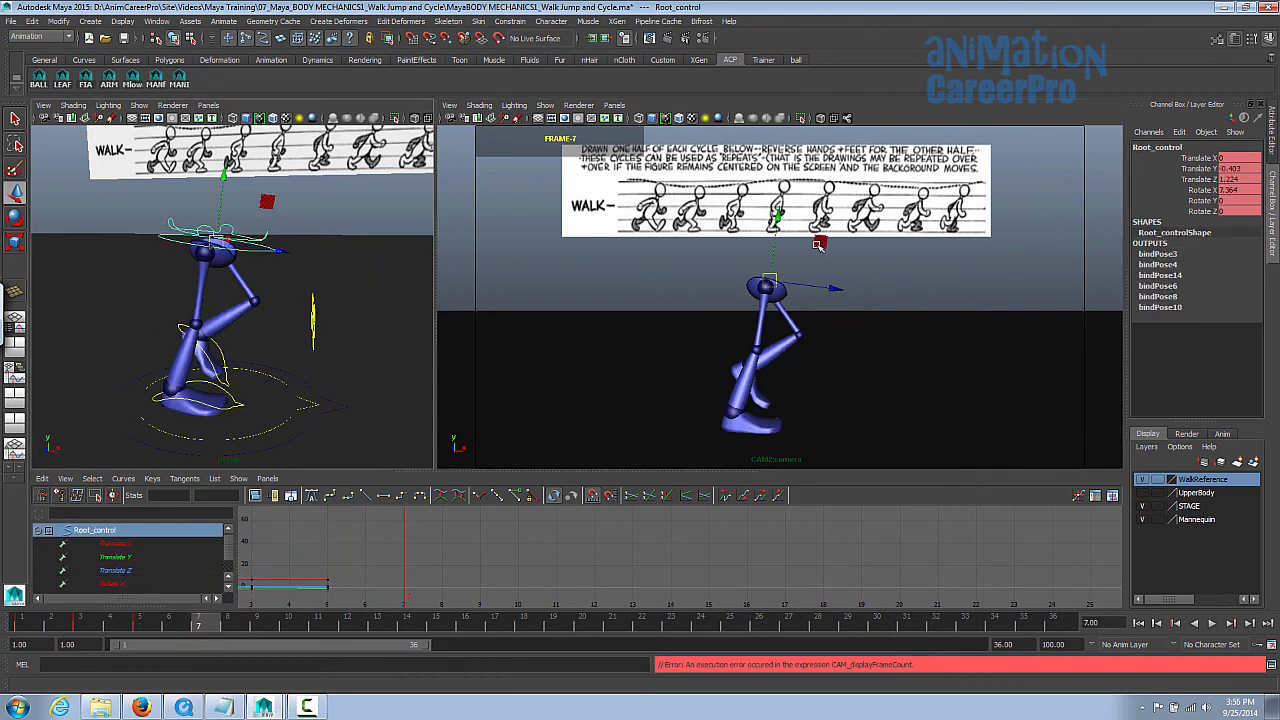
Swing the left foot control forward ahead of the body with Rotate X -20.305 and Translate Y 0
{"action": "left_click", "coordinate": [230, 369]}
{"action": "key", "text": "e"}
{"action": "key", "text": "w"}
{"action": "left_click_drag", "start_coordinate": [809, 360], "coordinate": [740, 338]}
{"action": "left_click", "coordinate": [1241, 169]}
{"action": "type", "text": "0"}
{"action": "key", "text": "Return"}
{"action": "left_click", "coordinate": [1163, 181]}
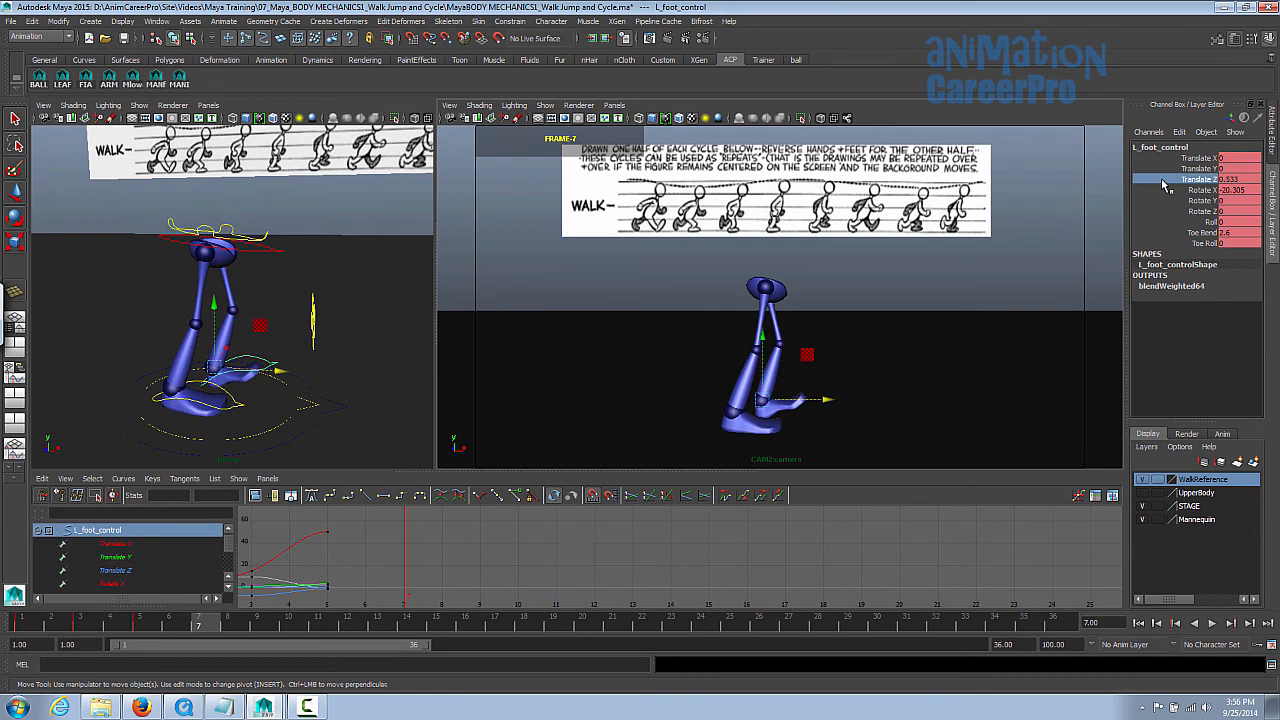
{"action": "middle_click_drag", "start_coordinate": [888, 389], "coordinate": [938, 394]}
Lower the root control to Translate Y -0.879, then adjust the left foot's reach and set its Toe Bend to 0
{"action": "left_click", "coordinate": [264, 236]}
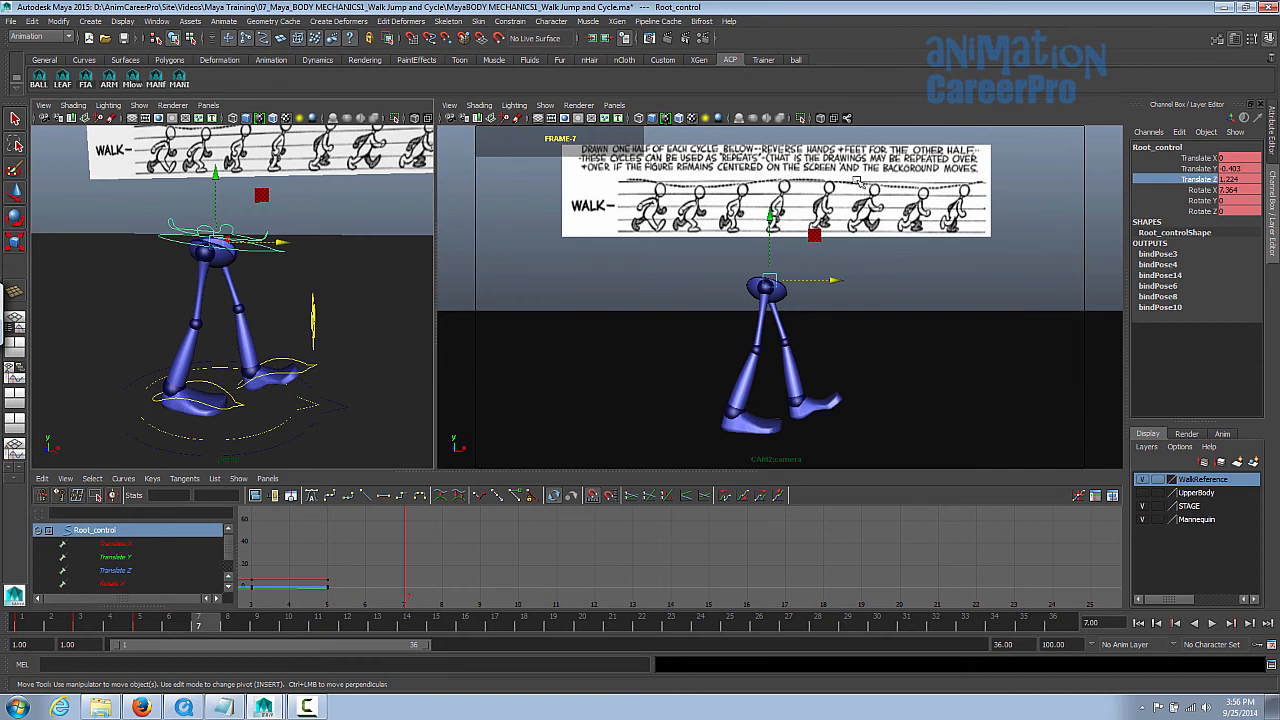
{"action": "left_click_drag", "start_coordinate": [771, 216], "coordinate": [773, 226]}
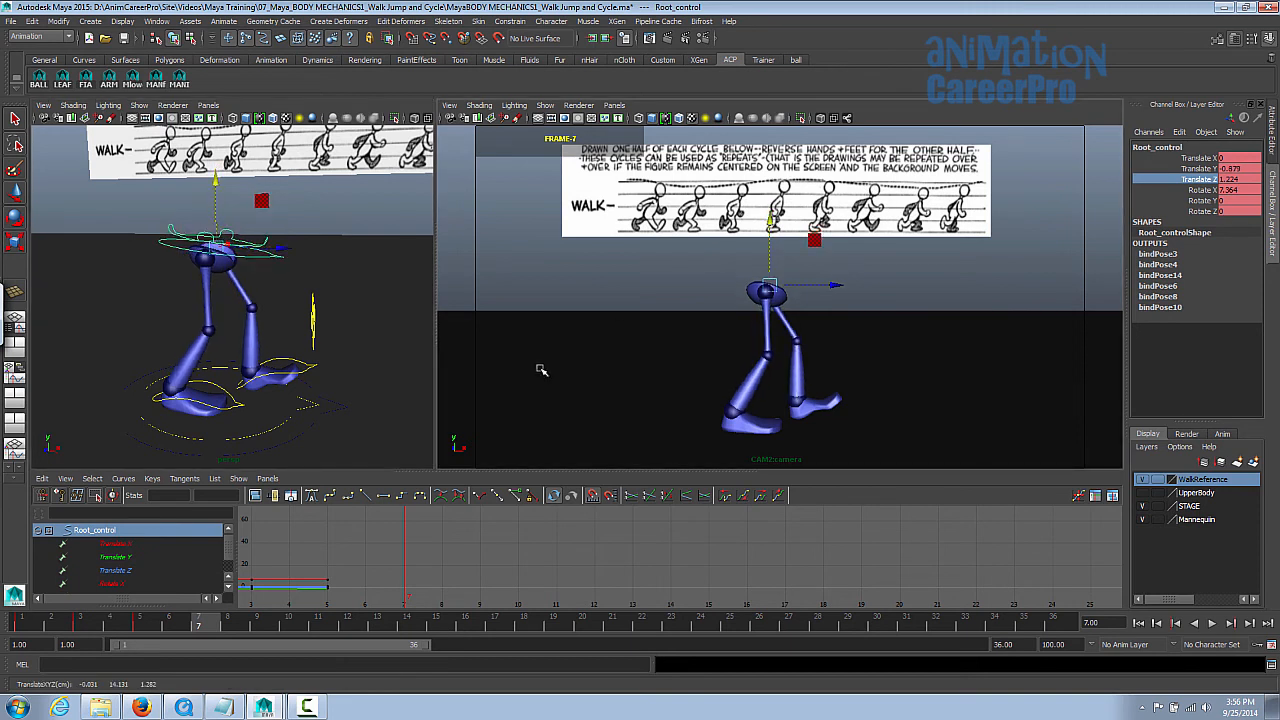
{"action": "left_click", "coordinate": [333, 379]}
{"action": "left_click_drag", "start_coordinate": [862, 399], "coordinate": [846, 363]}
{"action": "left_click", "coordinate": [1234, 233]}
{"action": "type", "text": "0eq"}
Move the right foot control back behind the body with Roll 3.3 and key all lower-body controls at frame 7
{"action": "left_click", "coordinate": [240, 403]}
{"action": "key", "text": "w"}
{"action": "left_click_drag", "start_coordinate": [798, 410], "coordinate": [771, 409]}
{"action": "left_click", "coordinate": [1208, 222]}
{"action": "middle_click_drag", "start_coordinate": [1088, 288], "coordinate": [1040, 300]}
{"action": "key", "text": "w"}
{"action": "left_click_drag", "start_coordinate": [788, 410], "coordinate": [749, 413]}
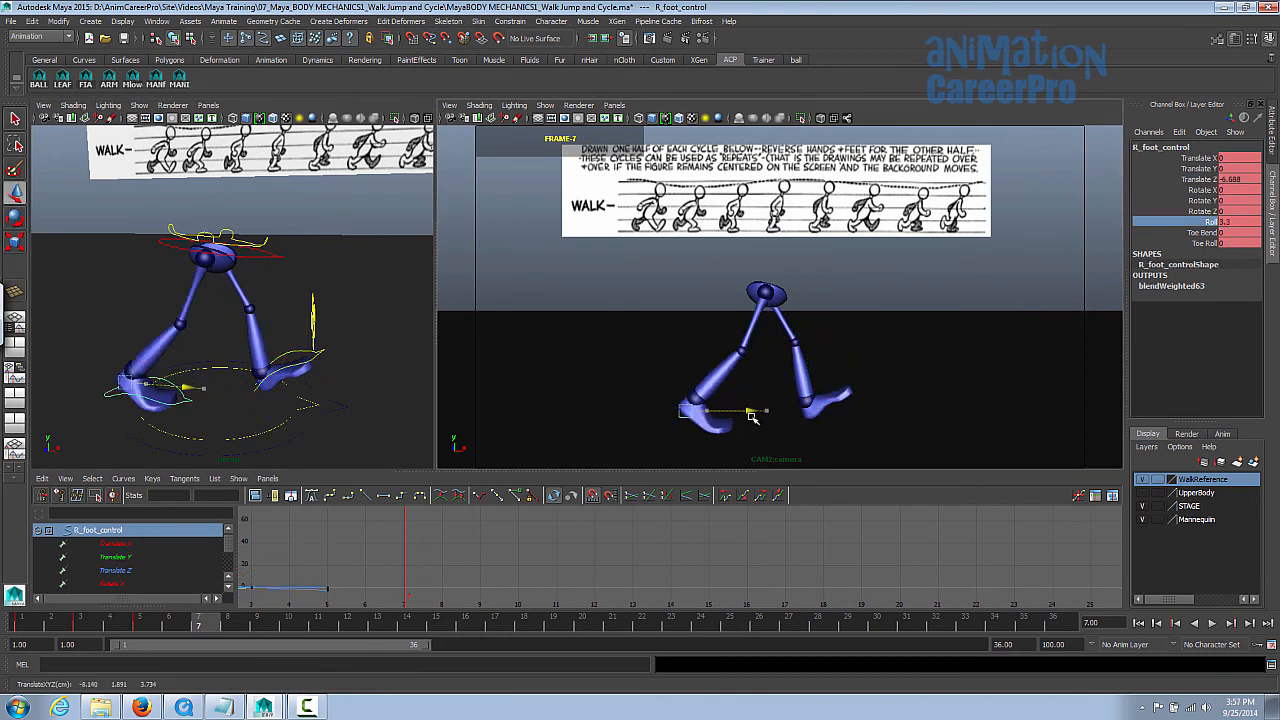
{"action": "left_click_drag", "start_coordinate": [100, 210], "coordinate": [350, 430]}
{"action": "key", "text": "s"}
Play and scrub the animation from frame 1 to 7 to review the step, ending at frame 9
{"action": "key", "text": "alt+v"}
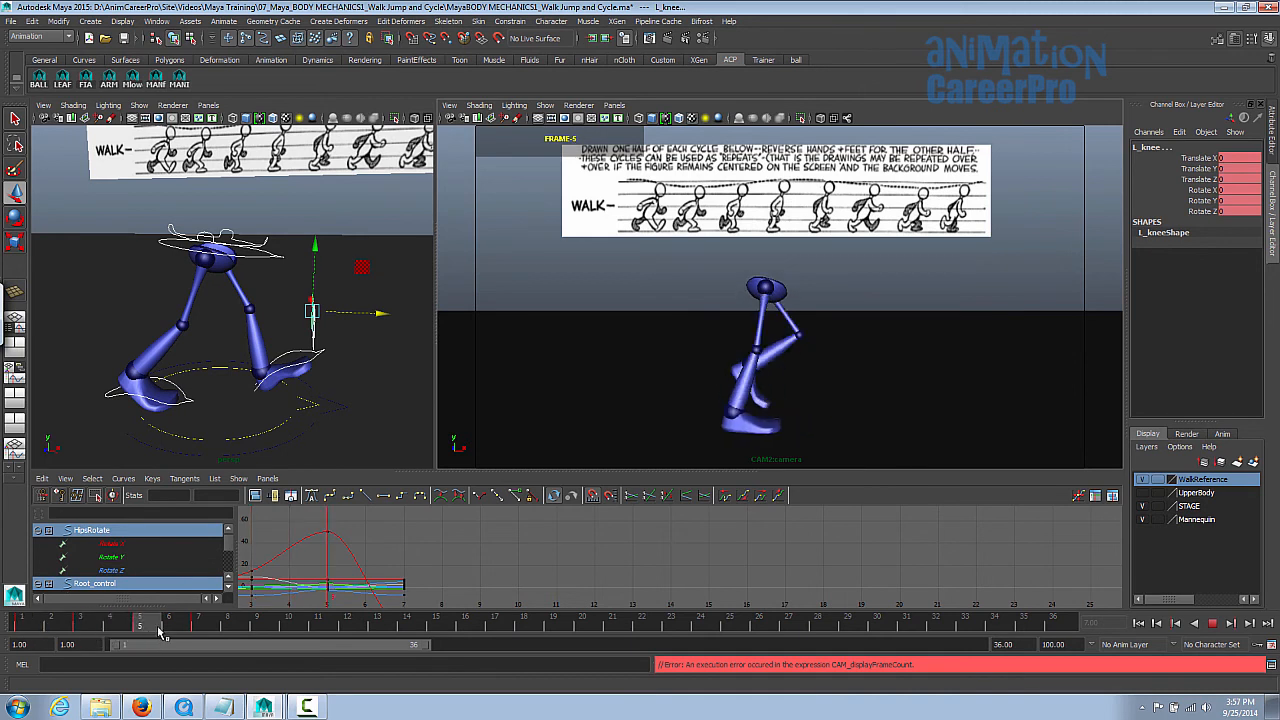
{"action": "left_click_drag", "start_coordinate": [213, 627], "coordinate": [20, 627]}
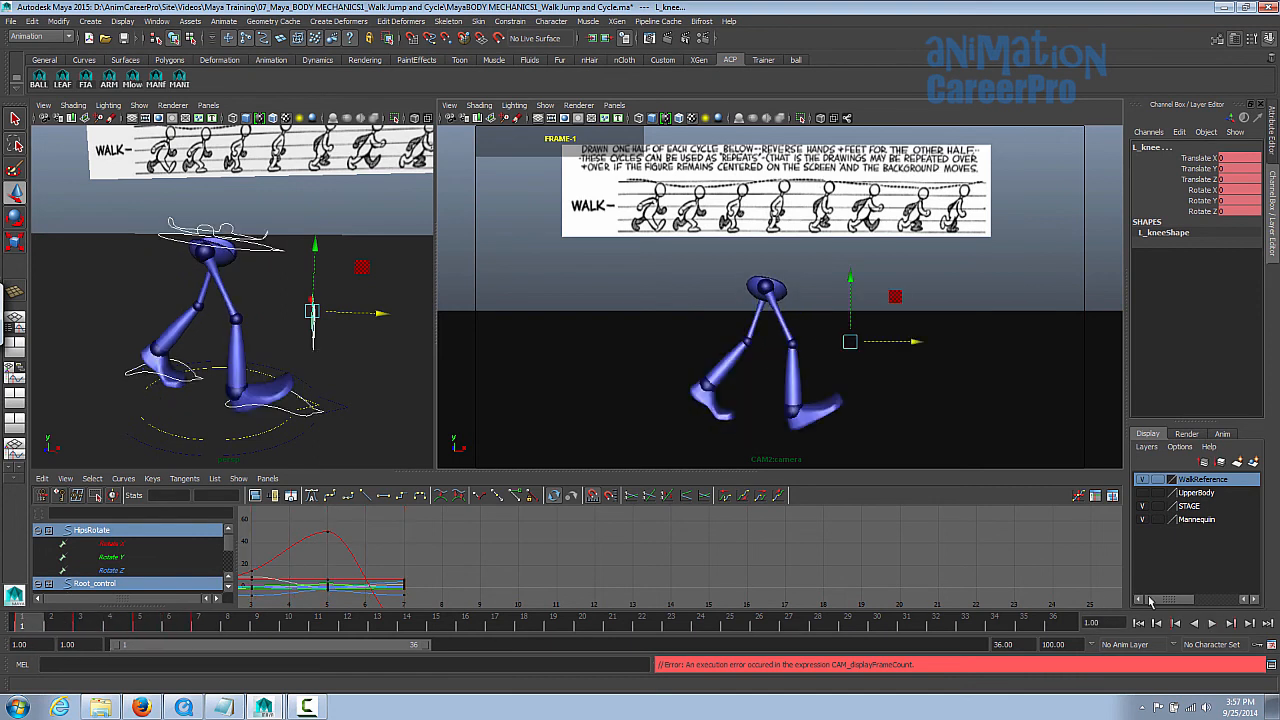
{"action": "left_click", "coordinate": [1212, 623]}
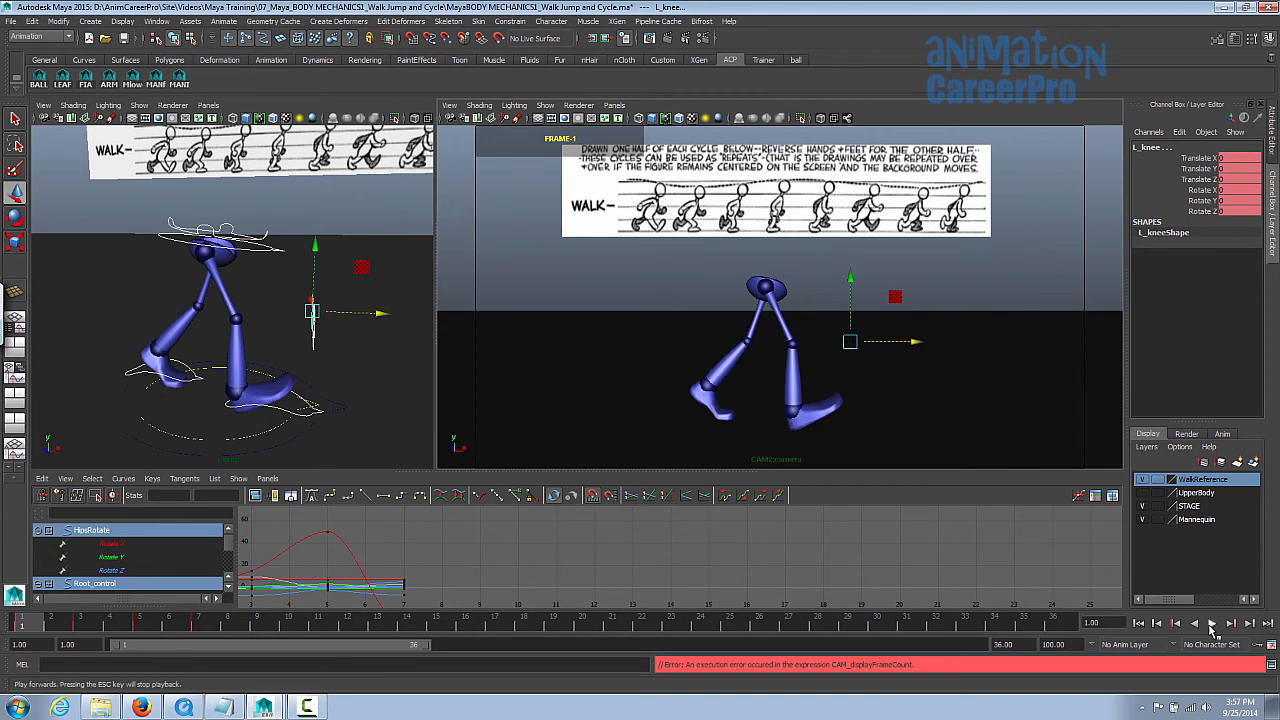
{"action": "left_click_drag", "start_coordinate": [118, 627], "coordinate": [201, 627]}
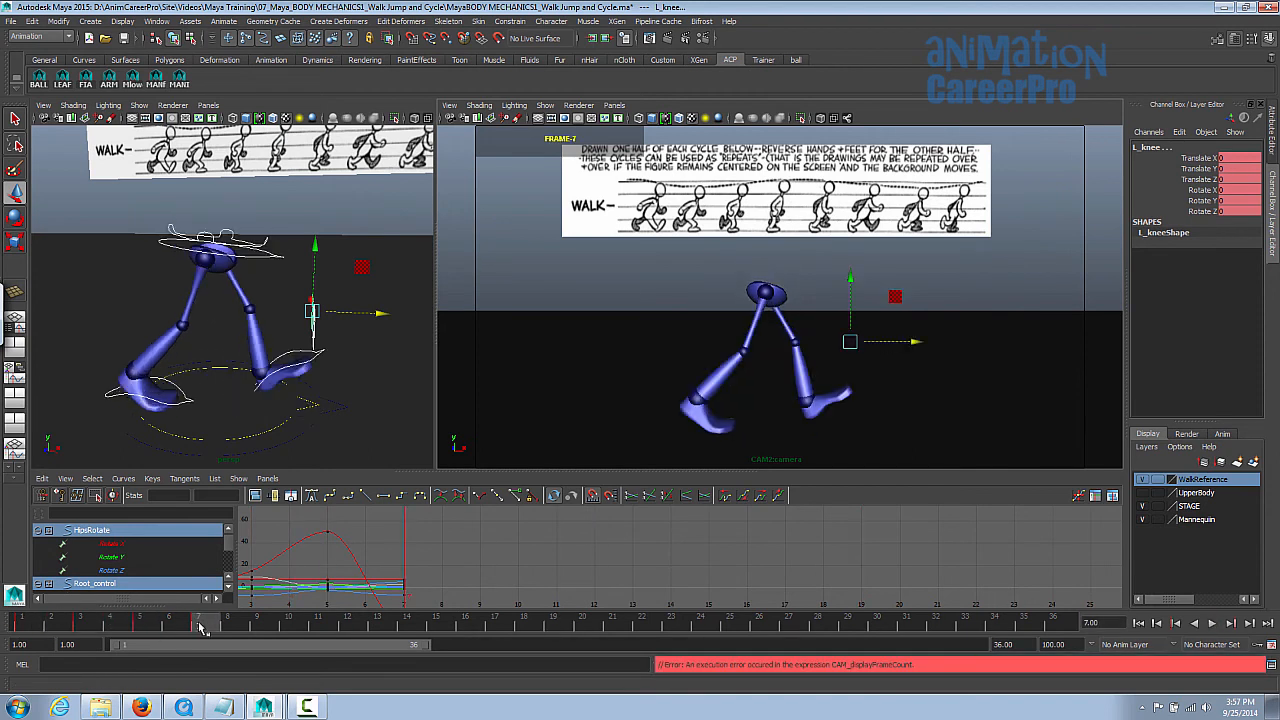
{"action": "left_click_drag", "start_coordinate": [40, 624], "coordinate": [262, 640]}
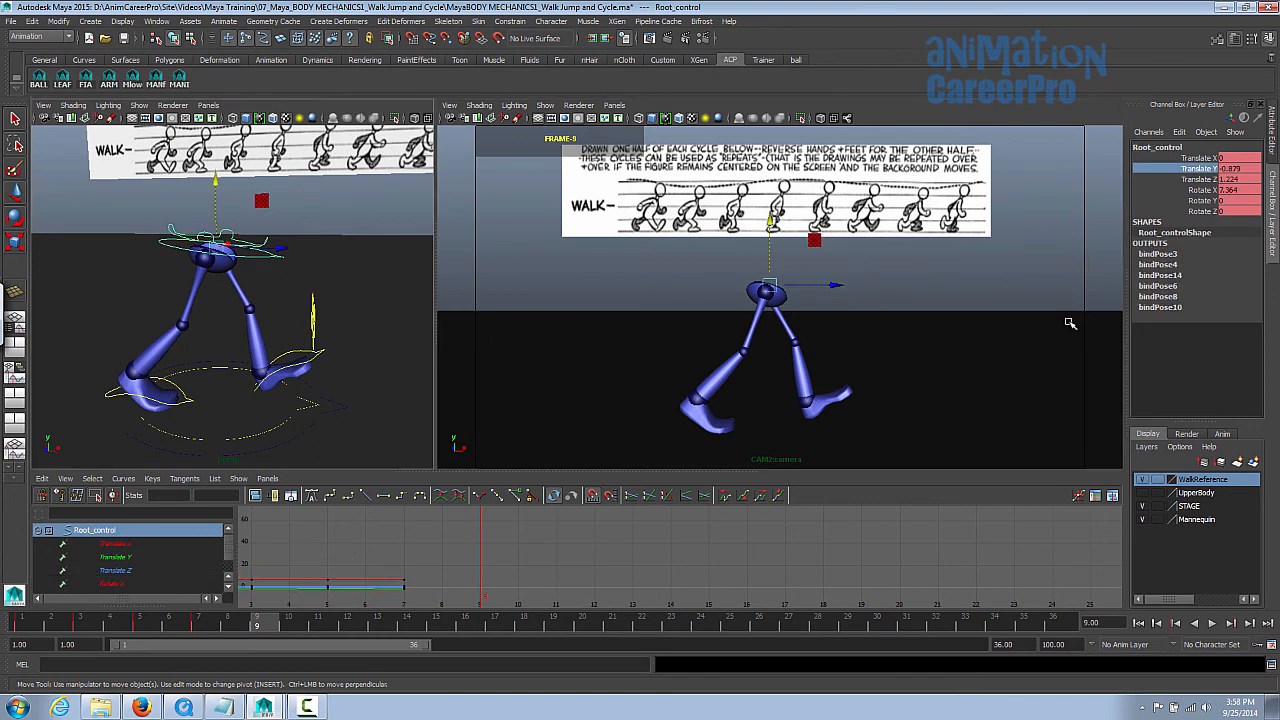
Copy the root control's key from frame 3 and paste it at frame 9
{"action": "middle_click_drag", "start_coordinate": [1066, 319], "coordinate": [1069, 334]}
{"action": "left_click", "coordinate": [84, 624]}
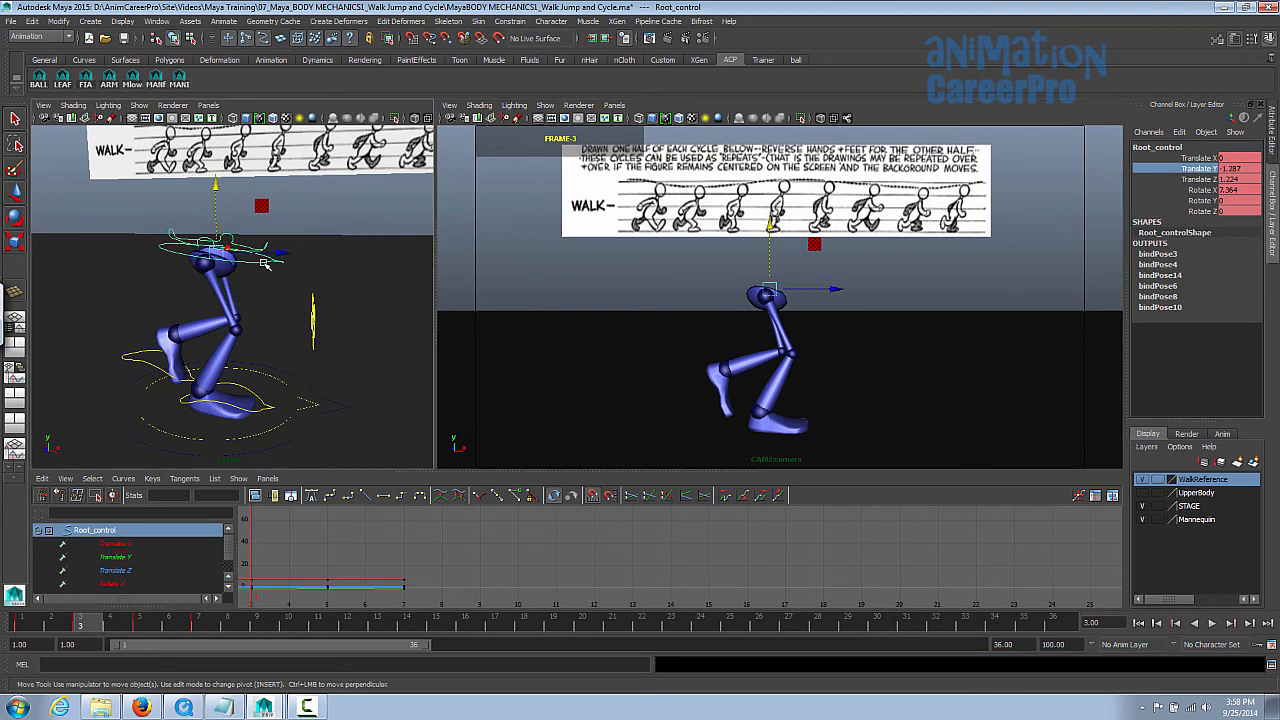
{"action": "right_click", "coordinate": [84, 626]}
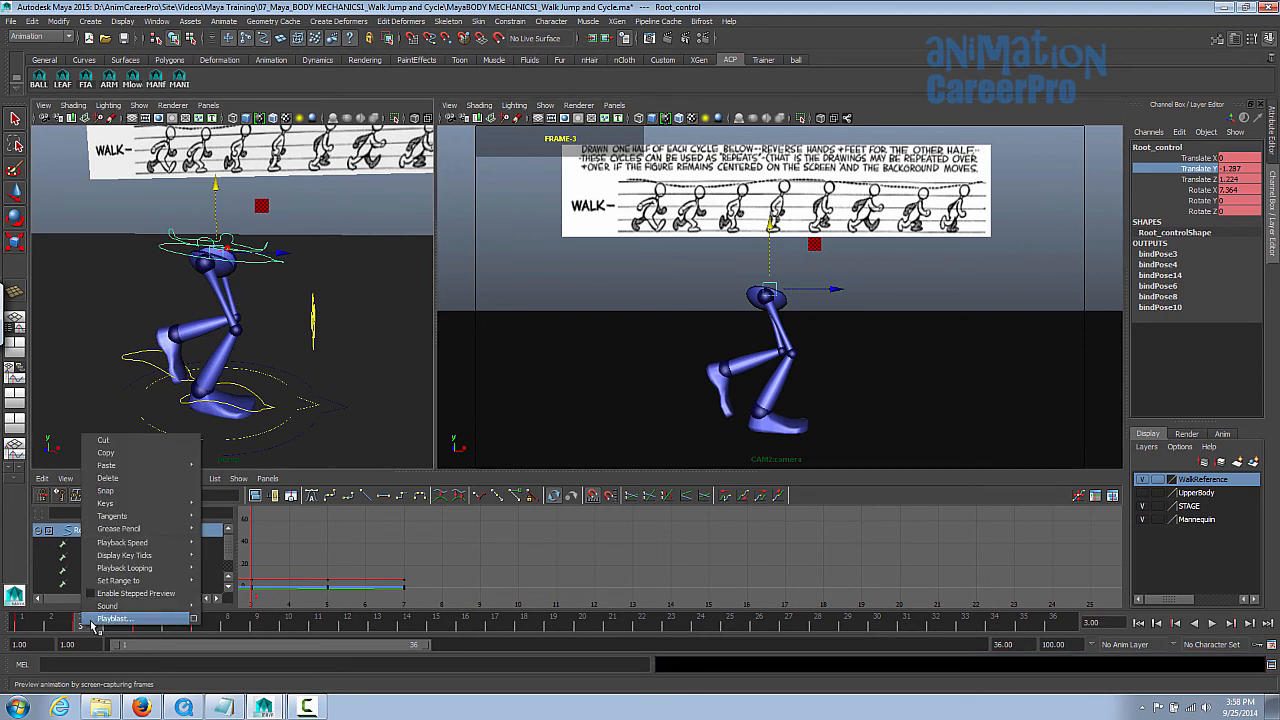
{"action": "left_click", "coordinate": [147, 454]}
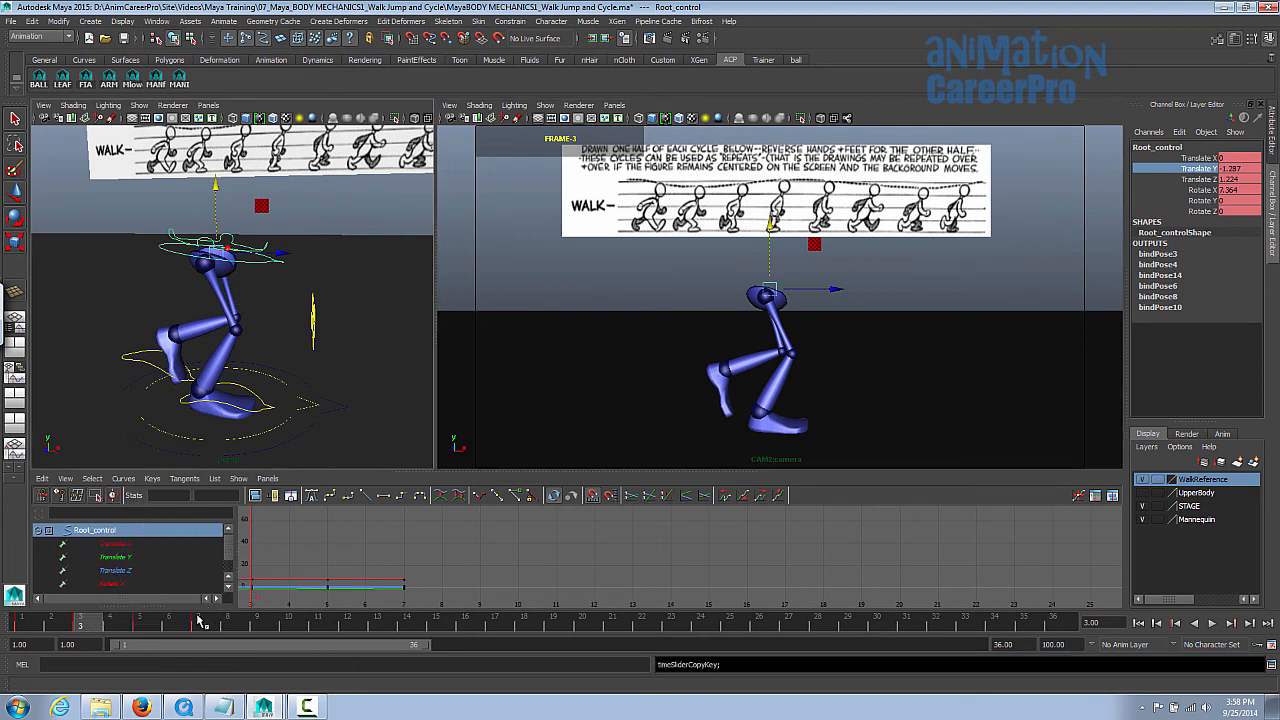
{"action": "key", "text": "alt+v"}
{"action": "left_click_drag", "start_coordinate": [182, 630], "coordinate": [266, 627]}
{"action": "right_click", "coordinate": [265, 623]}
{"action": "mouse_move", "coordinate": [329, 463]}
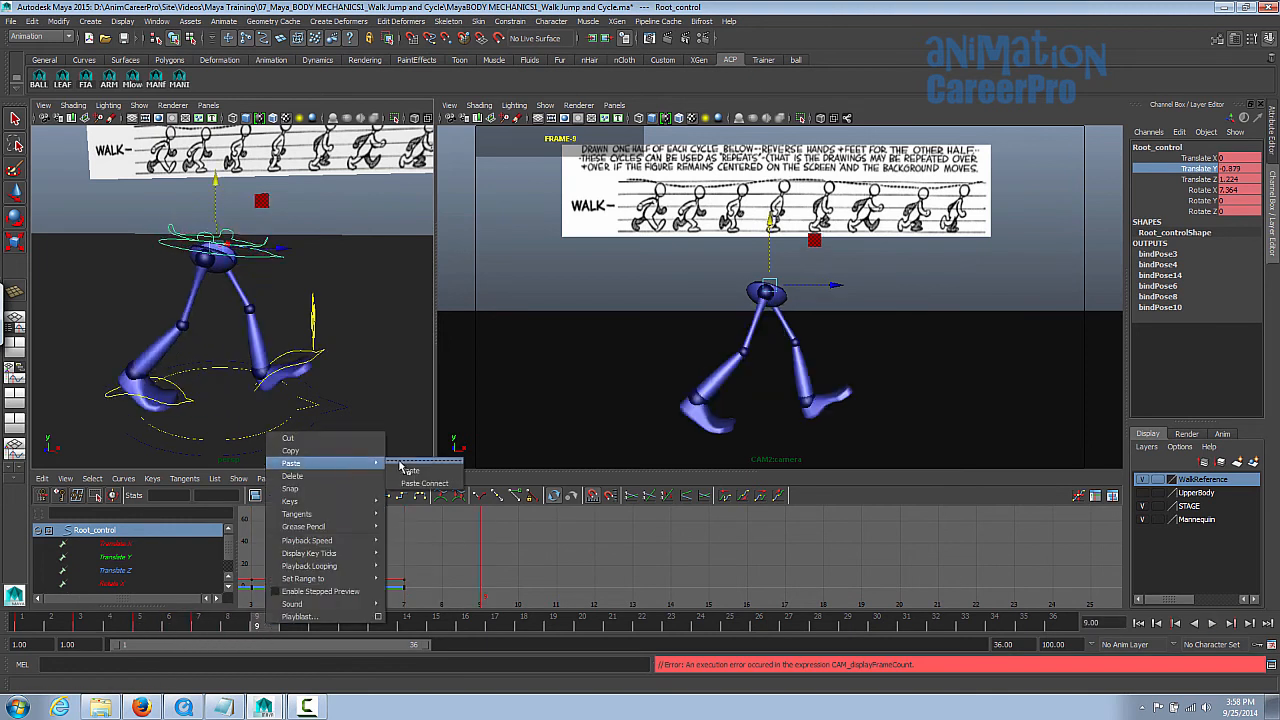
{"action": "left_click", "coordinate": [409, 468]}
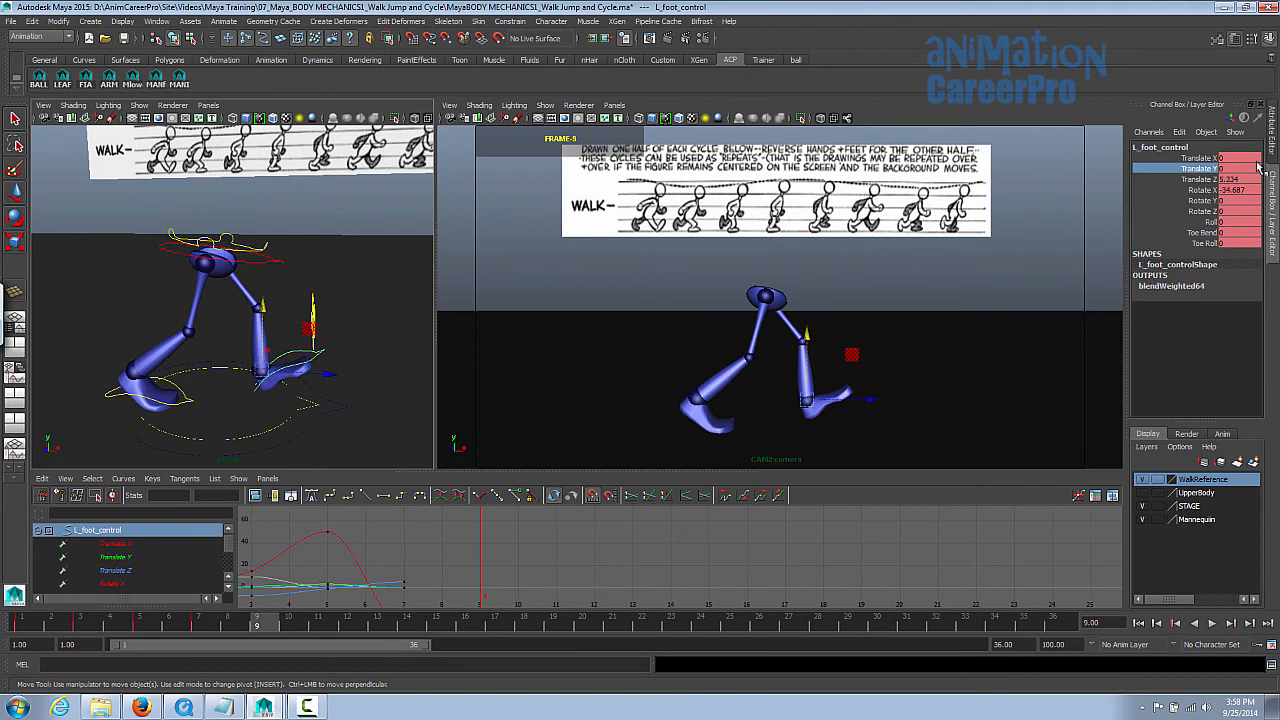
Reset the left foot control's translate and rotate channels to 0 at frame 9 so it is planted flat
{"action": "left_click_drag", "start_coordinate": [1229, 158], "coordinate": [1229, 190]}
{"action": "type", "text": "0"}
{"action": "key", "text": "Return"}
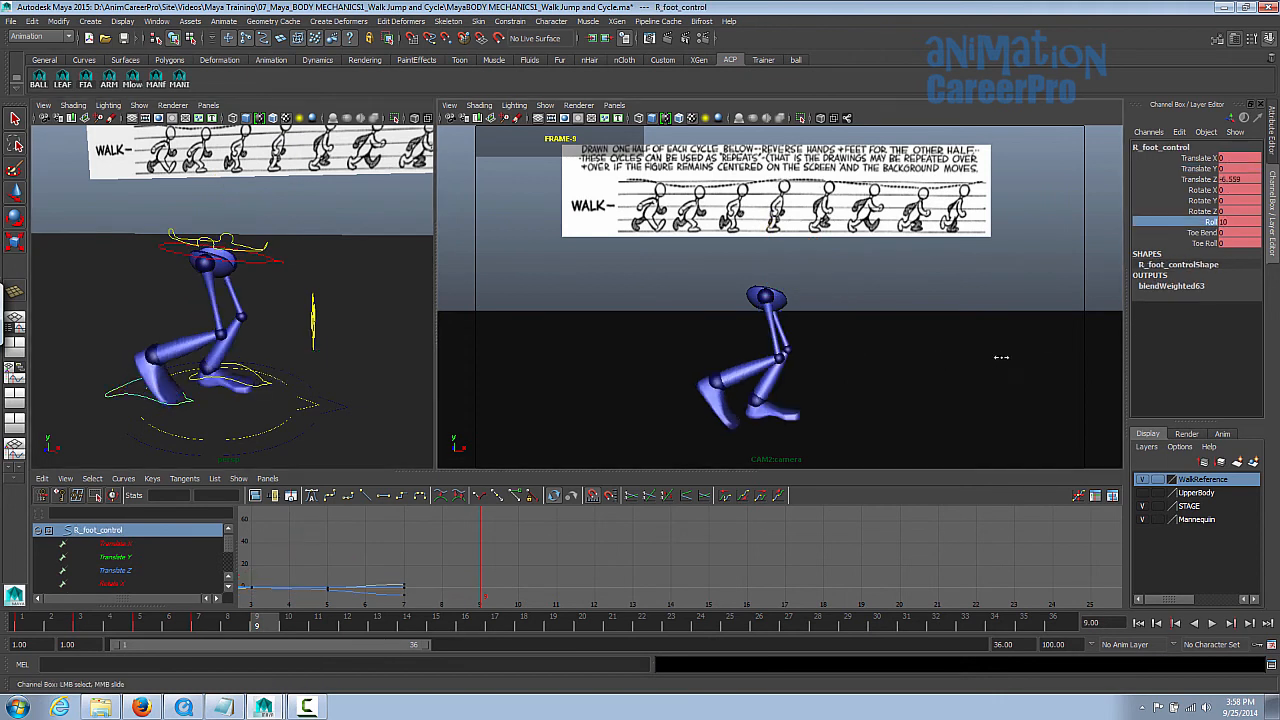
Raise the right foot control behind the body with Rotate X 13.922, then key all lower-body controls at frame 9
{"action": "left_click", "coordinate": [1150, 168]}
{"action": "middle_click_drag", "start_coordinate": [988, 326], "coordinate": [988, 300]}
{"action": "left_click", "coordinate": [1150, 190]}
{"action": "mouse_move", "coordinate": [760, 370]}
{"action": "middle_mouse_down"}
{"action": "mouse_move", "coordinate": [735, 395]}
{"action": "mouse_move", "coordinate": [750, 383]}
{"action": "middle_mouse_up"}
{"action": "left_click", "coordinate": [1171, 169]}
{"action": "left_click_drag", "start_coordinate": [750, 385], "coordinate": [731, 385]}
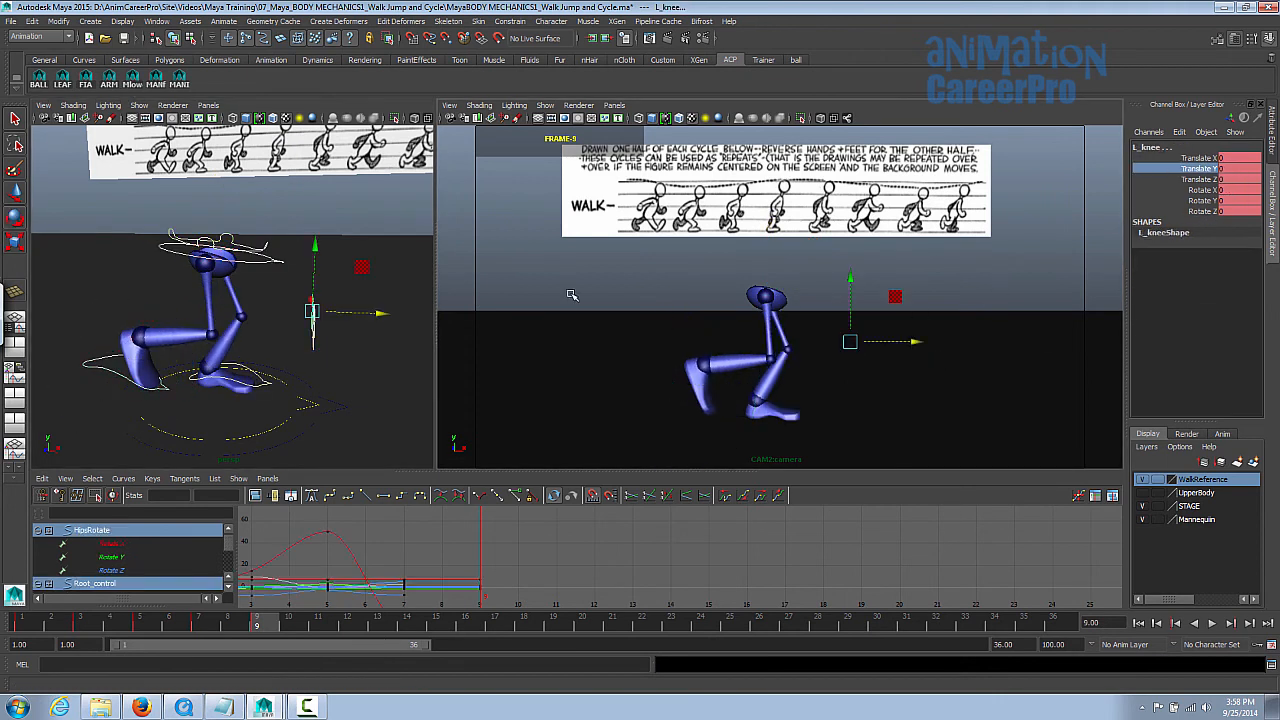
{"action": "key", "text": "s"}
Compare frame 9 with frame 3 and adjust the right foot control to Translate Y 2.006 and Translate Z -7.449
{"action": "left_click", "coordinate": [86, 627]}
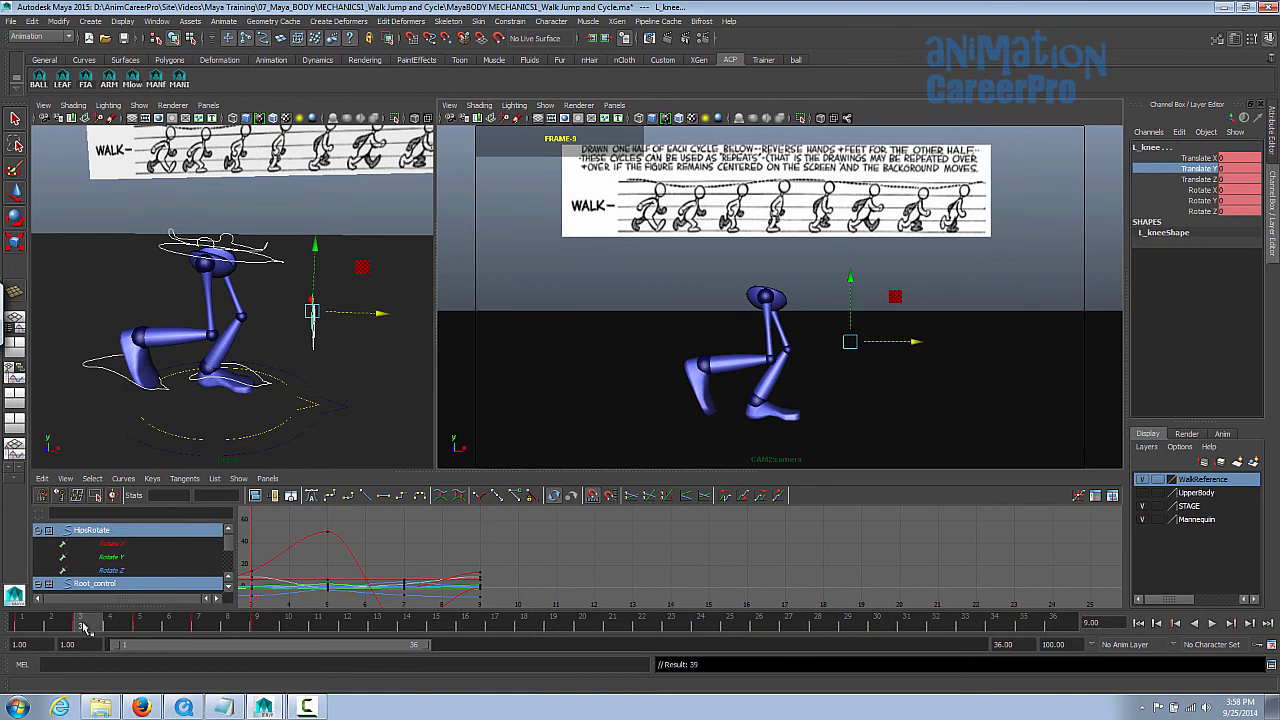
{"action": "left_click", "coordinate": [255, 627]}
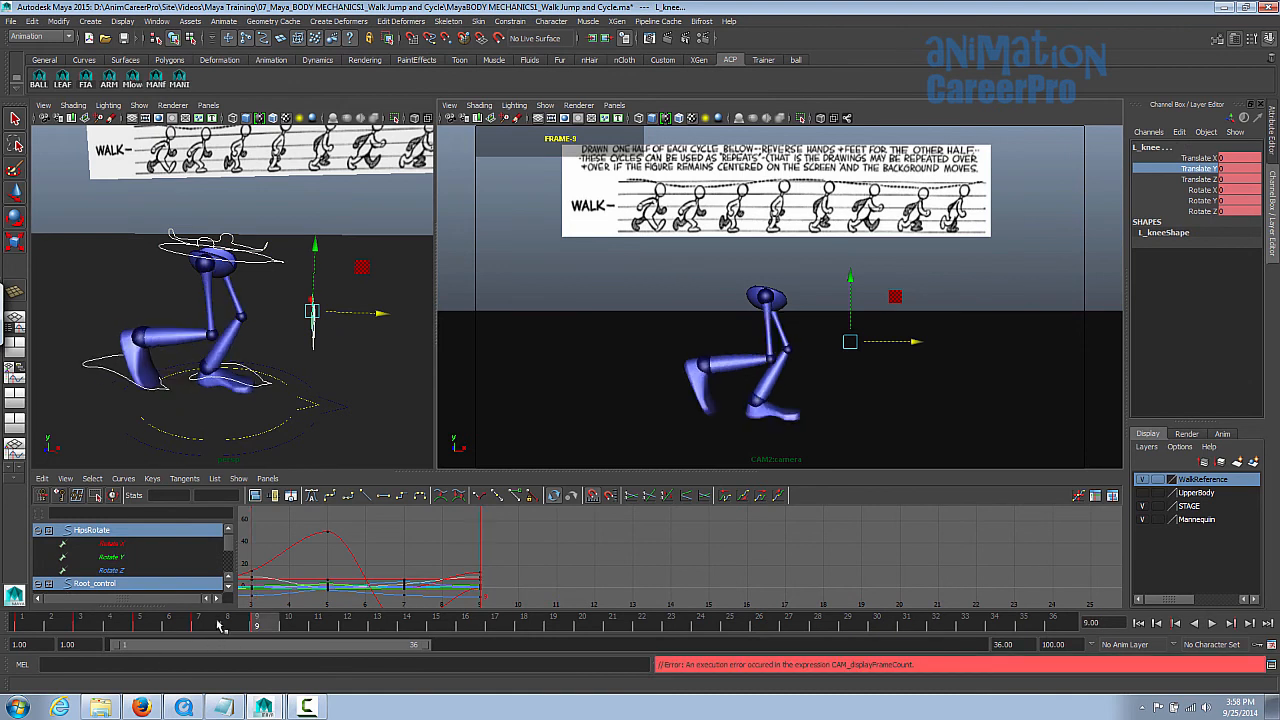
{"action": "left_click", "coordinate": [88, 626]}
{"action": "left_click", "coordinate": [258, 627]}
{"action": "left_click", "coordinate": [258, 626]}
{"action": "left_click", "coordinate": [728, 392]}
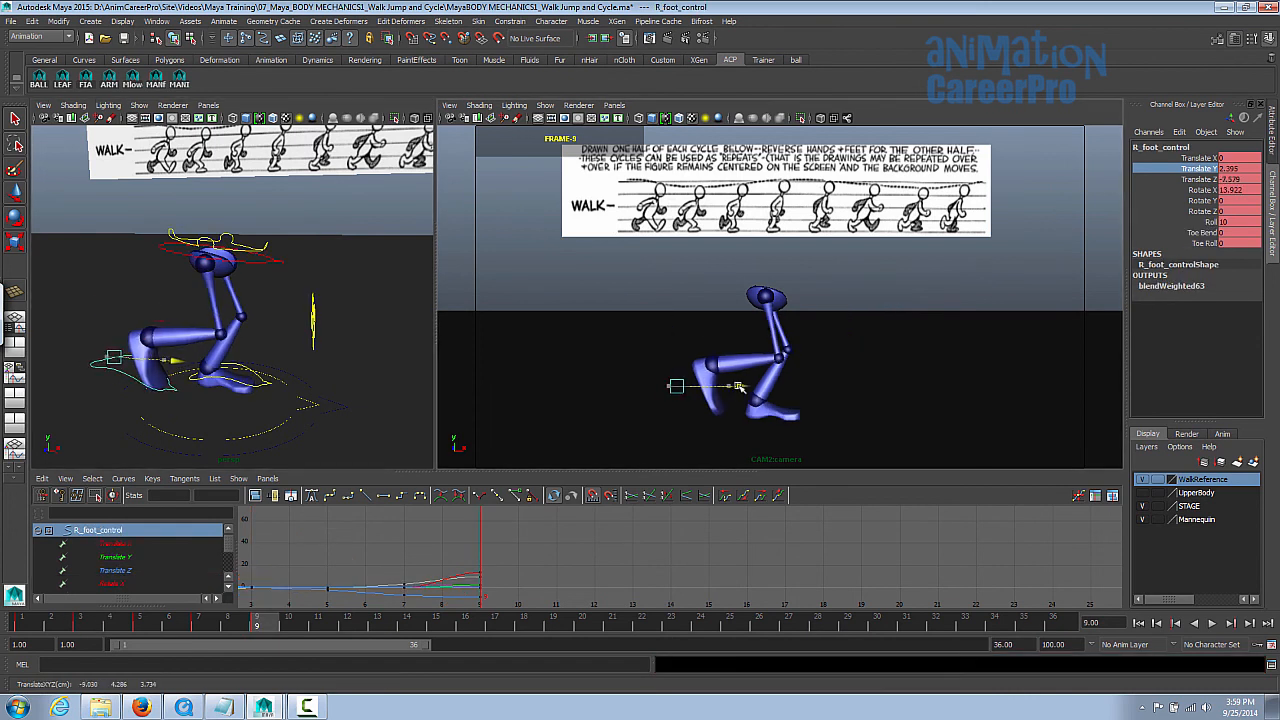
{"action": "left_click_drag", "start_coordinate": [680, 325], "coordinate": [680, 331]}
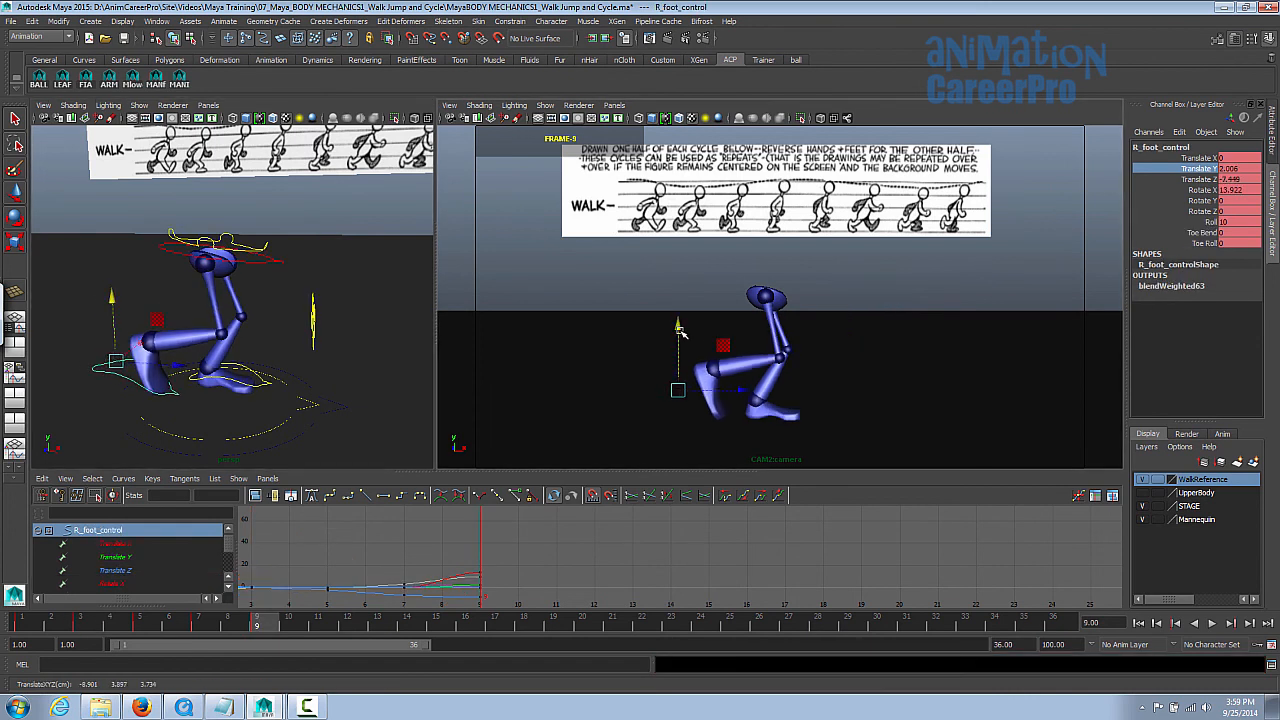
Copy the root control's key from frame 5 and paste it at frame 11
{"action": "left_click", "coordinate": [148, 621]}
{"action": "left_click_drag", "start_coordinate": [257, 625], "coordinate": [289, 624]}
{"action": "left_click", "coordinate": [143, 625]}
{"action": "left_click", "coordinate": [278, 253]}
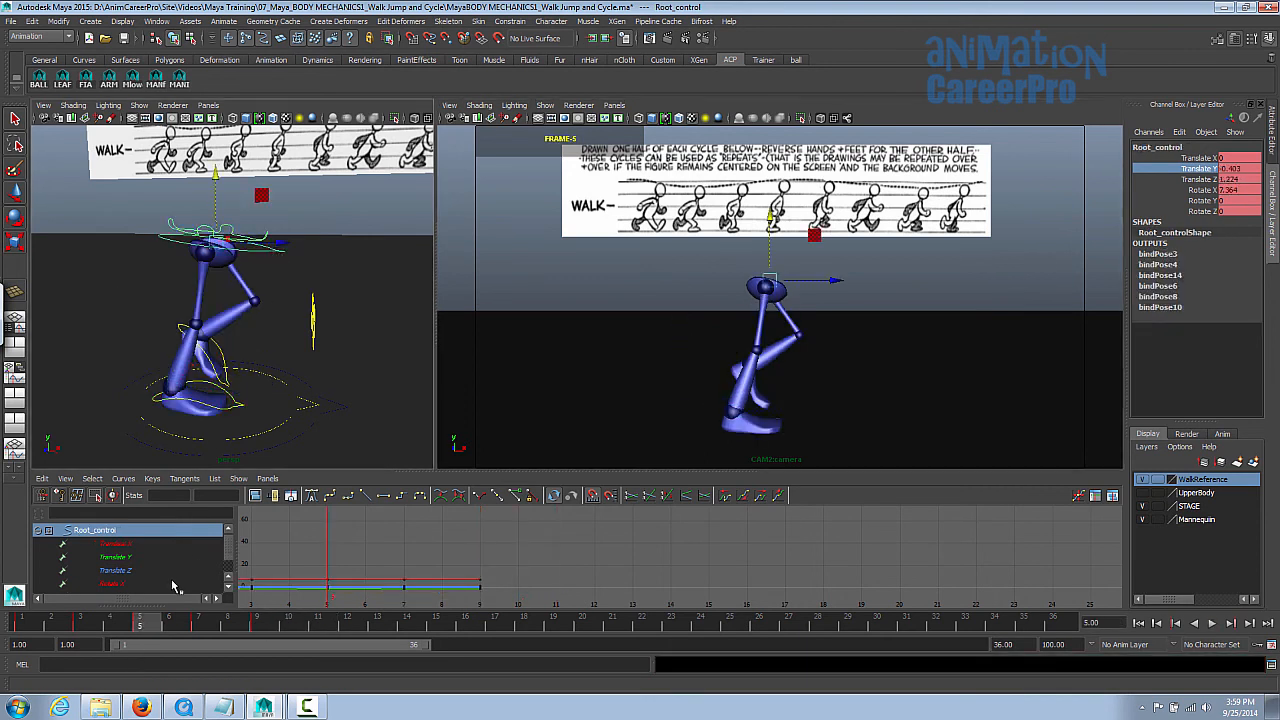
{"action": "right_click", "coordinate": [155, 621]}
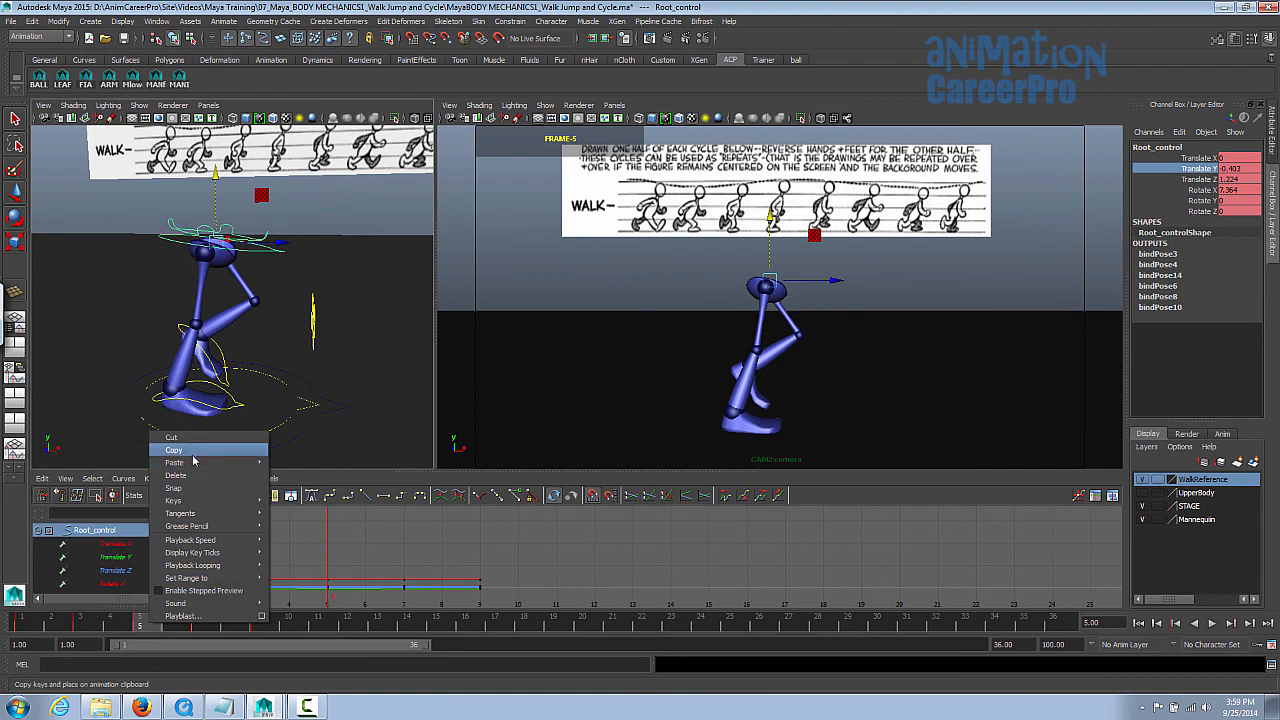
{"action": "left_click", "coordinate": [194, 450]}
{"action": "left_click", "coordinate": [268, 626]}
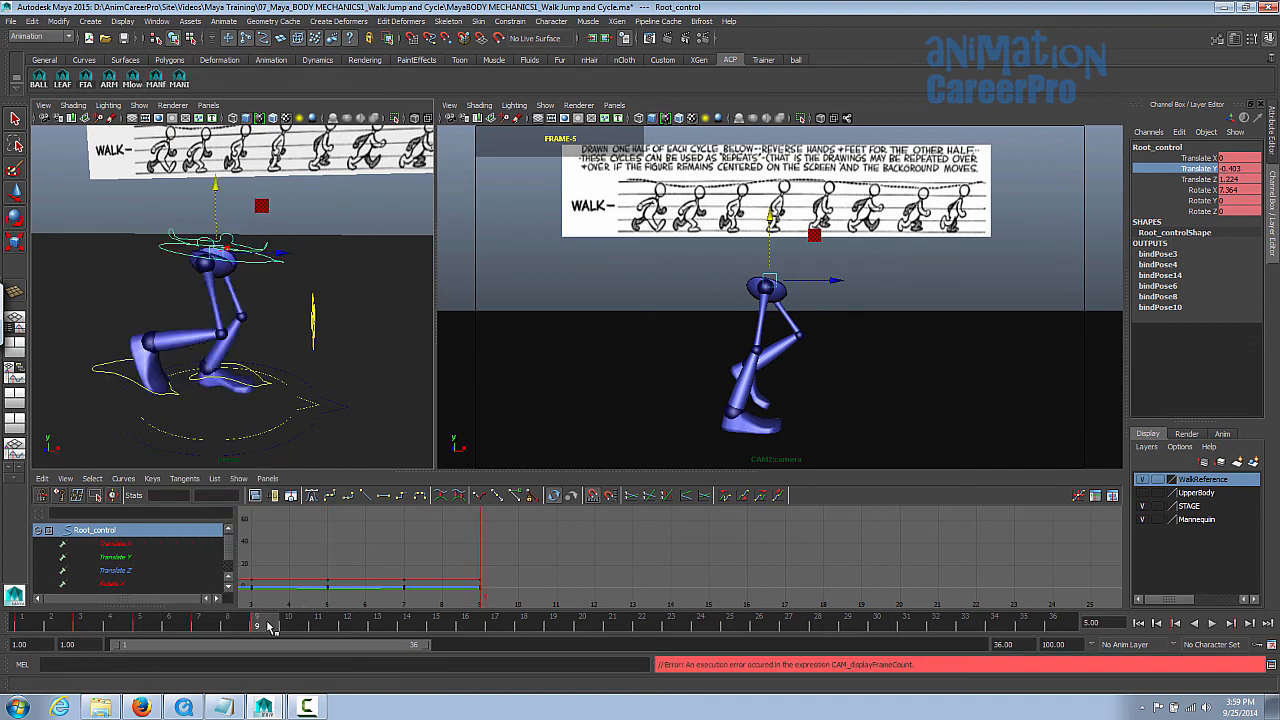
{"action": "left_click", "coordinate": [318, 625]}
{"action": "right_click", "coordinate": [330, 625]}
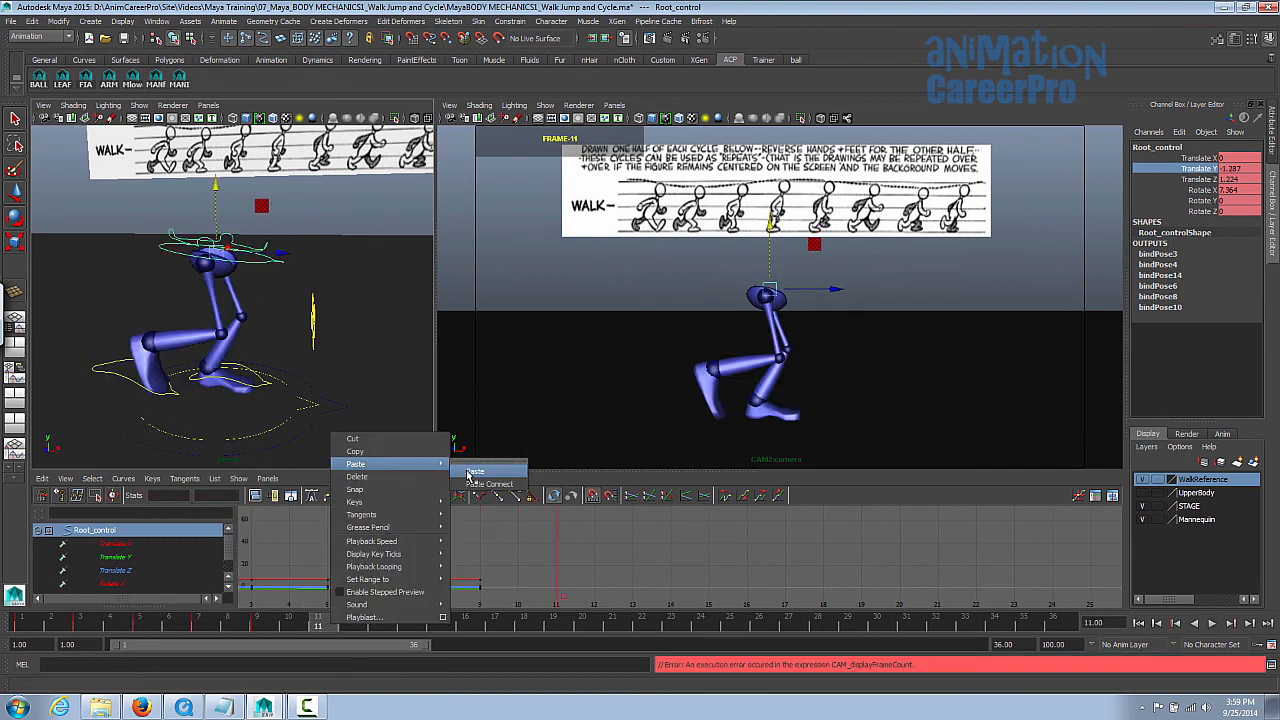
{"action": "left_click", "coordinate": [475, 471]}
Slide the left foot control back under the body at frame 11, using the frame 5 pose as a guide
{"action": "left_click", "coordinate": [258, 374]}
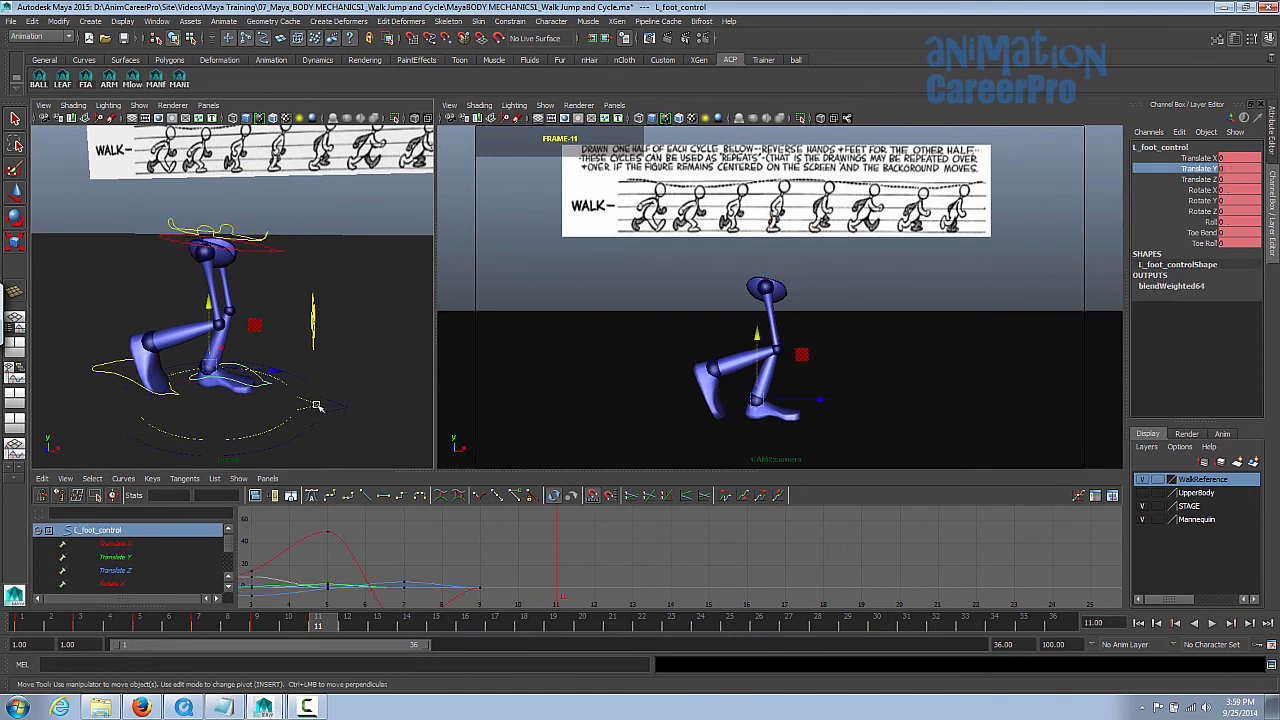
{"action": "left_click", "coordinate": [146, 632]}
{"action": "left_click", "coordinate": [264, 629]}
{"action": "left_click", "coordinate": [318, 627]}
{"action": "left_click_drag", "start_coordinate": [823, 400], "coordinate": [804, 400]}
Bring the right foot control forward to the passing position at frame 11 and set its Roll to 0
{"action": "left_click", "coordinate": [178, 378]}
{"action": "left_click", "coordinate": [170, 392]}
{"action": "middle_click_drag", "start_coordinate": [903, 386], "coordinate": [939, 386]}
{"action": "key", "text": "e"}
{"action": "left_click_drag", "start_coordinate": [776, 402], "coordinate": [775, 385]}
{"action": "left_click", "coordinate": [1243, 221]}
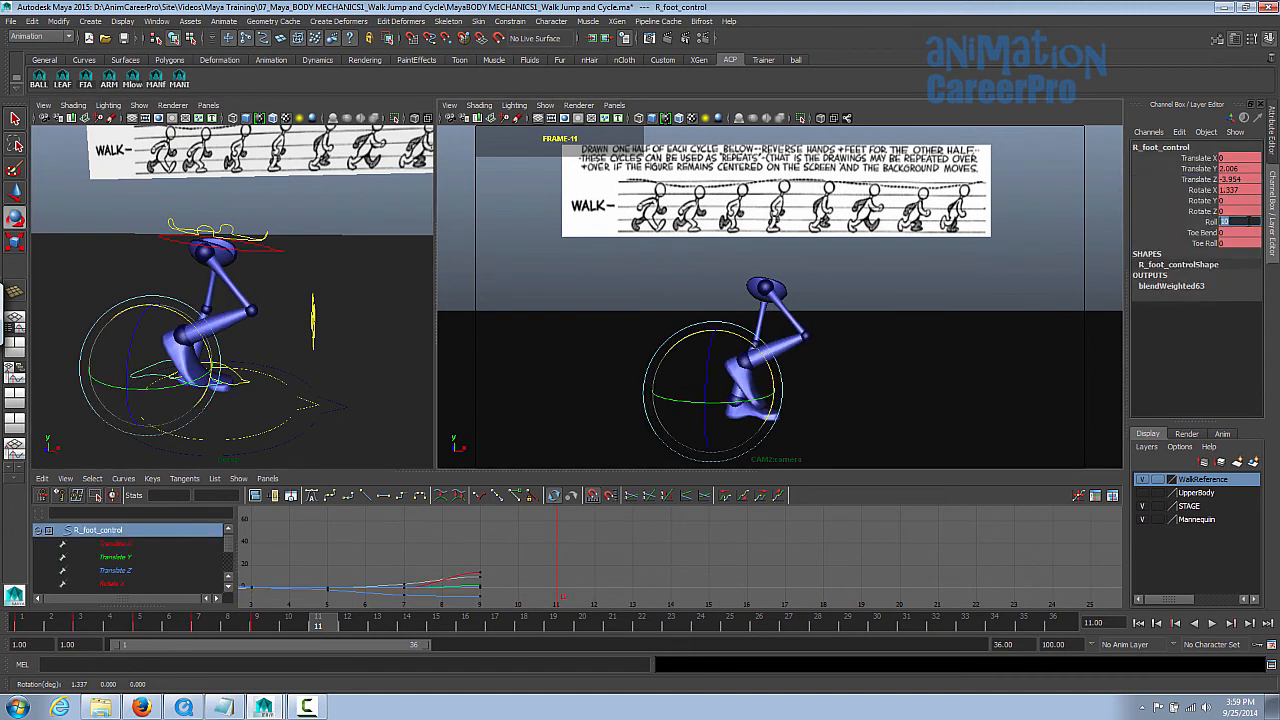
{"action": "type", "text": "0"}
{"action": "key", "text": "Return"}
Rotate the right foot control so its toes point down, and adjust its Translate Z and Translate Y
{"action": "left_click_drag", "start_coordinate": [1160, 200], "coordinate": [1160, 190]}
{"action": "middle_click_drag", "start_coordinate": [1005, 314], "coordinate": [1080, 300]}
{"action": "left_click", "coordinate": [1197, 179]}
{"action": "middle_click_drag", "start_coordinate": [1092, 214], "coordinate": [1116, 214]}
{"action": "left_click", "coordinate": [1197, 168]}
{"action": "middle_click_drag", "start_coordinate": [1022, 338], "coordinate": [1031, 320]}
Fine-tune the right foot's rotation, key all lower-body controls at frame 11, and compare the pose with frame 5
{"action": "key", "text": "e"}
{"action": "mouse_move", "coordinate": [797, 340]}
{"action": "left_mouse_down"}
{"action": "mouse_move", "coordinate": [800, 357]}
{"action": "mouse_move", "coordinate": [788, 343]}
{"action": "left_mouse_up"}
{"action": "key", "text": "w"}
{"action": "left_click", "coordinate": [133, 85]}
{"action": "key", "text": "s"}
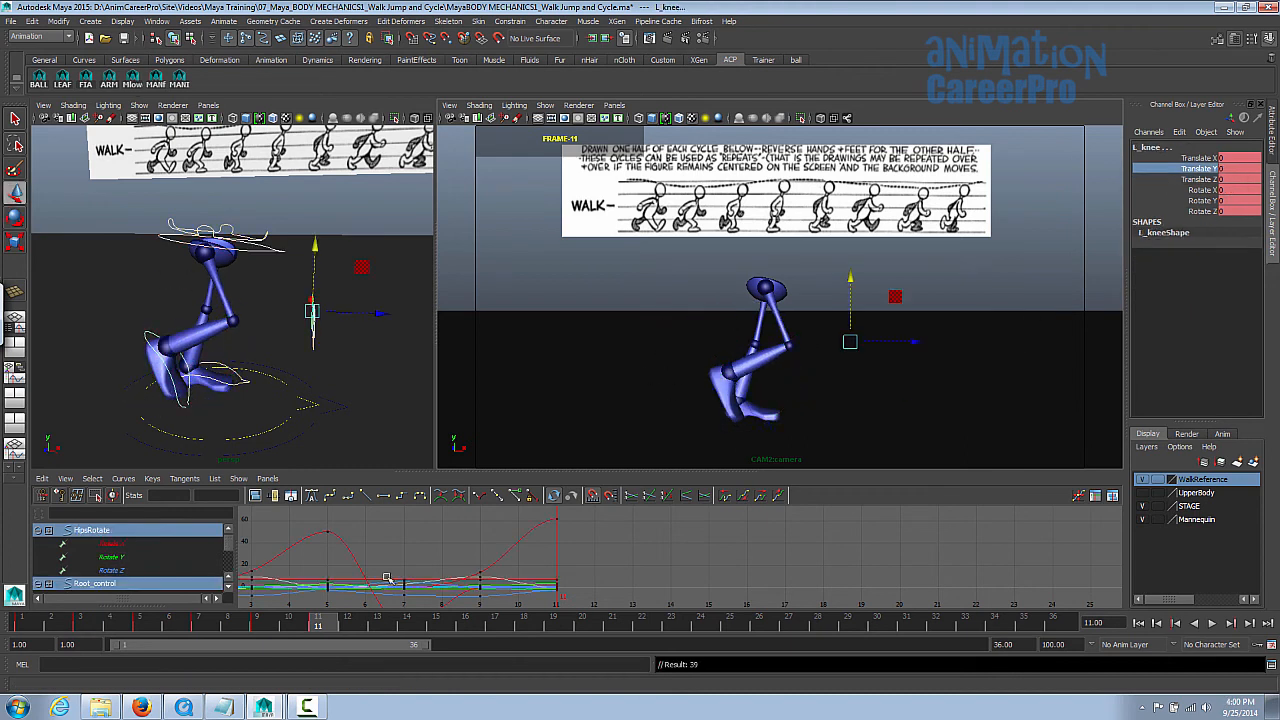
{"action": "left_click", "coordinate": [145, 625]}
{"action": "left_click", "coordinate": [316, 626]}
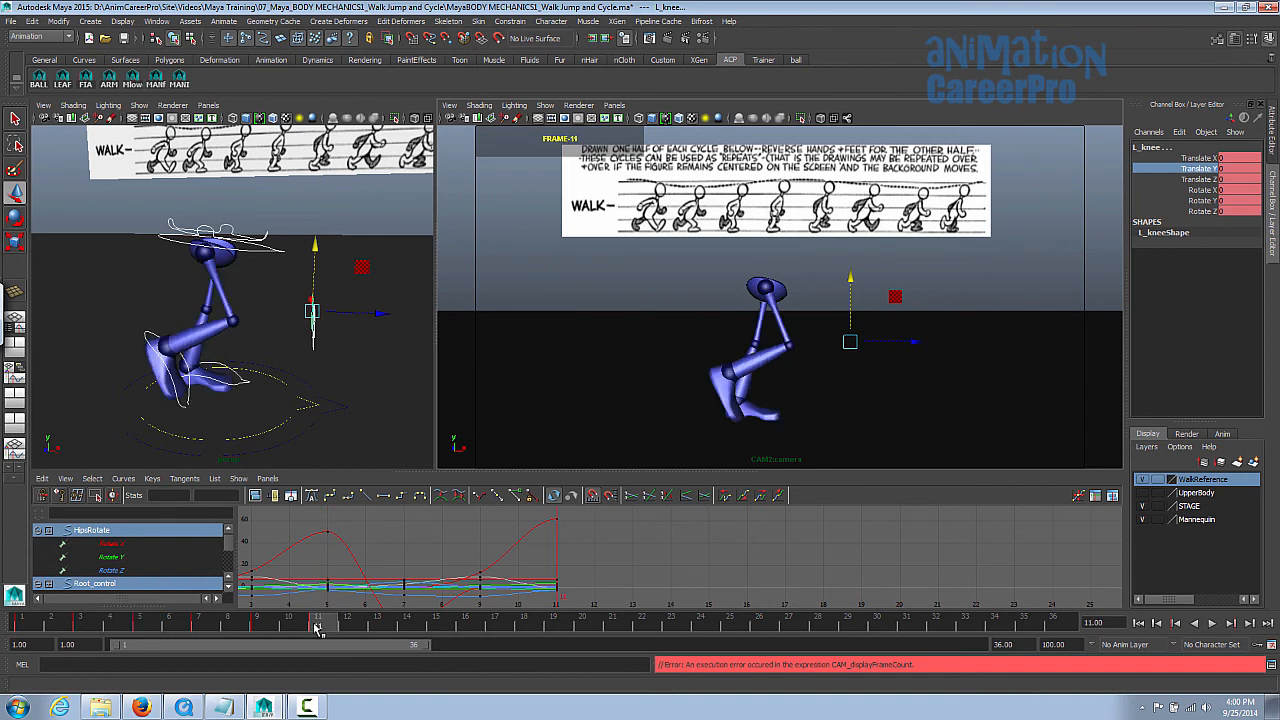
Copy the lower-body pose keys from frame 1 and paste them at frame 13 to close the cycle
{"action": "left_click", "coordinate": [28, 624]}
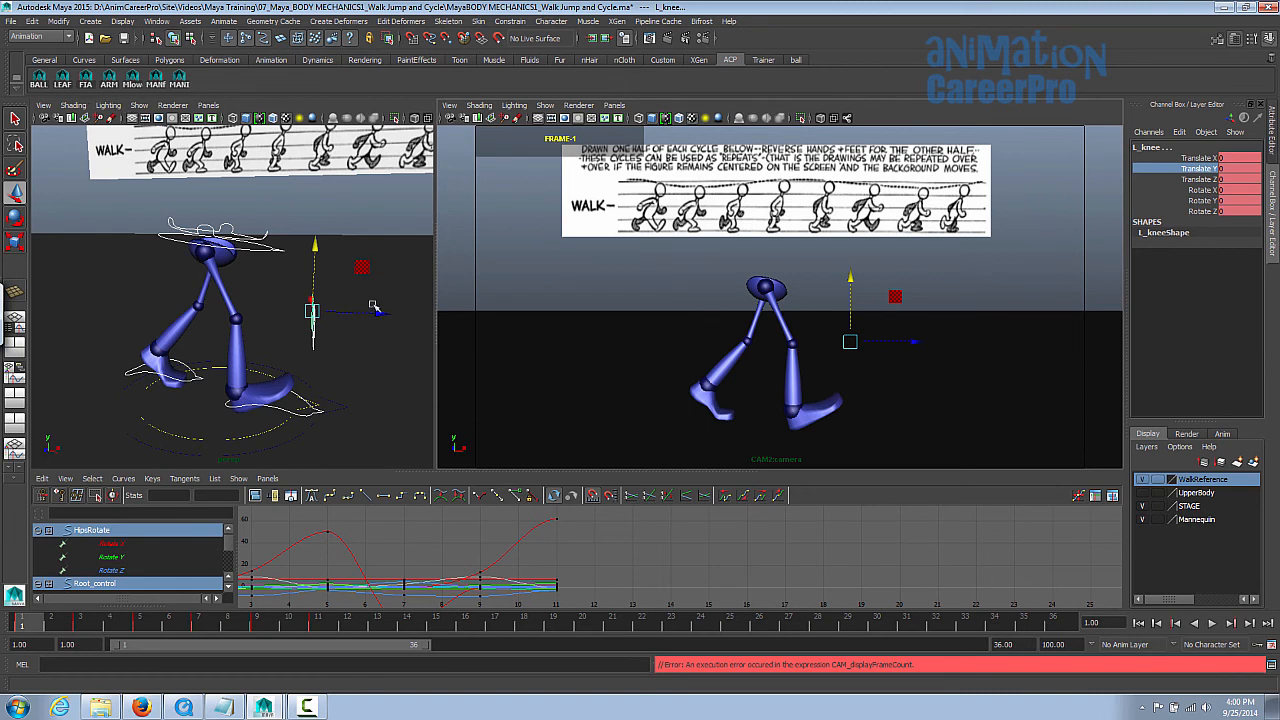
{"action": "left_click", "coordinate": [377, 622]}
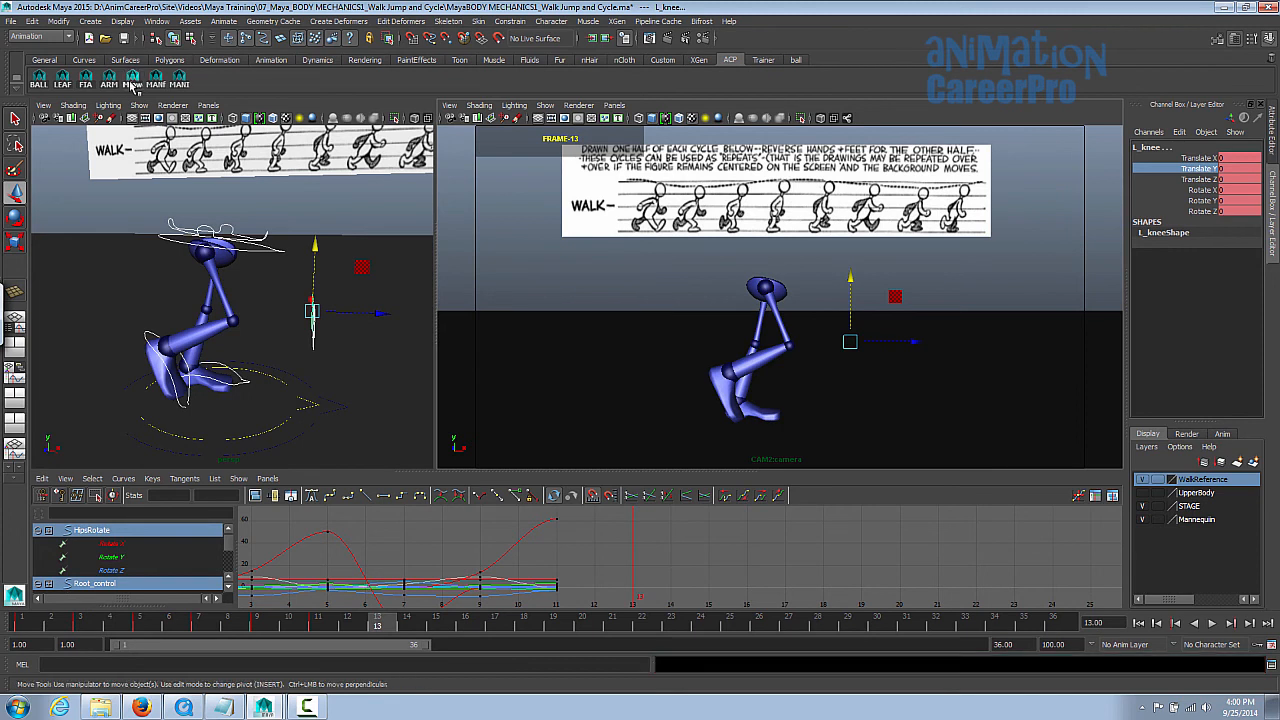
{"action": "left_click", "coordinate": [20, 620]}
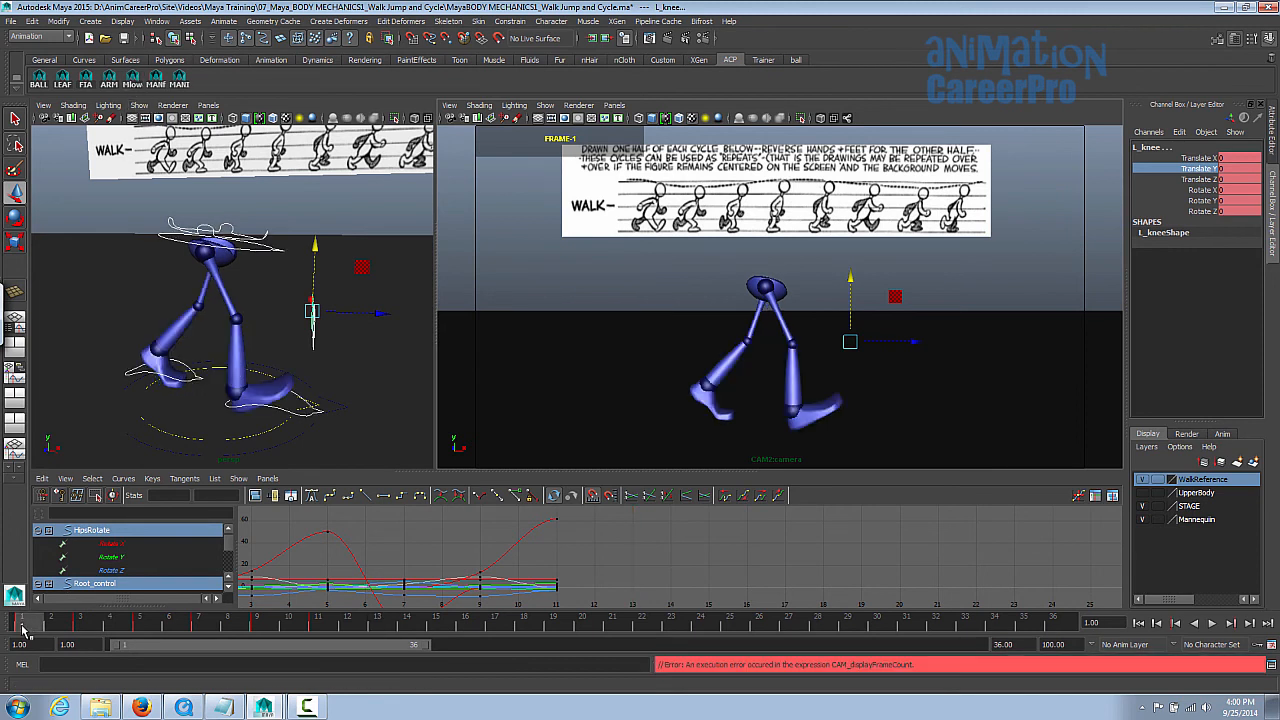
{"action": "right_click", "coordinate": [20, 620]}
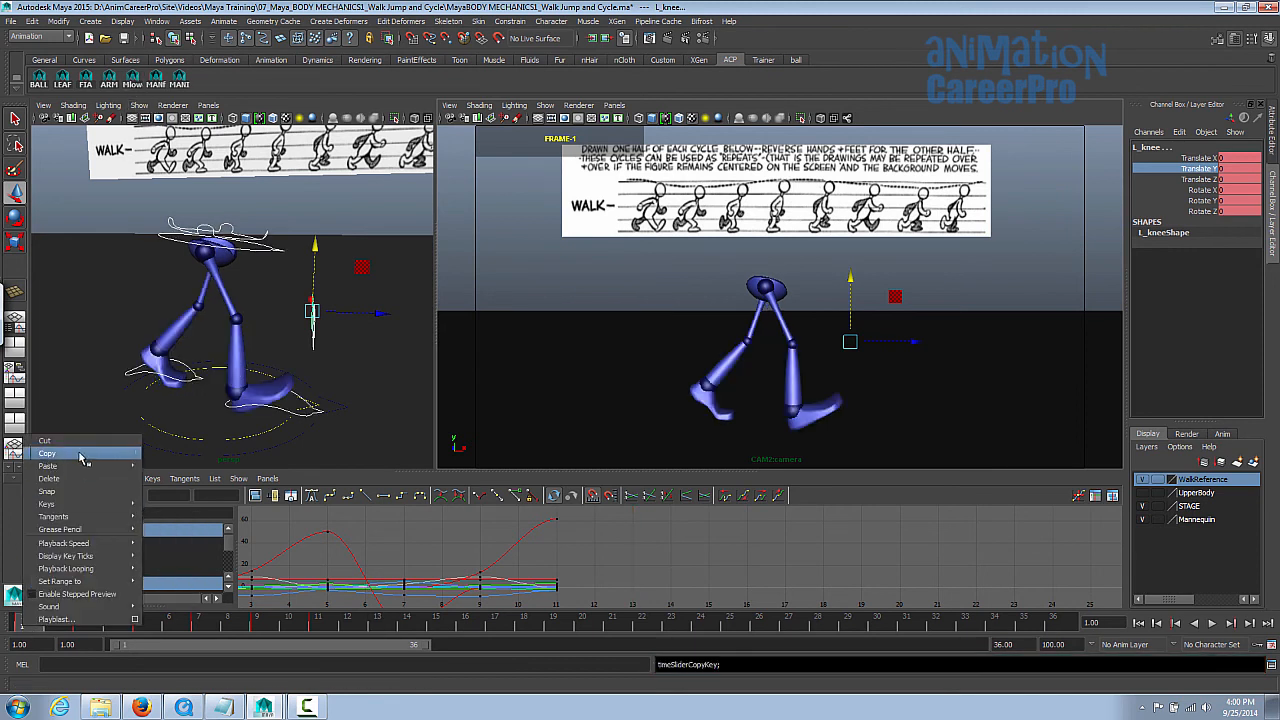
{"action": "left_click", "coordinate": [50, 459]}
{"action": "left_click_drag", "start_coordinate": [330, 622], "coordinate": [379, 622]}
{"action": "right_click", "coordinate": [382, 624]}
{"action": "mouse_move", "coordinate": [470, 466]}
{"action": "left_click", "coordinate": [524, 475]}
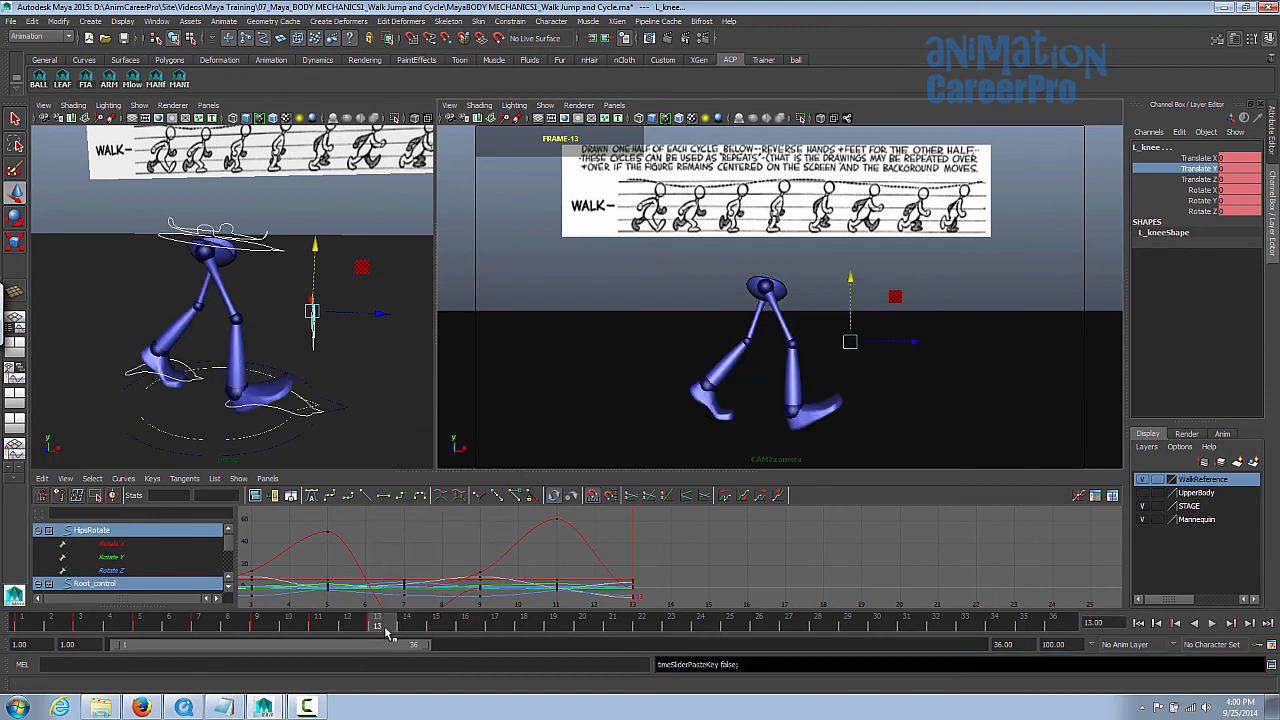
Bring the full cycle's curves into view in the Graph Editor and play back the animation
{"action": "middle_click_drag", "start_coordinate": [422, 610], "coordinate": [1106, 601], "text": "alt"}
{"action": "left_click", "coordinate": [1211, 622]}
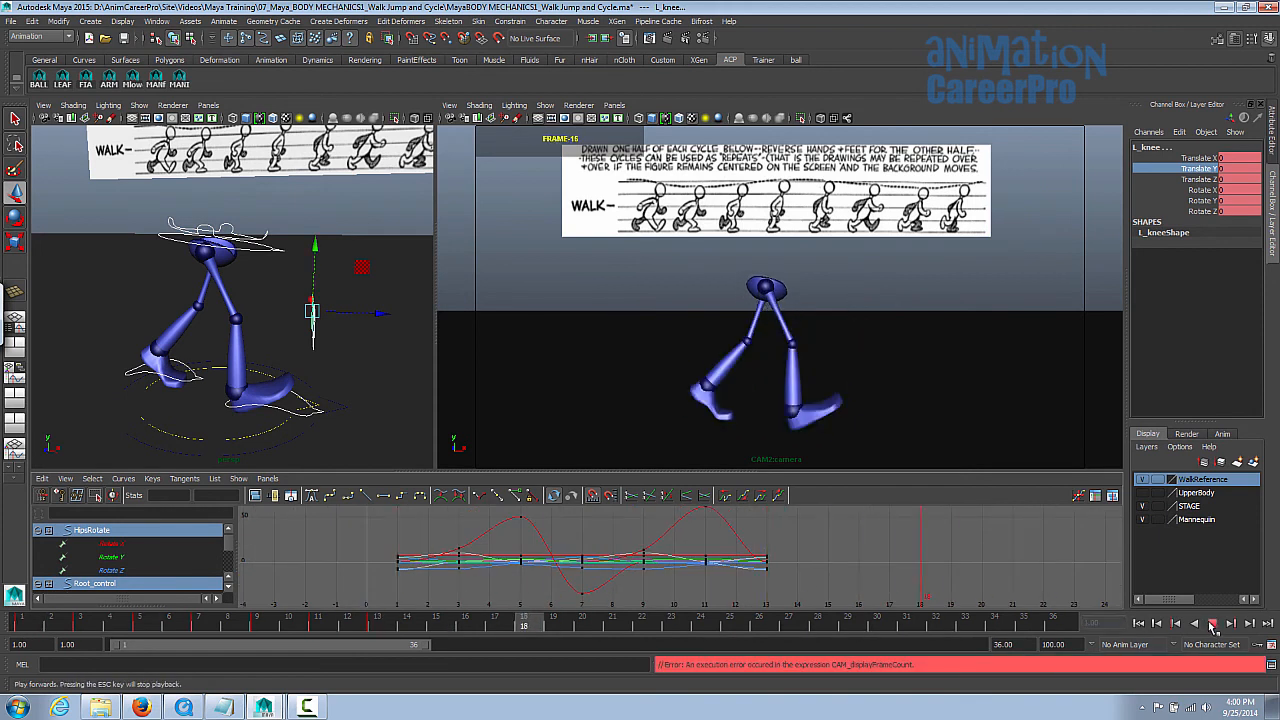
{"action": "key", "text": "Escape"}
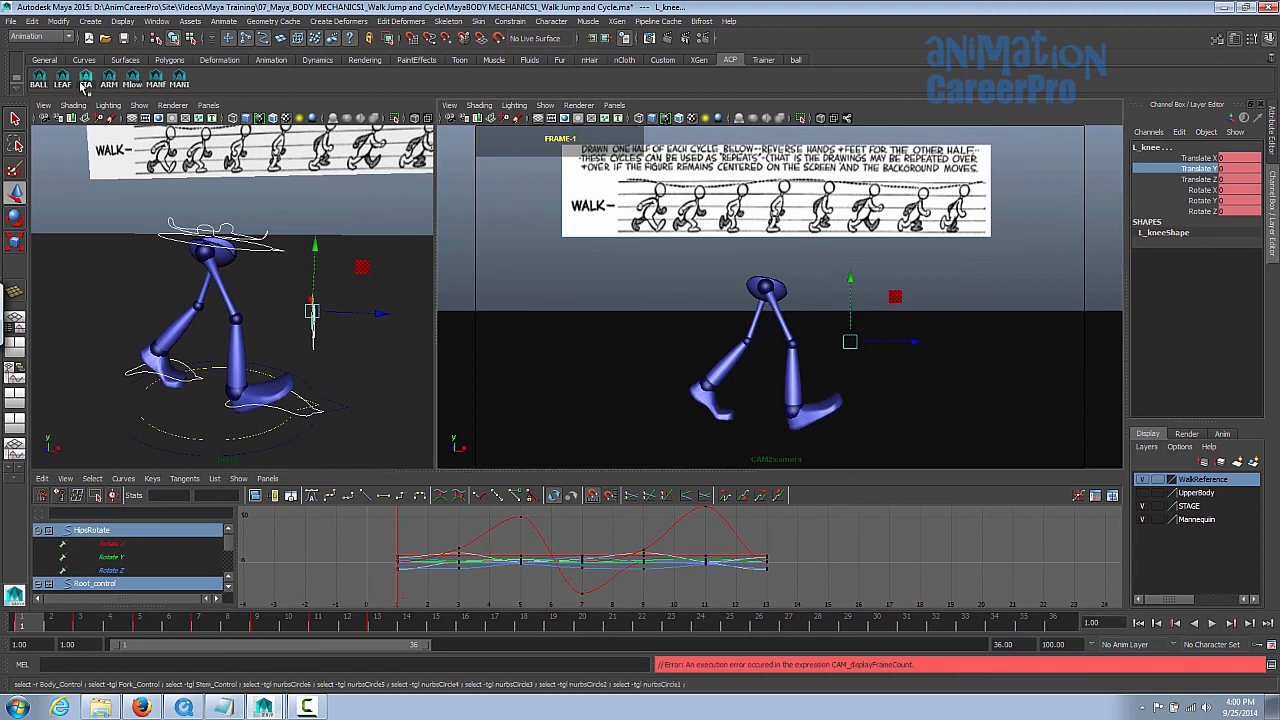
Shift all lower-body keys from frame 3 onward one frame later so the second pose falls on frame 4
{"action": "left_click", "coordinate": [120, 80]}
{"action": "left_click_drag", "start_coordinate": [88, 624], "coordinate": [400, 624], "text": "shift"}
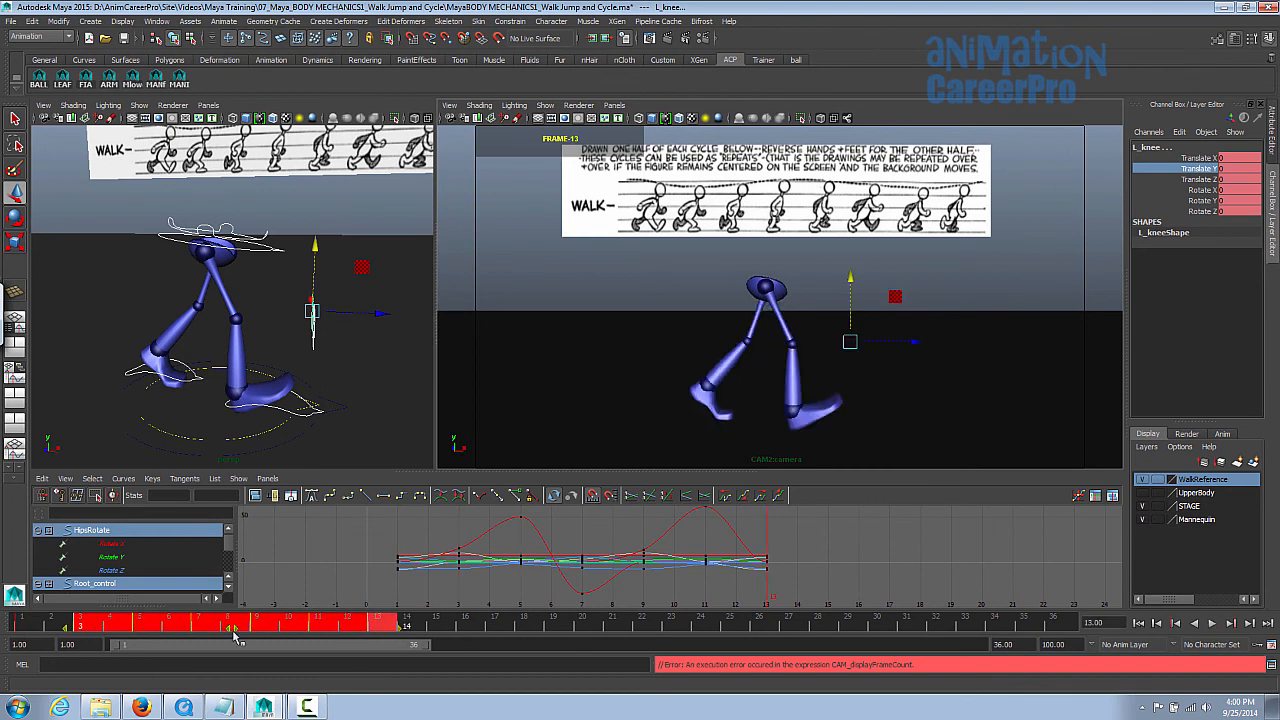
{"action": "left_click", "coordinate": [232, 630]}
{"action": "left_click_drag", "start_coordinate": [250, 636], "coordinate": [210, 630]}
{"action": "key", "text": "alt+v"}
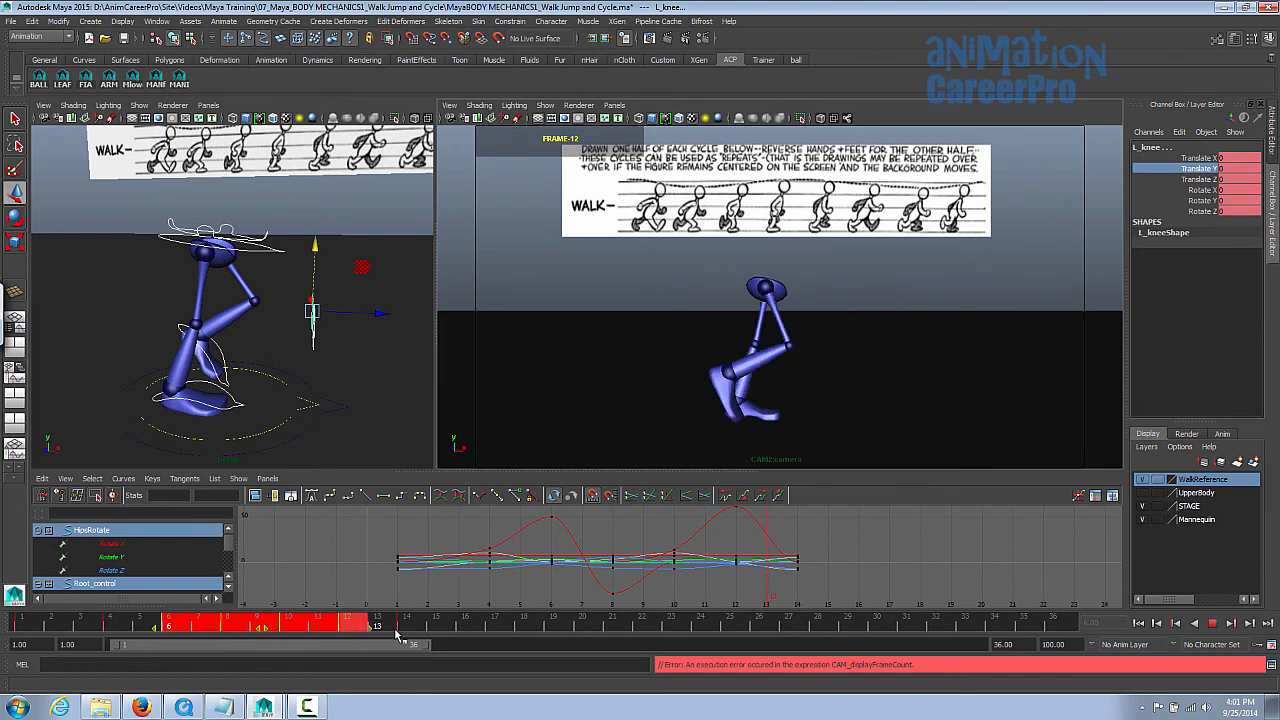
Shift the remaining keys later, pose by pose, so the poses sit three frames apart and end at frame 19
{"action": "key", "text": "alt+v"}
{"action": "left_click_drag", "start_coordinate": [290, 632], "coordinate": [557, 628]}
{"action": "left_click", "coordinate": [251, 628]}
{"action": "key", "text": "alt+v"}
{"action": "left_click", "coordinate": [426, 633], "text": "shift"}
{"action": "left_click", "coordinate": [350, 626]}
{"action": "double_click", "coordinate": [350, 626]}
{"action": "left_click", "coordinate": [400, 627]}
{"action": "left_click", "coordinate": [465, 627]}
Shorten the playback range to end at frame 23 and check the closing pose at frame 19
{"action": "left_click_drag", "start_coordinate": [430, 644], "coordinate": [318, 644]}
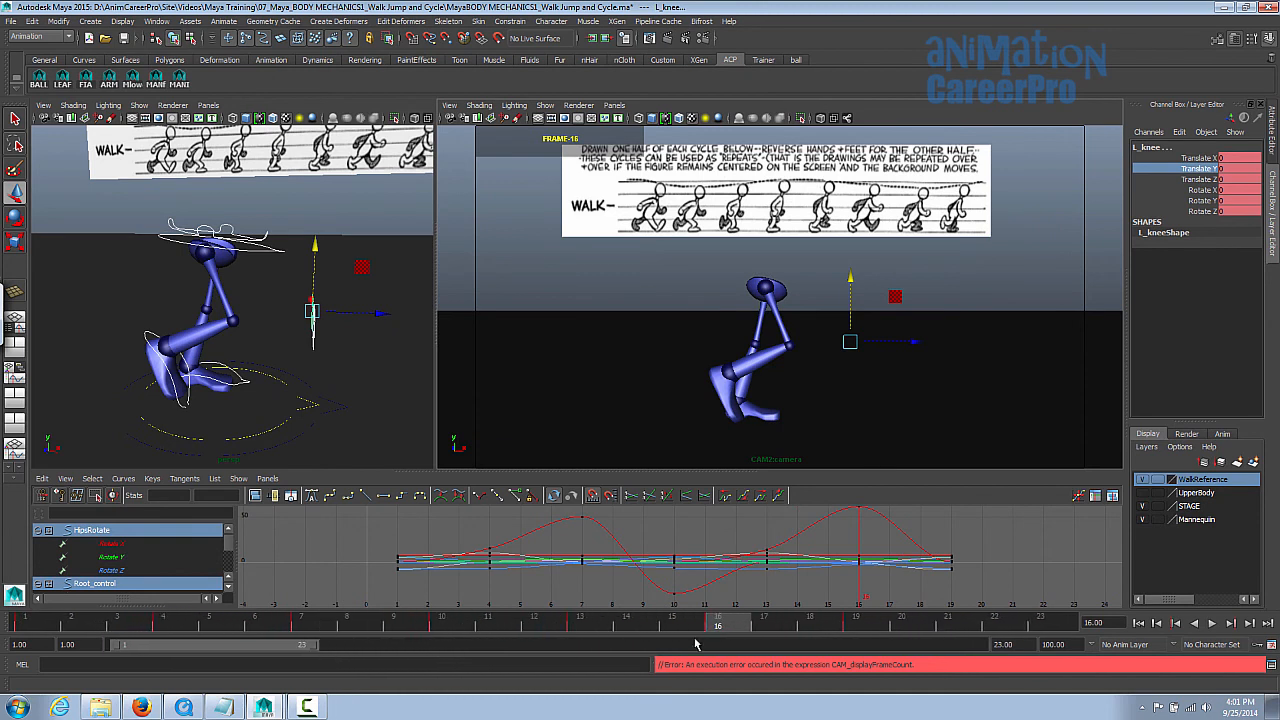
{"action": "left_click", "coordinate": [855, 625]}
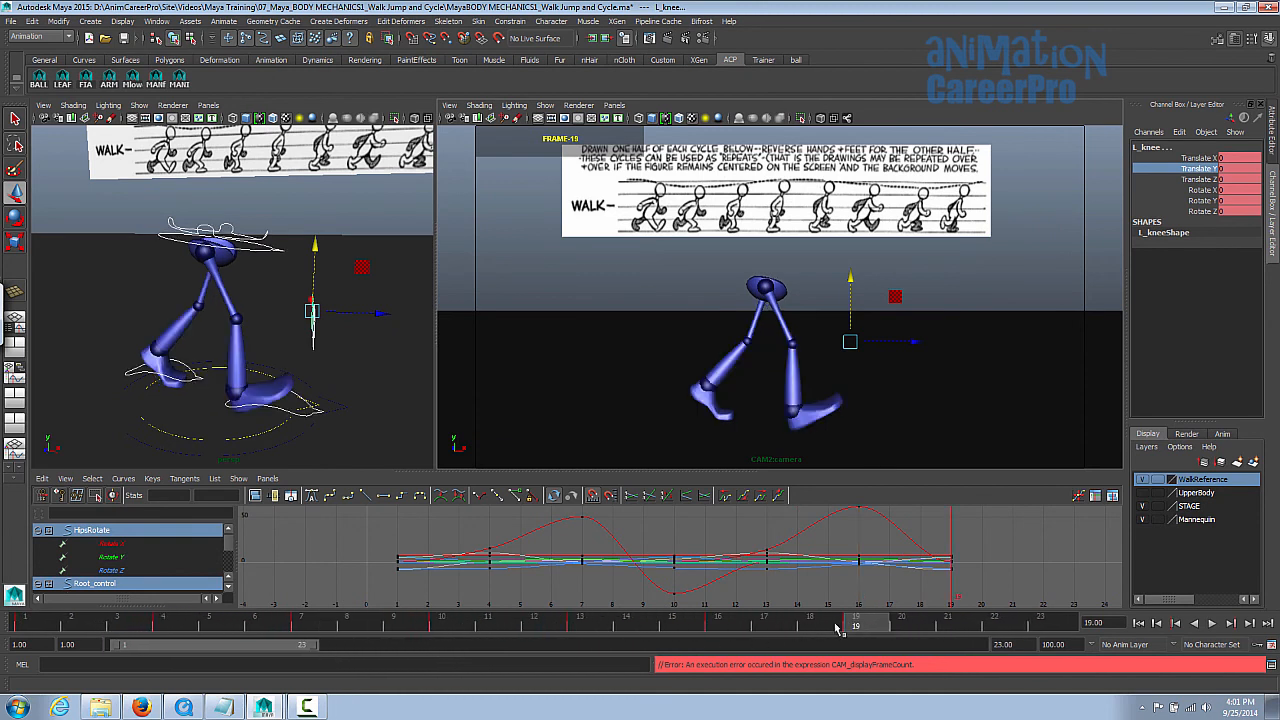
{"action": "left_click_drag", "start_coordinate": [852, 626], "coordinate": [813, 632]}
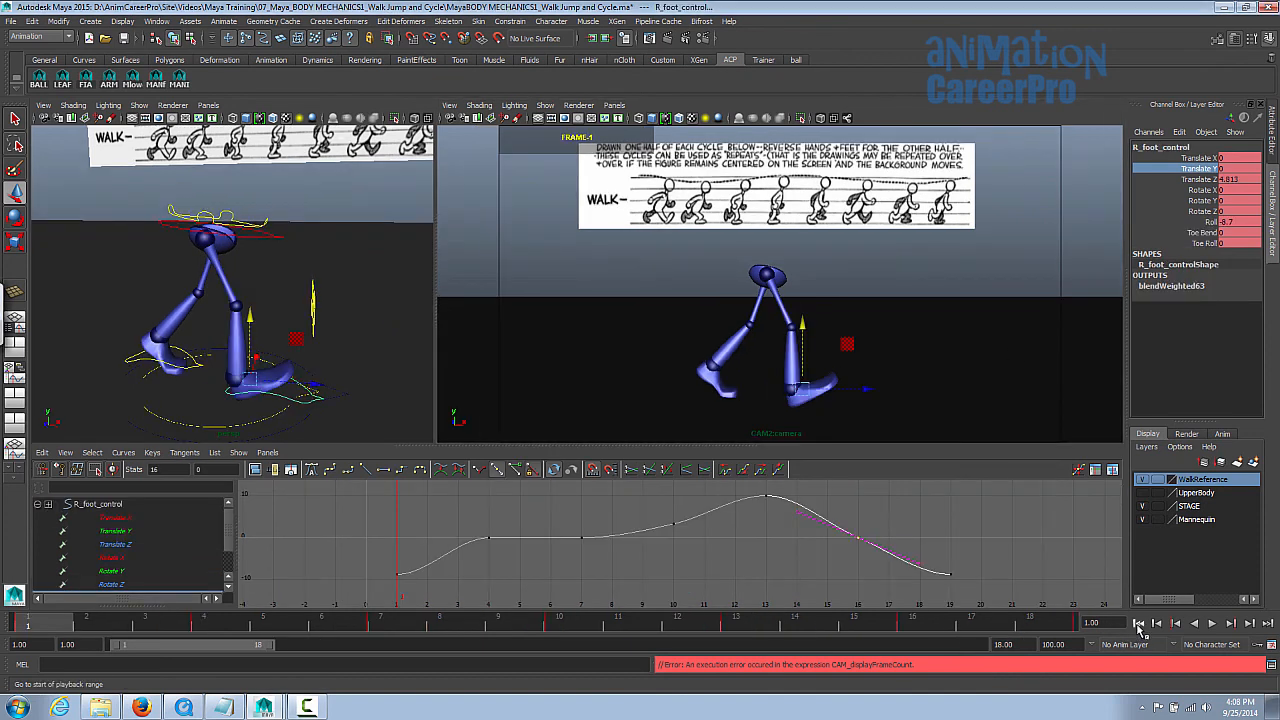
Play the walk cycle in the maximized camera view, then restore the multi-panel layout
{"action": "key", "text": "space"}
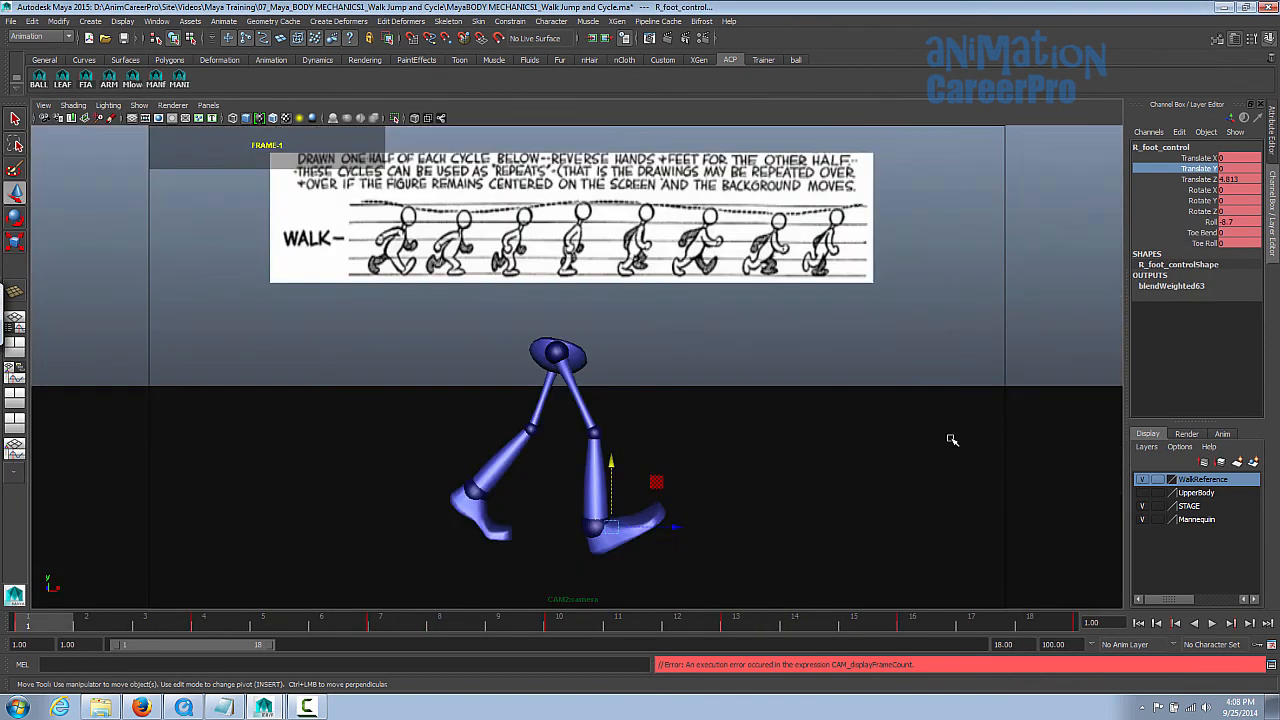
{"action": "left_click", "coordinate": [1212, 623]}
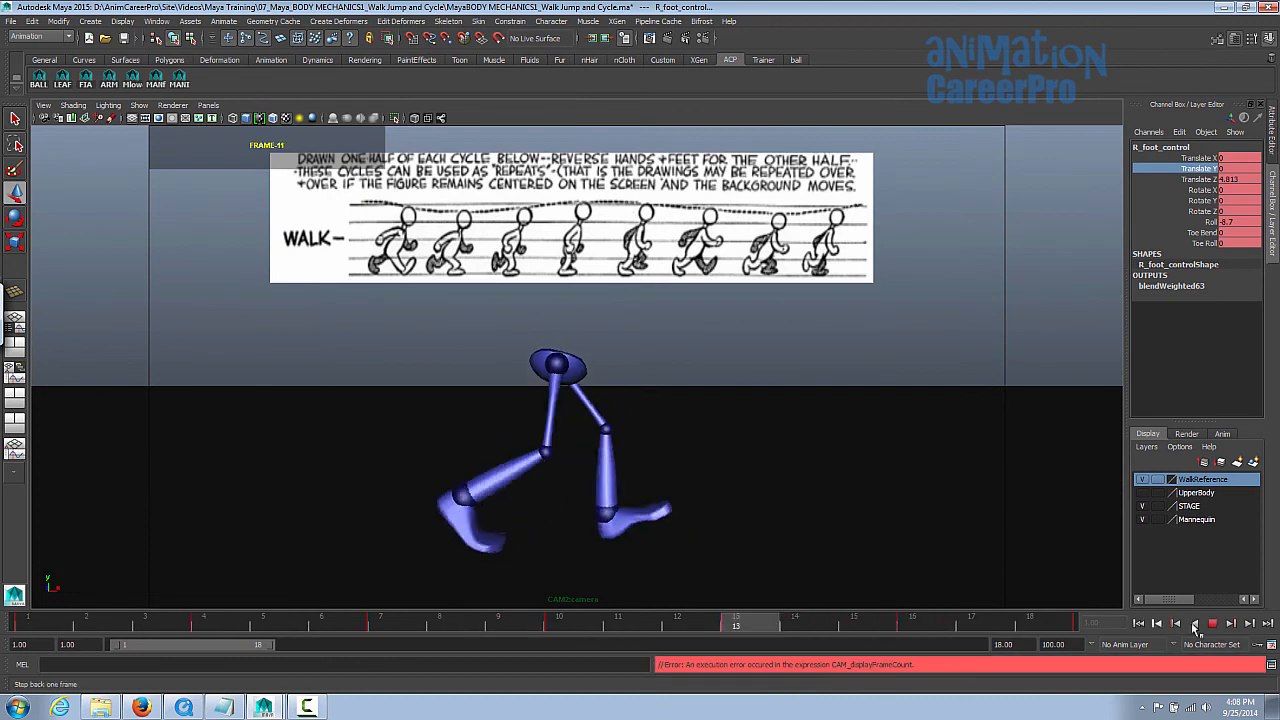
{"action": "left_click", "coordinate": [1212, 623]}
{"action": "key", "text": "space"}
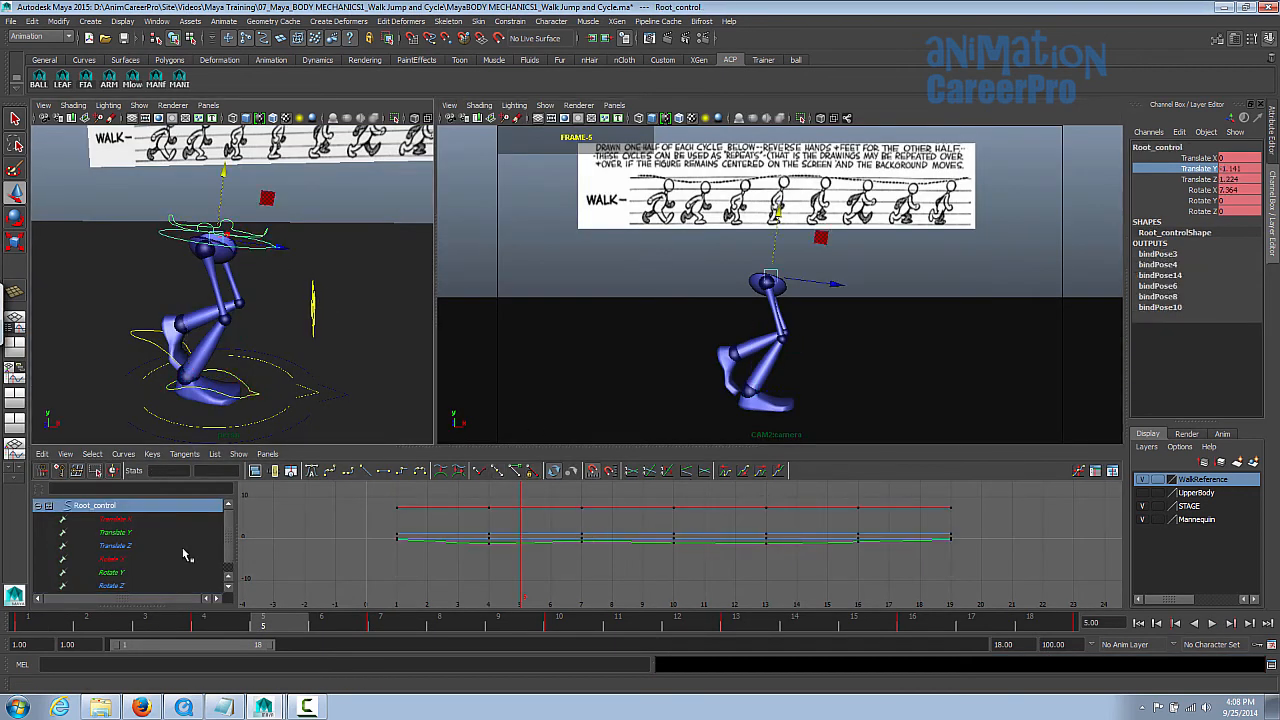
Isolate the root control's Translate Y curve and play the cycle to examine the hips' up-and-down motion
{"action": "left_click", "coordinate": [150, 532]}
{"action": "key", "text": "f"}
{"action": "middle_click_drag", "start_coordinate": [571, 532], "coordinate": [575, 571], "text": "alt"}
{"action": "right_click_drag", "start_coordinate": [575, 563], "coordinate": [578, 545], "text": "alt+shift"}
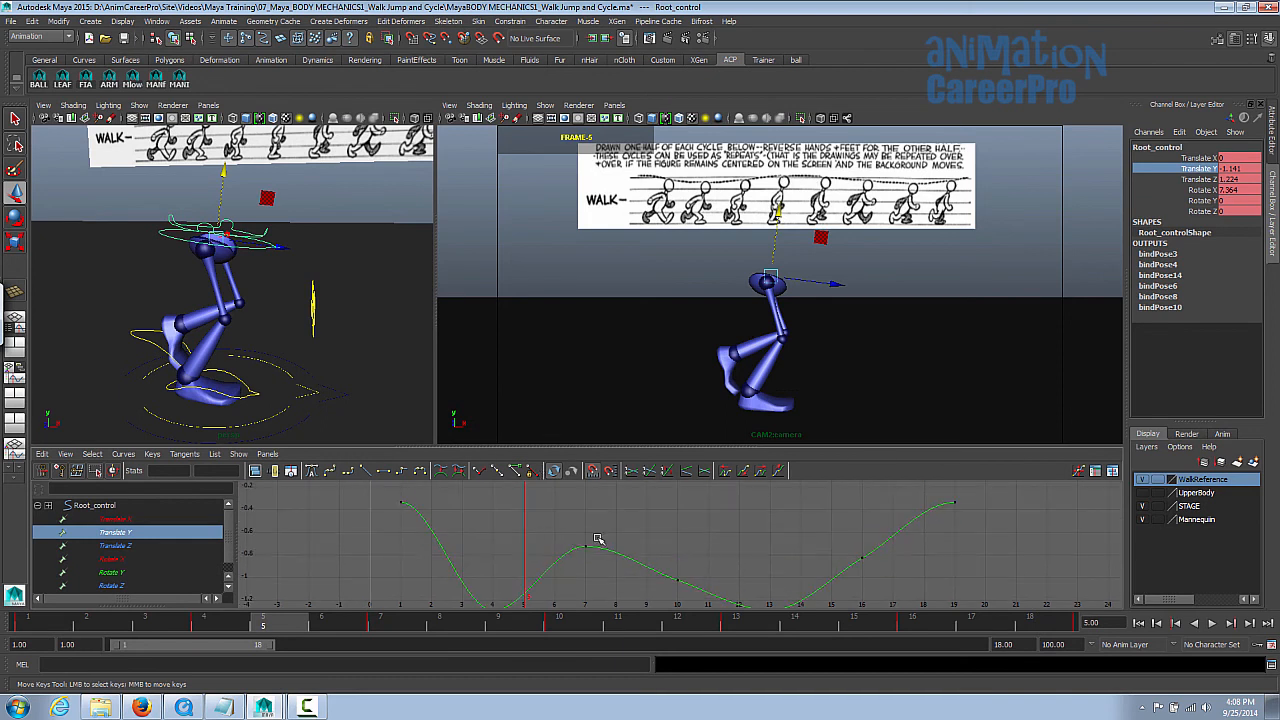
{"action": "key", "text": "alt+v"}
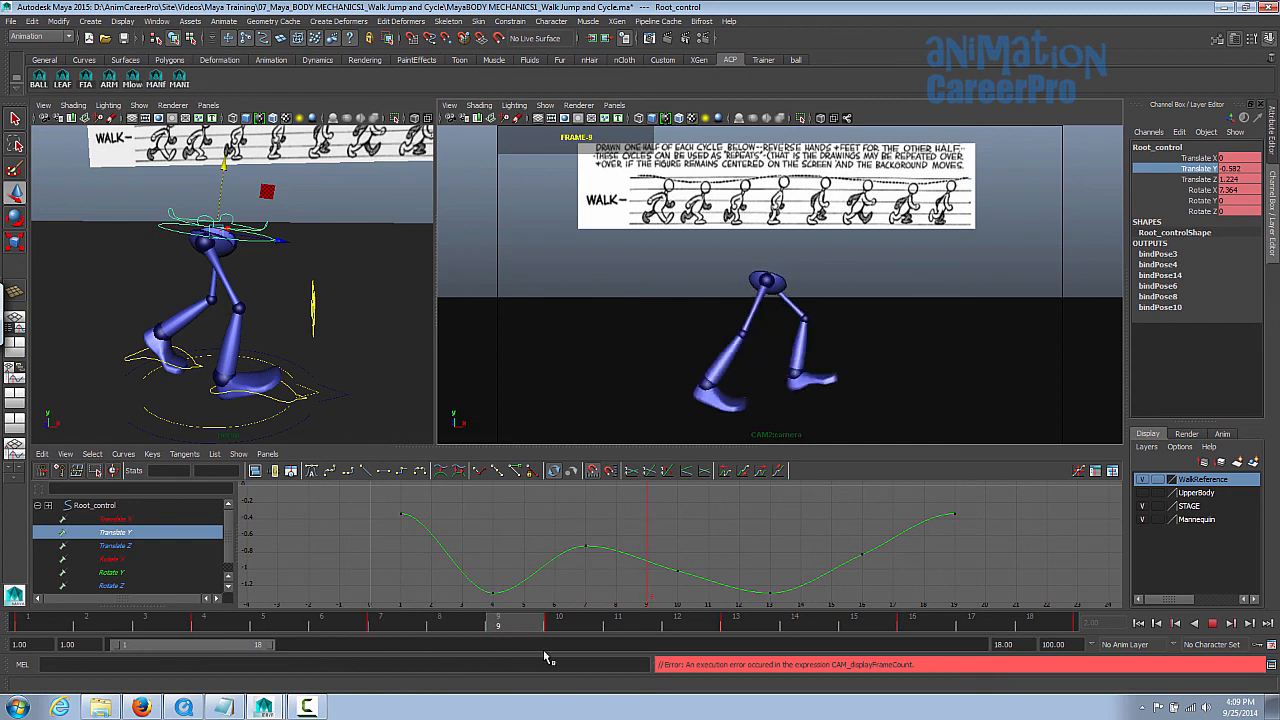
Raise the root control's Translate Y key at frame 10 to -0.335
{"action": "left_click_drag", "start_coordinate": [655, 550], "coordinate": [698, 595]}
{"action": "middle_click_drag", "start_coordinate": [698, 598], "coordinate": [705, 541], "text": "shift"}
{"action": "right_click_drag", "start_coordinate": [705, 541], "coordinate": [660, 543], "text": "alt+shift"}
{"action": "middle_click_drag", "start_coordinate": [660, 543], "coordinate": [669, 566], "text": "alt"}
{"action": "right_click_drag", "start_coordinate": [669, 566], "coordinate": [720, 566], "text": "alt"}
{"action": "middle_click_drag", "start_coordinate": [721, 562], "coordinate": [722, 551], "text": "shift"}
{"action": "right_click_drag", "start_coordinate": [740, 531], "coordinate": [740, 586], "text": "alt+shift"}
{"action": "middle_click_drag", "start_coordinate": [739, 566], "coordinate": [737, 529], "text": "alt"}
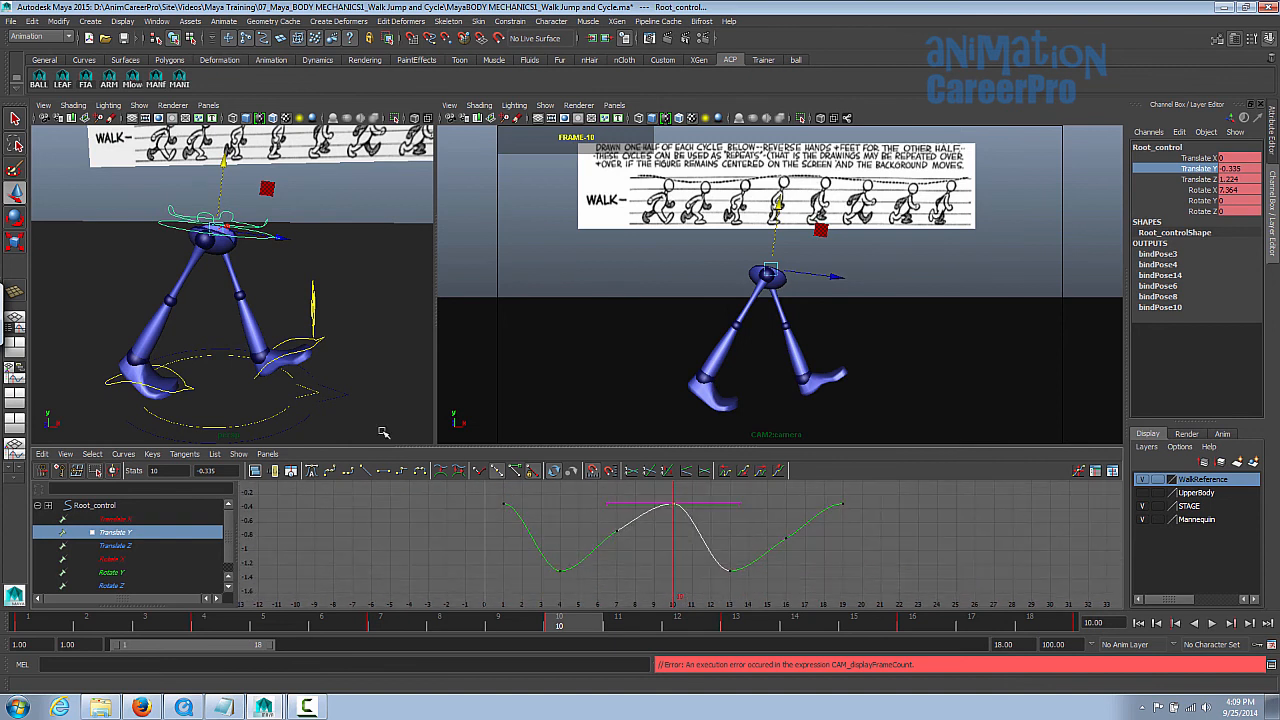
Lower the left foot control's Translate Z key at frame 10 to 3.999
{"action": "left_click", "coordinate": [309, 352]}
{"action": "left_click", "coordinate": [172, 546]}
{"action": "right_click_drag", "start_coordinate": [754, 556], "coordinate": [755, 594], "text": "alt+shift"}
{"action": "middle_click_drag", "start_coordinate": [690, 517], "coordinate": [695, 542]}
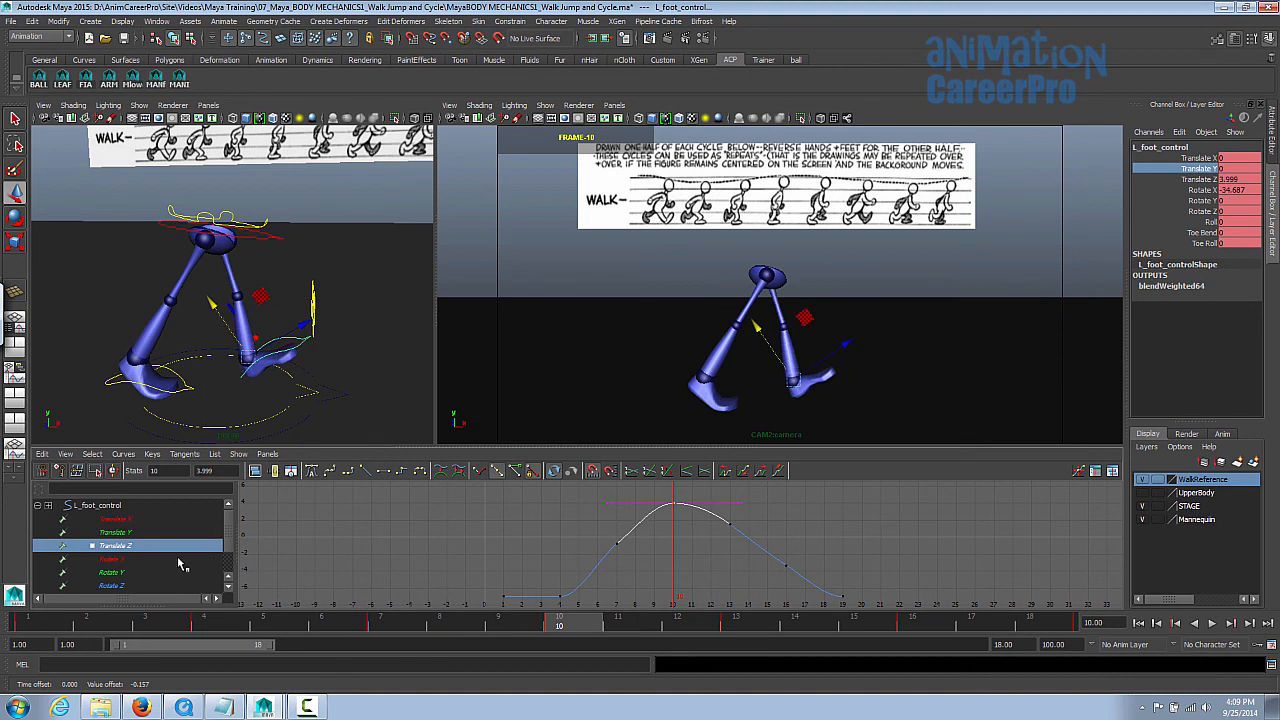
Raise the left foot control's Rotate X key at frame 10 to -28.134
{"action": "left_click", "coordinate": [181, 559]}
{"action": "right_click_drag", "start_coordinate": [621, 563], "coordinate": [649, 563], "text": "alt"}
{"action": "middle_click_drag", "start_coordinate": [649, 563], "coordinate": [656, 532], "text": "alt"}
{"action": "left_click_drag", "start_coordinate": [650, 543], "coordinate": [697, 575]}
{"action": "middle_click_drag", "start_coordinate": [697, 582], "coordinate": [695, 568]}
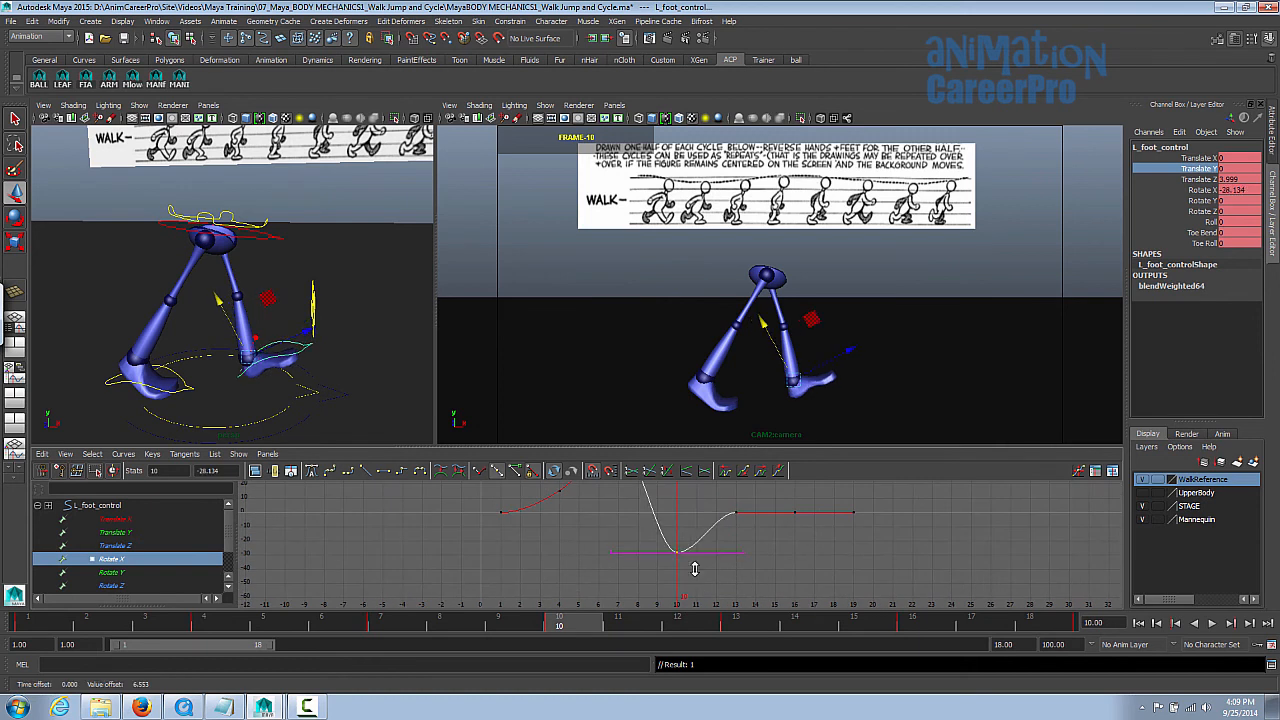
Raise the right foot control's Translate Z keys to -5.98 at frame 10 and -6.87 at frame 13
{"action": "left_click", "coordinate": [180, 377]}
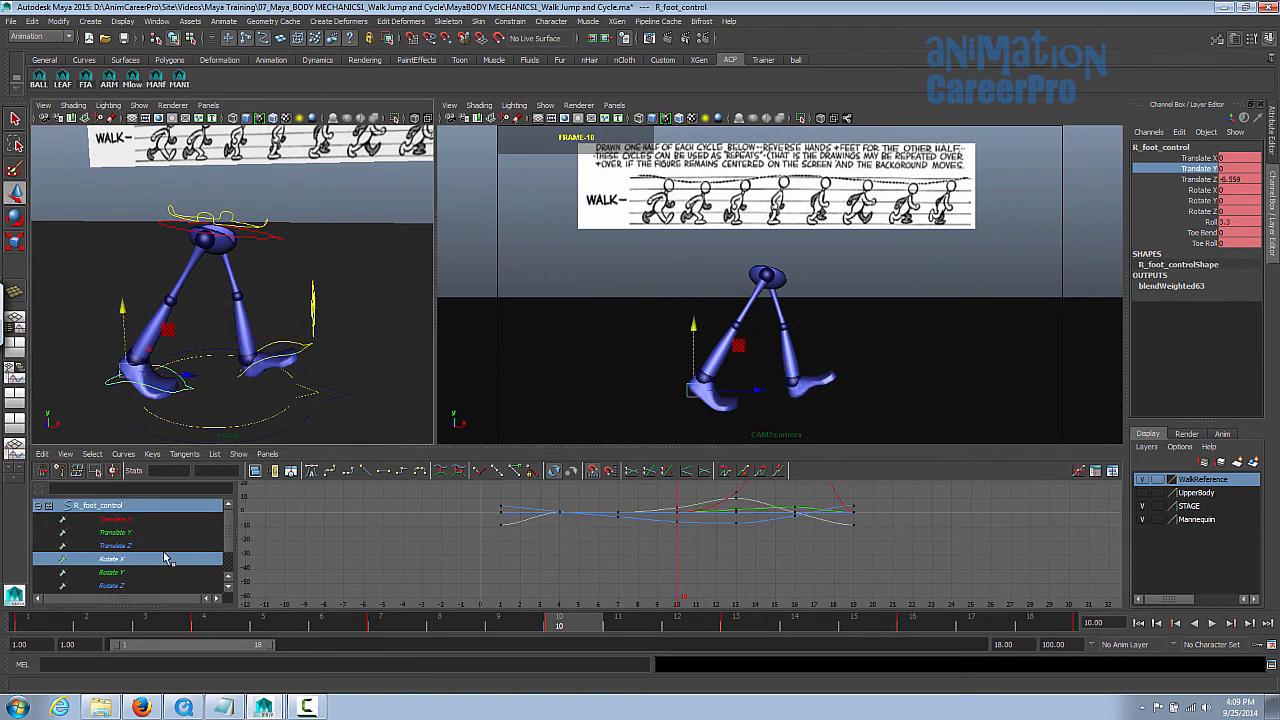
{"action": "left_click", "coordinate": [160, 547]}
{"action": "middle_click_drag", "start_coordinate": [739, 508], "coordinate": [734, 546], "text": "alt"}
{"action": "right_click_drag", "start_coordinate": [734, 546], "coordinate": [736, 485], "text": "alt+shift"}
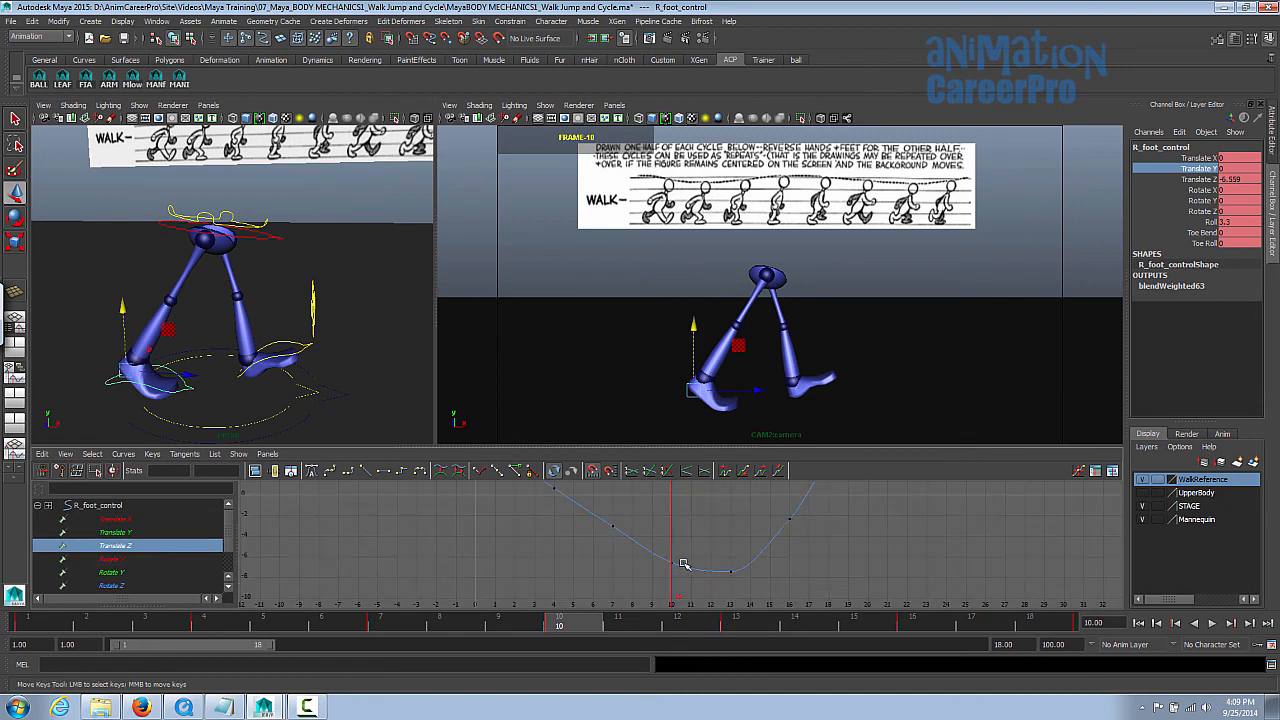
{"action": "left_click", "coordinate": [729, 569]}
{"action": "middle_click_drag", "start_coordinate": [727, 553], "coordinate": [727, 550]}
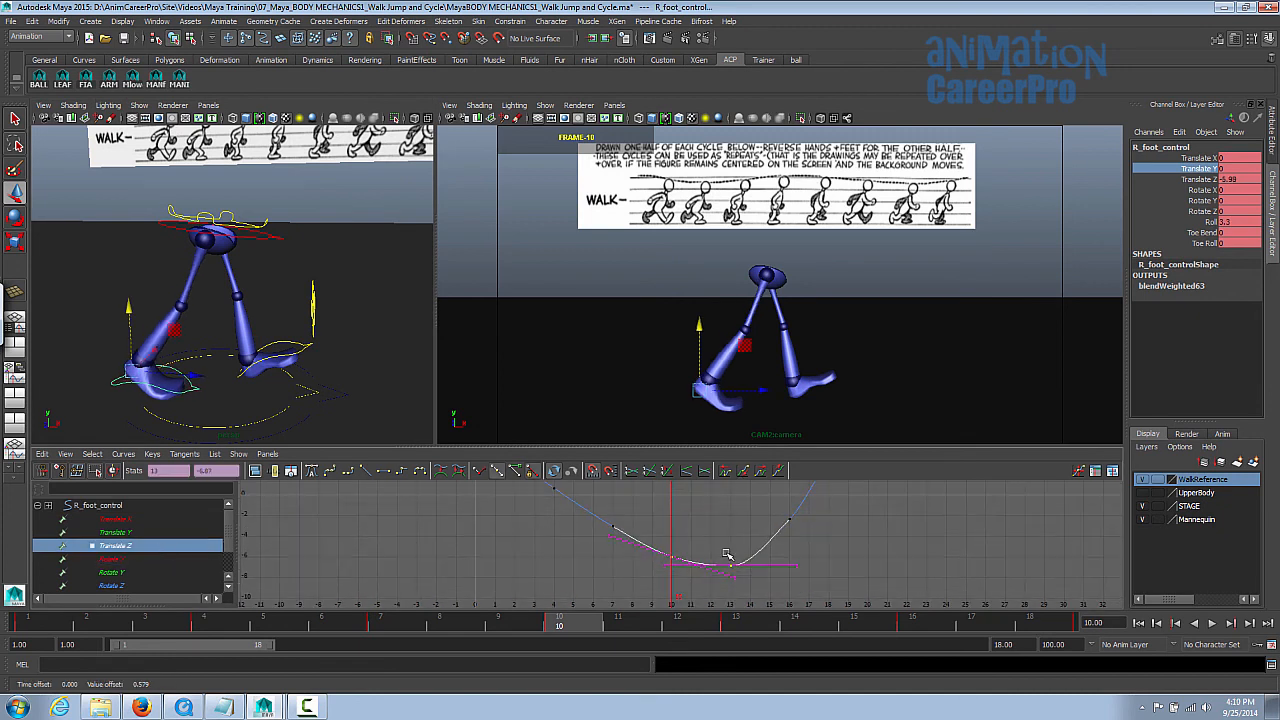
Play the adjusted cycle, enlarge the camera view to review the motion, and stop playback
{"action": "key", "text": "alt+v"}
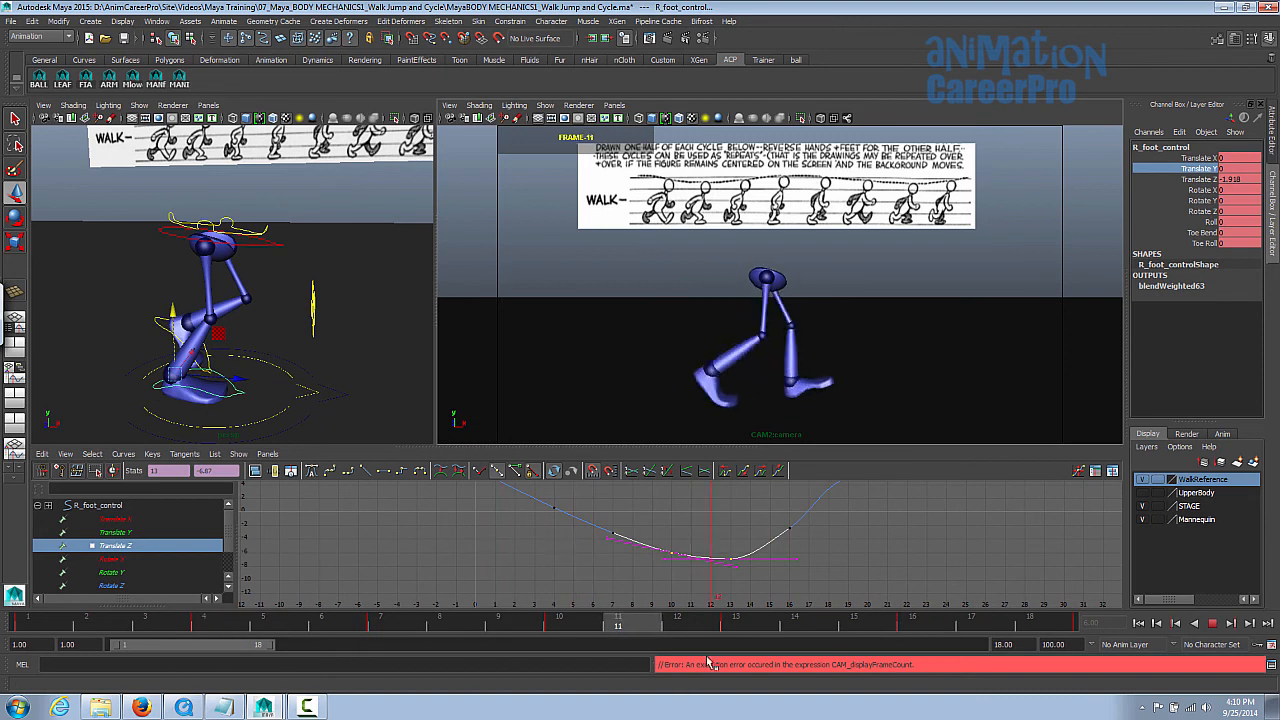
{"action": "key", "text": "space"}
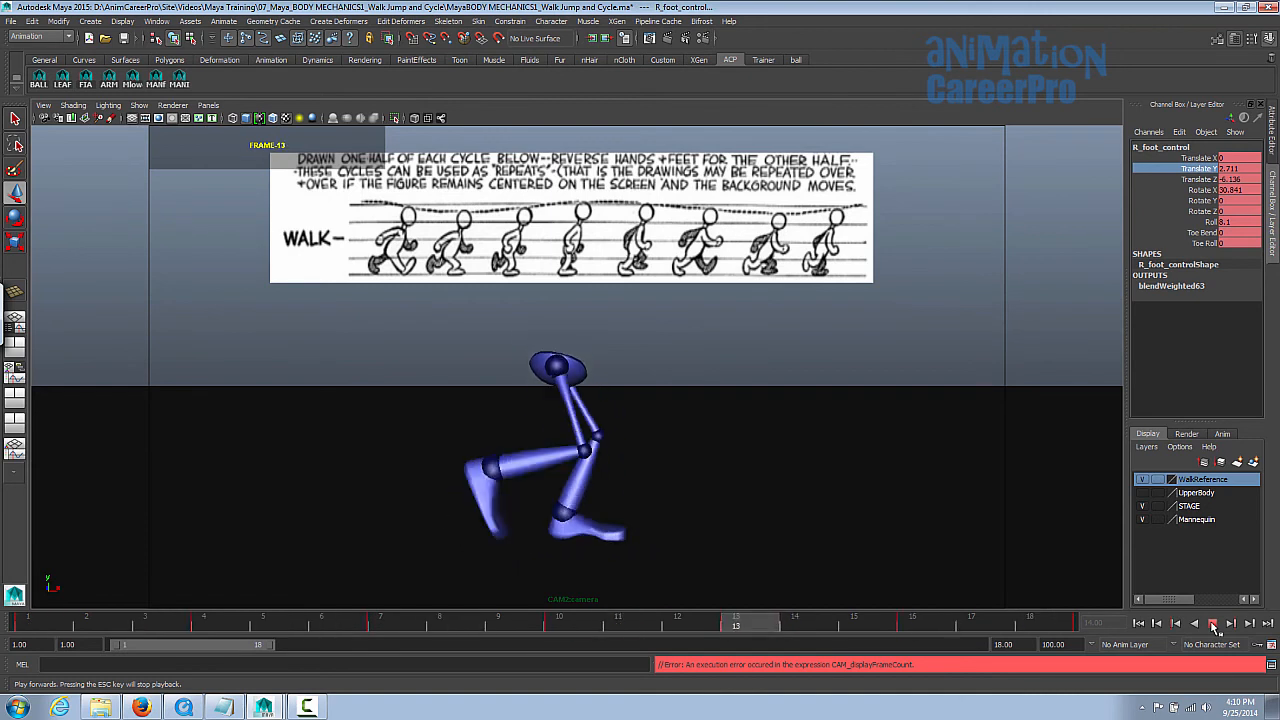
{"action": "left_click", "coordinate": [1213, 623]}
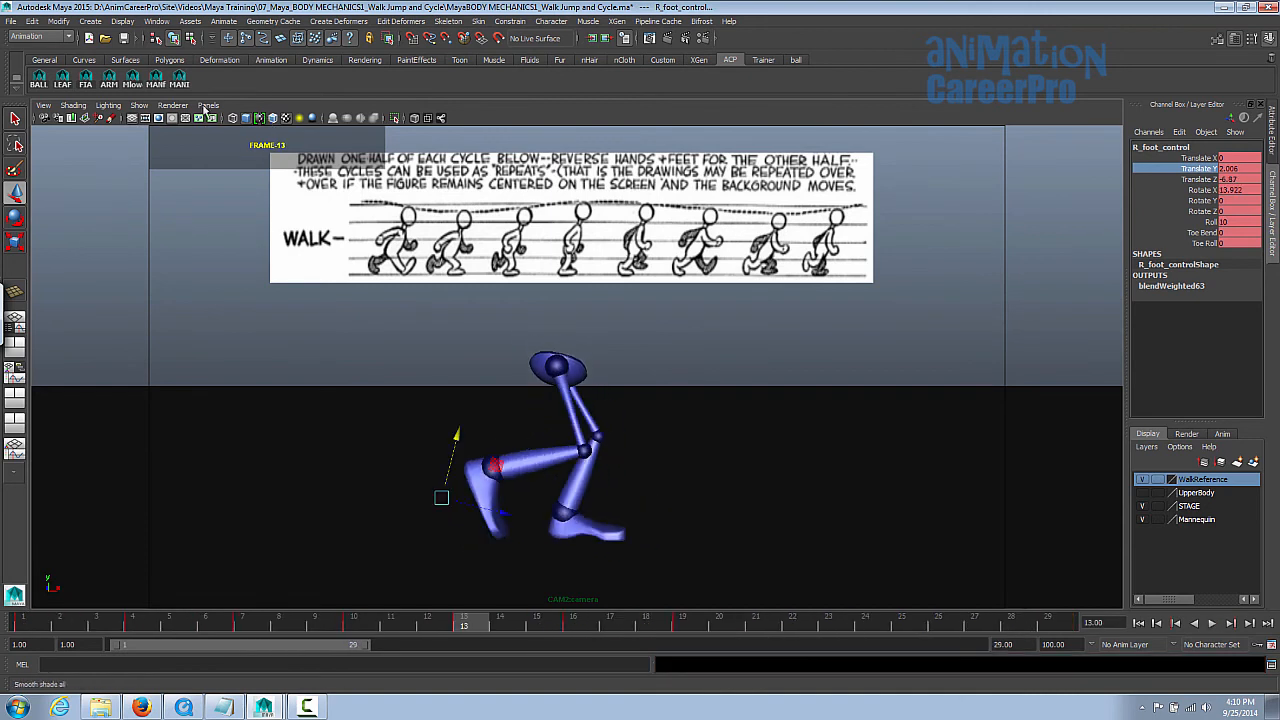
Select all lower-body controls in the multi-panel layout and shift their keys from frame 10 onward one frame later
{"action": "left_click", "coordinate": [127, 85]}
{"action": "key", "text": "space"}
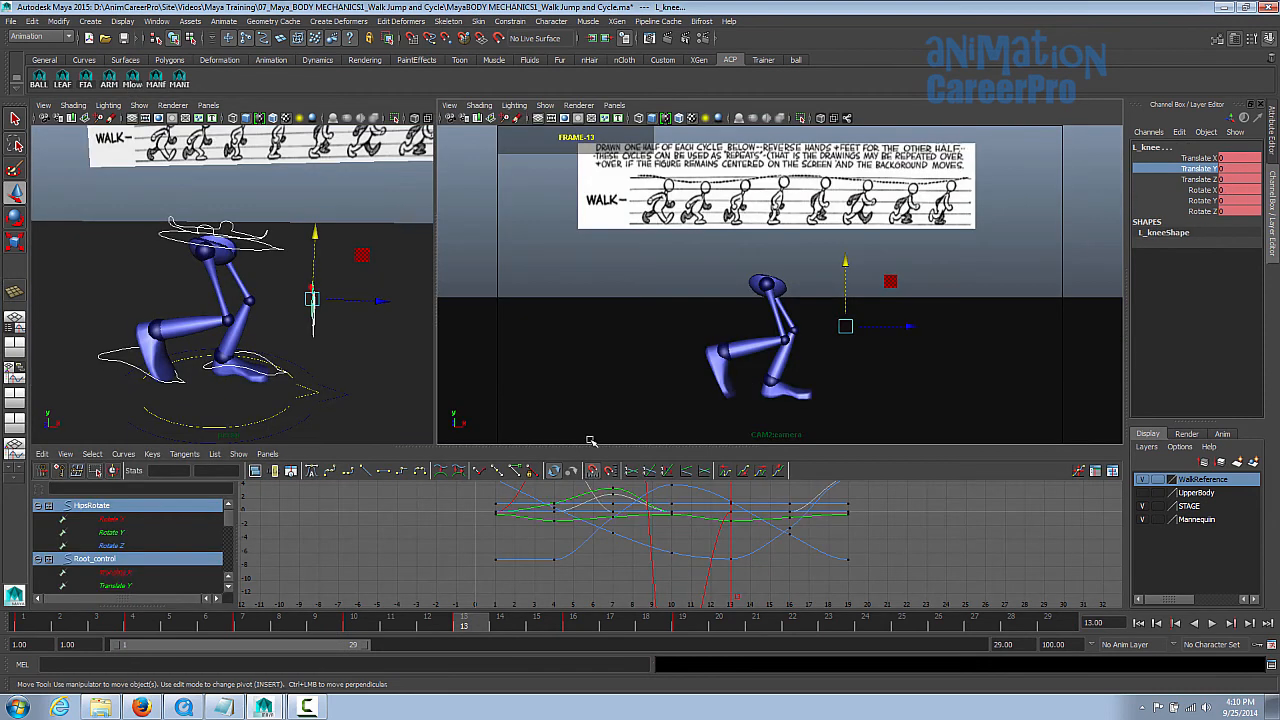
{"action": "mouse_move", "coordinate": [37, 628]}
{"action": "left_mouse_down"}
{"action": "mouse_move", "coordinate": [754, 620]}
{"action": "mouse_move", "coordinate": [722, 617]}
{"action": "left_mouse_up"}
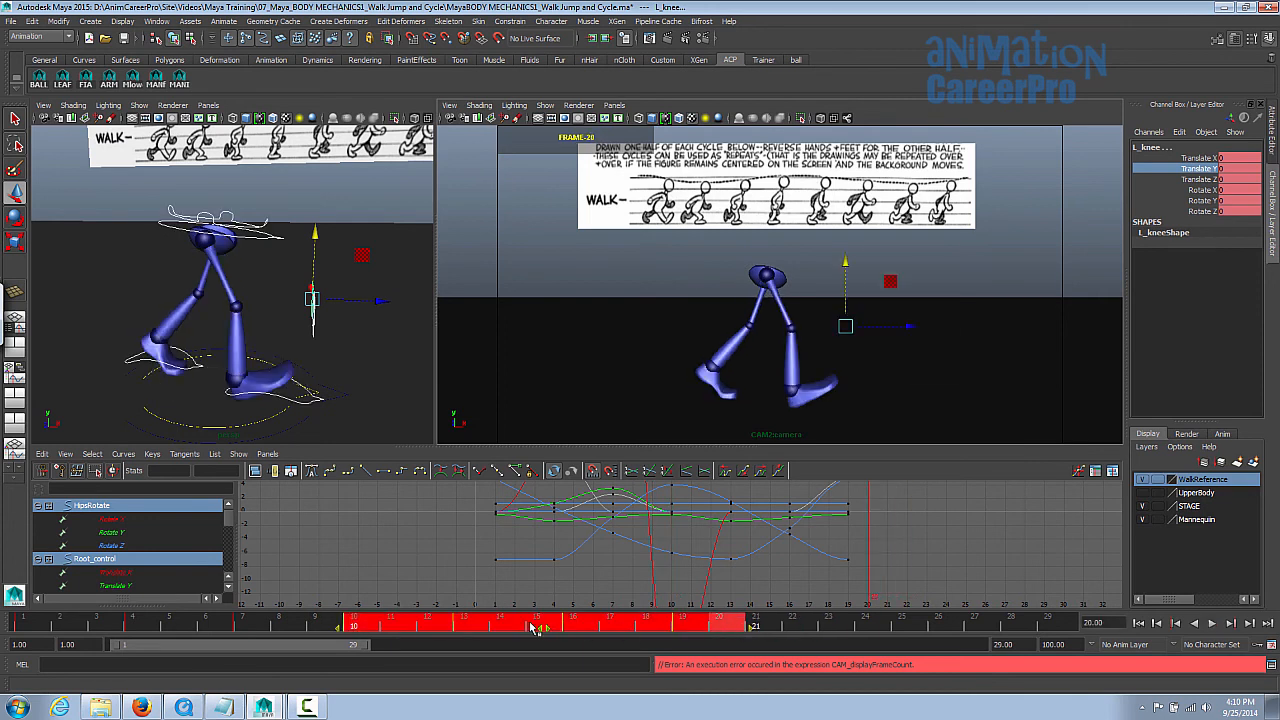
{"action": "left_click_drag", "start_coordinate": [543, 626], "coordinate": [578, 630]}
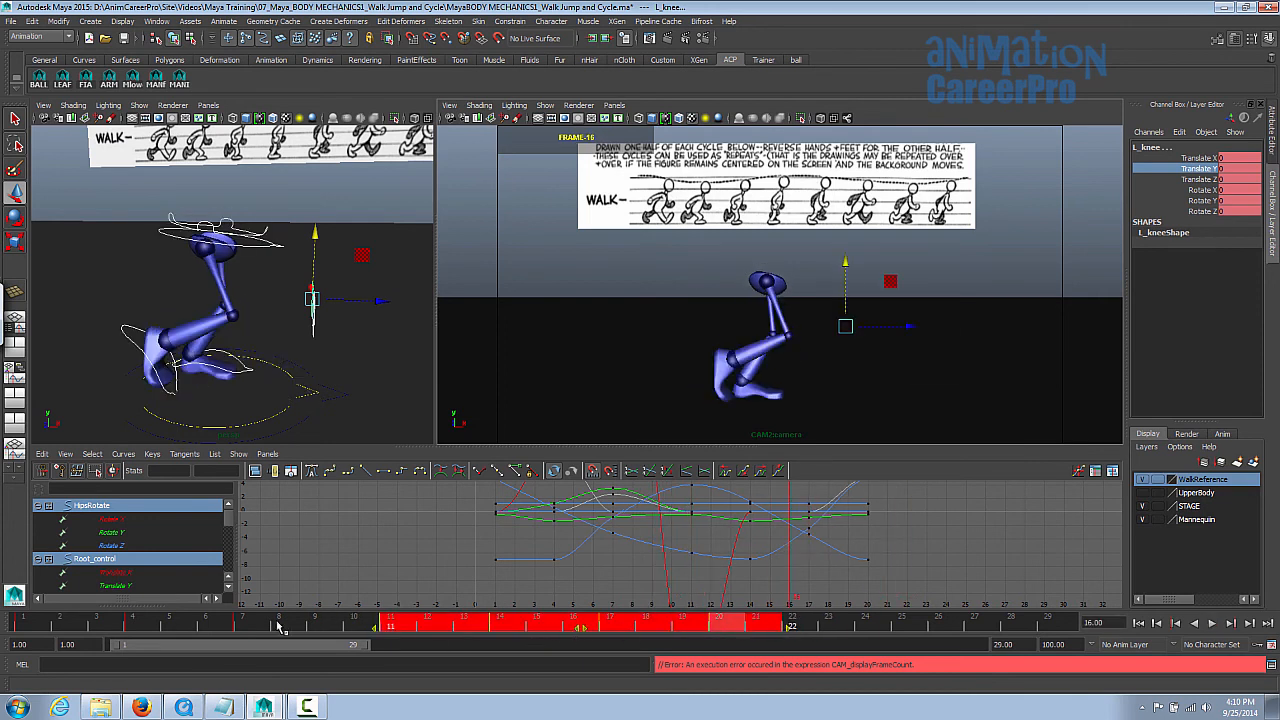
Place the closing pose at frame 21, set the playback range to end at frame 20, and play the cycle
{"action": "left_click", "coordinate": [232, 624]}
{"action": "mouse_move", "coordinate": [234, 627]}
{"action": "left_mouse_down"}
{"action": "mouse_move", "coordinate": [758, 638]}
{"action": "mouse_move", "coordinate": [636, 664]}
{"action": "mouse_move", "coordinate": [766, 628]}
{"action": "left_mouse_up"}
{"action": "left_click", "coordinate": [723, 626], "text": "shift"}
{"action": "key", "text": "ctrl+z"}
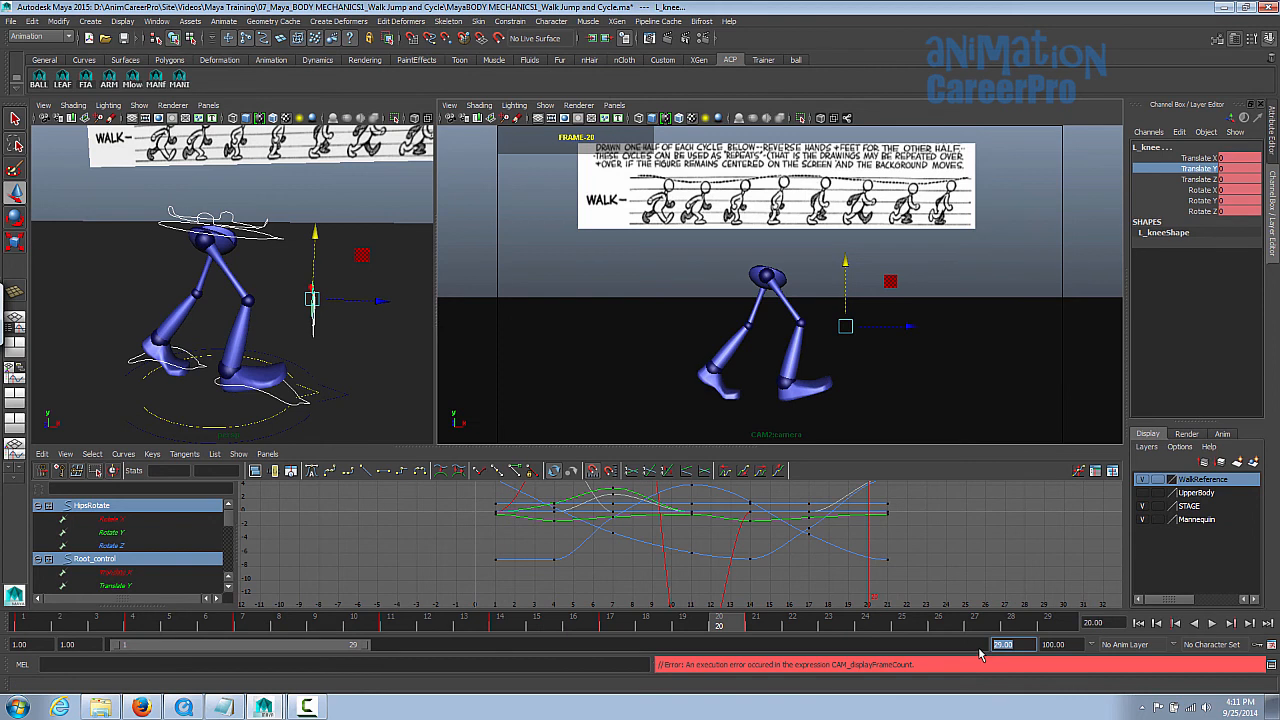
{"action": "key", "text": "Return"}
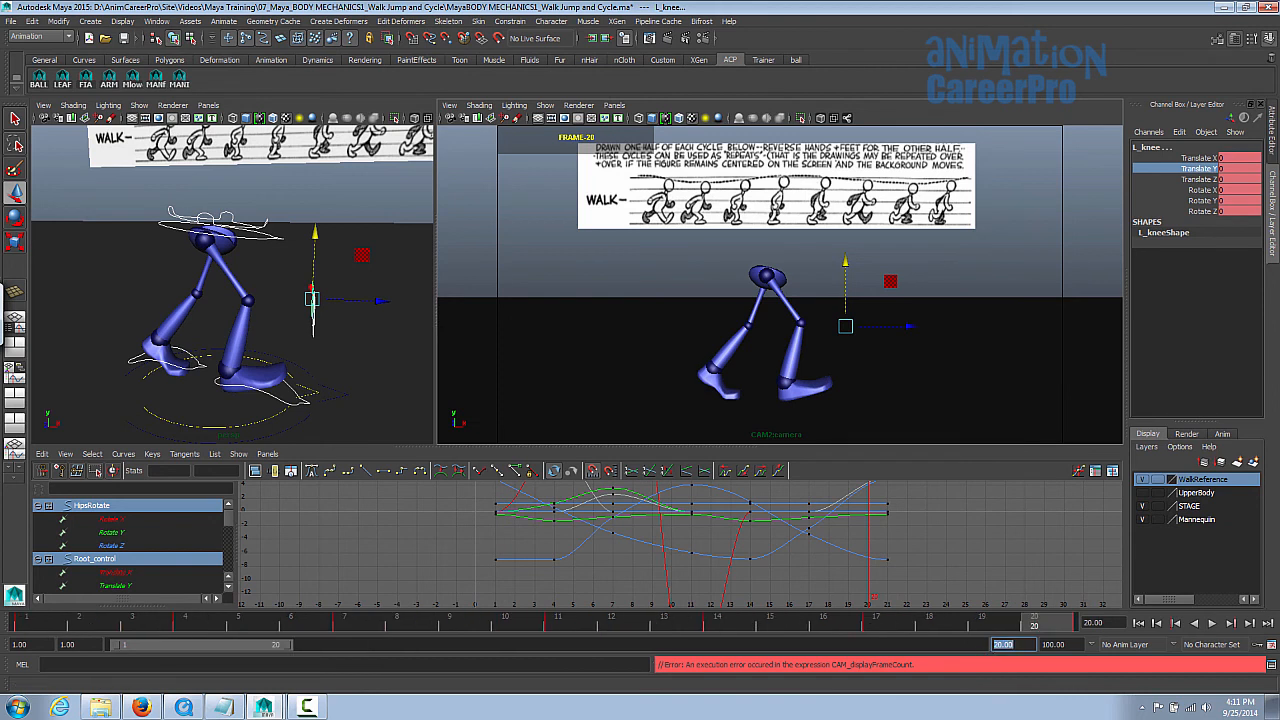
{"action": "left_click", "coordinate": [1214, 623]}
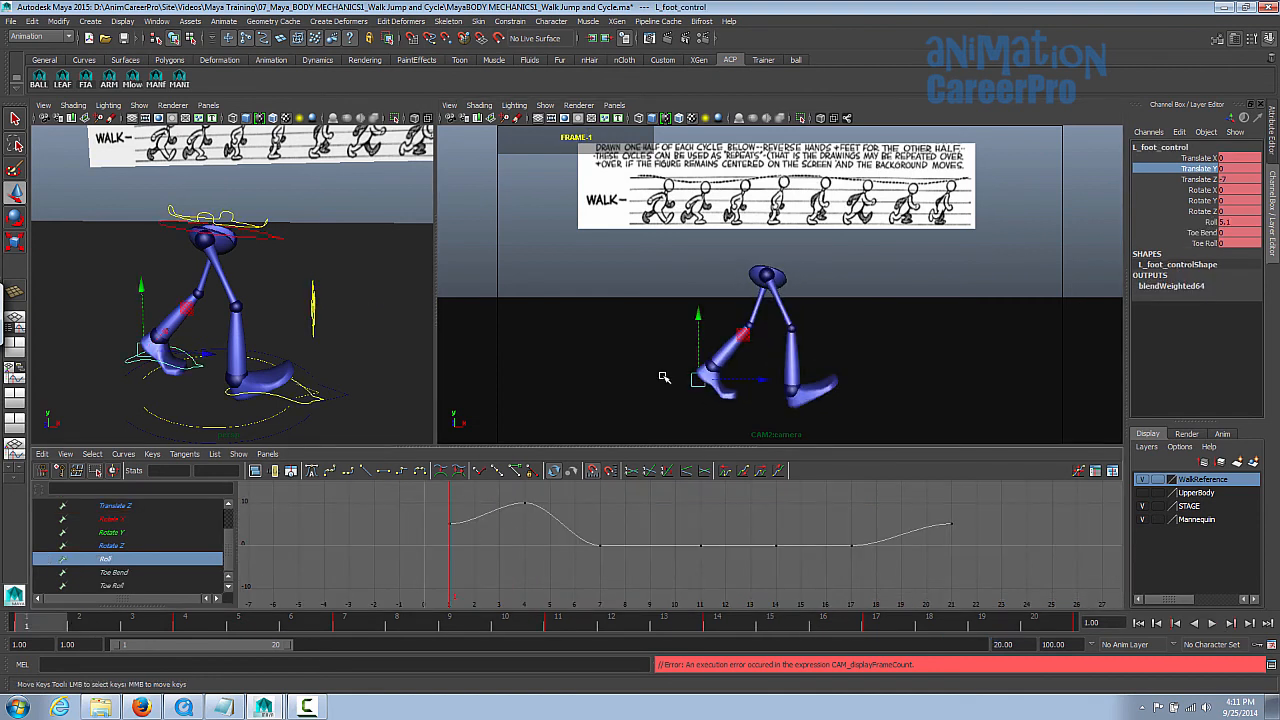
Set the left foot control's Roll to 0 at frame 4
{"action": "left_click_drag", "start_coordinate": [25, 635], "coordinate": [199, 632]}
{"action": "left_click", "coordinate": [889, 120]}
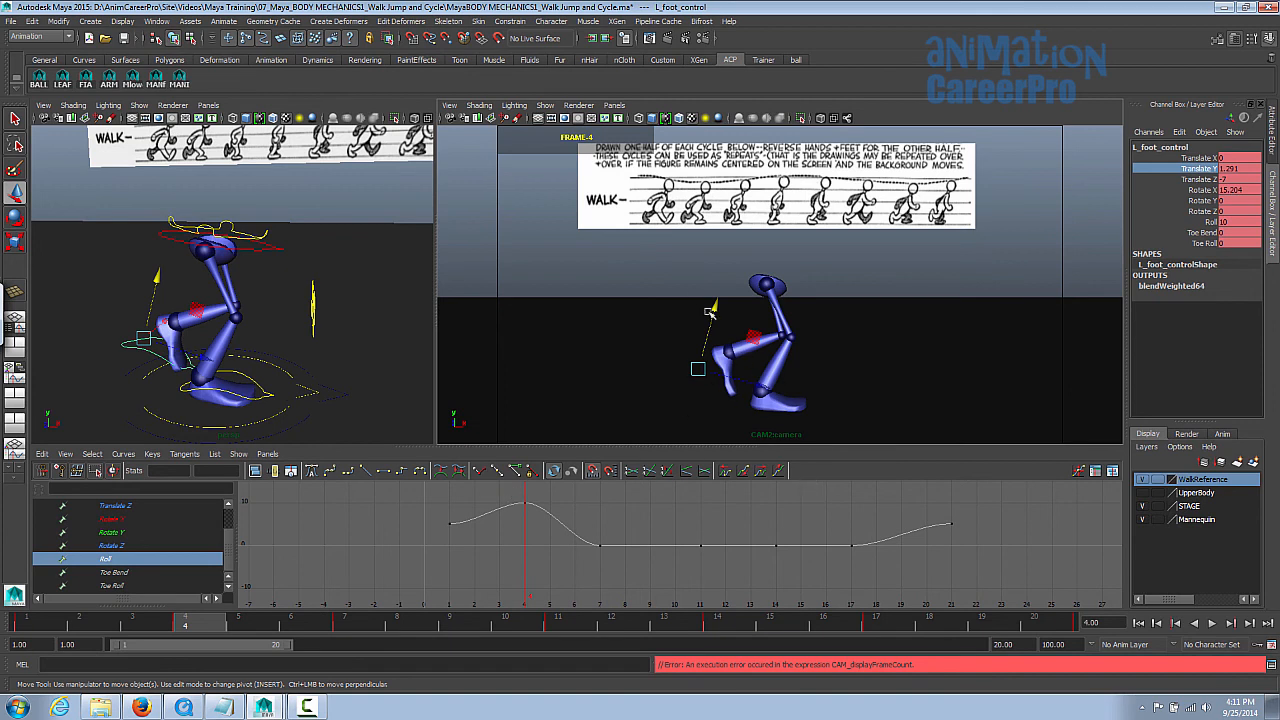
{"action": "left_click_drag", "start_coordinate": [502, 491], "coordinate": [543, 520]}
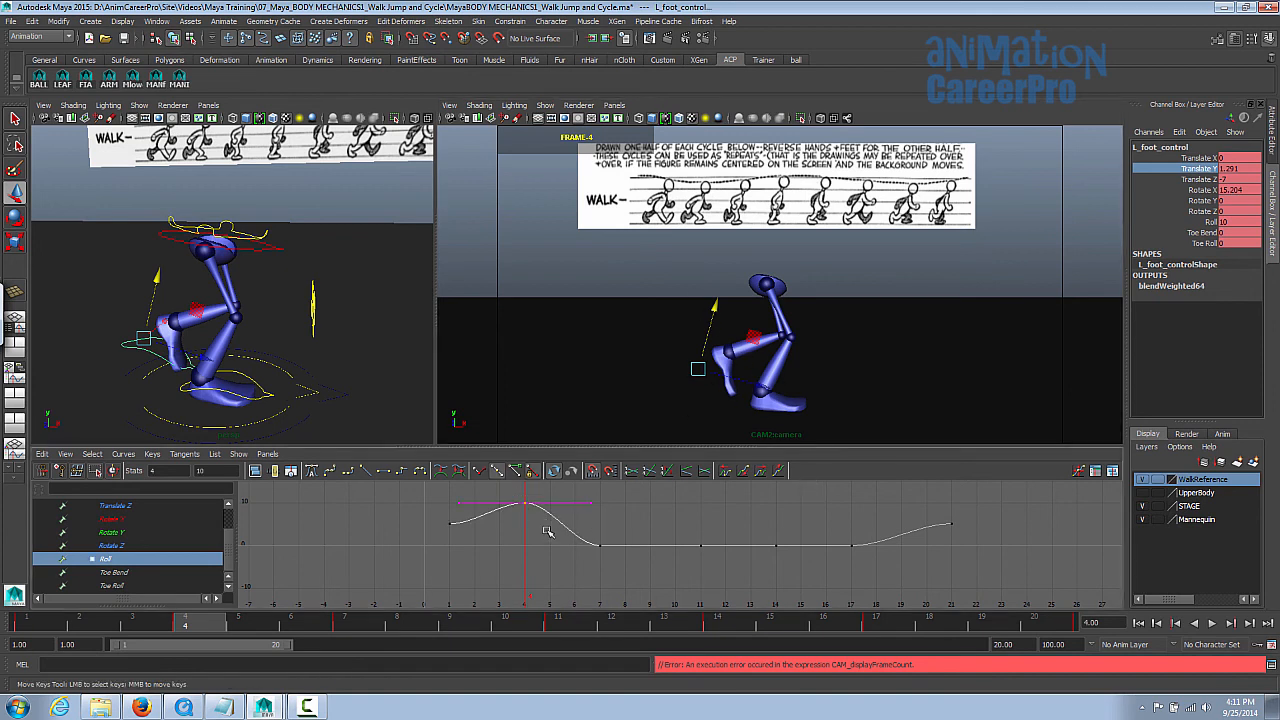
{"action": "double_click", "coordinate": [1237, 226]}
{"action": "type", "text": "0"}
{"action": "key", "text": "Return"}
Rotate and lift the left foot at frame 4 to Rotate X 59.937, Translate Y 3.623 and Translate Z -4.566, and play the cycle
{"action": "key", "text": "e"}
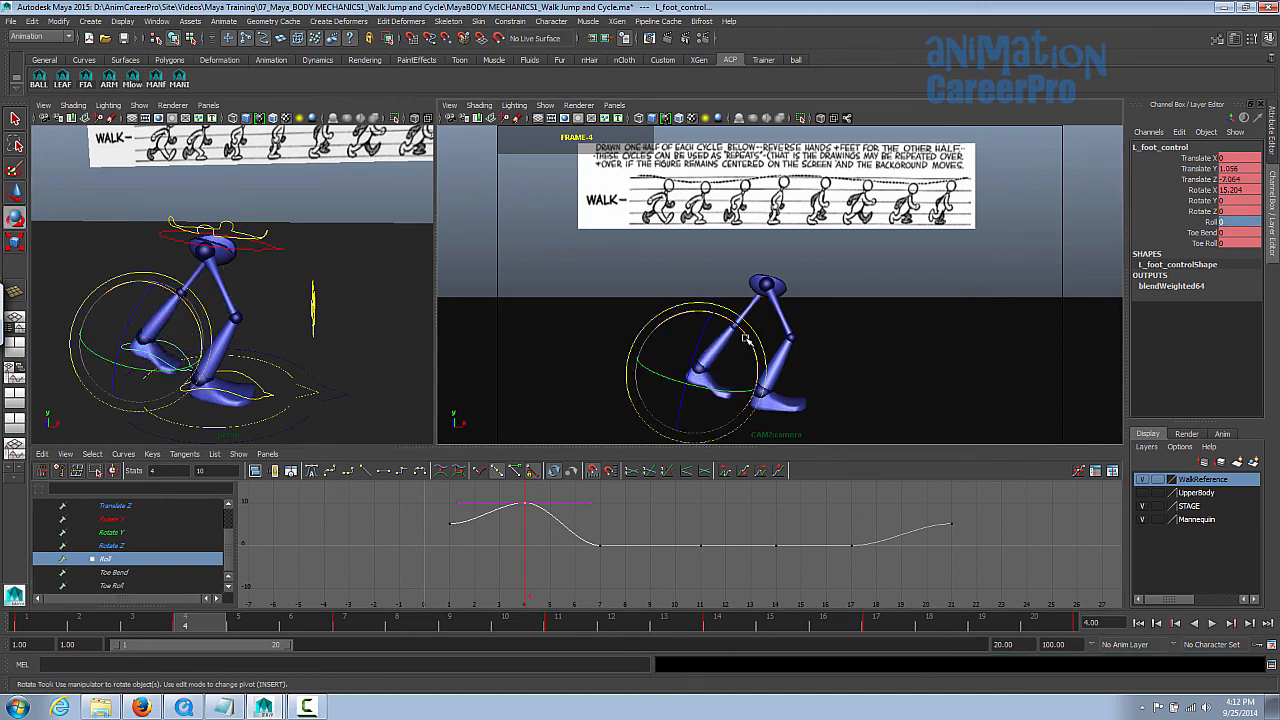
{"action": "left_click_drag", "start_coordinate": [755, 348], "coordinate": [795, 312]}
{"action": "key", "text": "w"}
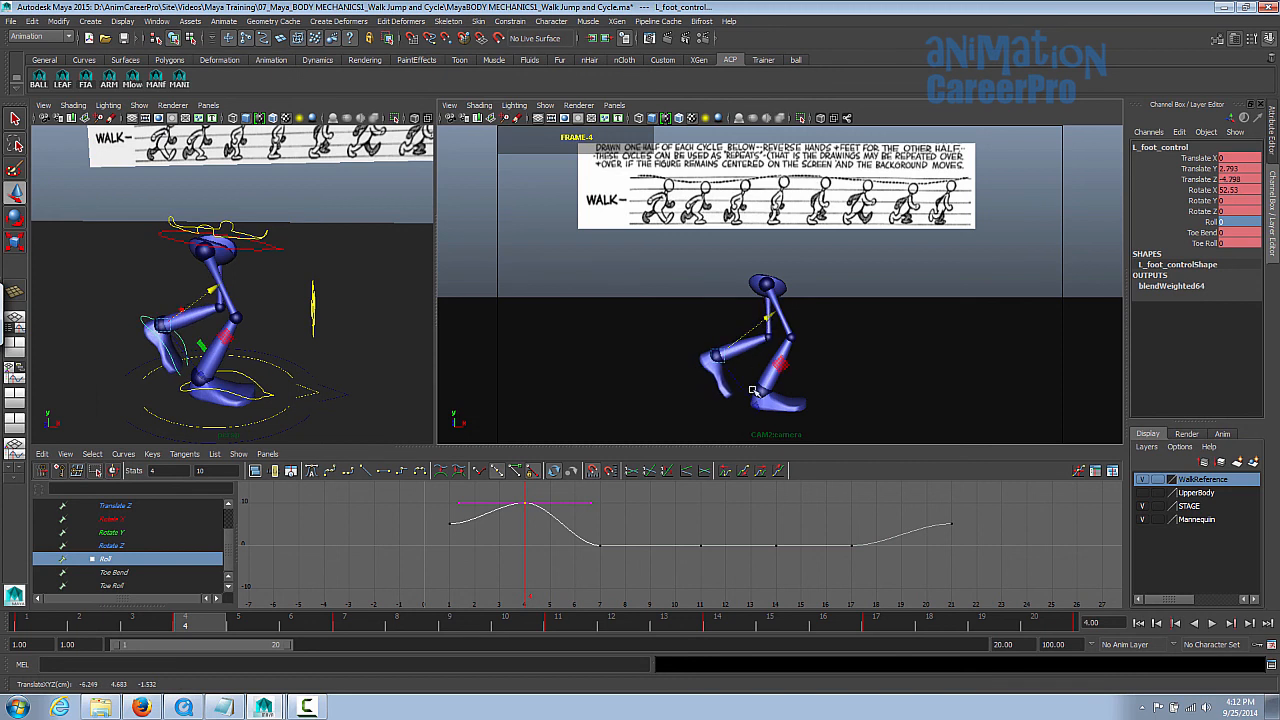
{"action": "key", "text": "e"}
{"action": "left_click_drag", "start_coordinate": [758, 405], "coordinate": [749, 408]}
{"action": "key", "text": "w"}
{"action": "left_click_drag", "start_coordinate": [766, 330], "coordinate": [771, 327]}
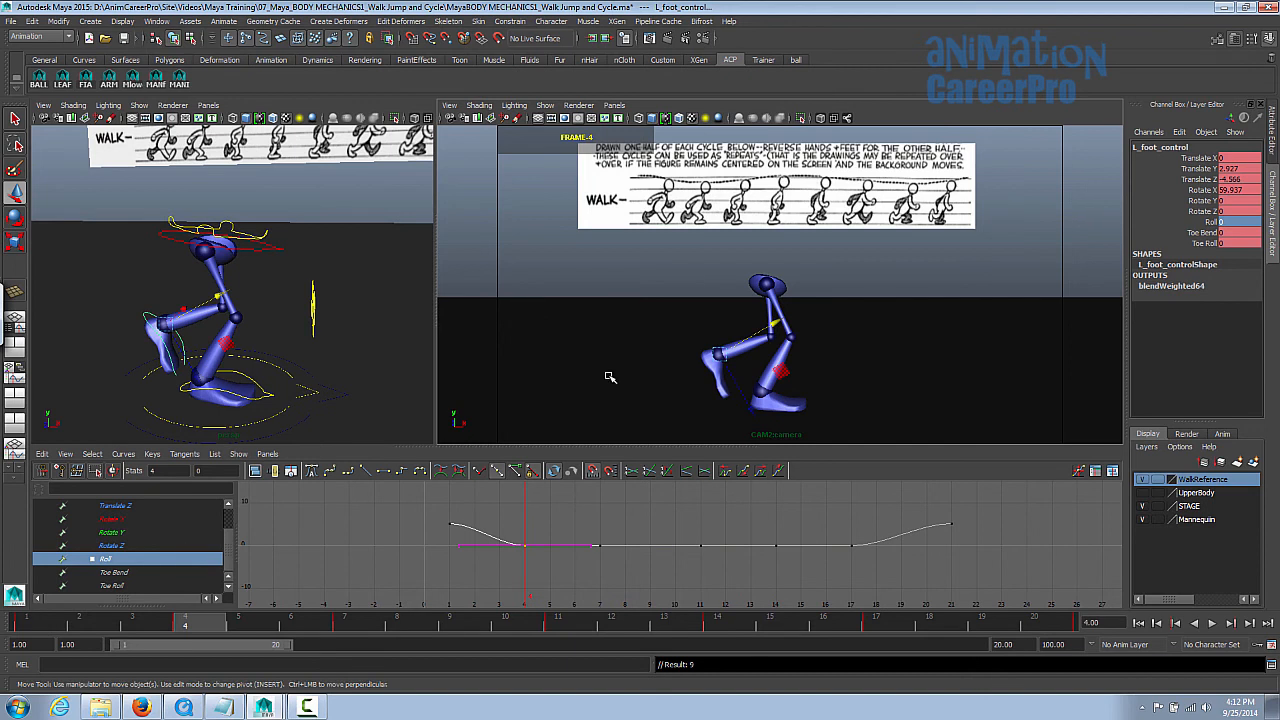
{"action": "key", "text": "alt+v"}
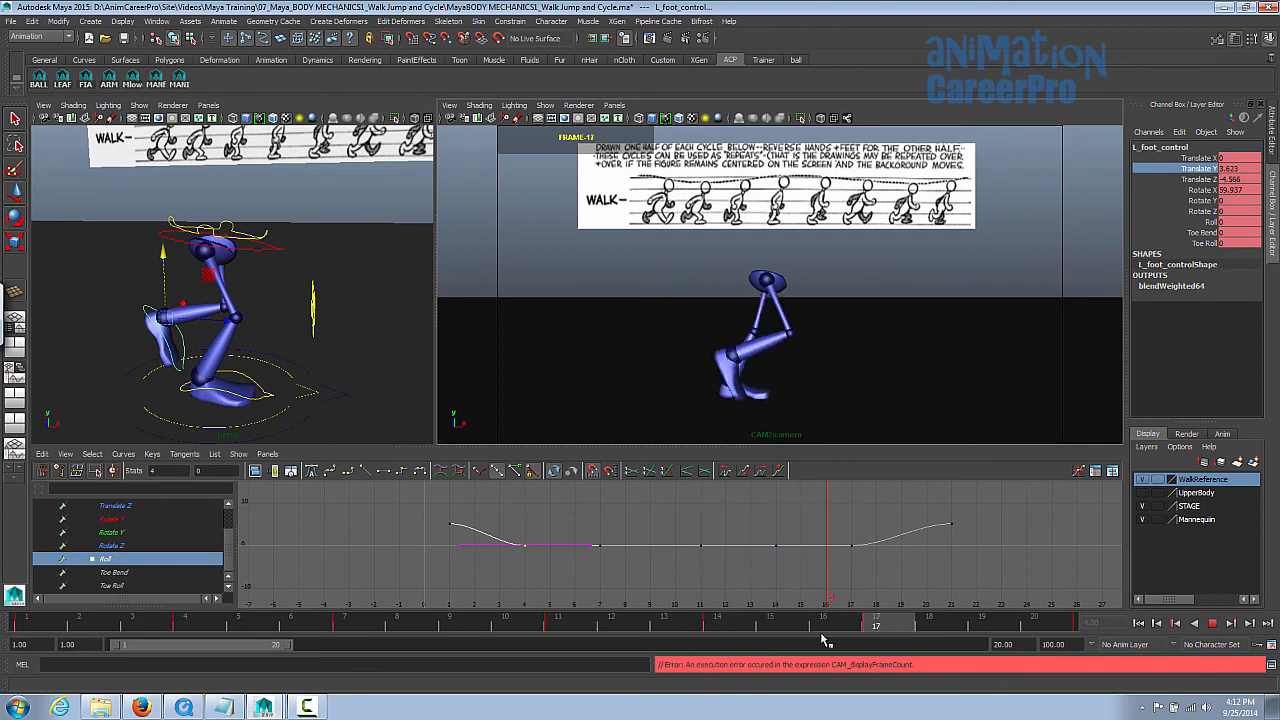
Set the right foot control's Roll to 0 at frame 14
{"action": "left_click_drag", "start_coordinate": [607, 636], "coordinate": [737, 627]}
{"action": "key", "text": "w"}
{"action": "left_click", "coordinate": [172, 384]}
{"action": "left_click_drag", "start_coordinate": [170, 388], "coordinate": [307, 378], "text": "alt"}
{"action": "left_click", "coordinate": [1233, 222]}
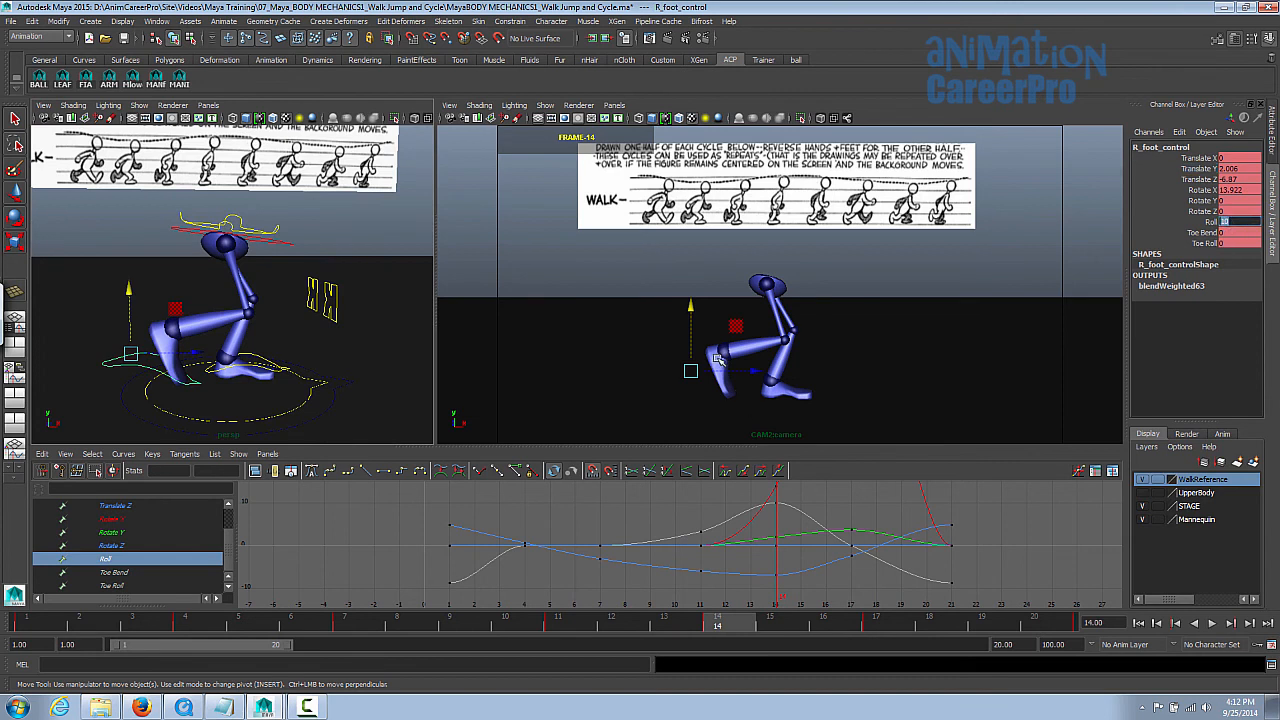
{"action": "type", "text": "0"}
{"action": "key", "text": "Return"}
Key the right foot at frame 14 with Rotate X 61.82, Translate Y 4.026 and Translate Z -4.055, and play the cycle
{"action": "mouse_move", "coordinate": [746, 371]}
{"action": "left_mouse_down"}
{"action": "mouse_move", "coordinate": [735, 345]}
{"action": "mouse_move", "coordinate": [744, 395]}
{"action": "left_mouse_up"}
{"action": "key", "text": "e"}
{"action": "key", "text": "s"}
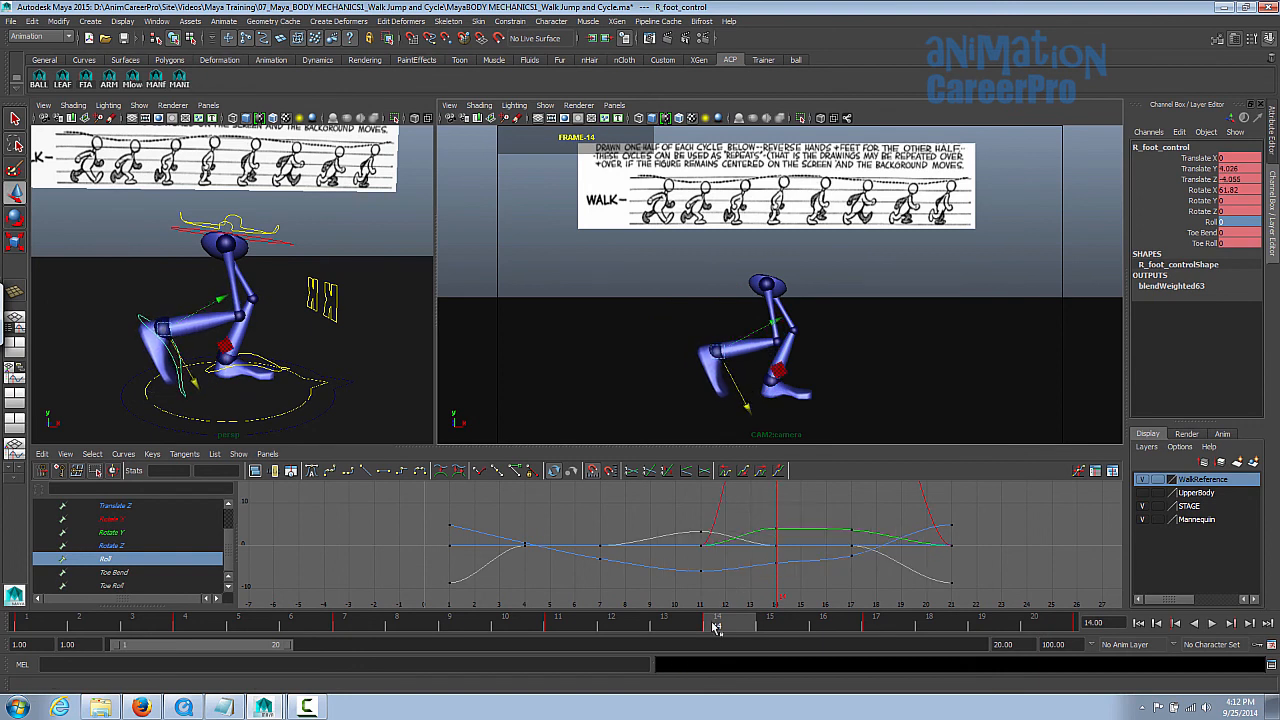
{"action": "key", "text": "alt+v"}
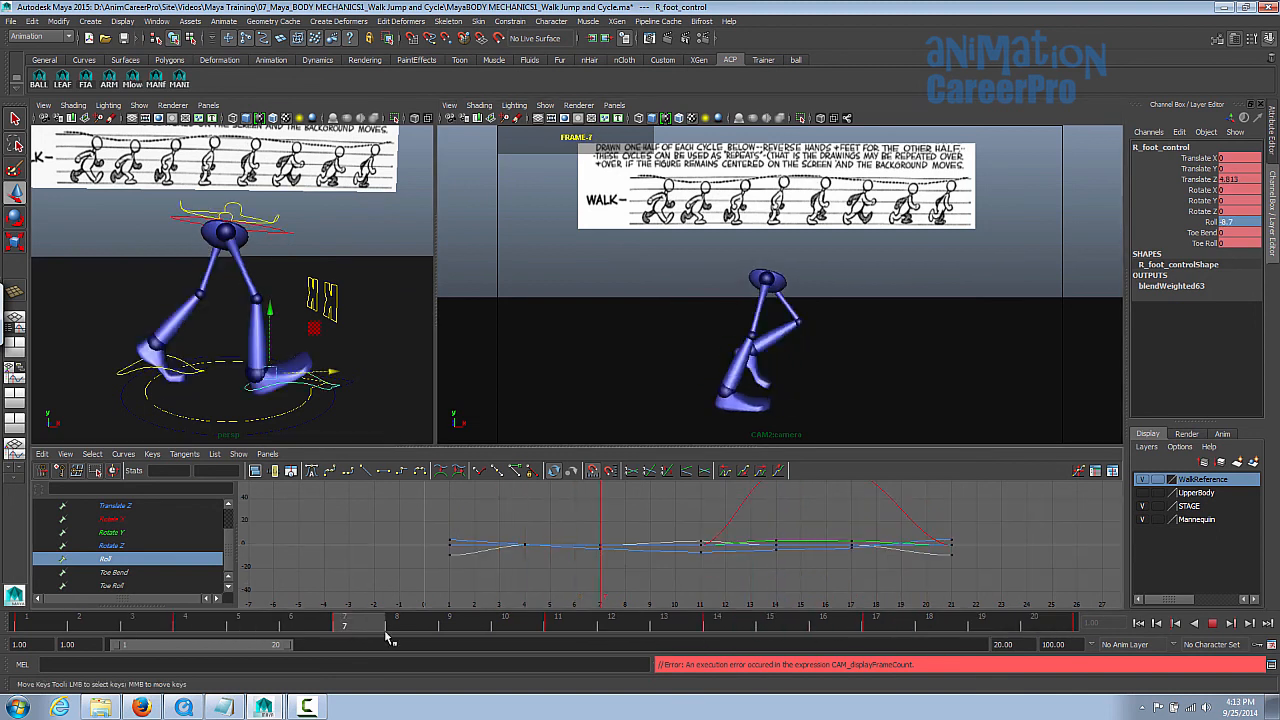
Lower the hips control's Rotate Z keys at frames 4 and 7 to about -9
{"action": "left_click", "coordinate": [766, 280]}
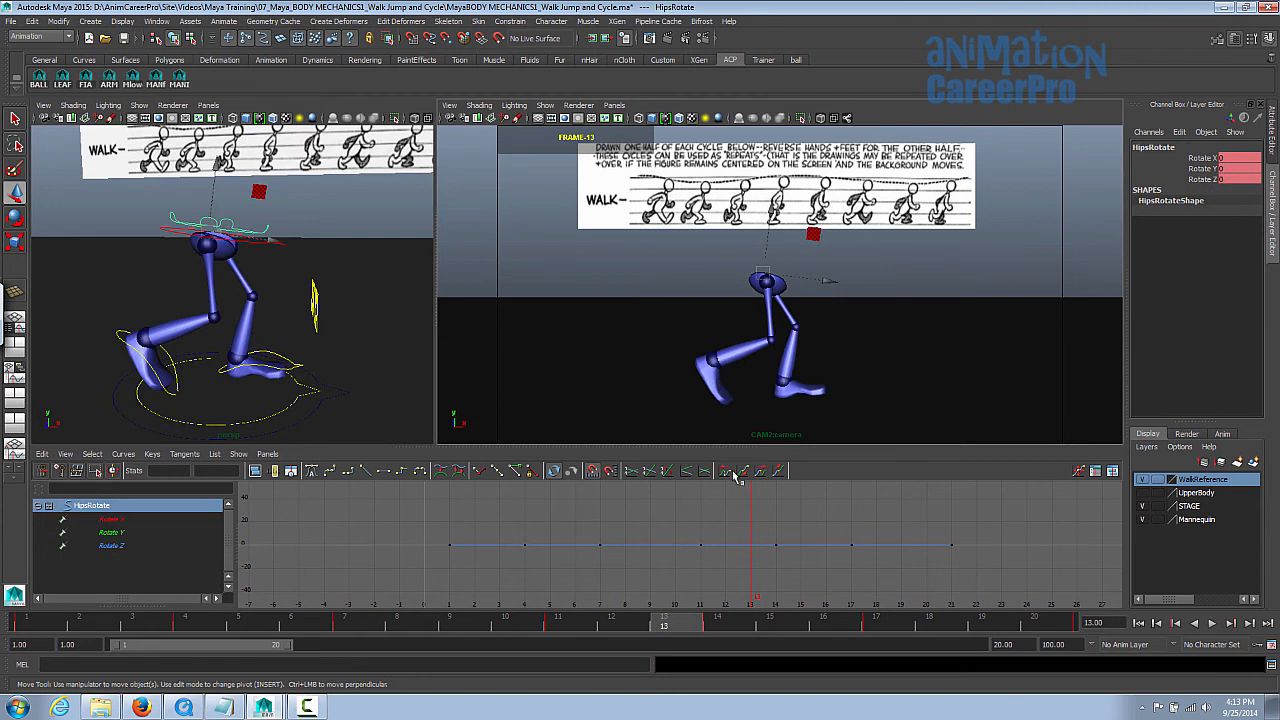
{"action": "key", "text": "e"}
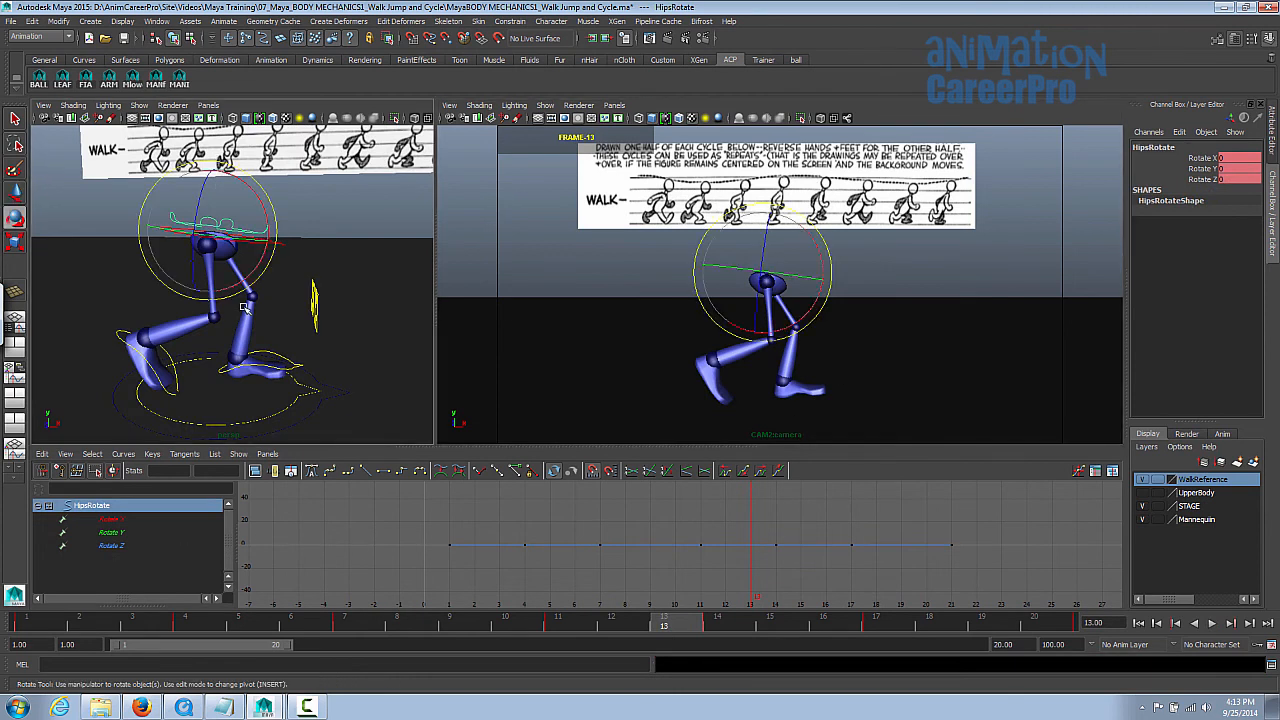
{"action": "left_click", "coordinate": [177, 542]}
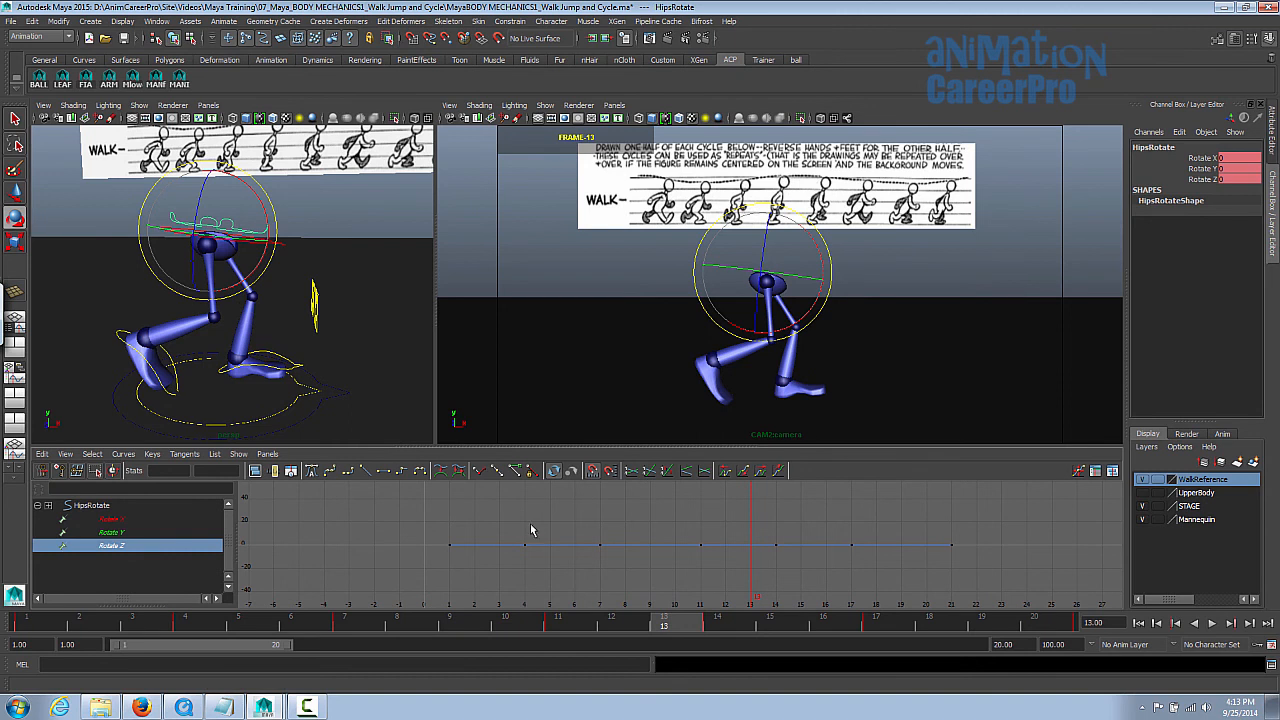
{"action": "left_click", "coordinate": [30, 626]}
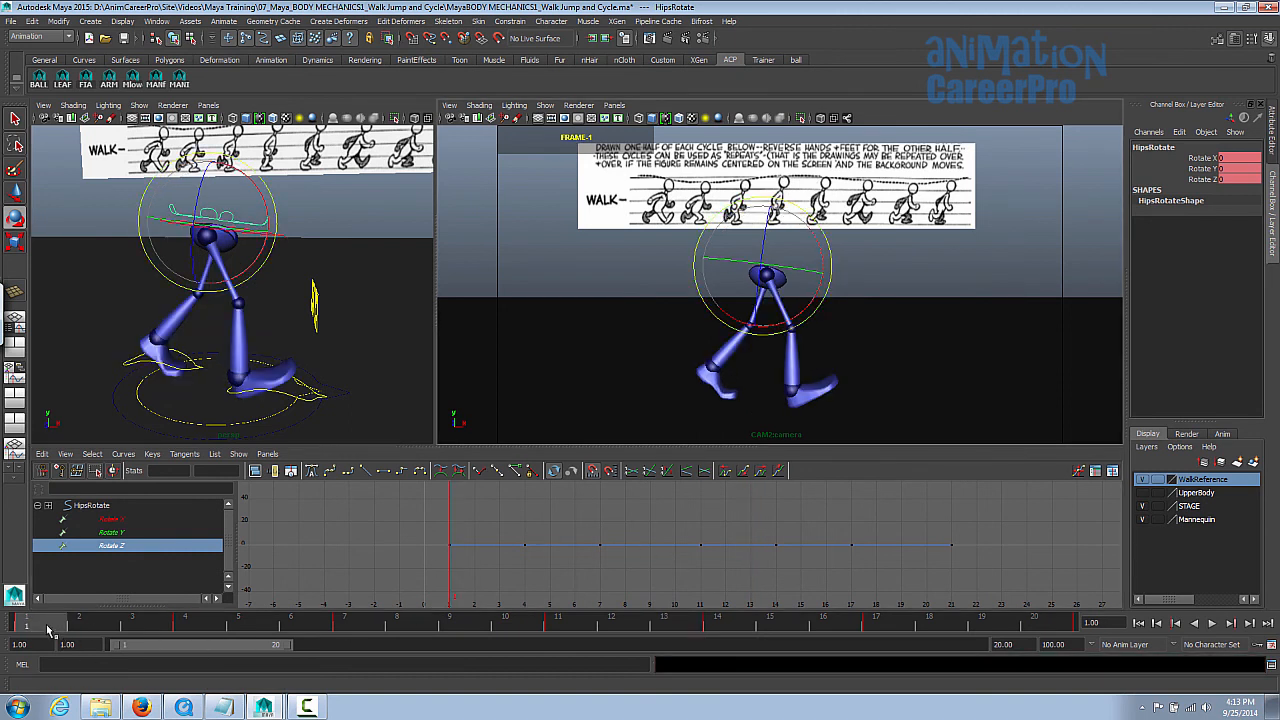
{"action": "key", "text": "alt+v"}
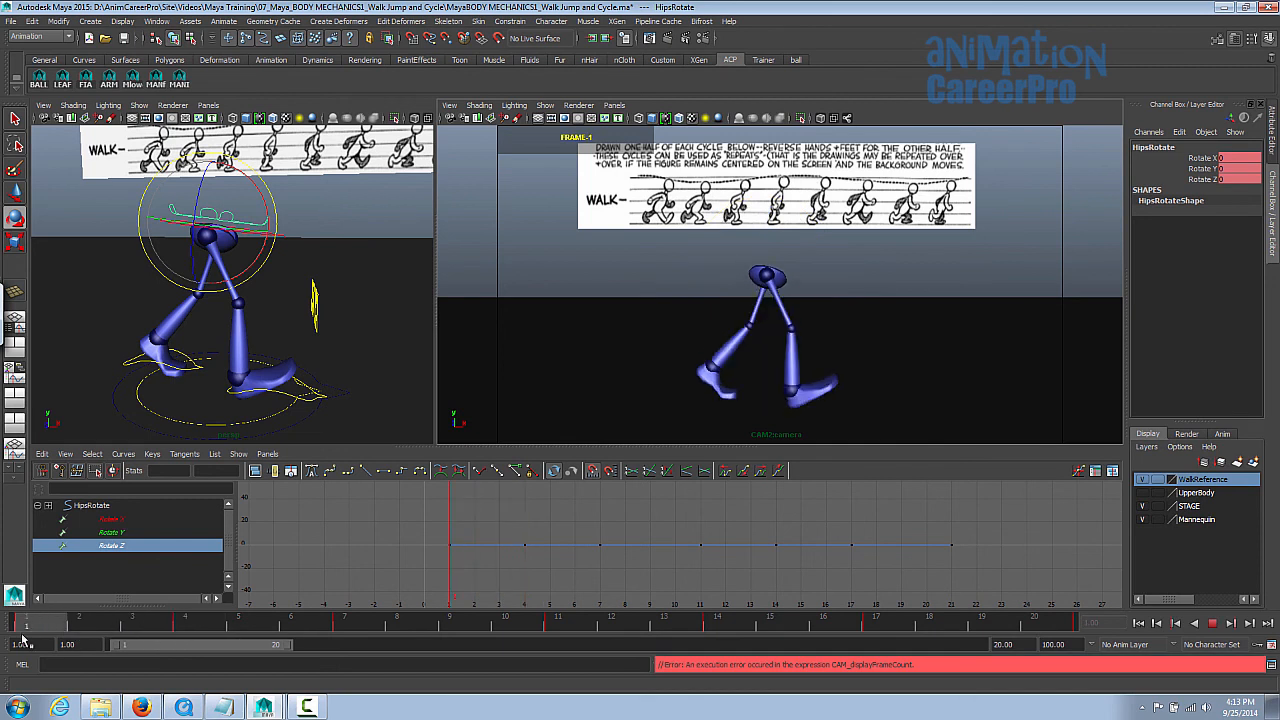
{"action": "key", "text": "alt+v"}
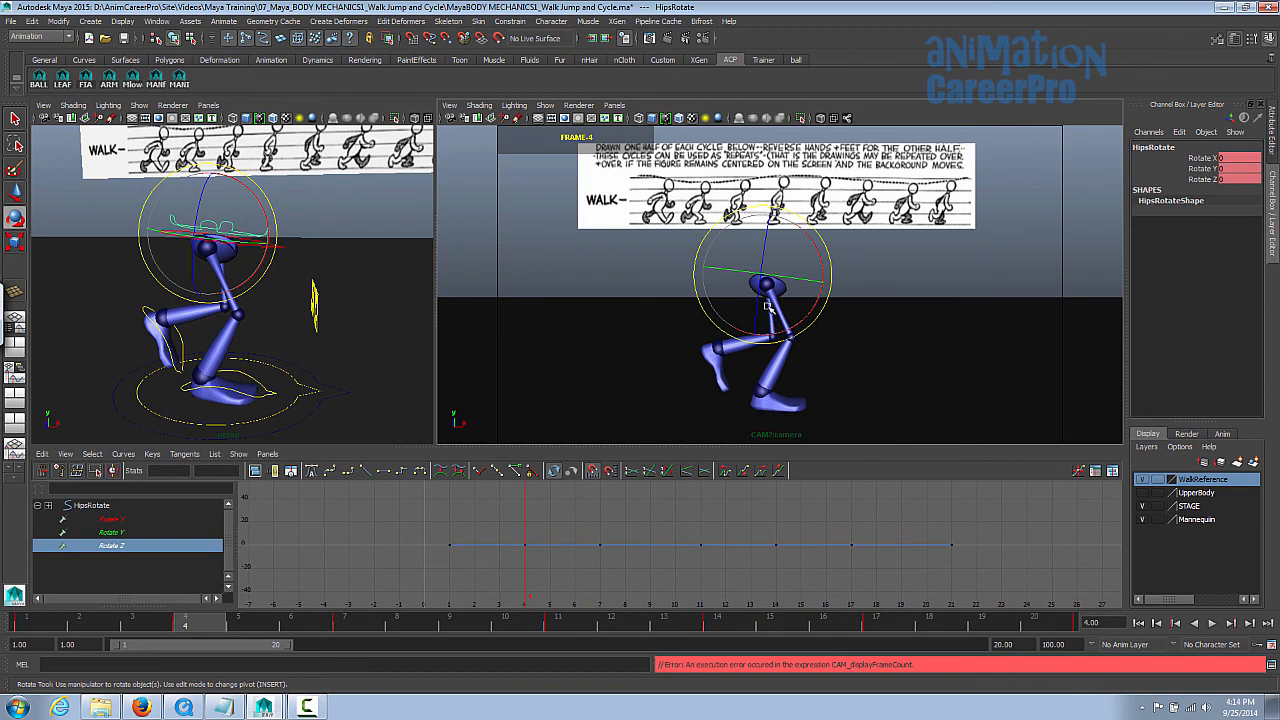
{"action": "left_click_drag", "start_coordinate": [518, 500], "coordinate": [557, 566]}
{"action": "middle_click_drag", "start_coordinate": [557, 566], "coordinate": [614, 566], "text": "shift"}
{"action": "key", "text": "period"}
{"action": "key", "text": "period"}
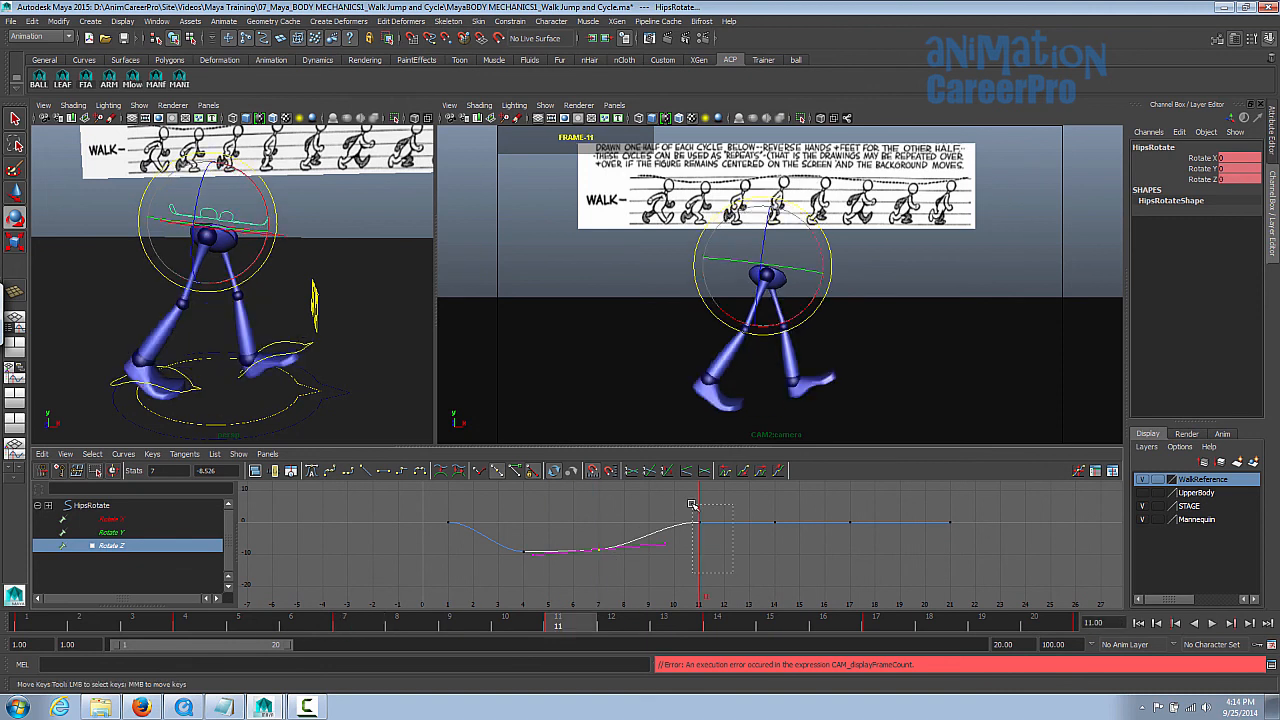
Raise the hips control's Rotate Z keys at frames 11 and 14 to about 7.7
{"action": "left_click", "coordinate": [704, 527]}
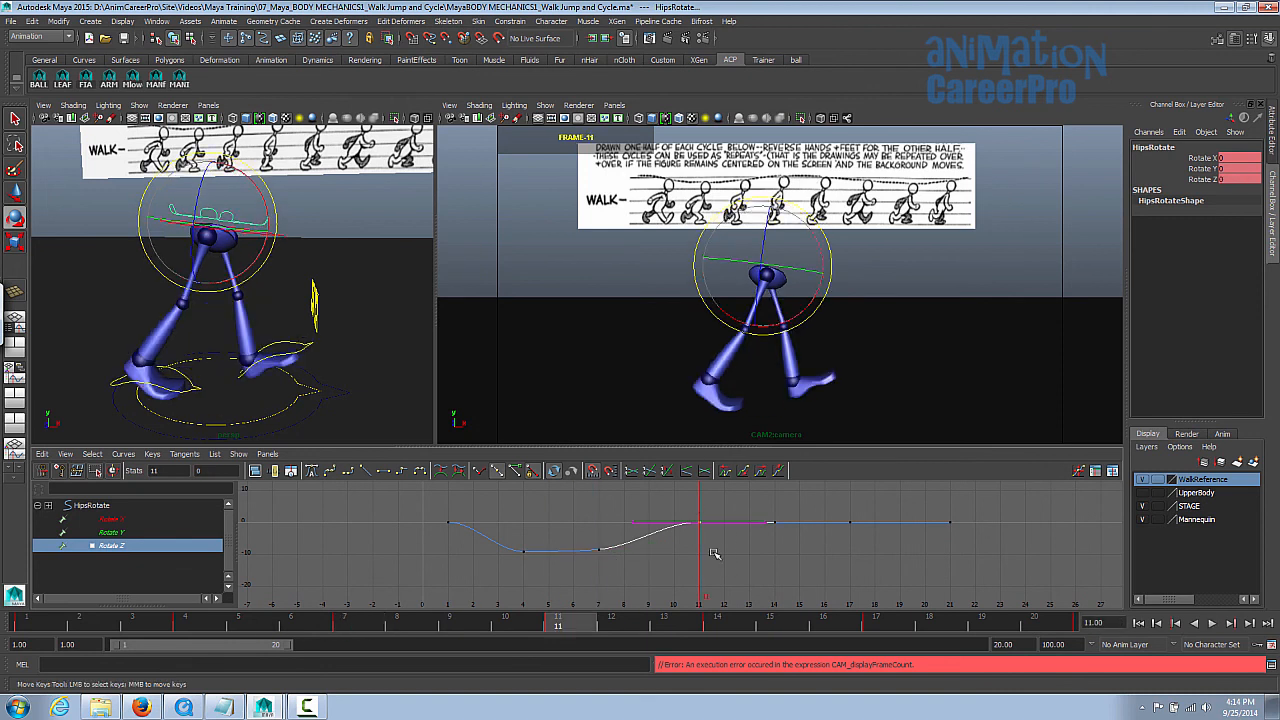
{"action": "middle_click_drag", "start_coordinate": [716, 572], "coordinate": [722, 547], "text": "shift"}
{"action": "left_click_drag", "start_coordinate": [556, 622], "coordinate": [657, 622]}
{"action": "key", "text": "period"}
{"action": "left_click_drag", "start_coordinate": [760, 507], "coordinate": [786, 555]}
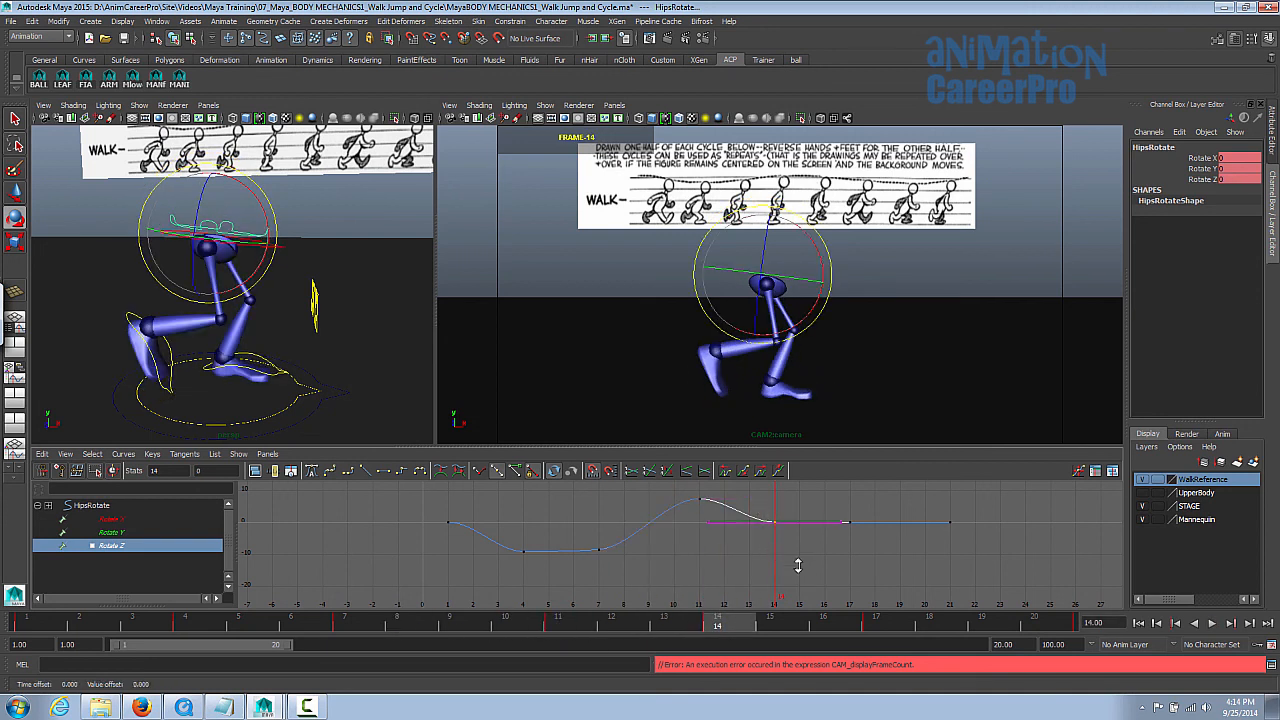
{"action": "middle_click_drag", "start_coordinate": [798, 566], "coordinate": [799, 543], "text": "shift"}
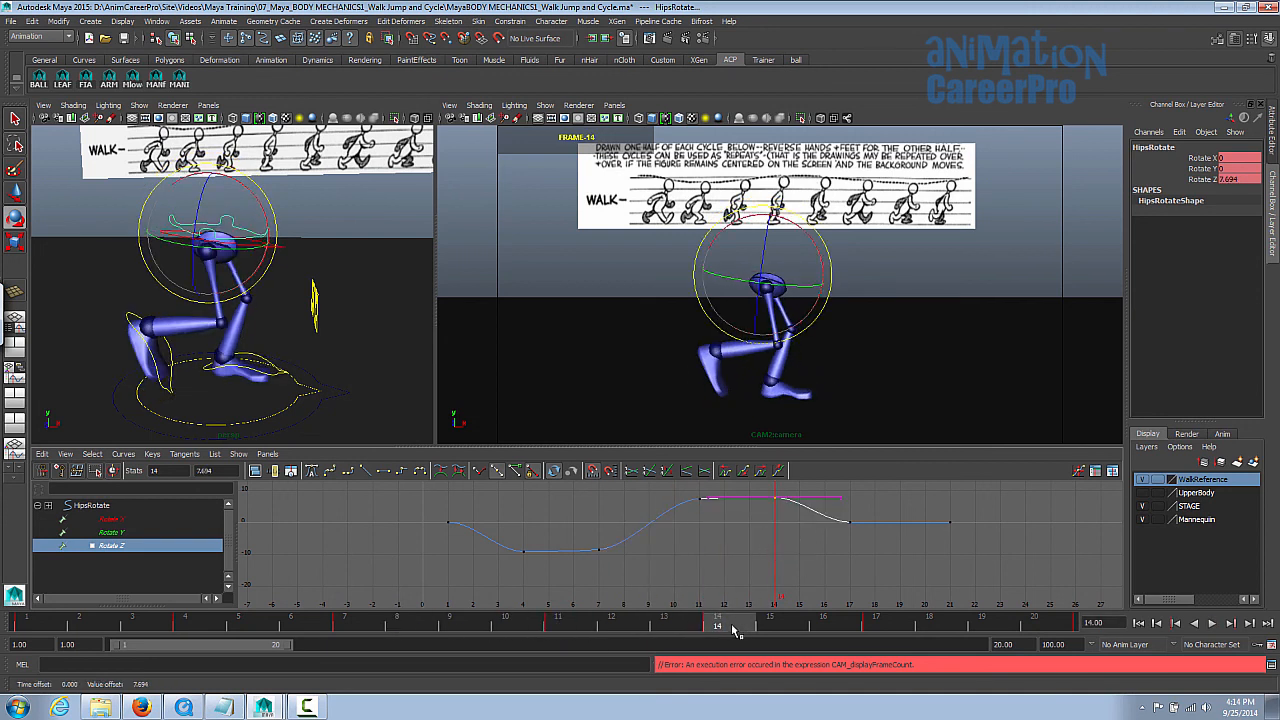
Apply spline tangents to the hips control's Rotate Z keys at frames 4, 7, 11 and 14
{"action": "left_click_drag", "start_coordinate": [742, 628], "coordinate": [1034, 627]}
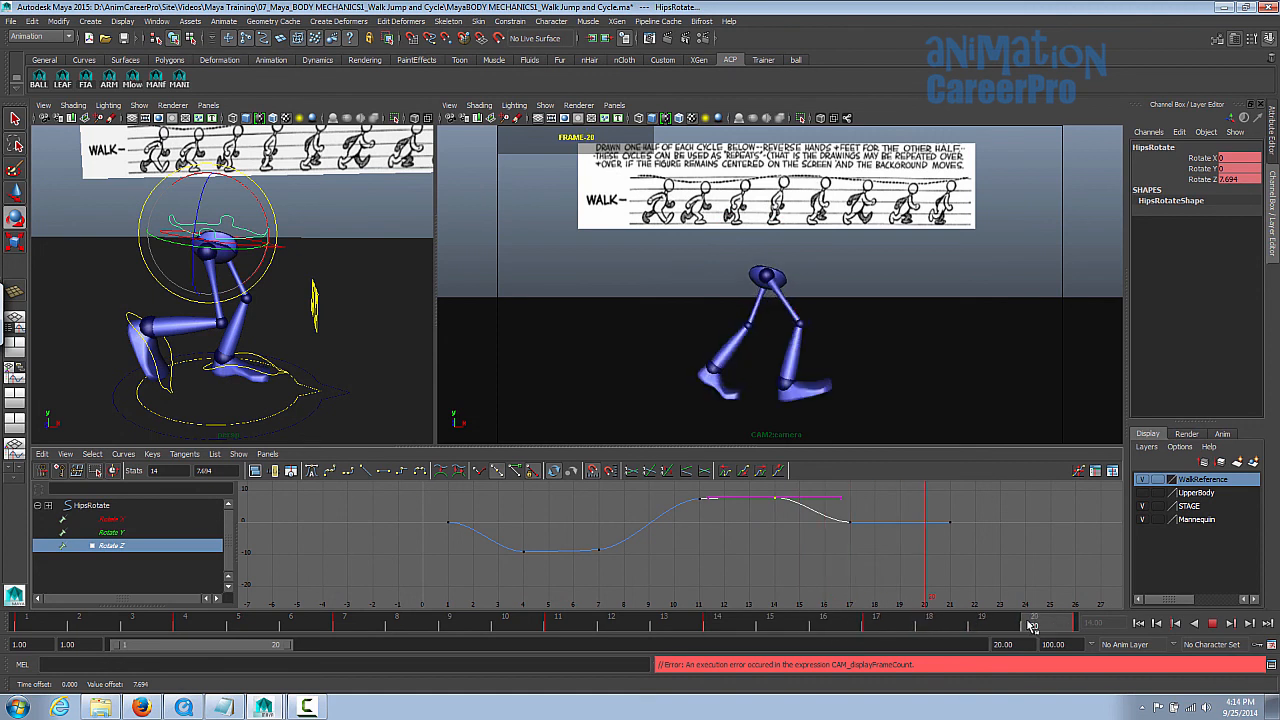
{"action": "left_click_drag", "start_coordinate": [930, 505], "coordinate": [987, 568]}
{"action": "left_click_drag", "start_coordinate": [451, 537], "coordinate": [451, 537]}
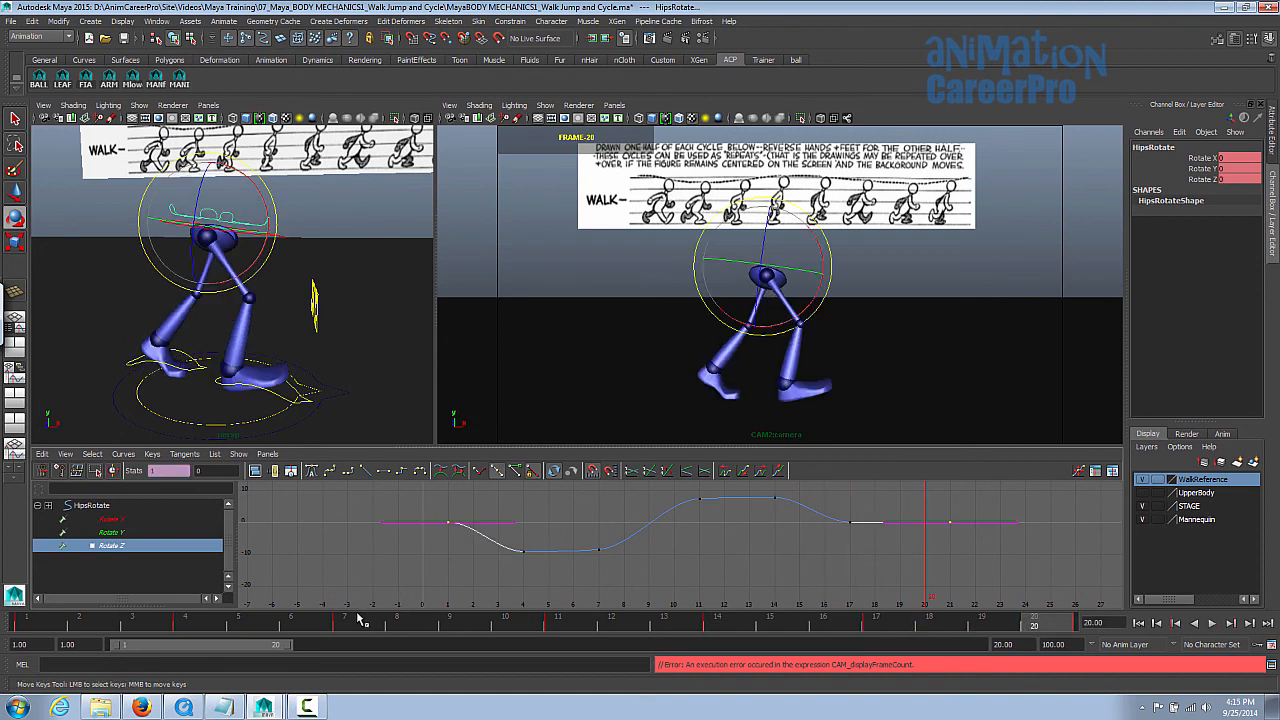
{"action": "key", "text": "alt+shift+v"}
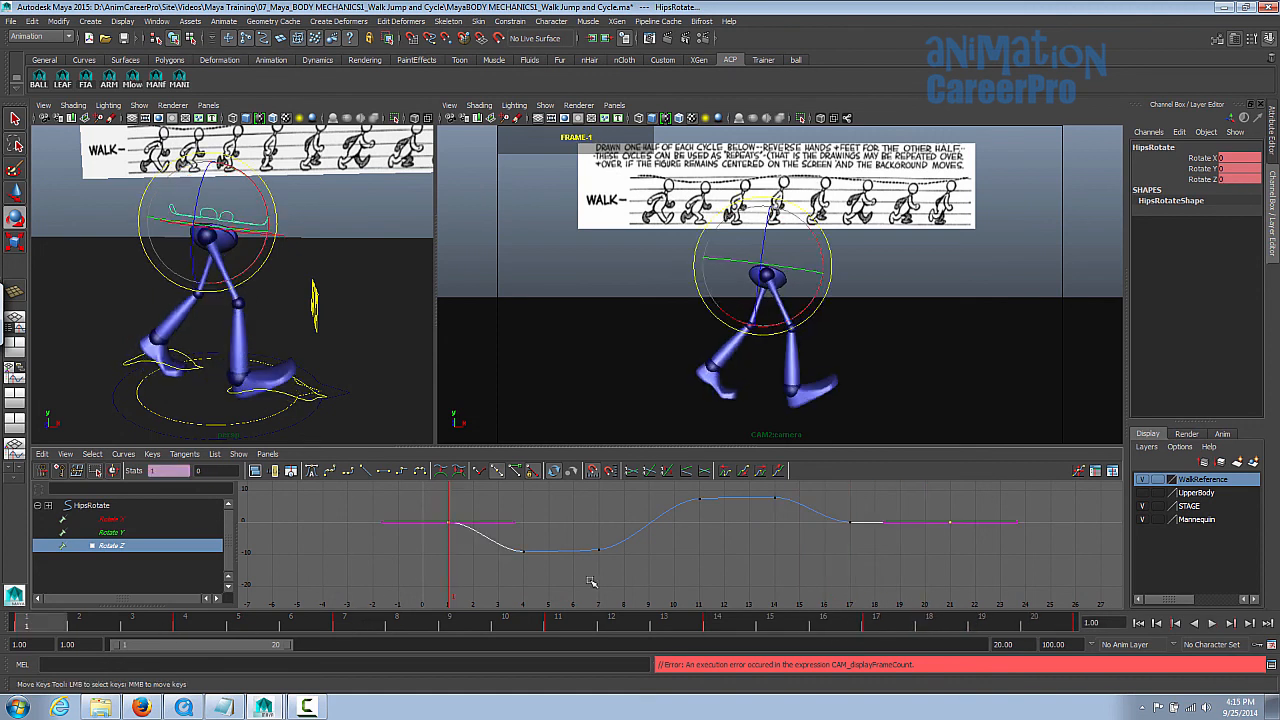
{"action": "right_click_drag", "start_coordinate": [597, 580], "coordinate": [667, 548], "text": "alt"}
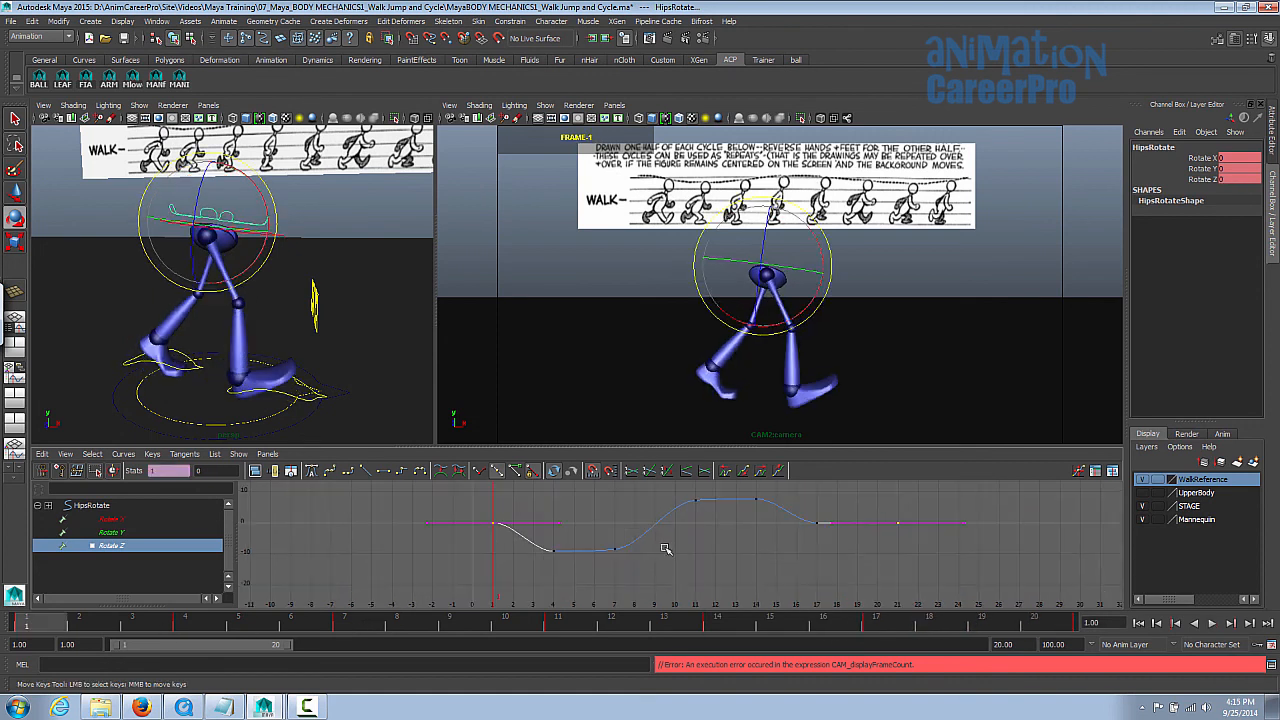
{"action": "left_click_drag", "start_coordinate": [548, 487], "coordinate": [770, 578]}
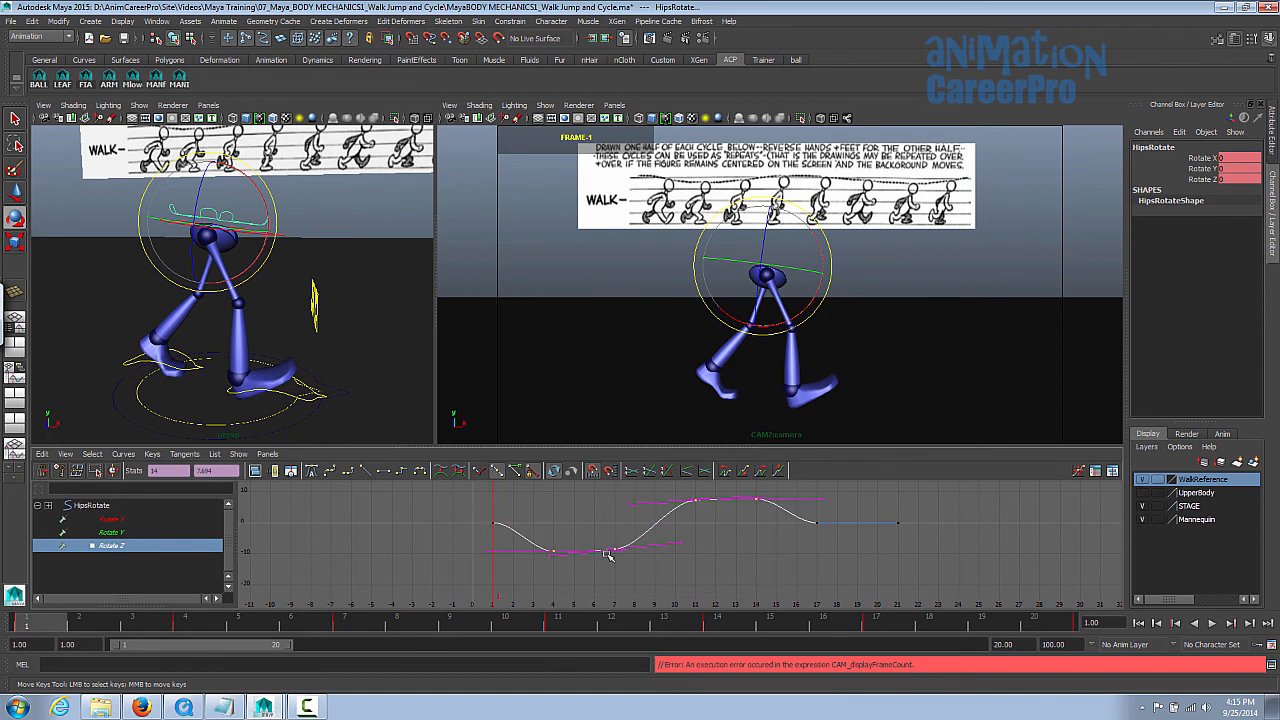
{"action": "left_click", "coordinate": [331, 475]}
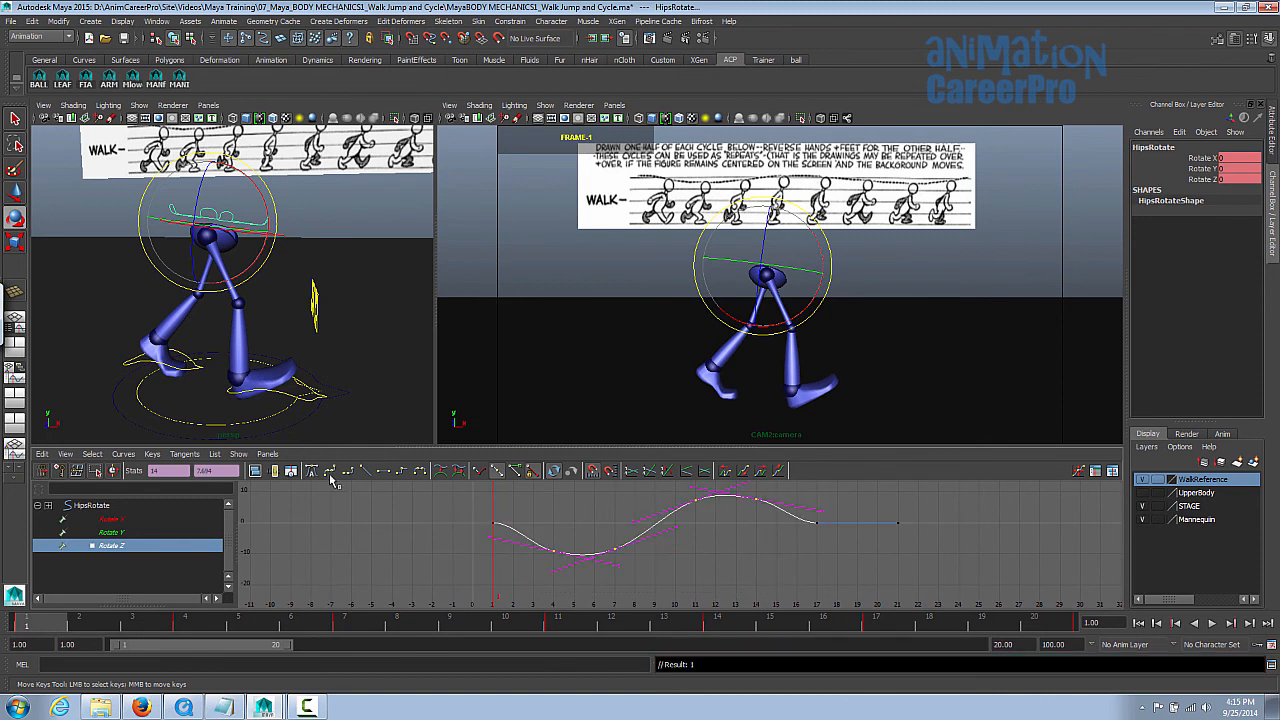
Apply spline tangents to all of the root control's keys from frame 4 to frame 17
{"action": "left_click", "coordinate": [250, 236]}
{"action": "right_click_drag", "start_coordinate": [634, 531], "coordinate": [600, 517], "text": "alt"}
{"action": "left_click_drag", "start_coordinate": [776, 592], "coordinate": [763, 590]}
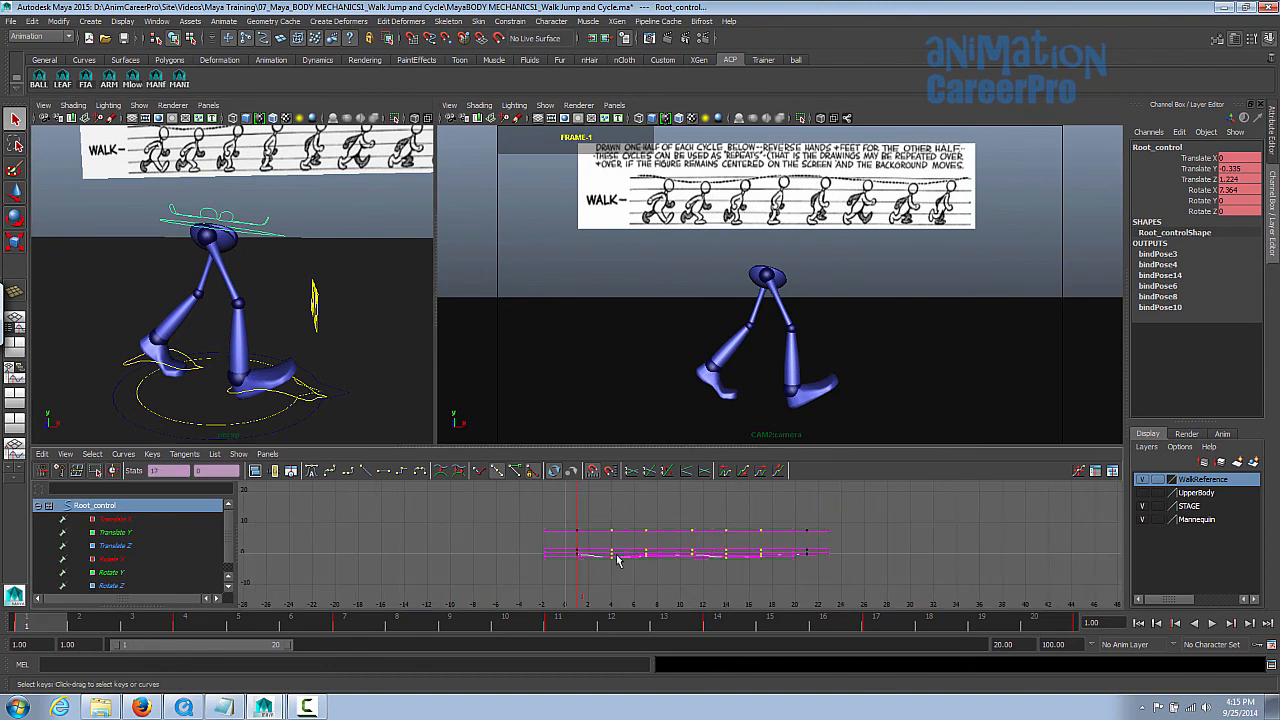
{"action": "left_click", "coordinate": [331, 471]}
Apply spline tangents to the right foot's Translate Y keys at frames 14 and 17 and scrub through the lift
{"action": "left_click", "coordinate": [230, 392]}
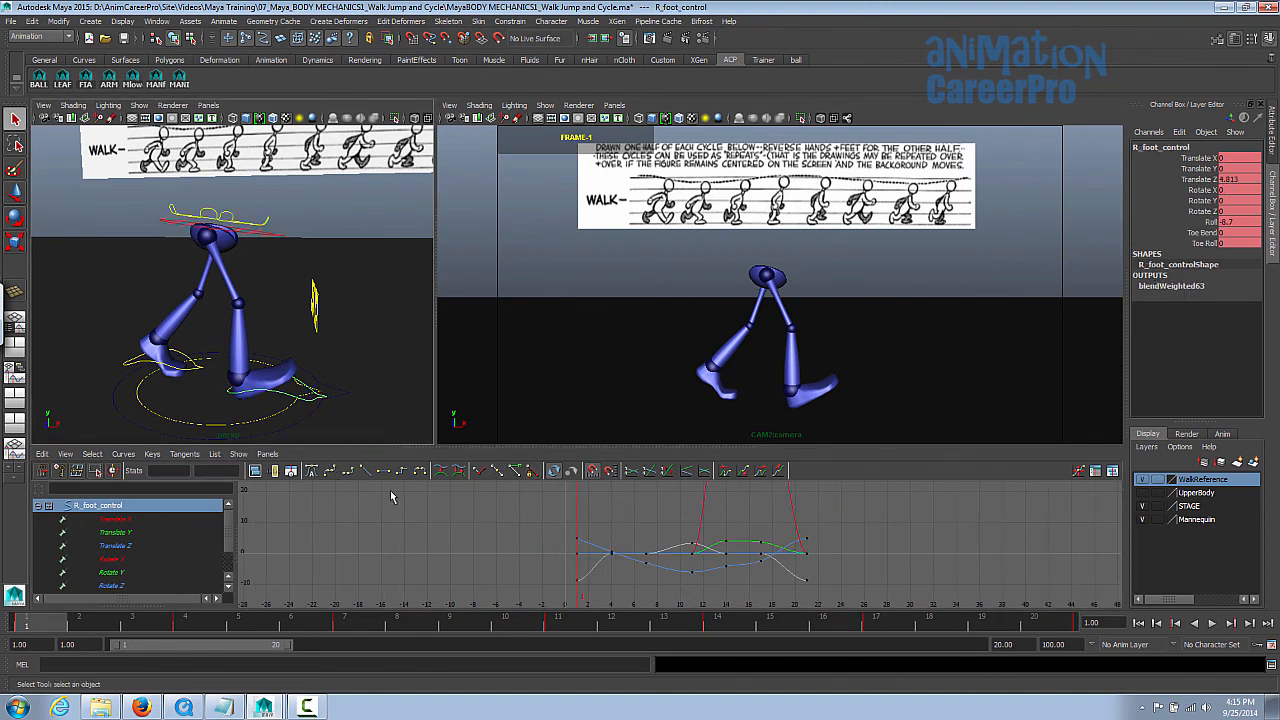
{"action": "right_click_drag", "start_coordinate": [652, 554], "coordinate": [657, 593], "text": "alt+shift"}
{"action": "left_click", "coordinate": [185, 533]}
{"action": "key", "text": "f"}
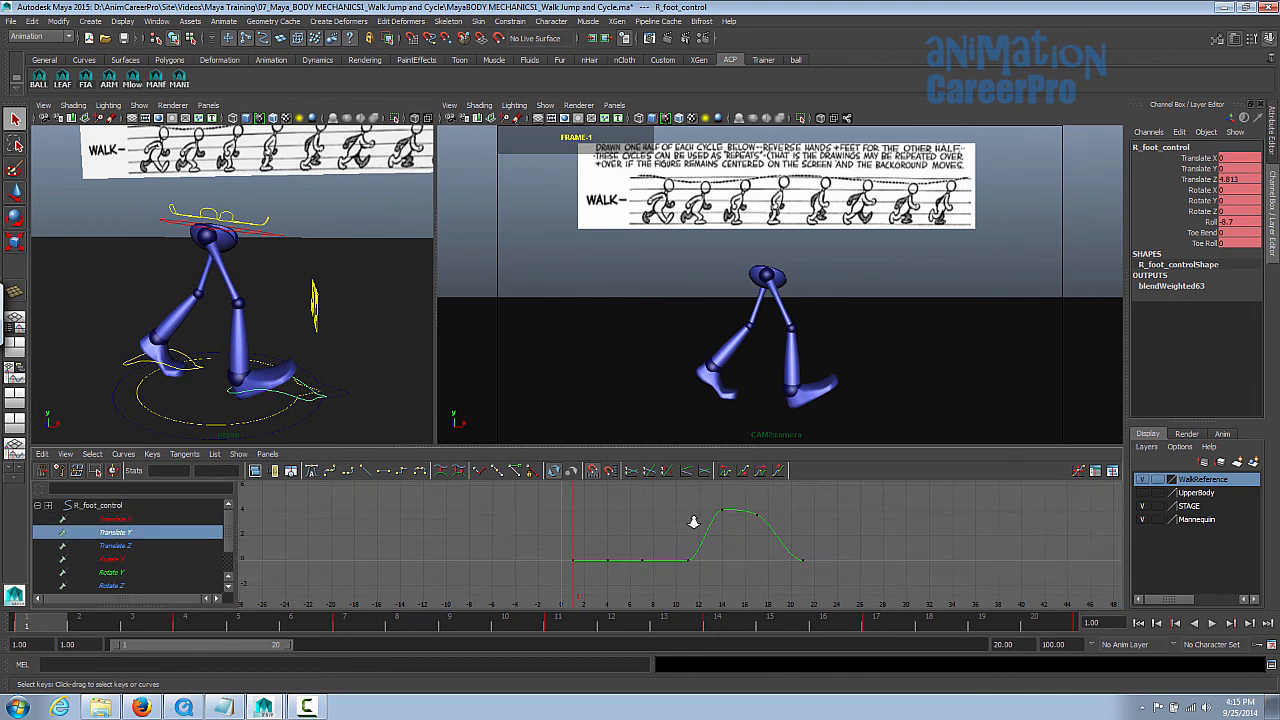
{"action": "left_click_drag", "start_coordinate": [85, 622], "coordinate": [878, 648]}
{"action": "left_click_drag", "start_coordinate": [713, 484], "coordinate": [804, 523]}
{"action": "left_click", "coordinate": [336, 472]}
{"action": "left_click_drag", "start_coordinate": [850, 632], "coordinate": [929, 623]}
Apply spline tangents to the left foot's Translate Y keys at frames 4 and 7
{"action": "left_click", "coordinate": [148, 374]}
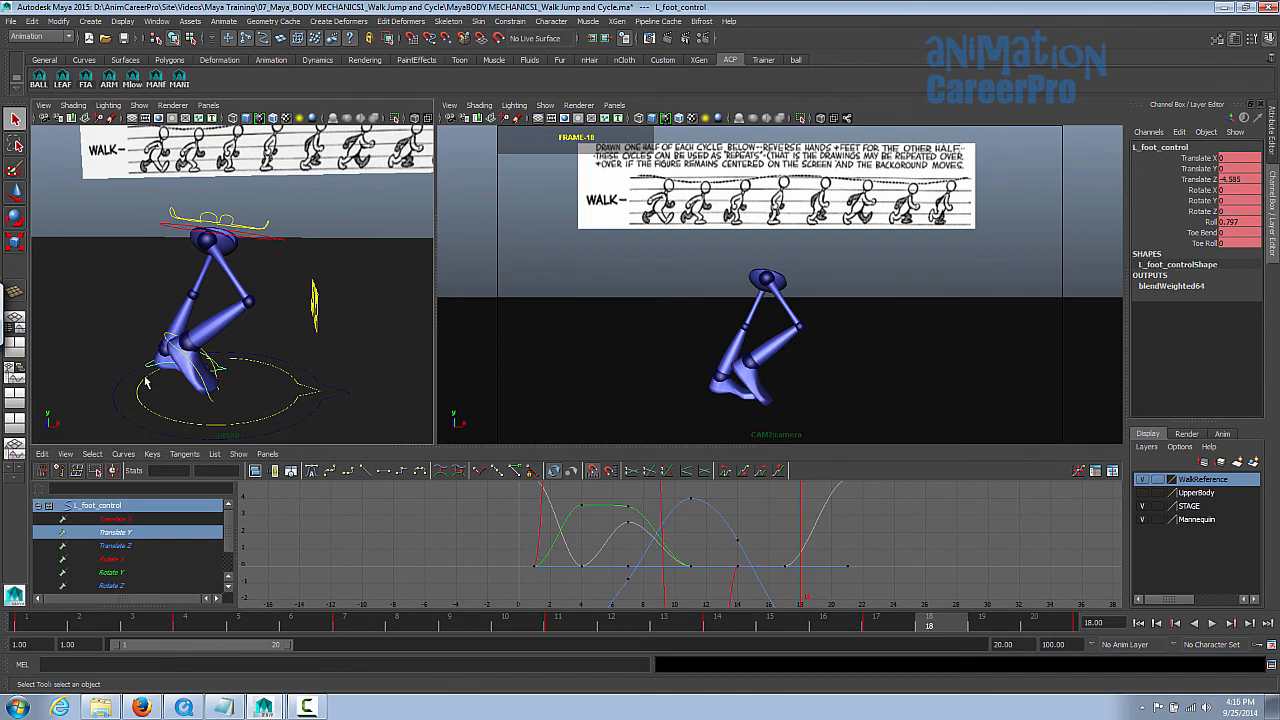
{"action": "left_click", "coordinate": [155, 532]}
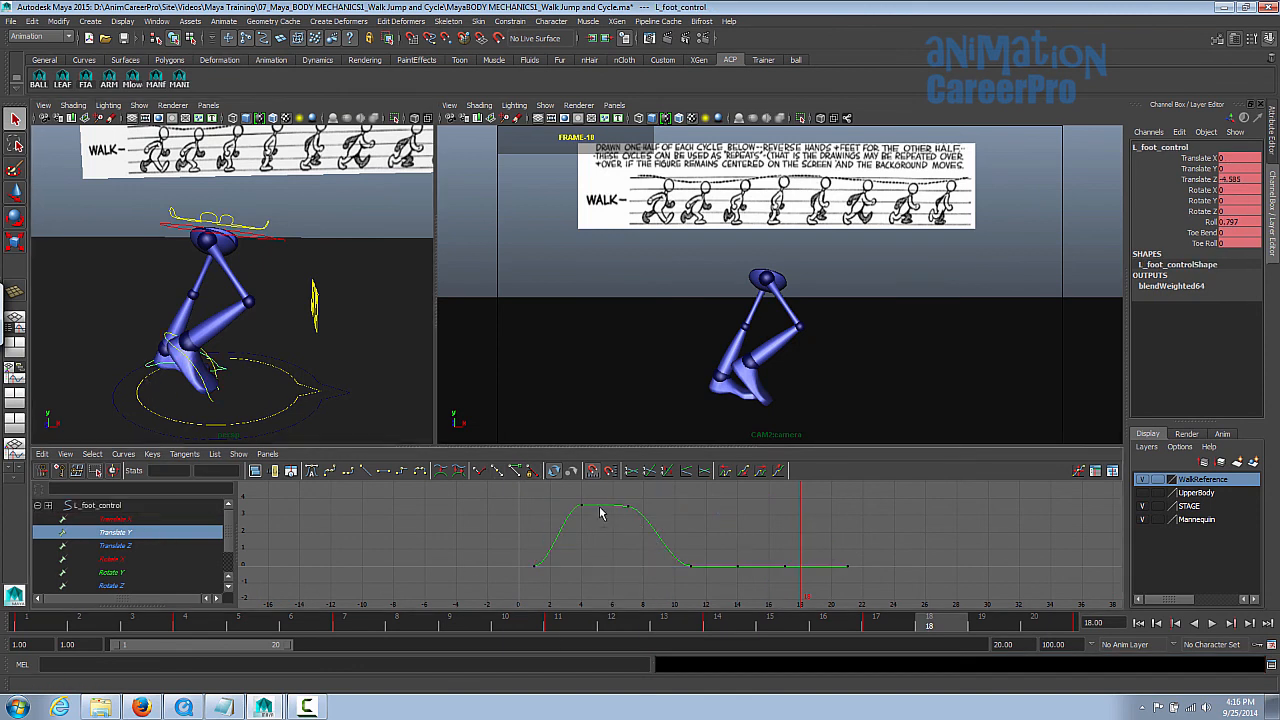
{"action": "left_click_drag", "start_coordinate": [643, 524], "coordinate": [644, 525]}
{"action": "left_click", "coordinate": [336, 477]}
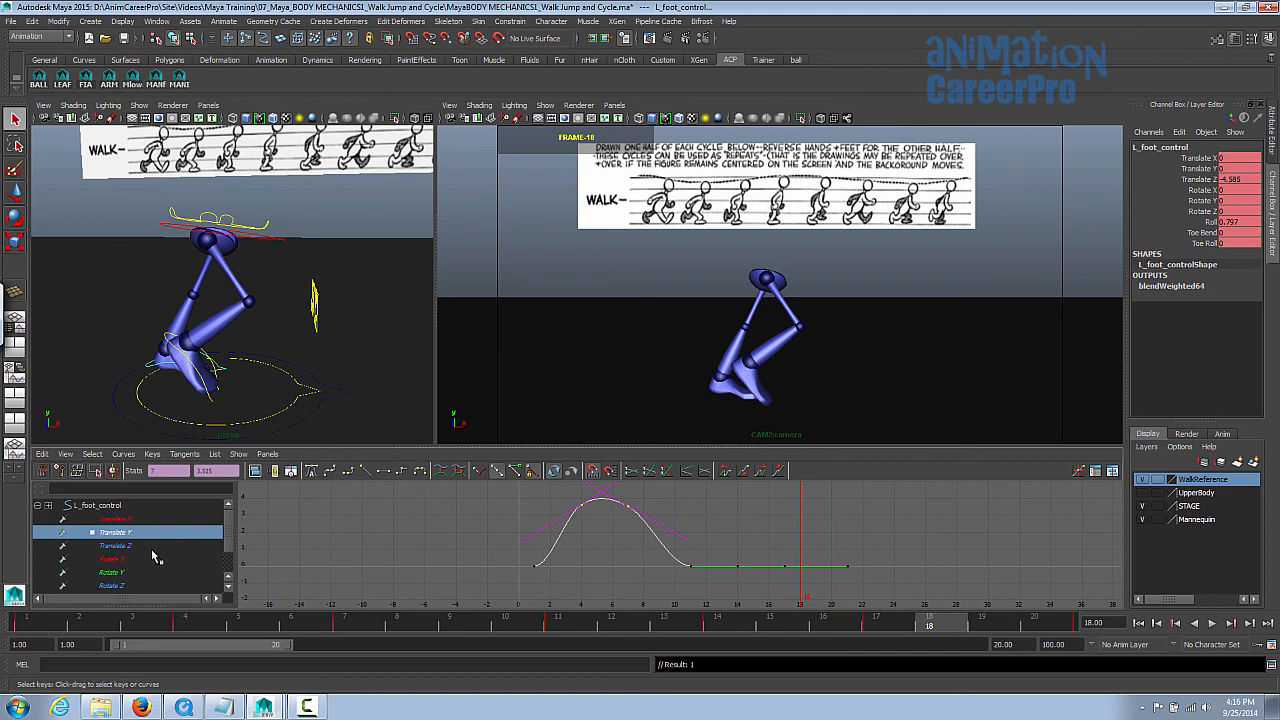
Apply spline tangents to the left foot's Rotate X keys at frames 4, 7 and 11
{"action": "left_click", "coordinate": [155, 559]}
{"action": "right_click_drag", "start_coordinate": [594, 552], "coordinate": [616, 586], "text": "alt+shift"}
{"action": "left_click_drag", "start_coordinate": [699, 599], "coordinate": [566, 490]}
{"action": "left_click", "coordinate": [330, 474]}
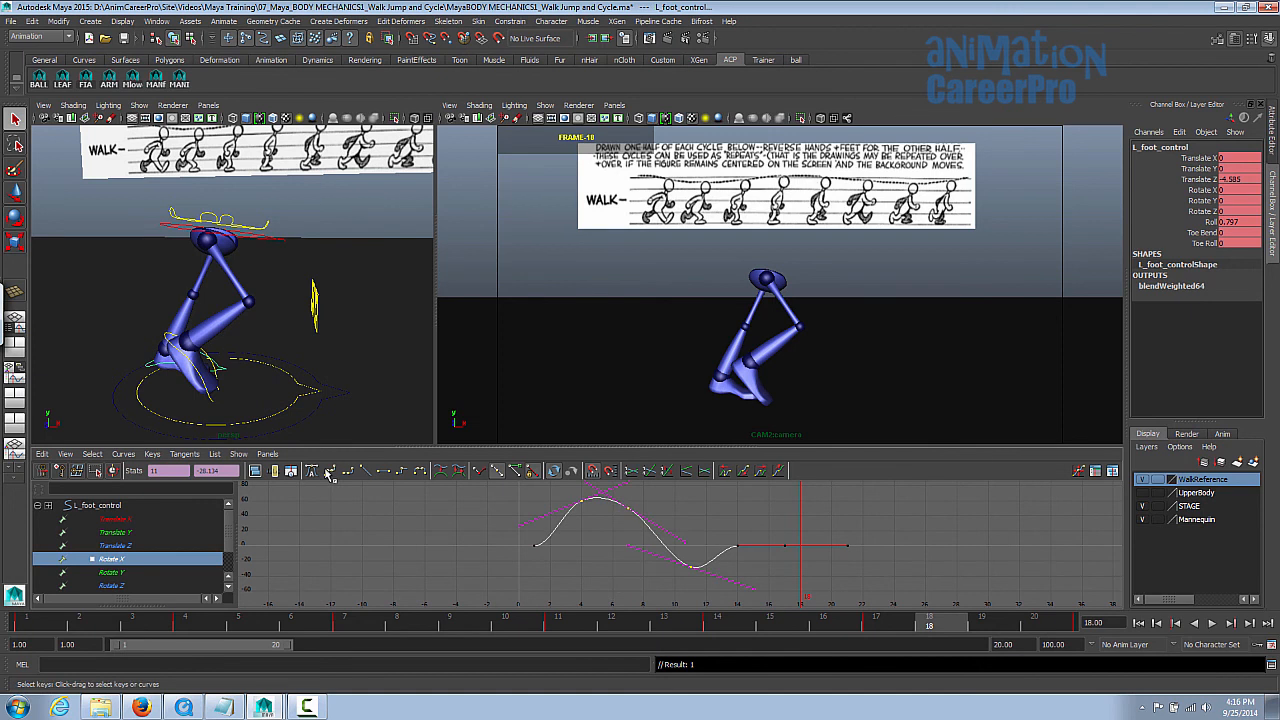
Apply spline tangents to the right foot's Rotate X keys at frames 14 and 17 and play the cycle
{"action": "left_click", "coordinate": [216, 378]}
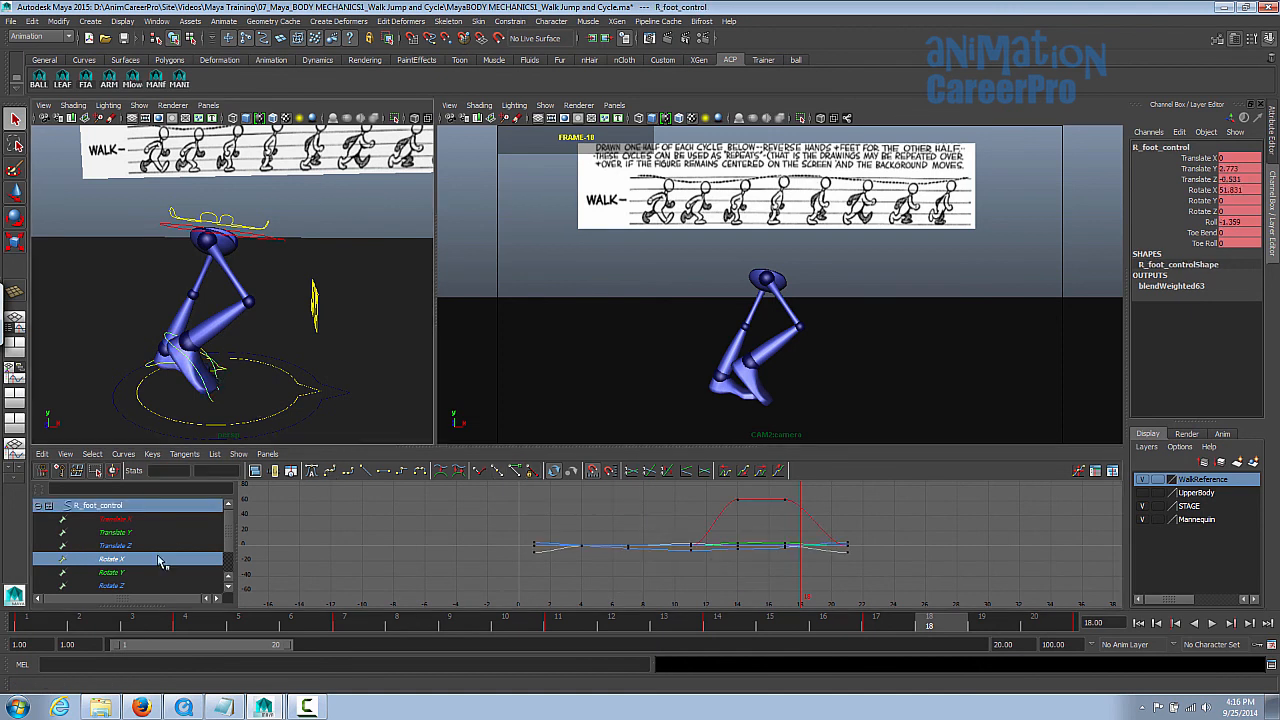
{"action": "left_click", "coordinate": [160, 560]}
{"action": "left_click", "coordinate": [785, 498]}
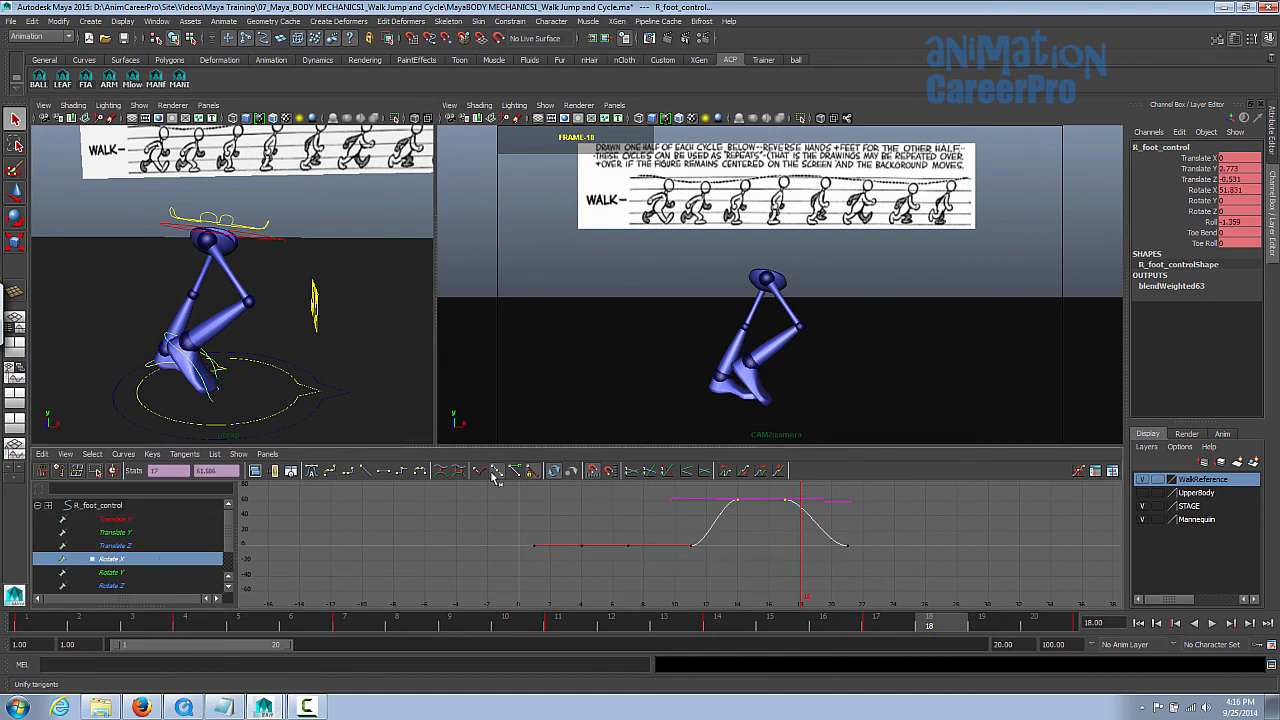
{"action": "left_click", "coordinate": [336, 477]}
{"action": "key", "text": "alt+v"}
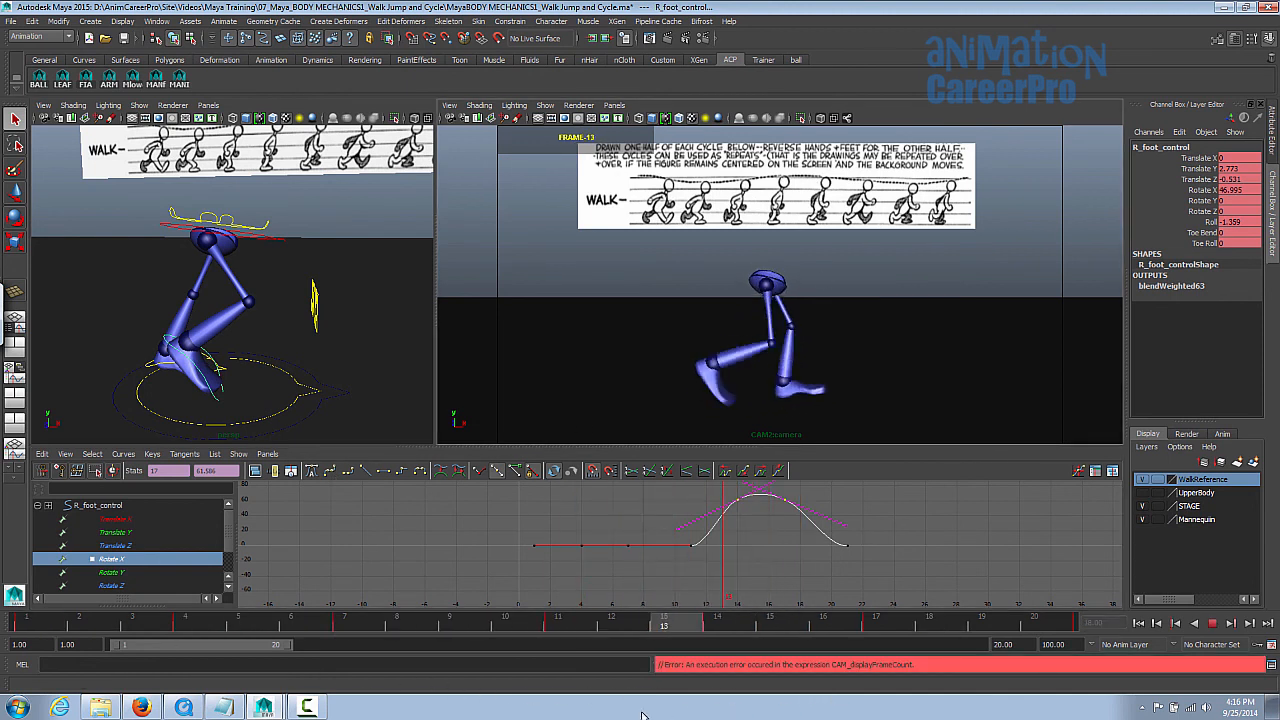
{"action": "key", "text": "alt+v"}
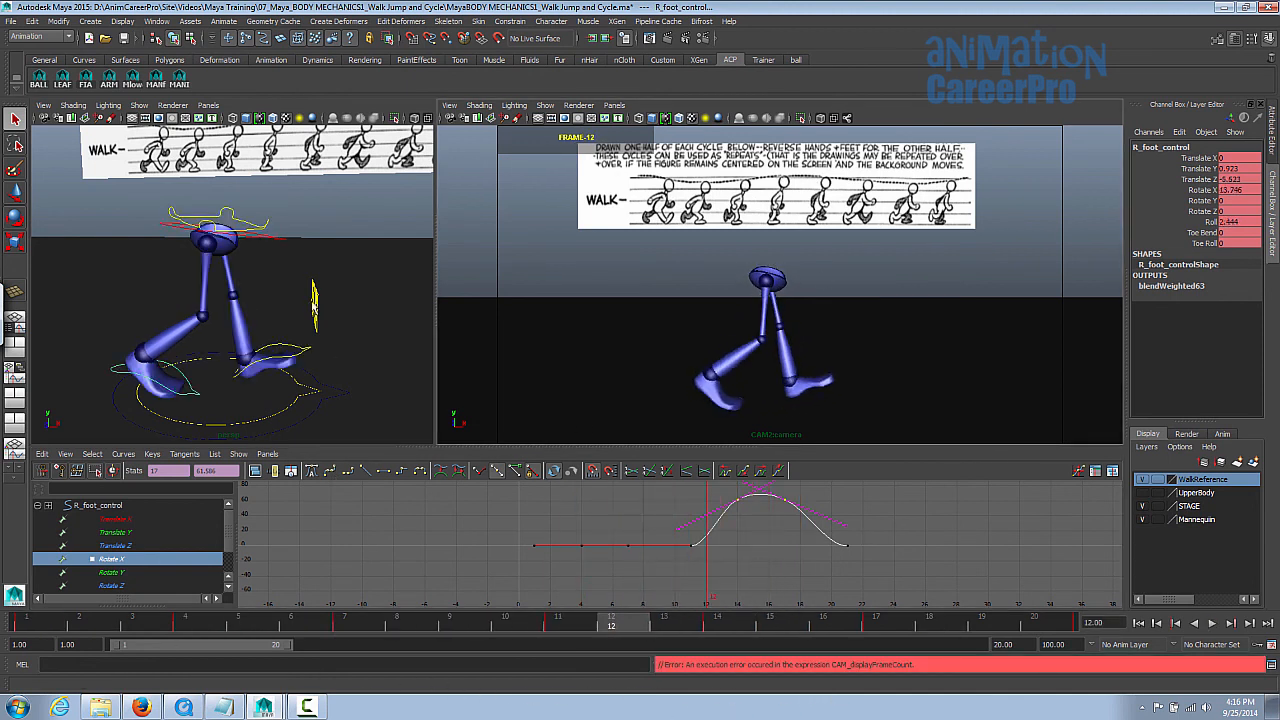
Isolate the root control's Translate Y curve and scrub through the first step up to frame 9
{"action": "left_click", "coordinate": [283, 253]}
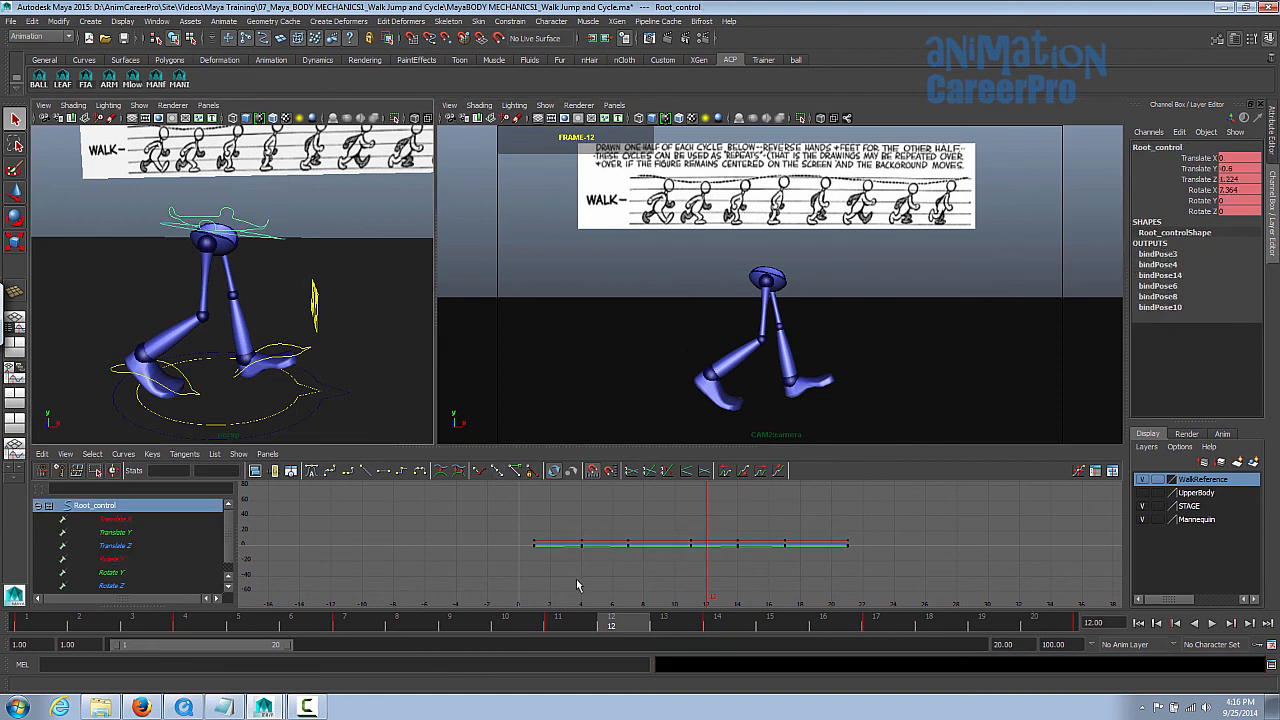
{"action": "left_click", "coordinate": [123, 534]}
{"action": "right_click_drag", "start_coordinate": [706, 500], "coordinate": [706, 534], "text": "alt+shift"}
{"action": "middle_click_drag", "start_coordinate": [720, 558], "coordinate": [712, 514], "text": "alt"}
{"action": "right_click_drag", "start_coordinate": [710, 511], "coordinate": [736, 507], "text": "alt+shift"}
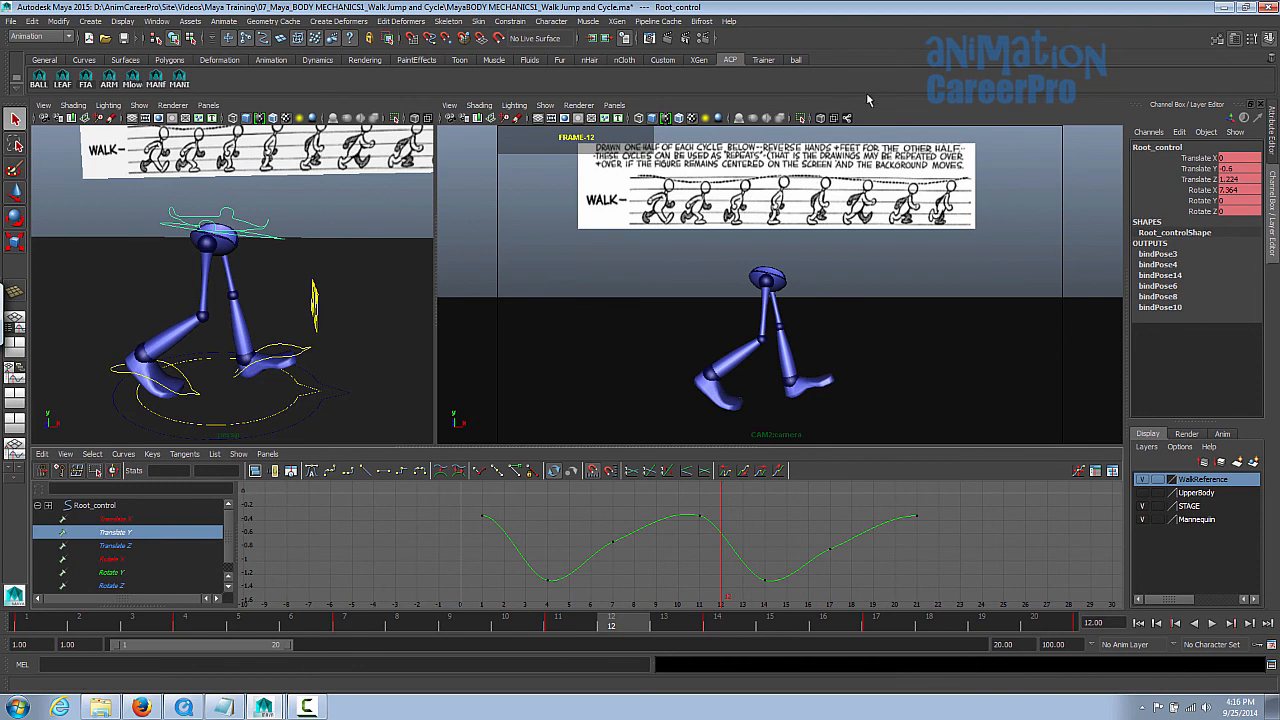
{"action": "left_click_drag", "start_coordinate": [54, 619], "coordinate": [463, 663]}
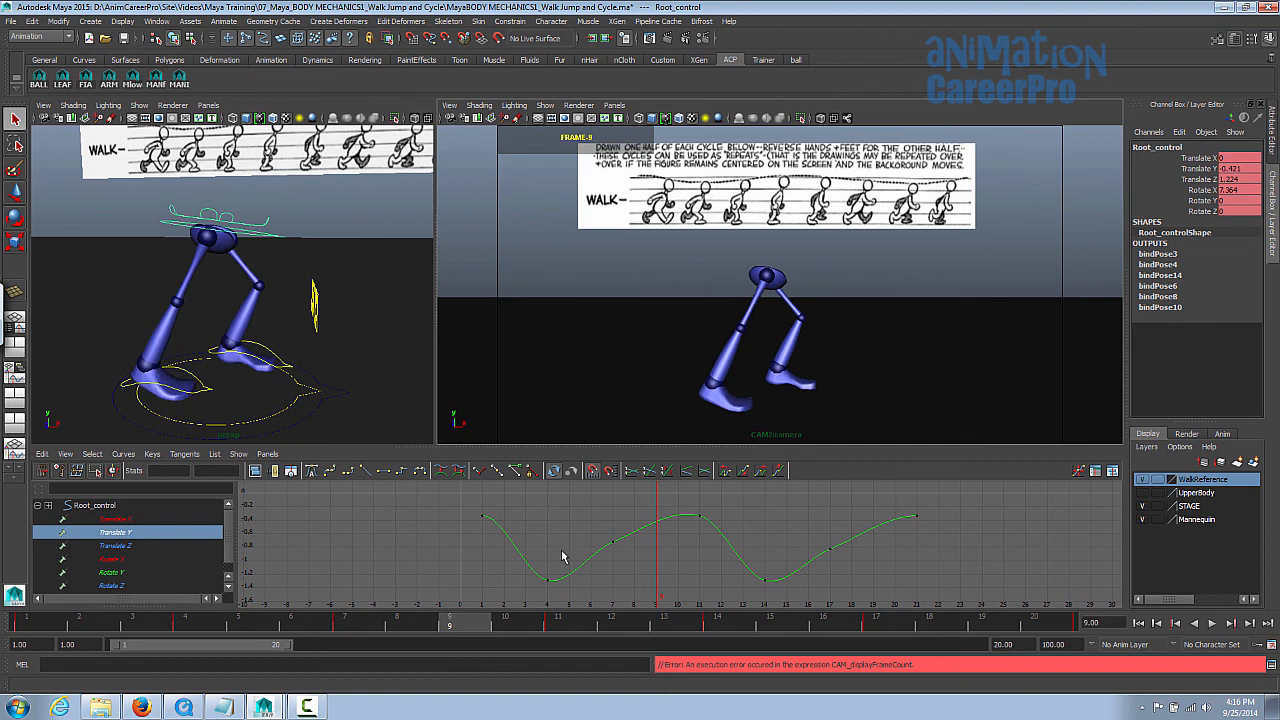
Try lowering the root control's Translate Y keys at frames 1, 11 and 21 to -0.375
{"action": "left_click_drag", "start_coordinate": [468, 503], "coordinate": [546, 545]}
{"action": "left_click_drag", "start_coordinate": [746, 553], "coordinate": [795, 556]}
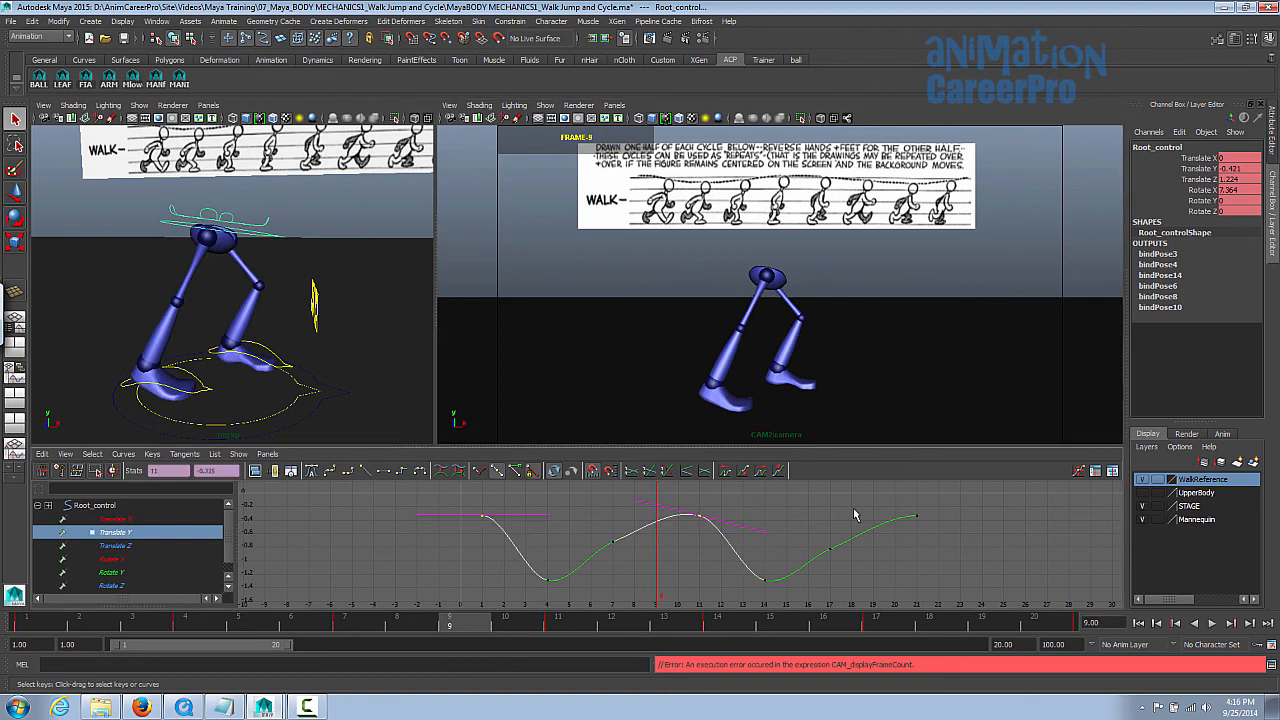
{"action": "key", "text": "w"}
{"action": "middle_click_drag", "start_coordinate": [686, 562], "coordinate": [686, 565]}
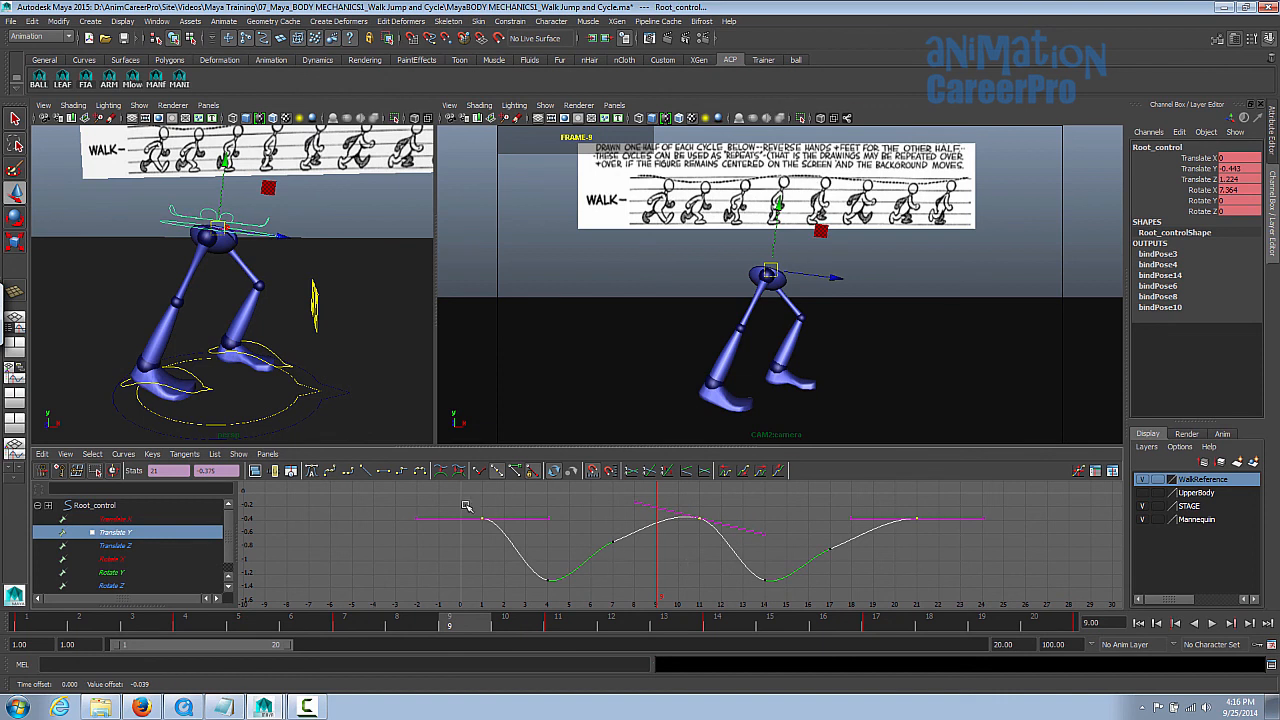
{"action": "key", "text": "ctrl+z"}
Lower the root control's Translate Y keys together slightly and scrub through the cycle
{"action": "left_click_drag", "start_coordinate": [461, 496], "coordinate": [896, 573]}
{"action": "mouse_move", "coordinate": [896, 573]}
{"action": "middle_mouse_down"}
{"action": "mouse_move", "coordinate": [896, 562]}
{"action": "mouse_move", "coordinate": [896, 586]}
{"action": "middle_mouse_up"}
{"action": "left_click_drag", "start_coordinate": [43, 623], "coordinate": [944, 638]}
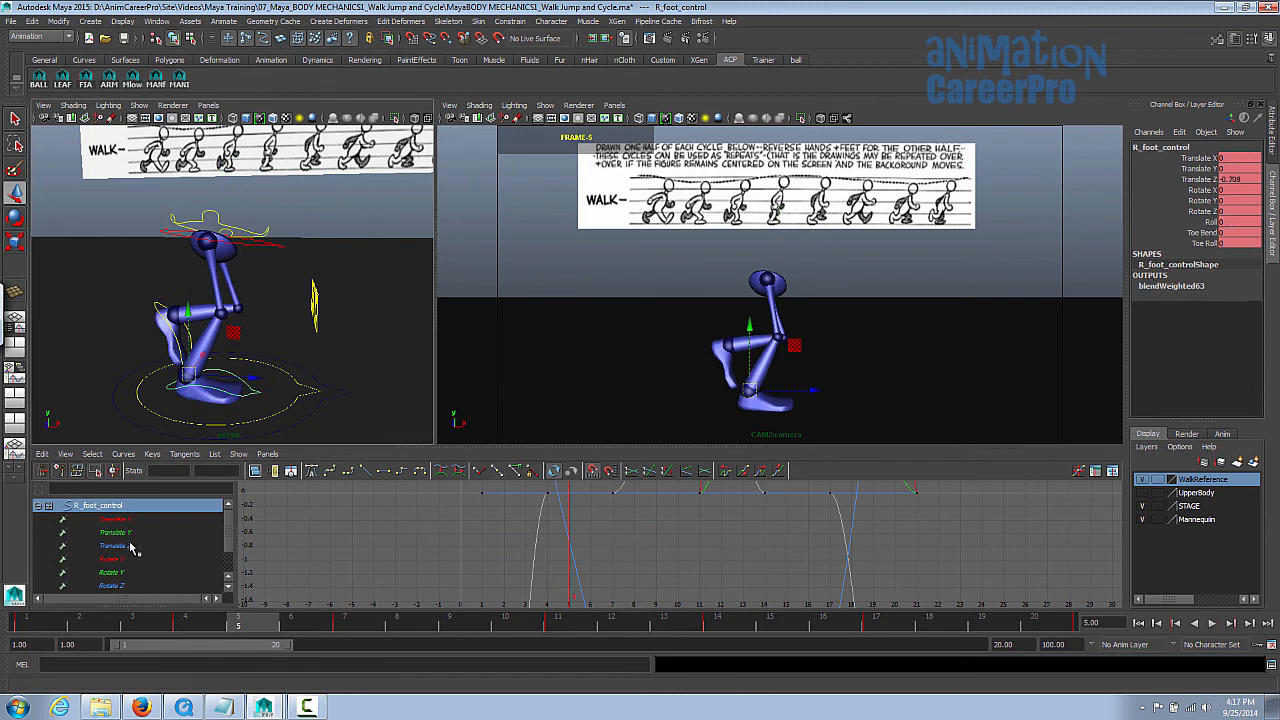
Apply linear tangents to all of the right foot's Translate Z keys
{"action": "left_click", "coordinate": [131, 546]}
{"action": "key", "text": "f"}
{"action": "left_click_drag", "start_coordinate": [562, 492], "coordinate": [824, 601]}
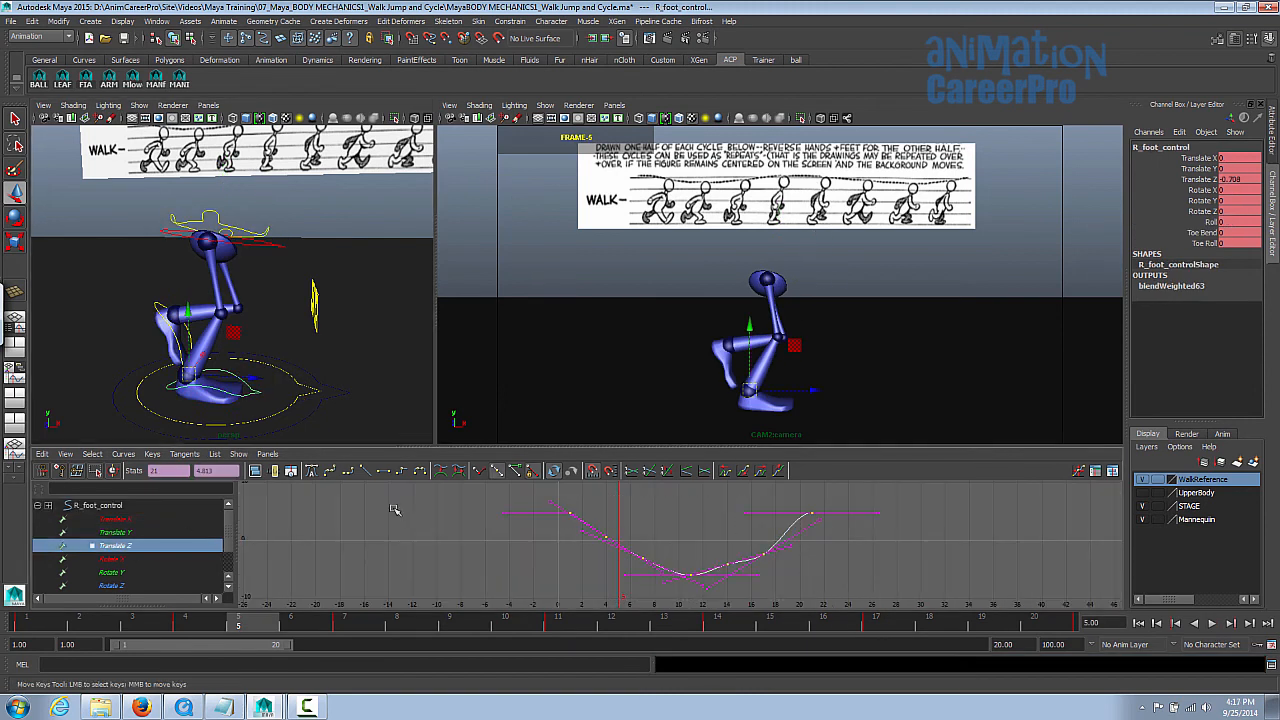
{"action": "left_click", "coordinate": [364, 470]}
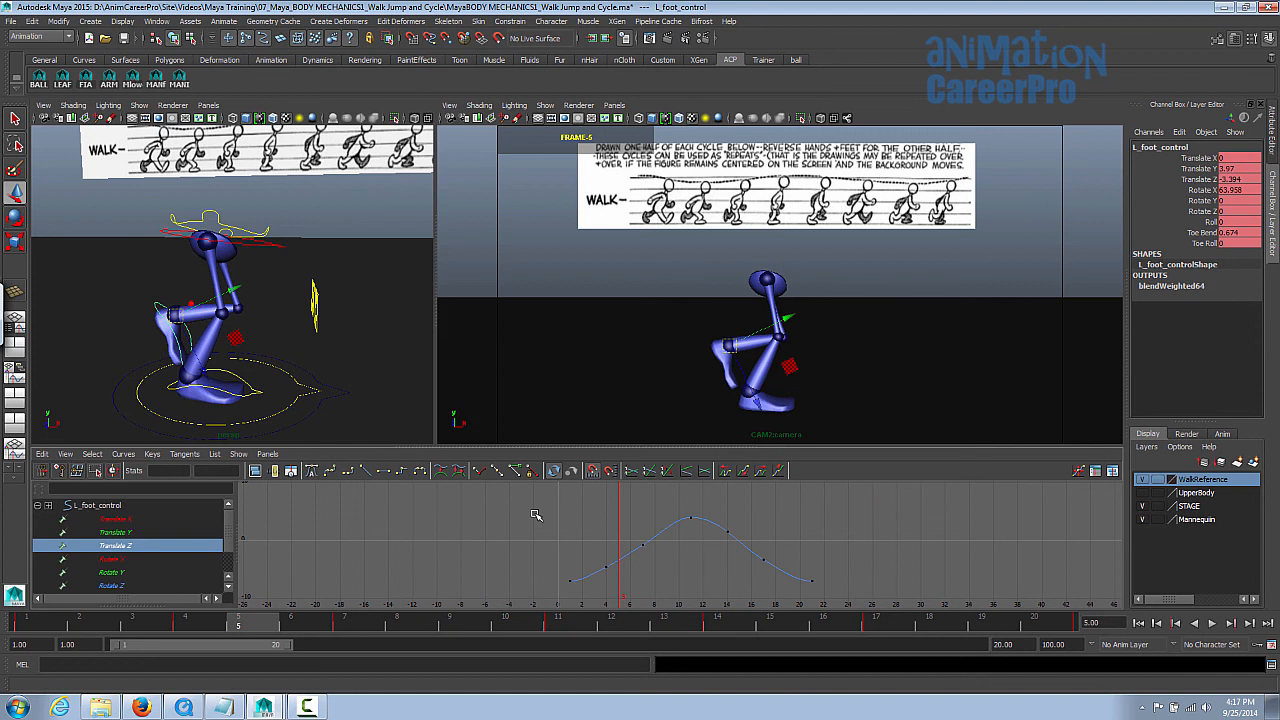
Apply linear tangents to all of the left foot's Translate Z keys and play the cycle in the enlarged camera view
{"action": "left_click_drag", "start_coordinate": [536, 515], "coordinate": [812, 594]}
{"action": "left_click", "coordinate": [372, 471]}
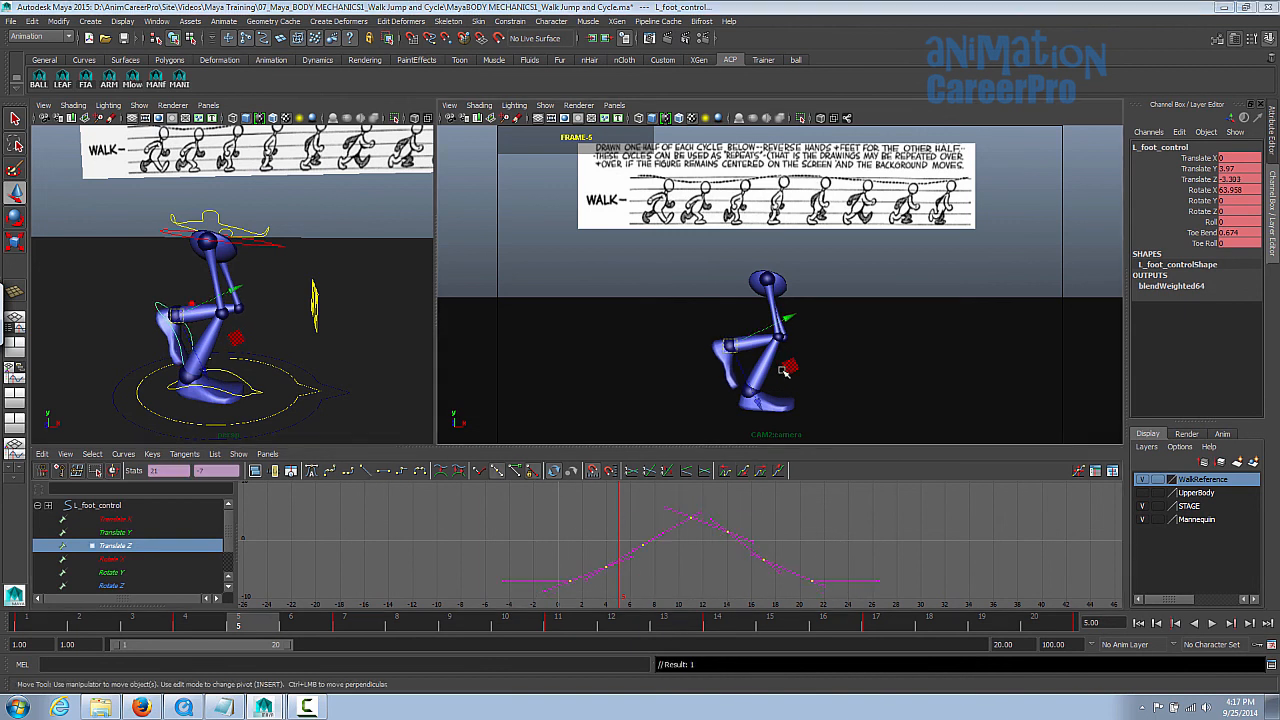
{"action": "key", "text": "space"}
{"action": "key", "text": "alt+v"}
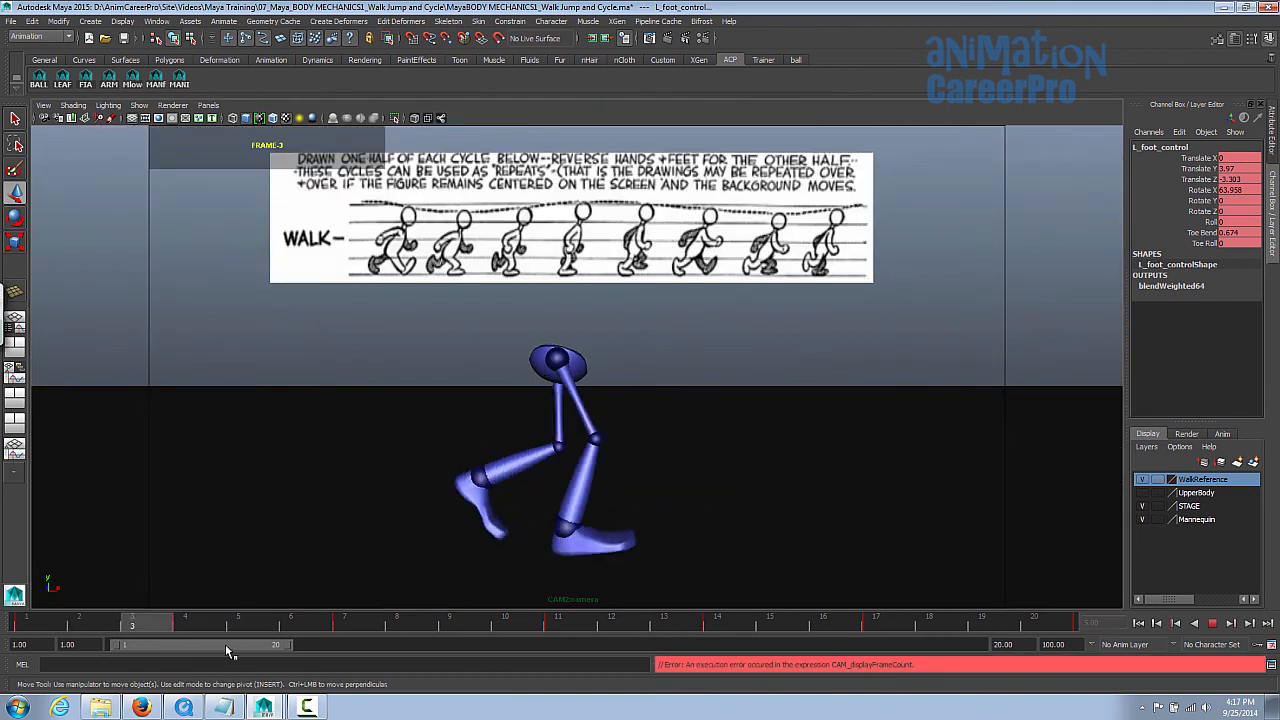
{"action": "key", "text": "space"}
{"action": "key", "text": "alt+v"}
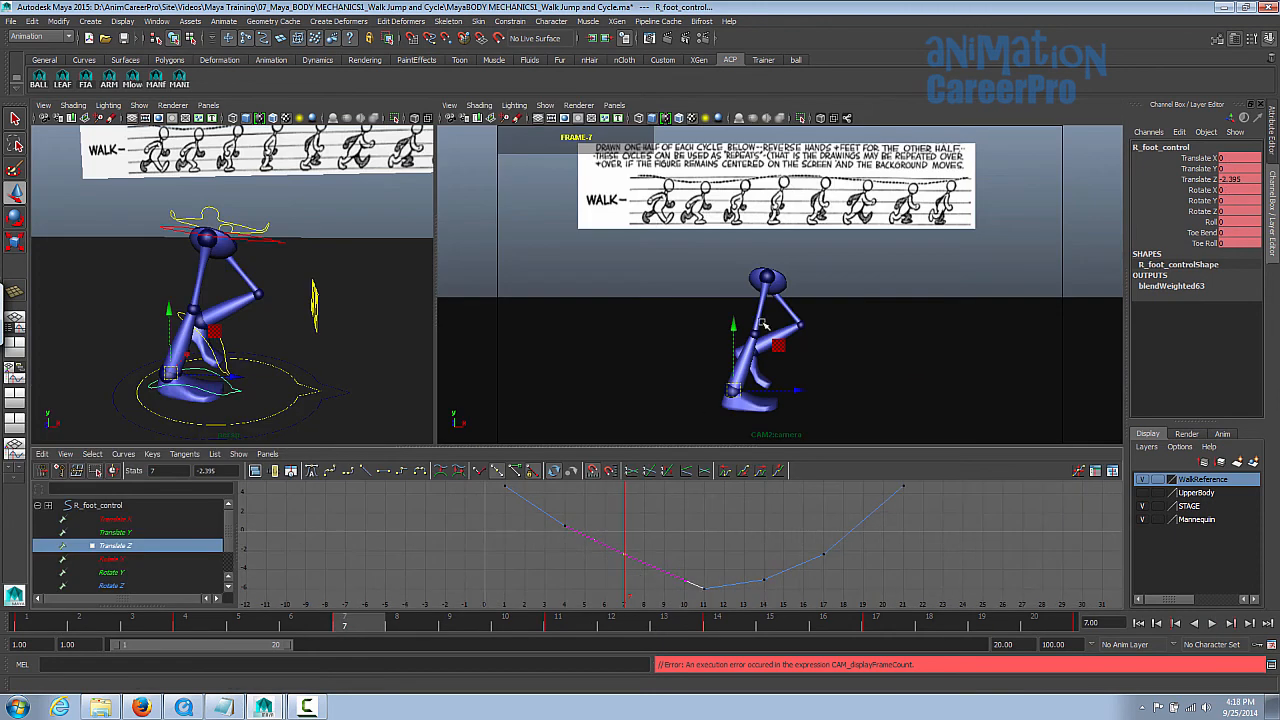
Check the right foot's slide at frame 5 and raise its Translate Z key at frame 4 to 1.375
{"action": "key", "text": "alt+comma"}
{"action": "key", "text": "alt+comma"}
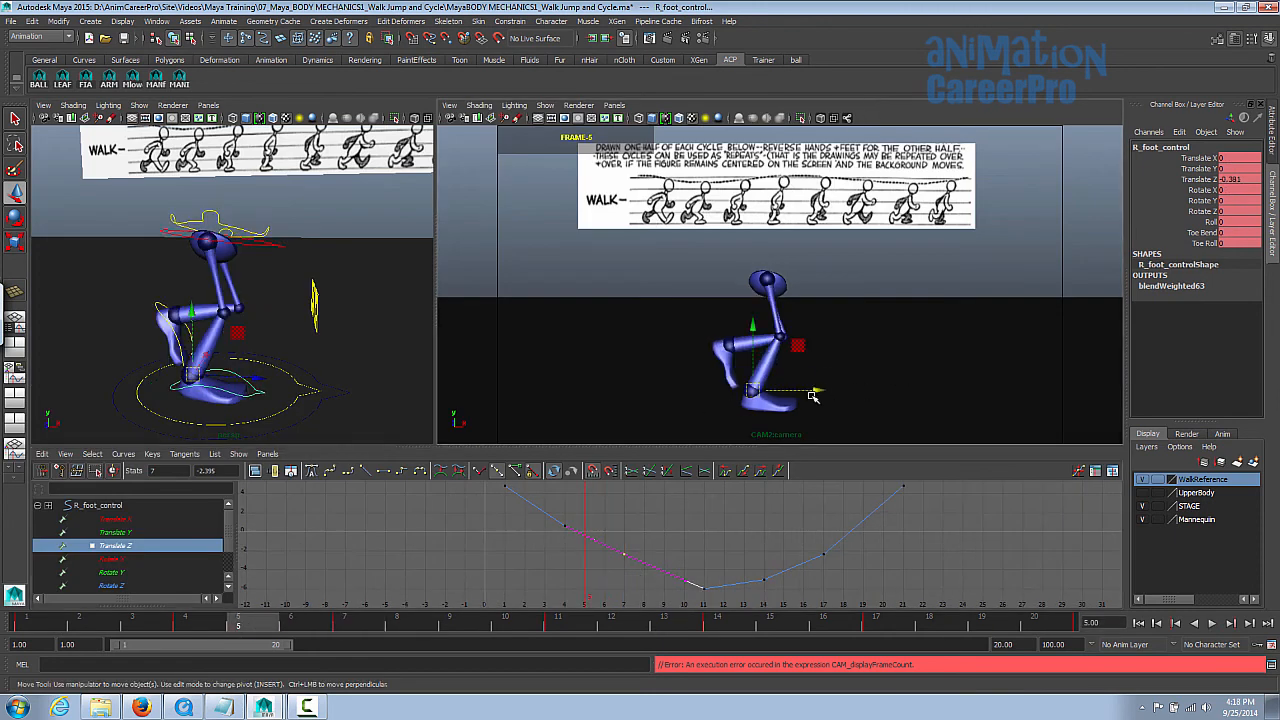
{"action": "left_click", "coordinate": [824, 395]}
{"action": "left_click", "coordinate": [258, 391]}
{"action": "left_click", "coordinate": [514, 524]}
{"action": "left_click", "coordinate": [200, 544]}
{"action": "left_click", "coordinate": [564, 524]}
{"action": "middle_click_drag", "start_coordinate": [564, 526], "coordinate": [571, 563]}
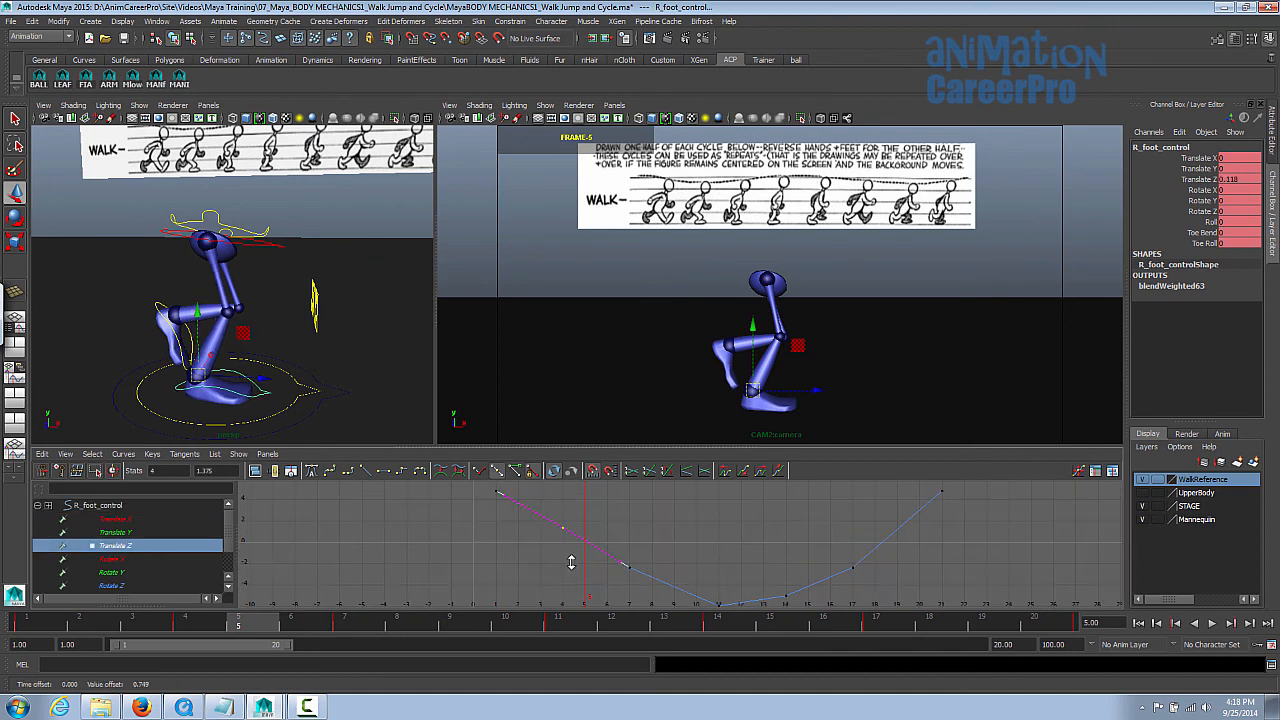
Raise the right foot's Translate Z key at frame 7 to -1.958, scrub the early frames and play the cycle
{"action": "left_click", "coordinate": [629, 567]}
{"action": "middle_click_drag", "start_coordinate": [649, 588], "coordinate": [649, 583], "text": "shift"}
{"action": "left_click_drag", "start_coordinate": [186, 625], "coordinate": [129, 625]}
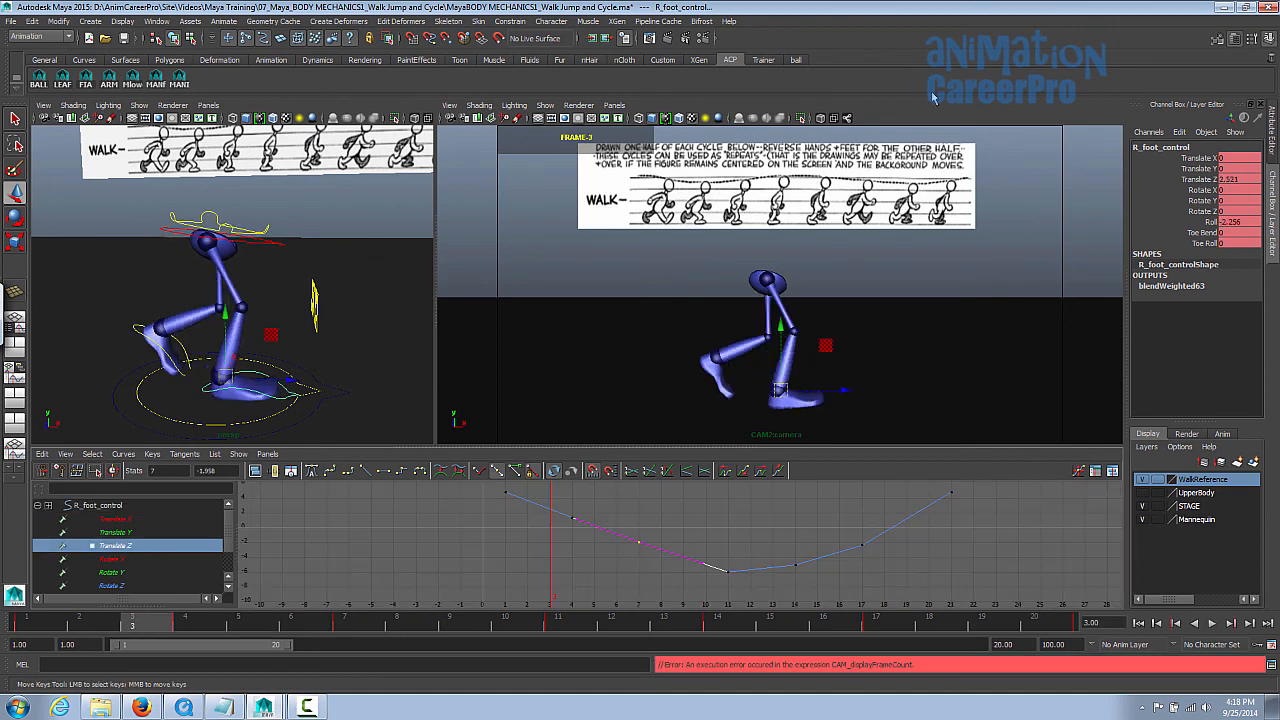
{"action": "key", "text": "alt+v"}
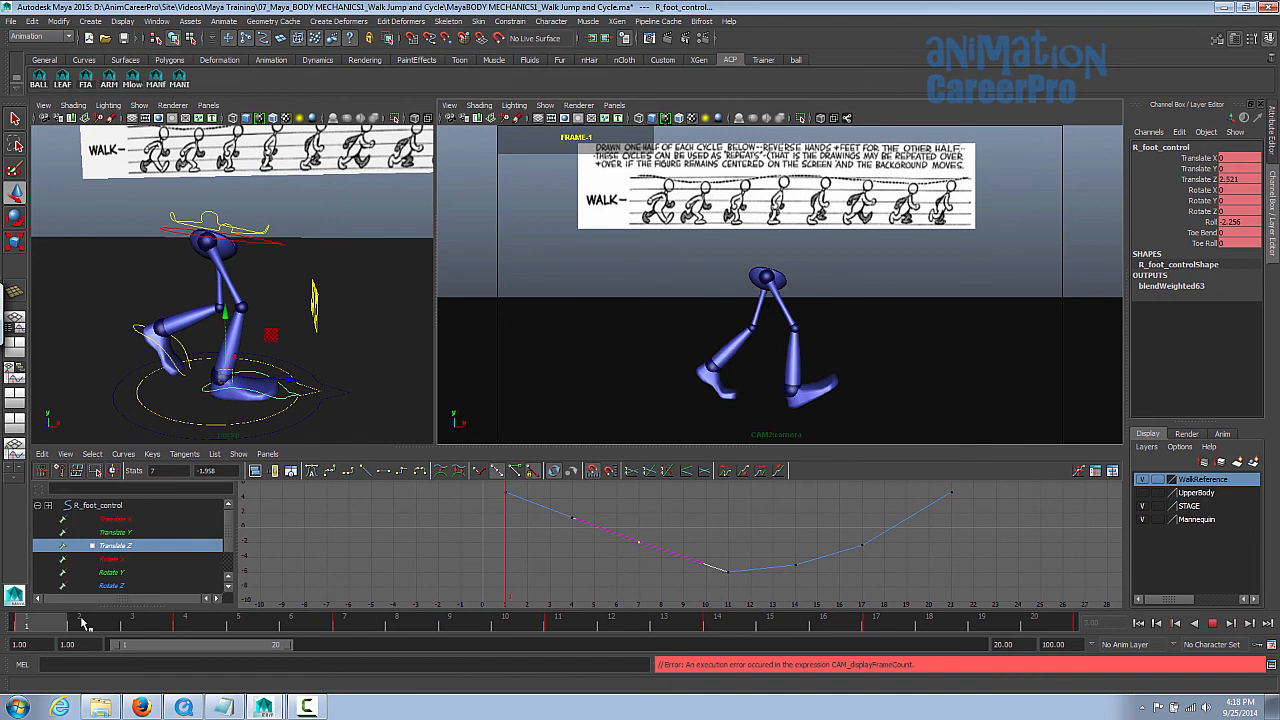
Stop playback and lower the left foot's Translate Z keys at frames 14 and 21 to even out its backward slide
{"action": "key", "text": "alt+v"}
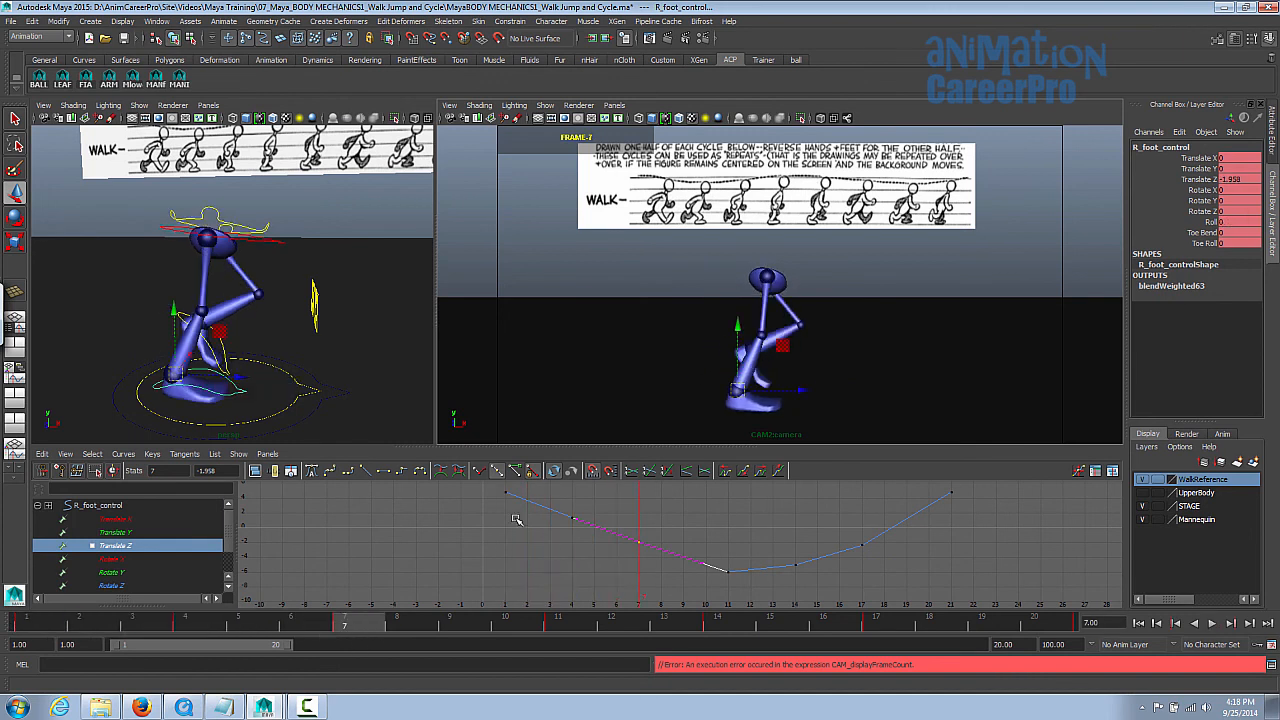
{"action": "middle_click_drag", "start_coordinate": [598, 538], "coordinate": [600, 540]}
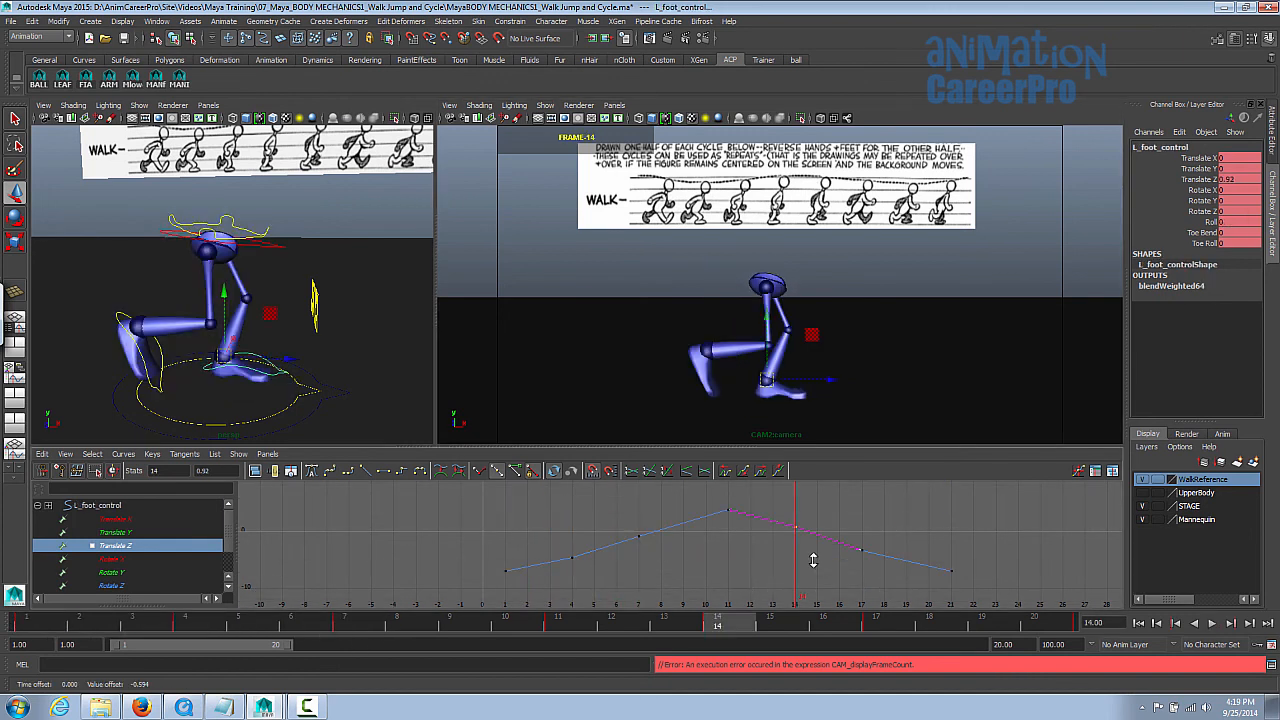
{"action": "mouse_move", "coordinate": [813, 560]}
{"action": "left_mouse_down"}
{"action": "mouse_move", "coordinate": [772, 562]}
{"action": "mouse_move", "coordinate": [975, 580]}
{"action": "left_mouse_up"}
{"action": "left_click", "coordinate": [1061, 626]}
{"action": "middle_click_drag", "start_coordinate": [982, 579], "coordinate": [983, 589], "text": "shift"}
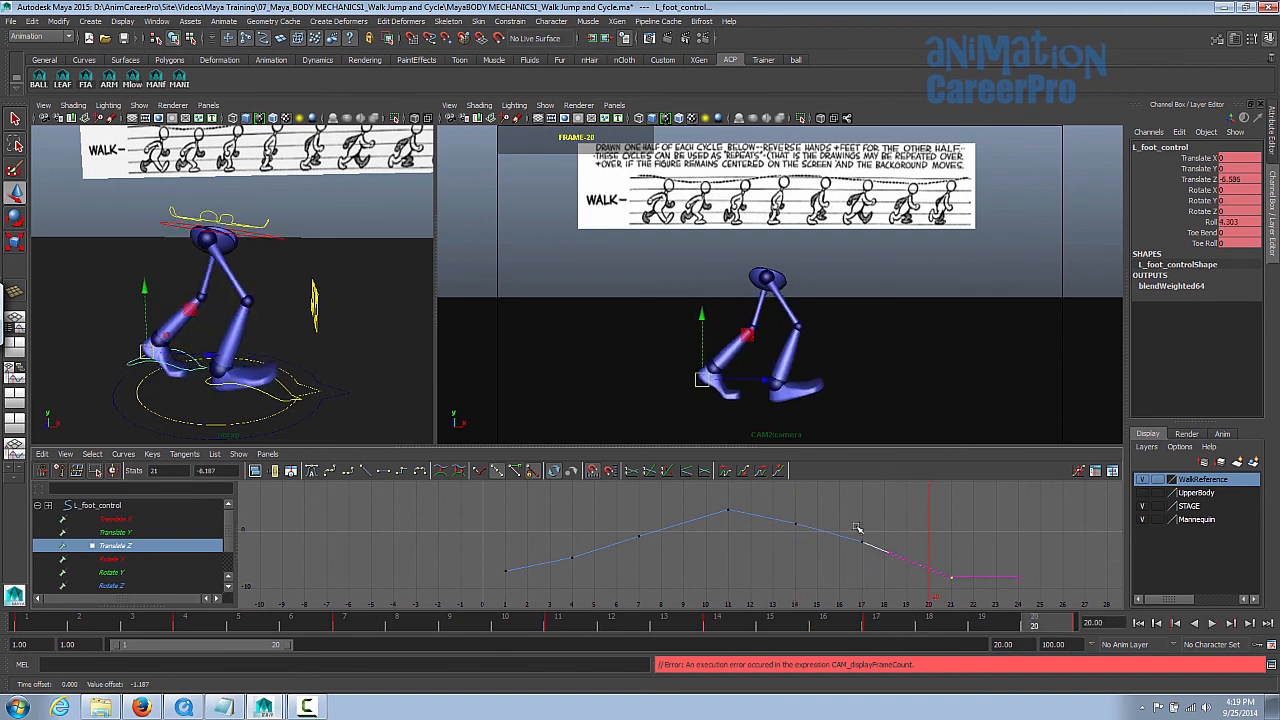
Lower the left foot's Translate Z key at frame 17 to straighten the descending part of the curve
{"action": "left_click_drag", "start_coordinate": [852, 527], "coordinate": [880, 556]}
{"action": "key", "text": "comma"}
{"action": "middle_click_drag", "start_coordinate": [893, 573], "coordinate": [891, 580], "text": "shift"}
Set the left foot's Translate Z key at frame 14 to 0.445, in line with its neighbouring keys
{"action": "key", "text": "comma"}
{"action": "left_click_drag", "start_coordinate": [783, 510], "coordinate": [812, 541]}
{"action": "middle_click_drag", "start_coordinate": [814, 543], "coordinate": [814, 557], "text": "shift"}
{"action": "key", "text": "a"}
{"action": "left_click_drag", "start_coordinate": [747, 446], "coordinate": [747, 298]}
{"action": "middle_click_drag", "start_coordinate": [906, 486], "coordinate": [677, 475], "text": "alt"}
{"action": "left_click_drag", "start_coordinate": [785, 442], "coordinate": [830, 504]}
{"action": "middle_click_drag", "start_coordinate": [830, 504], "coordinate": [831, 514], "text": "shift"}
{"action": "left_click_drag", "start_coordinate": [655, 398], "coordinate": [700, 442]}
{"action": "right_click_drag", "start_coordinate": [831, 509], "coordinate": [762, 503], "text": "alt"}
{"action": "left_click_drag", "start_coordinate": [745, 298], "coordinate": [740, 467]}
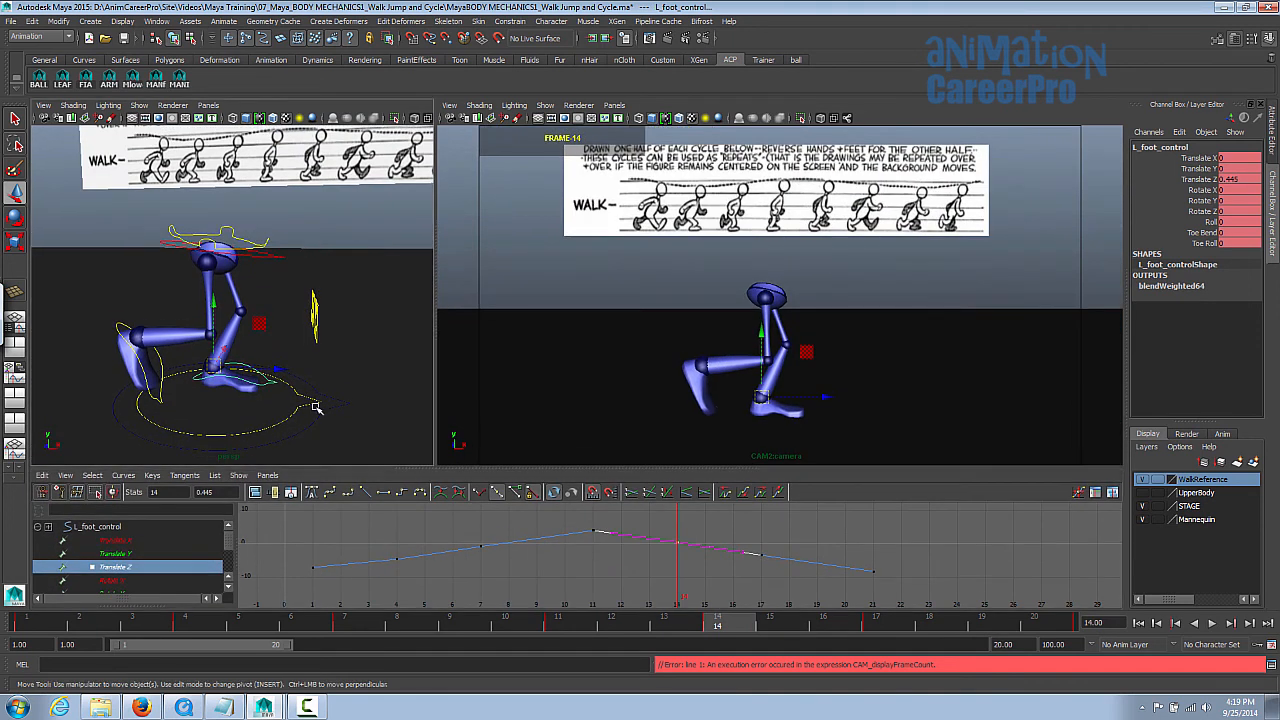
Select the character's main position control and play the walk cycle from a wider perspective view
{"action": "left_click", "coordinate": [326, 411]}
{"action": "left_click_drag", "start_coordinate": [326, 411], "coordinate": [290, 405], "text": "alt"}
{"action": "right_click_drag", "start_coordinate": [290, 405], "coordinate": [220, 400], "text": "alt"}
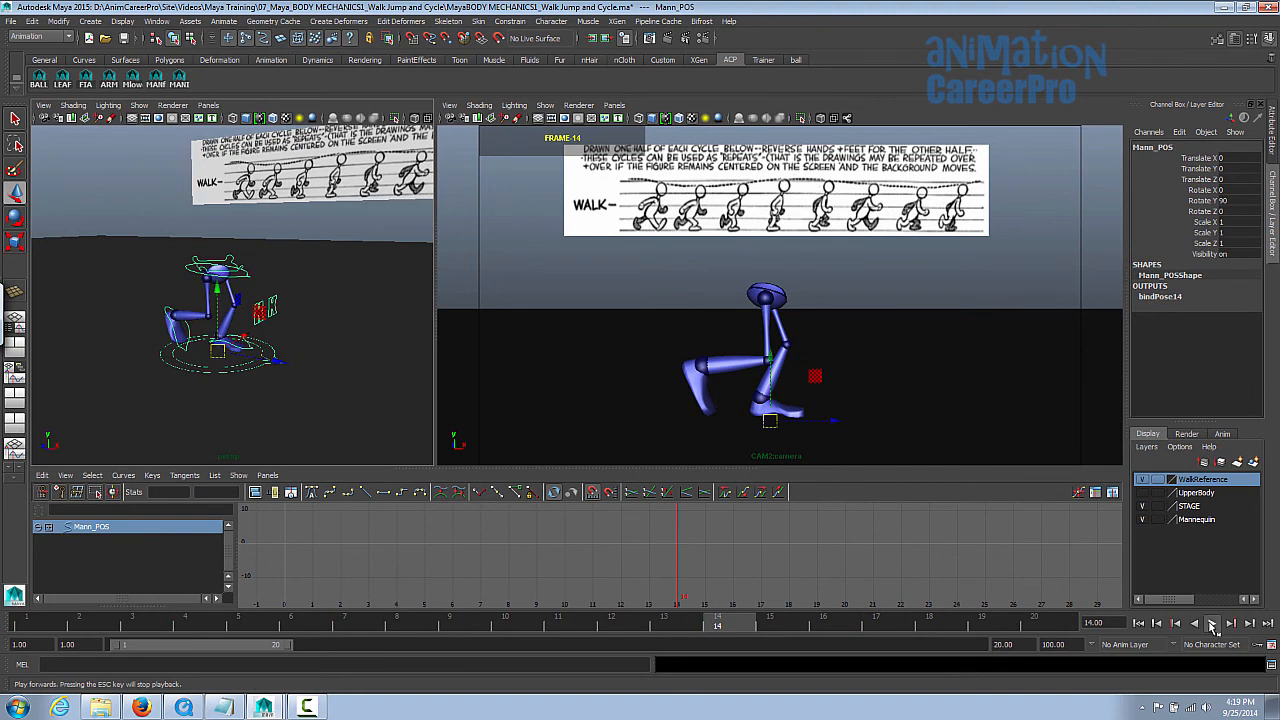
{"action": "left_click", "coordinate": [1211, 623]}
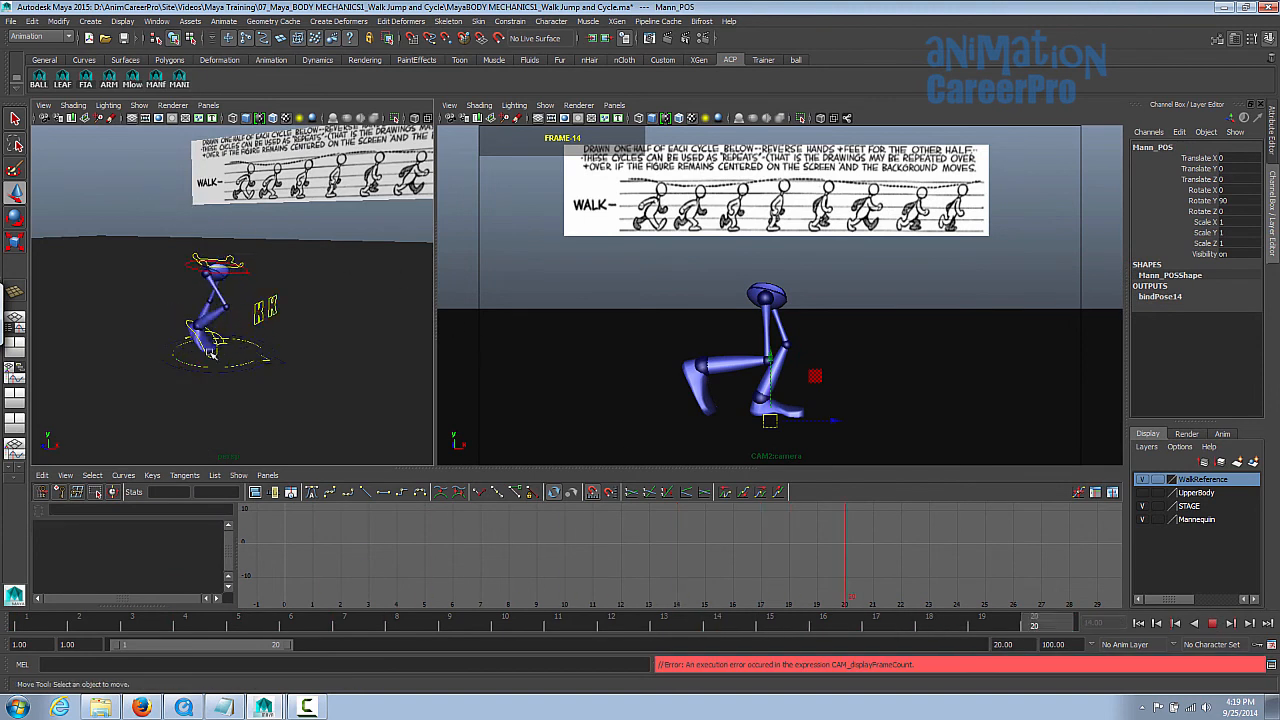
{"action": "left_click", "coordinate": [531, 366]}
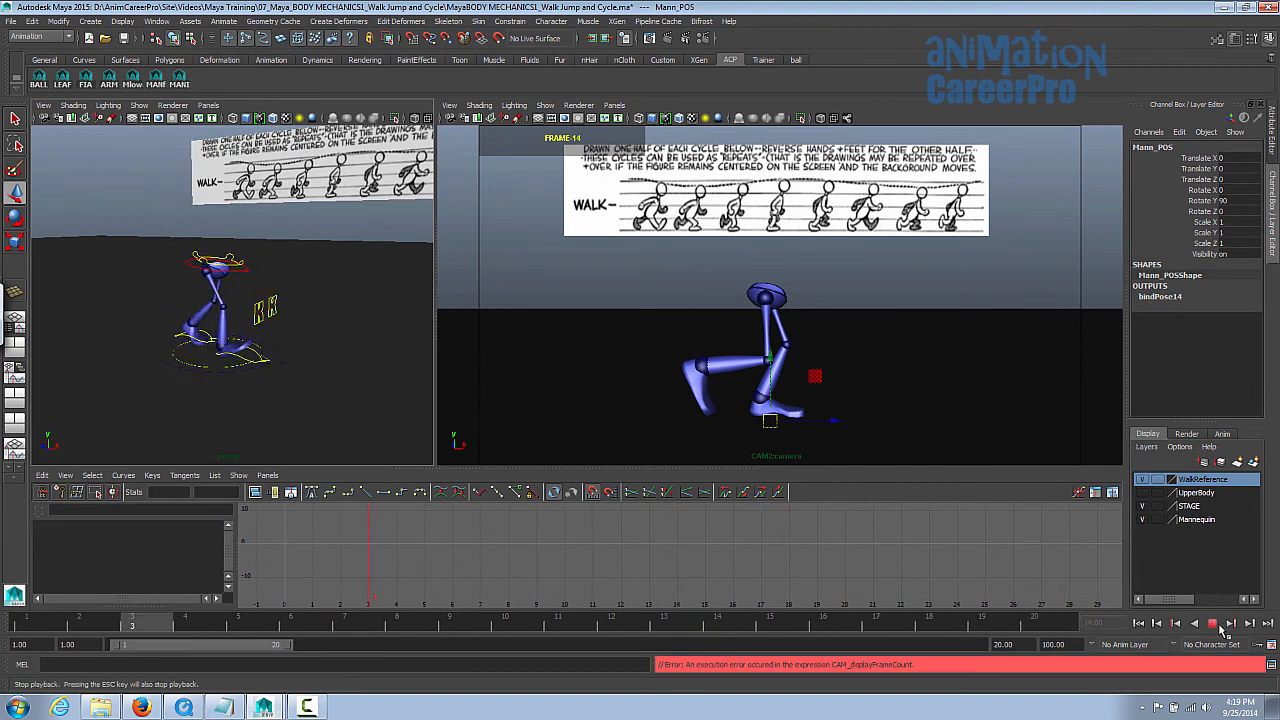
{"action": "left_click", "coordinate": [1211, 623]}
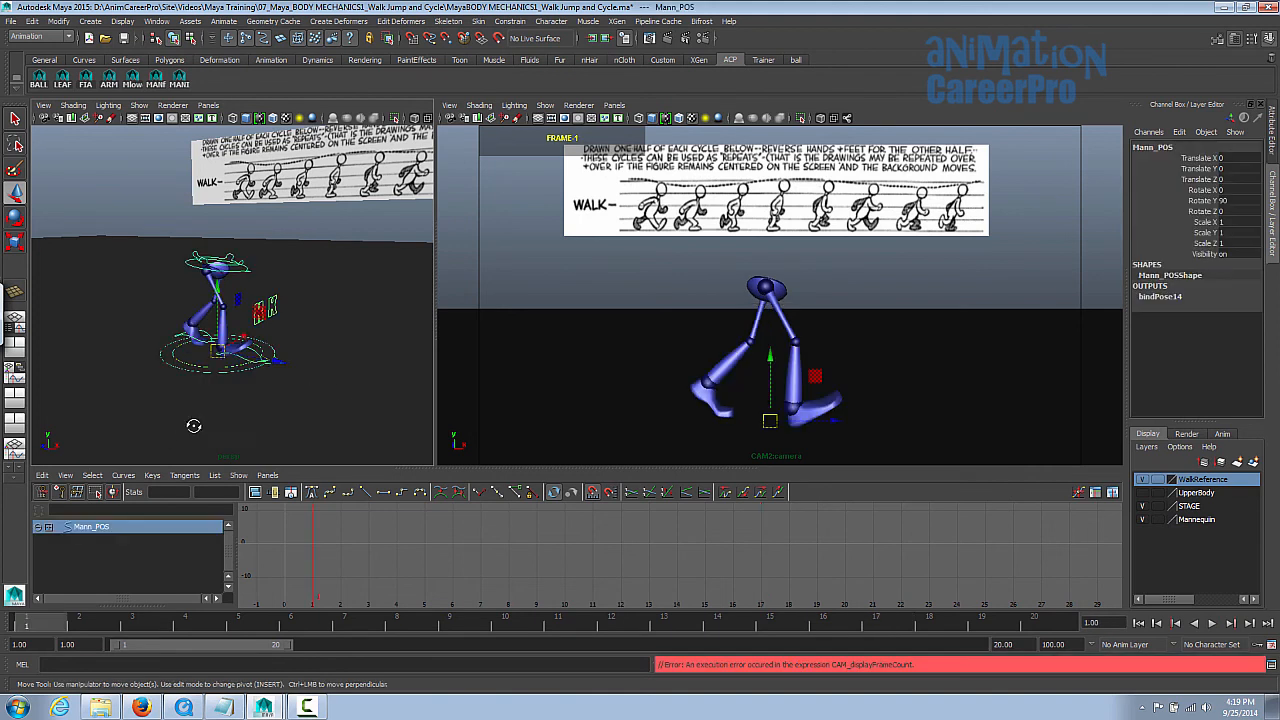
Move the Mann_POS control to Translate X -38.549 and key it at frame 1
{"action": "left_click_drag", "start_coordinate": [194, 425], "coordinate": [247, 423], "text": "alt"}
{"action": "left_click_drag", "start_coordinate": [297, 374], "coordinate": [92, 345], "text": "alt"}
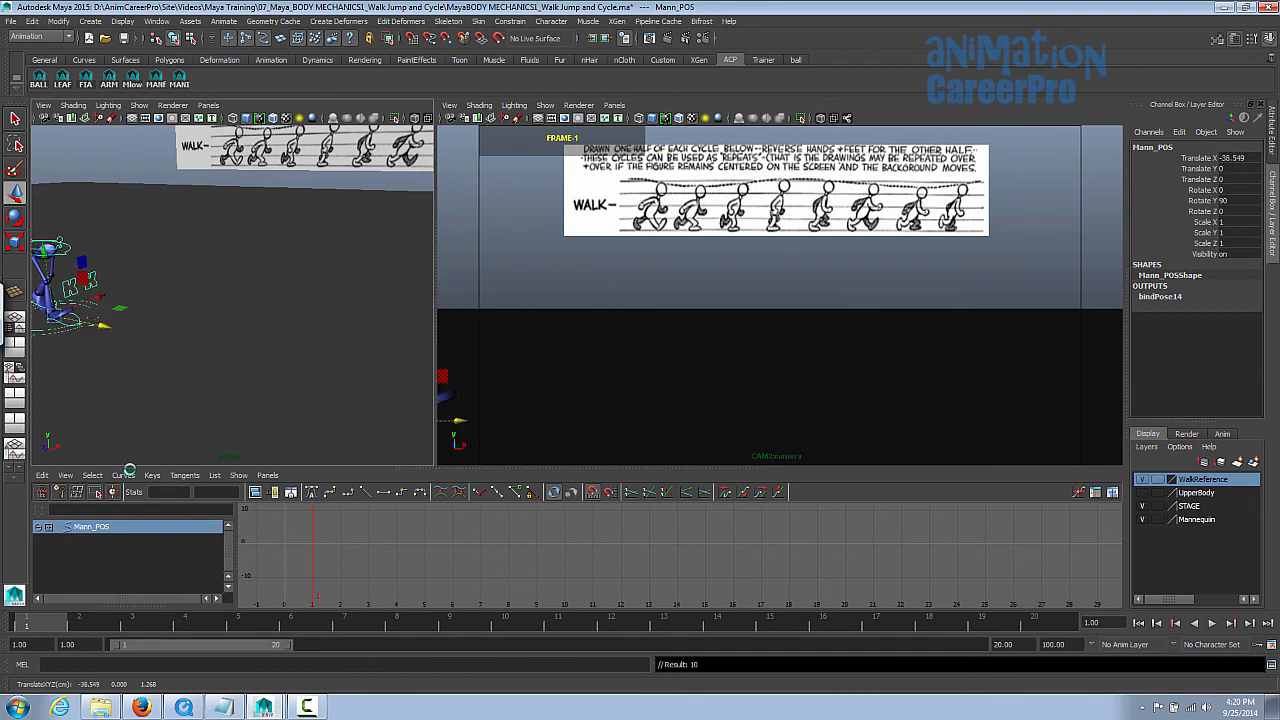
{"action": "key", "text": "s"}
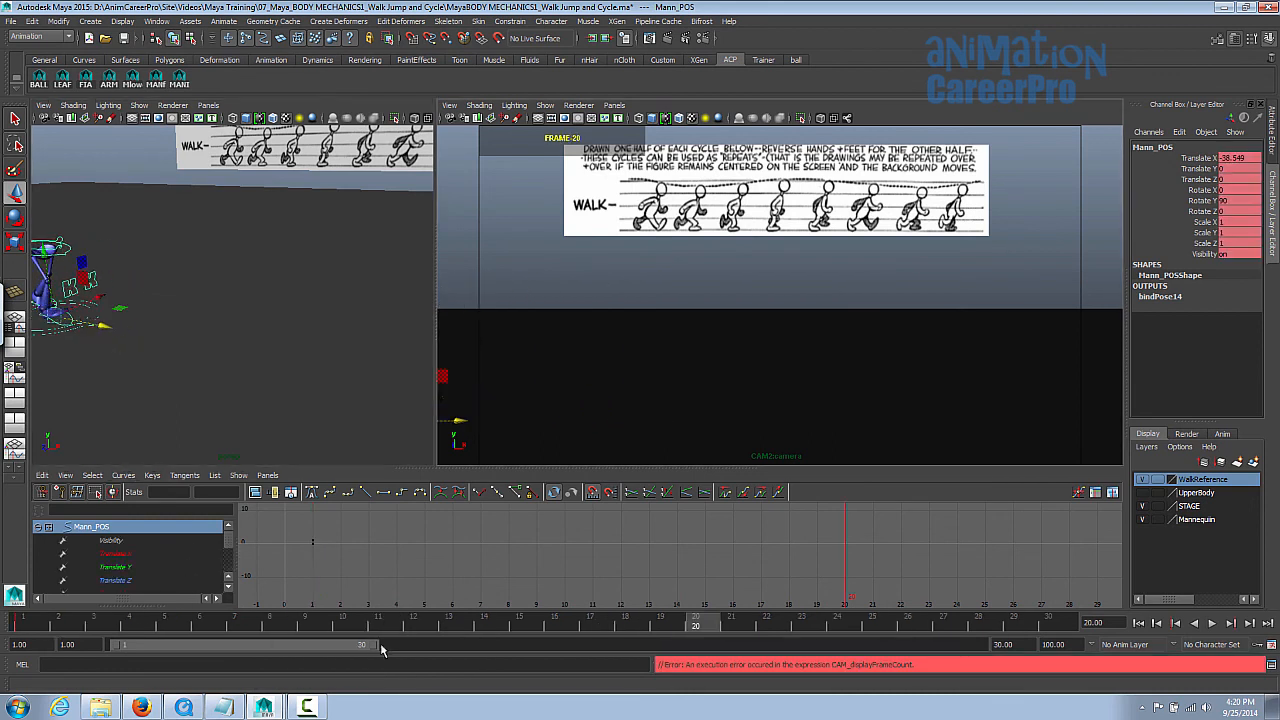
Extend the playback range to frame 83 and key the Mann_POS control at frame 75
{"action": "left_click_drag", "start_coordinate": [374, 649], "coordinate": [820, 647]}
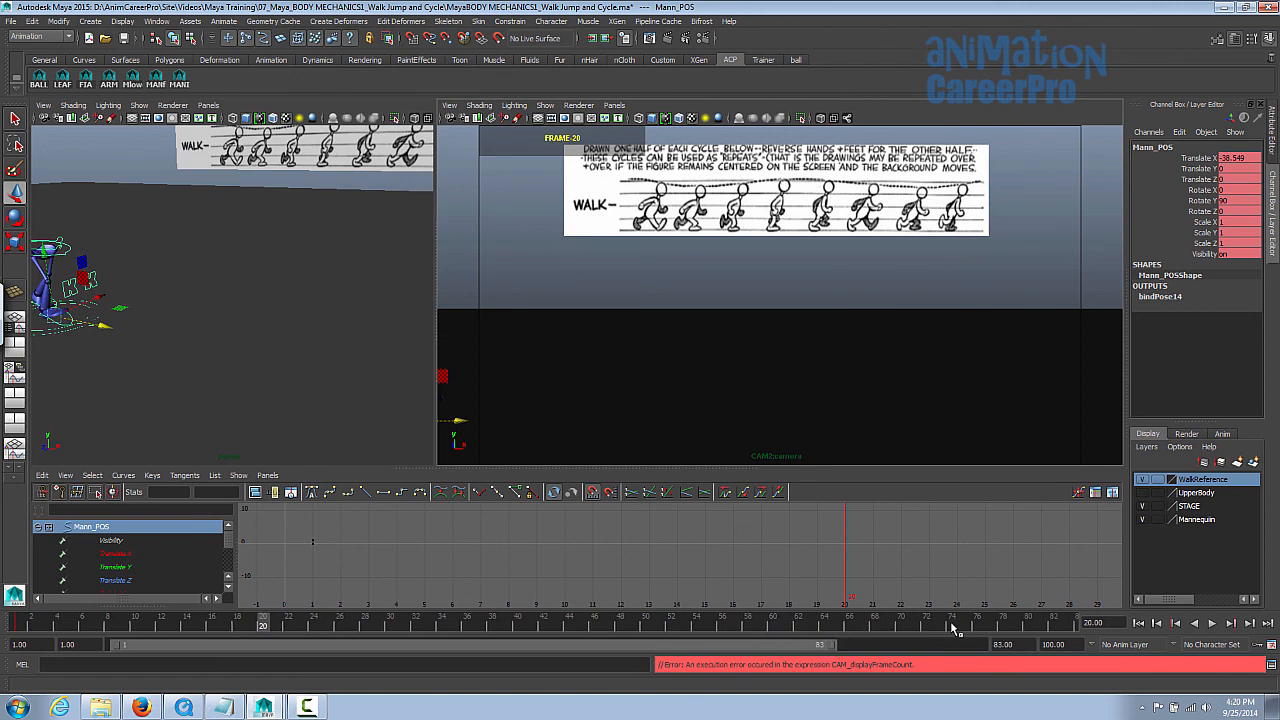
{"action": "left_click_drag", "start_coordinate": [953, 627], "coordinate": [963, 630]}
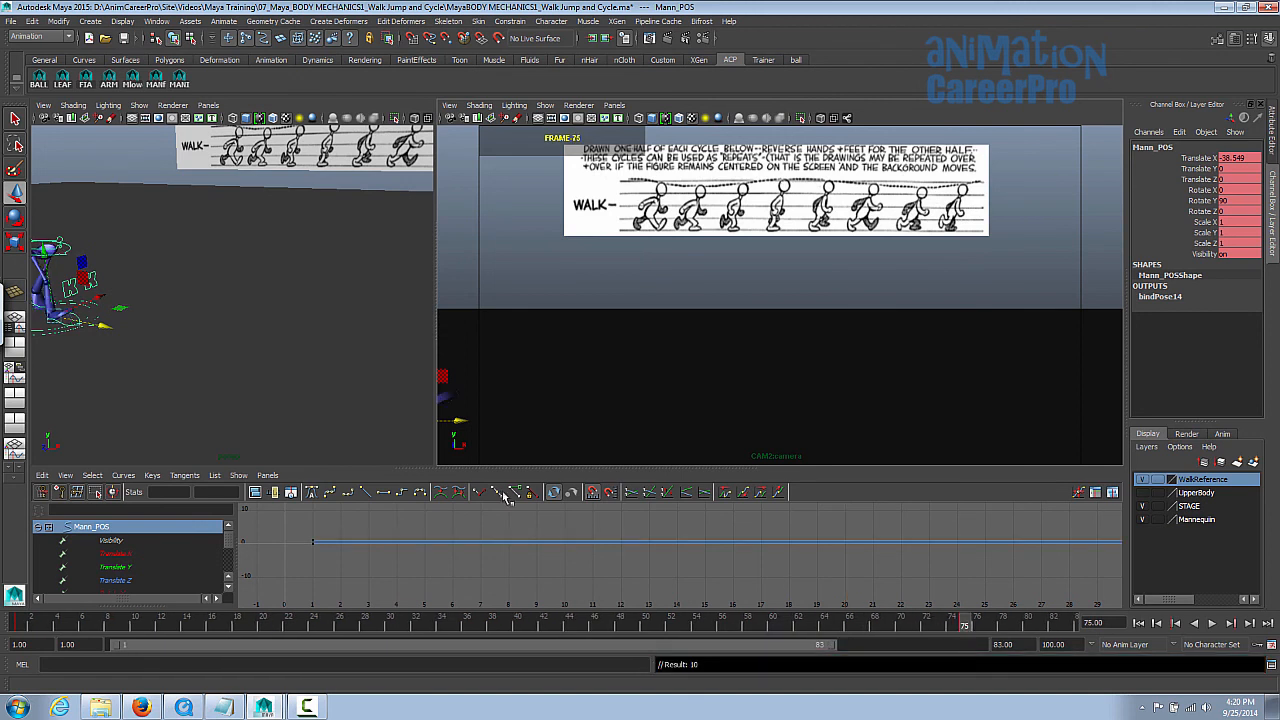
Raise the Mann_POS Translate X key at frame 75 to 45.919 so the character travels across the stage
{"action": "left_click", "coordinate": [173, 553]}
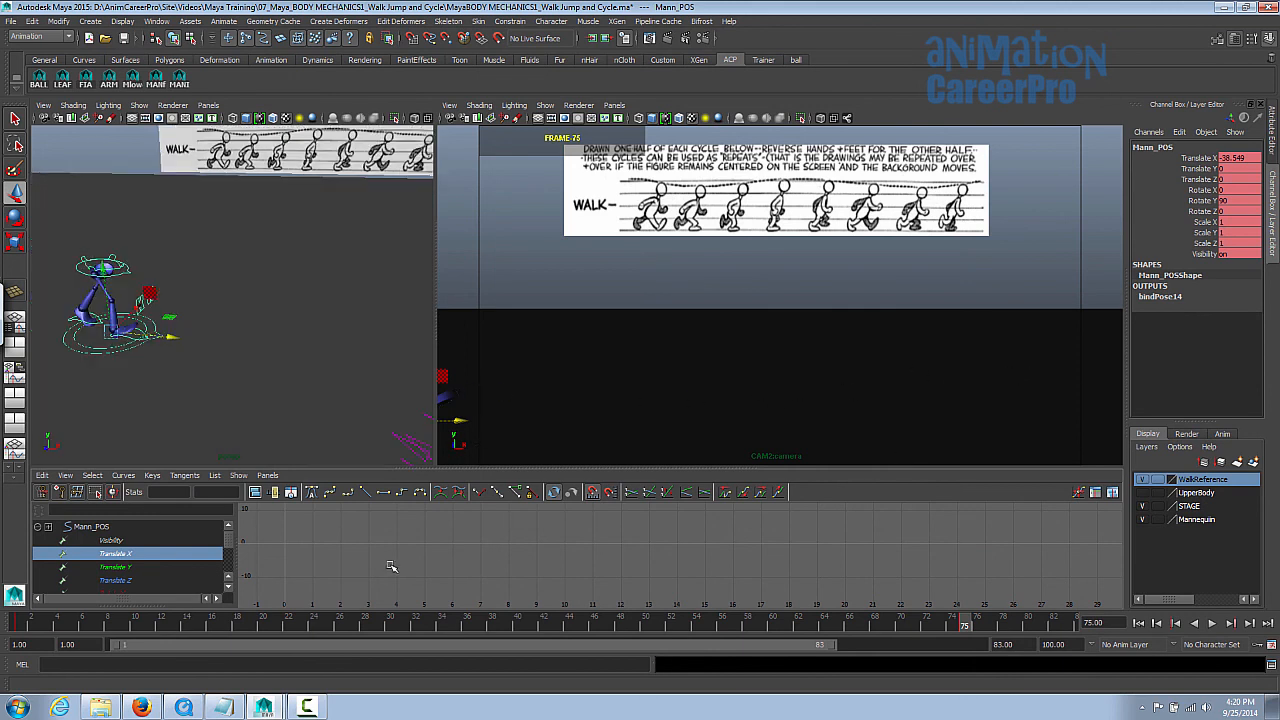
{"action": "right_click_drag", "start_coordinate": [725, 537], "coordinate": [584, 549], "text": "alt"}
{"action": "left_click_drag", "start_coordinate": [669, 467], "coordinate": [671, 443]}
{"action": "right_click_drag", "start_coordinate": [857, 480], "coordinate": [762, 492], "text": "alt"}
{"action": "middle_click_drag", "start_coordinate": [762, 492], "coordinate": [739, 523], "text": "alt"}
{"action": "left_click_drag", "start_coordinate": [895, 455], "coordinate": [860, 539]}
{"action": "key", "text": "alt+v"}
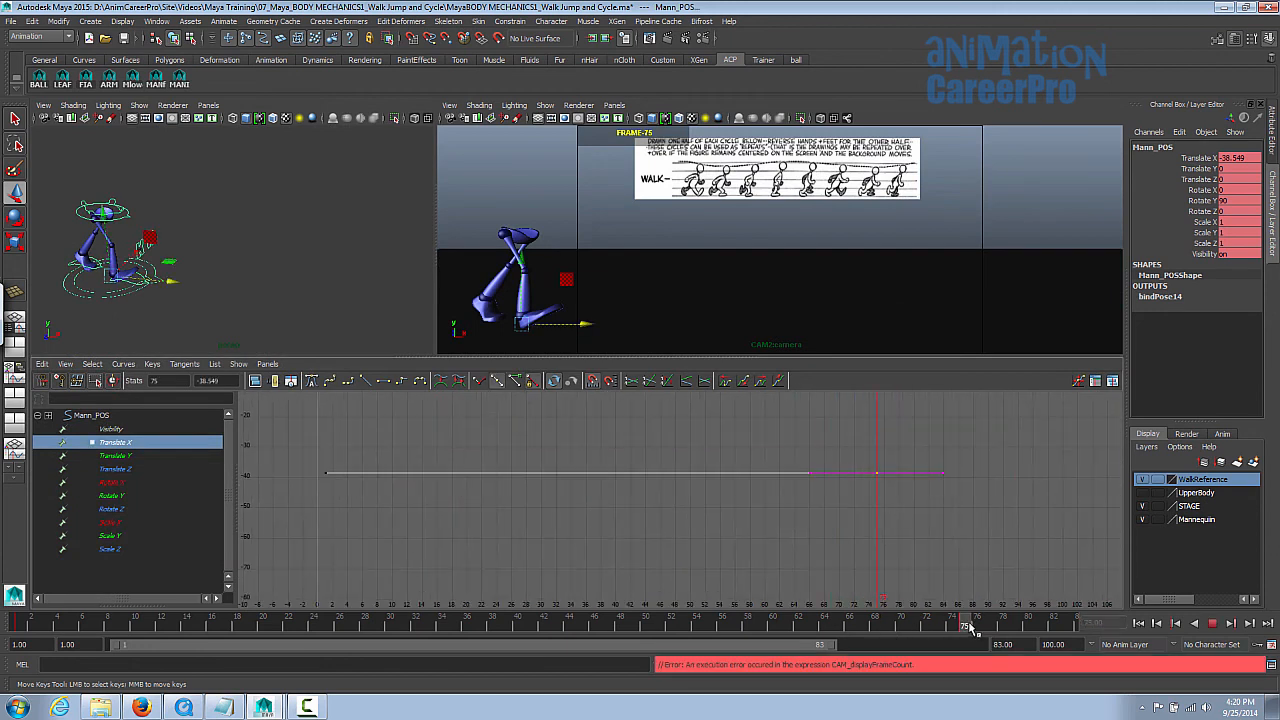
{"action": "middle_click_drag", "start_coordinate": [921, 528], "coordinate": [912, 490]}
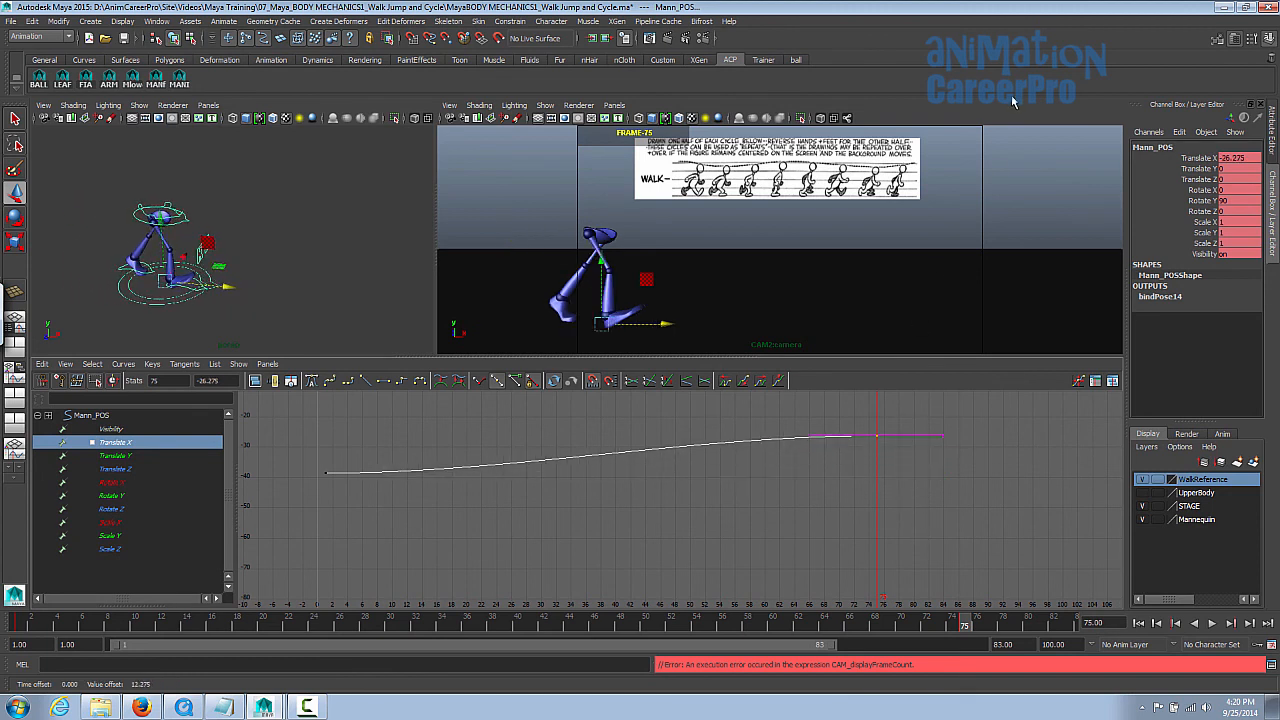
{"action": "right_click_drag", "start_coordinate": [917, 497], "coordinate": [924, 539], "text": "alt"}
{"action": "middle_click_drag", "start_coordinate": [924, 539], "coordinate": [929, 400]}
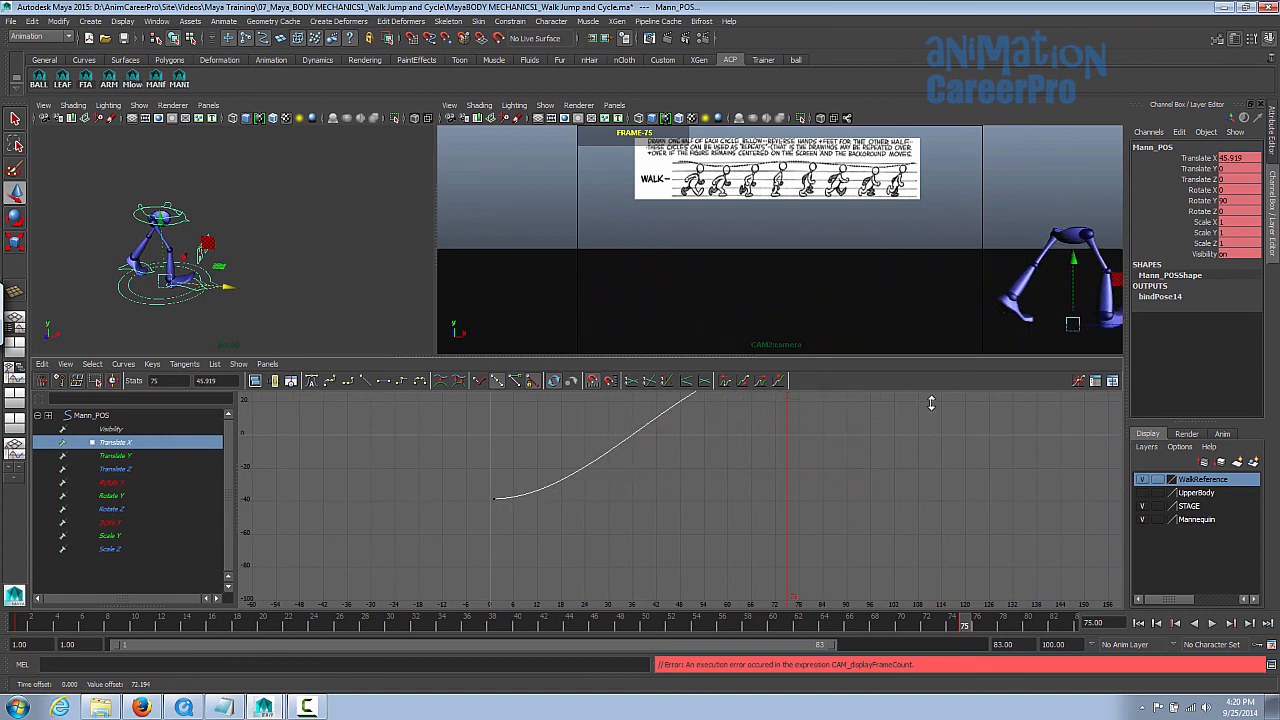
{"action": "right_click_drag", "start_coordinate": [929, 400], "coordinate": [877, 483], "text": "alt"}
Apply linear tangents to both Translate X keys of the Mann_POS control
{"action": "left_click_drag", "start_coordinate": [573, 468], "coordinate": [746, 534], "text": "shift"}
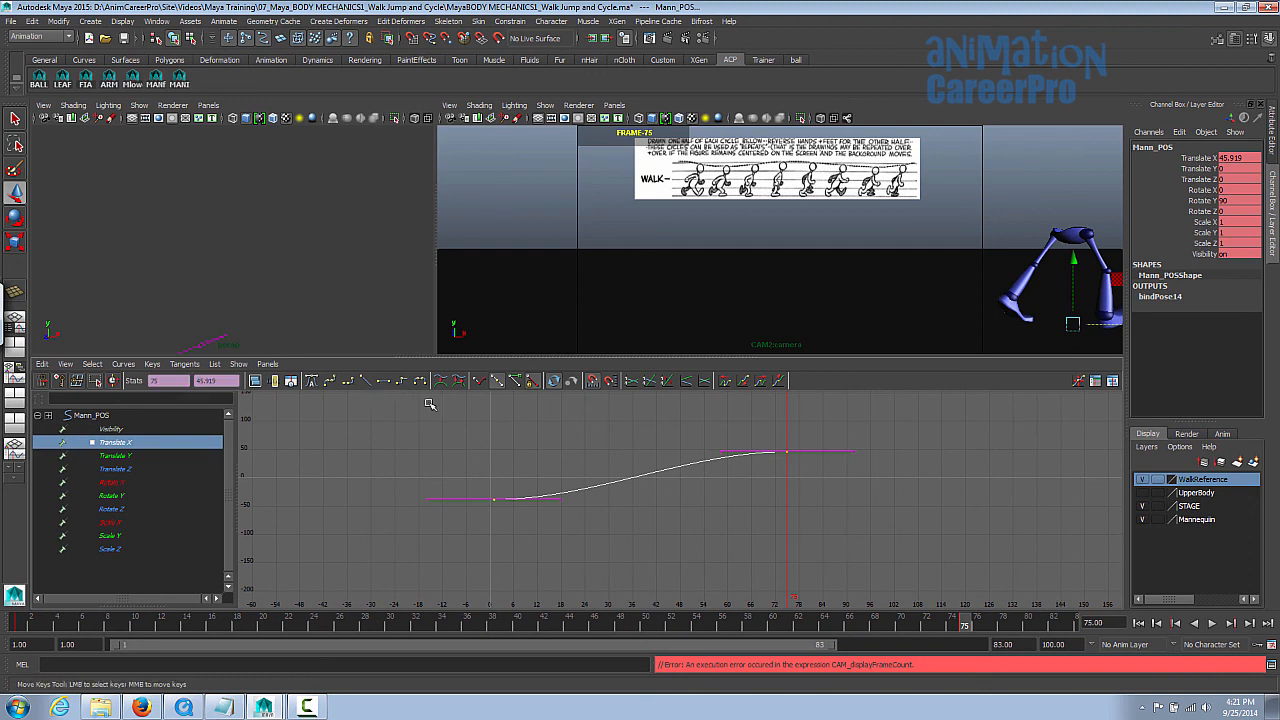
{"action": "left_click", "coordinate": [366, 382]}
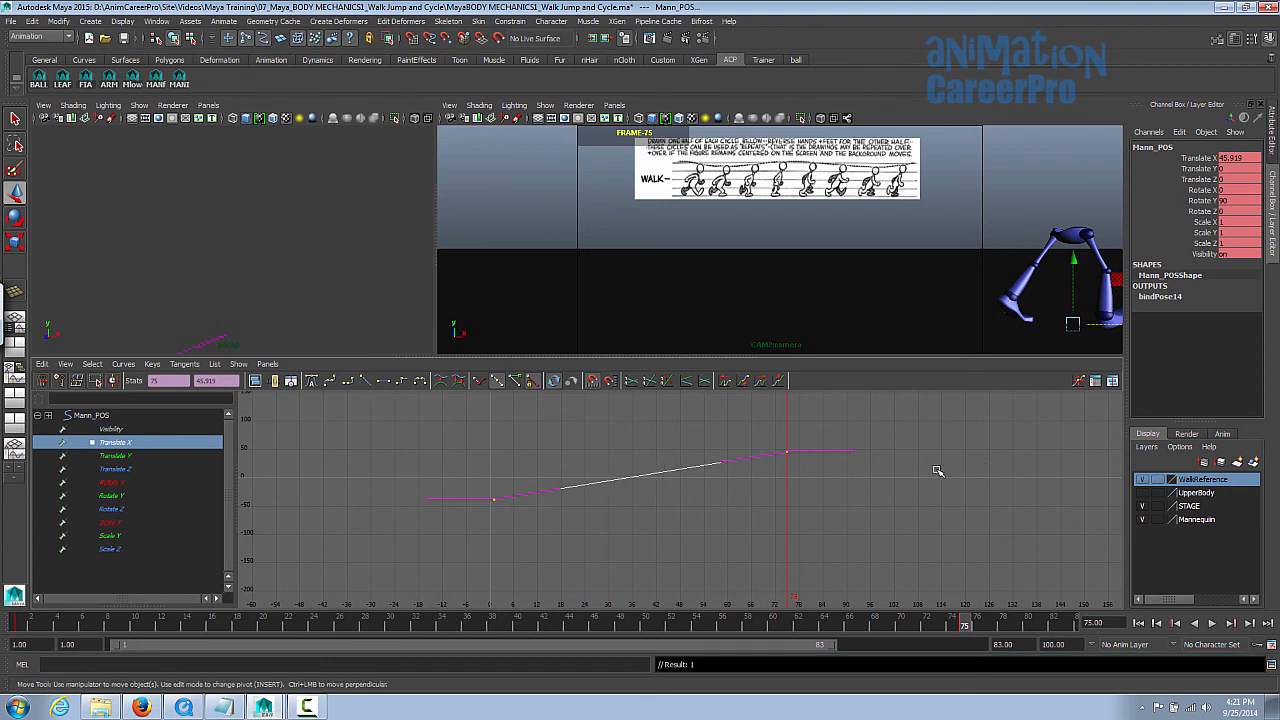
{"action": "left_click", "coordinate": [937, 471]}
Play the travelling walk from frame 1 and scrub its first 19 frames in the enlarged camera view
{"action": "left_click", "coordinate": [1138, 623]}
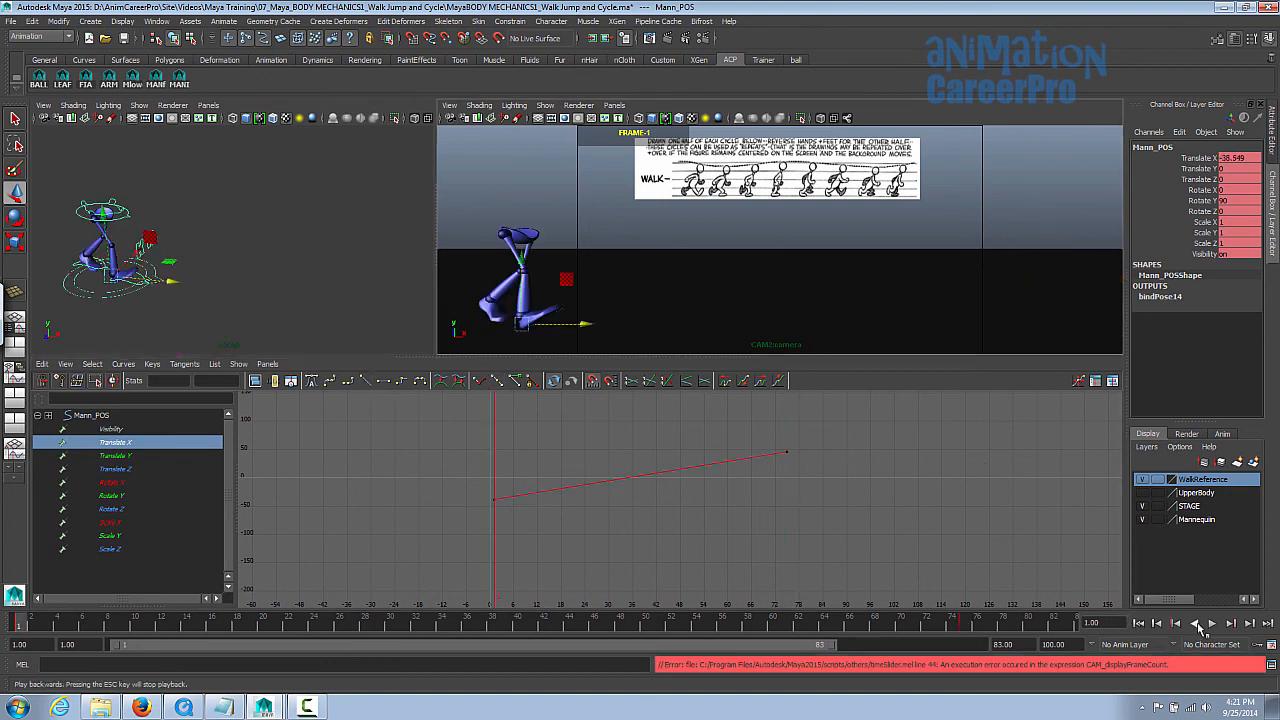
{"action": "left_click", "coordinate": [1212, 623]}
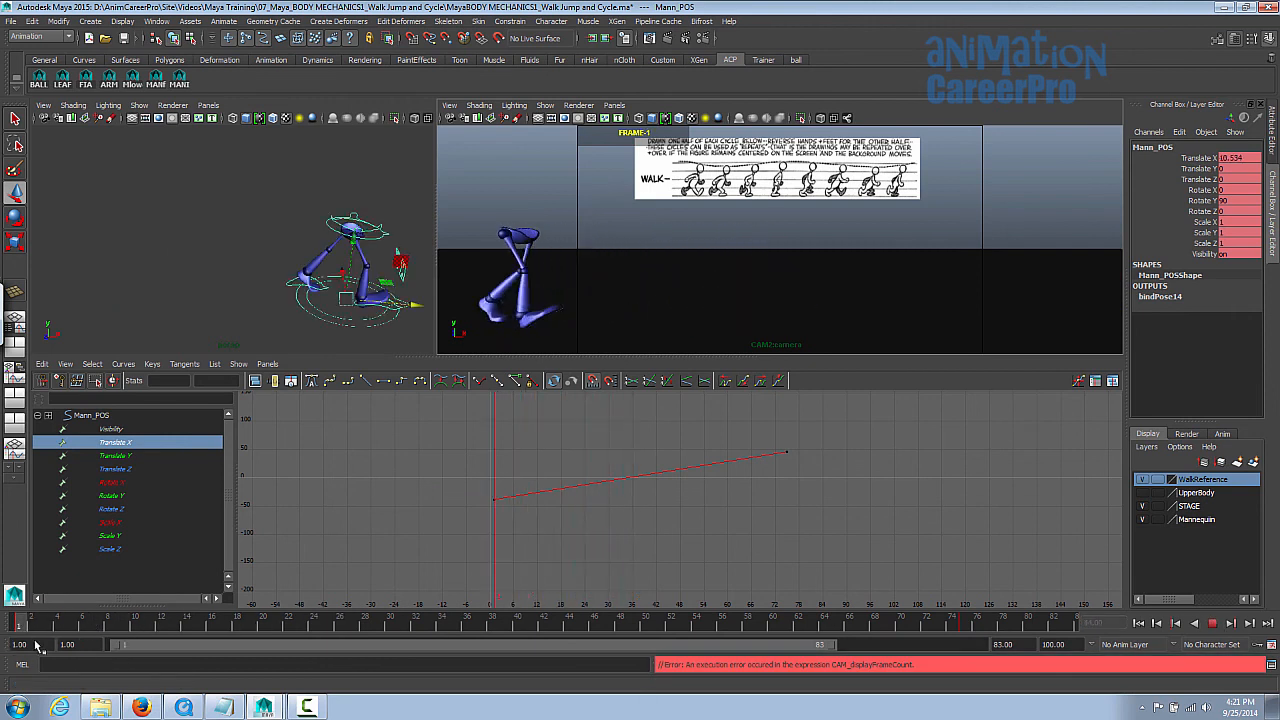
{"action": "key", "text": "space"}
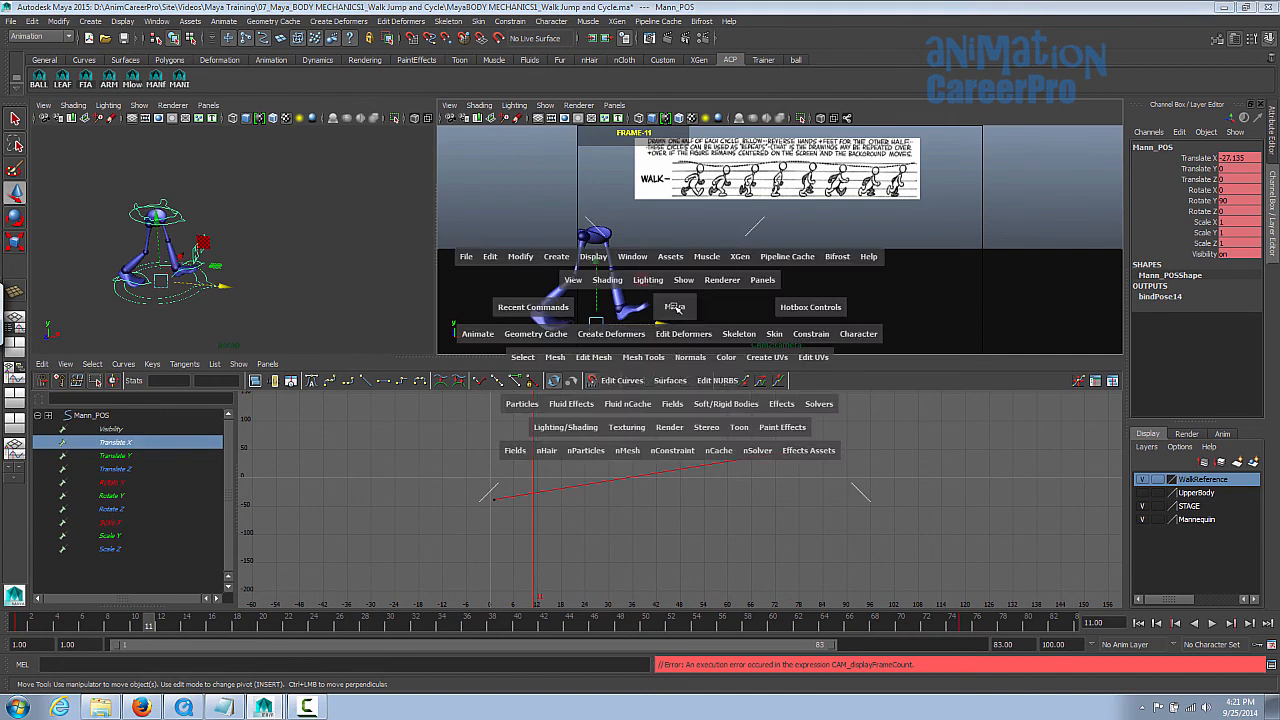
{"action": "left_click_drag", "start_coordinate": [137, 627], "coordinate": [95, 646]}
{"action": "left_click", "coordinate": [244, 630]}
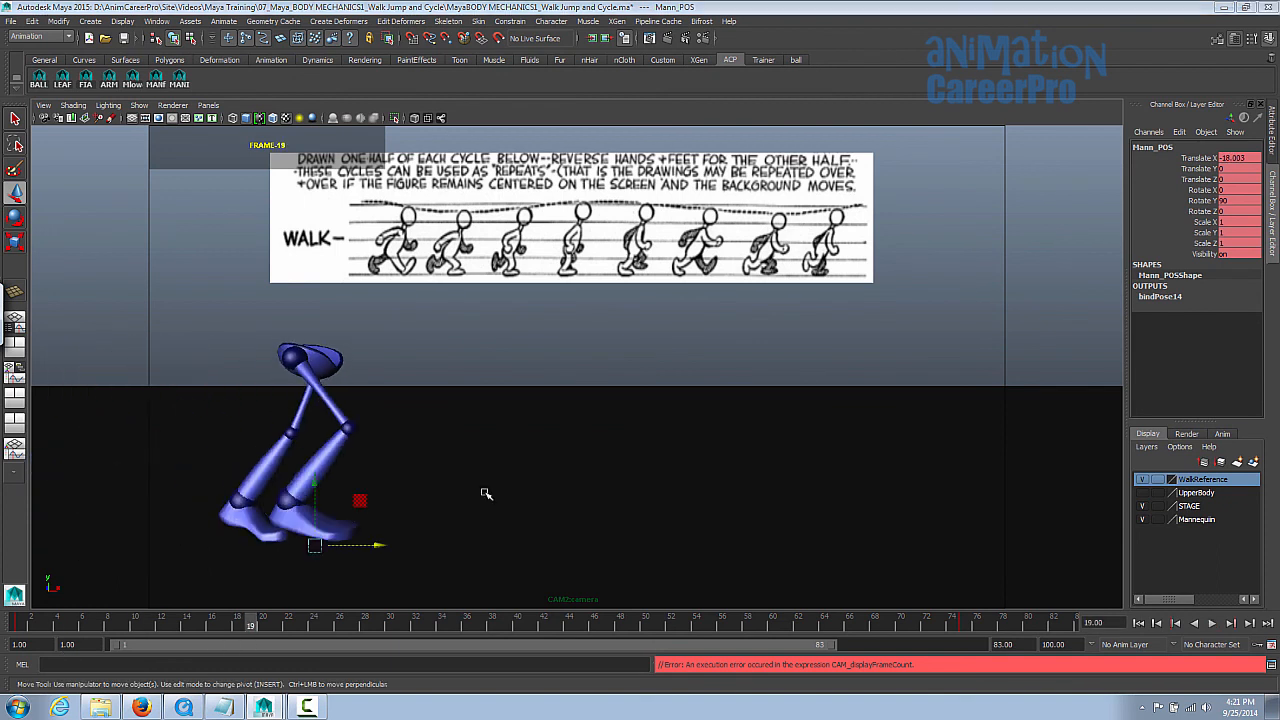
{"action": "key", "text": "space"}
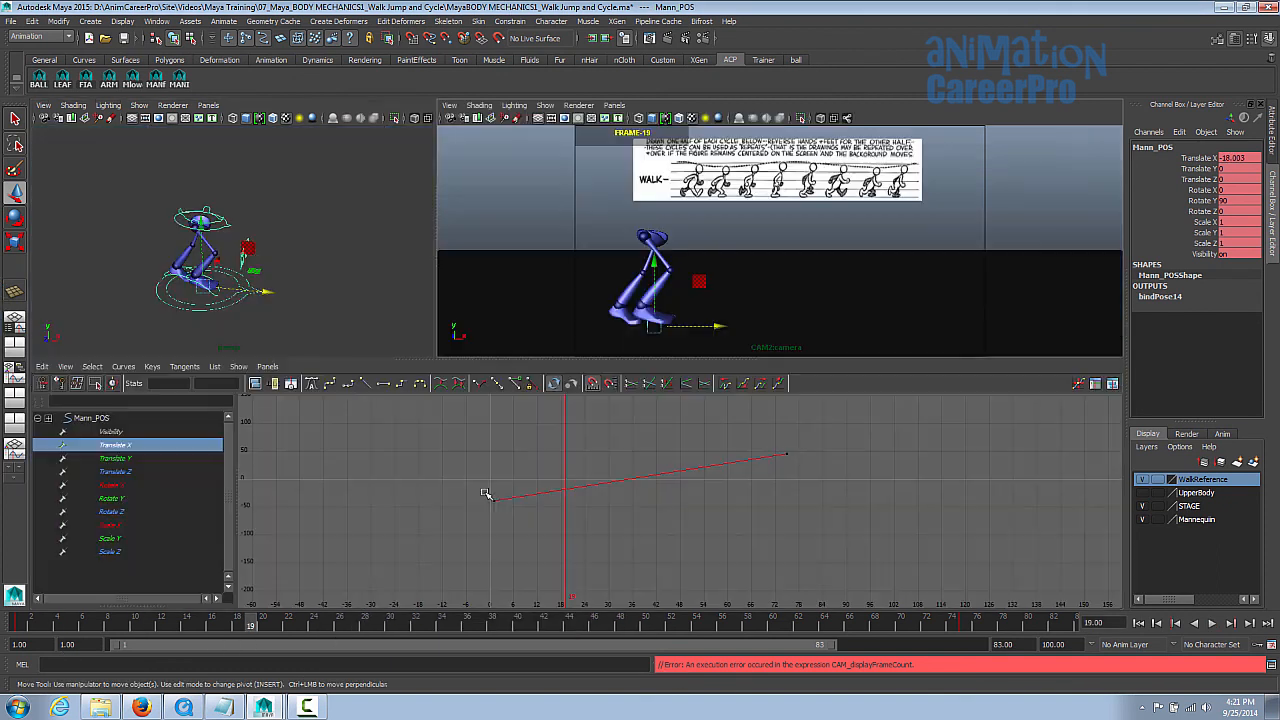
Select all the lower-body controls, copy their keys from frames 1 to 21 and paste them at frame 21
{"action": "left_click", "coordinate": [132, 78]}
{"action": "mouse_move", "coordinate": [247, 302]}
{"action": "left_mouse_down", "text": "alt"}
{"action": "mouse_move", "coordinate": [235, 287]}
{"action": "mouse_move", "coordinate": [250, 305]}
{"action": "left_mouse_up", "text": "alt"}
{"action": "key", "text": "f"}
{"action": "left_click", "coordinate": [277, 628]}
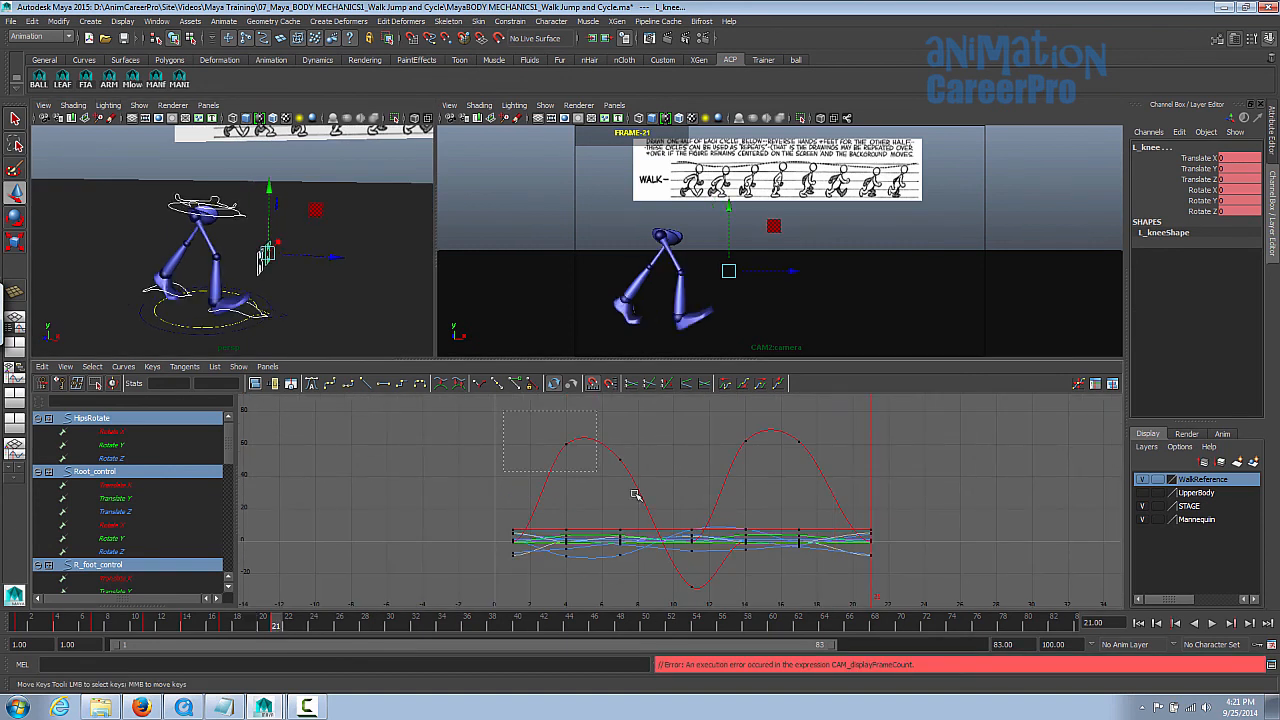
{"action": "left_click_drag", "start_coordinate": [904, 596], "coordinate": [909, 600]}
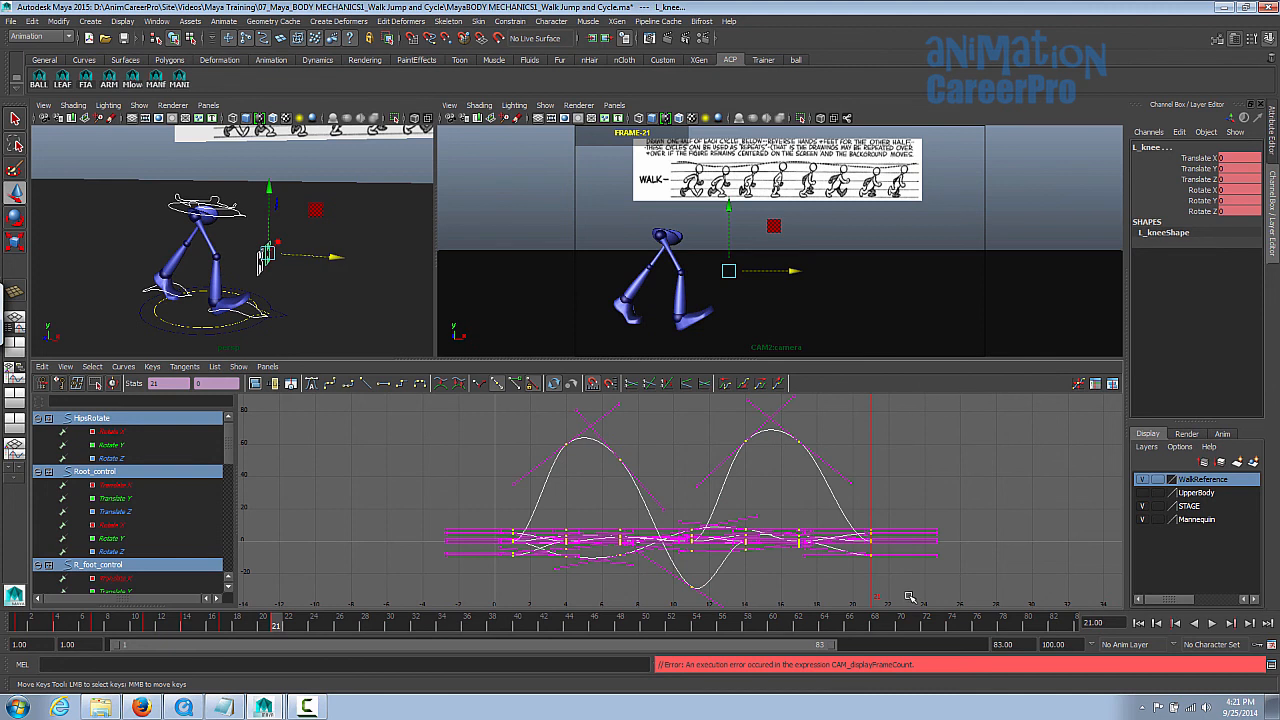
{"action": "key", "text": "ctrl+v"}
{"action": "middle_click_drag", "start_coordinate": [947, 563], "coordinate": [749, 548], "text": "alt"}
{"action": "scroll", "coordinate": [749, 548], "scroll_direction": "down", "scroll_amount": 1}
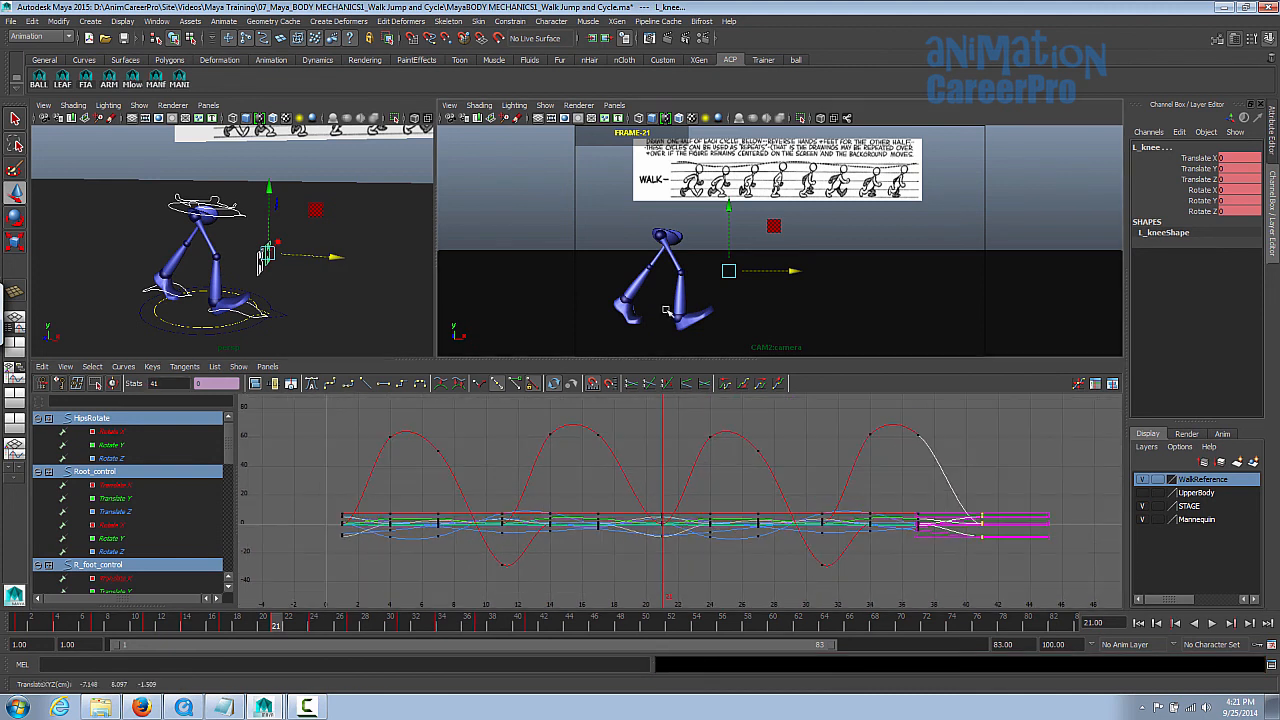
Check the repeated cycle up to frame 41, then copy all keys from frames 1 to 41 and paste them at frame 41
{"action": "key", "text": "space"}
{"action": "key", "text": "alt+v"}
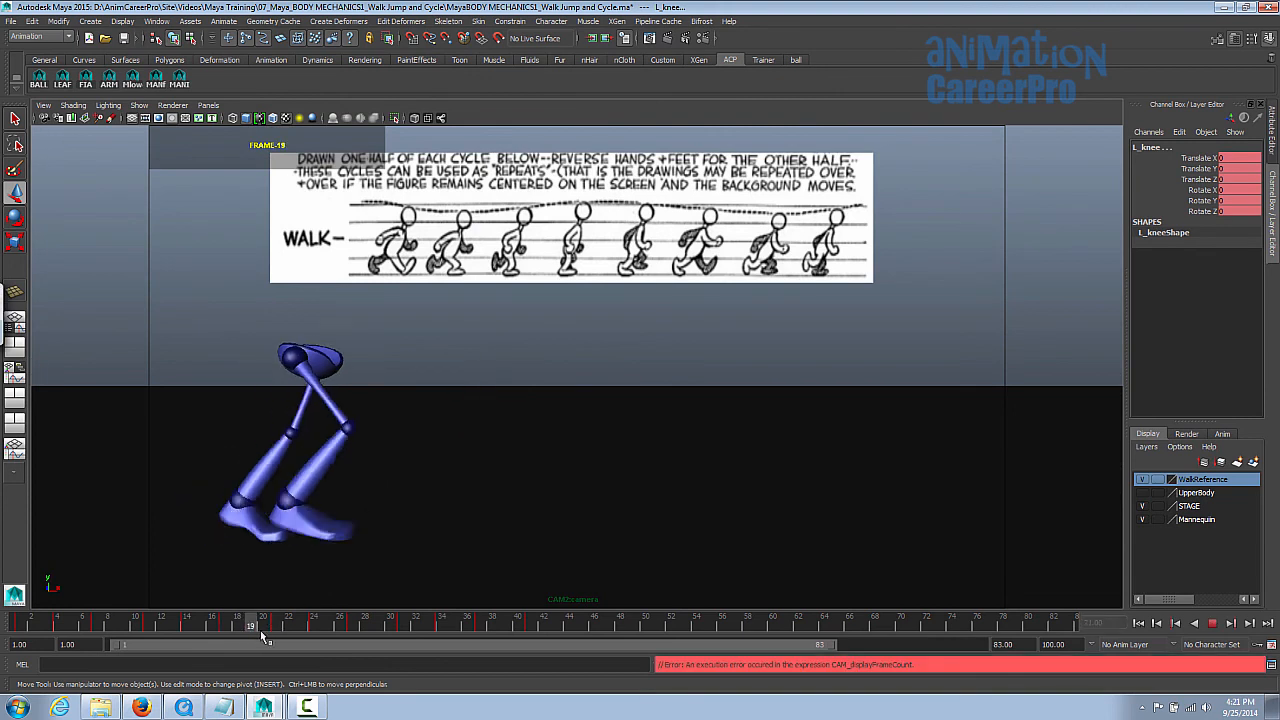
{"action": "mouse_move", "coordinate": [445, 626]}
{"action": "left_mouse_down"}
{"action": "mouse_move", "coordinate": [544, 628]}
{"action": "mouse_move", "coordinate": [488, 634]}
{"action": "mouse_move", "coordinate": [533, 628]}
{"action": "left_mouse_up"}
{"action": "key", "text": "space"}
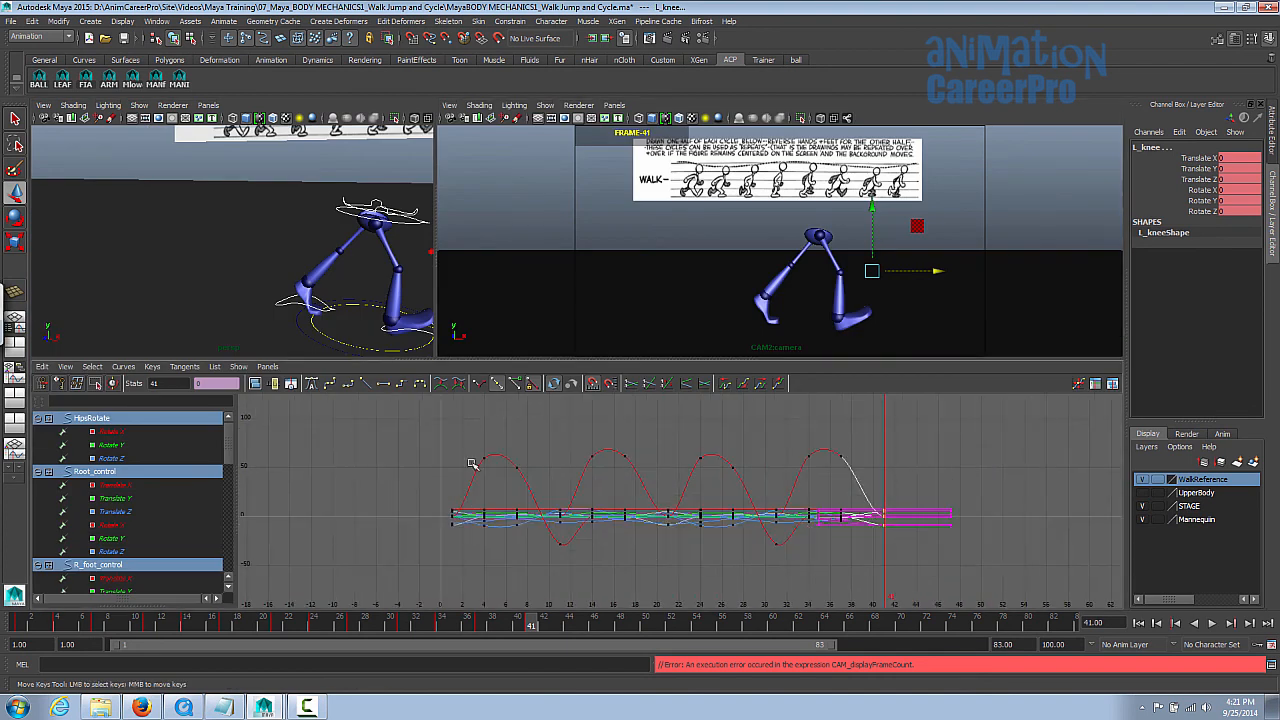
{"action": "key", "text": "ctrl+v"}
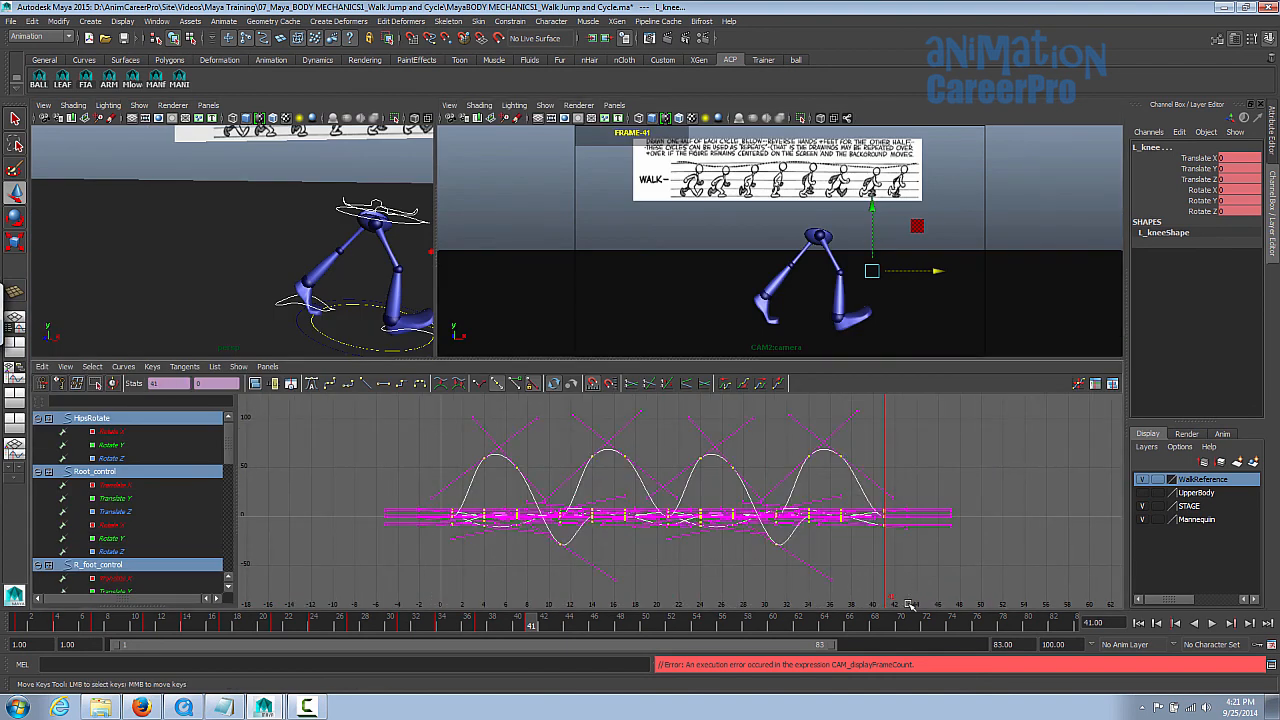
{"action": "left_click", "coordinate": [908, 604]}
{"action": "middle_click_drag", "start_coordinate": [990, 569], "coordinate": [690, 570], "text": "alt"}
Play the extended walk, then scrub it in the enlarged camera view to examine the feet for sliding
{"action": "key", "text": "alt+v"}
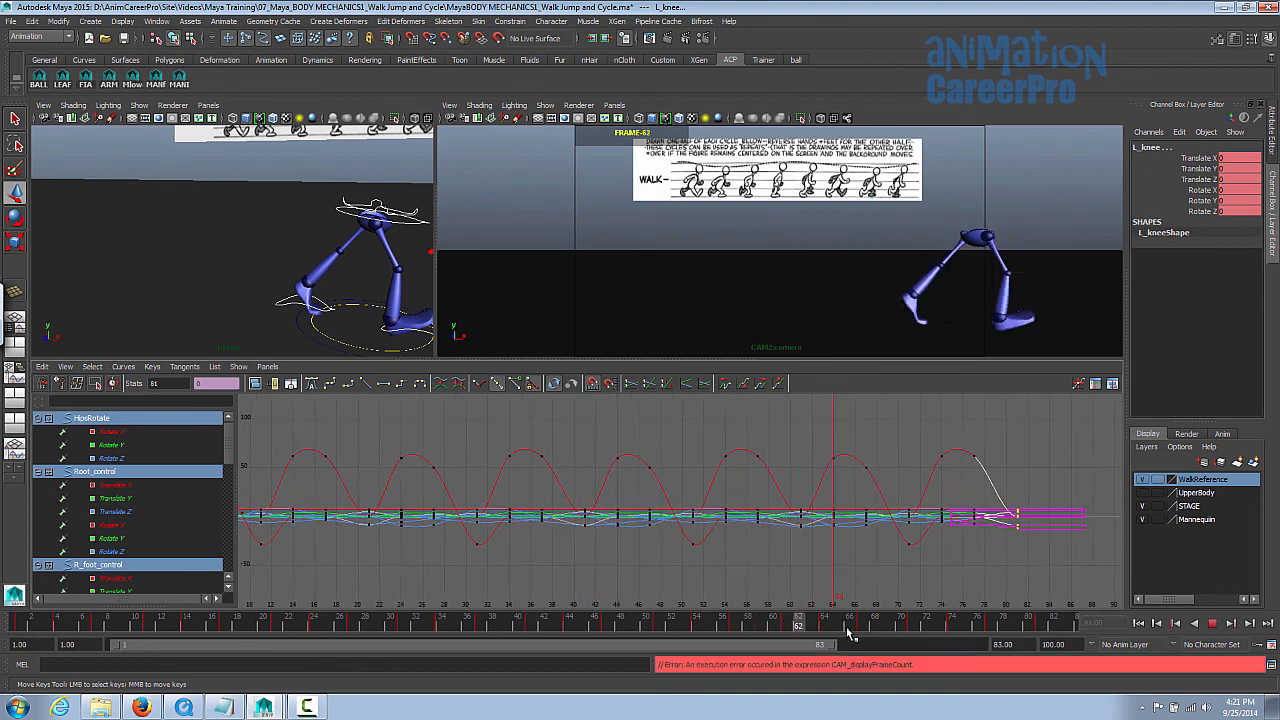
{"action": "key", "text": "alt+v"}
{"action": "key", "text": "w"}
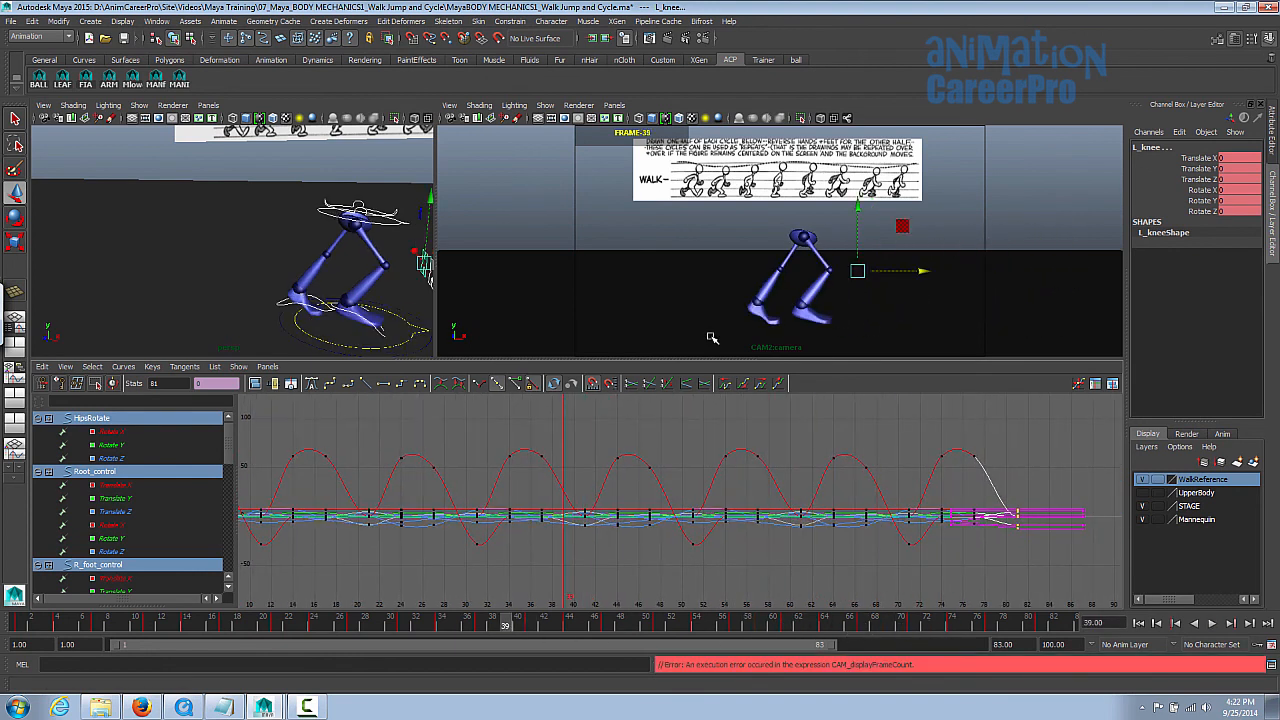
{"action": "key", "text": "space"}
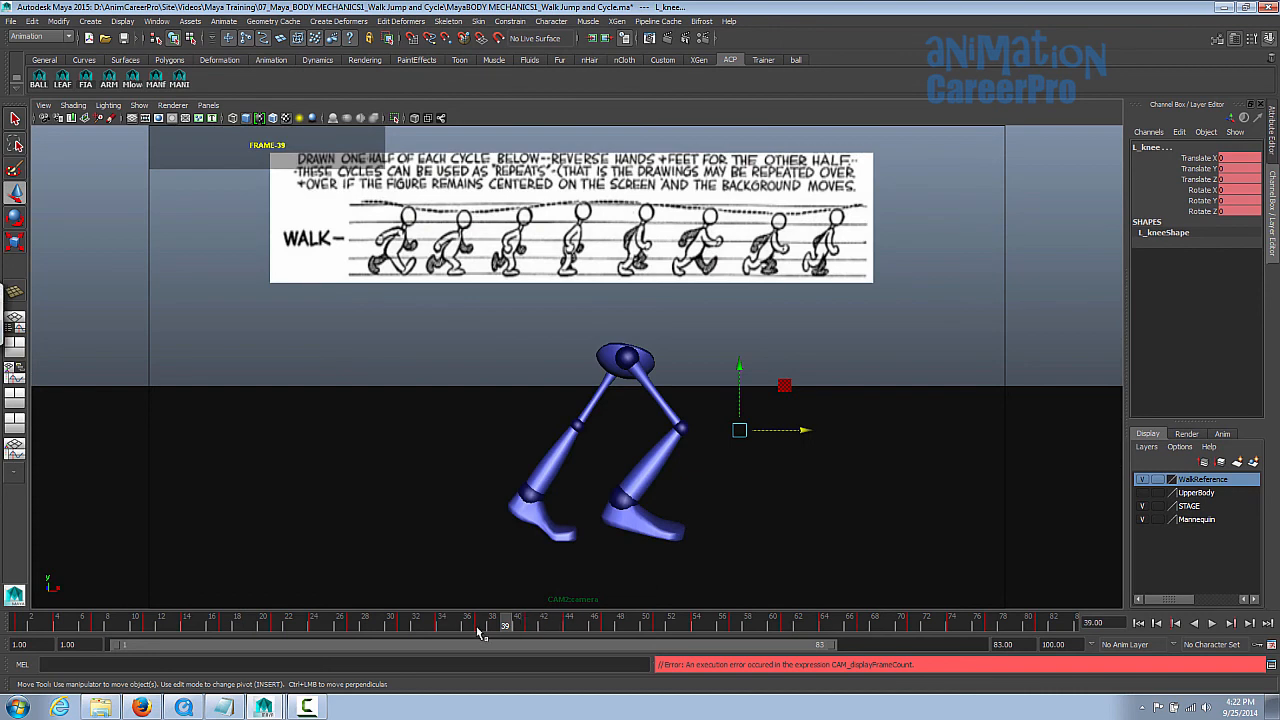
{"action": "left_click_drag", "start_coordinate": [488, 628], "coordinate": [597, 637]}
{"action": "left_click_drag", "start_coordinate": [675, 637], "coordinate": [200, 646]}
{"action": "left_click_drag", "start_coordinate": [17, 652], "coordinate": [5, 650]}
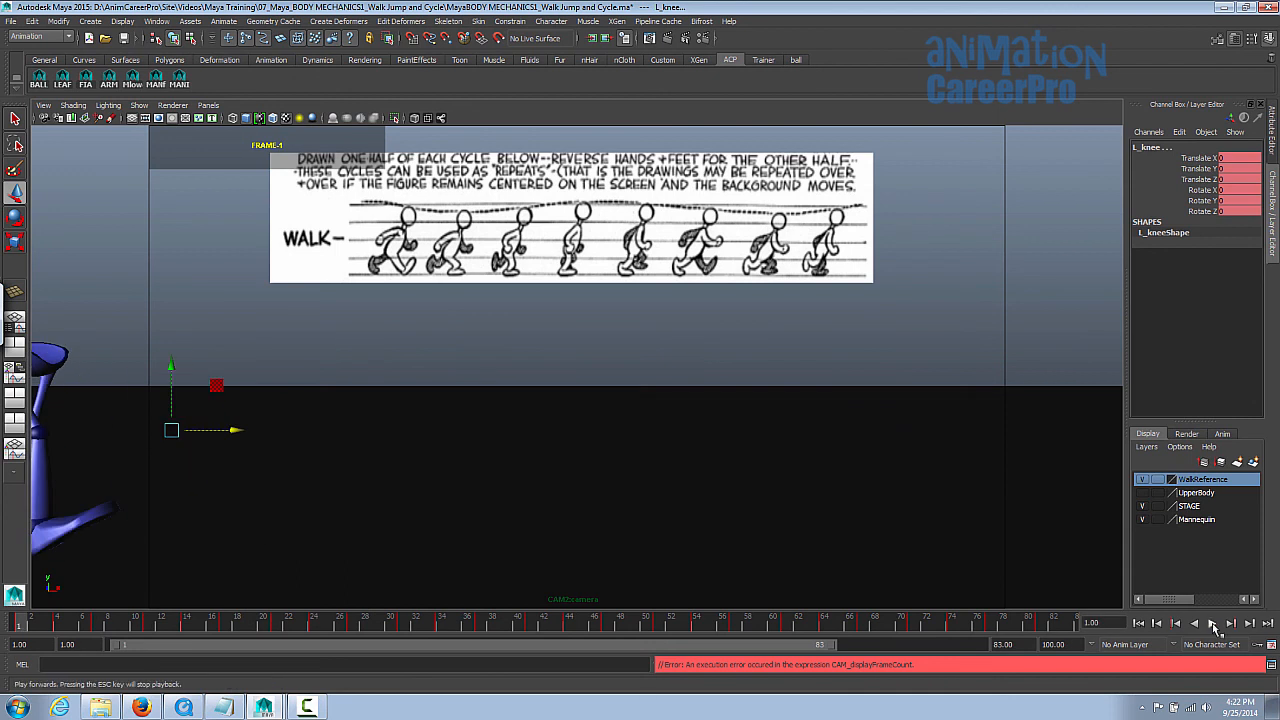
Play the full walk across the stage in the camera view, restarting from frame 1
{"action": "left_click", "coordinate": [1212, 624]}
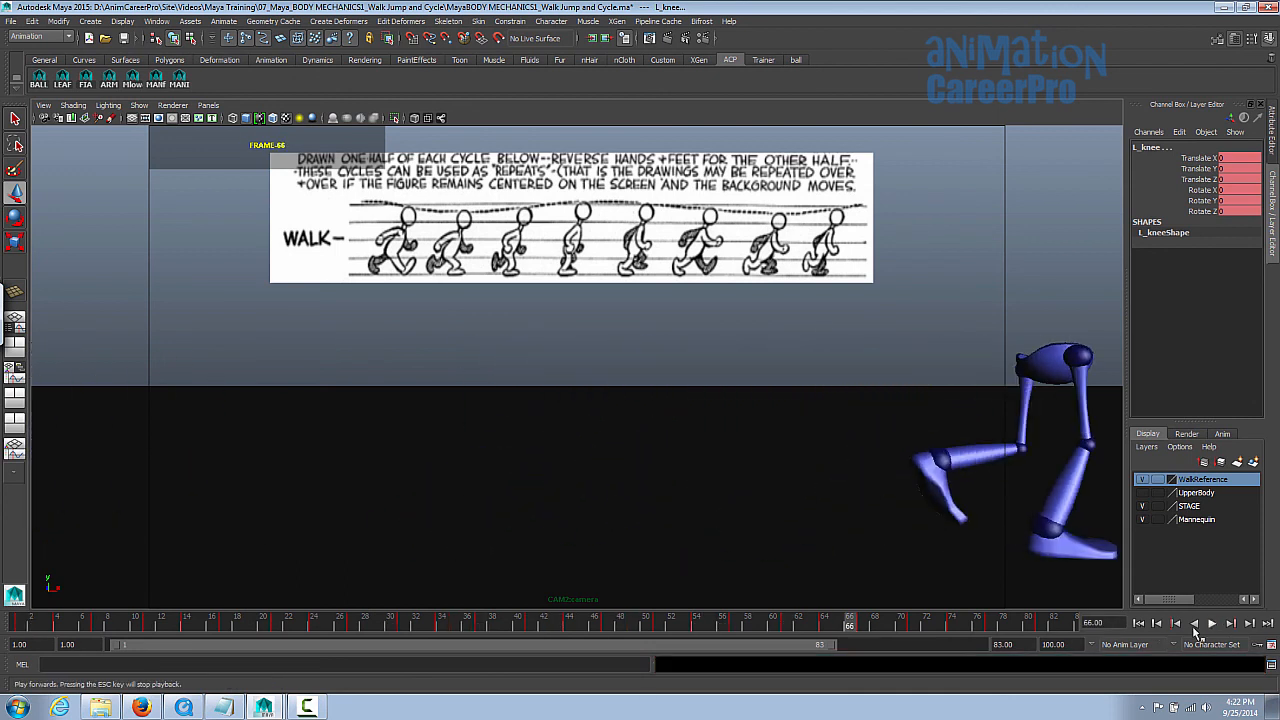
{"action": "left_click", "coordinate": [1142, 624]}
{"action": "left_click", "coordinate": [1212, 624]}
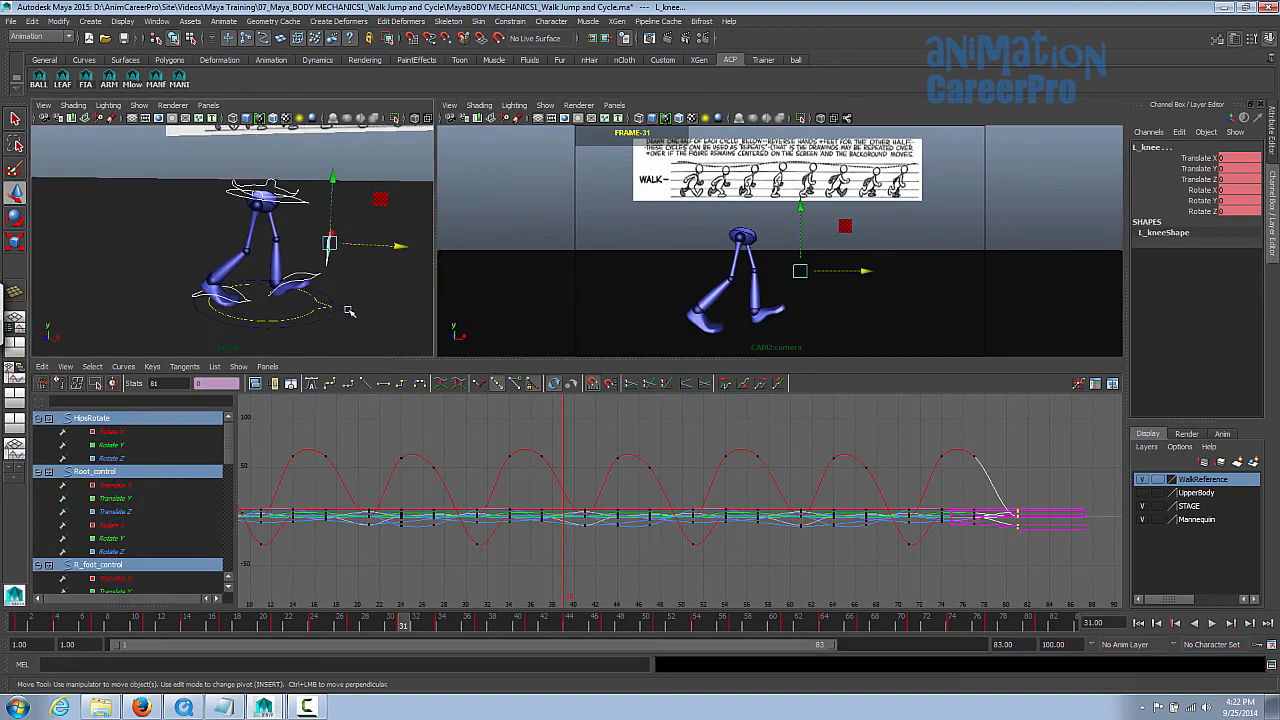
Display the Translate X curve of the Mann_POS control and play the walk to examine the foot contacts
{"action": "left_click", "coordinate": [348, 311]}
{"action": "left_click", "coordinate": [115, 445]}
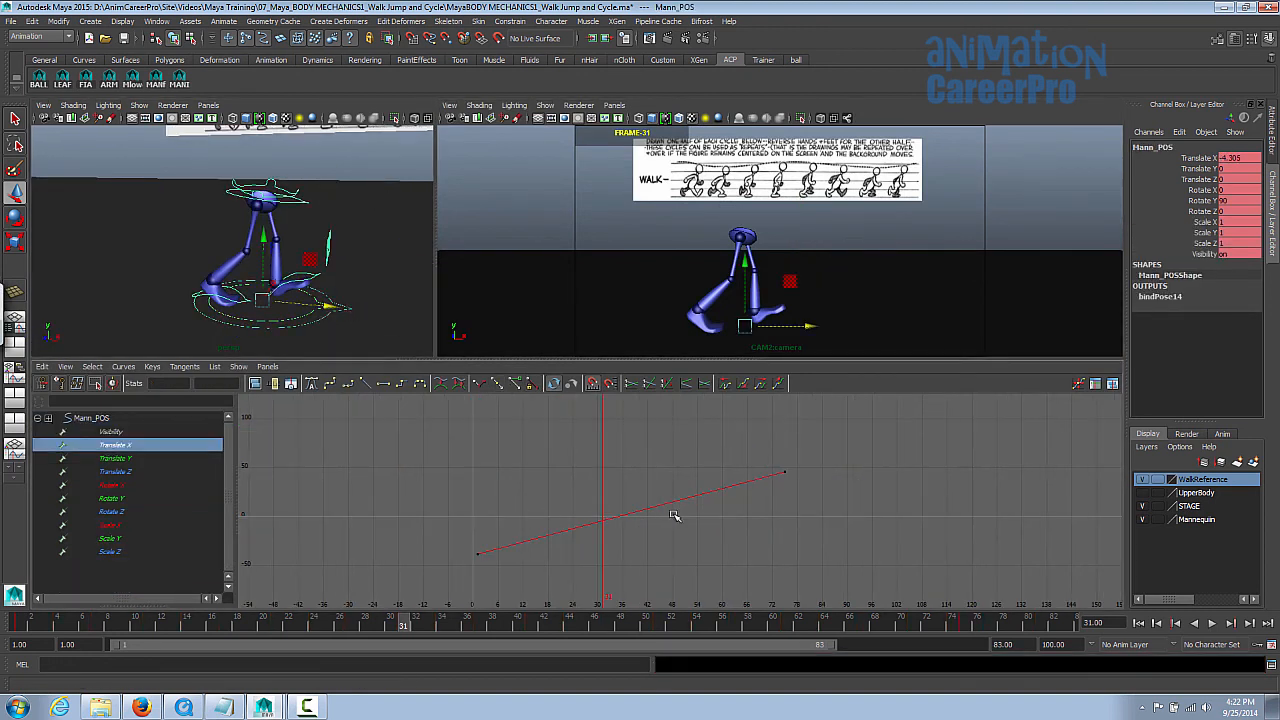
{"action": "scroll", "coordinate": [674, 515], "scroll_direction": "up", "scroll_amount": 2}
{"action": "key", "text": "space"}
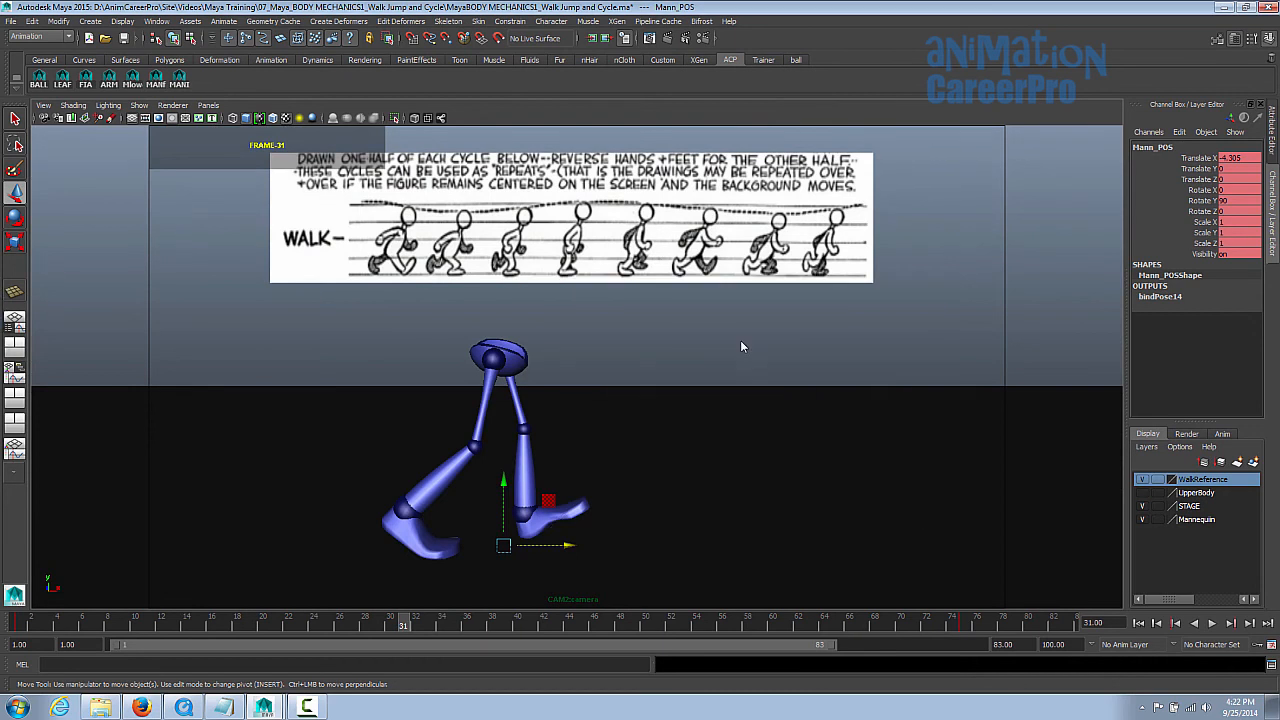
{"action": "key", "text": "space"}
{"action": "key", "text": "alt+v"}
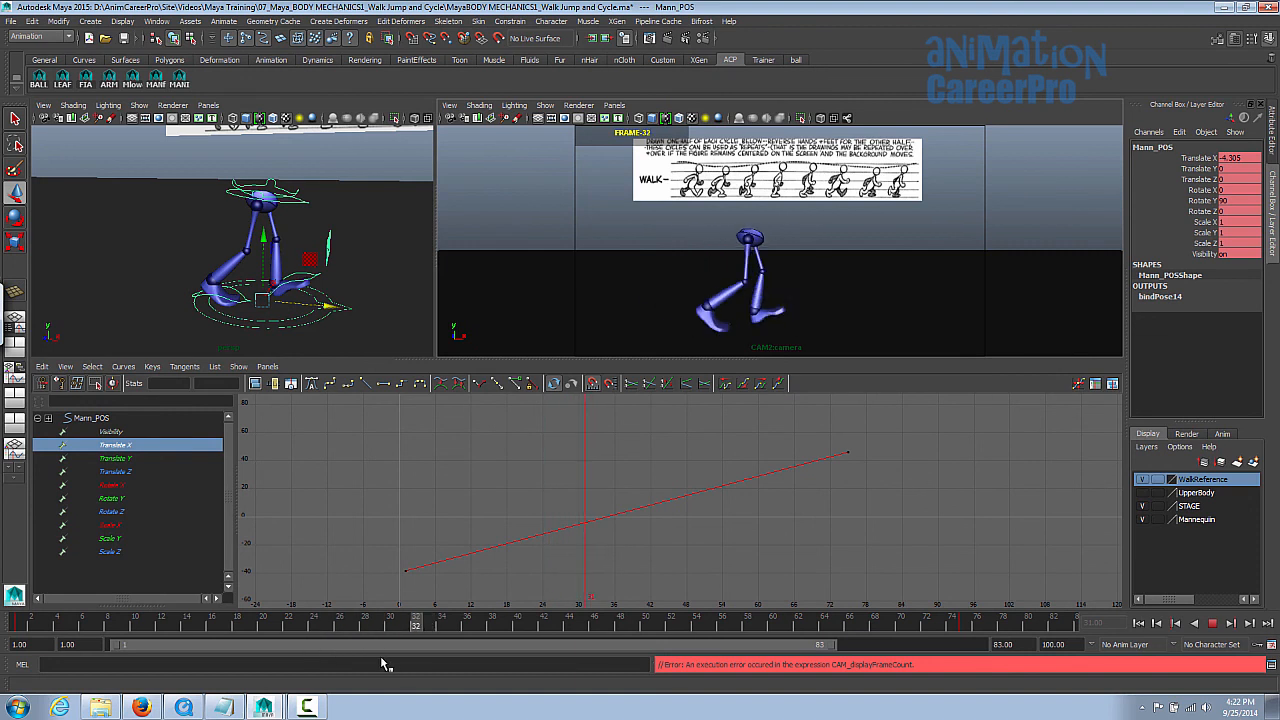
{"action": "key", "text": "alt+v"}
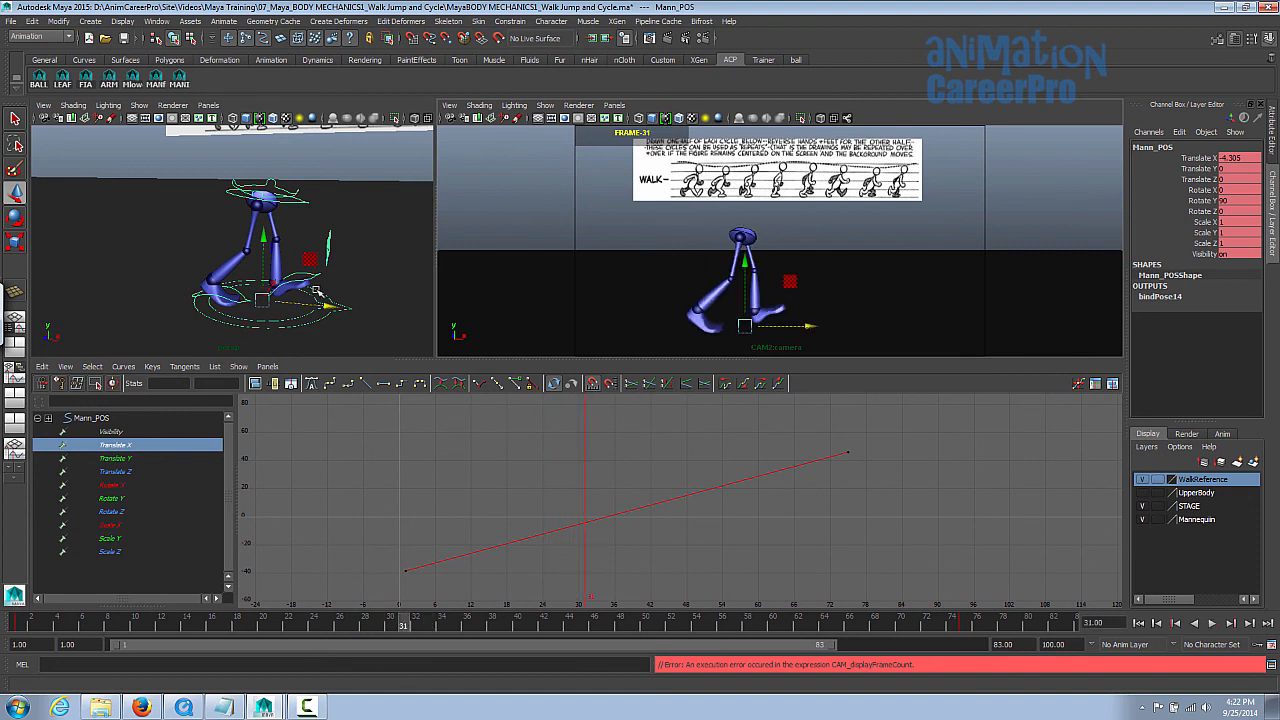
Lower the right foot control's Translate Z key at frame 31 to -6.501 and check the motion around it
{"action": "left_click", "coordinate": [248, 298]}
{"action": "left_click", "coordinate": [134, 457]}
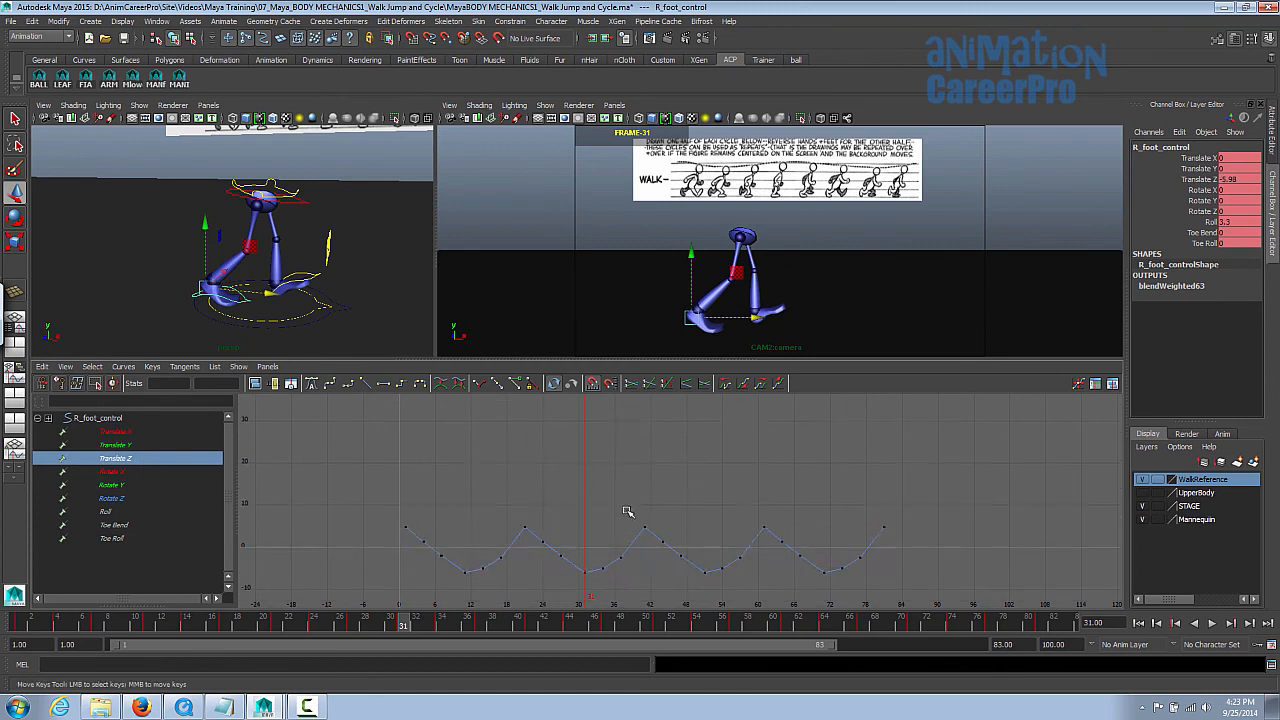
{"action": "key", "text": "f"}
{"action": "key", "text": "alt+v"}
{"action": "left_click_drag", "start_coordinate": [352, 645], "coordinate": [402, 643]}
{"action": "left_click", "coordinate": [739, 533]}
{"action": "middle_click_drag", "start_coordinate": [757, 560], "coordinate": [758, 568], "text": "shift"}
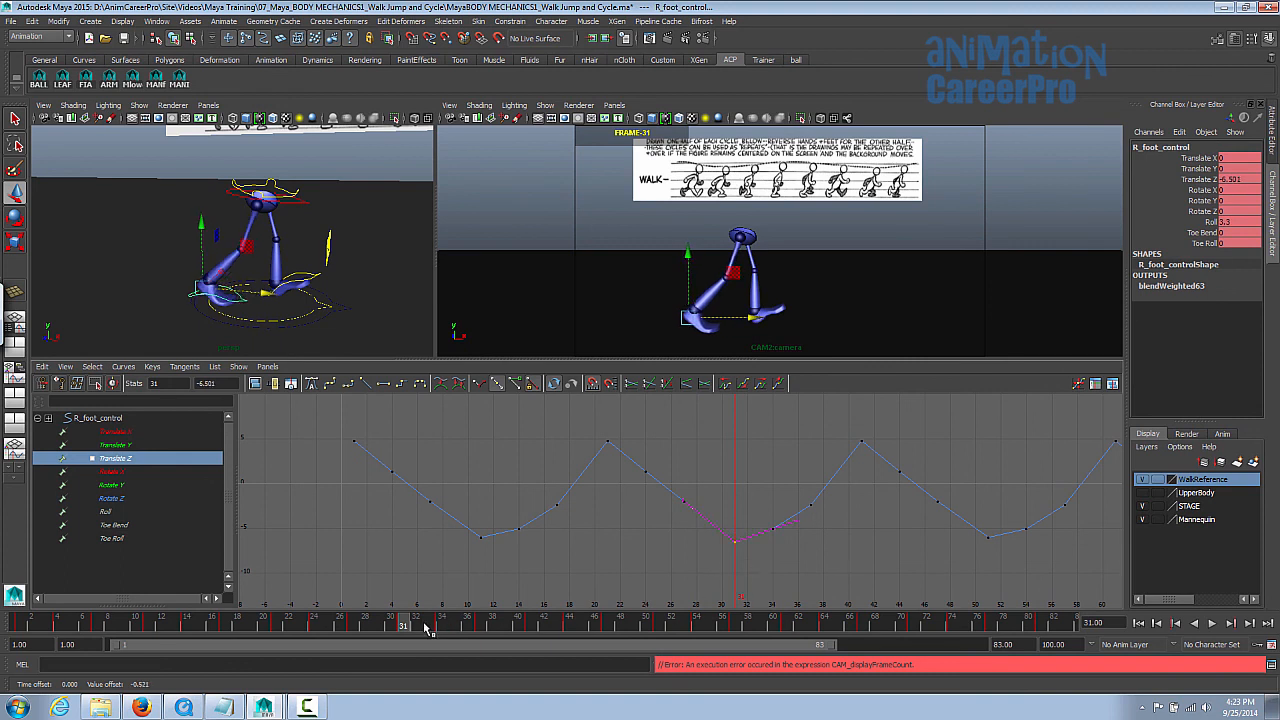
{"action": "mouse_move", "coordinate": [400, 628]}
{"action": "left_mouse_down"}
{"action": "mouse_move", "coordinate": [358, 632]}
{"action": "mouse_move", "coordinate": [400, 635]}
{"action": "mouse_move", "coordinate": [392, 654]}
{"action": "mouse_move", "coordinate": [358, 656]}
{"action": "mouse_move", "coordinate": [434, 656]}
{"action": "left_mouse_up"}
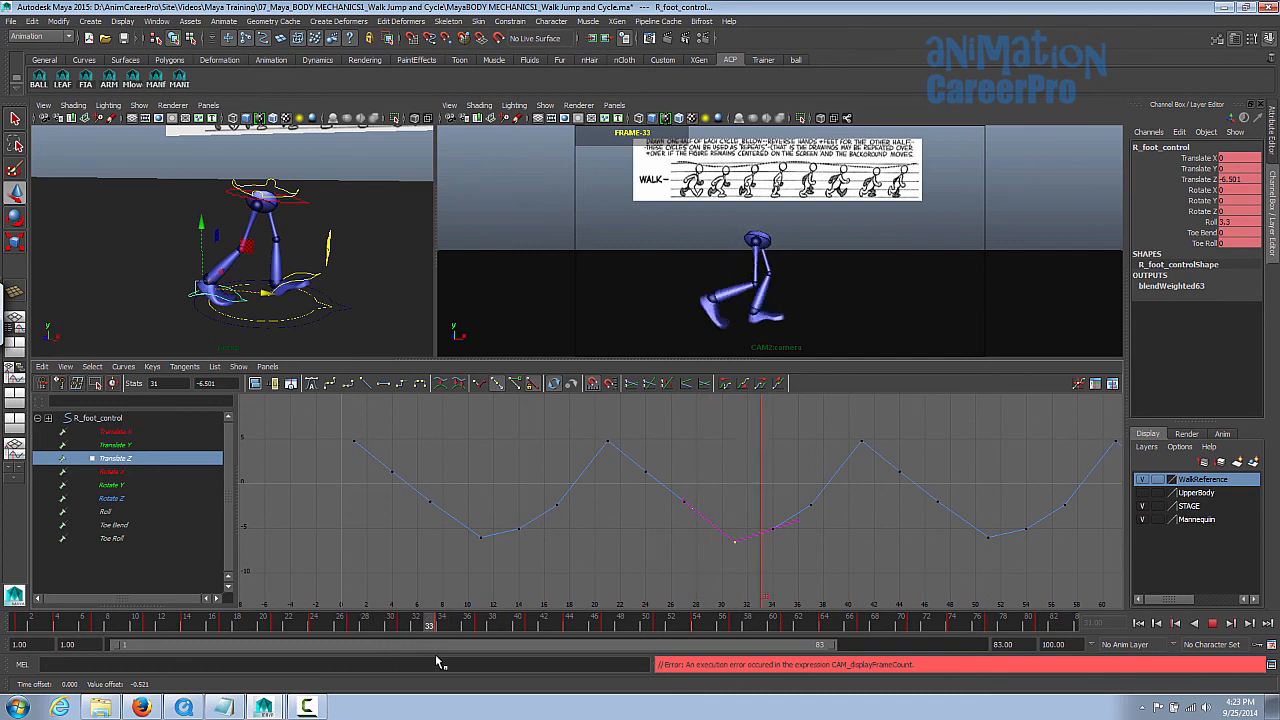
Set the right foot's Translate Z keys at frames 11, 51 and 71 to -6.501 as well
{"action": "left_click_drag", "start_coordinate": [636, 533], "coordinate": [671, 559]}
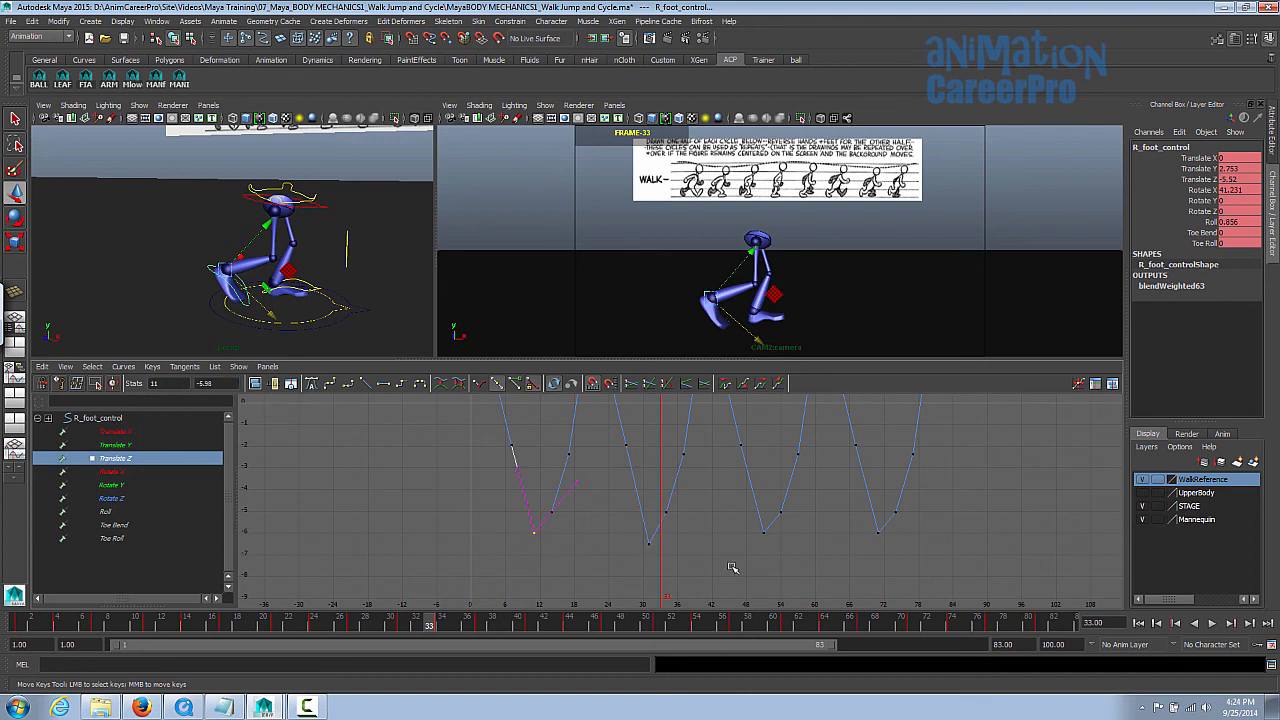
{"action": "left_click_drag", "start_coordinate": [913, 577], "coordinate": [914, 578], "text": "shift"}
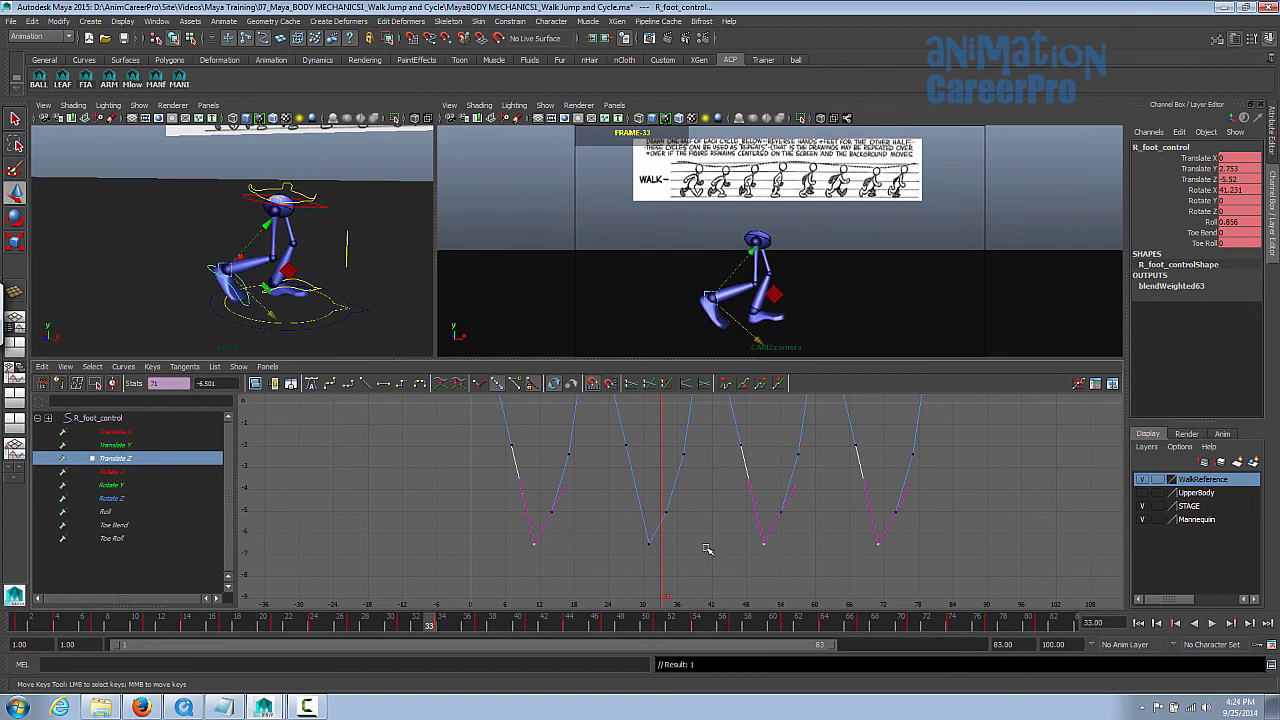
{"action": "left_click_drag", "start_coordinate": [696, 584], "coordinate": [697, 585]}
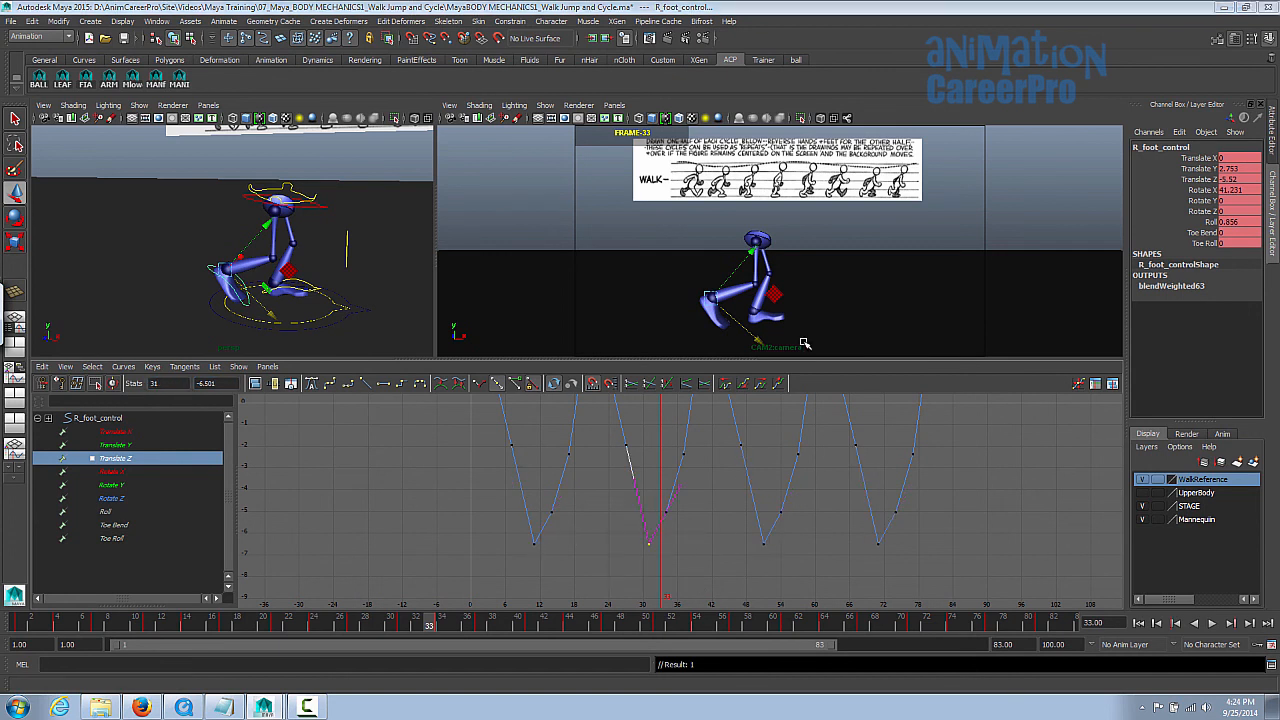
Scrub the walk in the enlarged camera view, selecting the left foot control, to examine both feet for sliding
{"action": "key", "text": "space"}
{"action": "left_click_drag", "start_coordinate": [115, 621], "coordinate": [786, 643]}
{"action": "left_click_drag", "start_coordinate": [671, 646], "coordinate": [497, 625]}
{"action": "key", "text": "space"}
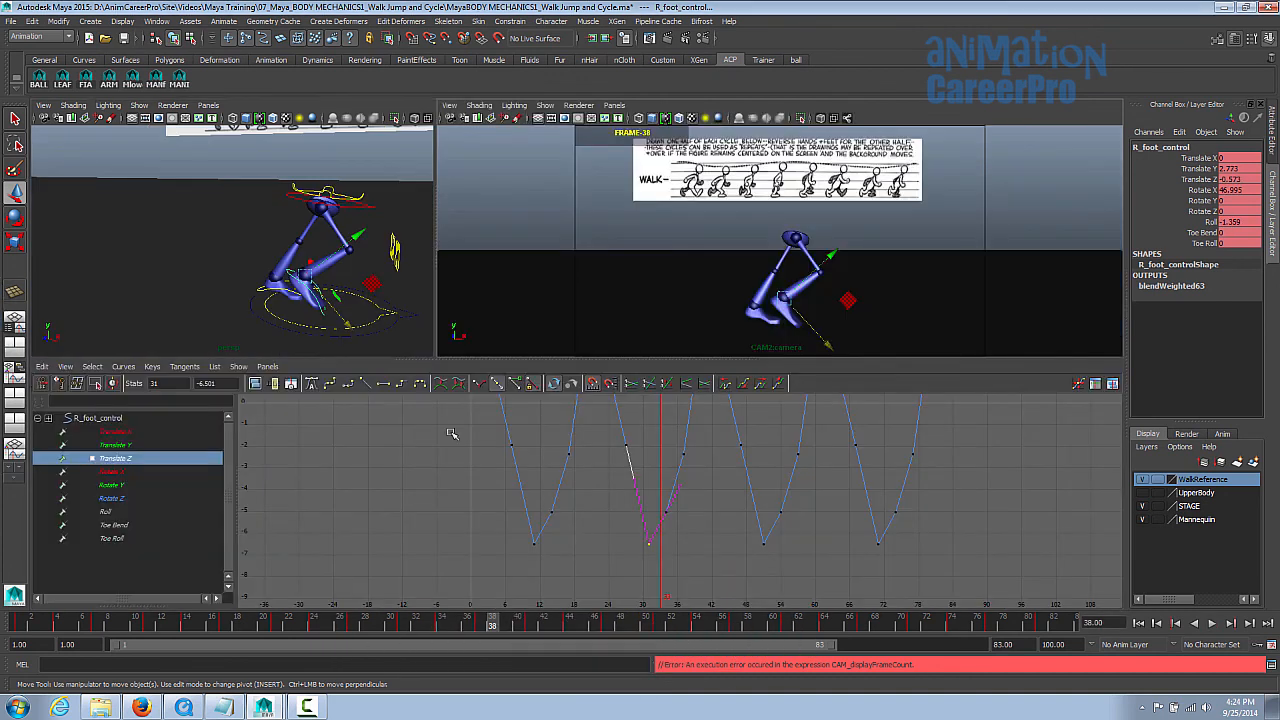
{"action": "left_click", "coordinate": [268, 287]}
{"action": "key", "text": "space"}
{"action": "left_click_drag", "start_coordinate": [246, 626], "coordinate": [454, 635]}
{"action": "key", "text": "space"}
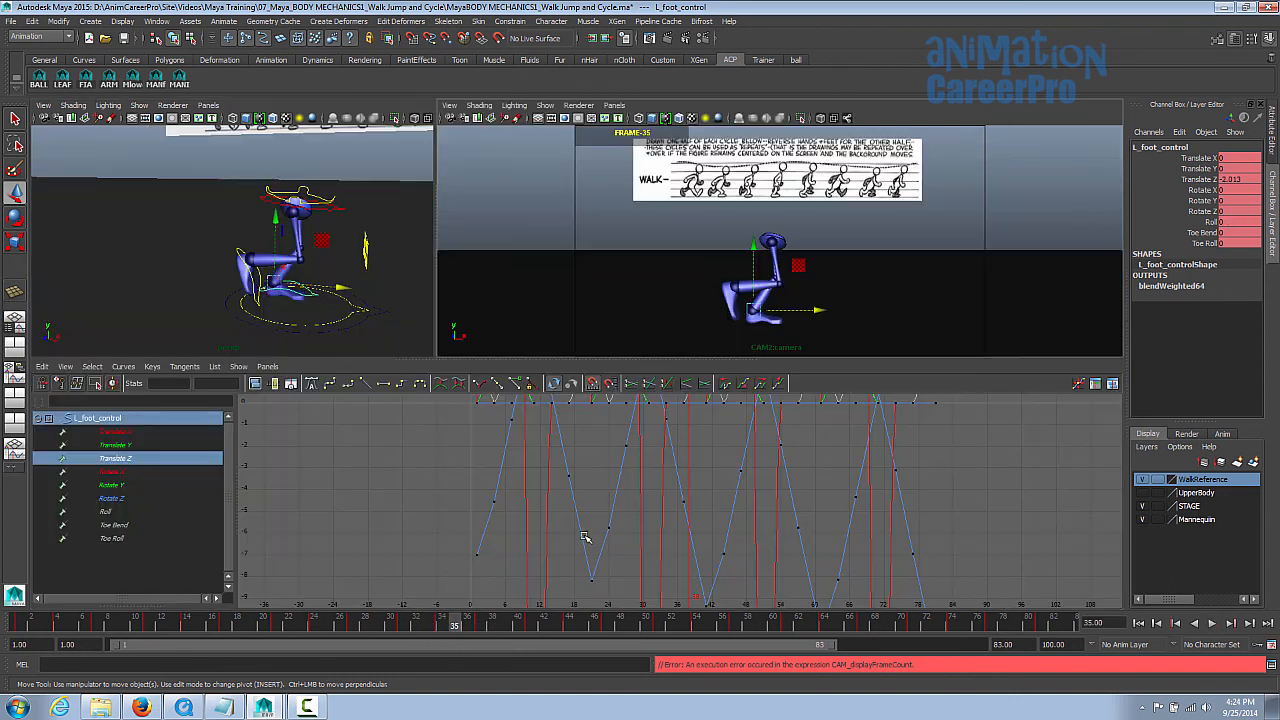
Raise the left foot's Translate Z keys in the repeated cycles so they line up with the first cycle
{"action": "left_click", "coordinate": [148, 460]}
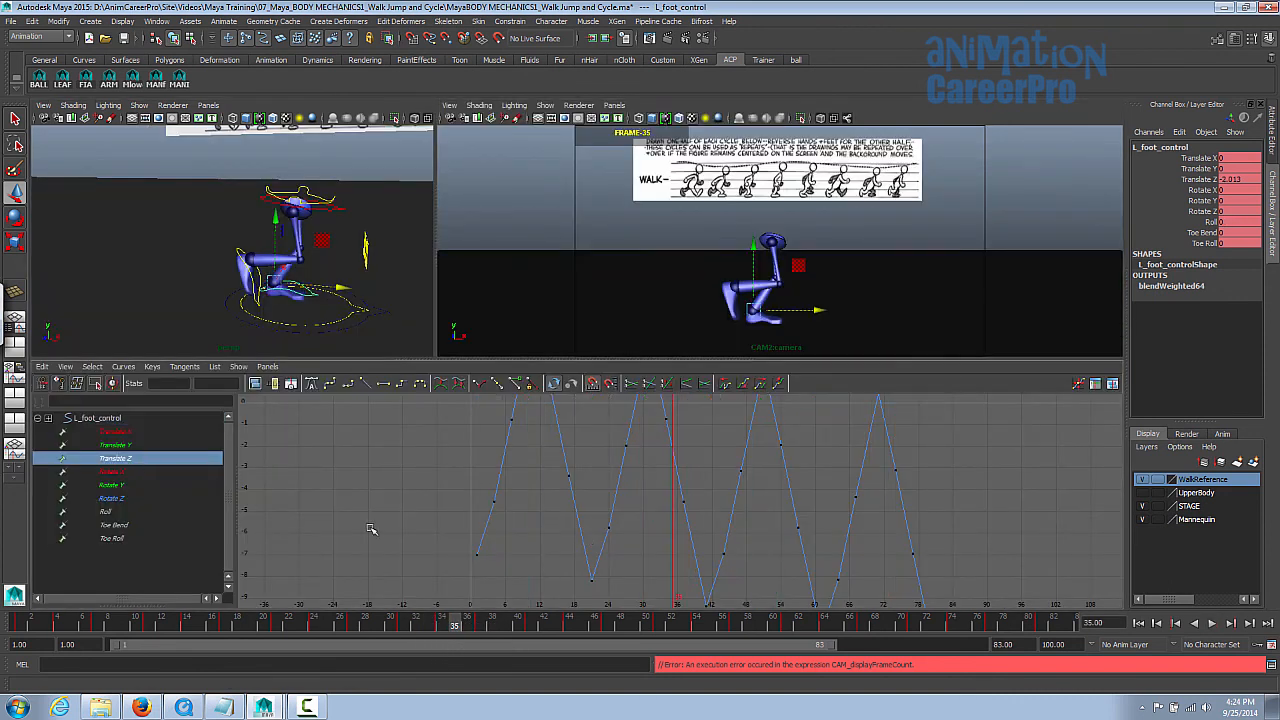
{"action": "right_click_drag", "start_coordinate": [778, 469], "coordinate": [763, 505], "text": "alt+shift"}
{"action": "middle_click_drag", "start_coordinate": [649, 493], "coordinate": [706, 503], "text": "alt"}
{"action": "right_click_drag", "start_coordinate": [706, 503], "coordinate": [731, 509], "text": "alt"}
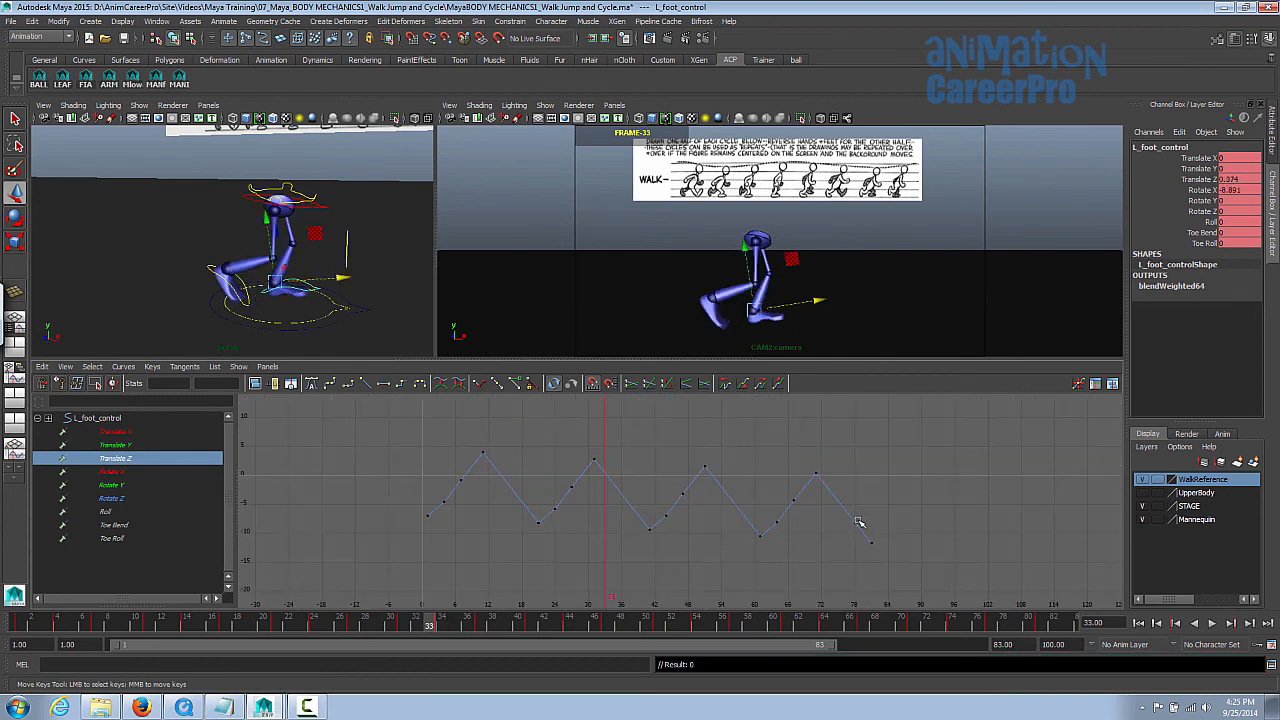
{"action": "right_click_drag", "start_coordinate": [858, 521], "coordinate": [849, 503], "text": "alt+shift"}
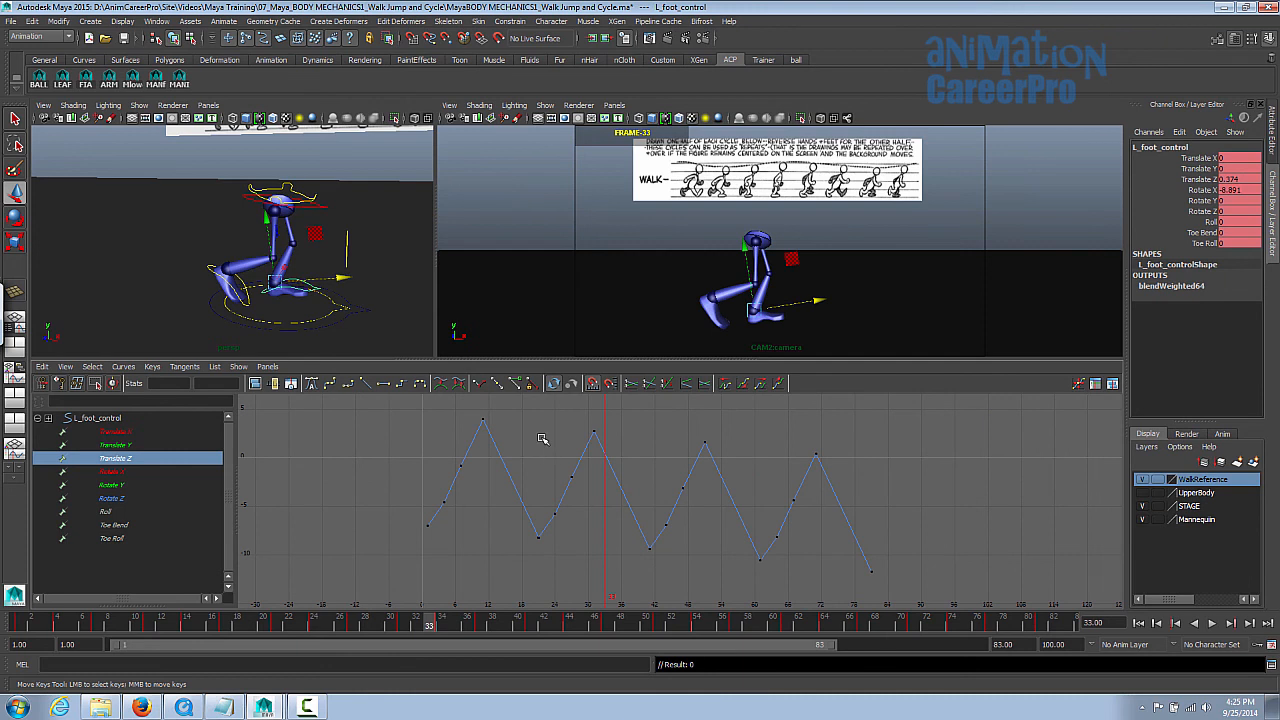
{"action": "left_click_drag", "start_coordinate": [676, 510], "coordinate": [894, 605]}
{"action": "middle_click_drag", "start_coordinate": [721, 589], "coordinate": [838, 556]}
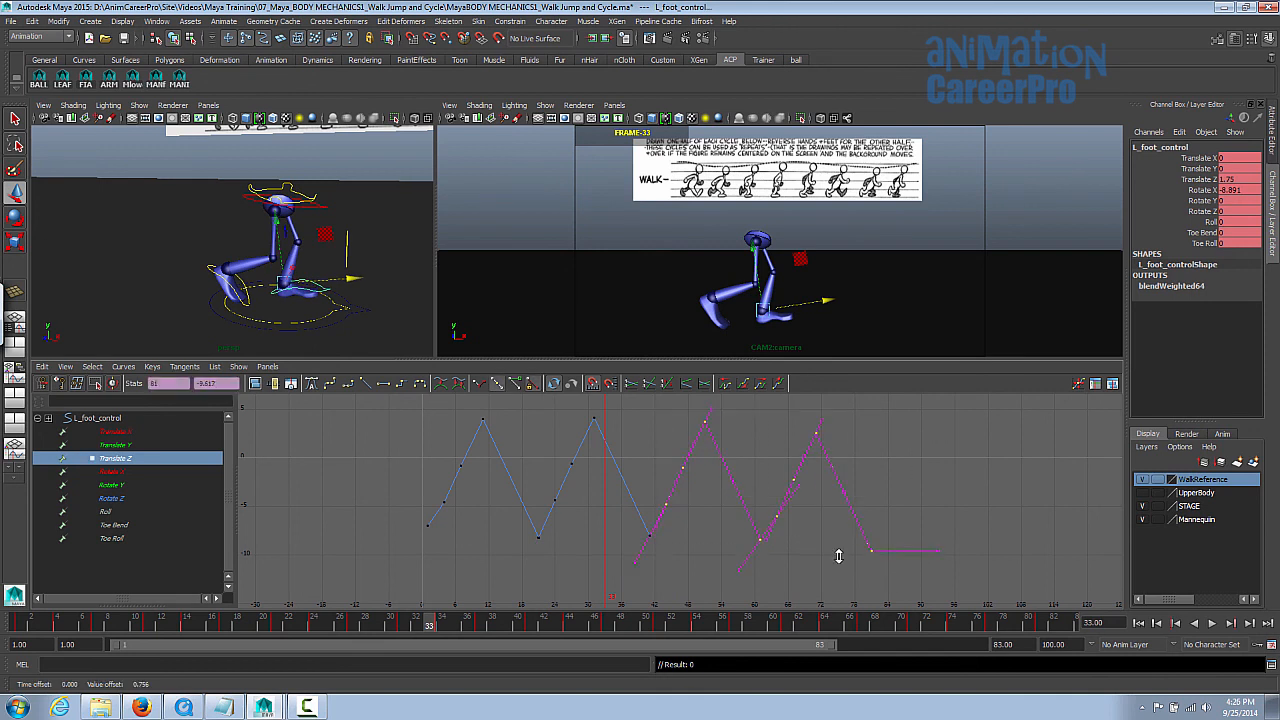
{"action": "left_click_drag", "start_coordinate": [763, 426], "coordinate": [929, 578]}
{"action": "middle_click_drag", "start_coordinate": [929, 579], "coordinate": [929, 566]}
Select the left foot's in-between Translate Z keys at frames 4 and 7 and their counterparts in every repeated cycle
{"action": "scroll", "coordinate": [573, 555], "scroll_direction": "up", "scroll_amount": 2}
{"action": "middle_click_drag", "start_coordinate": [573, 555], "coordinate": [682, 566], "text": "alt"}
{"action": "left_click_drag", "start_coordinate": [499, 492], "coordinate": [551, 512]}
{"action": "left_click_drag", "start_coordinate": [521, 442], "coordinate": [554, 466], "text": "shift"}
{"action": "left_click_drag", "start_coordinate": [706, 507], "coordinate": [707, 506], "text": "shift"}
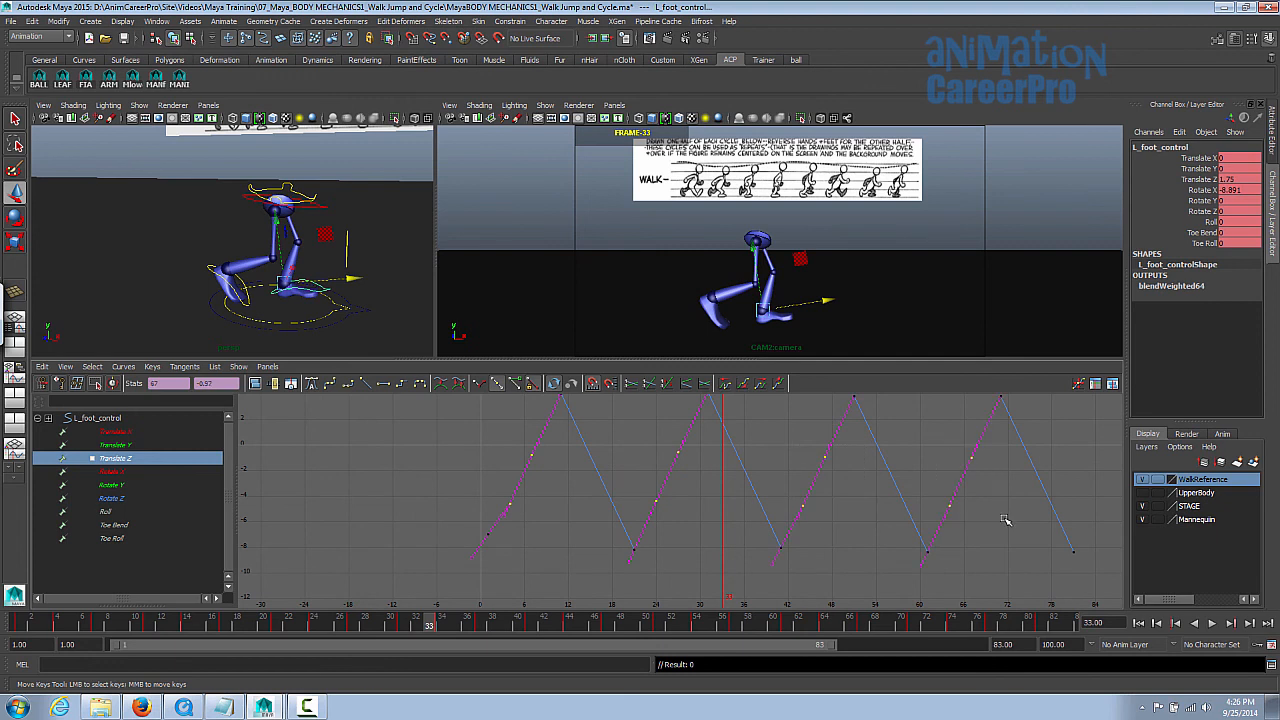
Play the walk in the enlarged camera view to examine the left foot's planted phase
{"action": "key", "text": "space"}
{"action": "key", "text": "alt+v"}
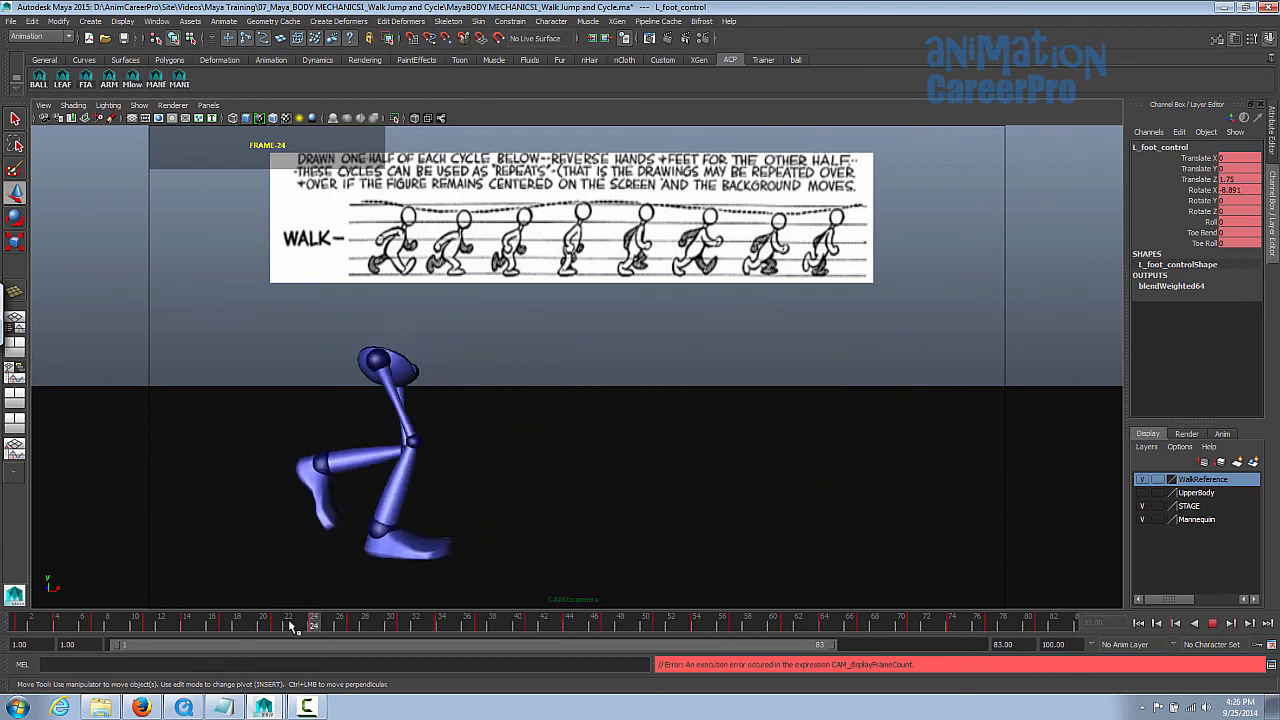
{"action": "key", "text": "alt+v"}
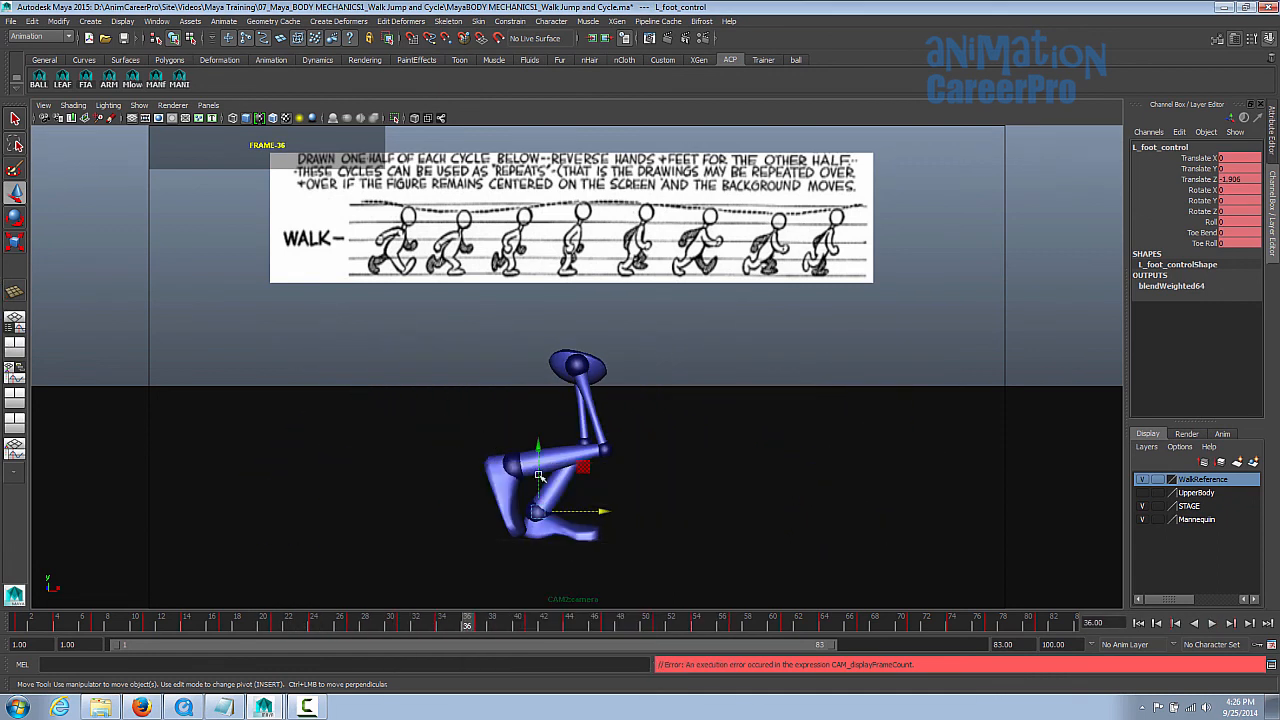
Raise the Mann_POS control's Translate X key at frame 75 to about 50.2 to lengthen the travel across the stage
{"action": "key", "text": "space"}
{"action": "left_click", "coordinate": [378, 318]}
{"action": "left_click", "coordinate": [1030, 411]}
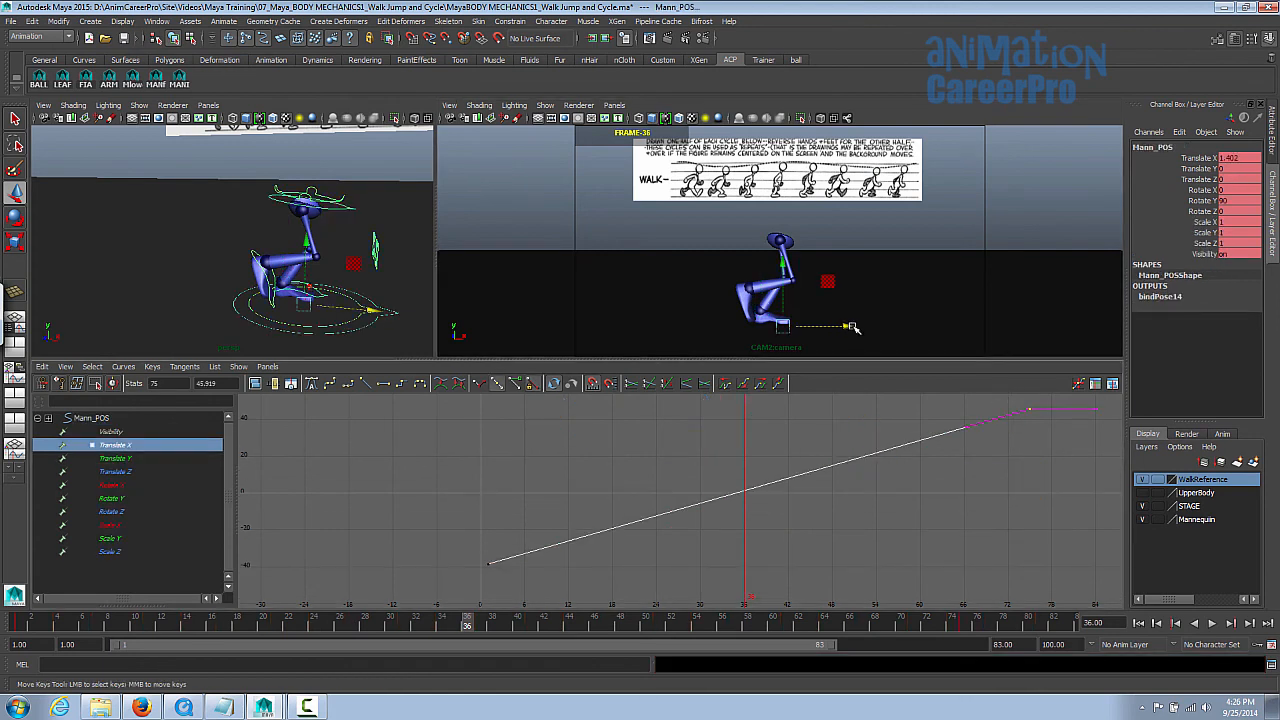
{"action": "key", "text": "w"}
{"action": "mouse_move", "coordinate": [493, 622]}
{"action": "left_mouse_down"}
{"action": "mouse_move", "coordinate": [537, 625]}
{"action": "mouse_move", "coordinate": [394, 624]}
{"action": "mouse_move", "coordinate": [497, 626]}
{"action": "left_mouse_up"}
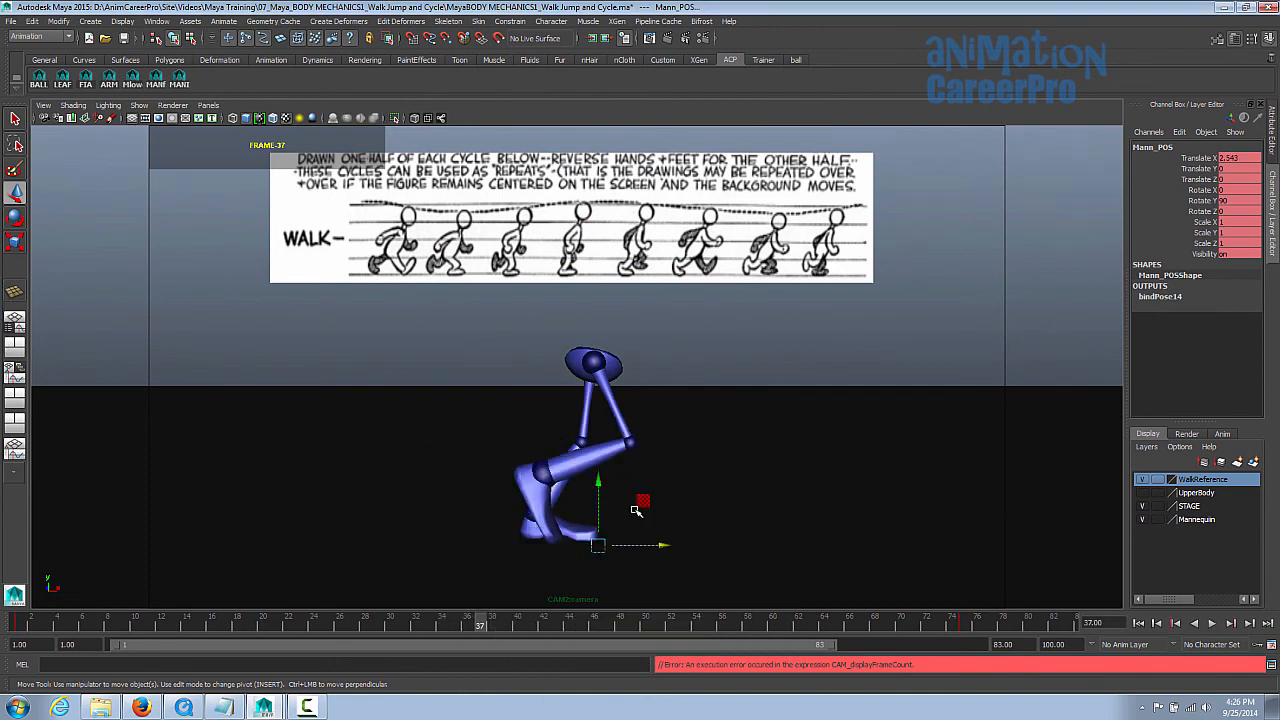
{"action": "key", "text": "space"}
{"action": "middle_click_drag", "start_coordinate": [910, 470], "coordinate": [776, 508], "text": "alt"}
{"action": "right_click_drag", "start_coordinate": [776, 508], "coordinate": [900, 489], "text": "alt"}
{"action": "middle_click_drag", "start_coordinate": [900, 489], "coordinate": [620, 561], "text": "alt"}
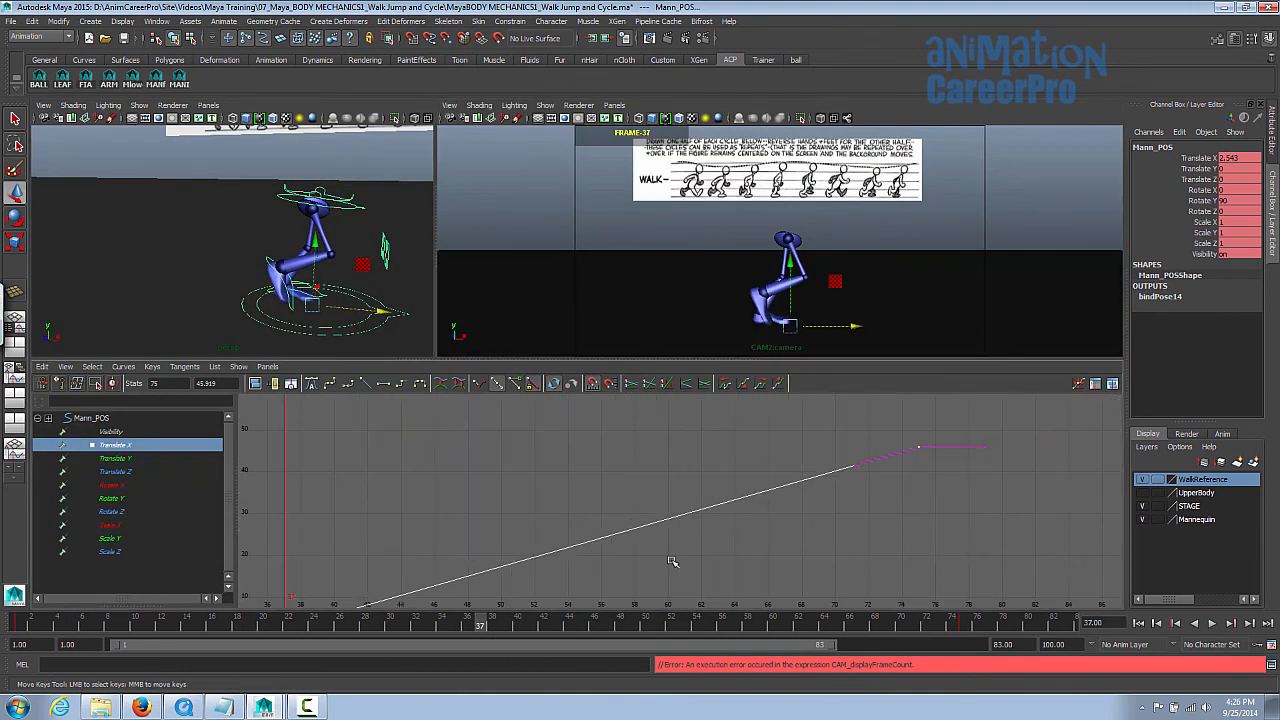
{"action": "middle_click_drag", "start_coordinate": [934, 504], "coordinate": [919, 431]}
Check the feet in the camera view and fine-tune the frame 75 Translate X key to about 50.67
{"action": "key", "text": "space"}
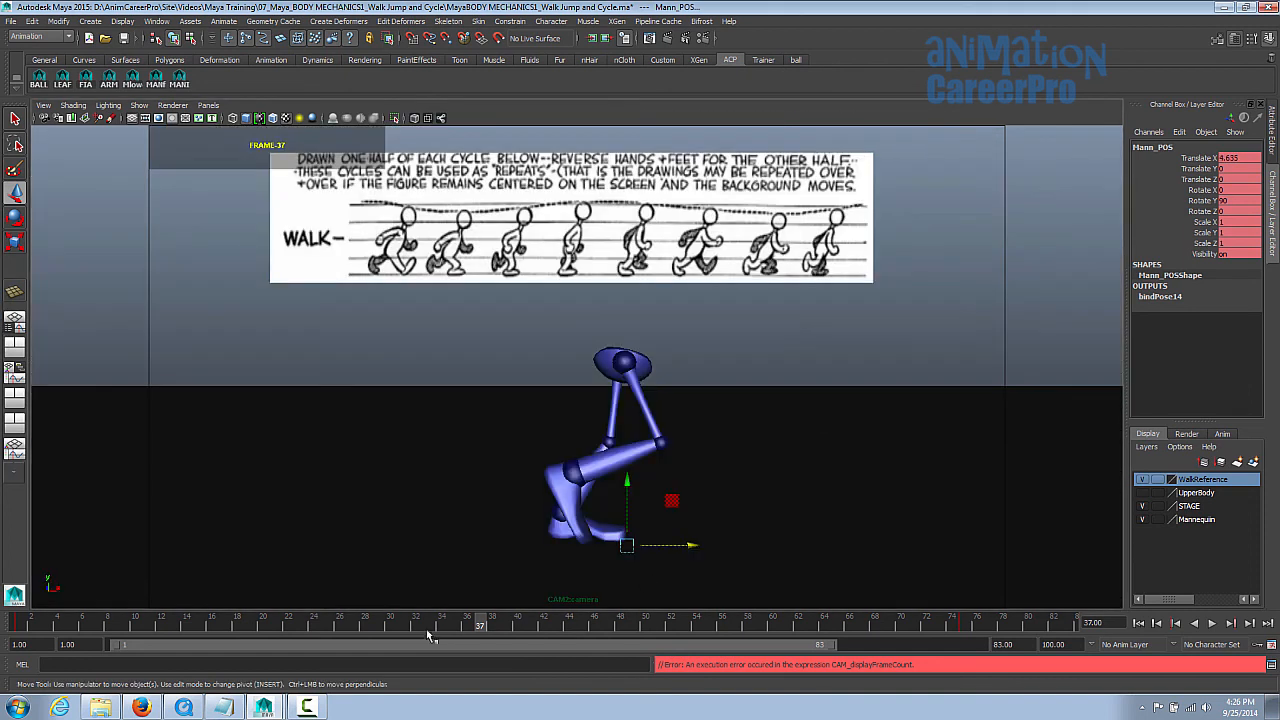
{"action": "key", "text": "alt+v"}
{"action": "mouse_move", "coordinate": [494, 633]}
{"action": "left_mouse_down"}
{"action": "mouse_move", "coordinate": [416, 639]}
{"action": "mouse_move", "coordinate": [518, 636]}
{"action": "mouse_move", "coordinate": [448, 645]}
{"action": "mouse_move", "coordinate": [492, 639]}
{"action": "left_mouse_up"}
{"action": "key", "text": "space"}
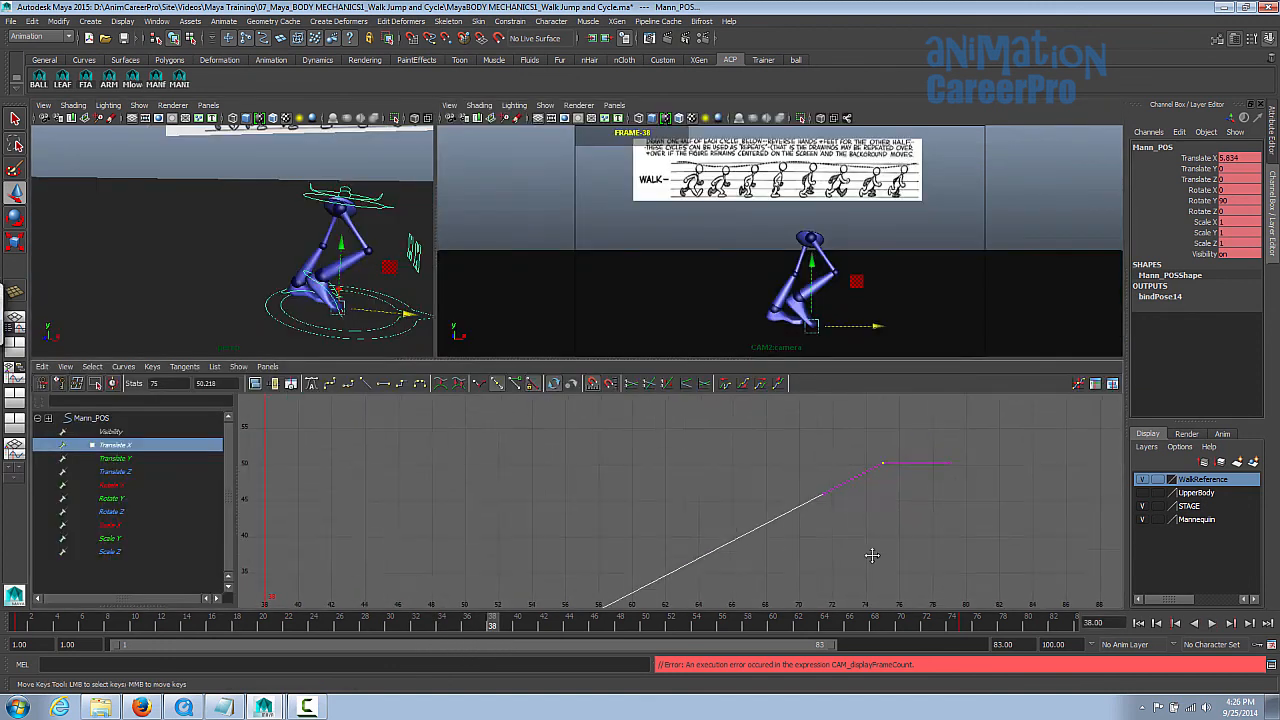
{"action": "key", "text": "space"}
{"action": "key", "text": "alt+v"}
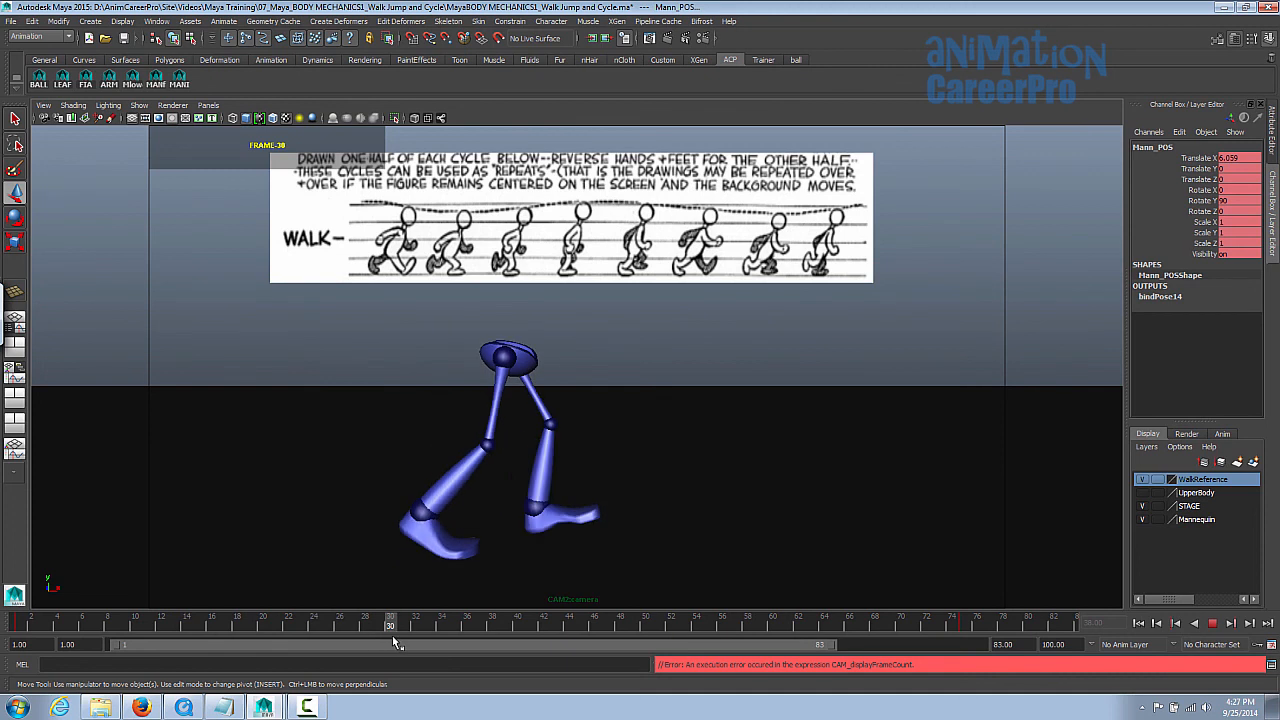
{"action": "key", "text": "alt+v"}
Lower the right foot's lowest Translate Z keys at frames 11, 31, 51 and 71 to -6.934
{"action": "key", "text": "space"}
{"action": "left_click", "coordinate": [150, 473]}
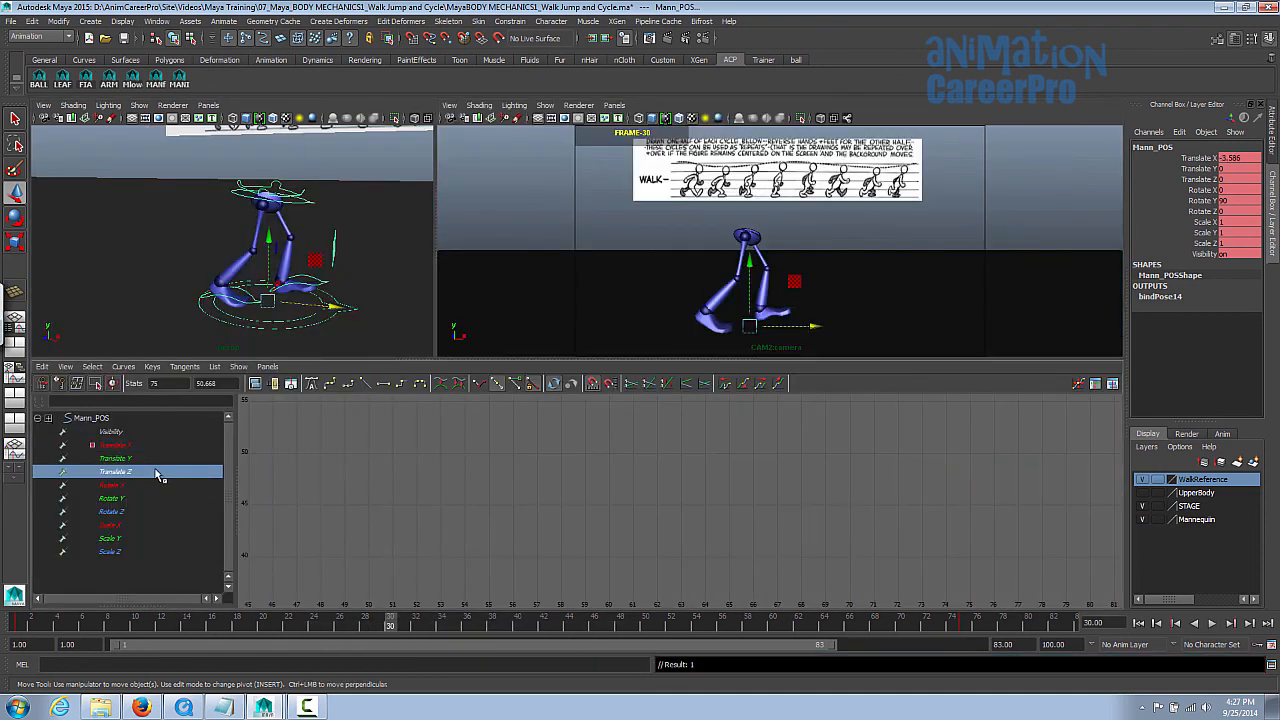
{"action": "left_click", "coordinate": [250, 308]}
{"action": "left_click", "coordinate": [166, 457]}
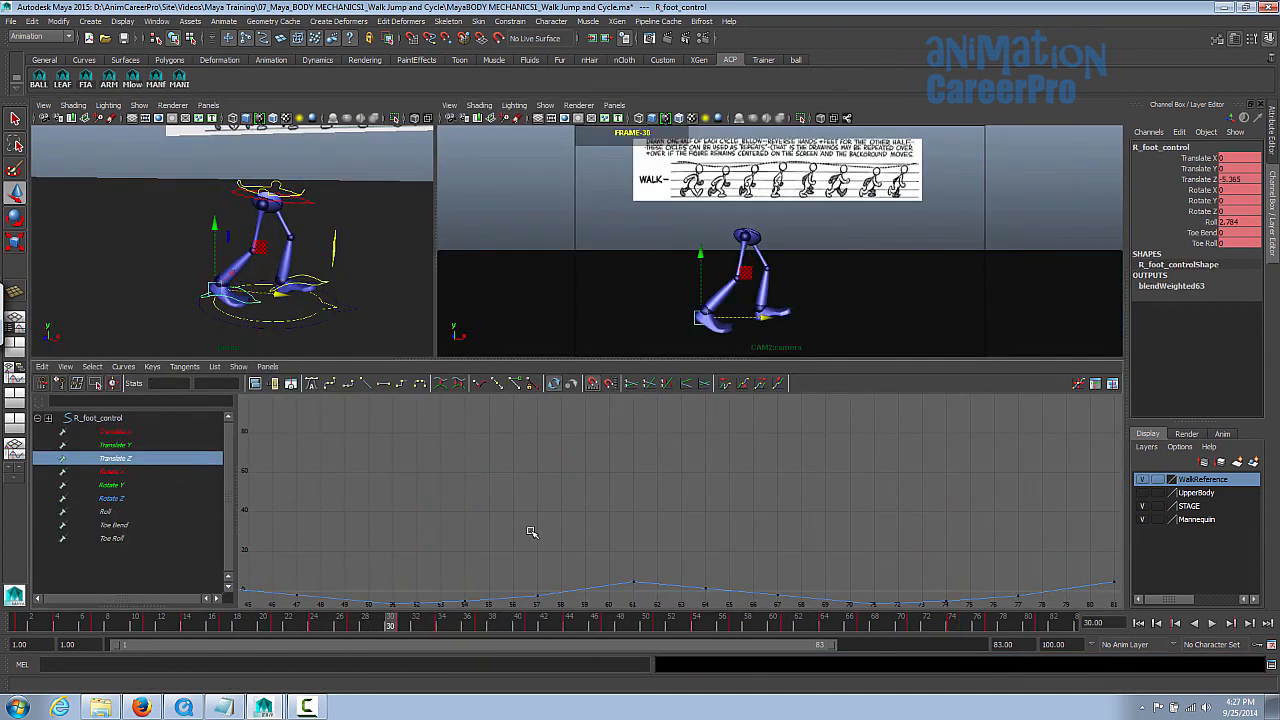
{"action": "key", "text": "f"}
{"action": "mouse_move", "coordinate": [390, 640]}
{"action": "left_mouse_down"}
{"action": "mouse_move", "coordinate": [300, 643]}
{"action": "mouse_move", "coordinate": [406, 641]}
{"action": "left_mouse_up"}
{"action": "left_click_drag", "start_coordinate": [622, 546], "coordinate": [705, 588]}
{"action": "right_click_drag", "start_coordinate": [513, 558], "coordinate": [774, 555], "text": "alt+shift"}
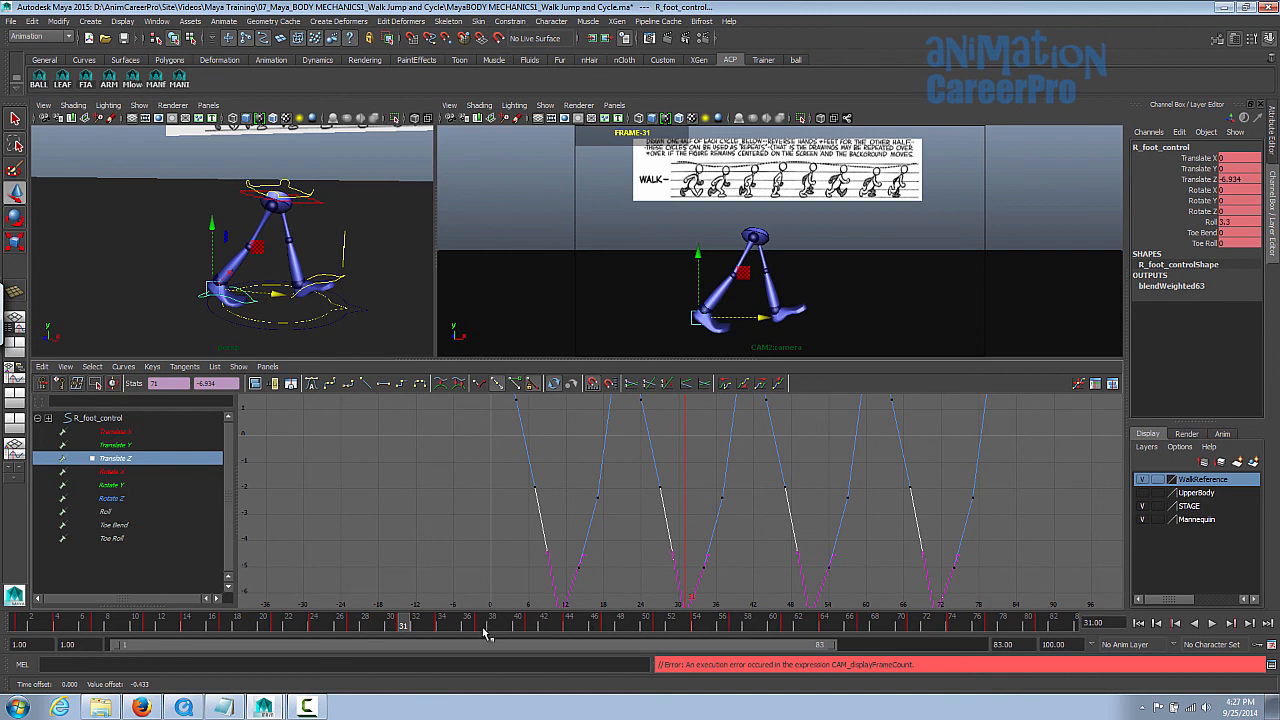
Check the right foot around frame 27 and select its in-between Translate Z keys across the repeated cycles
{"action": "key", "text": "alt+v"}
{"action": "left_click_drag", "start_coordinate": [457, 636], "coordinate": [352, 638]}
{"action": "left_click_drag", "start_coordinate": [568, 488], "coordinate": [609, 536]}
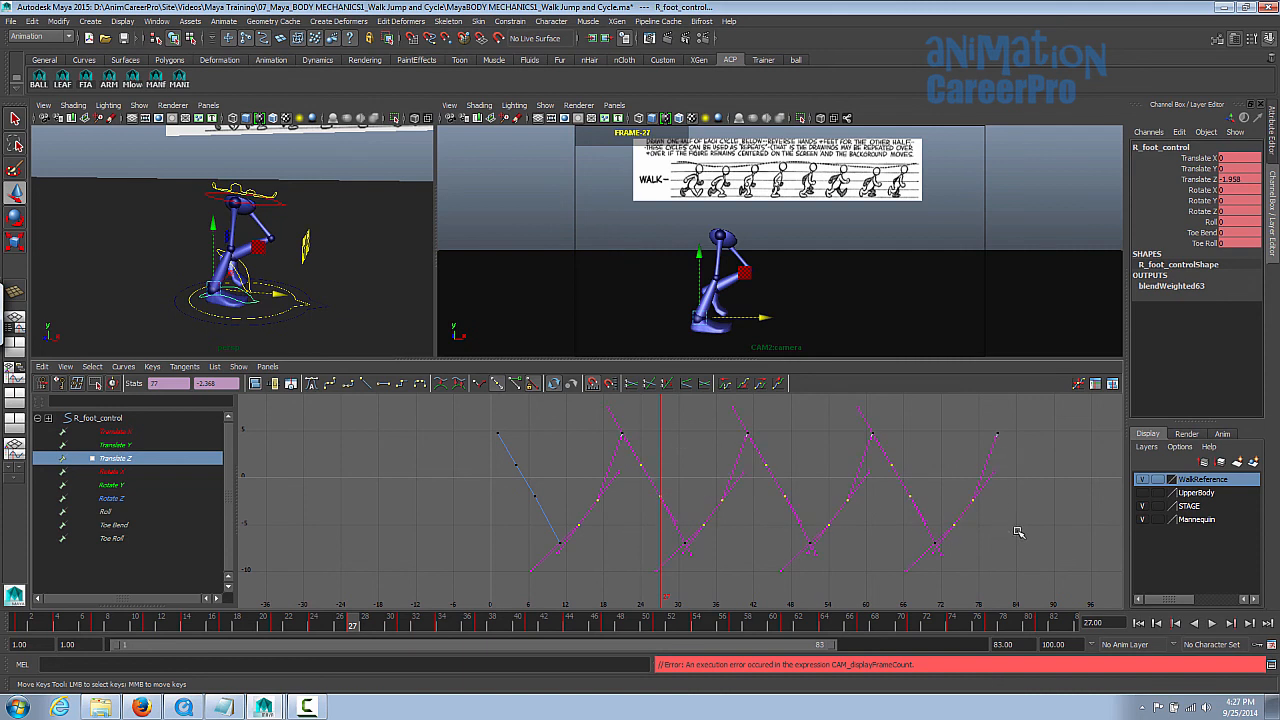
{"action": "key", "text": "alt+period"}
Play the walk in the enlarged camera view to examine the right foot for sliding
{"action": "key", "text": "space"}
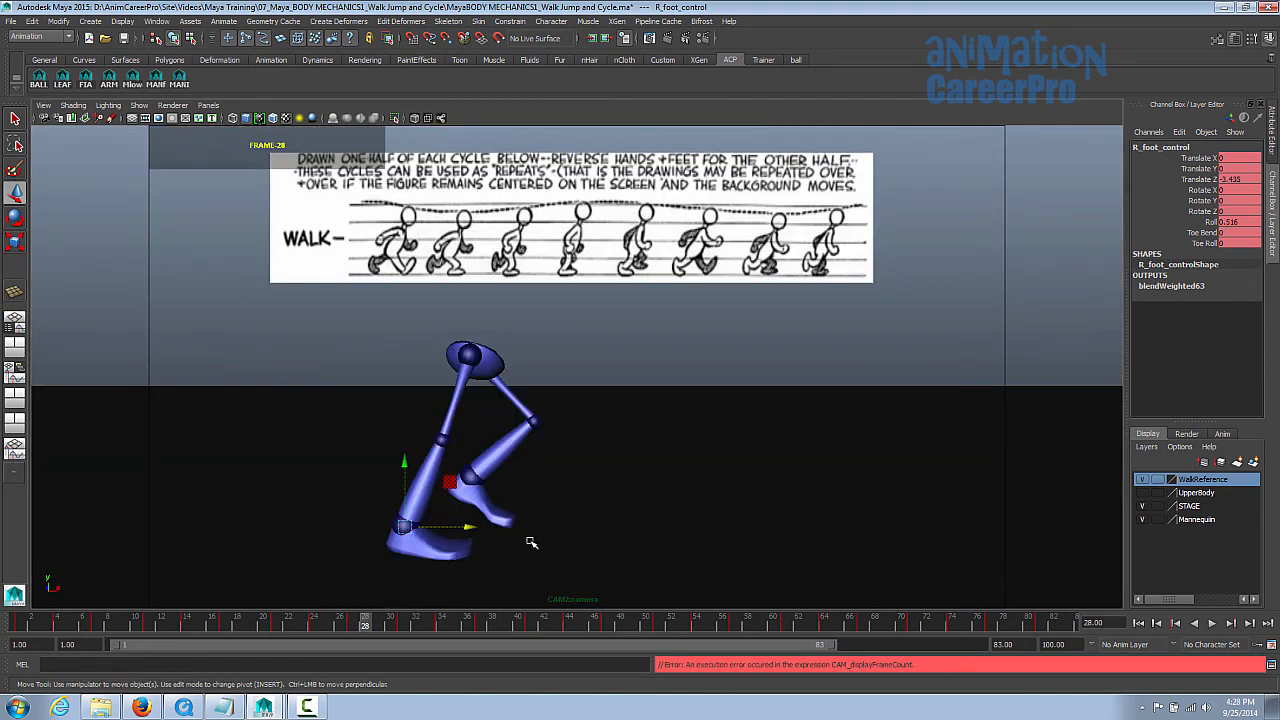
{"action": "key", "text": "alt+v"}
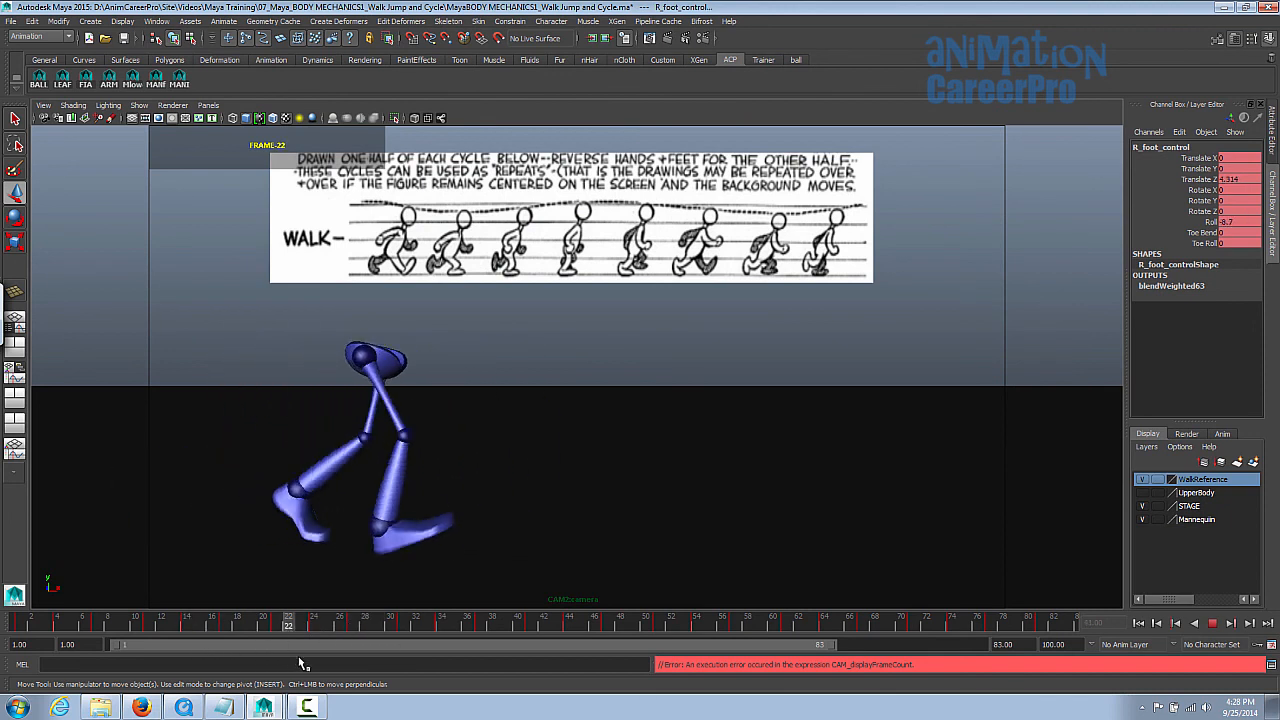
{"action": "key", "text": "alt+v"}
{"action": "key", "text": "space"}
Lower all of the Root_control's Translate Z keys to about 0.85, shifting the hips slightly back
{"action": "left_click_drag", "start_coordinate": [315, 283], "coordinate": [371, 274], "text": "alt"}
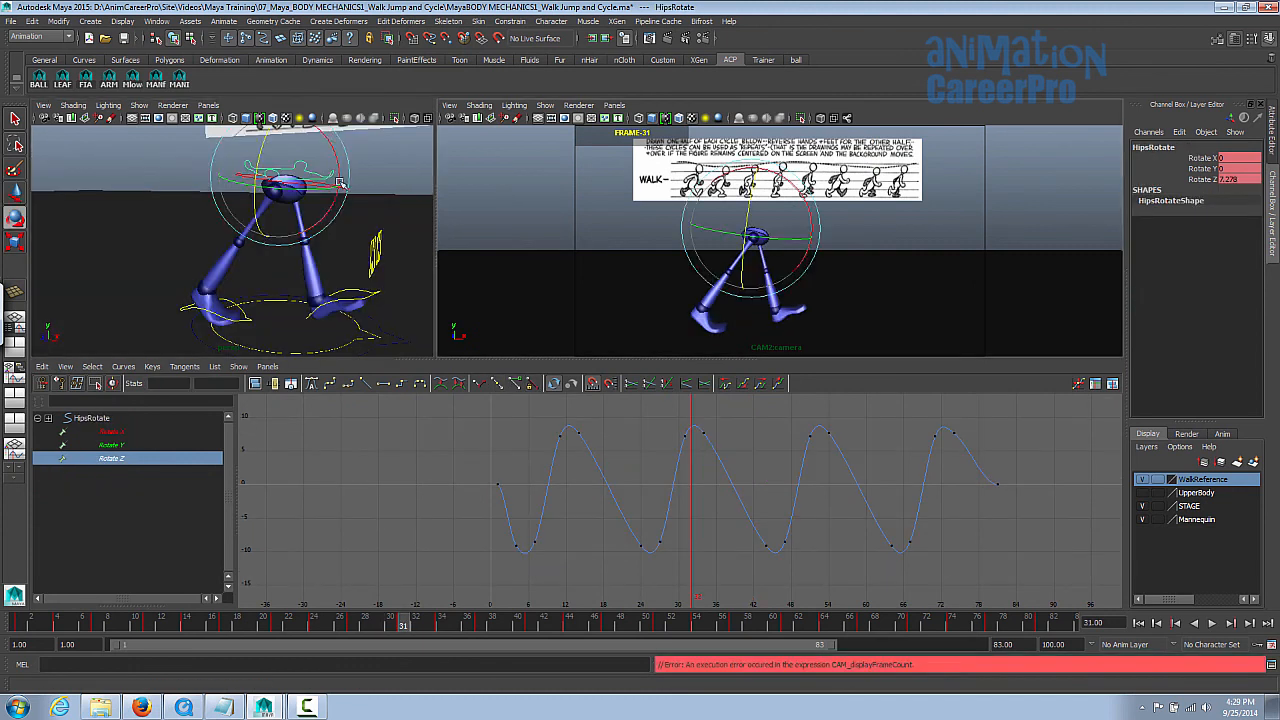
{"action": "key", "text": "q"}
{"action": "left_click", "coordinate": [340, 190]}
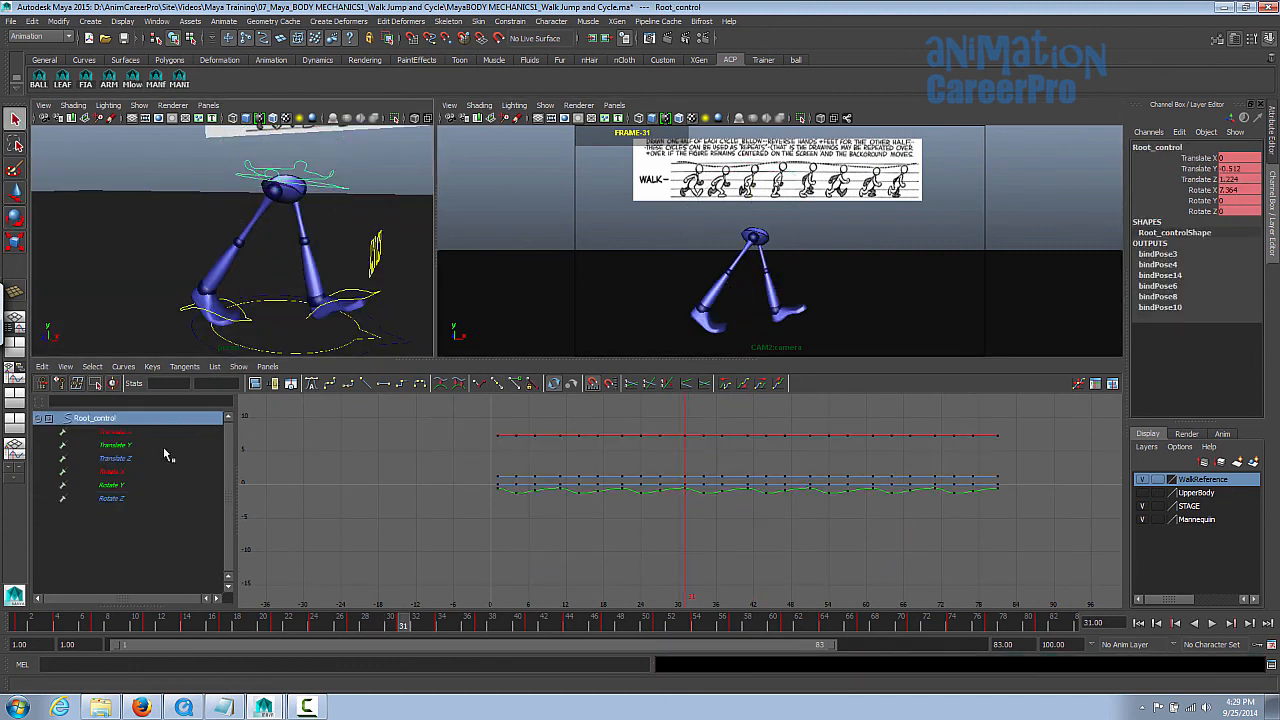
{"action": "left_click", "coordinate": [165, 459]}
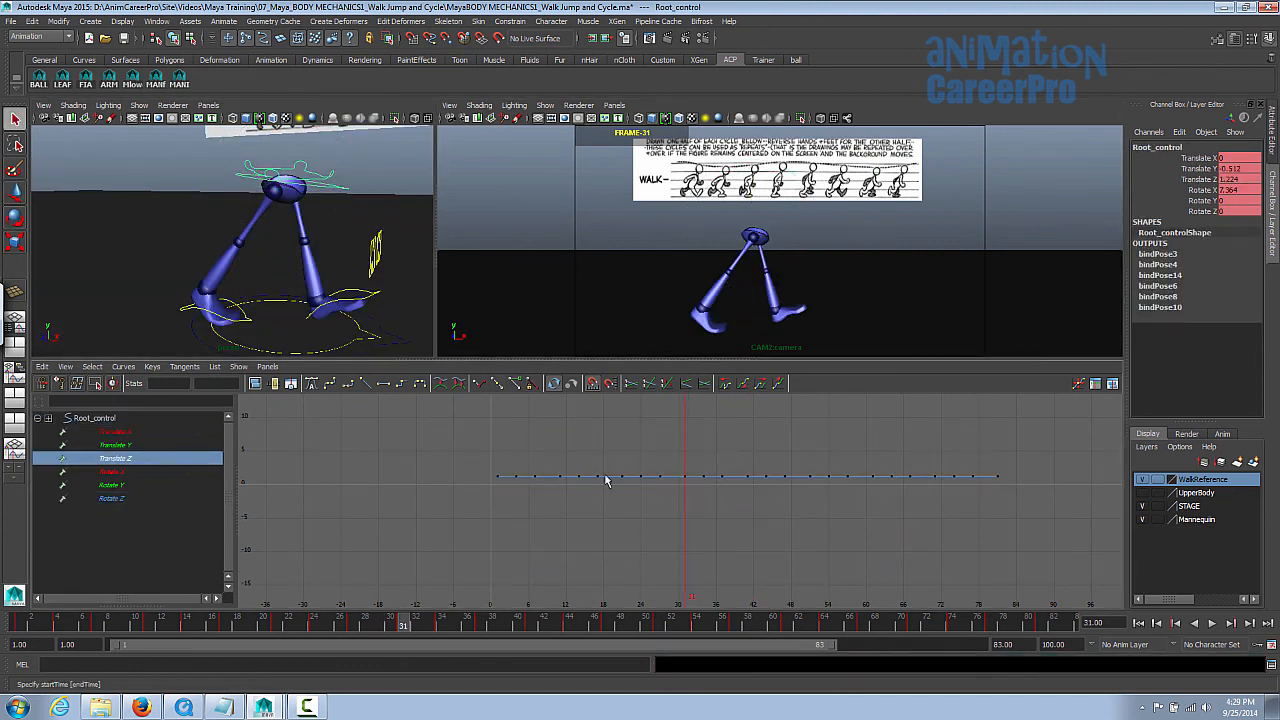
{"action": "left_click_drag", "start_coordinate": [1015, 521], "coordinate": [1019, 521]}
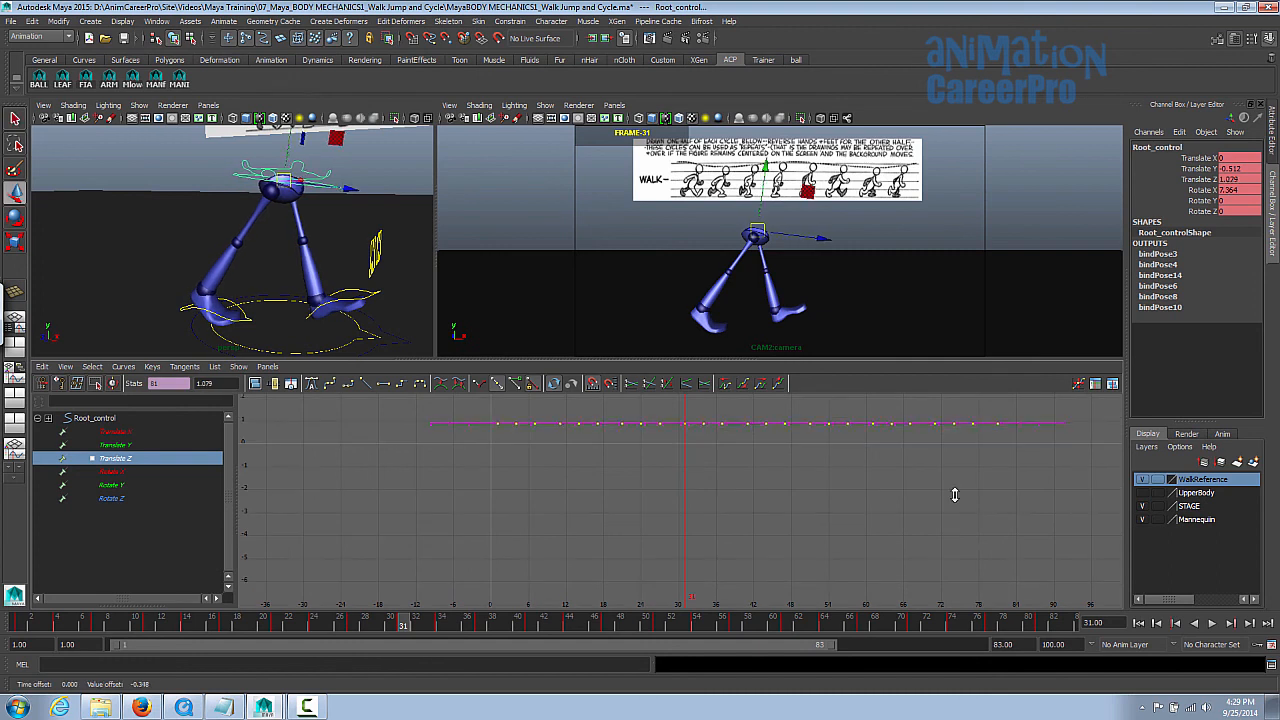
{"action": "middle_click_drag", "start_coordinate": [954, 492], "coordinate": [955, 497]}
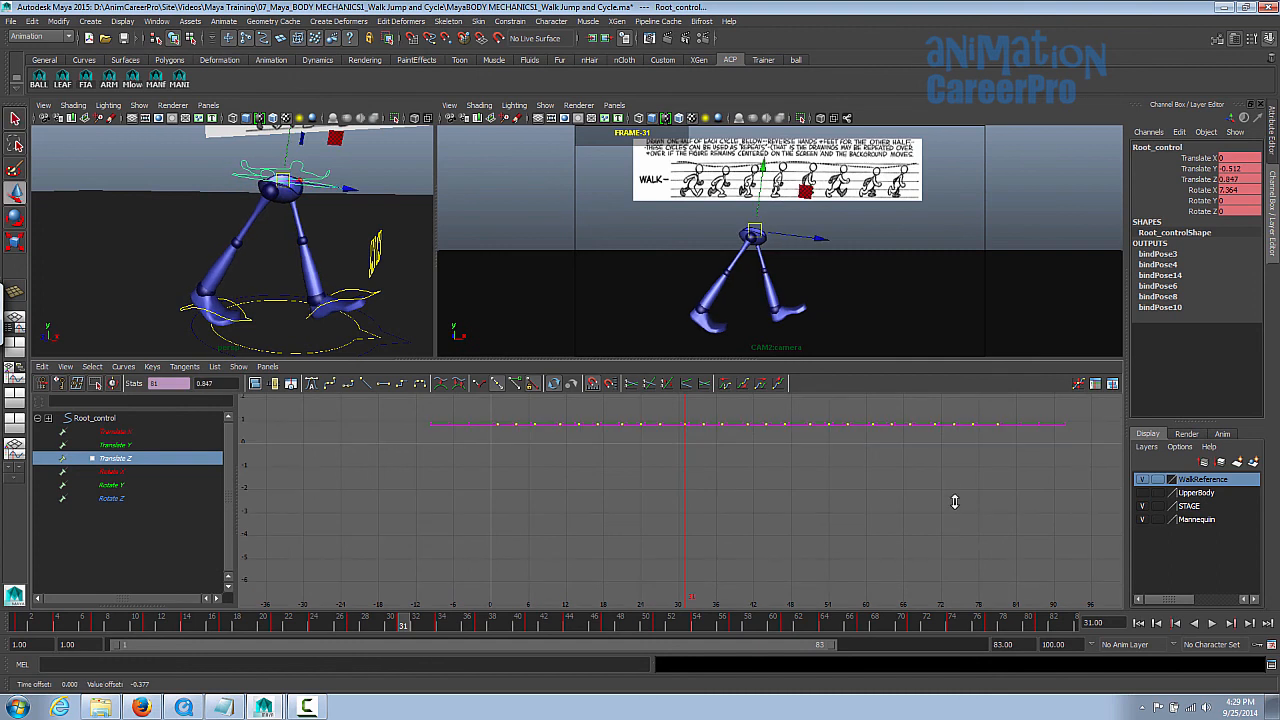
Review the walk in the camera view, return to frame 1 and hide the WalkReference layer
{"action": "key", "text": "space"}
{"action": "left_click", "coordinate": [1212, 623]}
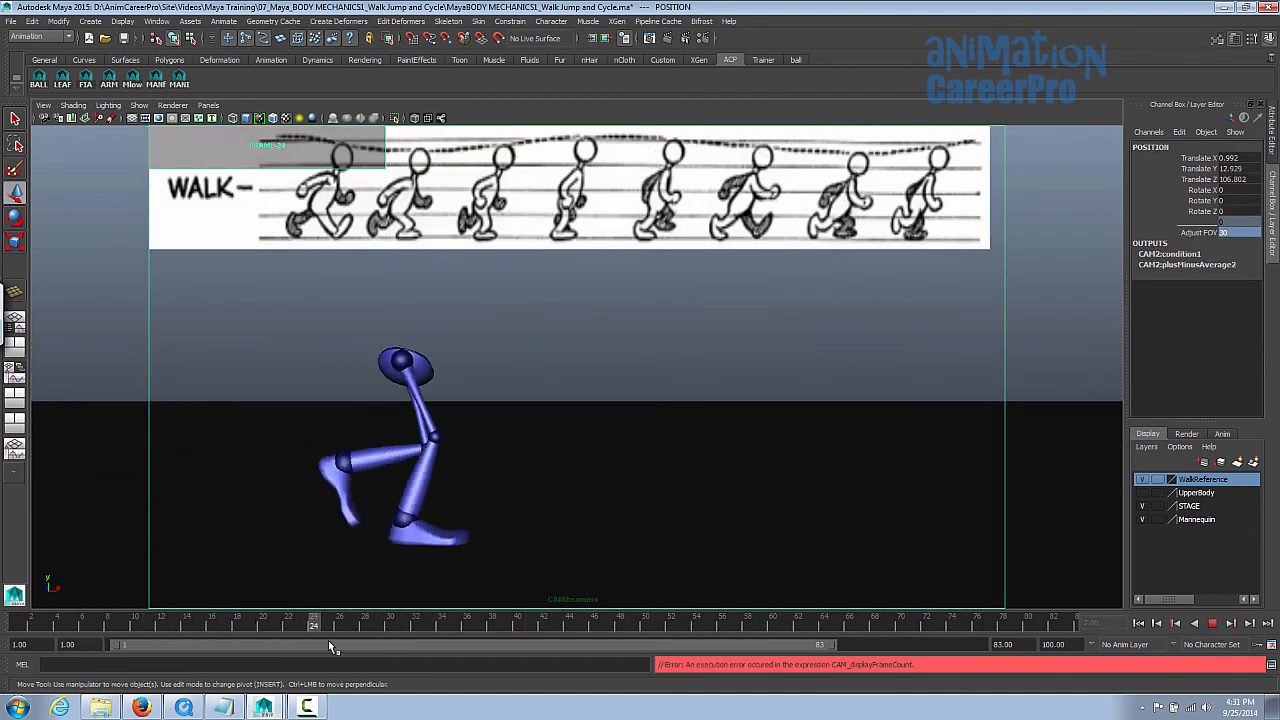
{"action": "left_click", "coordinate": [1212, 623]}
{"action": "left_click", "coordinate": [1138, 624]}
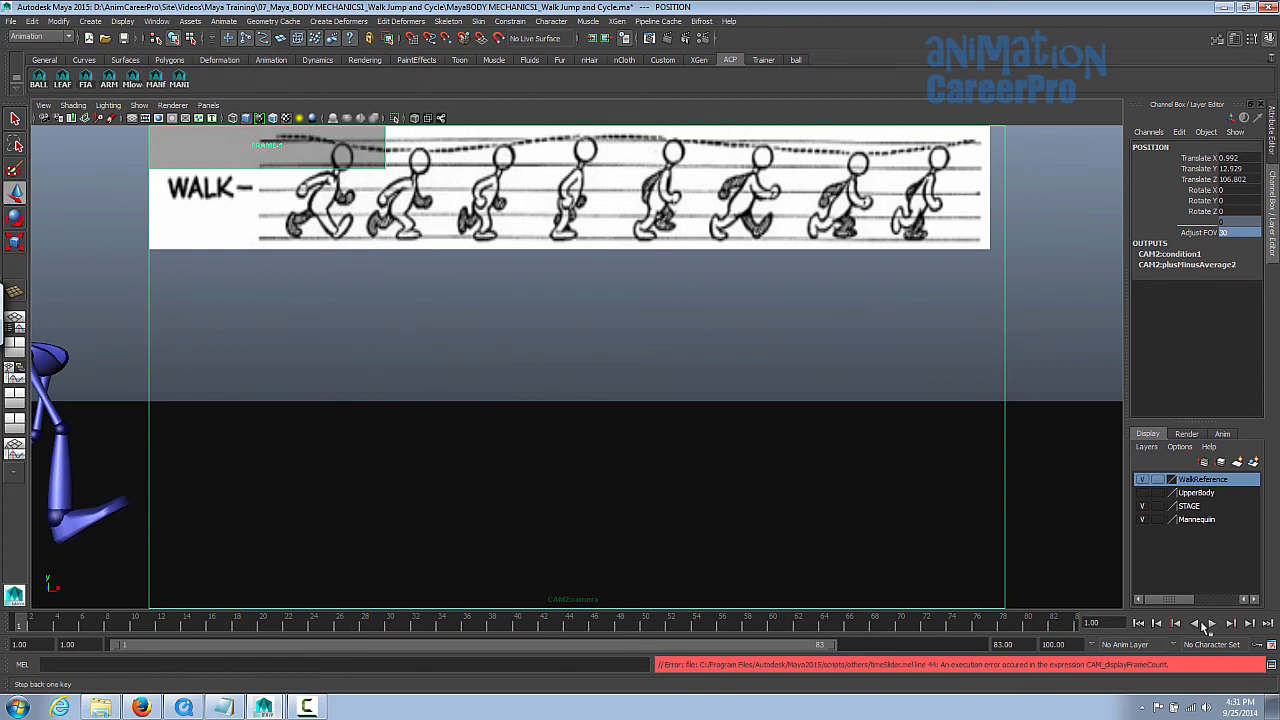
{"action": "left_click", "coordinate": [1146, 481]}
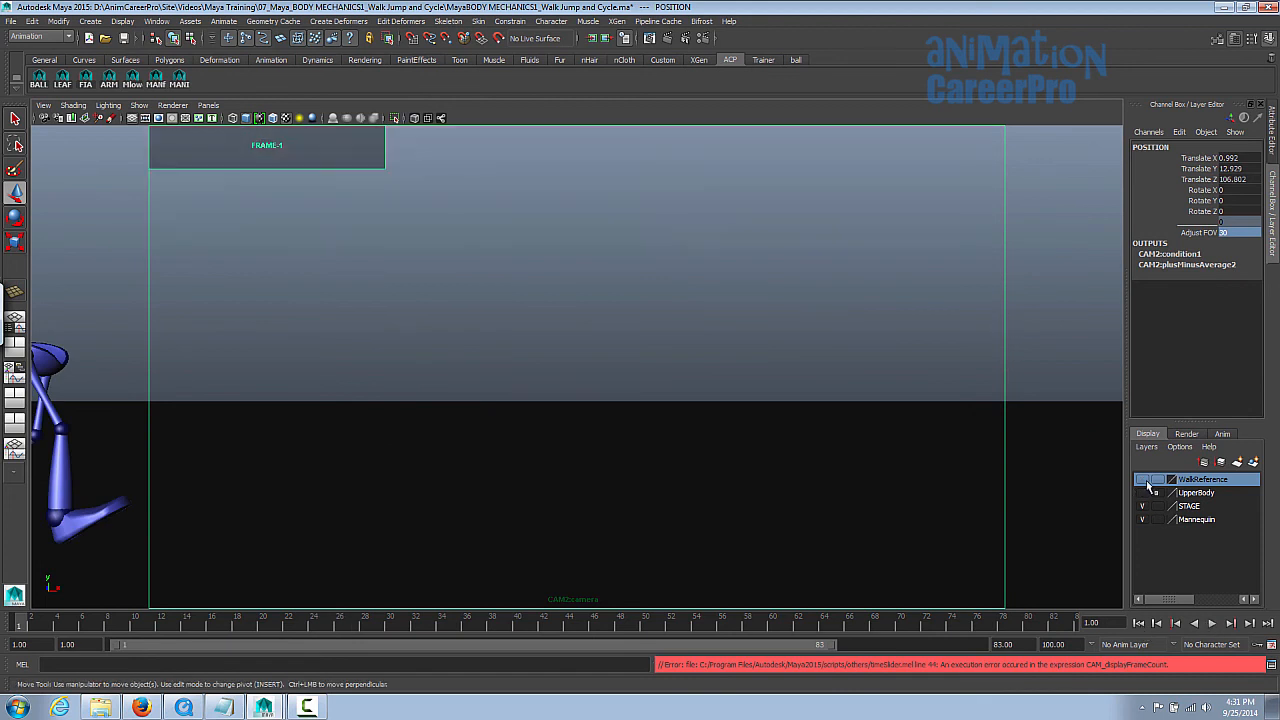